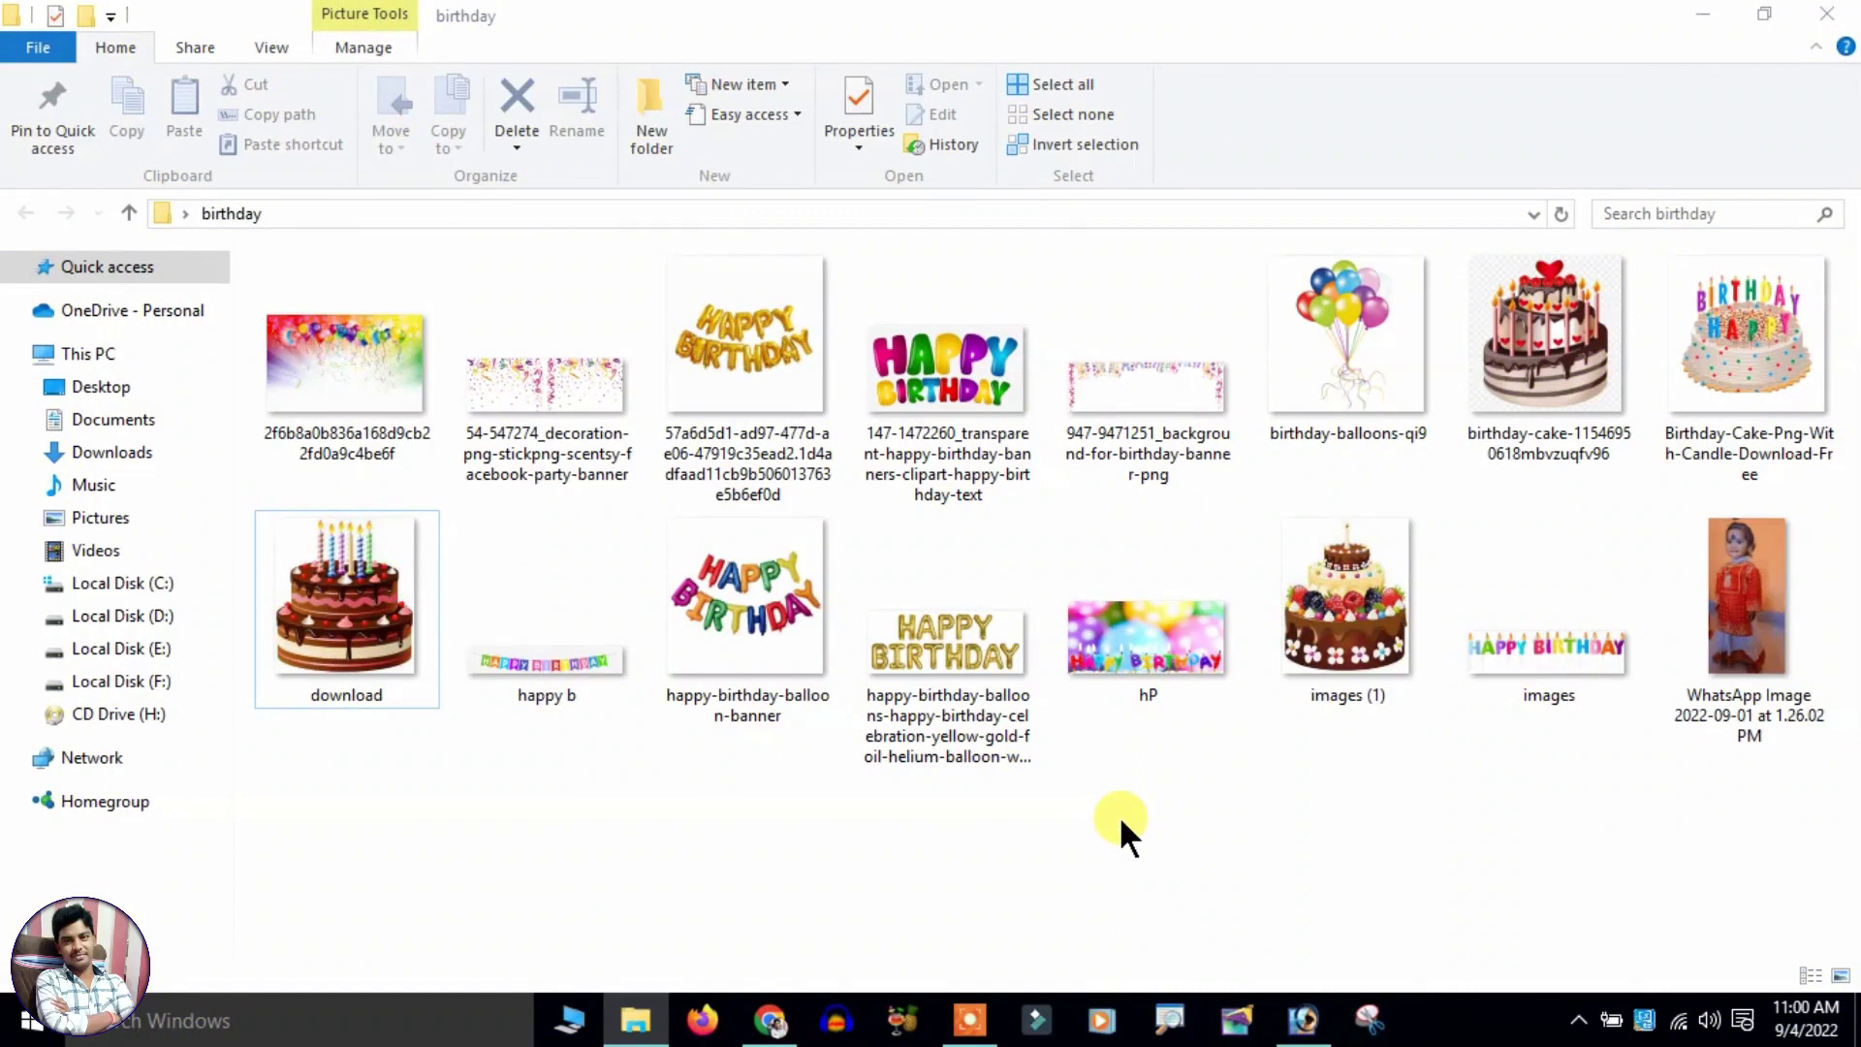
Look over the birthday images, select them together, and bring Photoshop to the front
{"action": "left_click", "coordinate": [361, 595]}
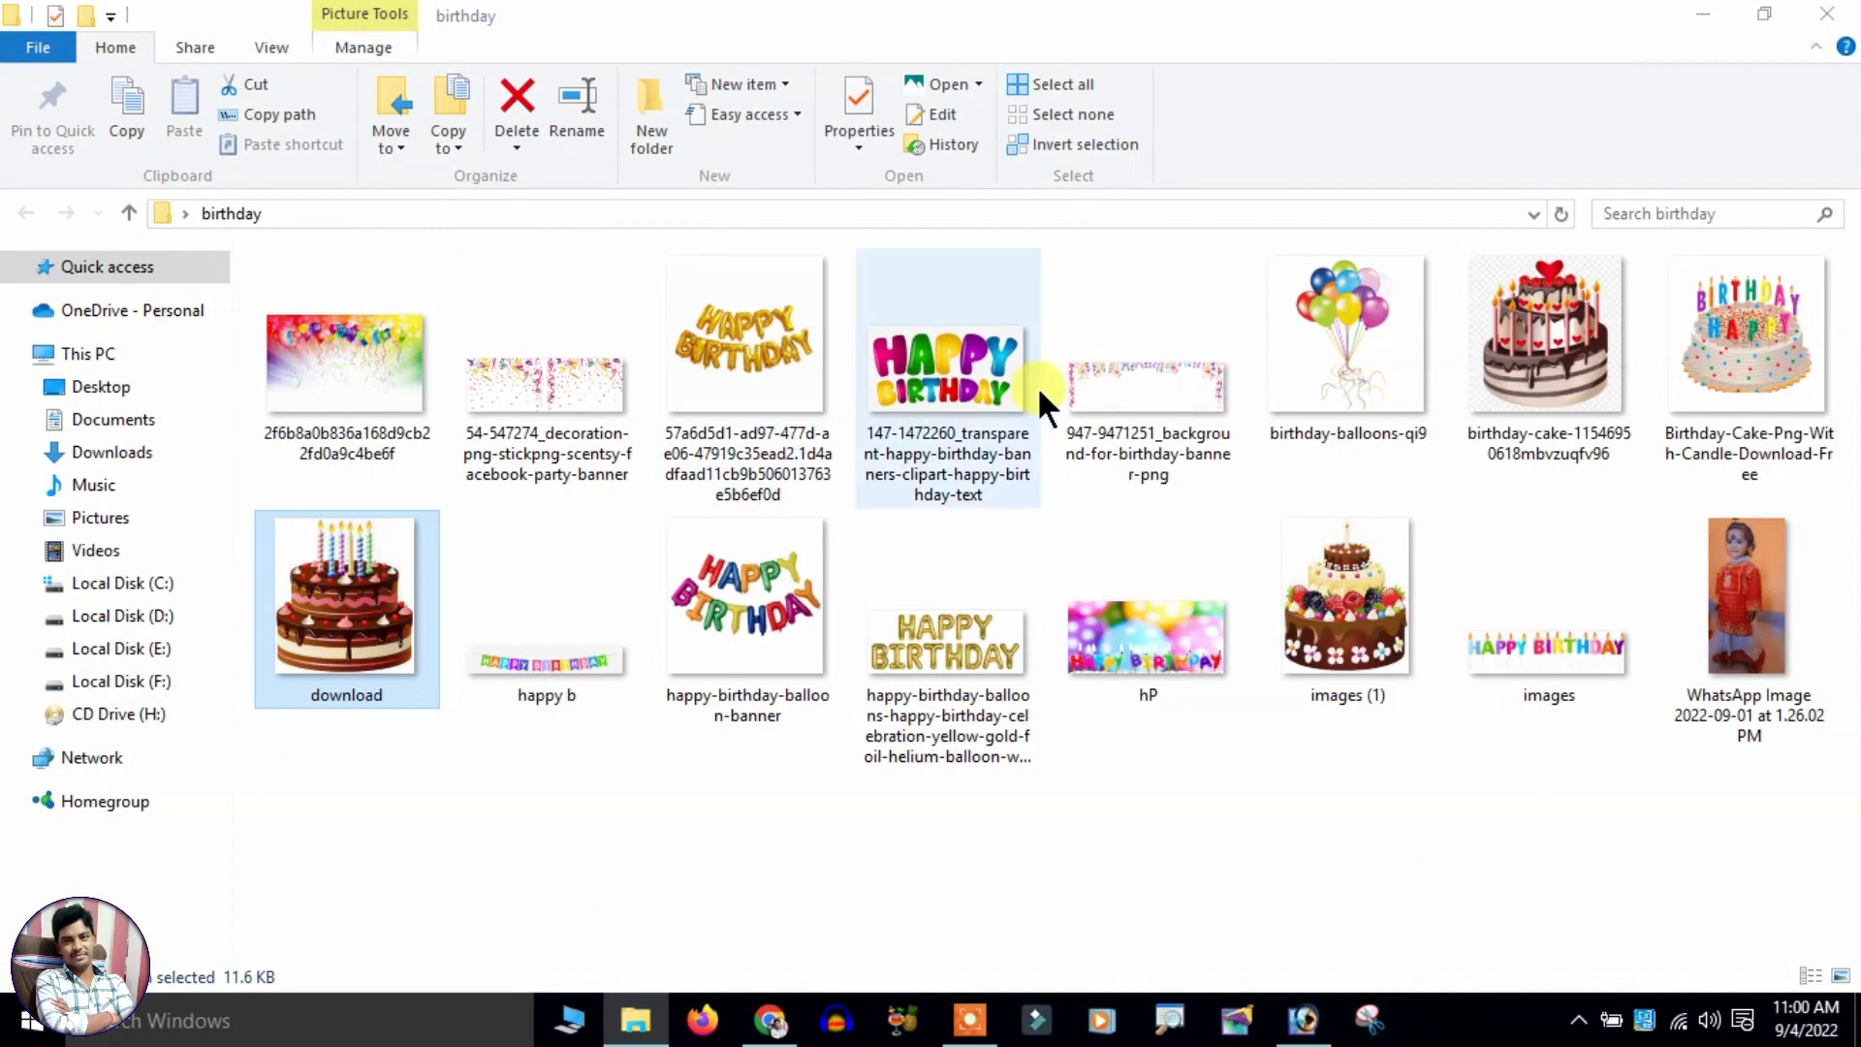
{"action": "left_click", "coordinate": [983, 398]}
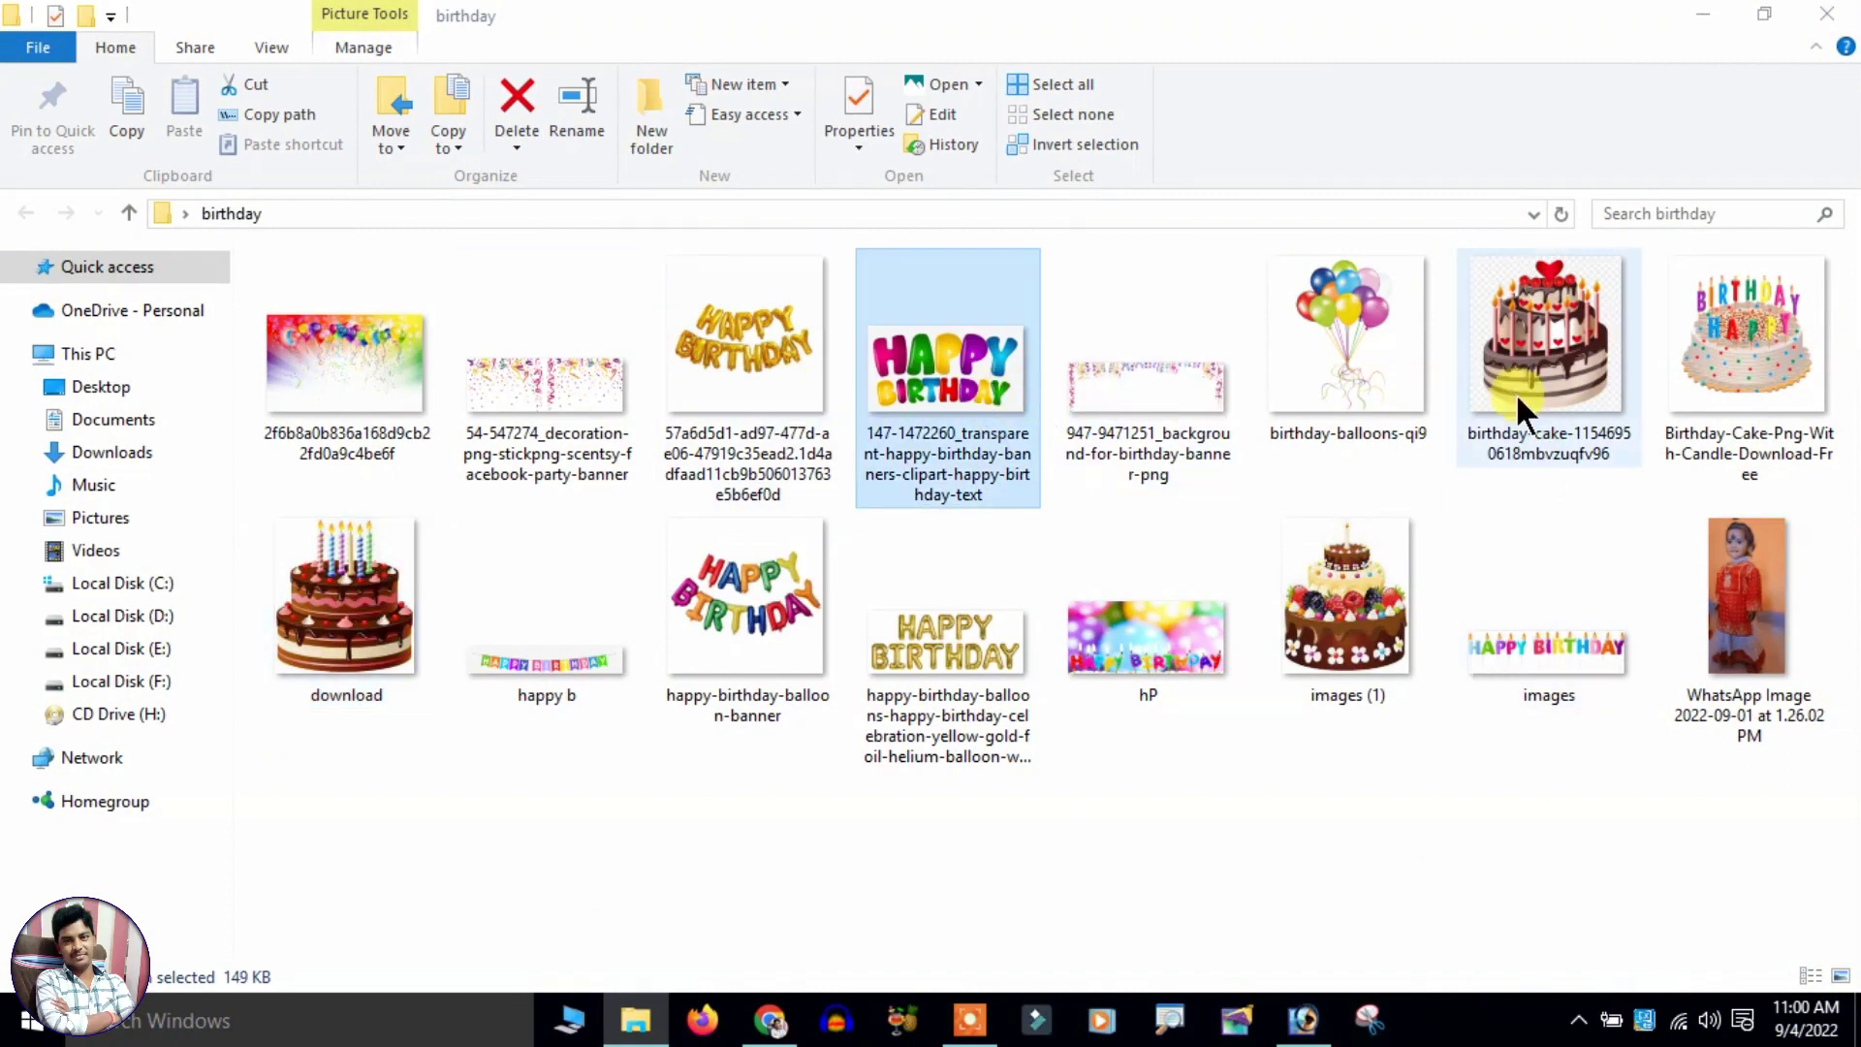
{"action": "left_click", "coordinate": [1161, 647]}
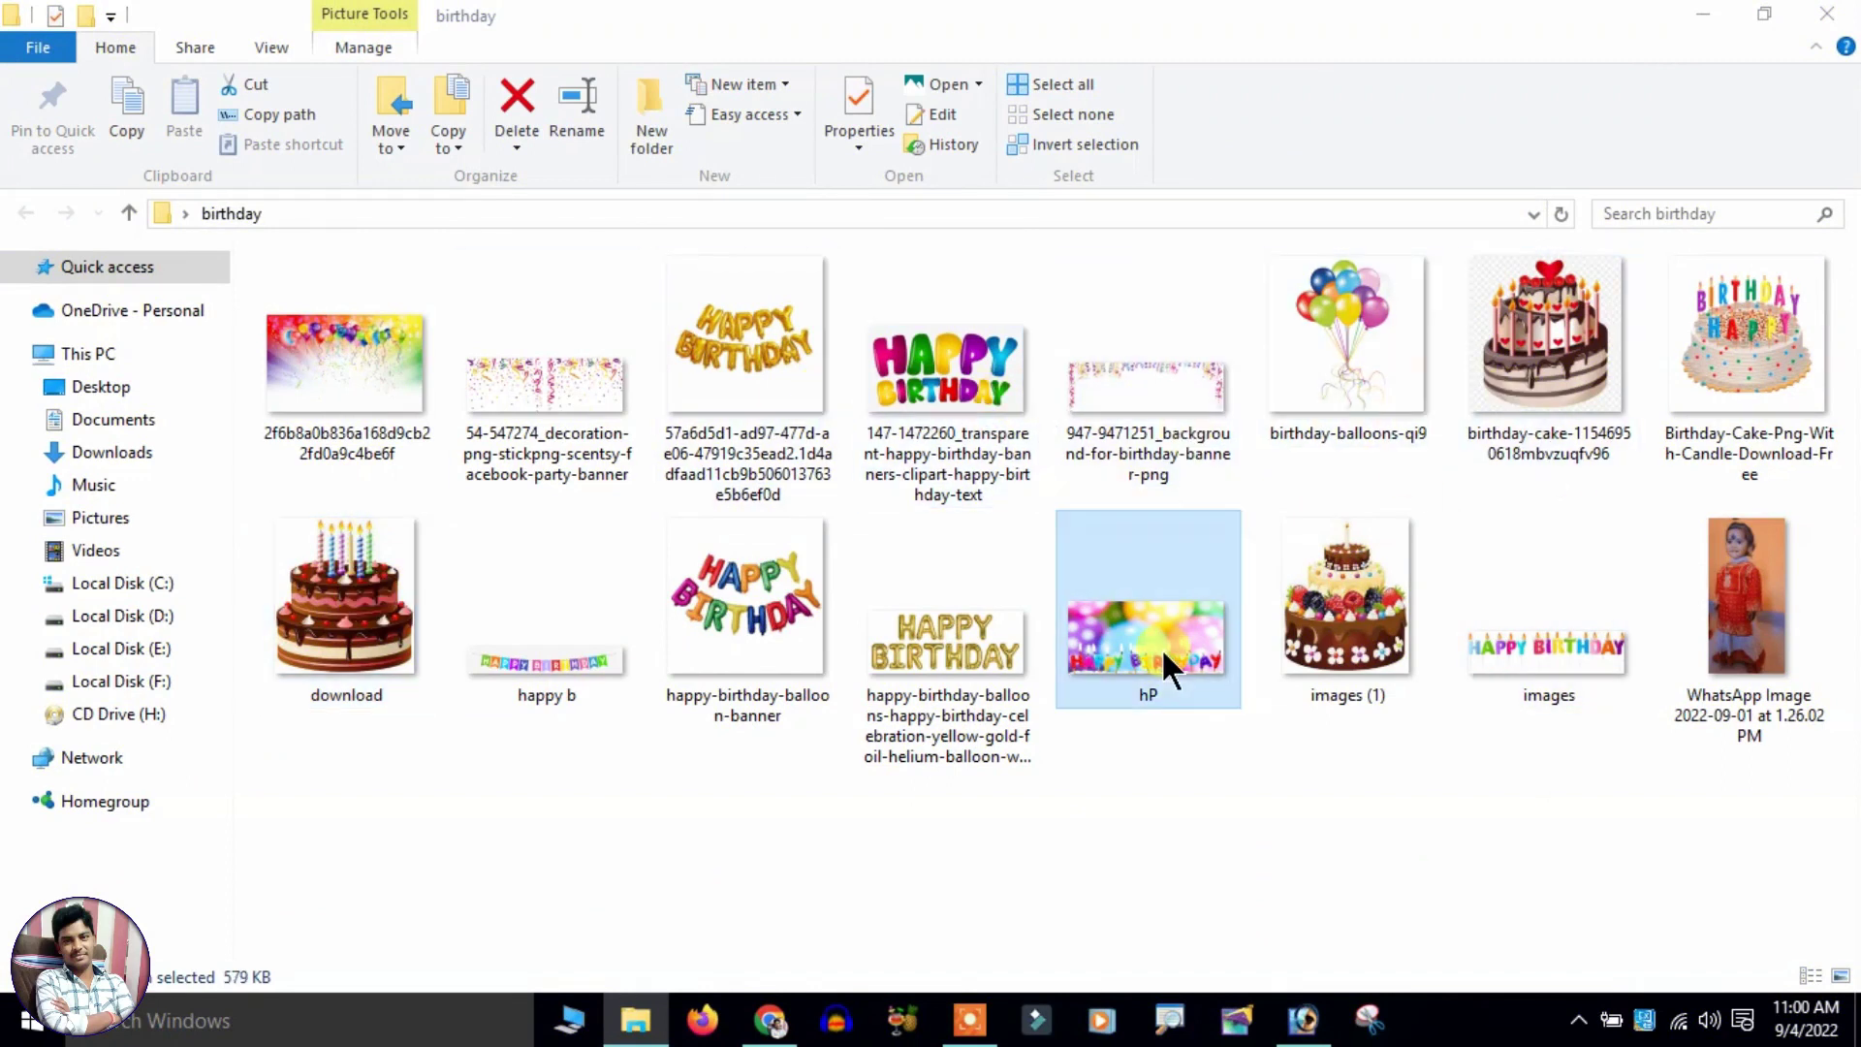
{"action": "left_click", "coordinate": [588, 388]}
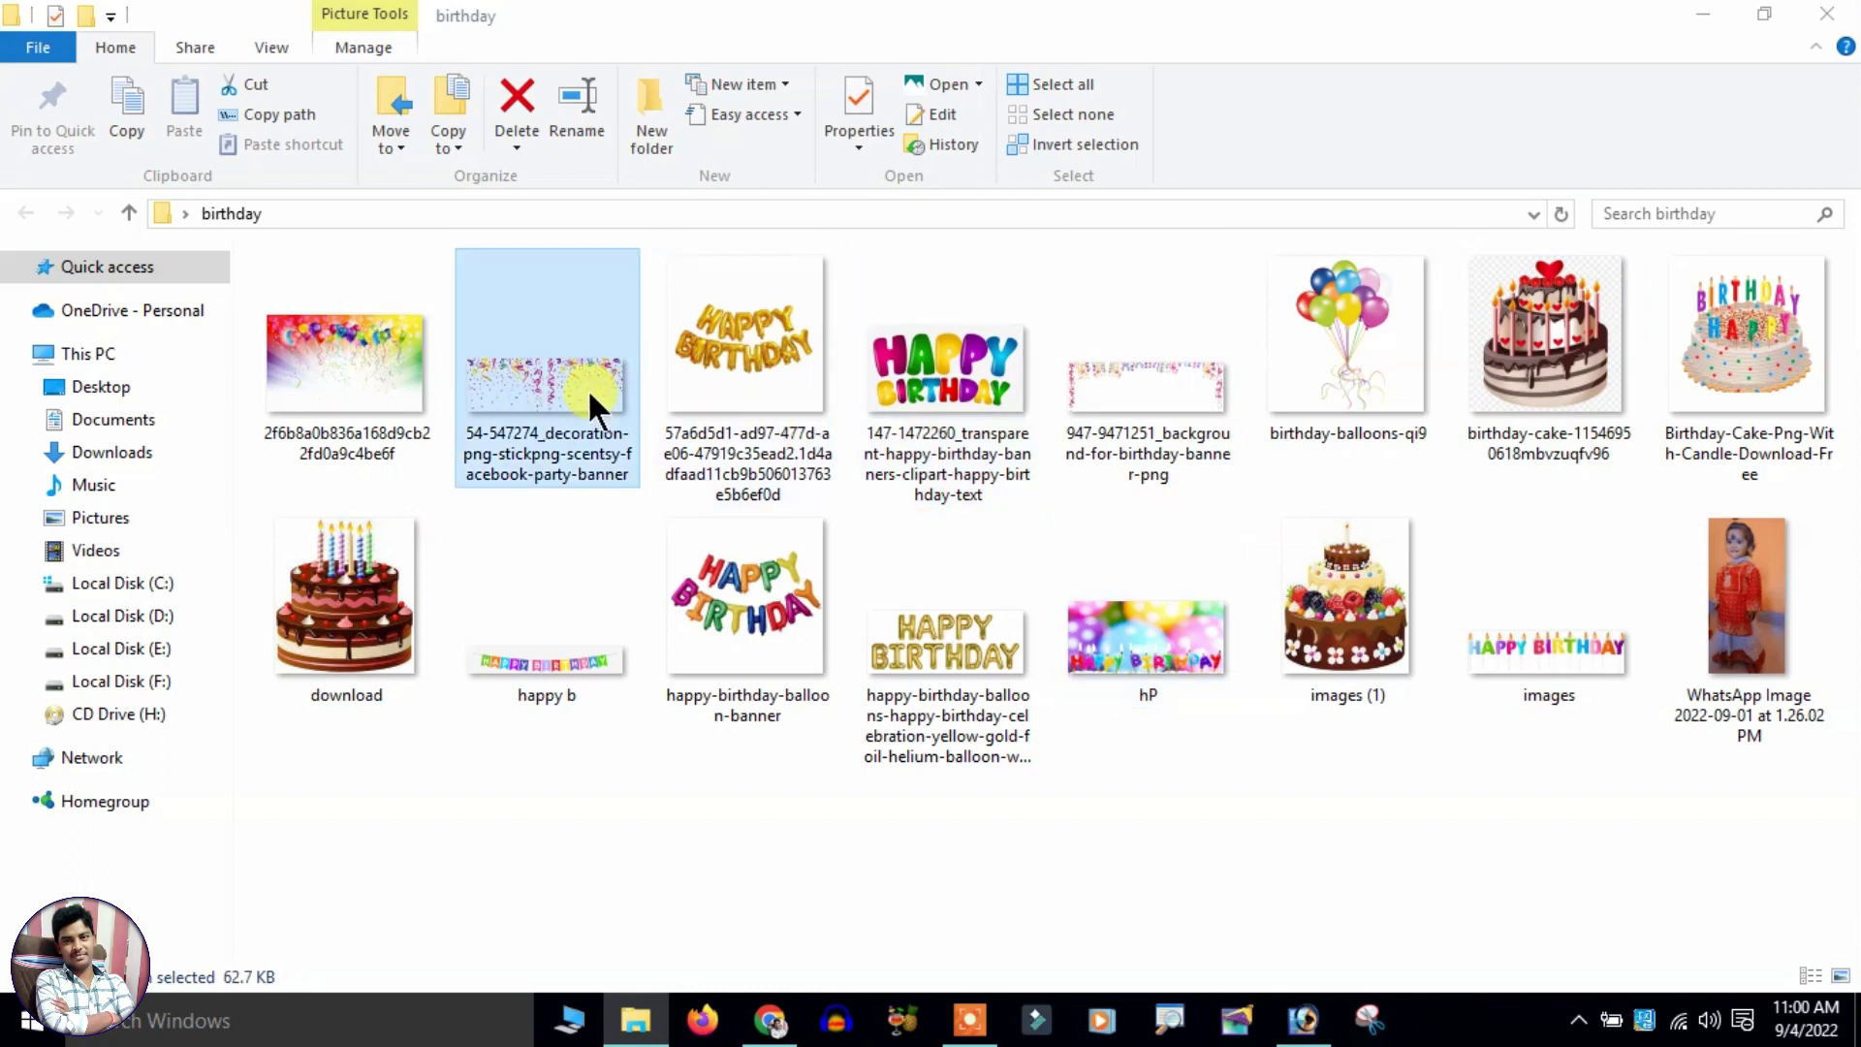
{"action": "left_click", "coordinate": [305, 339]}
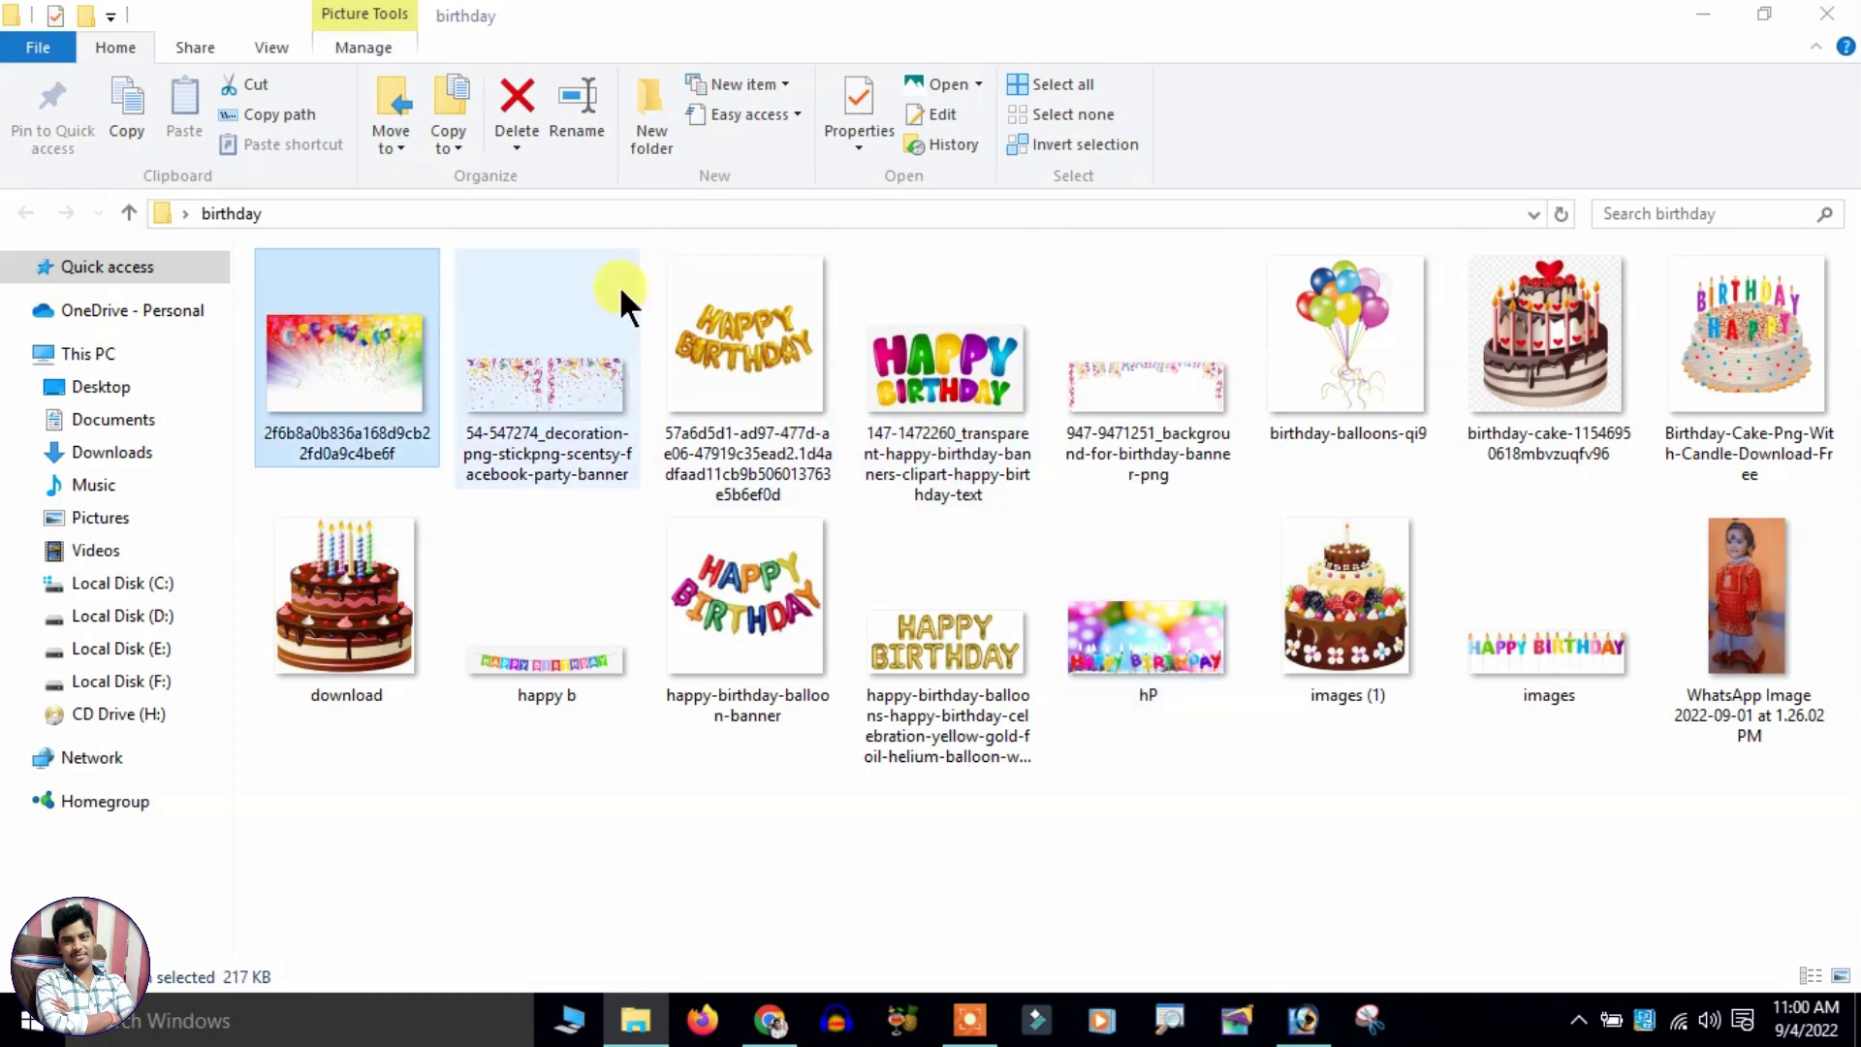
{"action": "mouse_move", "coordinate": [1147, 422]}
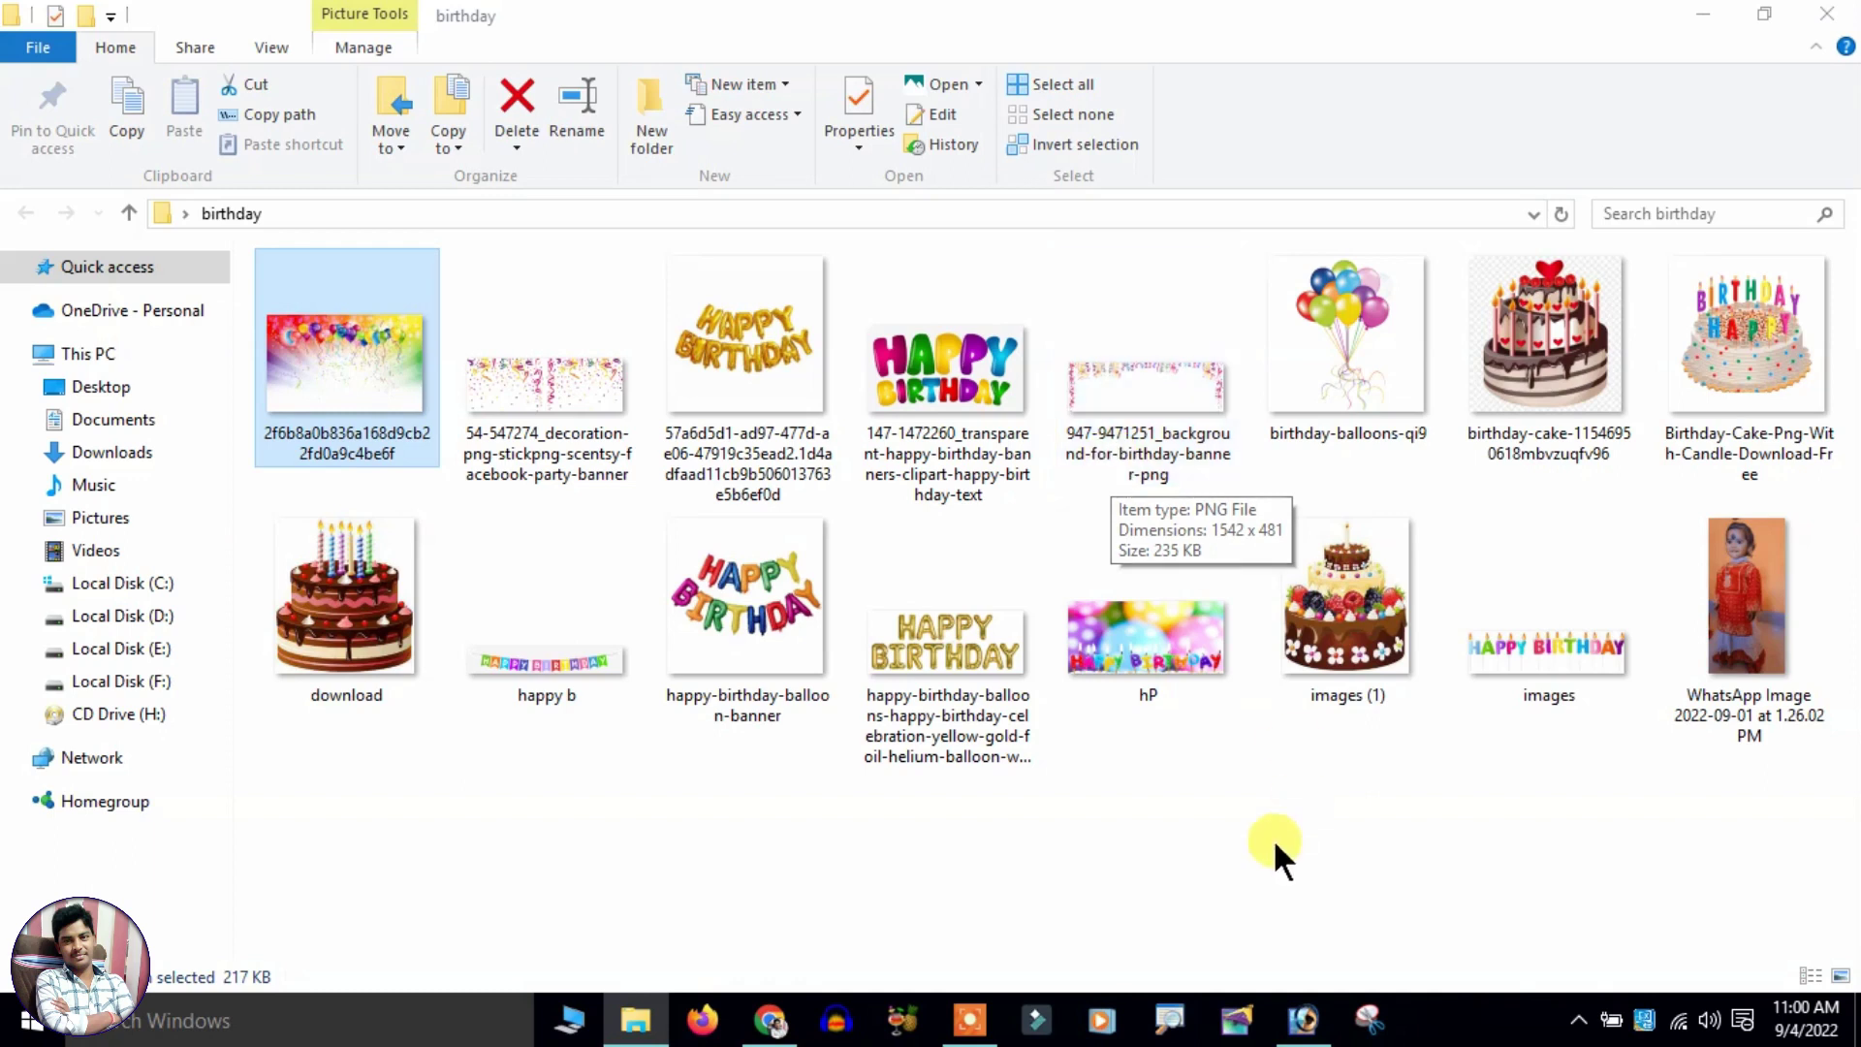
{"action": "mouse_move", "coordinate": [341, 774]}
{"action": "left_mouse_down"}
{"action": "mouse_move", "coordinate": [1282, 387]}
{"action": "mouse_move", "coordinate": [1772, 340]}
{"action": "left_mouse_up"}
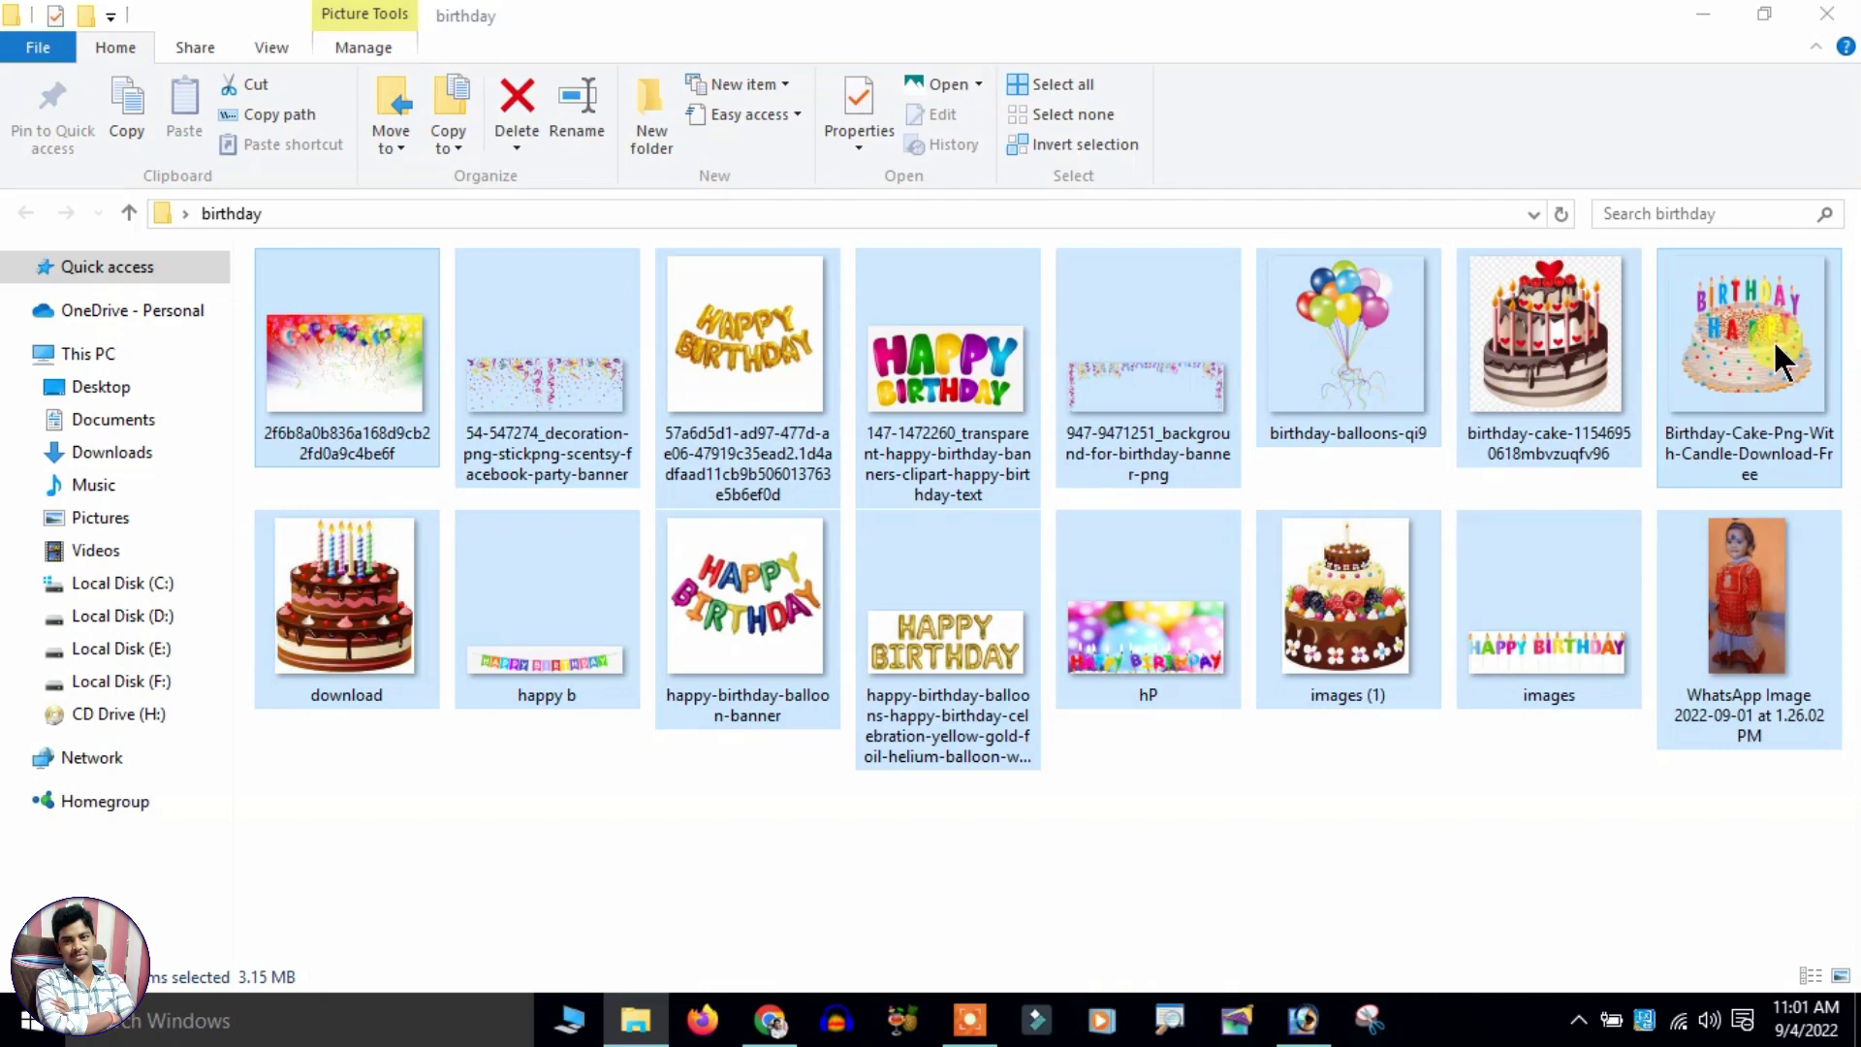
{"action": "left_click", "coordinate": [1309, 1023]}
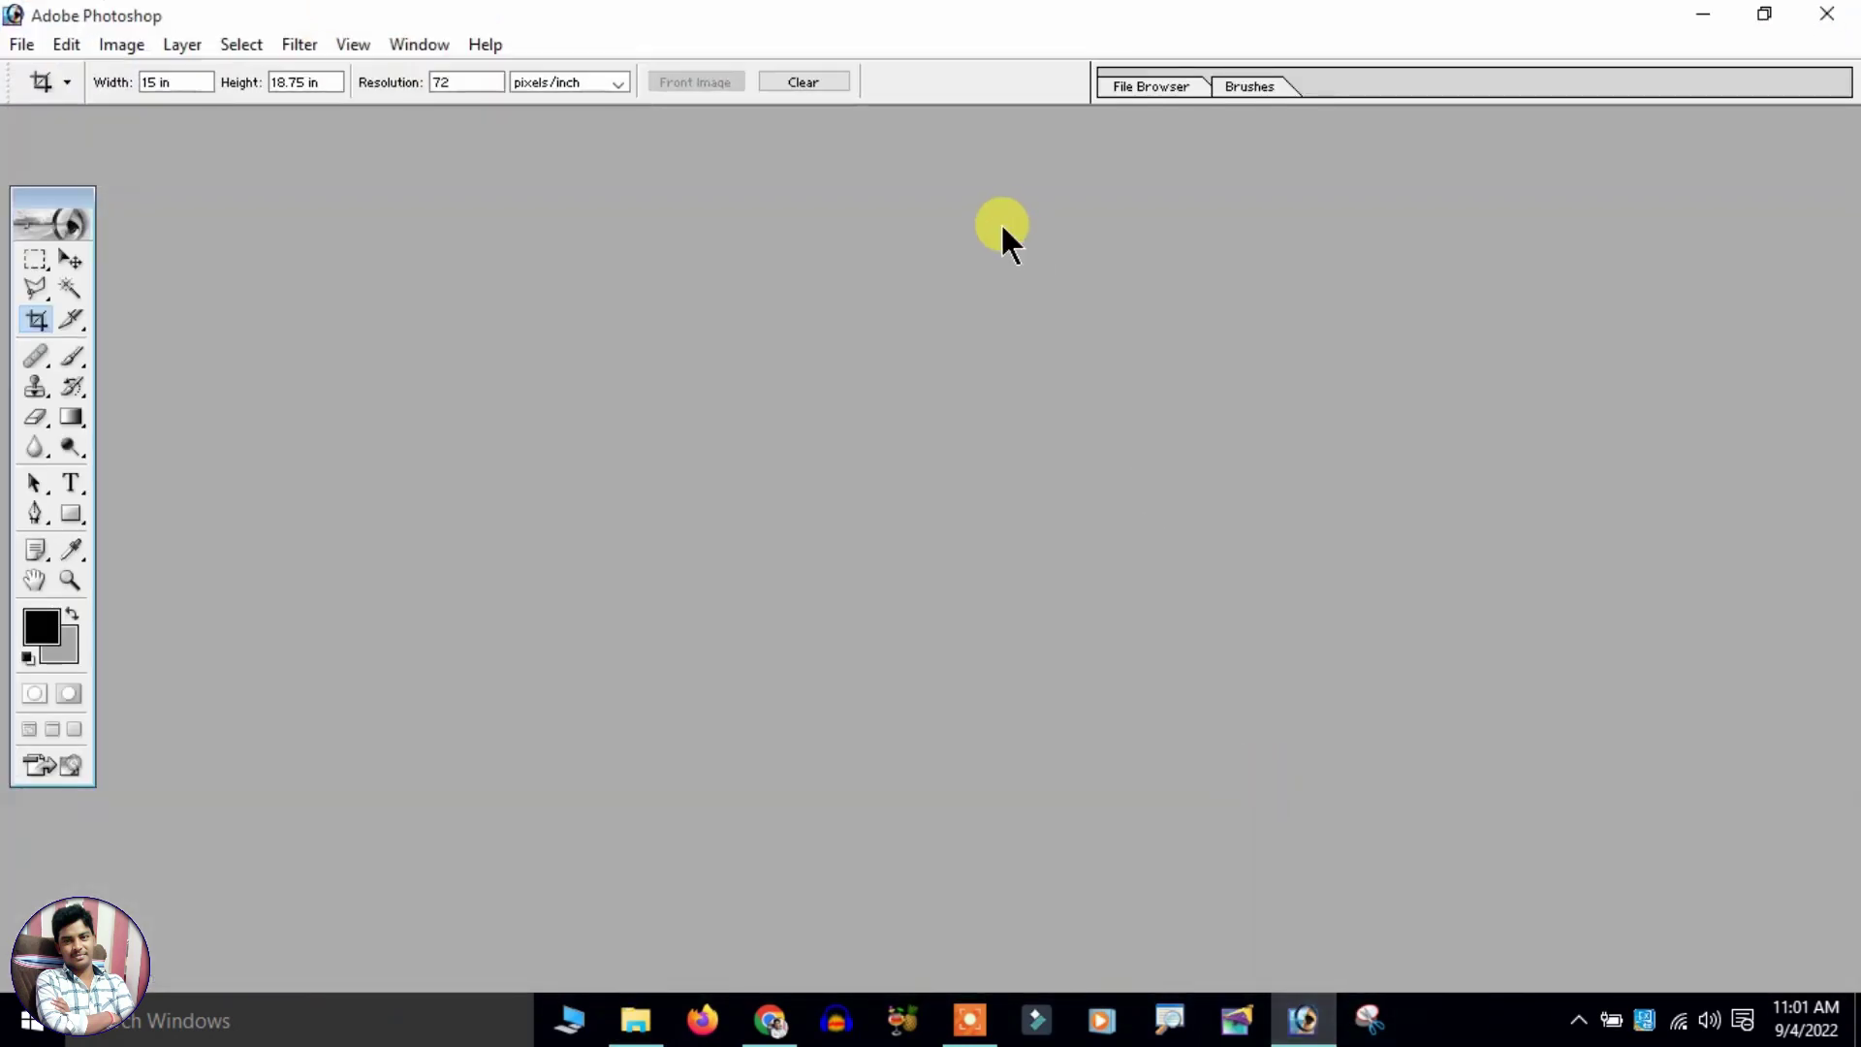
Clear the crop preset values and bring up new-document settings with the Custom preset
{"action": "left_click", "coordinate": [792, 81]}
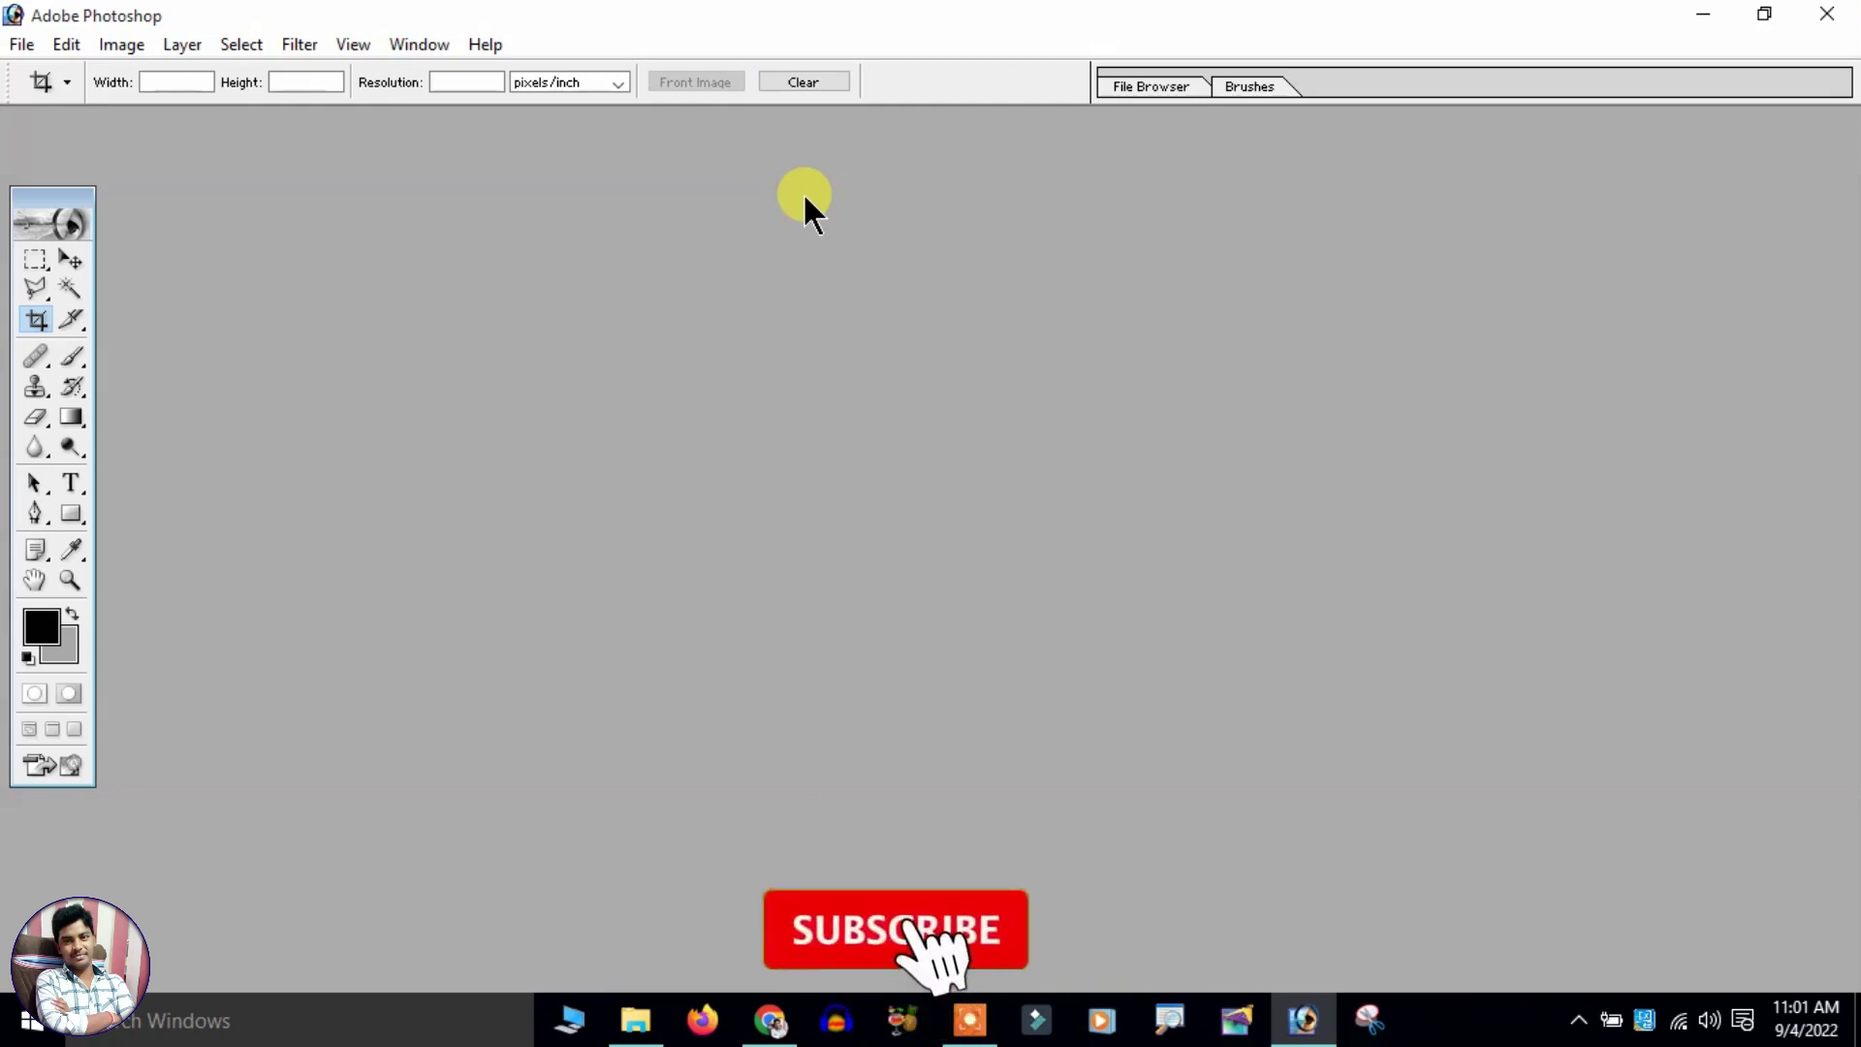
{"action": "left_click", "coordinate": [16, 46]}
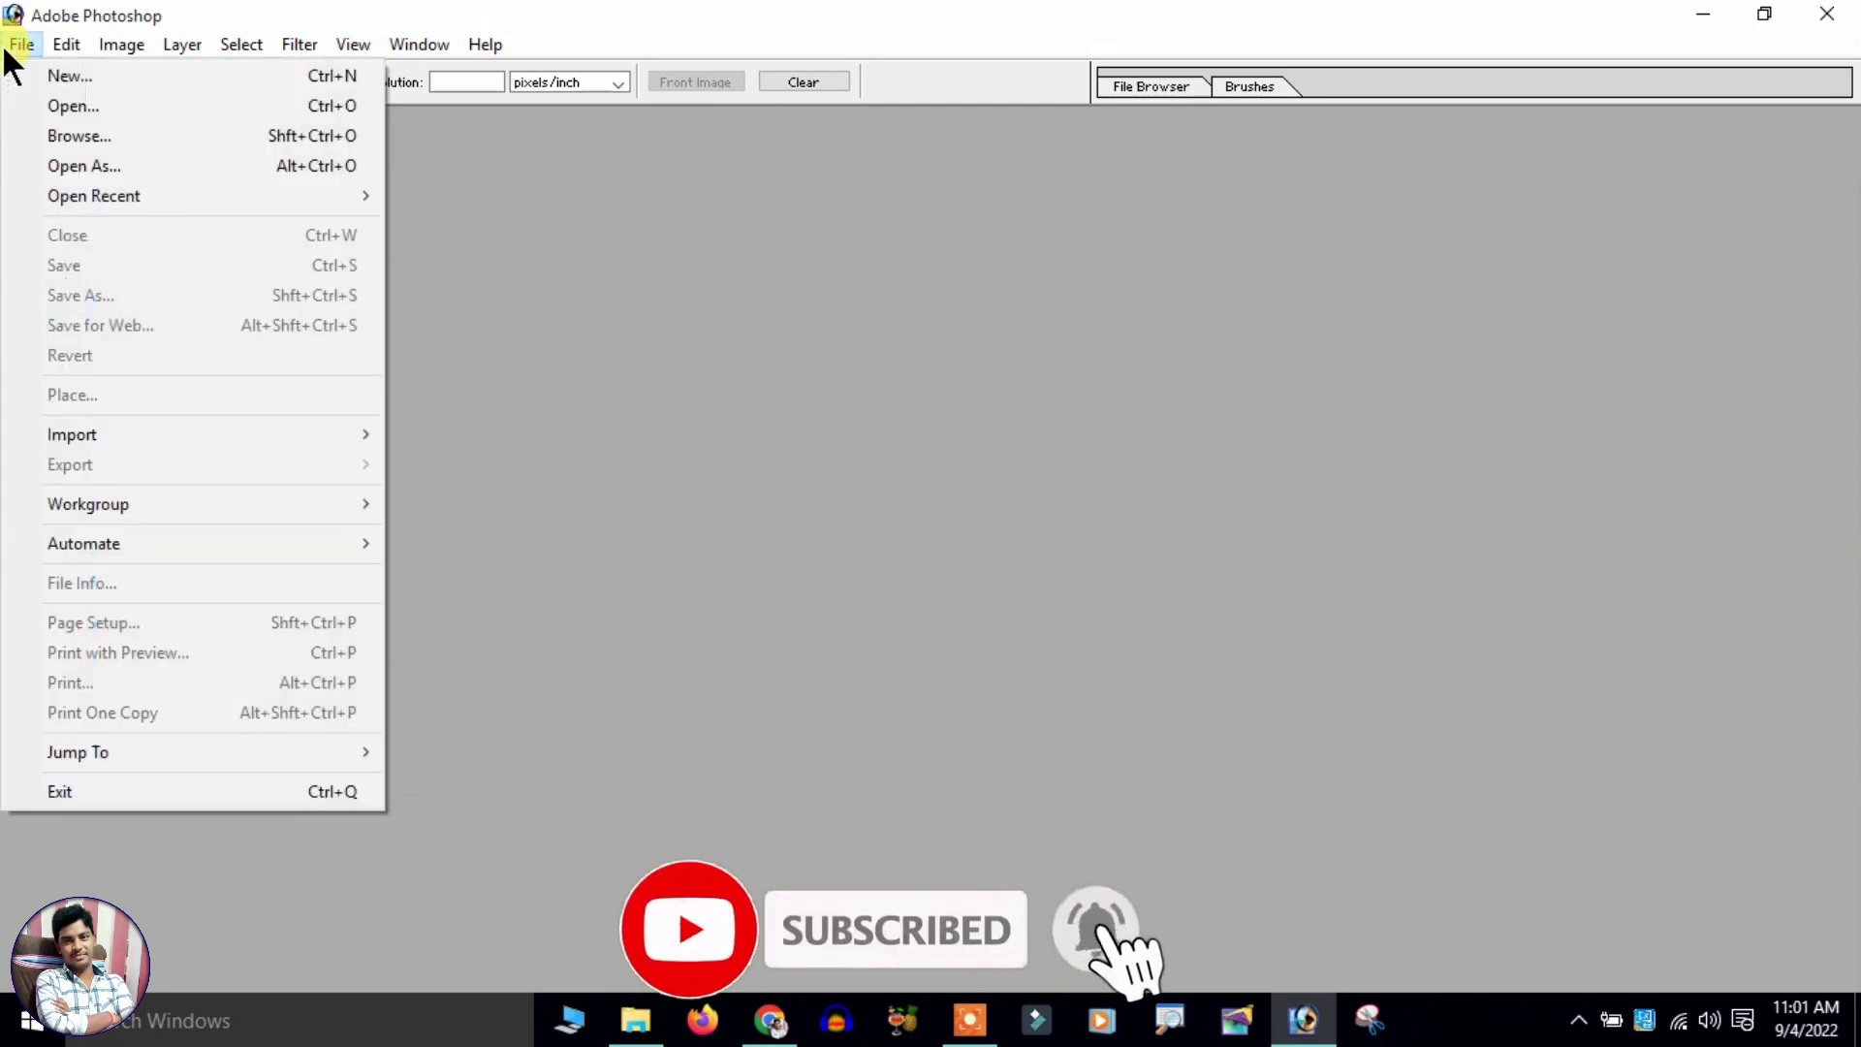
{"action": "left_click", "coordinate": [54, 74]}
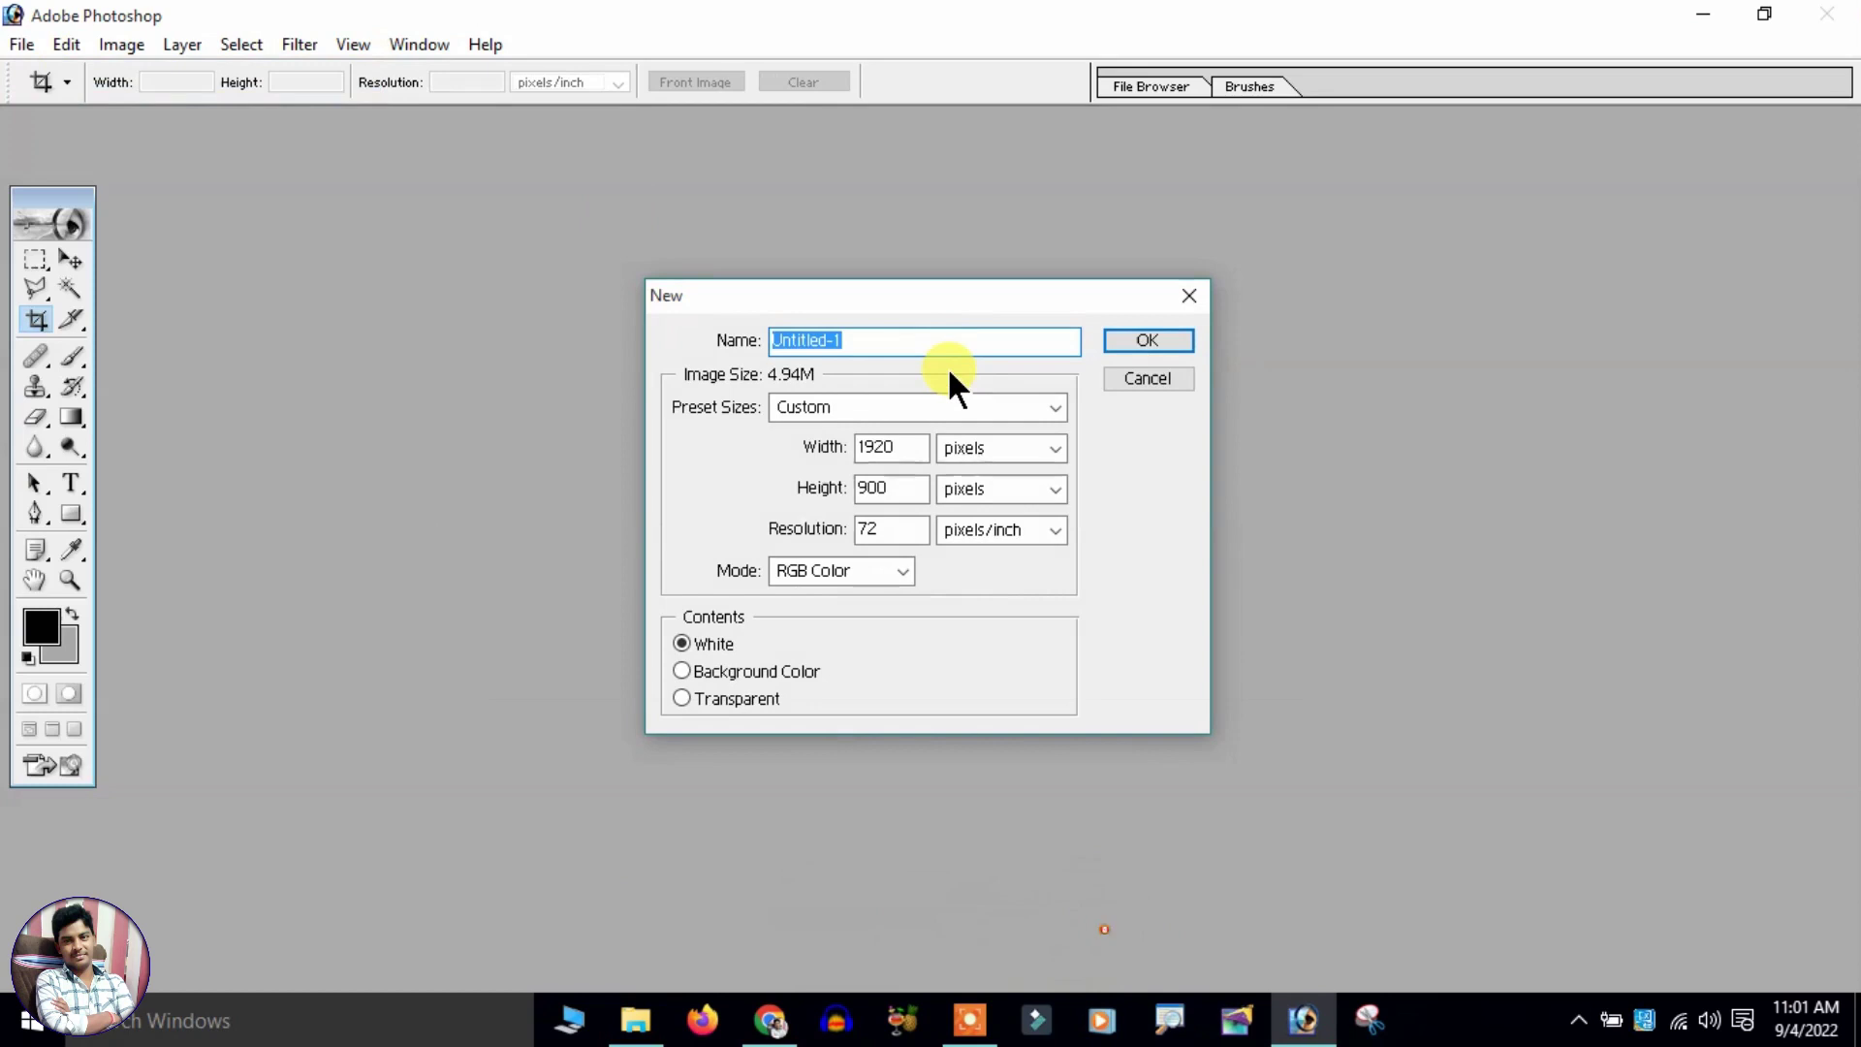
{"action": "left_click", "coordinate": [1163, 378]}
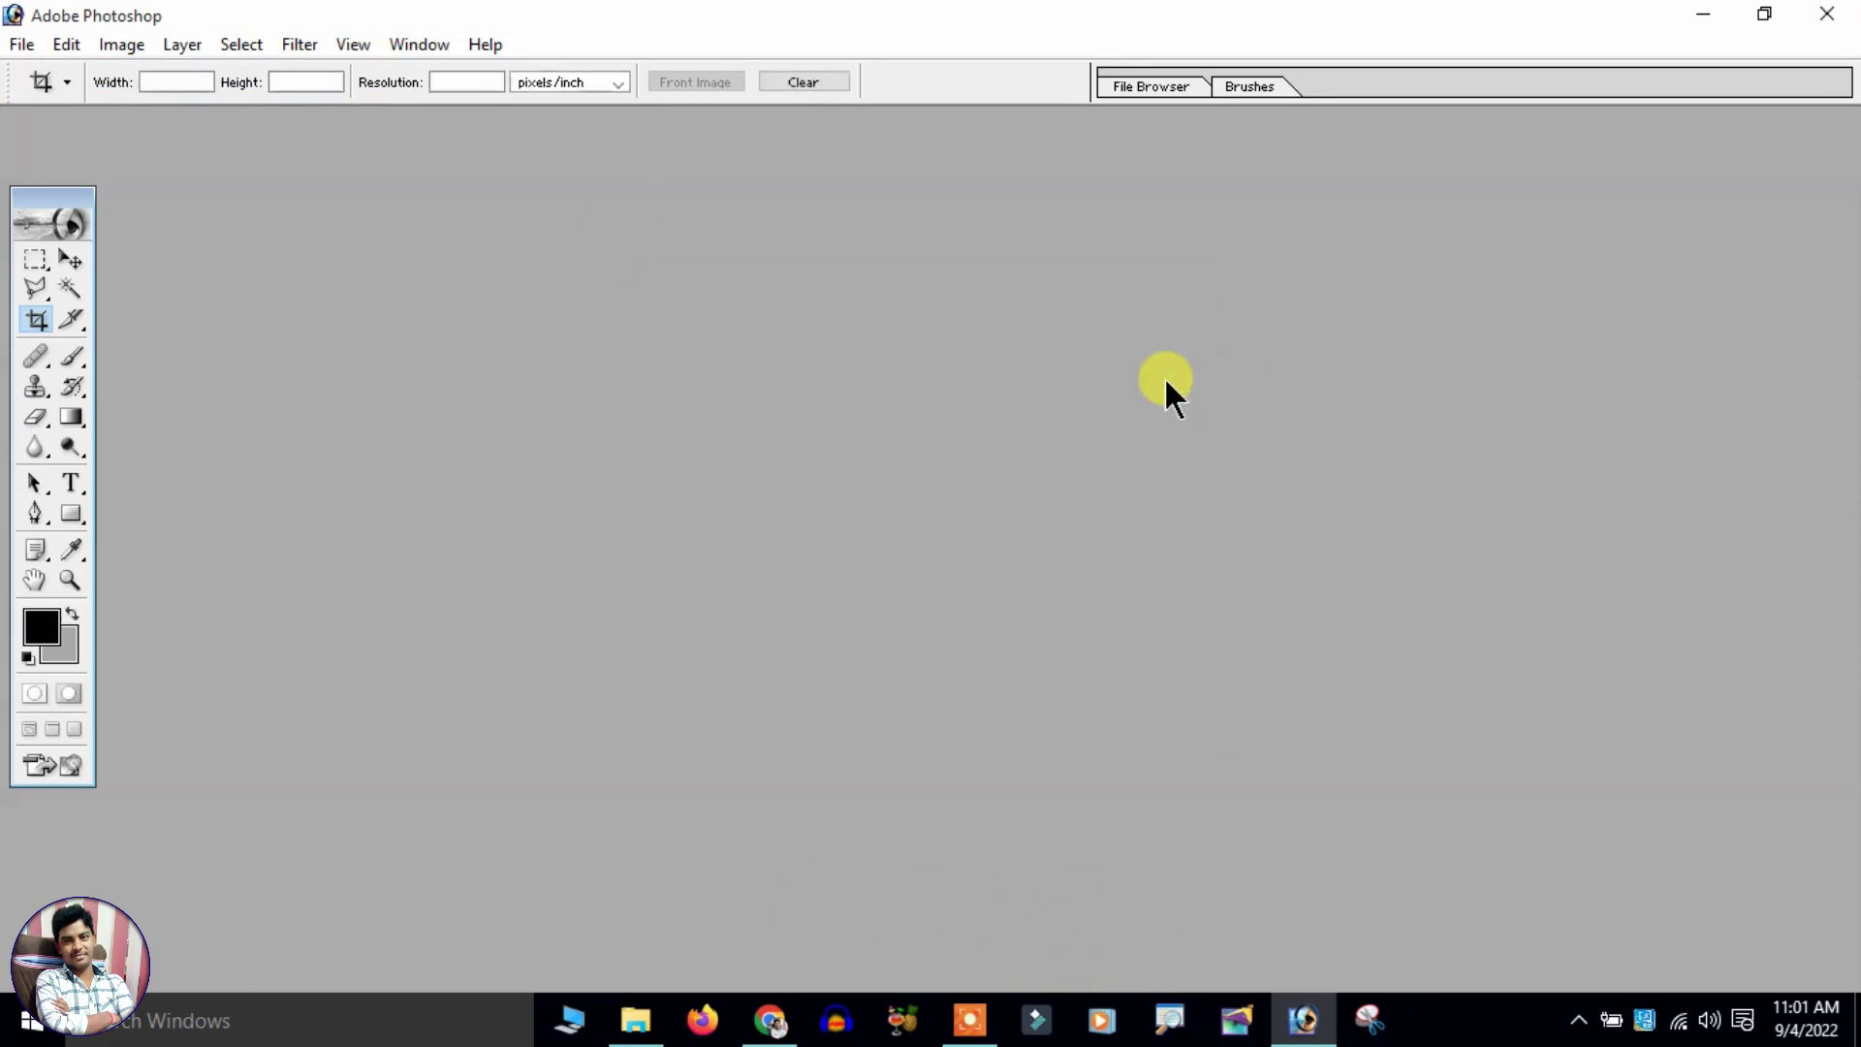
{"action": "key", "text": "ctrl+n"}
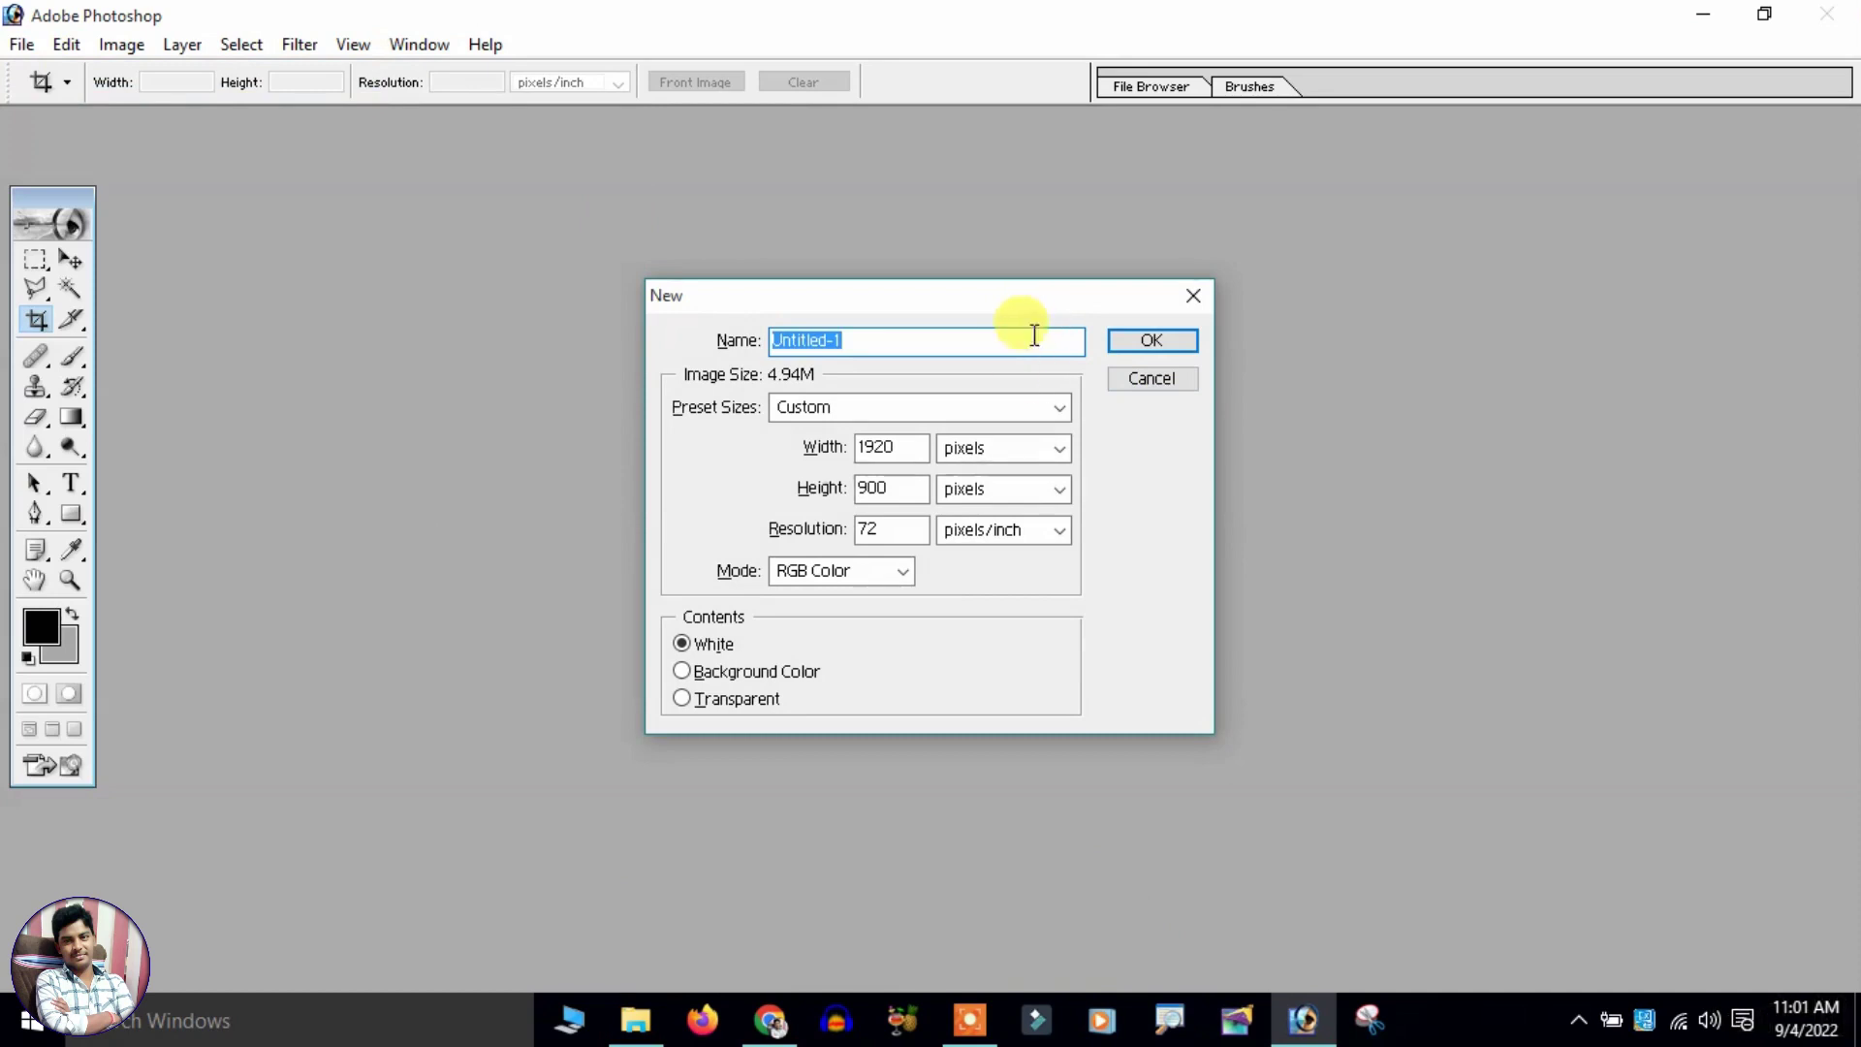
{"action": "left_click", "coordinate": [1016, 409]}
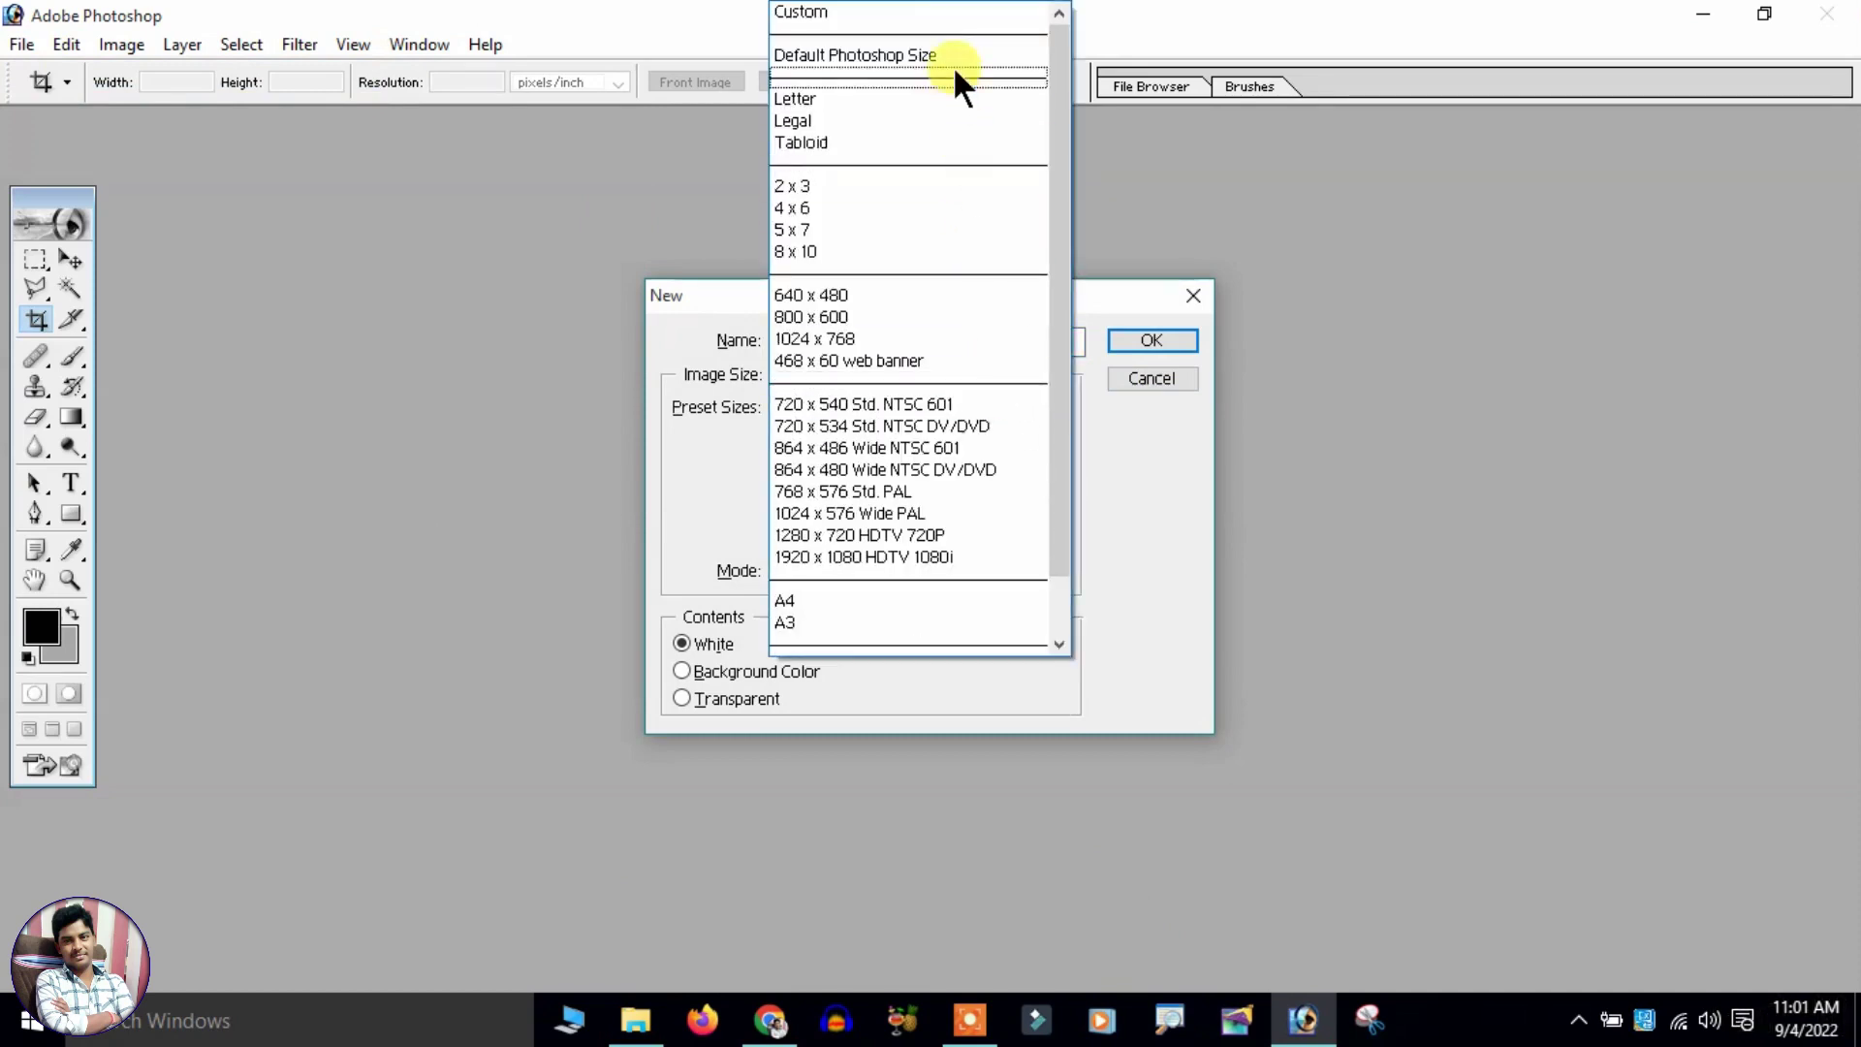
{"action": "left_click", "coordinate": [942, 15]}
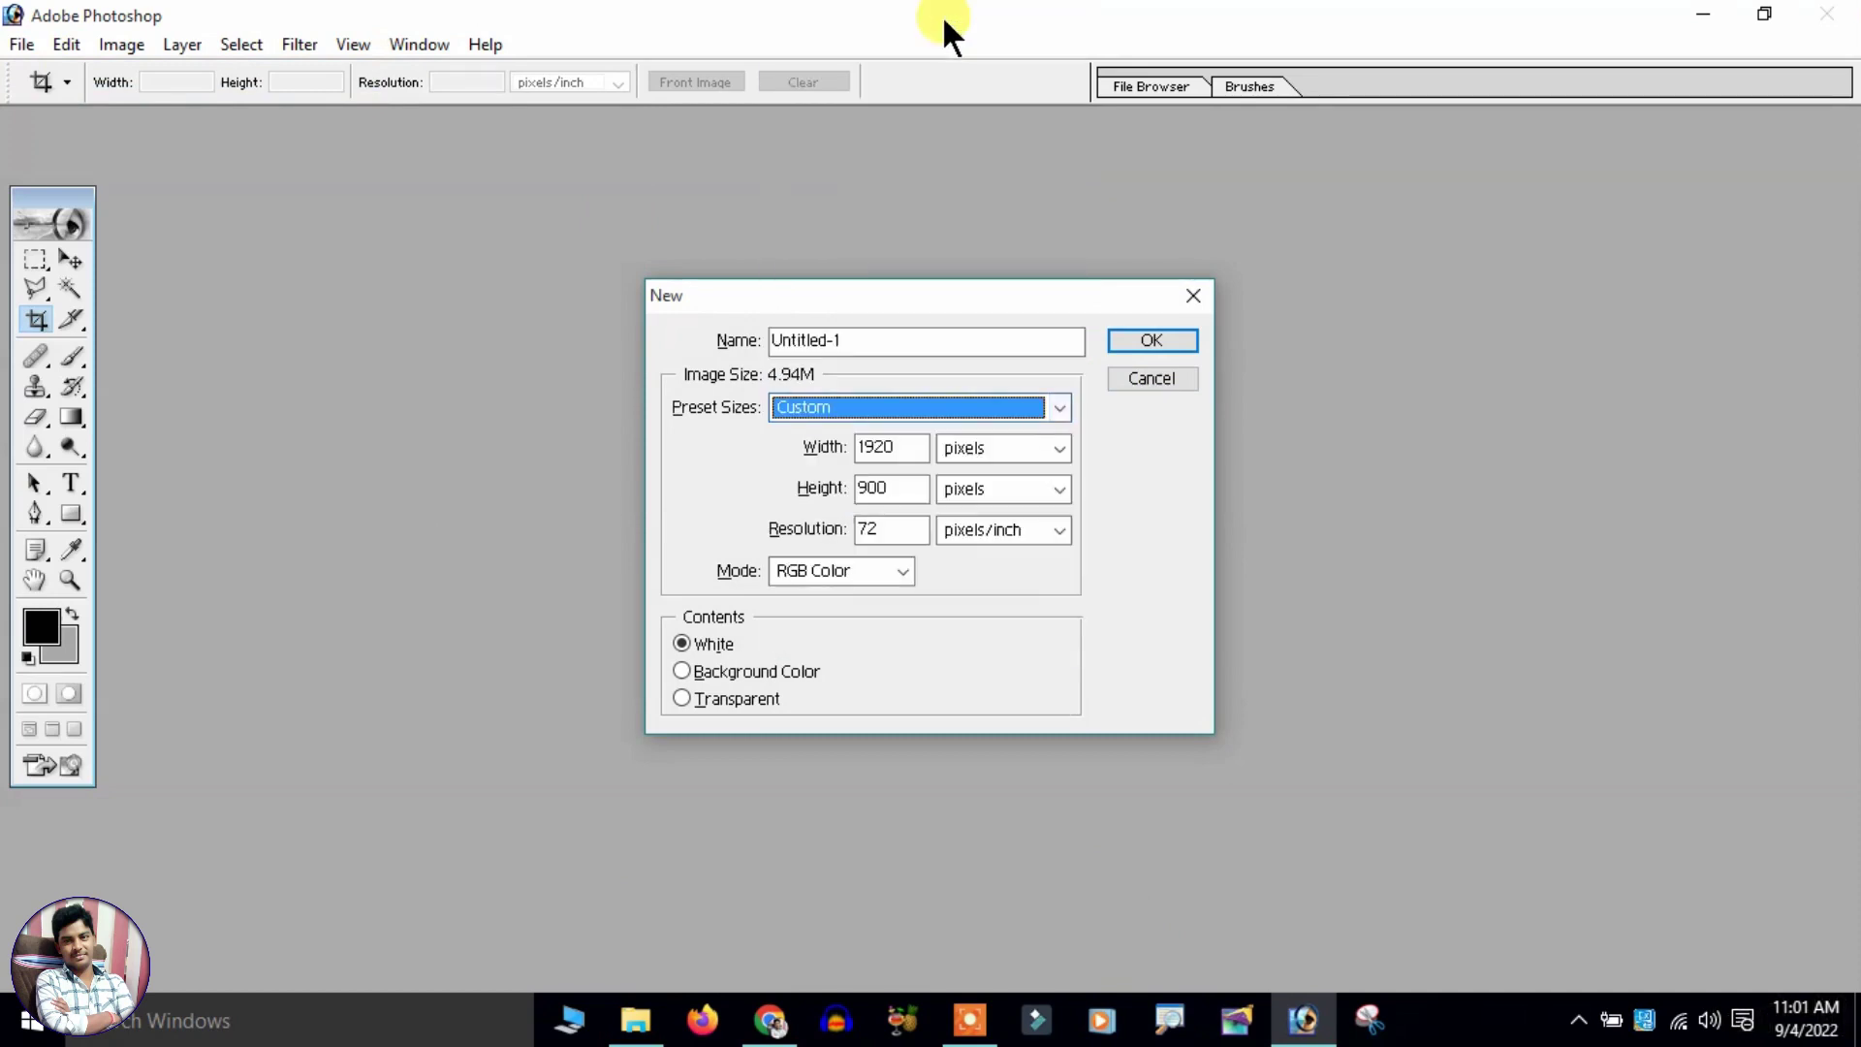
Create a 48 × 36 inch, 72 ppi, RGB Color white document
{"action": "left_click", "coordinate": [1033, 446]}
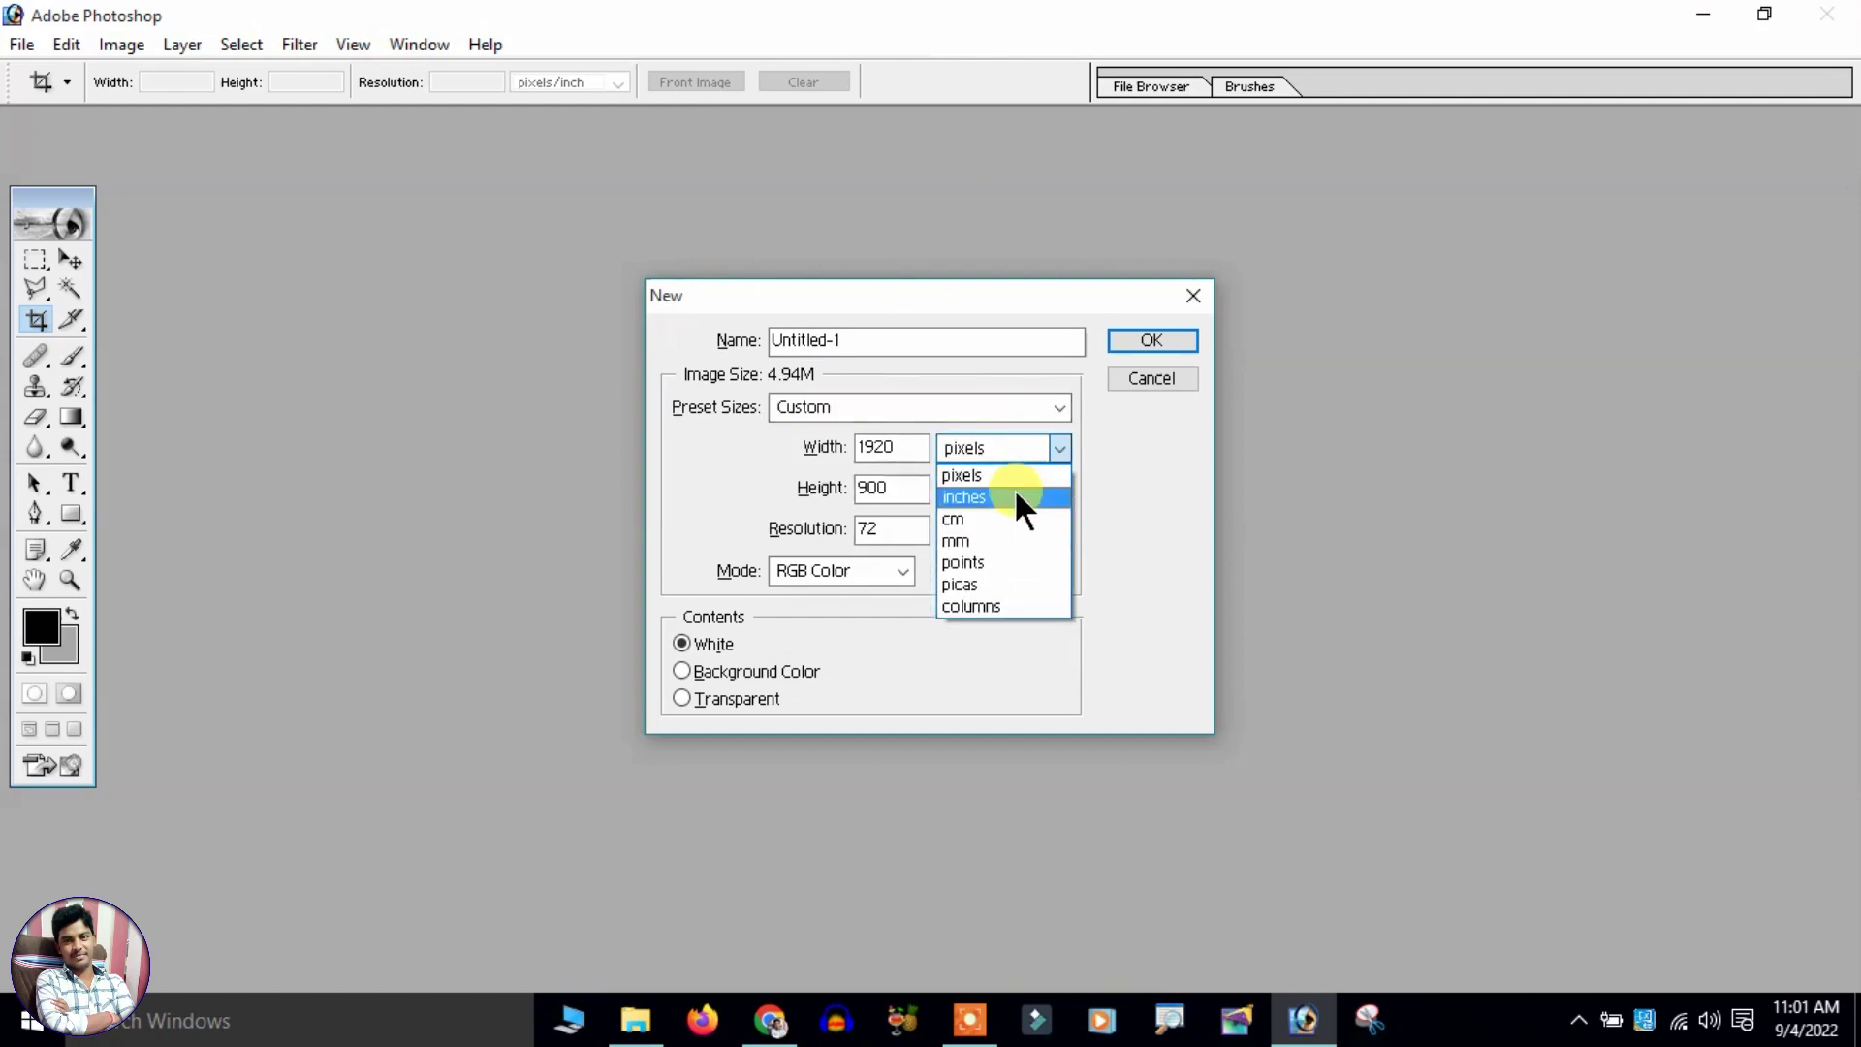
{"action": "left_click", "coordinate": [1015, 496]}
{"action": "left_click", "coordinate": [1010, 489]}
{"action": "left_click", "coordinate": [1010, 527]}
{"action": "left_click_drag", "start_coordinate": [919, 446], "coordinate": [722, 457]}
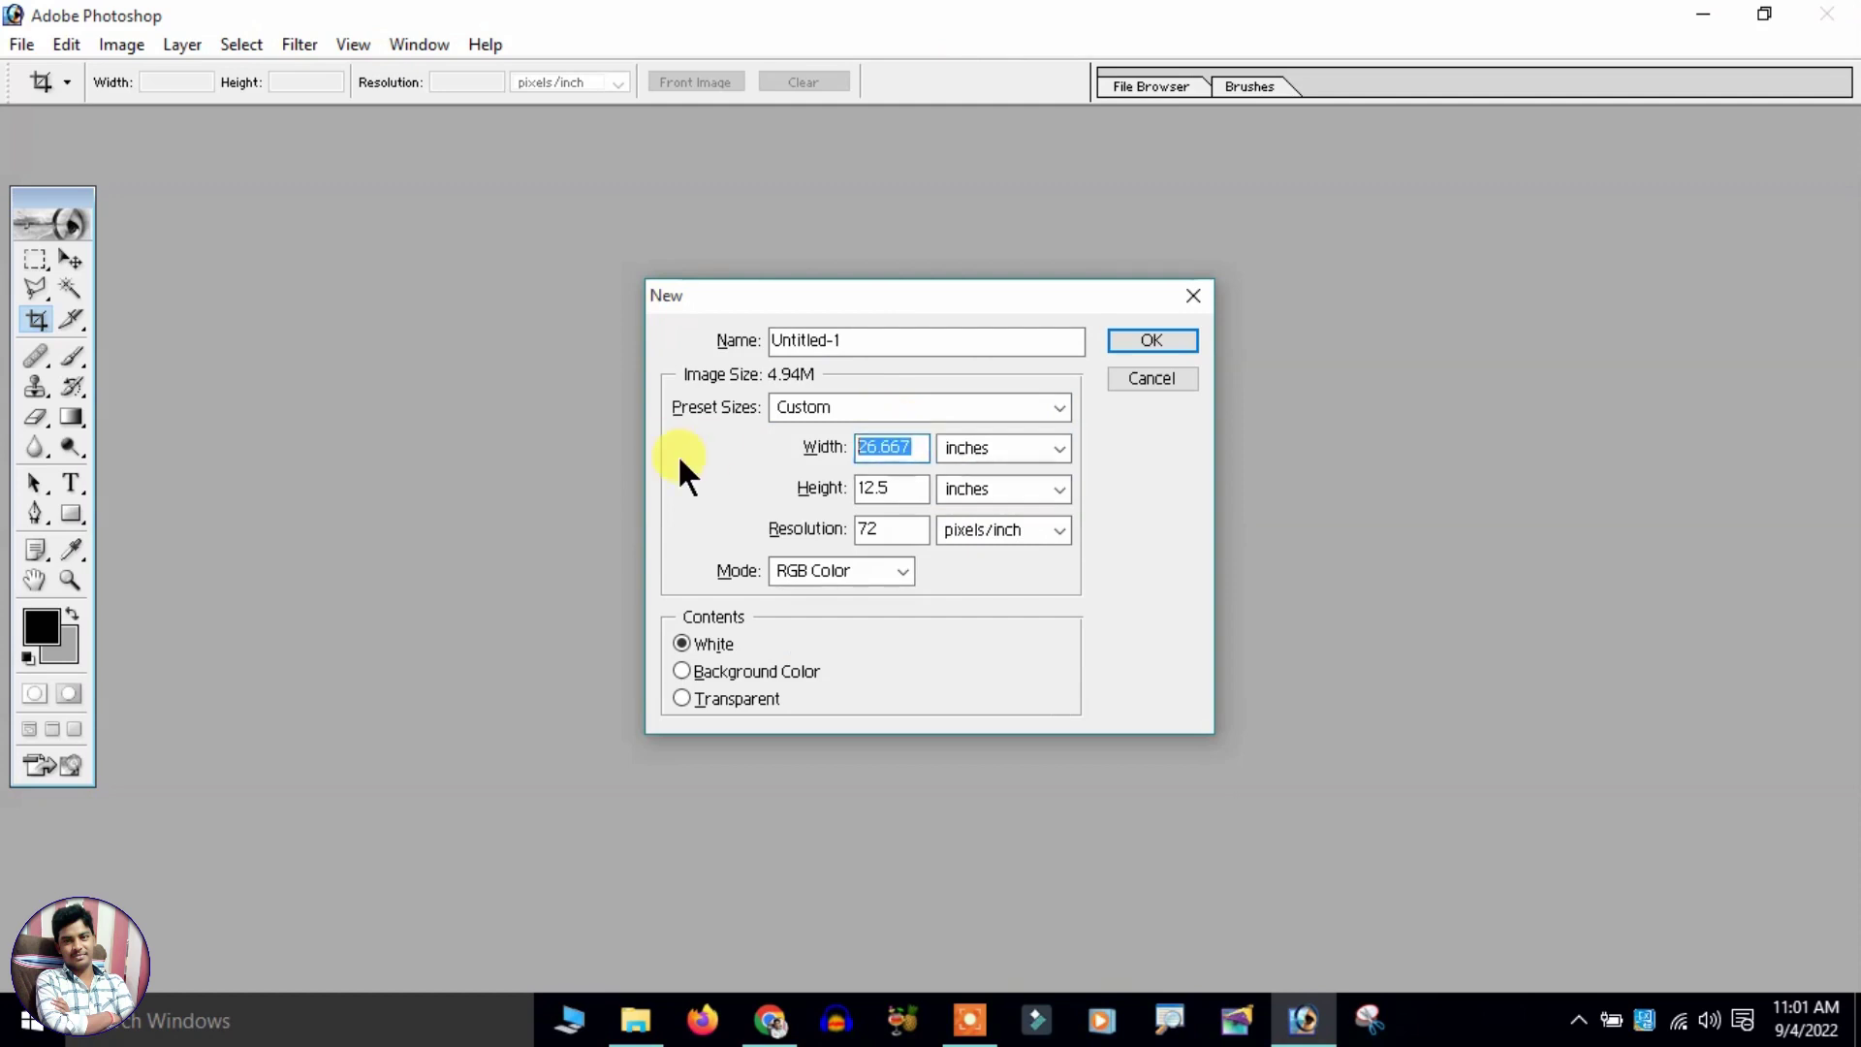
{"action": "type", "text": "48"}
{"action": "double_click", "coordinate": [910, 488]}
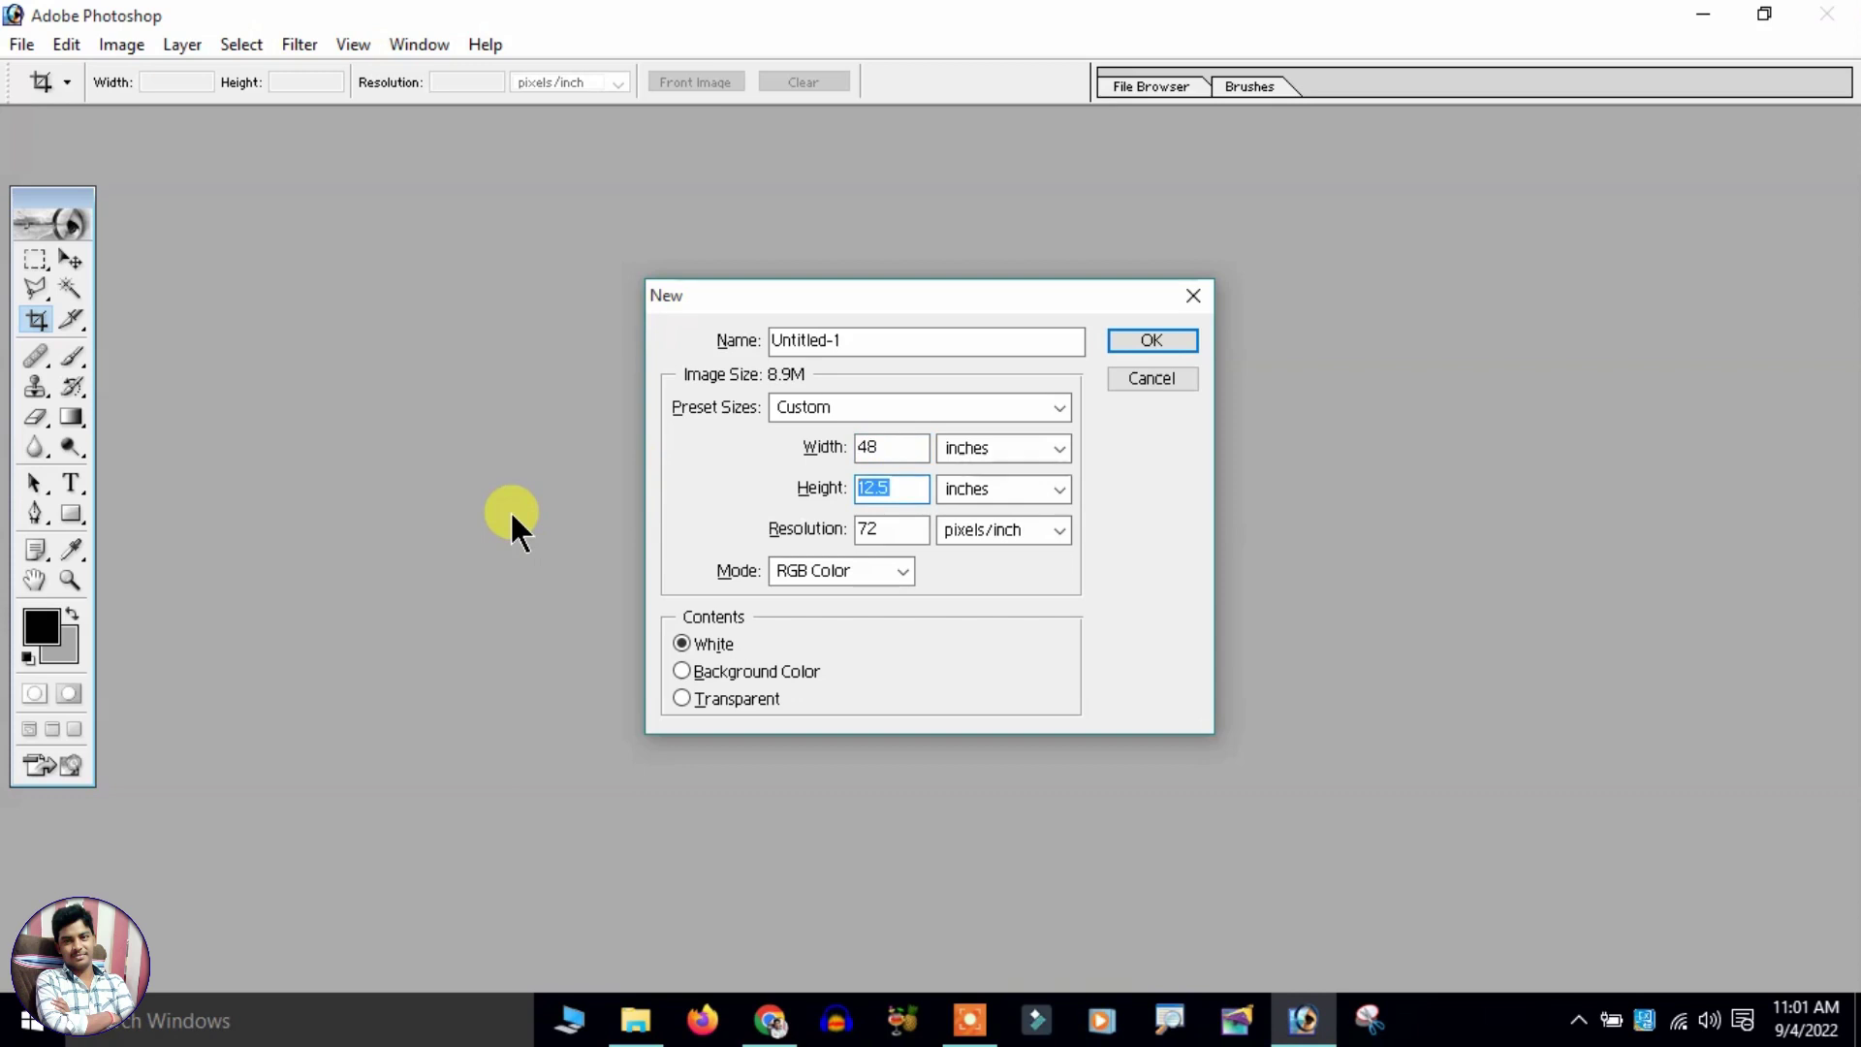
{"action": "type", "text": "36"}
{"action": "key", "text": "Tab"}
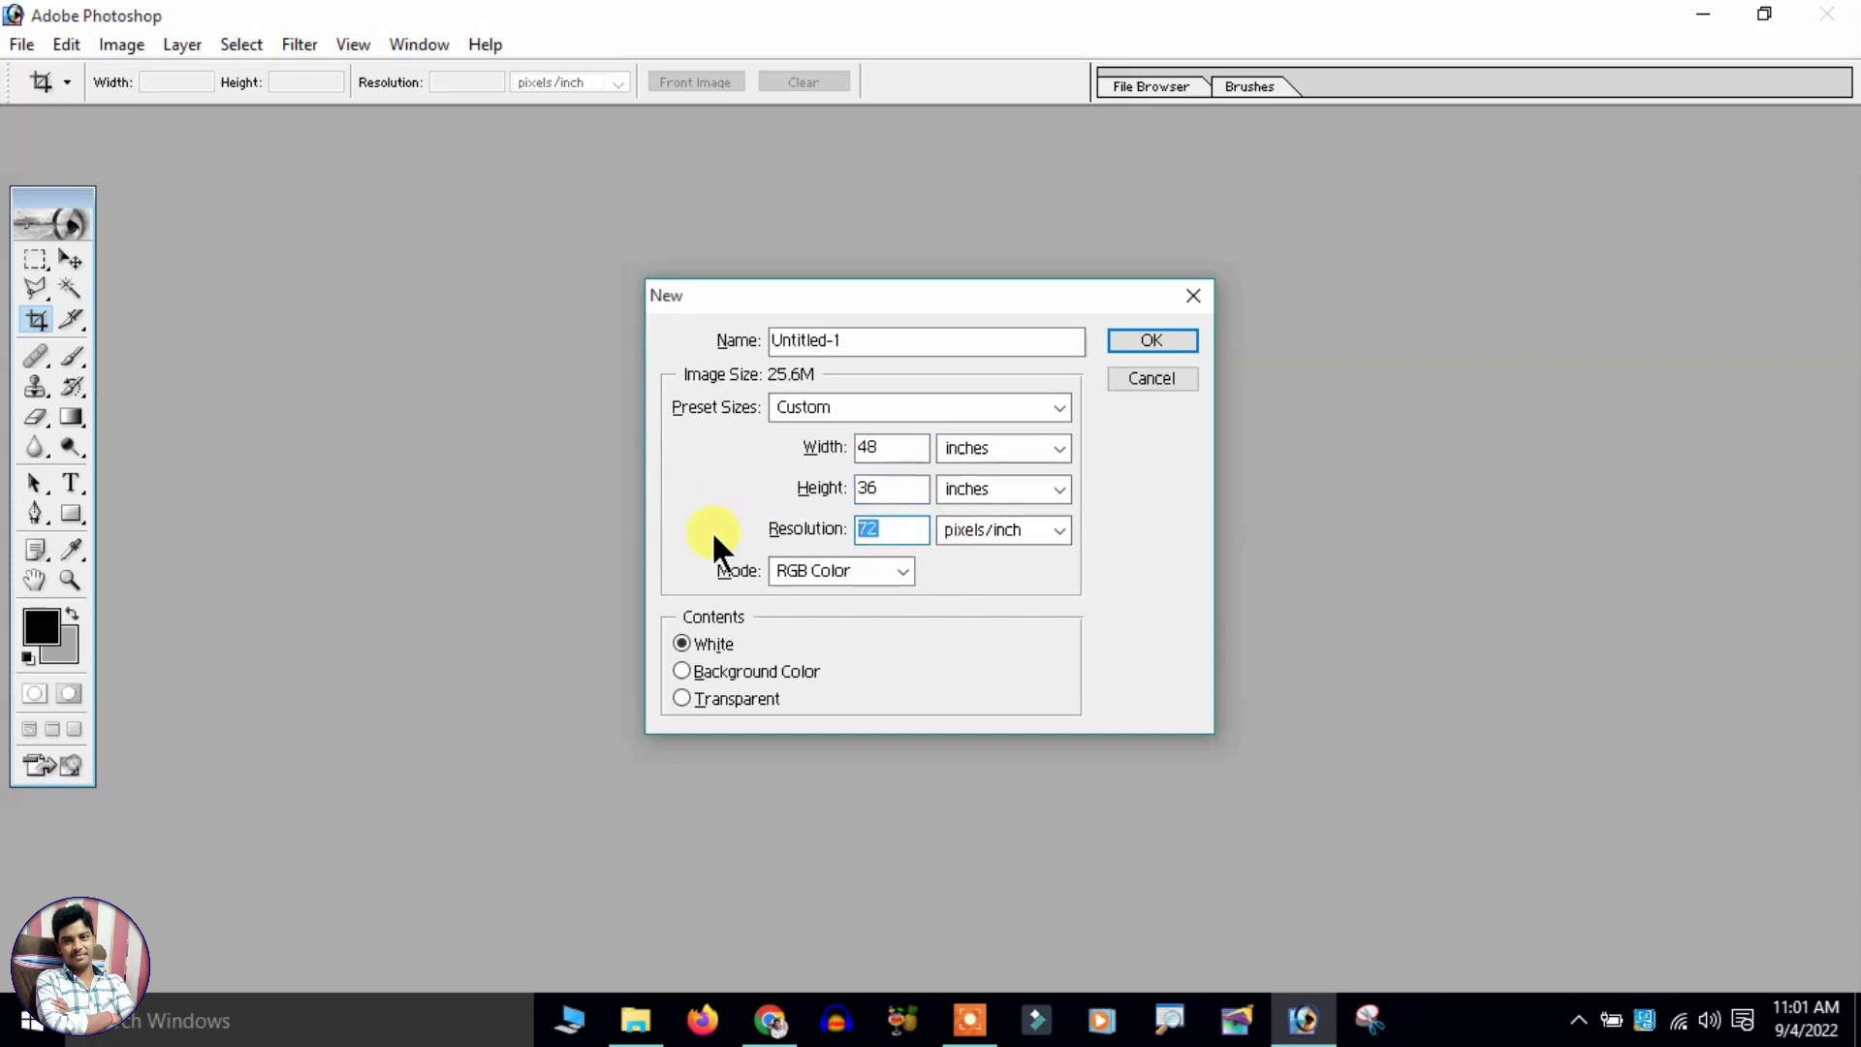
{"action": "left_click", "coordinate": [853, 586]}
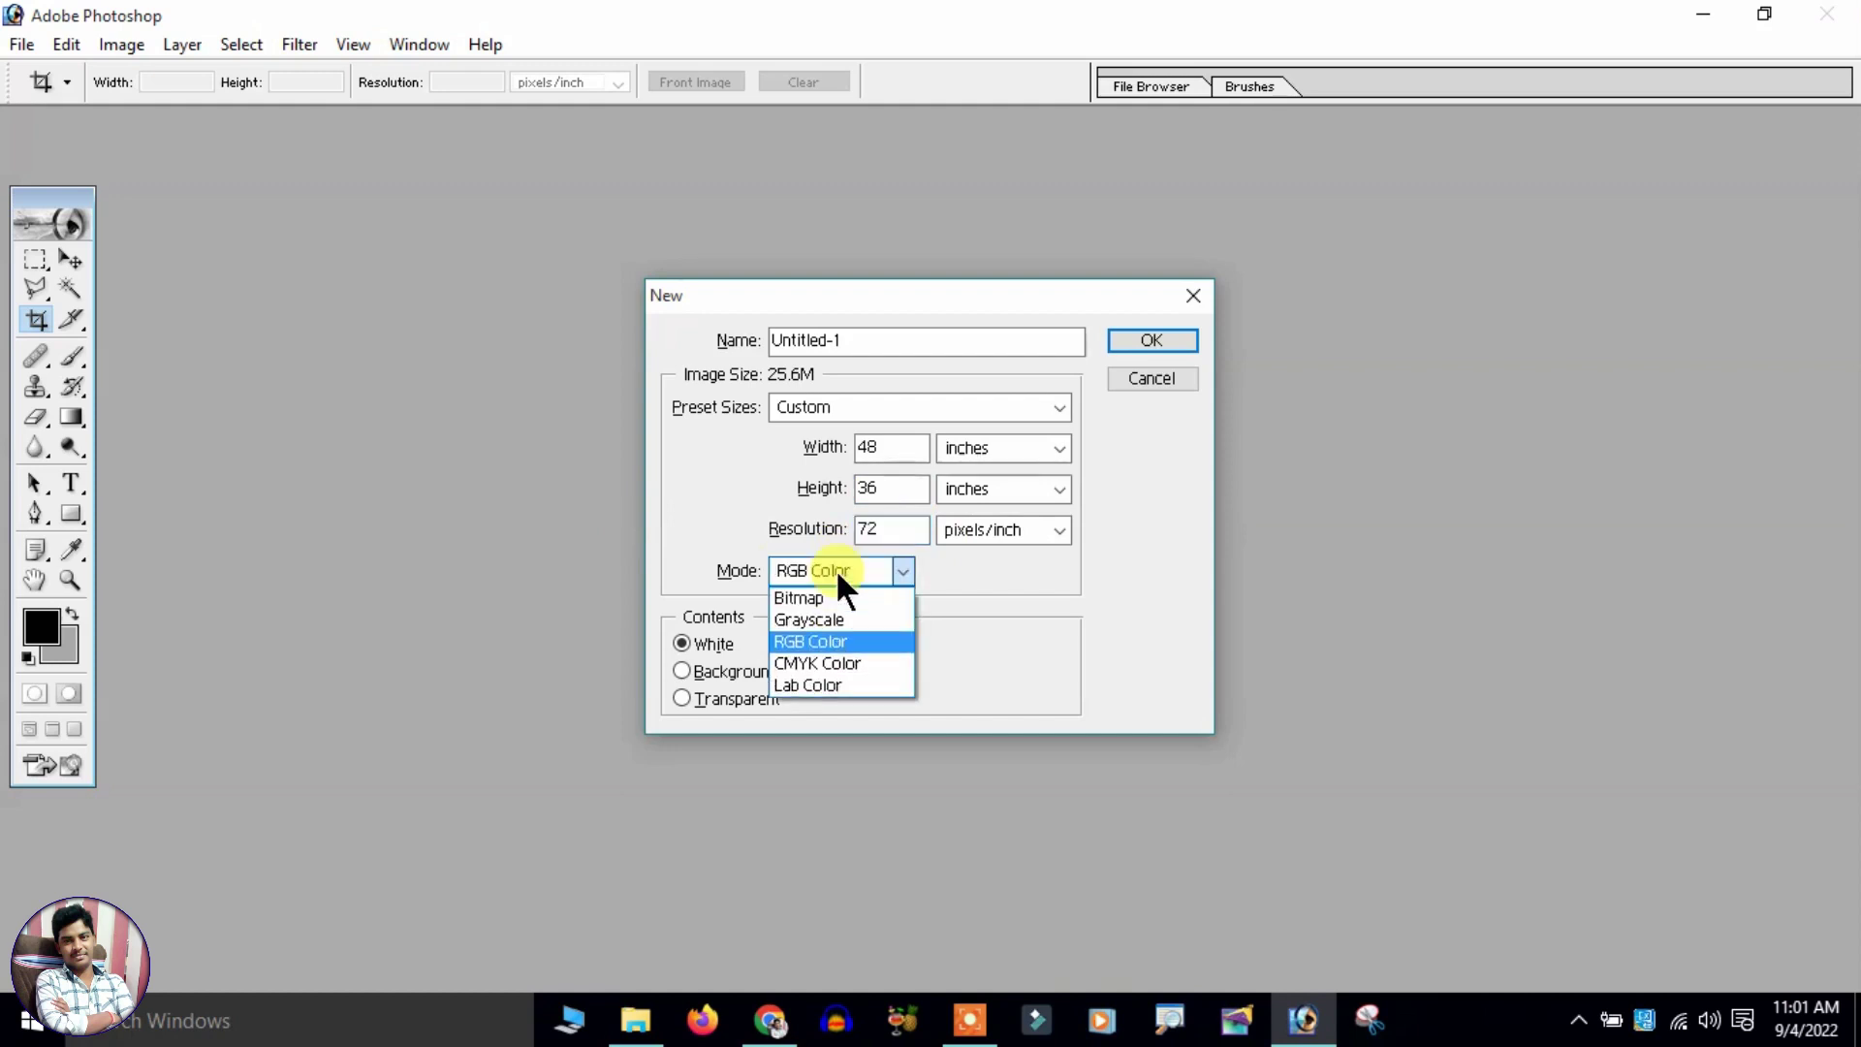
{"action": "left_click", "coordinate": [810, 642]}
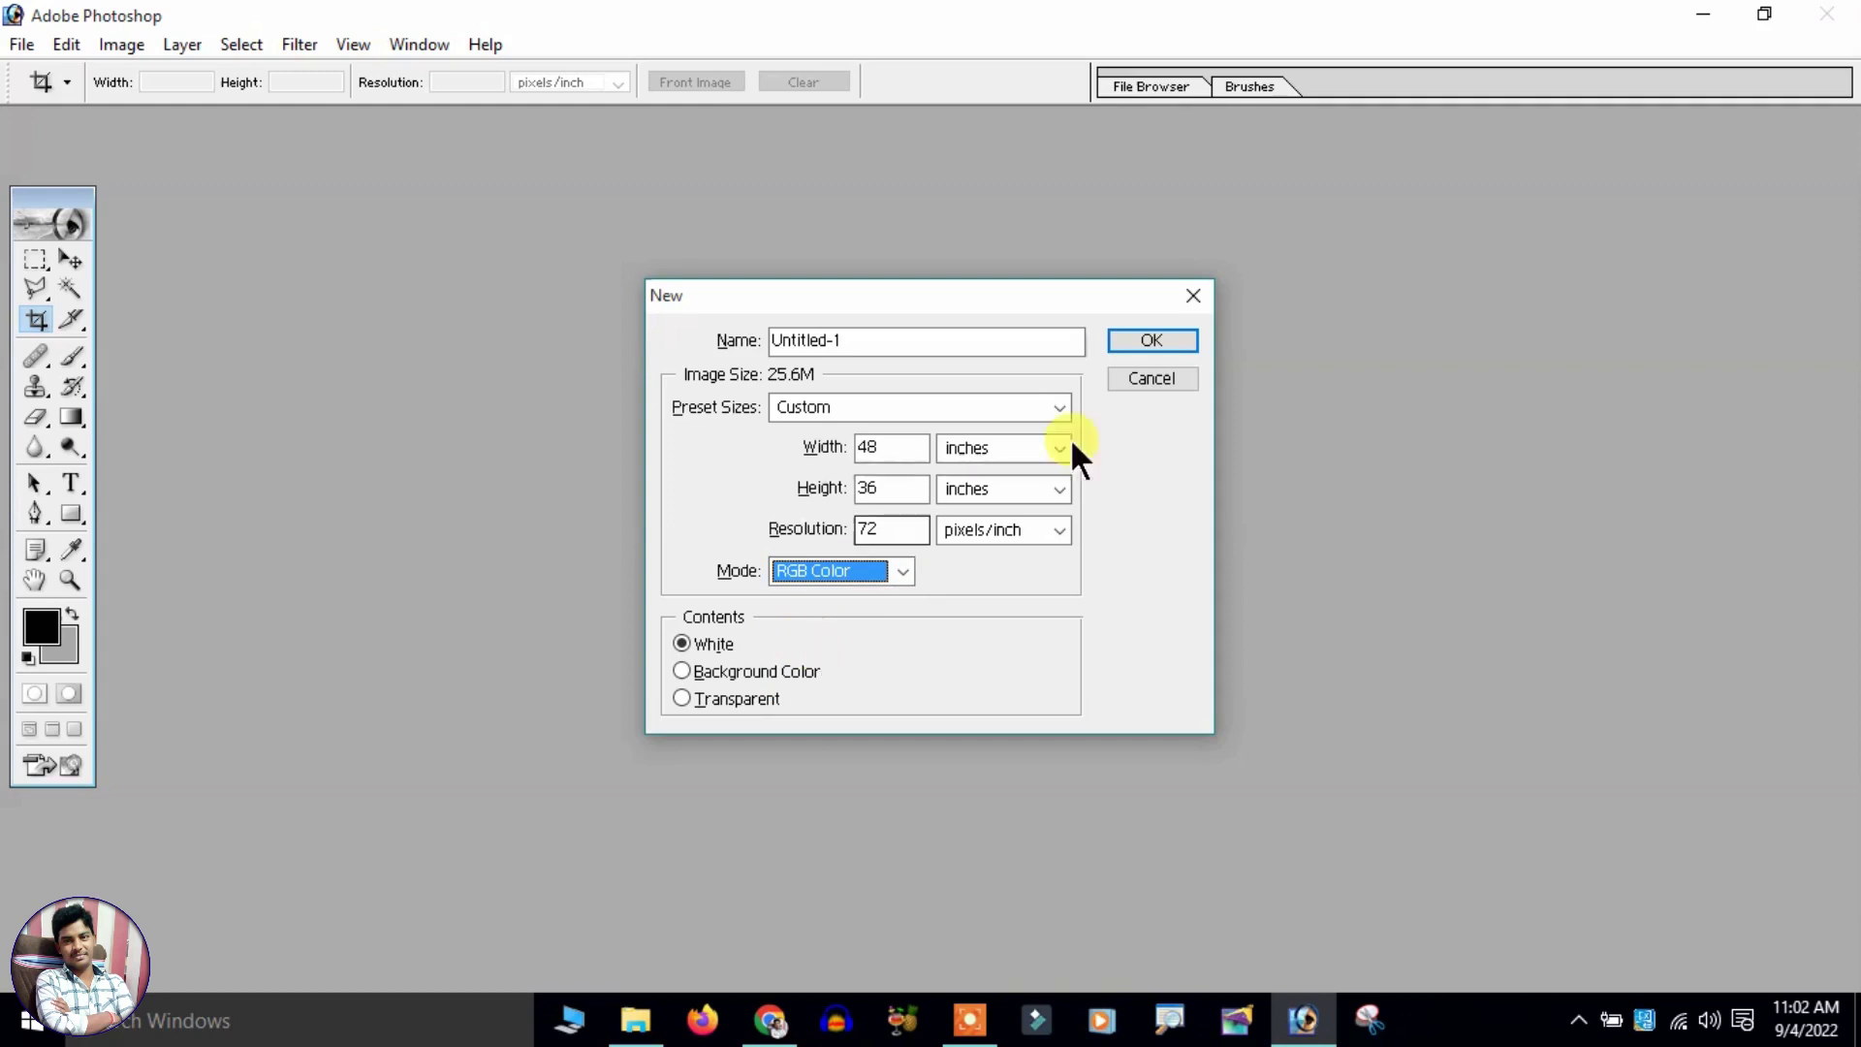
{"action": "left_click", "coordinate": [1148, 337]}
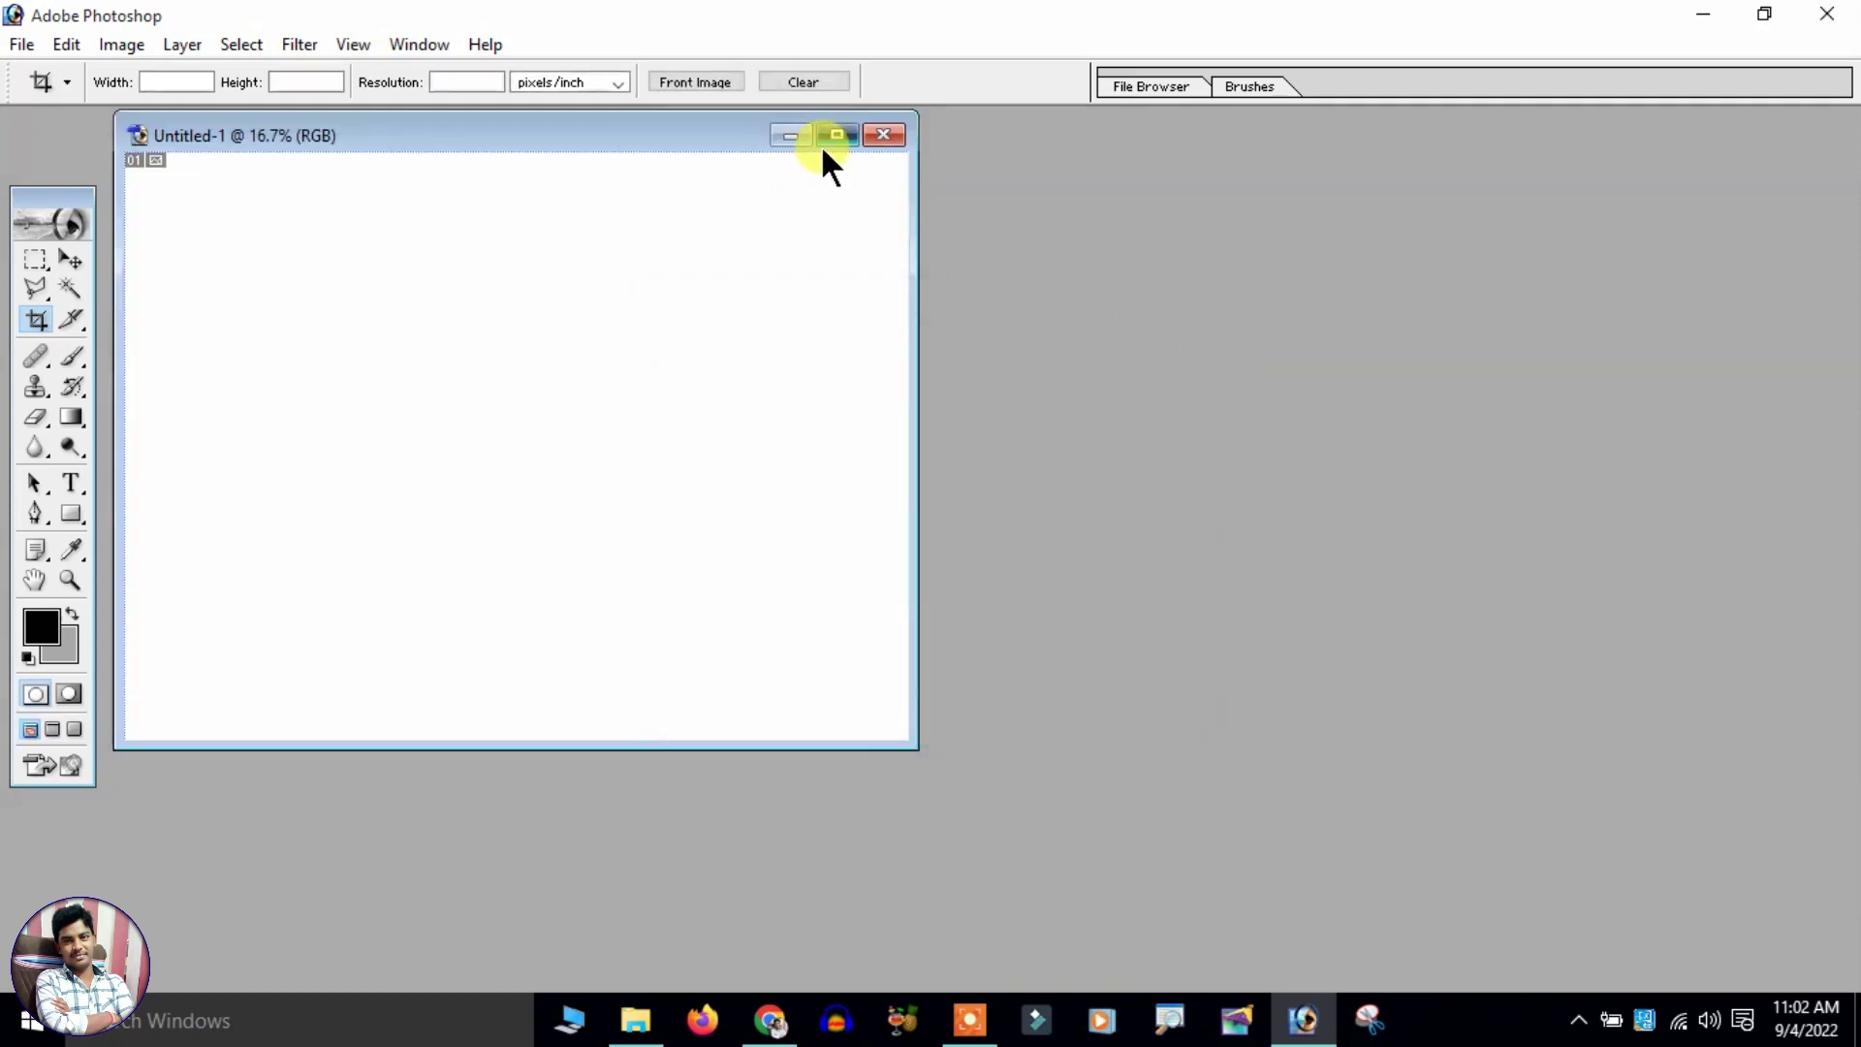
Maximize the poster window, fit it on screen, and check its Image Size unchanged
{"action": "left_click", "coordinate": [822, 137]}
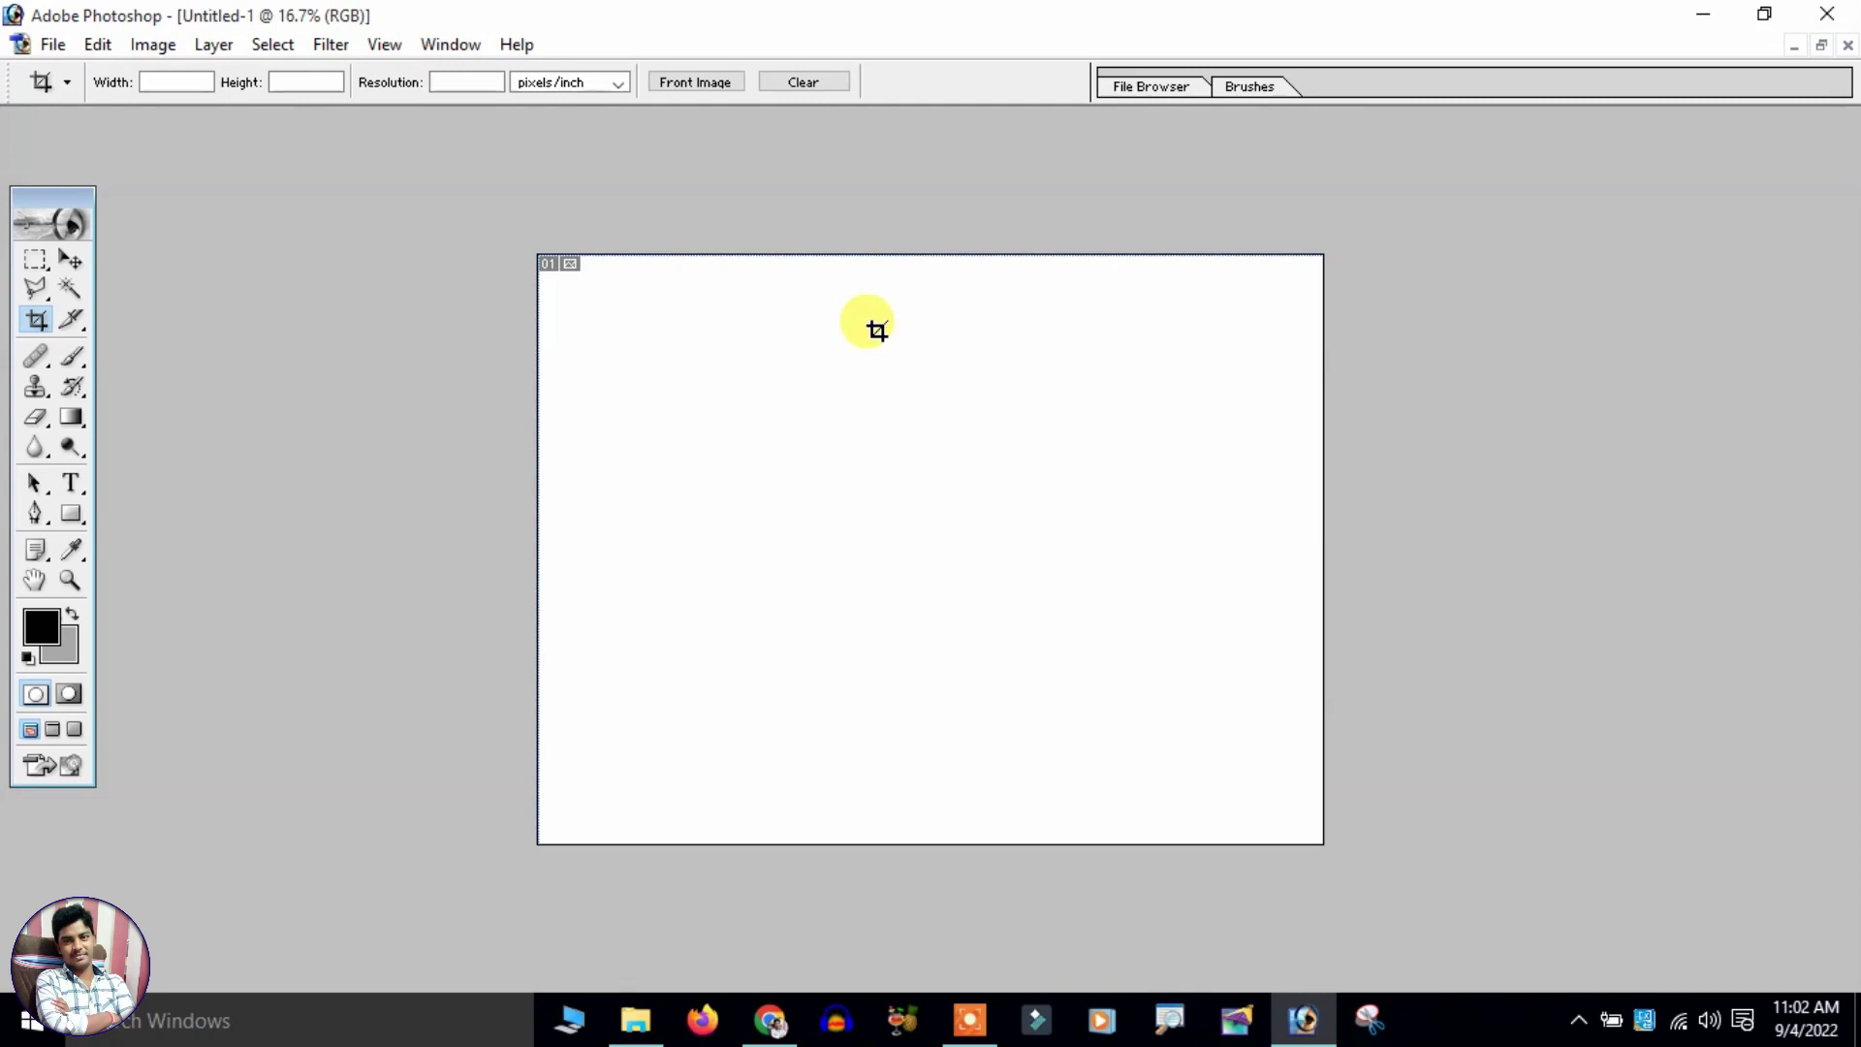
{"action": "key", "text": "ctrl+0"}
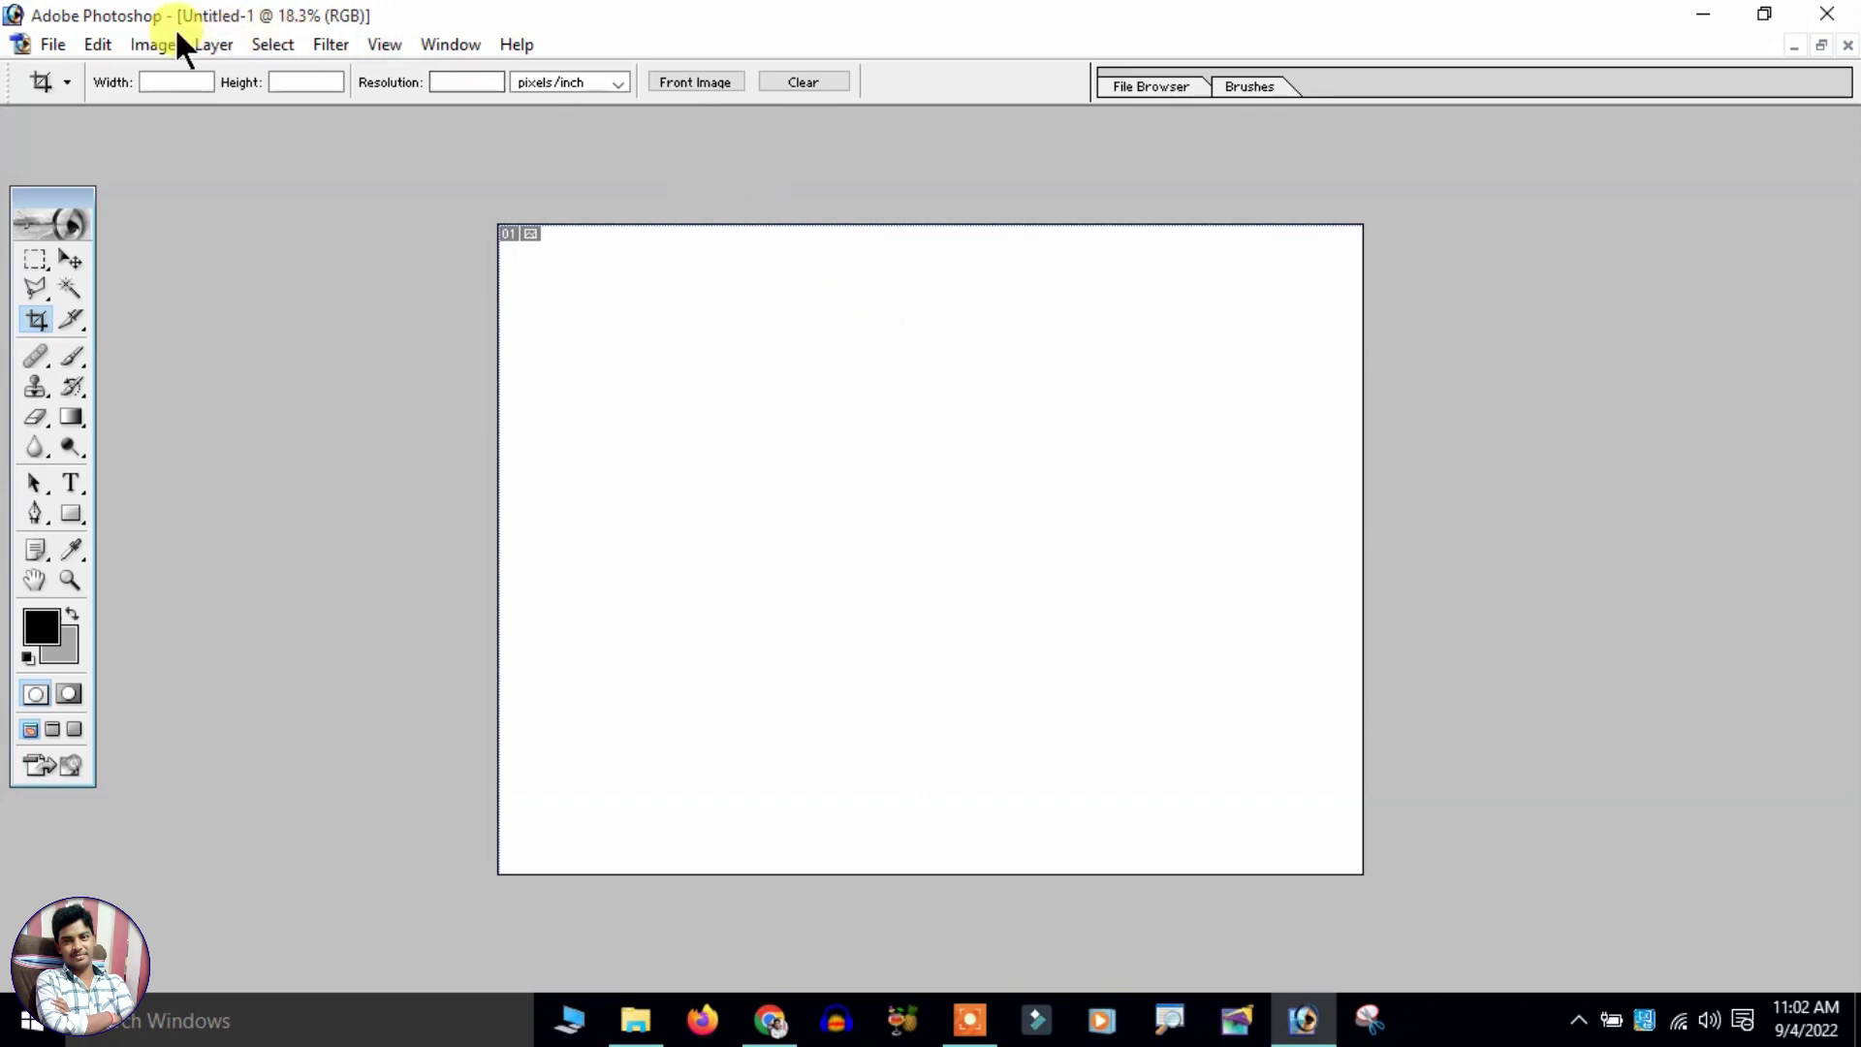
{"action": "left_click", "coordinate": [170, 43]}
{"action": "left_click", "coordinate": [231, 248]}
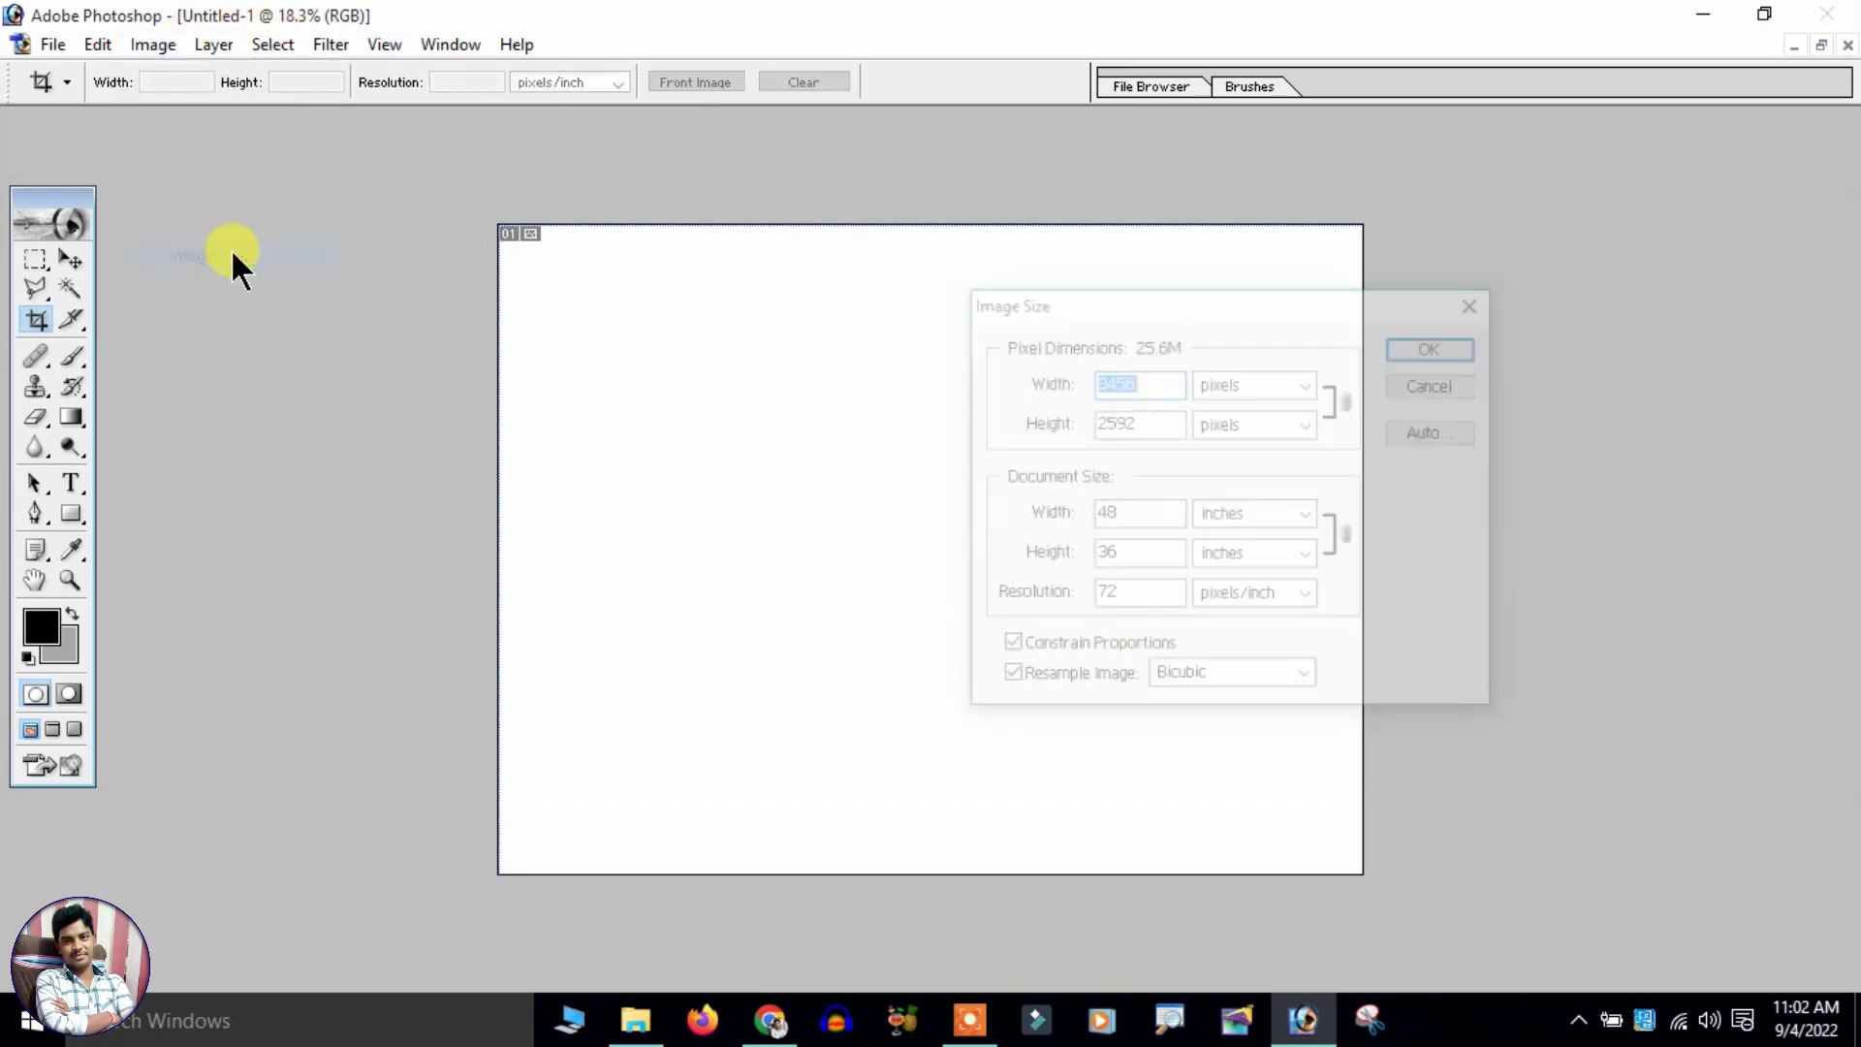
{"action": "left_click", "coordinate": [1456, 343]}
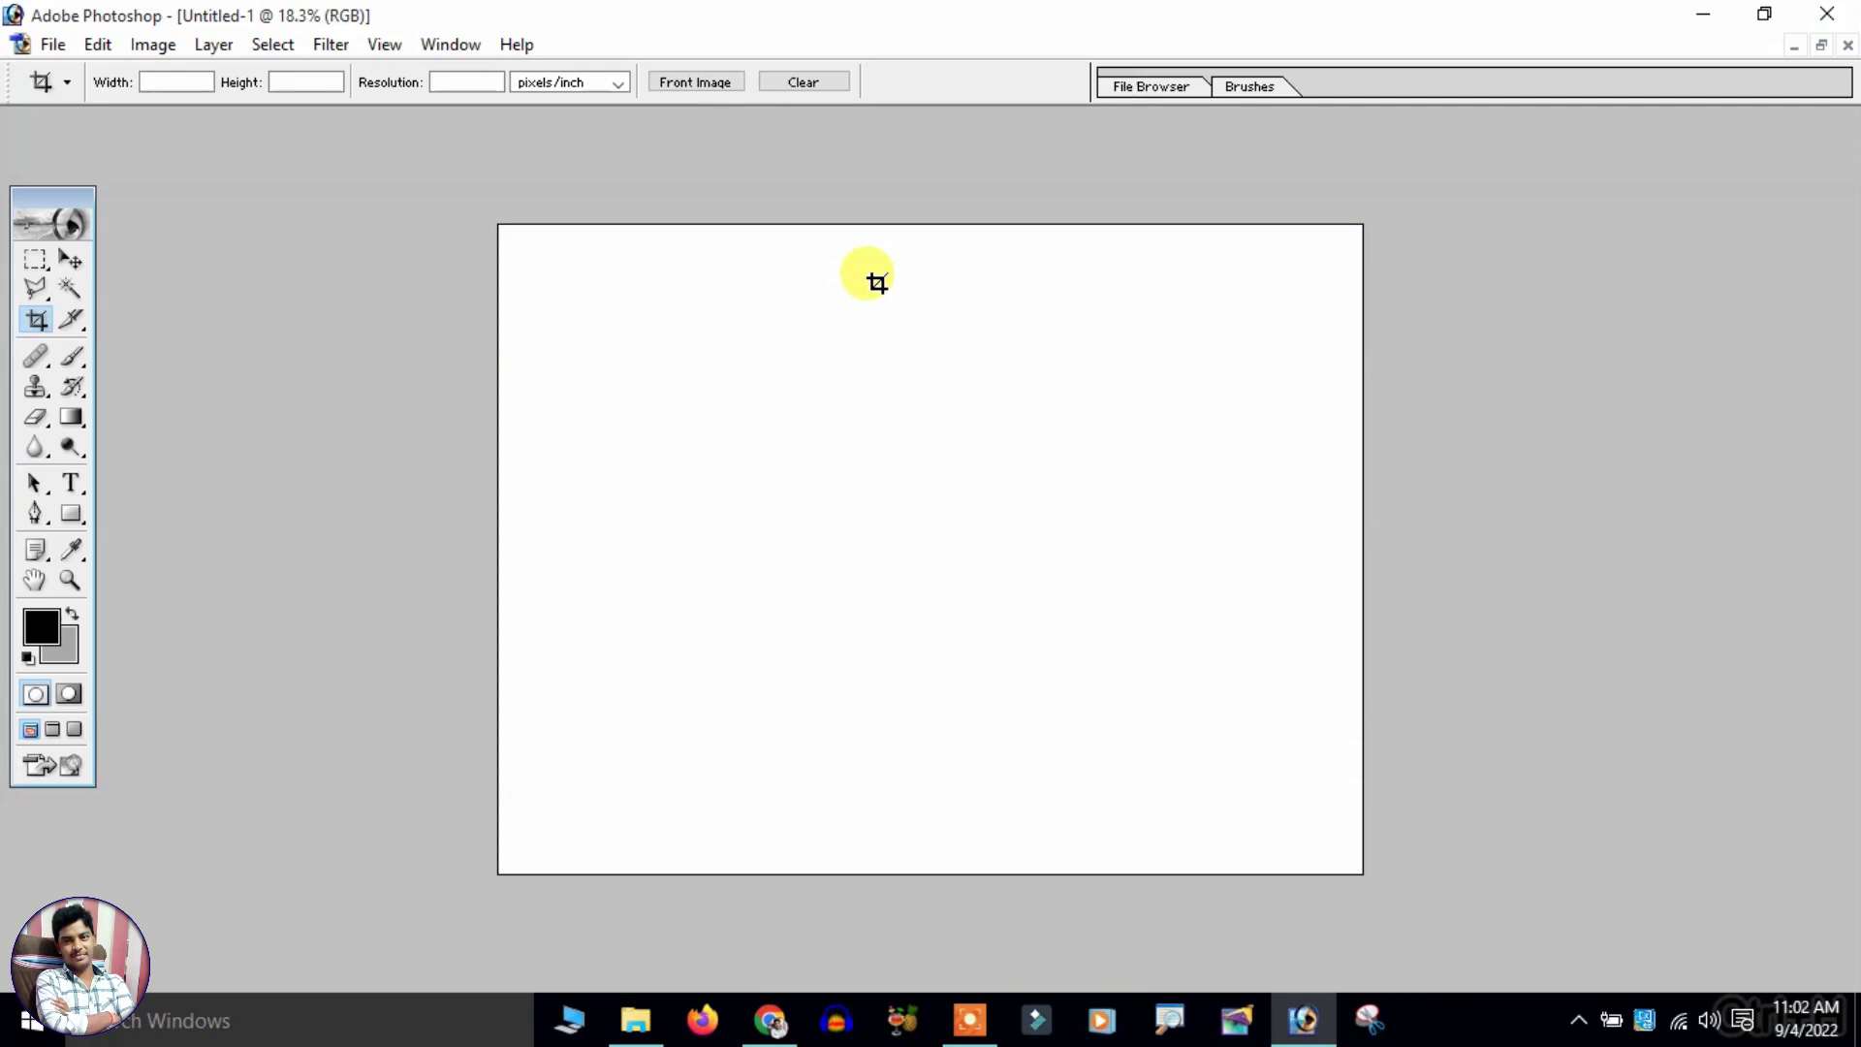
Open the hP balloons-and-candles image from the birthday folder in Photoshop
{"action": "left_click", "coordinate": [635, 1018]}
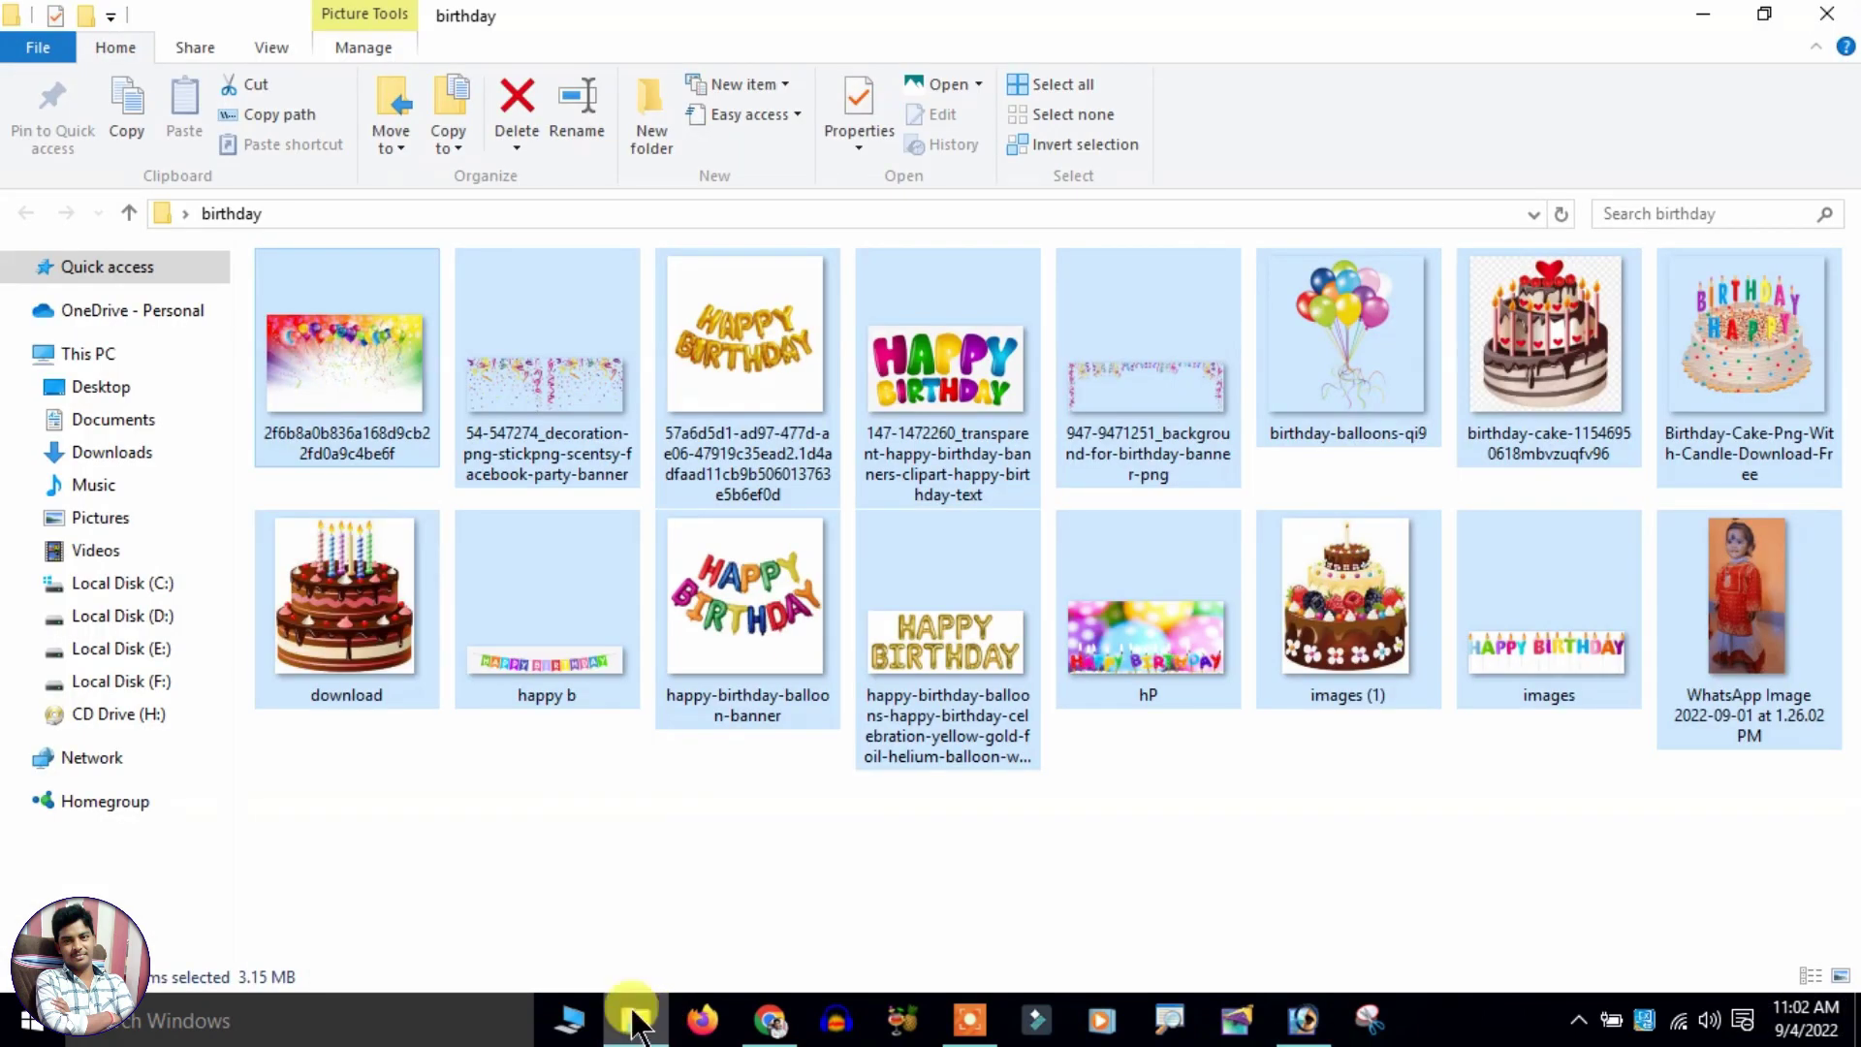
{"action": "left_click", "coordinate": [1183, 663]}
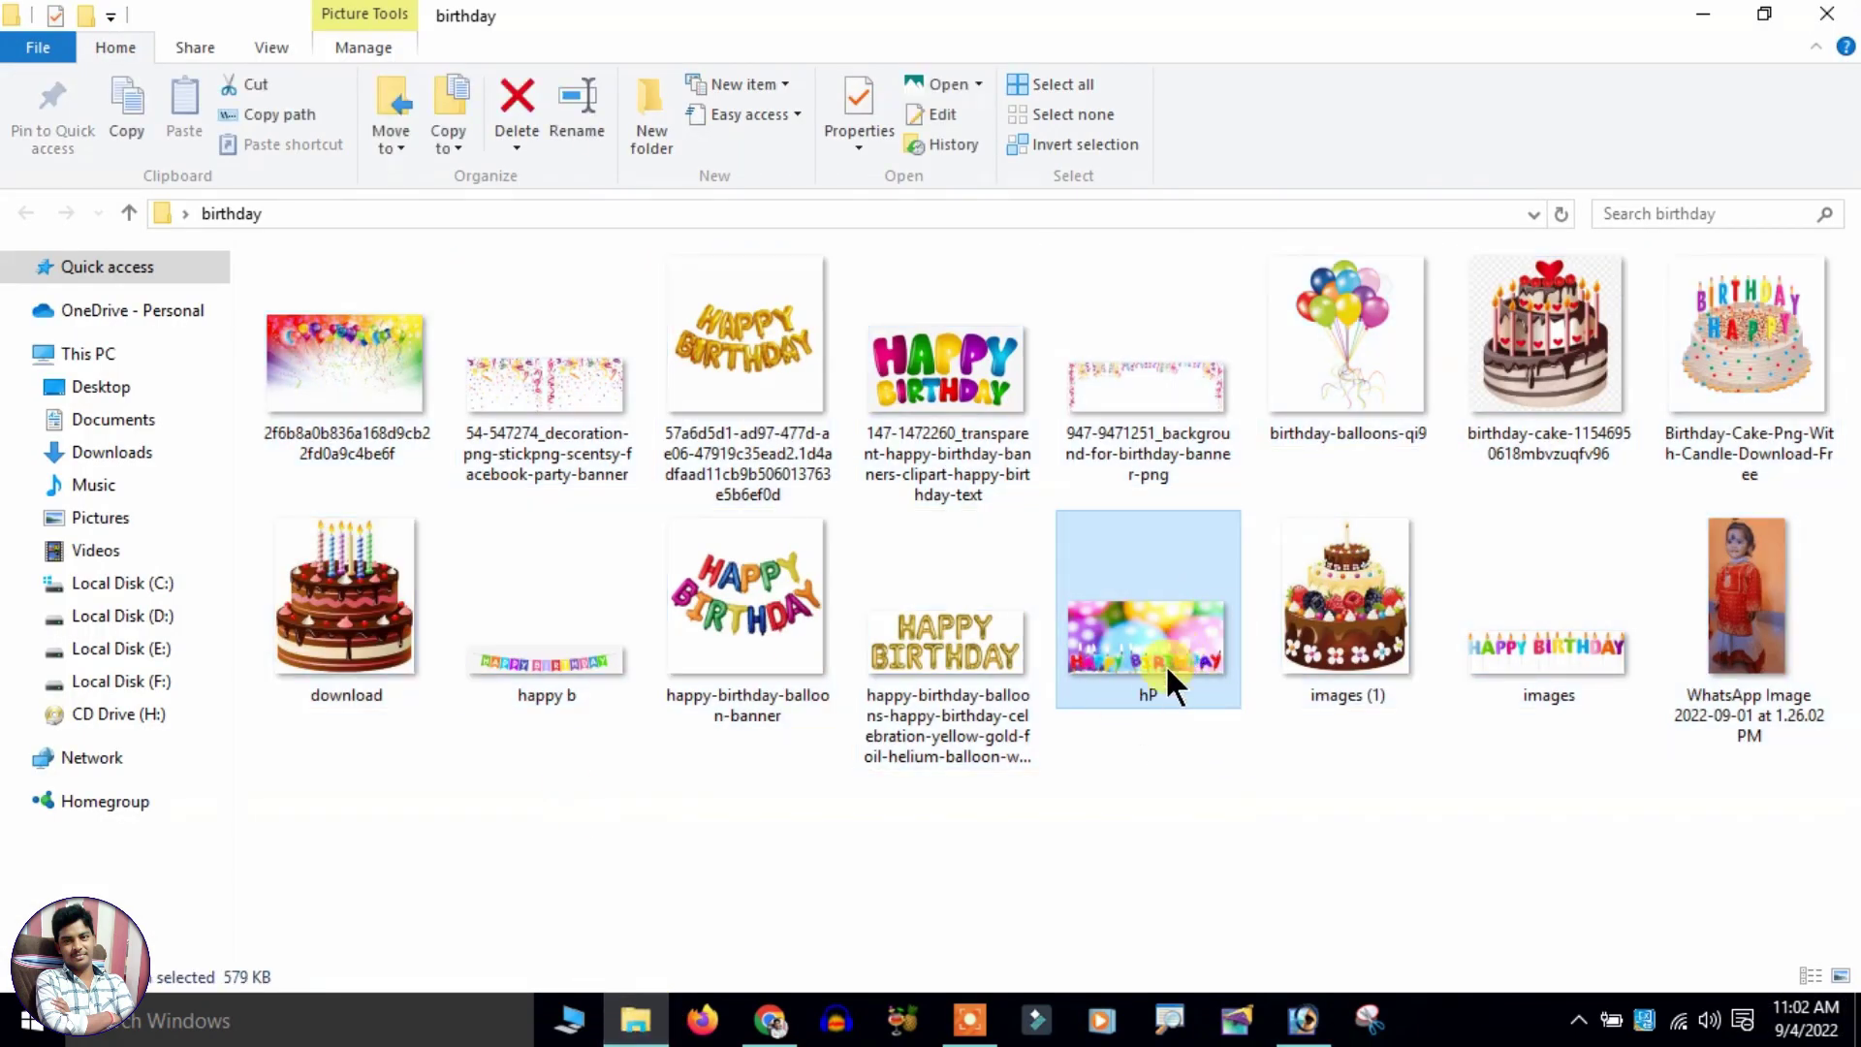
{"action": "double_click", "coordinate": [1167, 669]}
{"action": "left_click", "coordinate": [1827, 14]}
{"action": "left_click_drag", "start_coordinate": [1149, 640], "coordinate": [773, 449]}
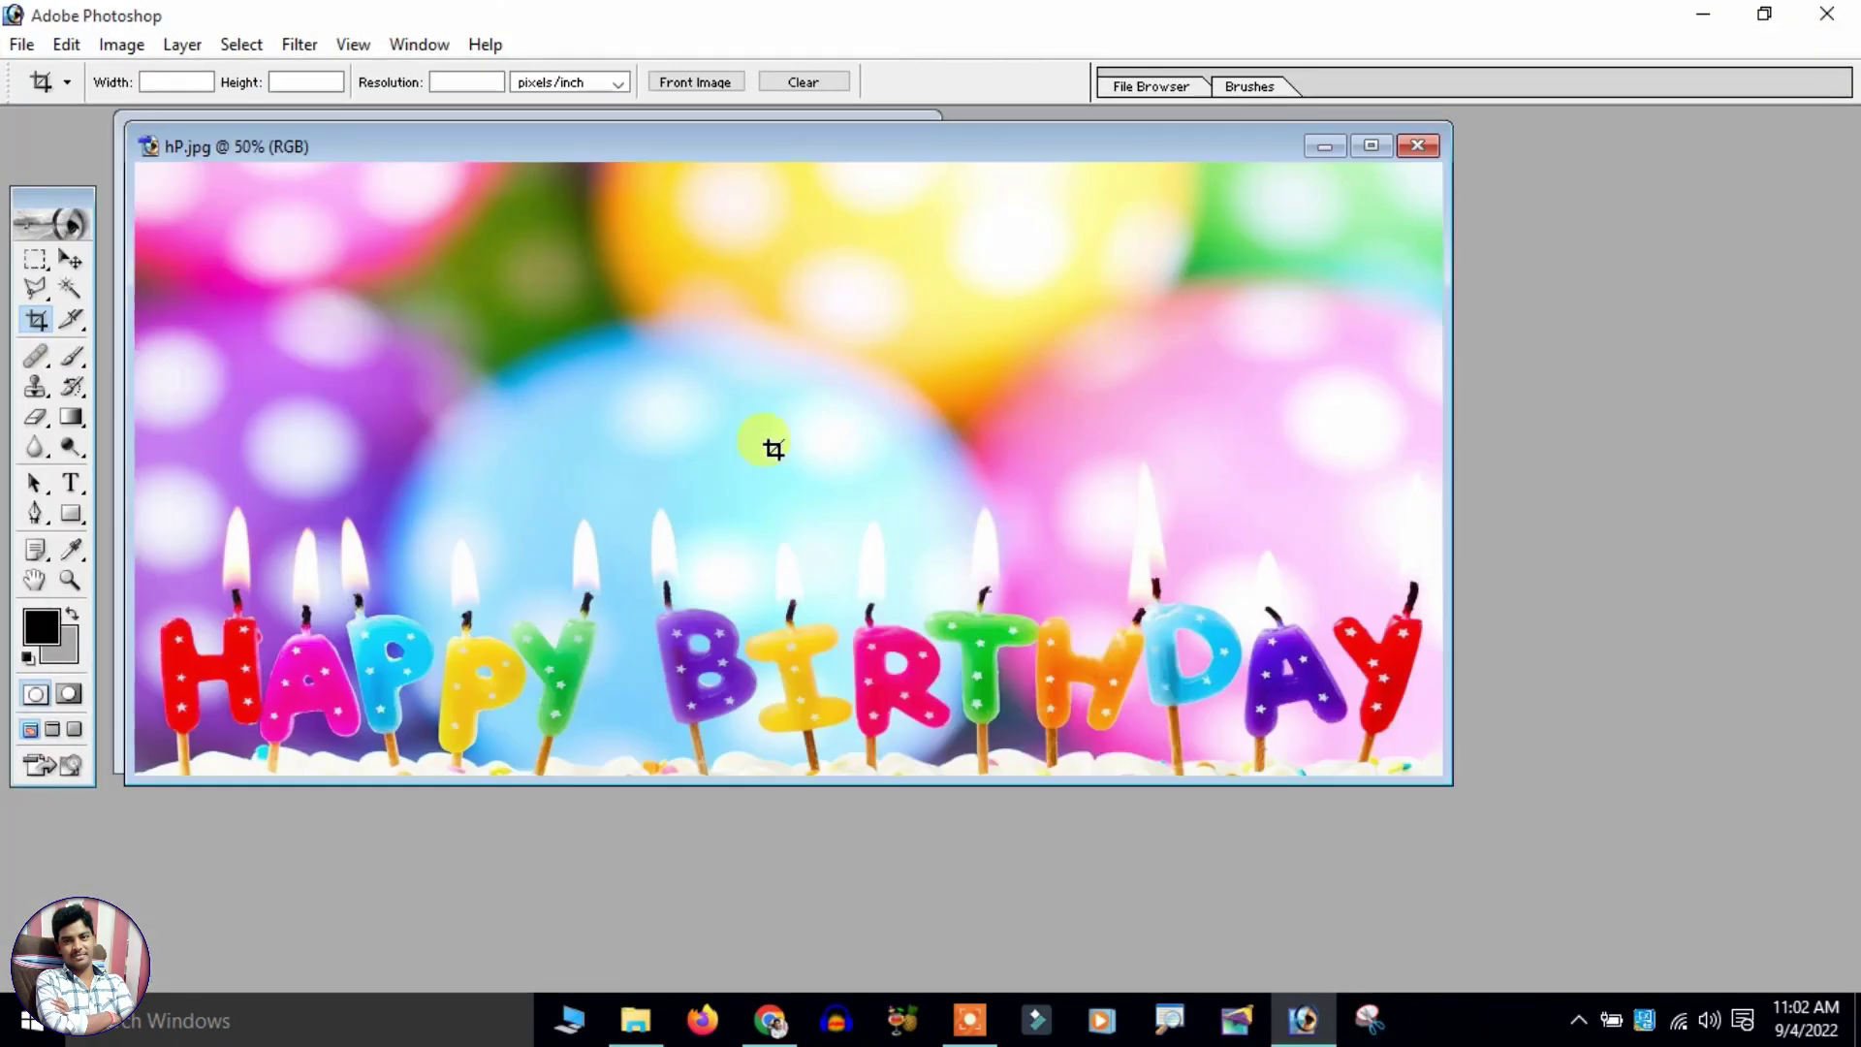
Copy the hP balloon image into Untitled-1 and close the original hP window
{"action": "left_click_drag", "start_coordinate": [659, 136], "coordinate": [1330, 209]}
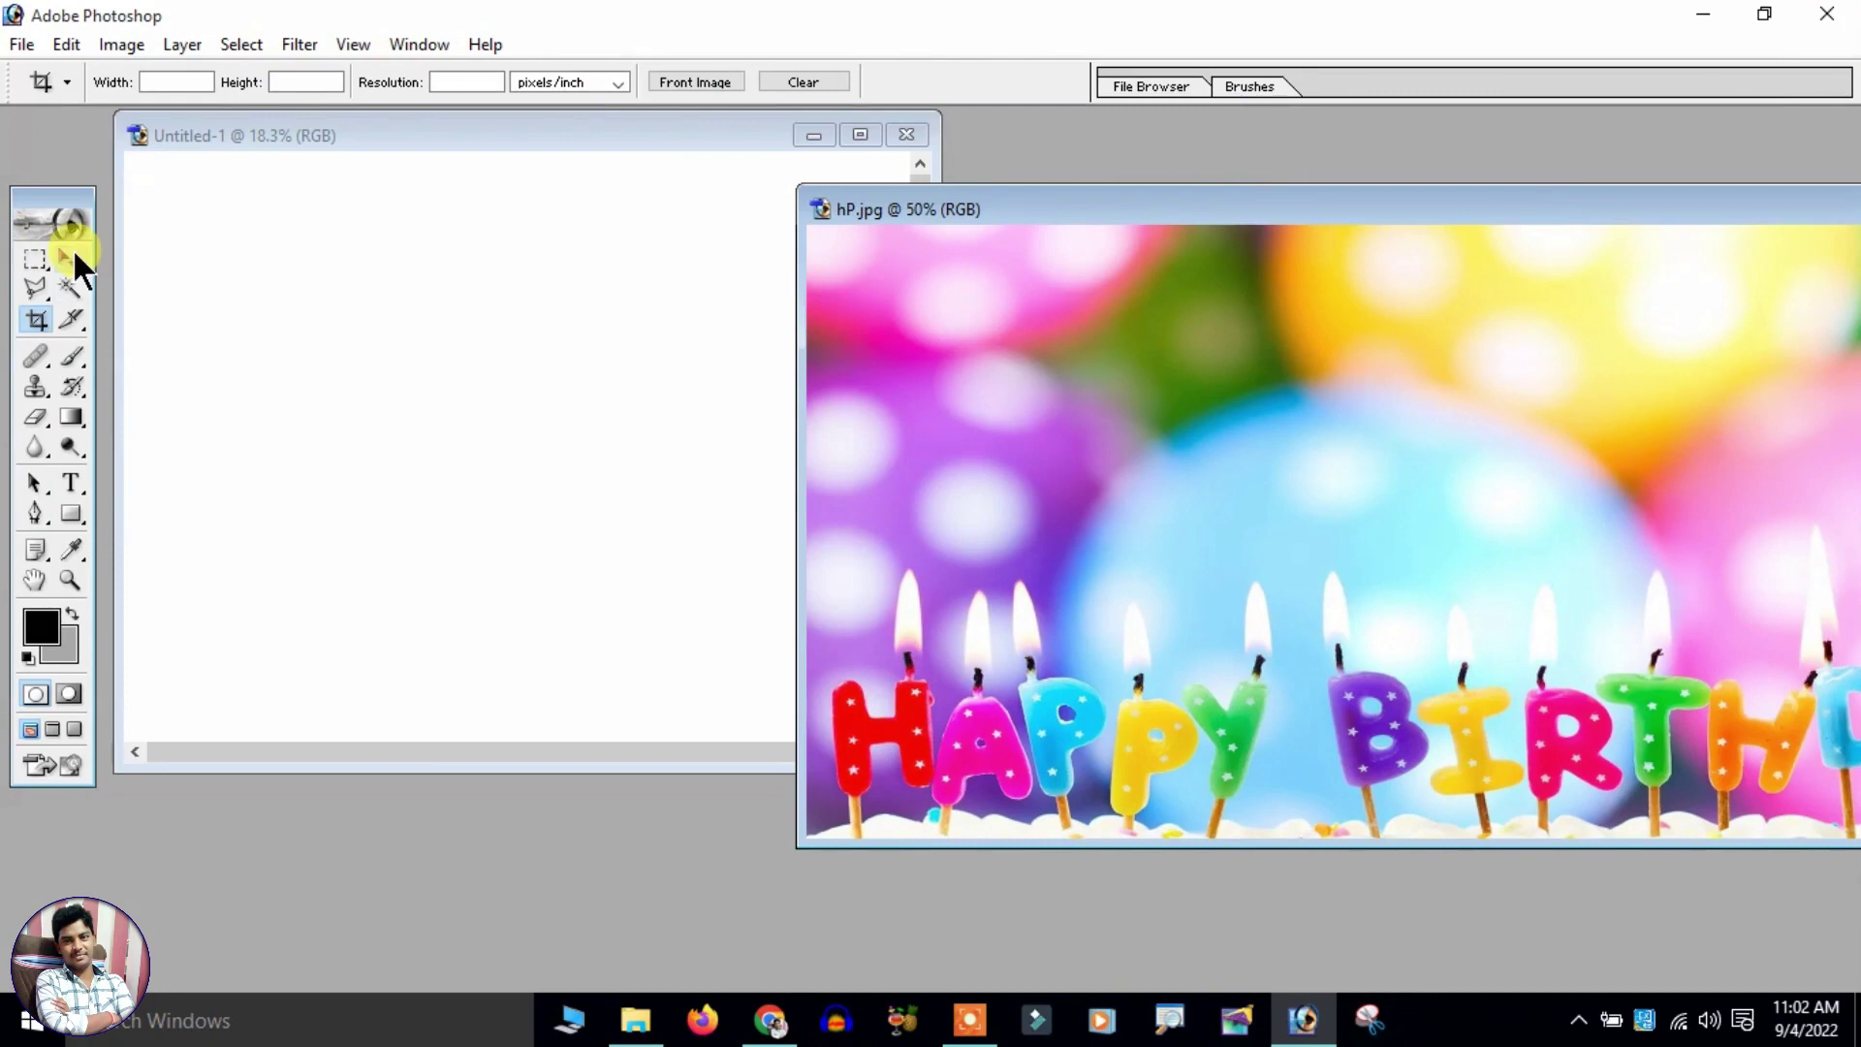
{"action": "left_click", "coordinate": [71, 257]}
{"action": "left_click_drag", "start_coordinate": [1183, 427], "coordinate": [308, 254]}
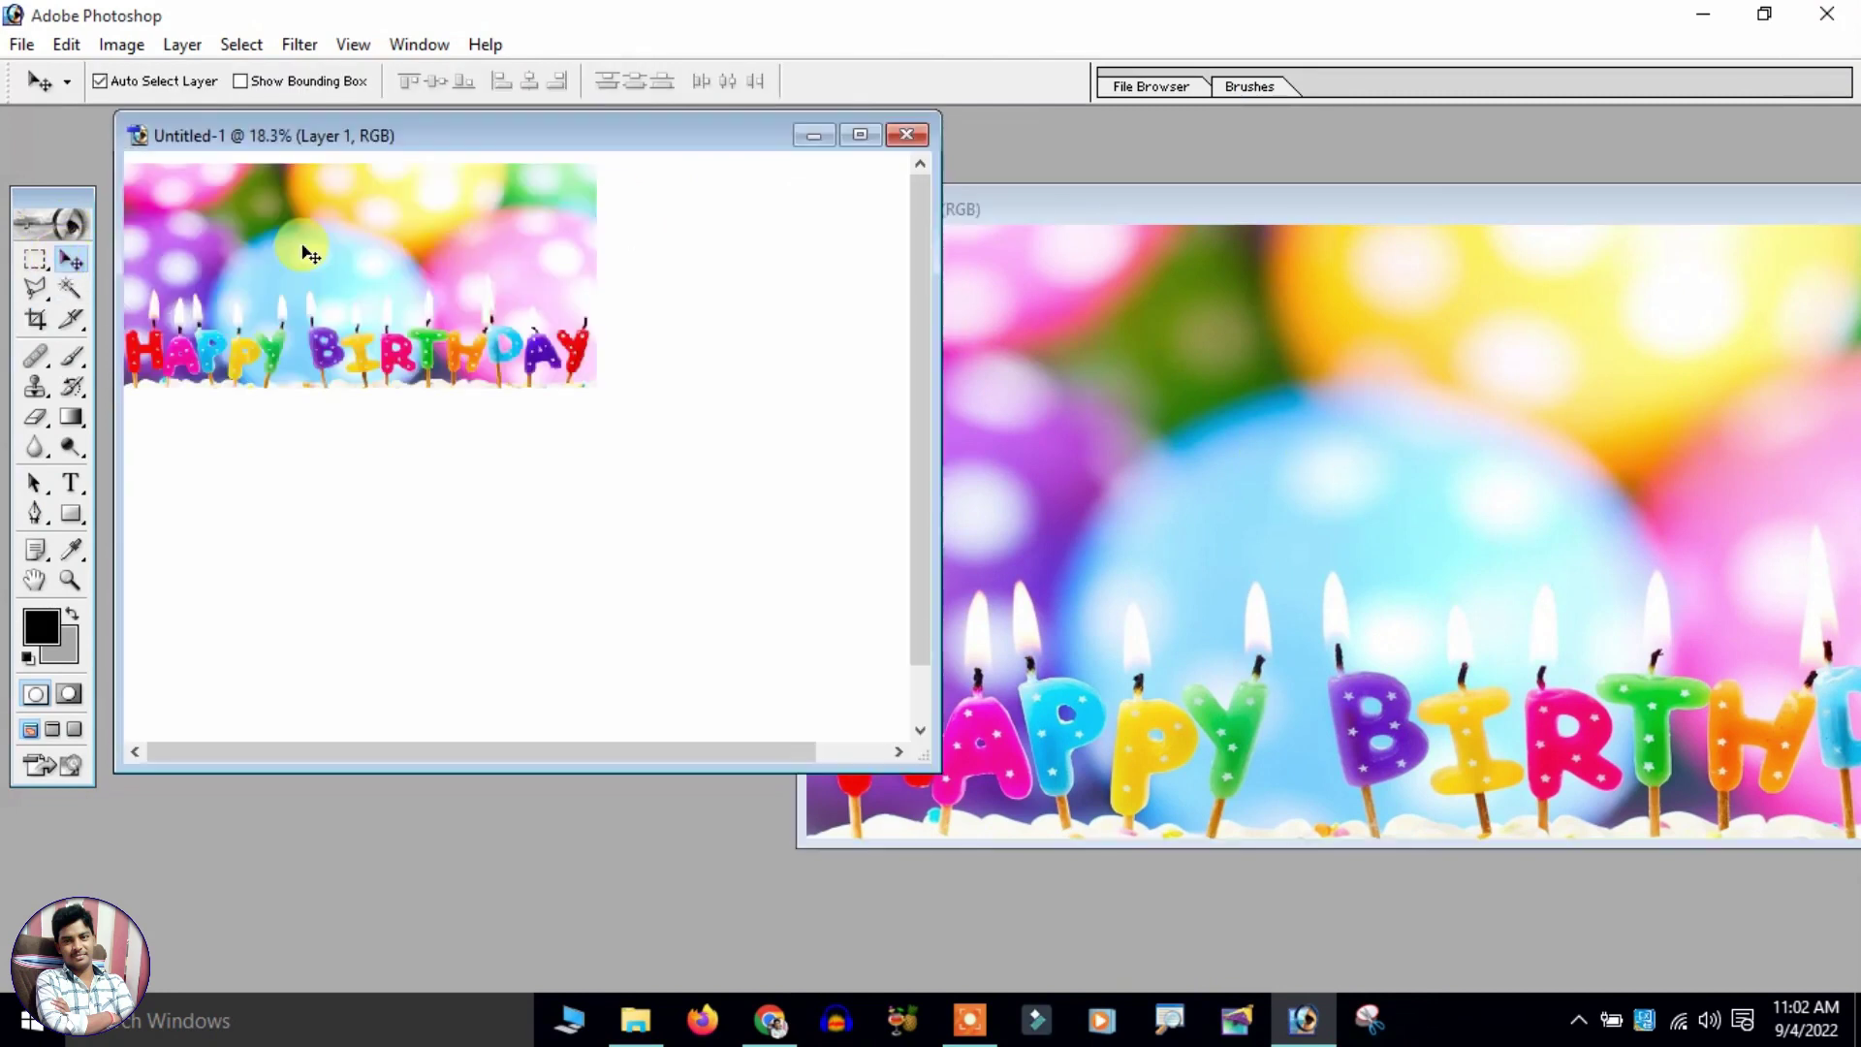
{"action": "left_click_drag", "start_coordinate": [1536, 212], "coordinate": [1100, 211]}
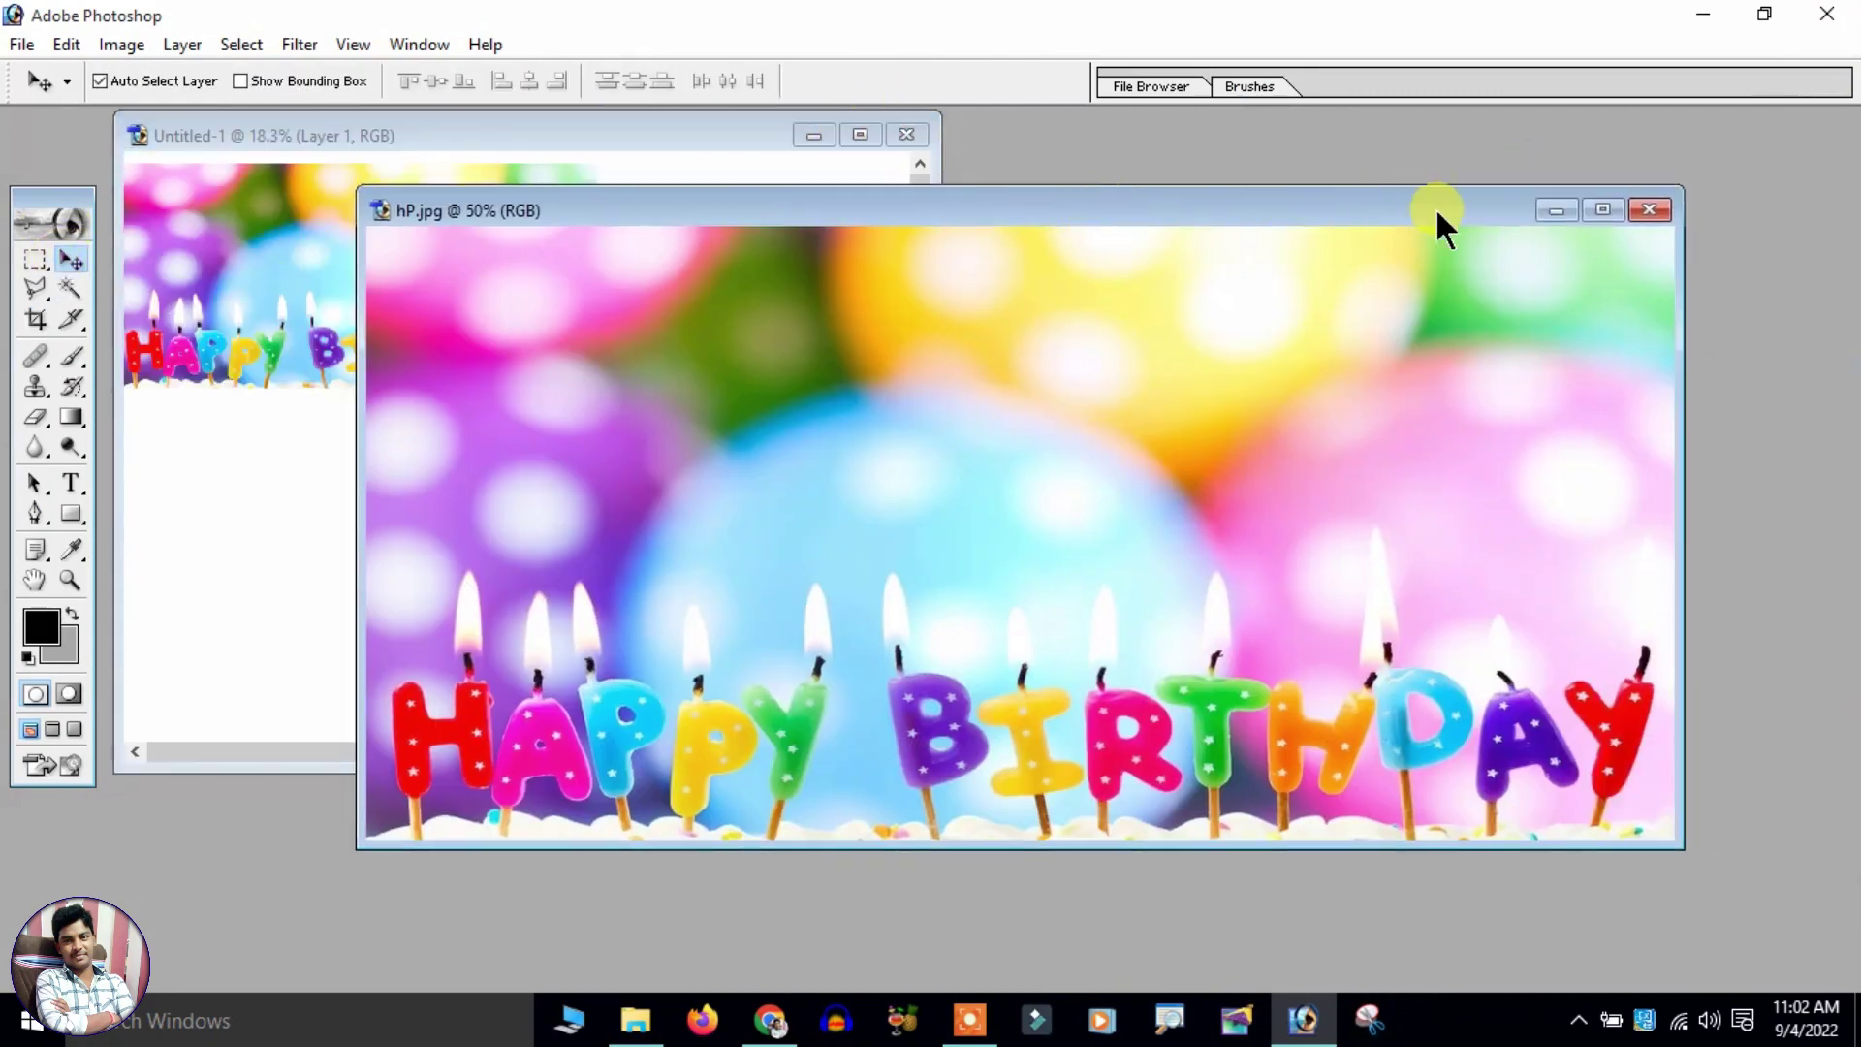
{"action": "left_click", "coordinate": [1646, 206]}
{"action": "left_click", "coordinate": [862, 134]}
Free-transform the balloon layer so it fills the whole canvas
{"action": "left_click_drag", "start_coordinate": [519, 311], "coordinate": [560, 299]}
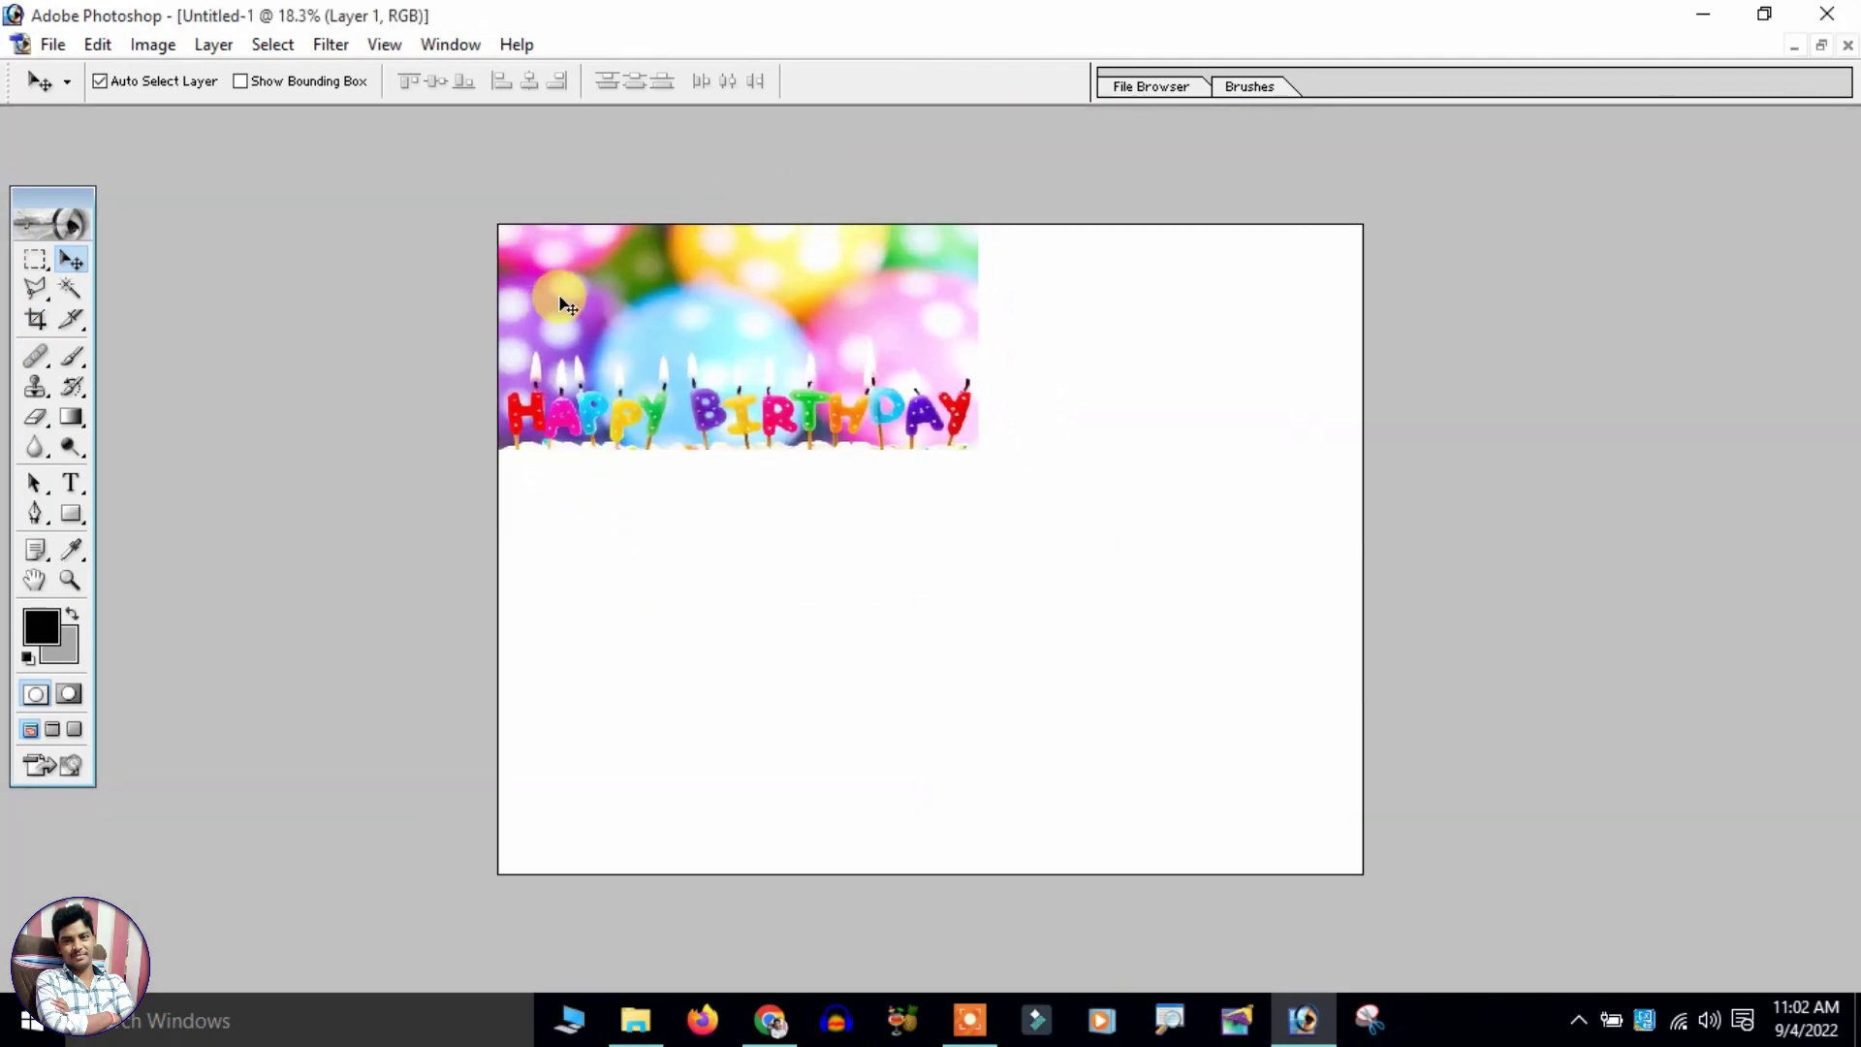
{"action": "key", "text": "ctrl+t"}
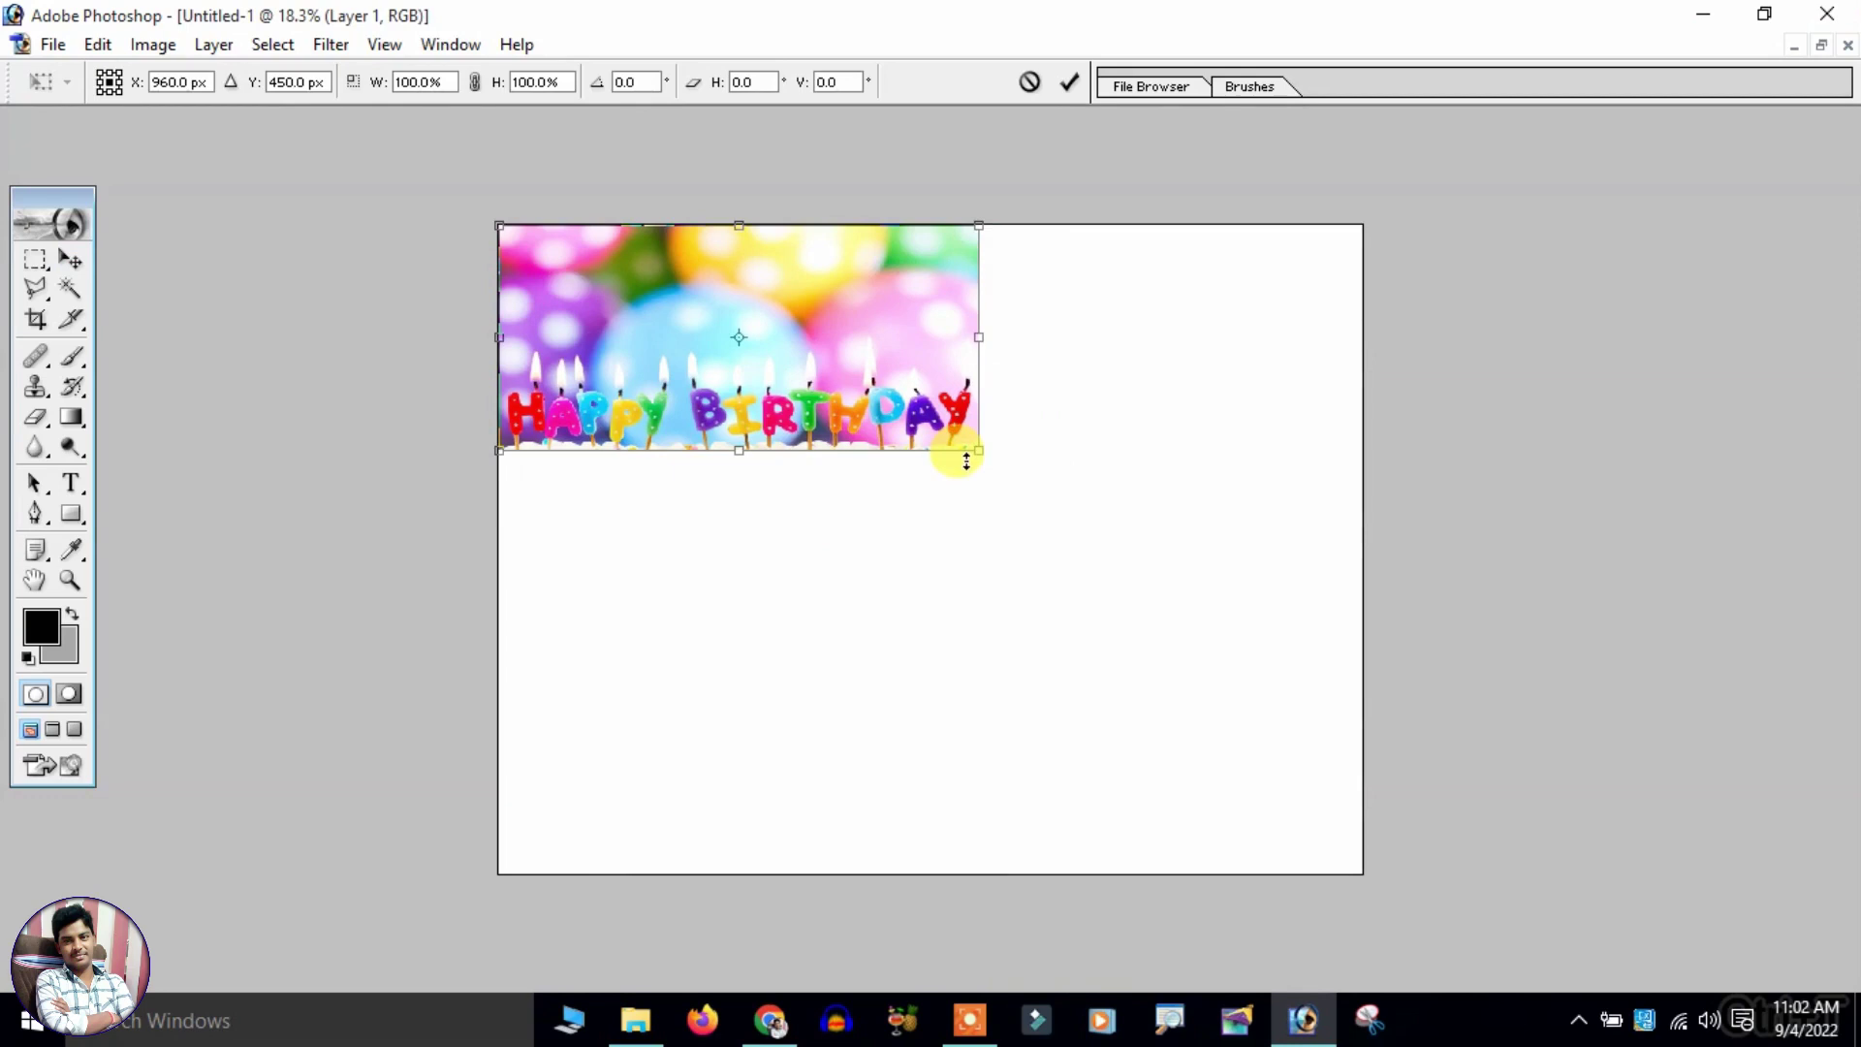
{"action": "left_click_drag", "start_coordinate": [979, 451], "coordinate": [1363, 874]}
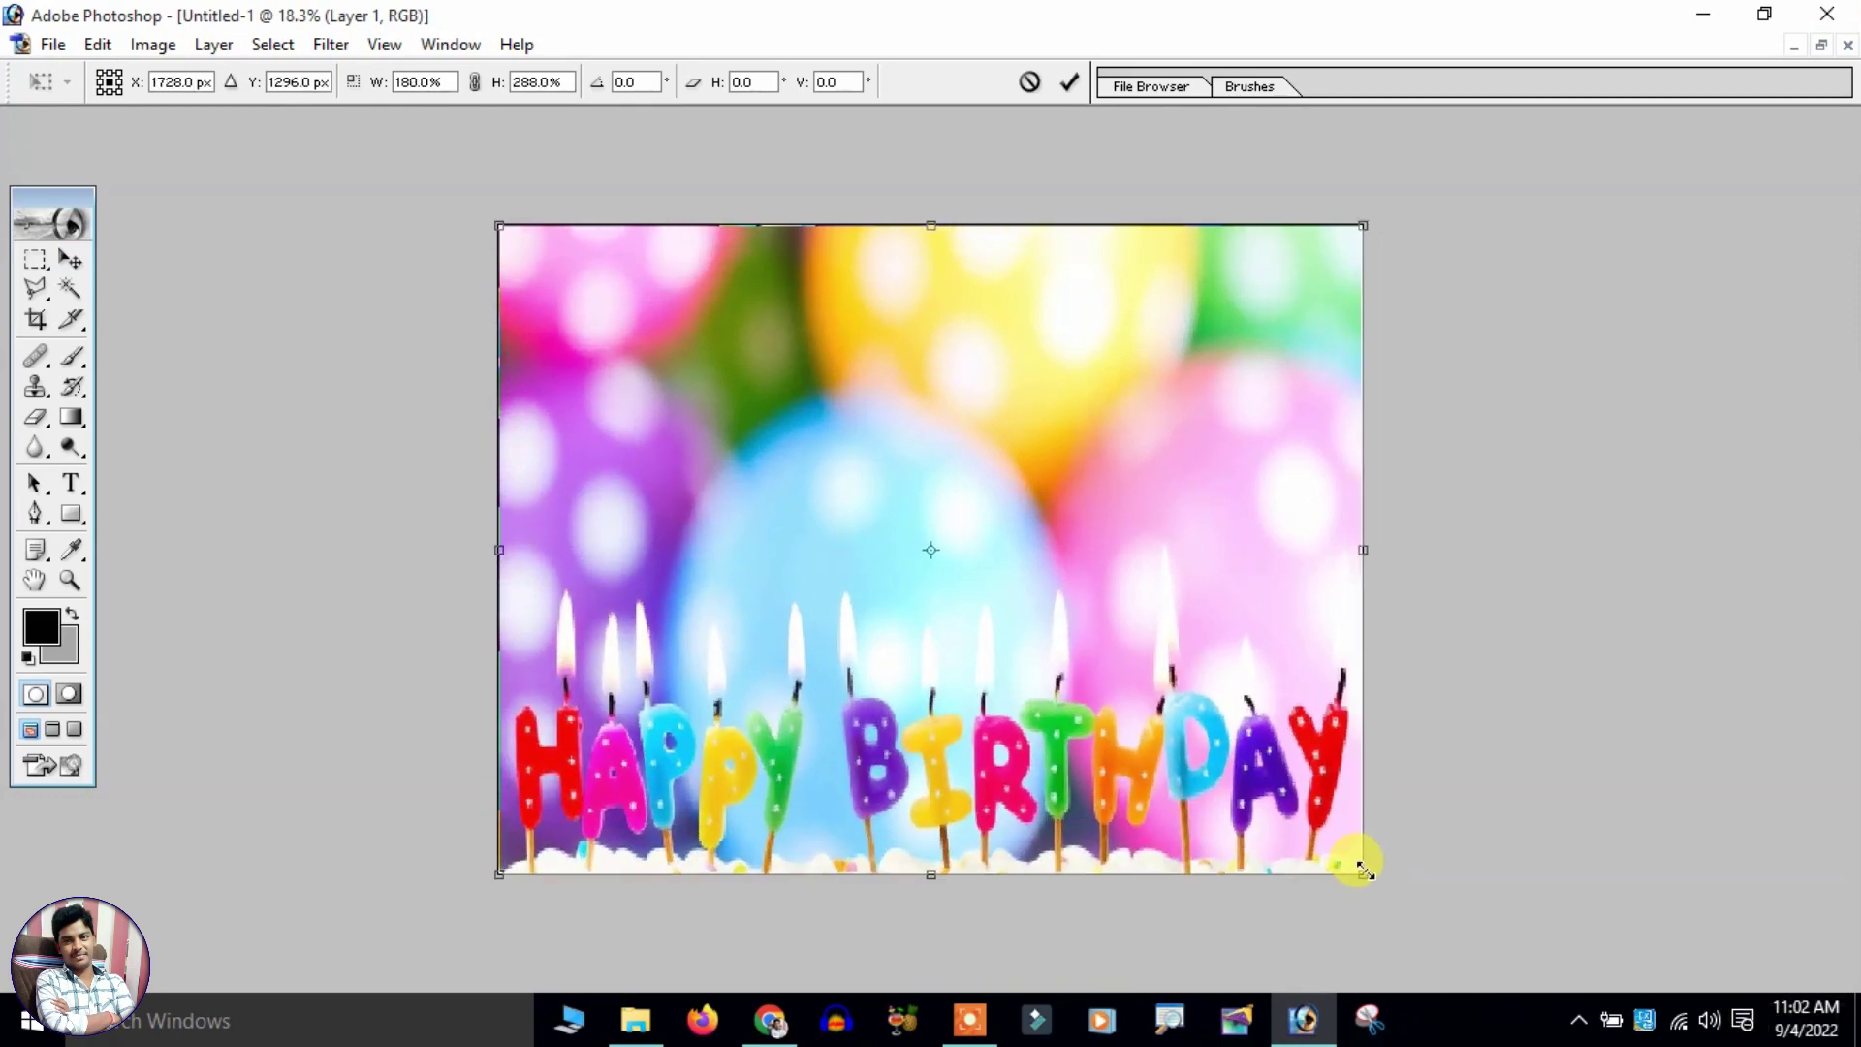
{"action": "double_click", "coordinate": [1154, 572]}
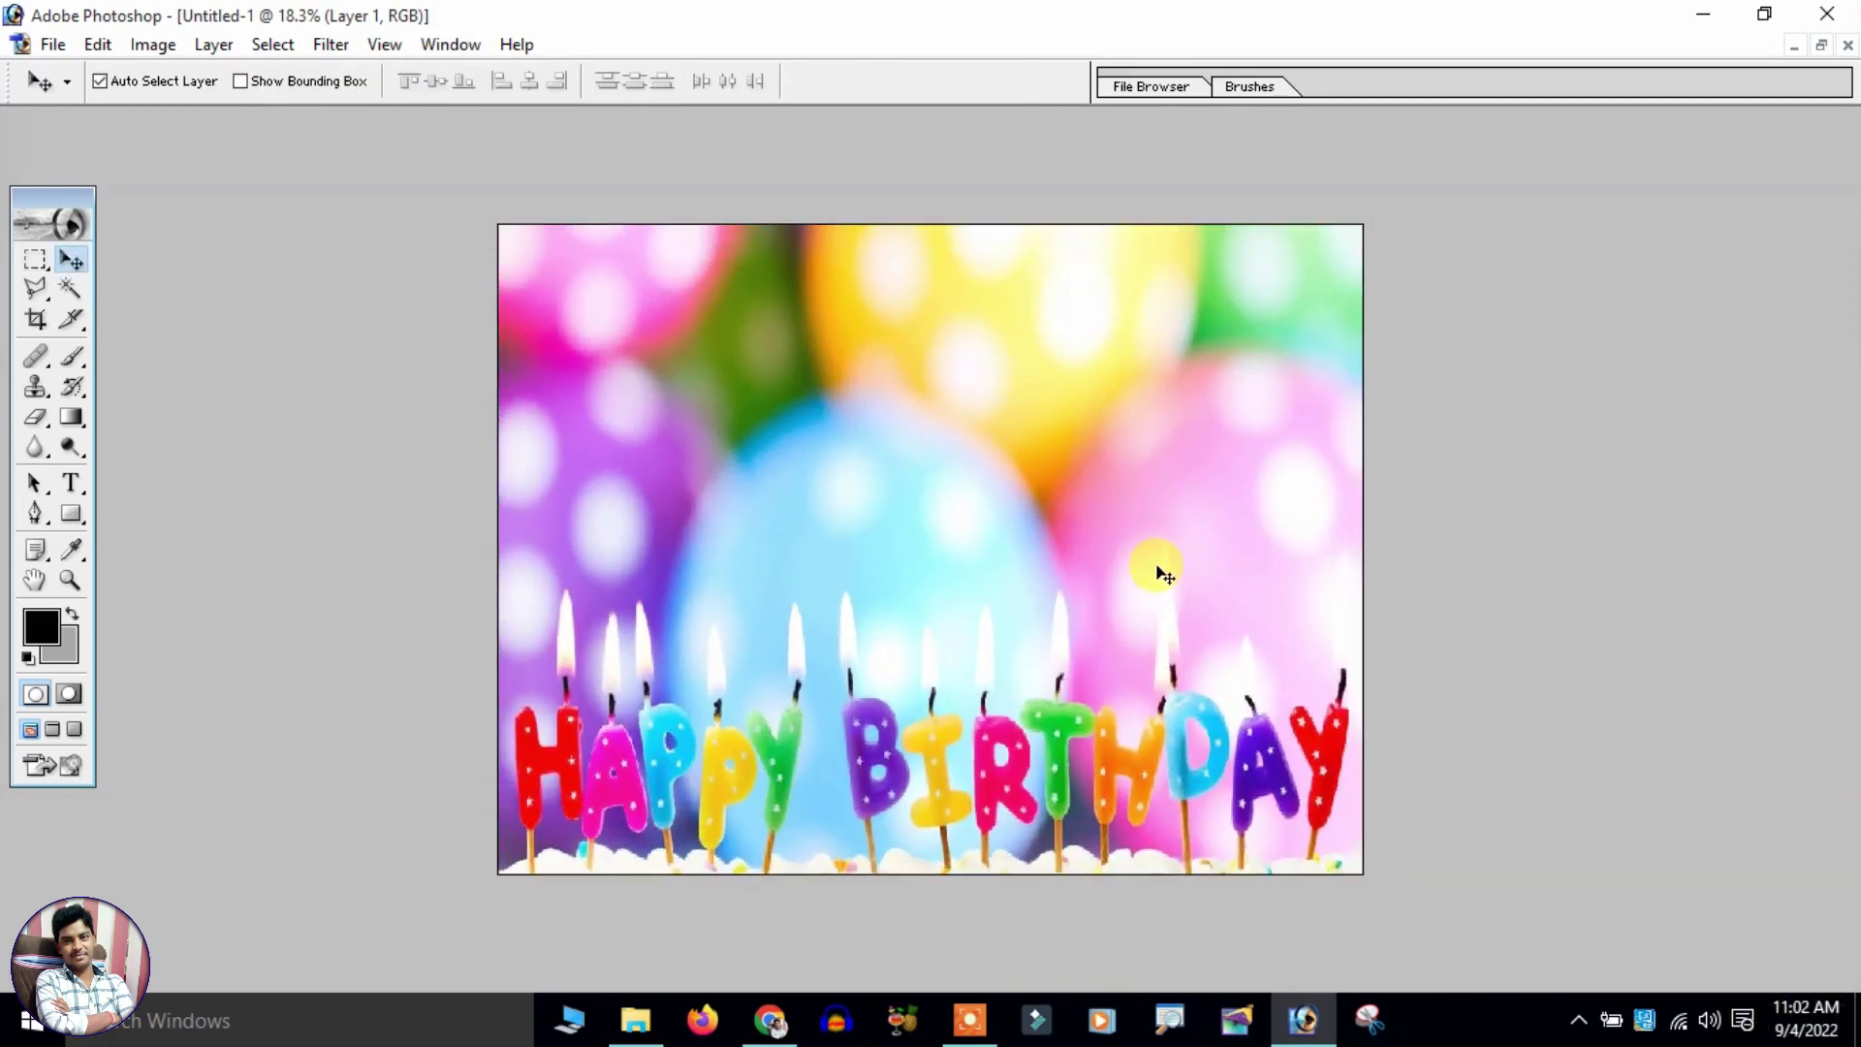
{"action": "left_click", "coordinate": [430, 45]}
Show the Layers panel and apply a heavy Gaussian Blur to the balloon layer
{"action": "left_click", "coordinate": [508, 522]}
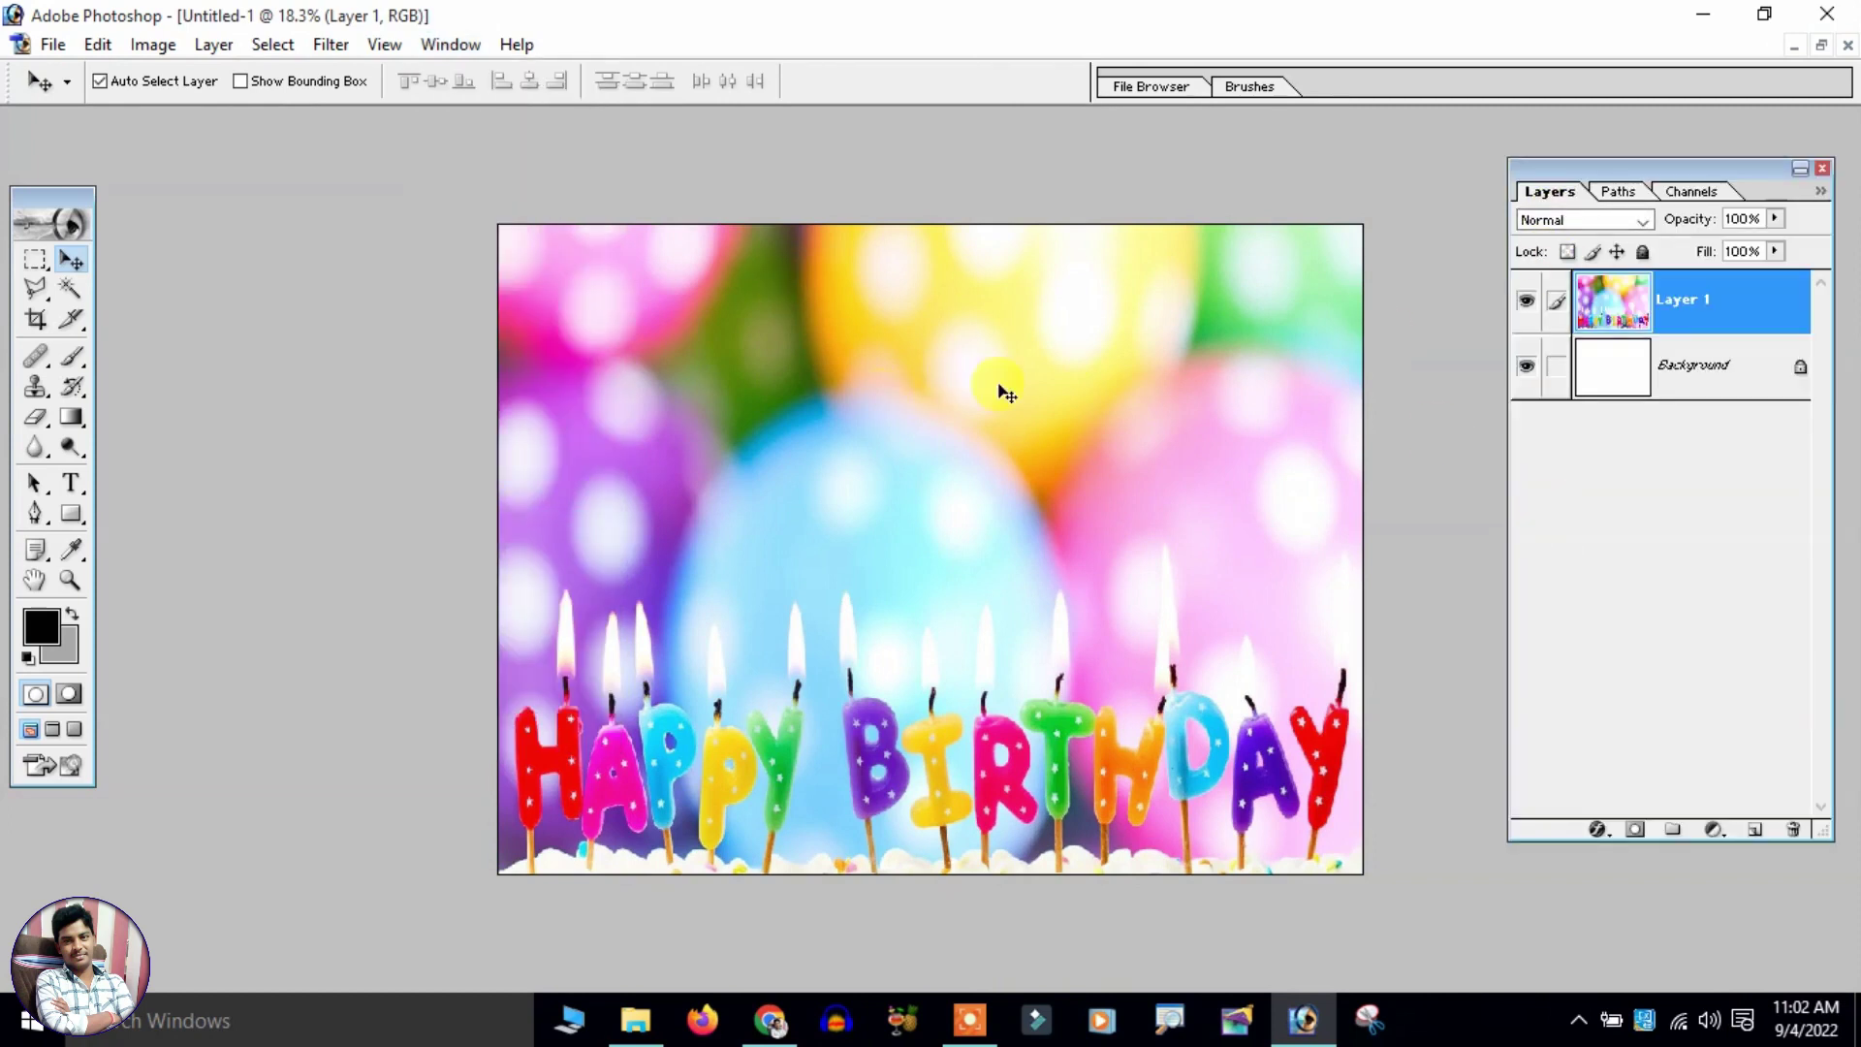
{"action": "left_click", "coordinate": [321, 51]}
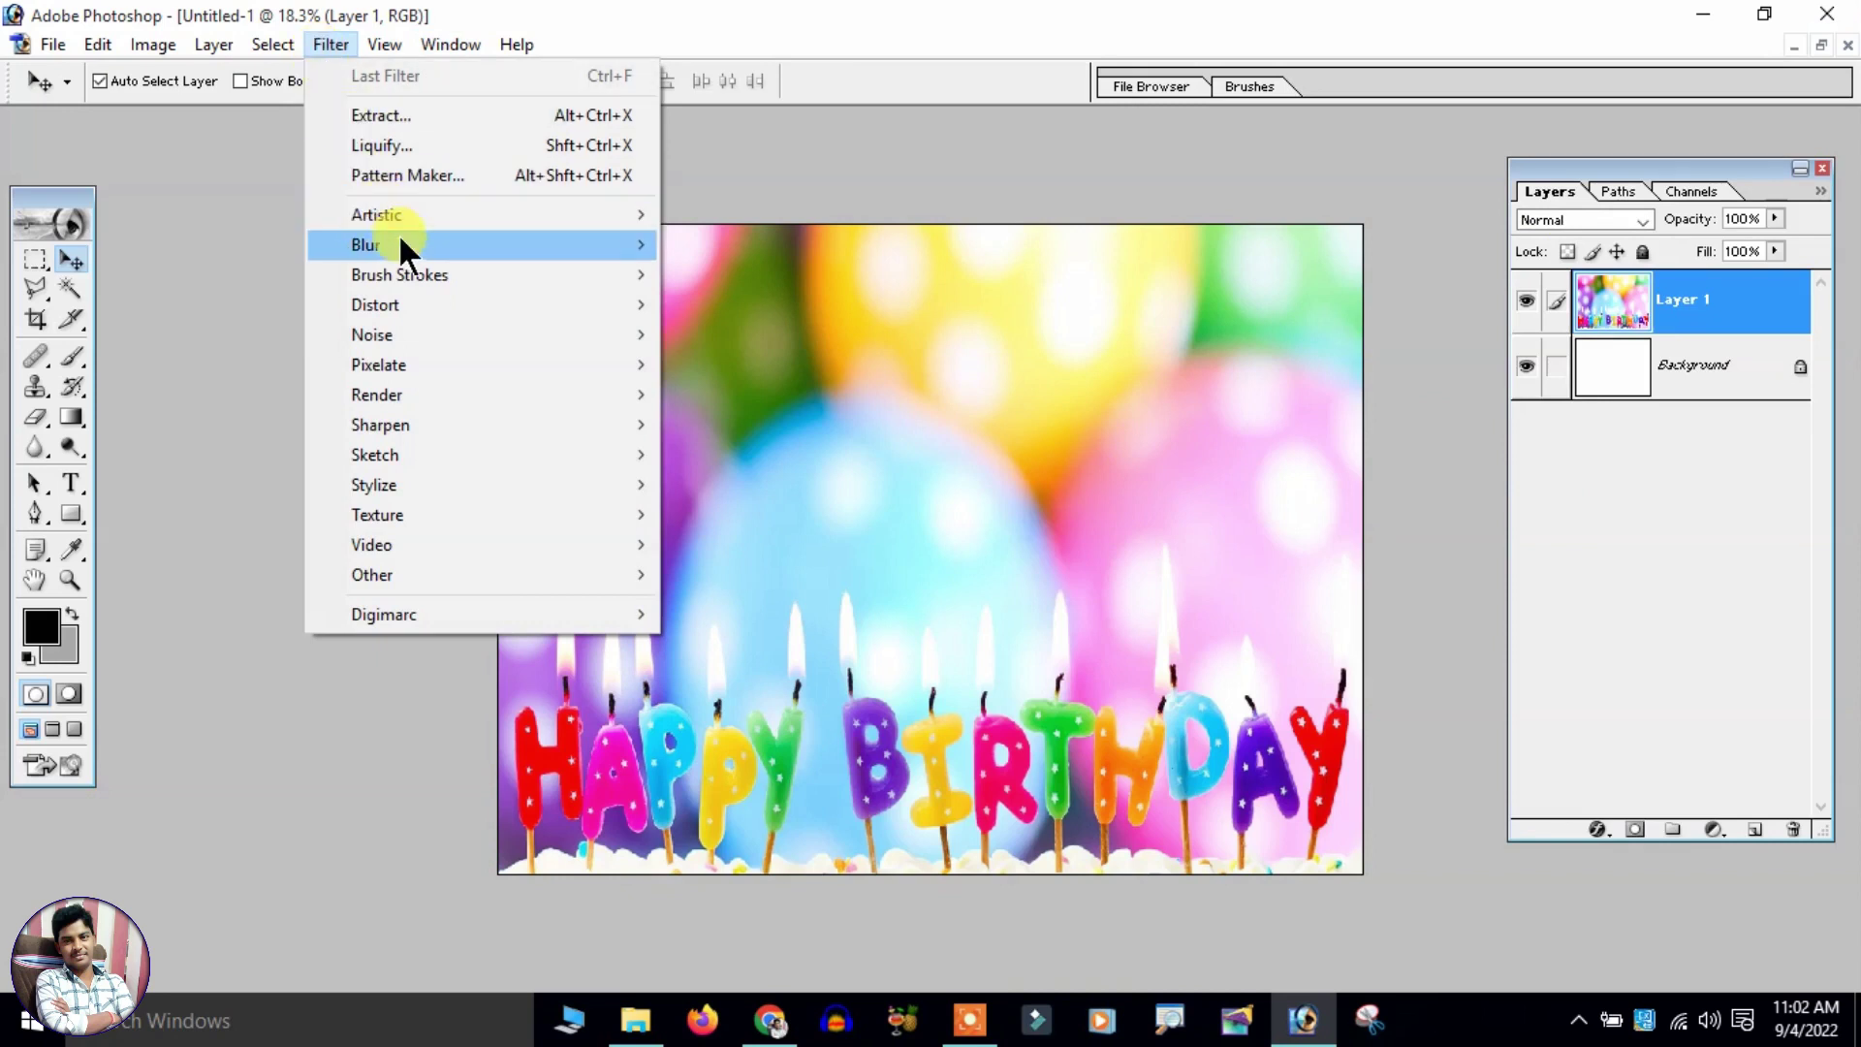
{"action": "mouse_move", "coordinate": [376, 244]}
{"action": "left_click", "coordinate": [776, 312]}
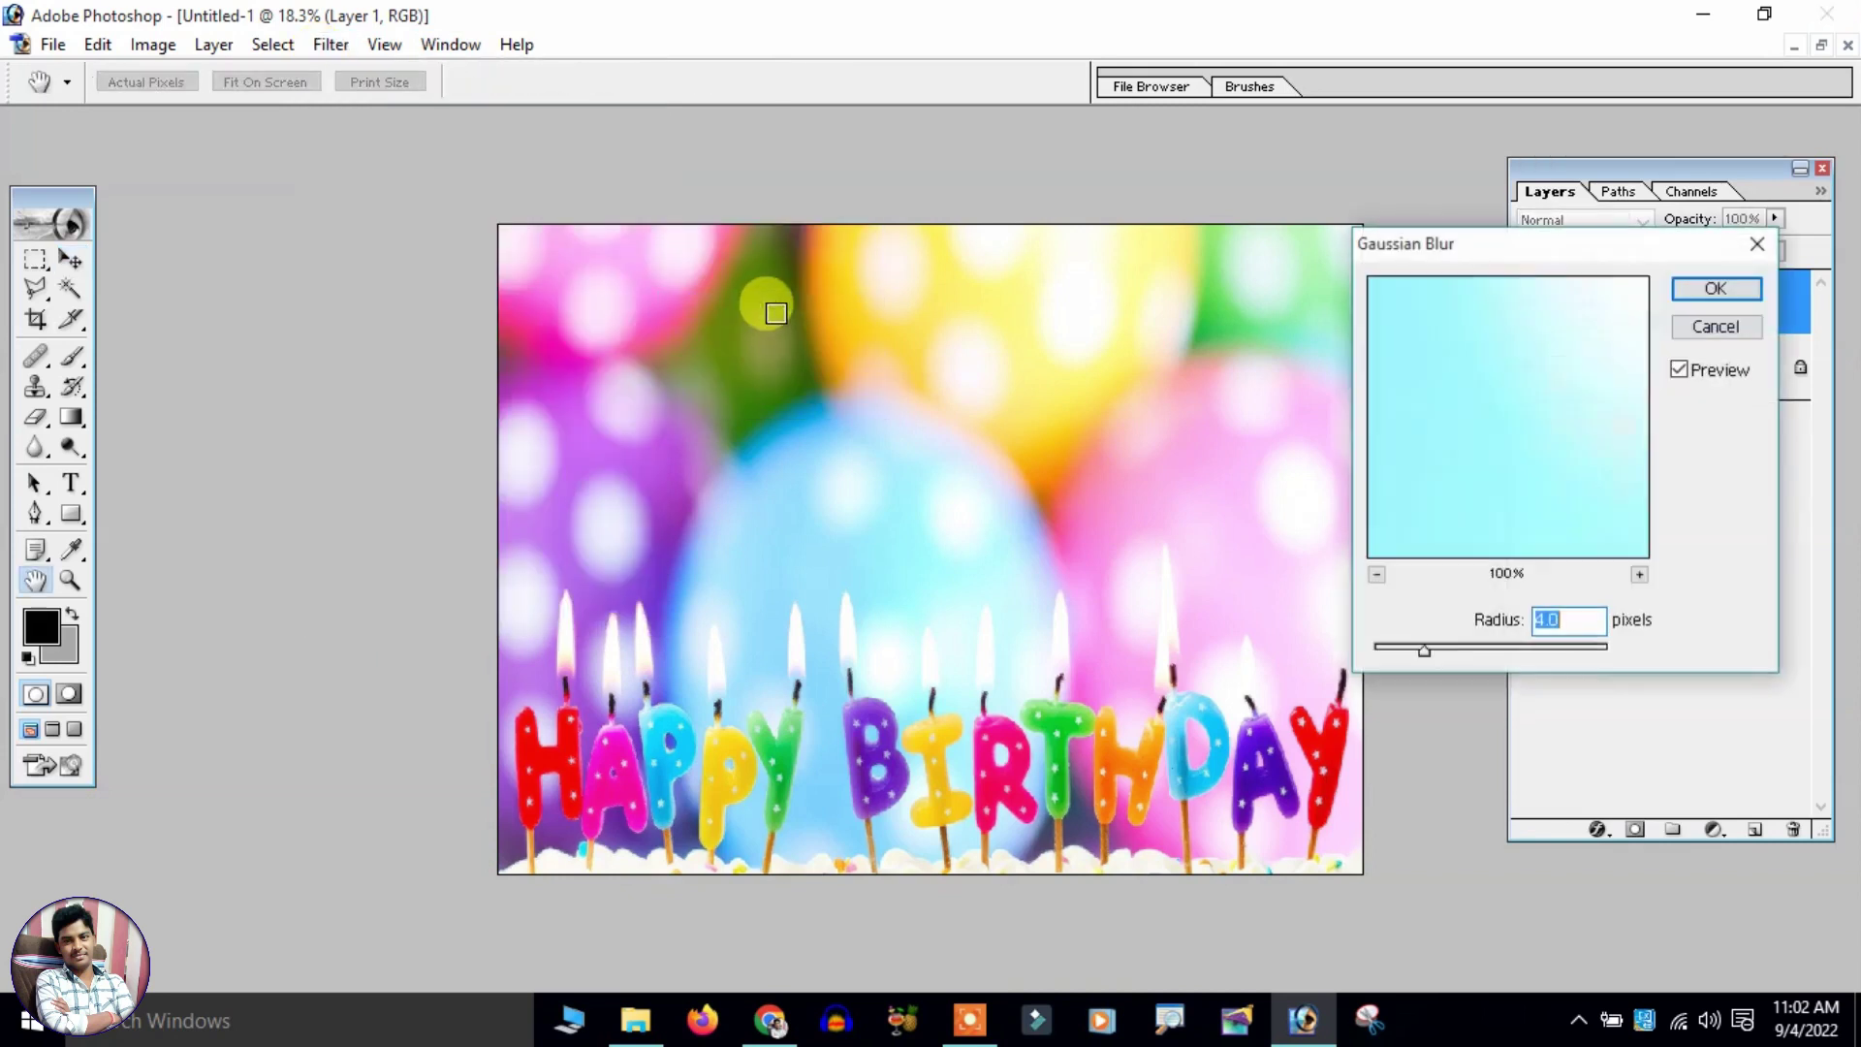
{"action": "left_click_drag", "start_coordinate": [1496, 648], "coordinate": [1529, 648]}
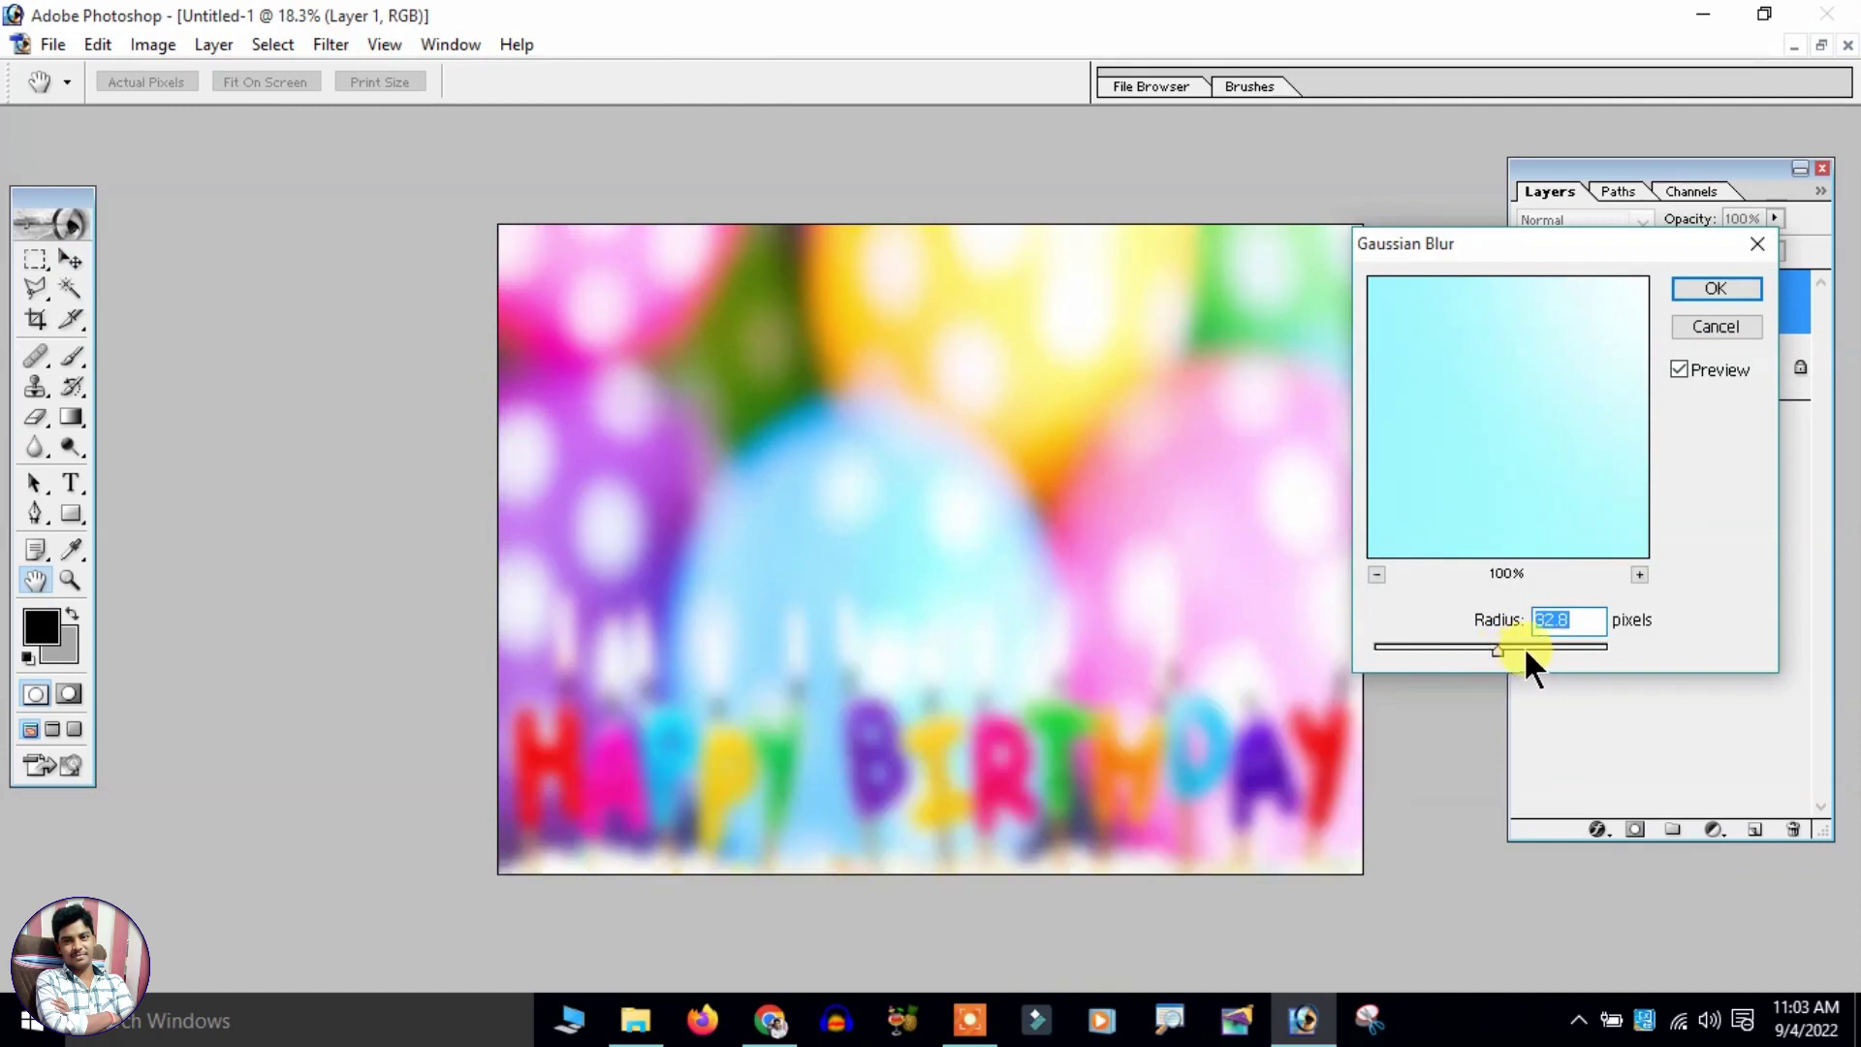
{"action": "left_click", "coordinate": [1715, 289]}
Stretch the blurred background slightly past the bottom, then crop the image to the canvas
{"action": "key", "text": "v"}
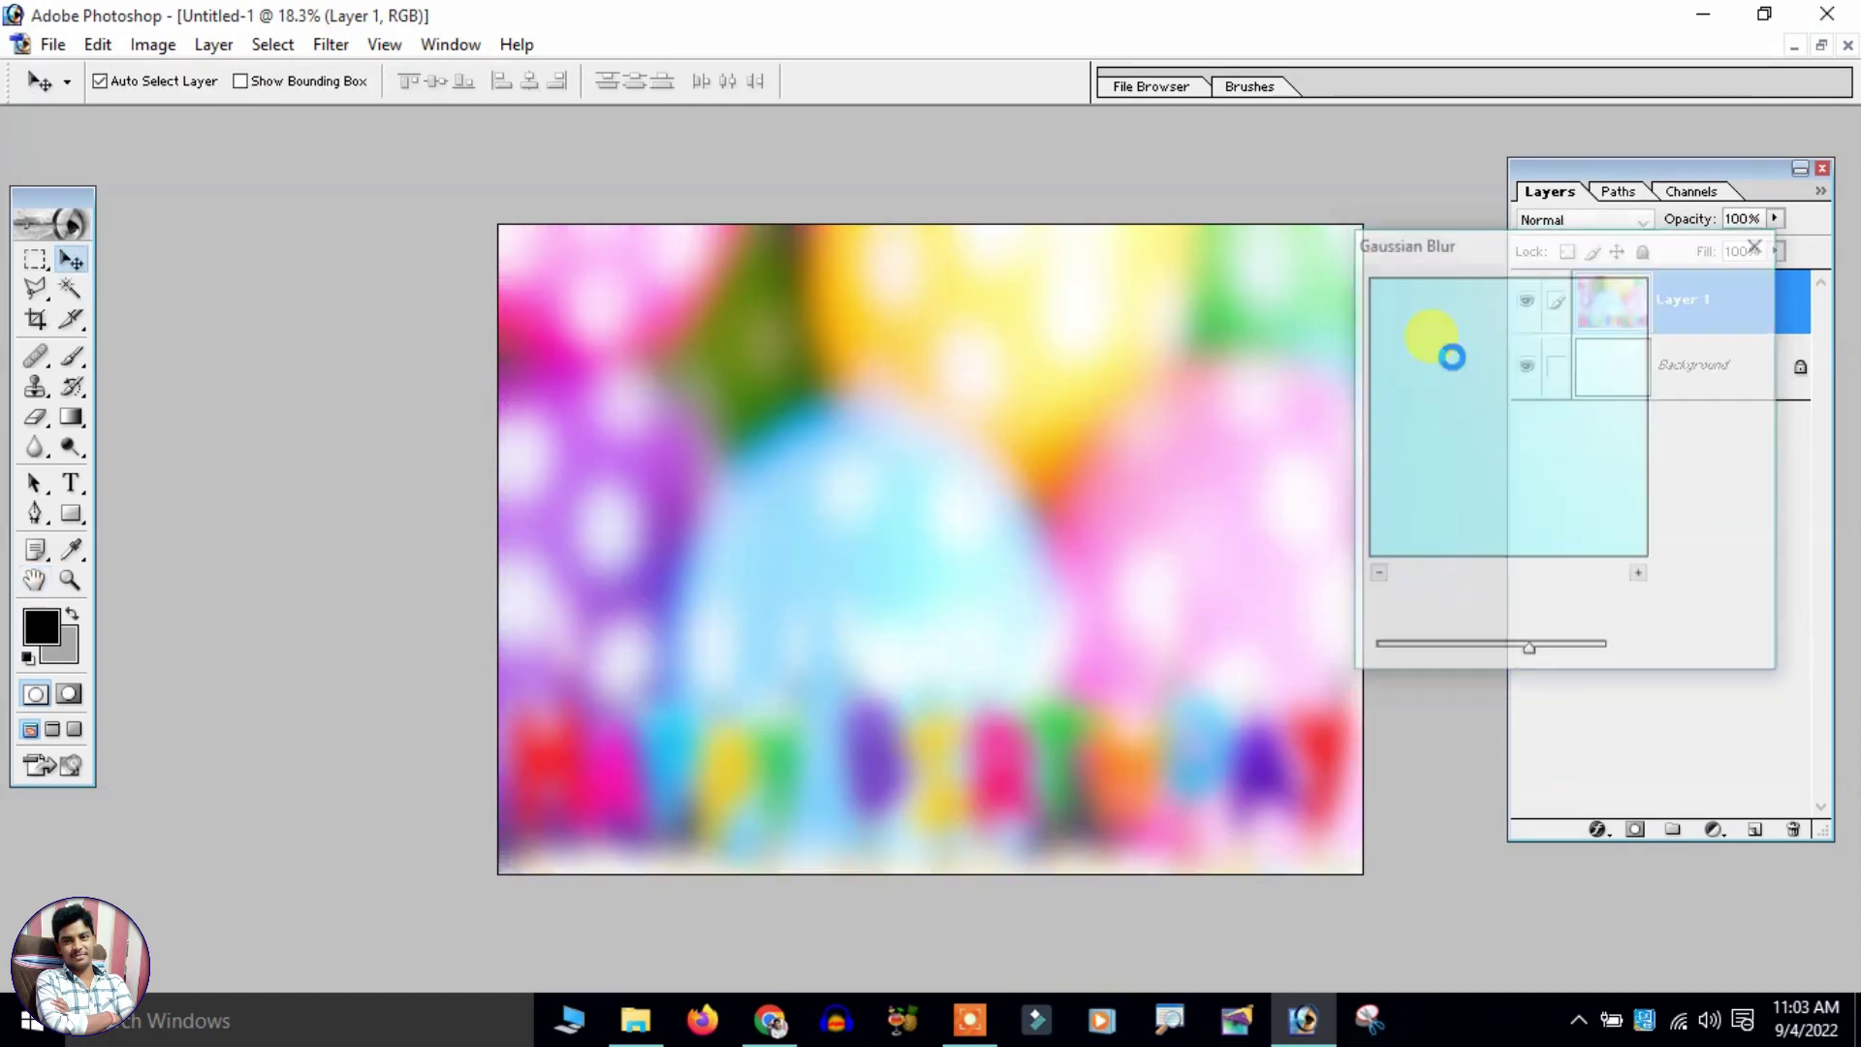
{"action": "key", "text": "ctrl+t"}
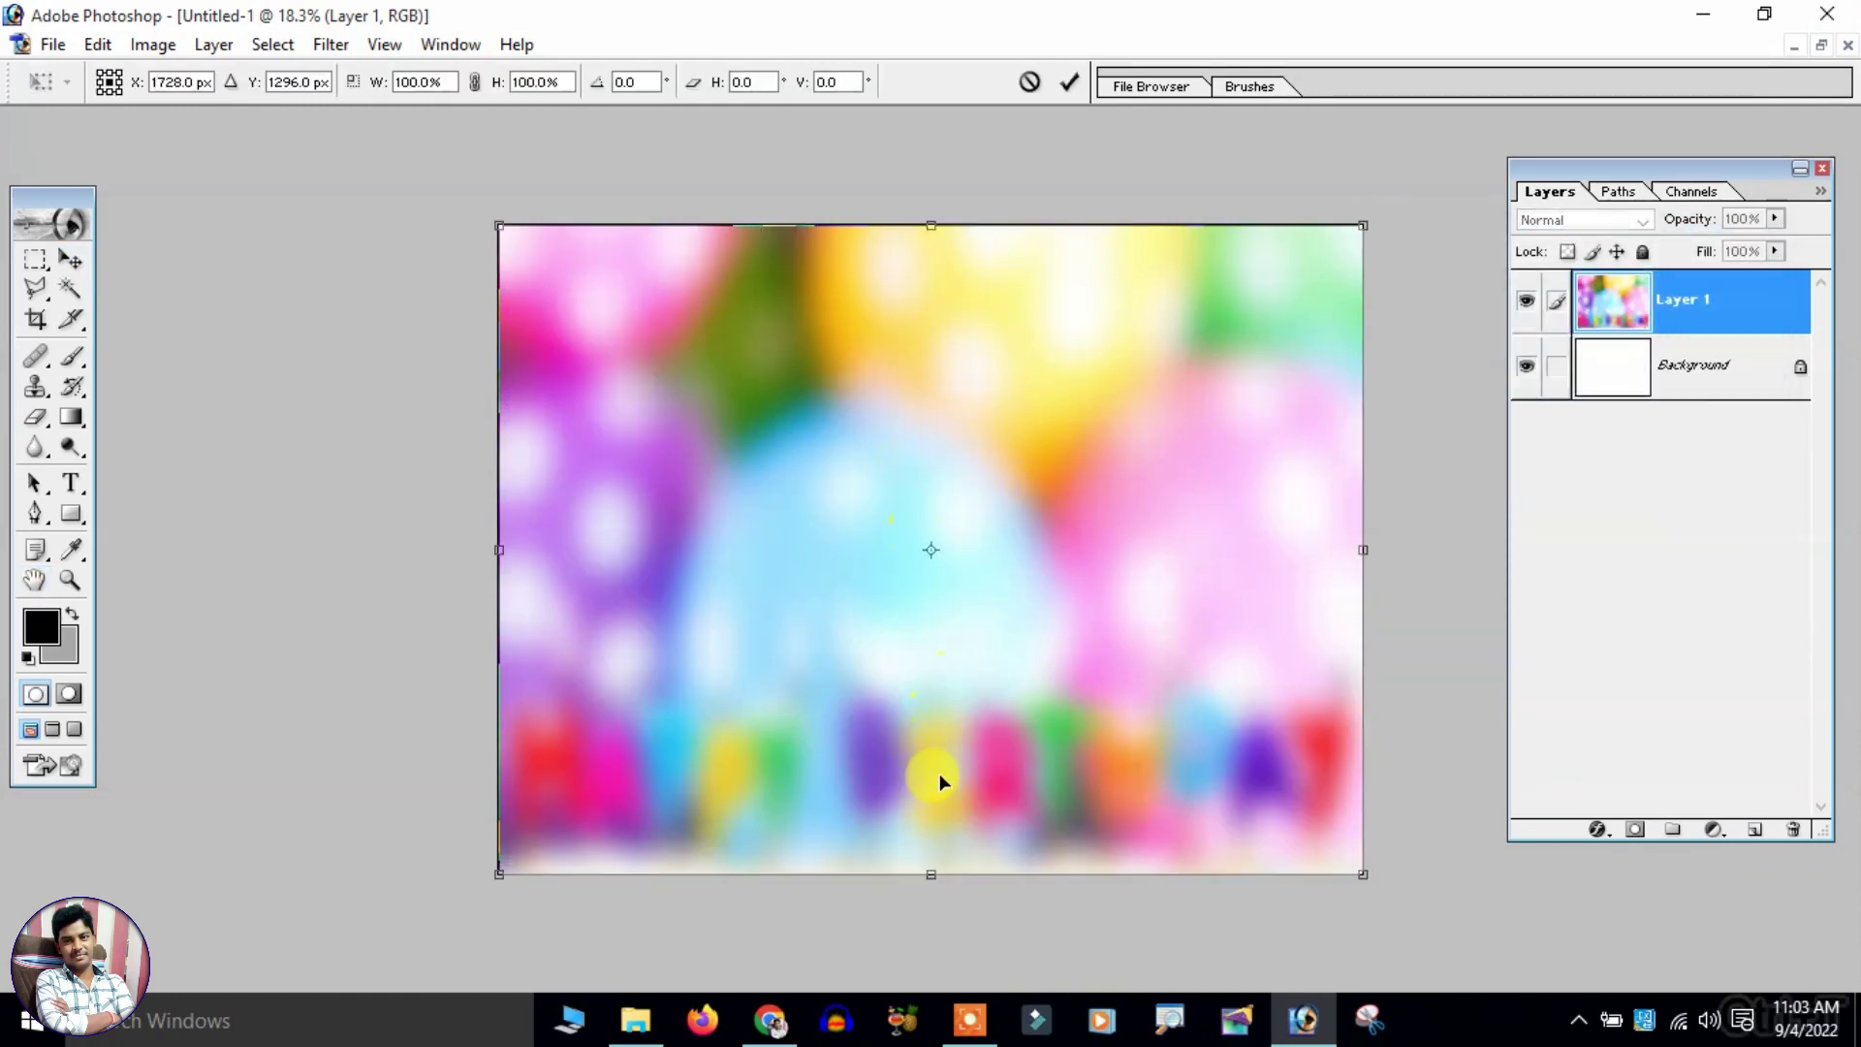
{"action": "left_click_drag", "start_coordinate": [945, 875], "coordinate": [945, 893]}
{"action": "key", "text": "Return"}
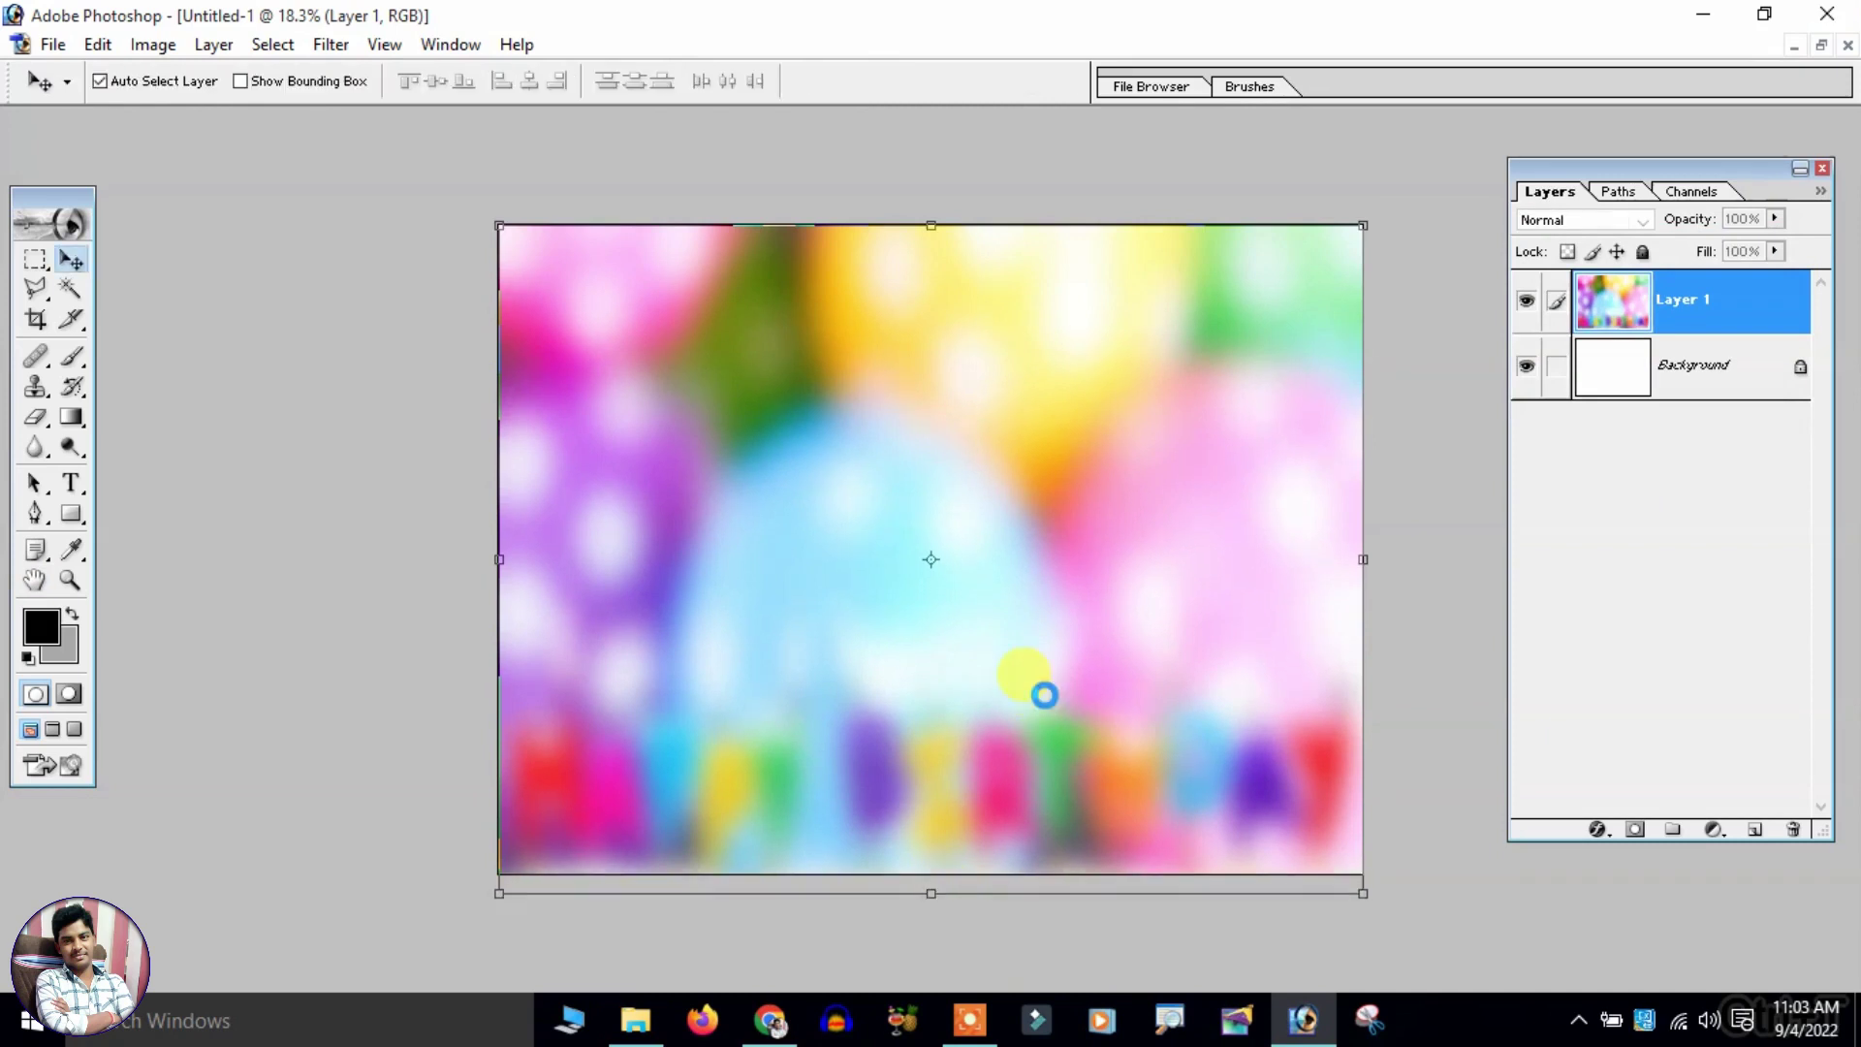
{"action": "key", "text": "ctrl+a"}
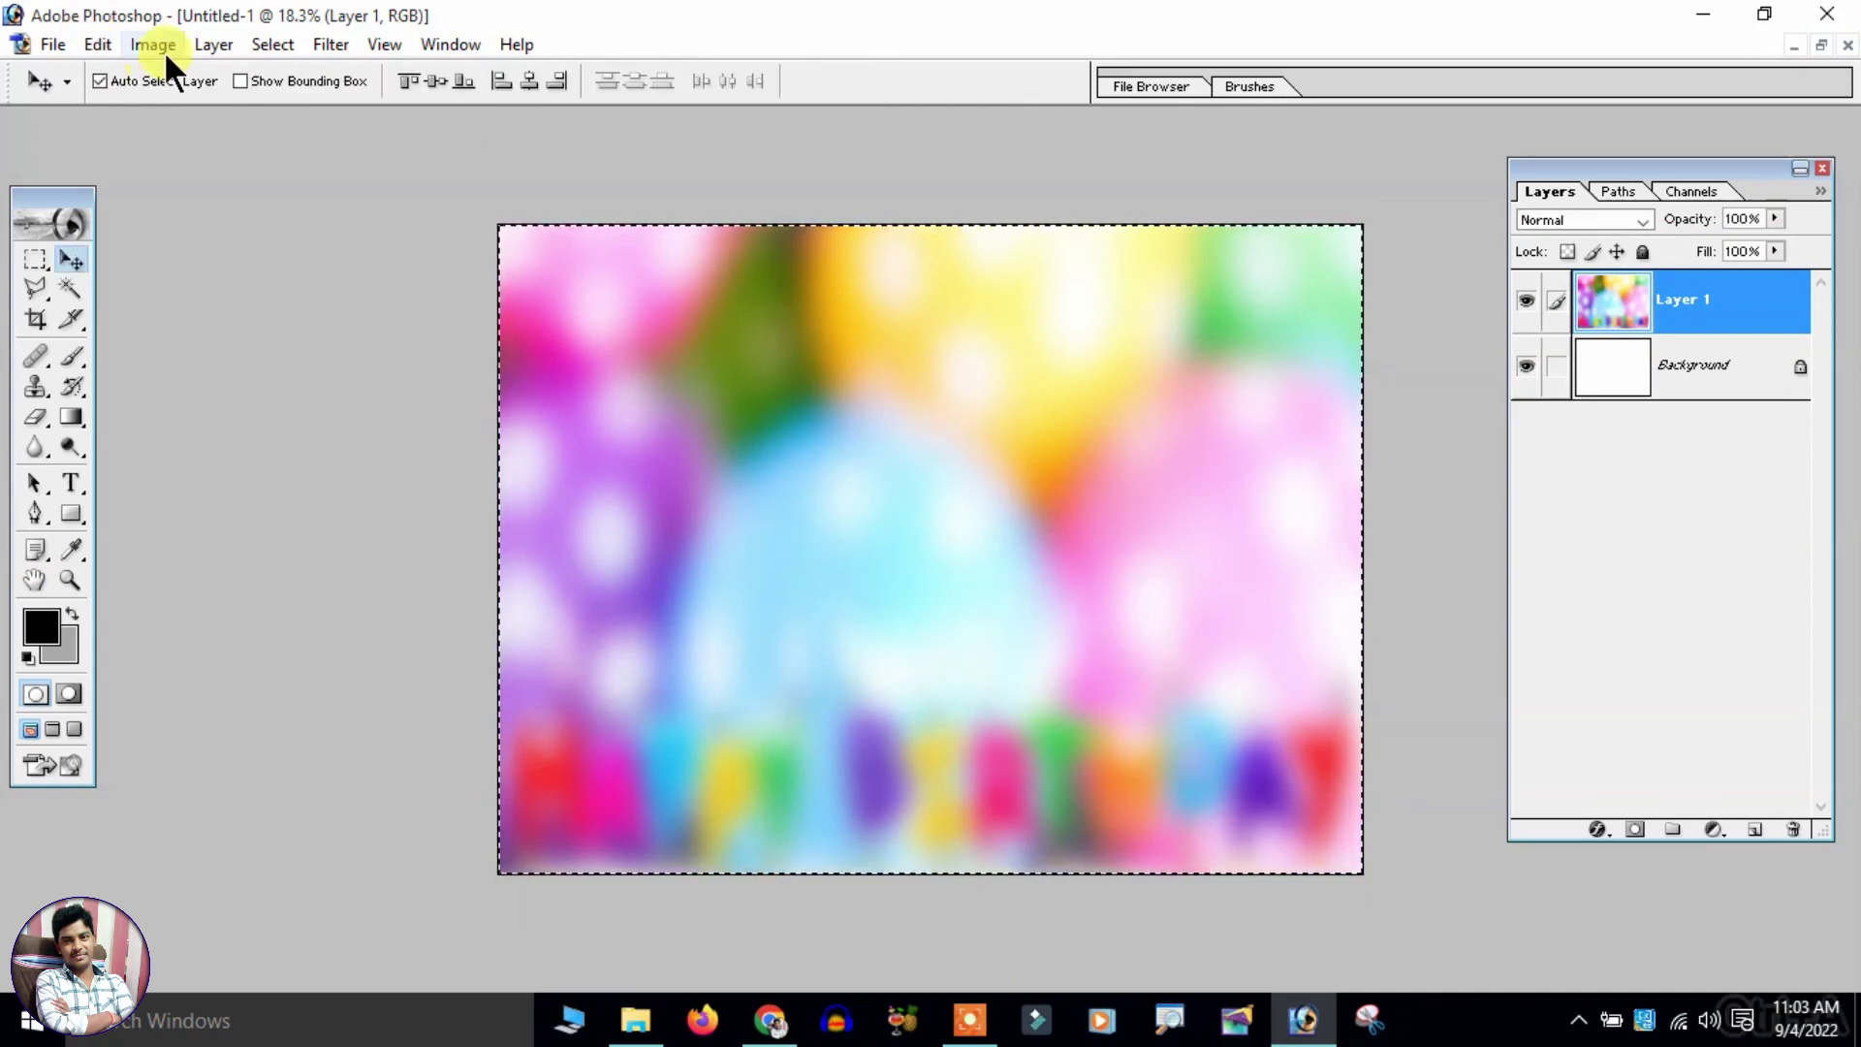
{"action": "left_click", "coordinate": [160, 45]}
{"action": "left_click", "coordinate": [208, 344]}
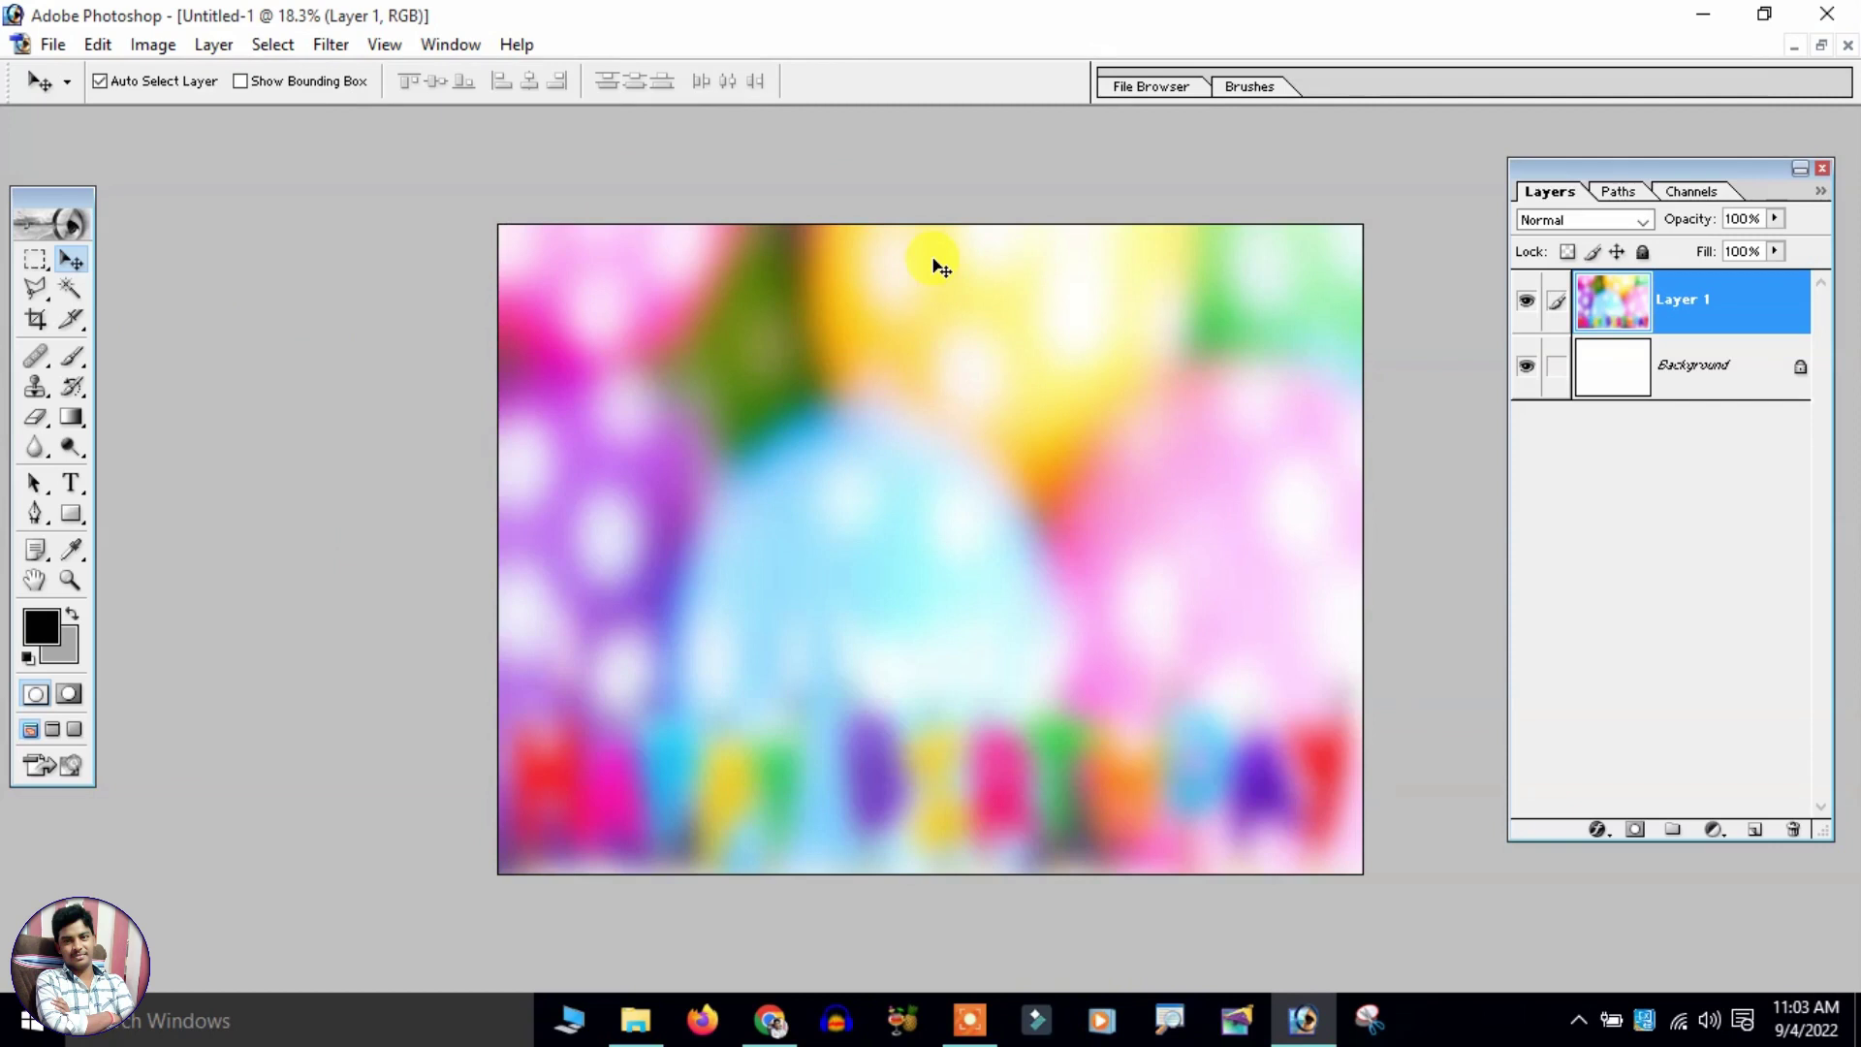
Open the child's WhatsApp photo in Photoshop beside the poster
{"action": "left_click", "coordinate": [635, 1018]}
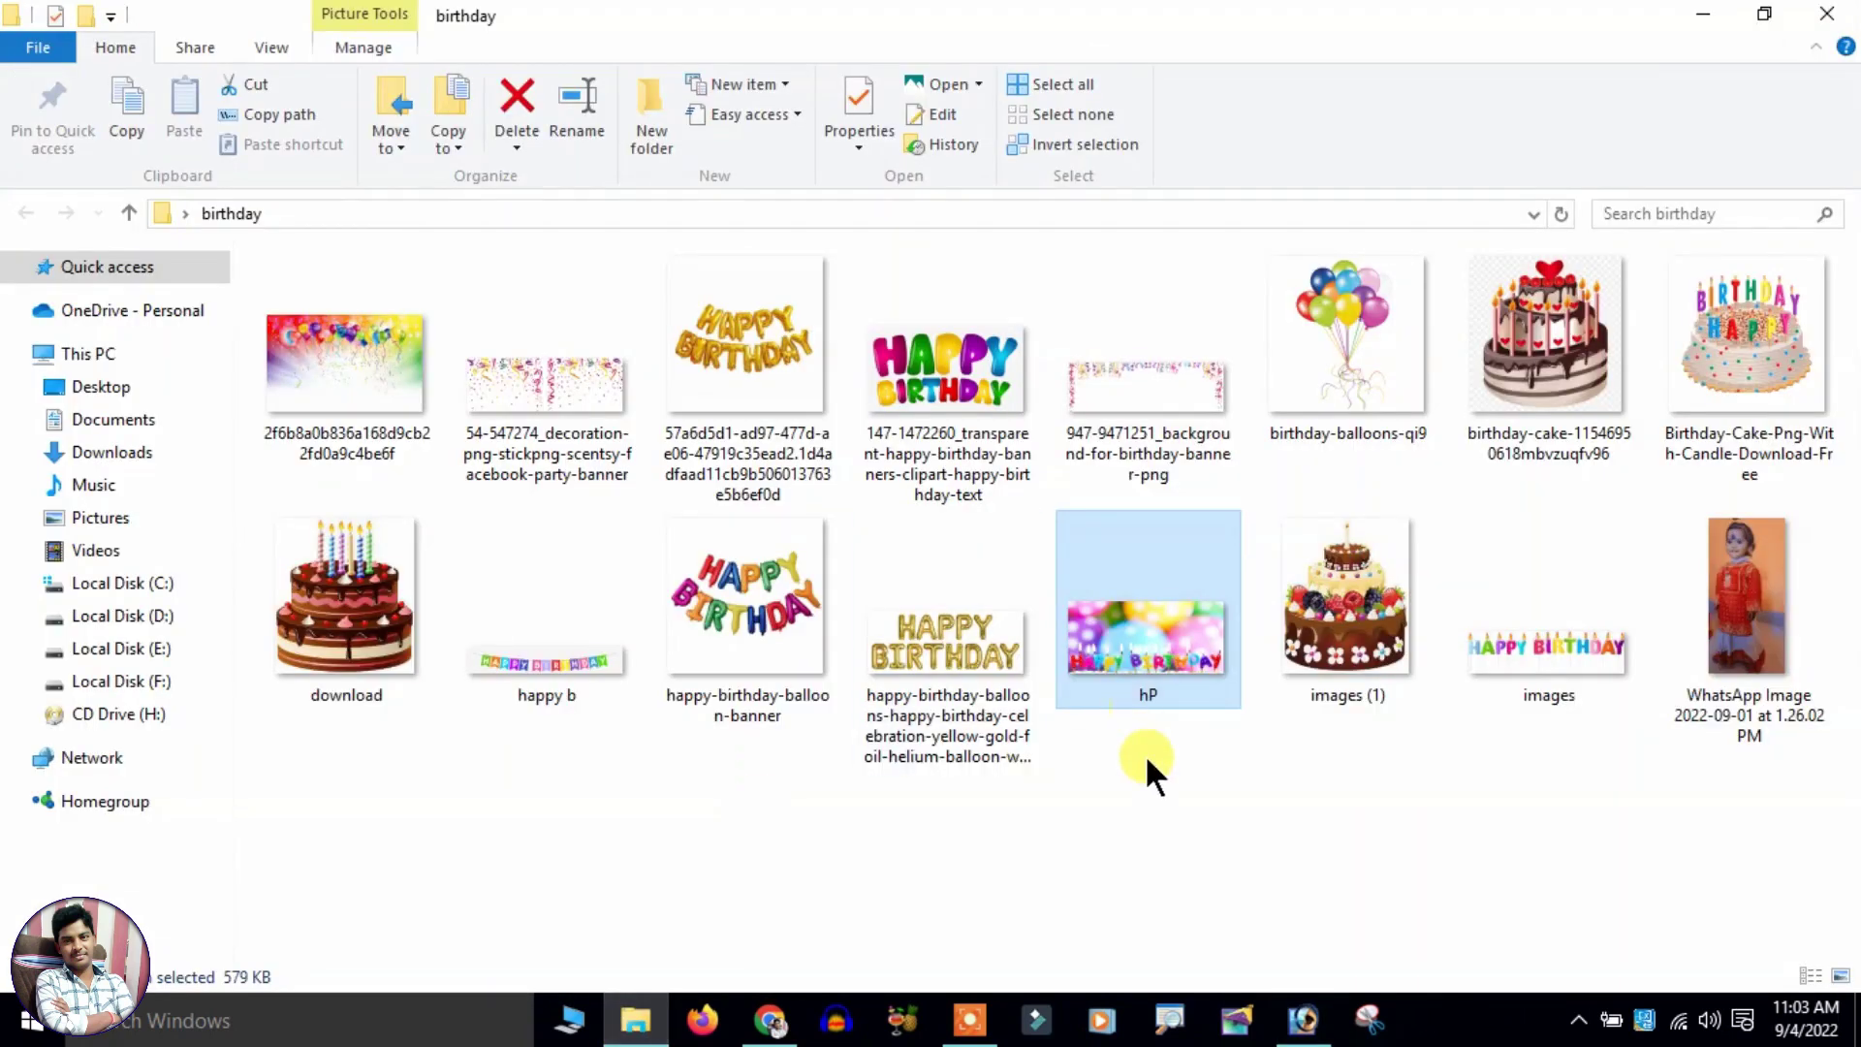
{"action": "left_click", "coordinate": [1154, 800]}
{"action": "mouse_move", "coordinate": [1755, 618]}
{"action": "left_mouse_down"}
{"action": "mouse_move", "coordinate": [1537, 801]}
{"action": "mouse_move", "coordinate": [833, 430]}
{"action": "left_mouse_up"}
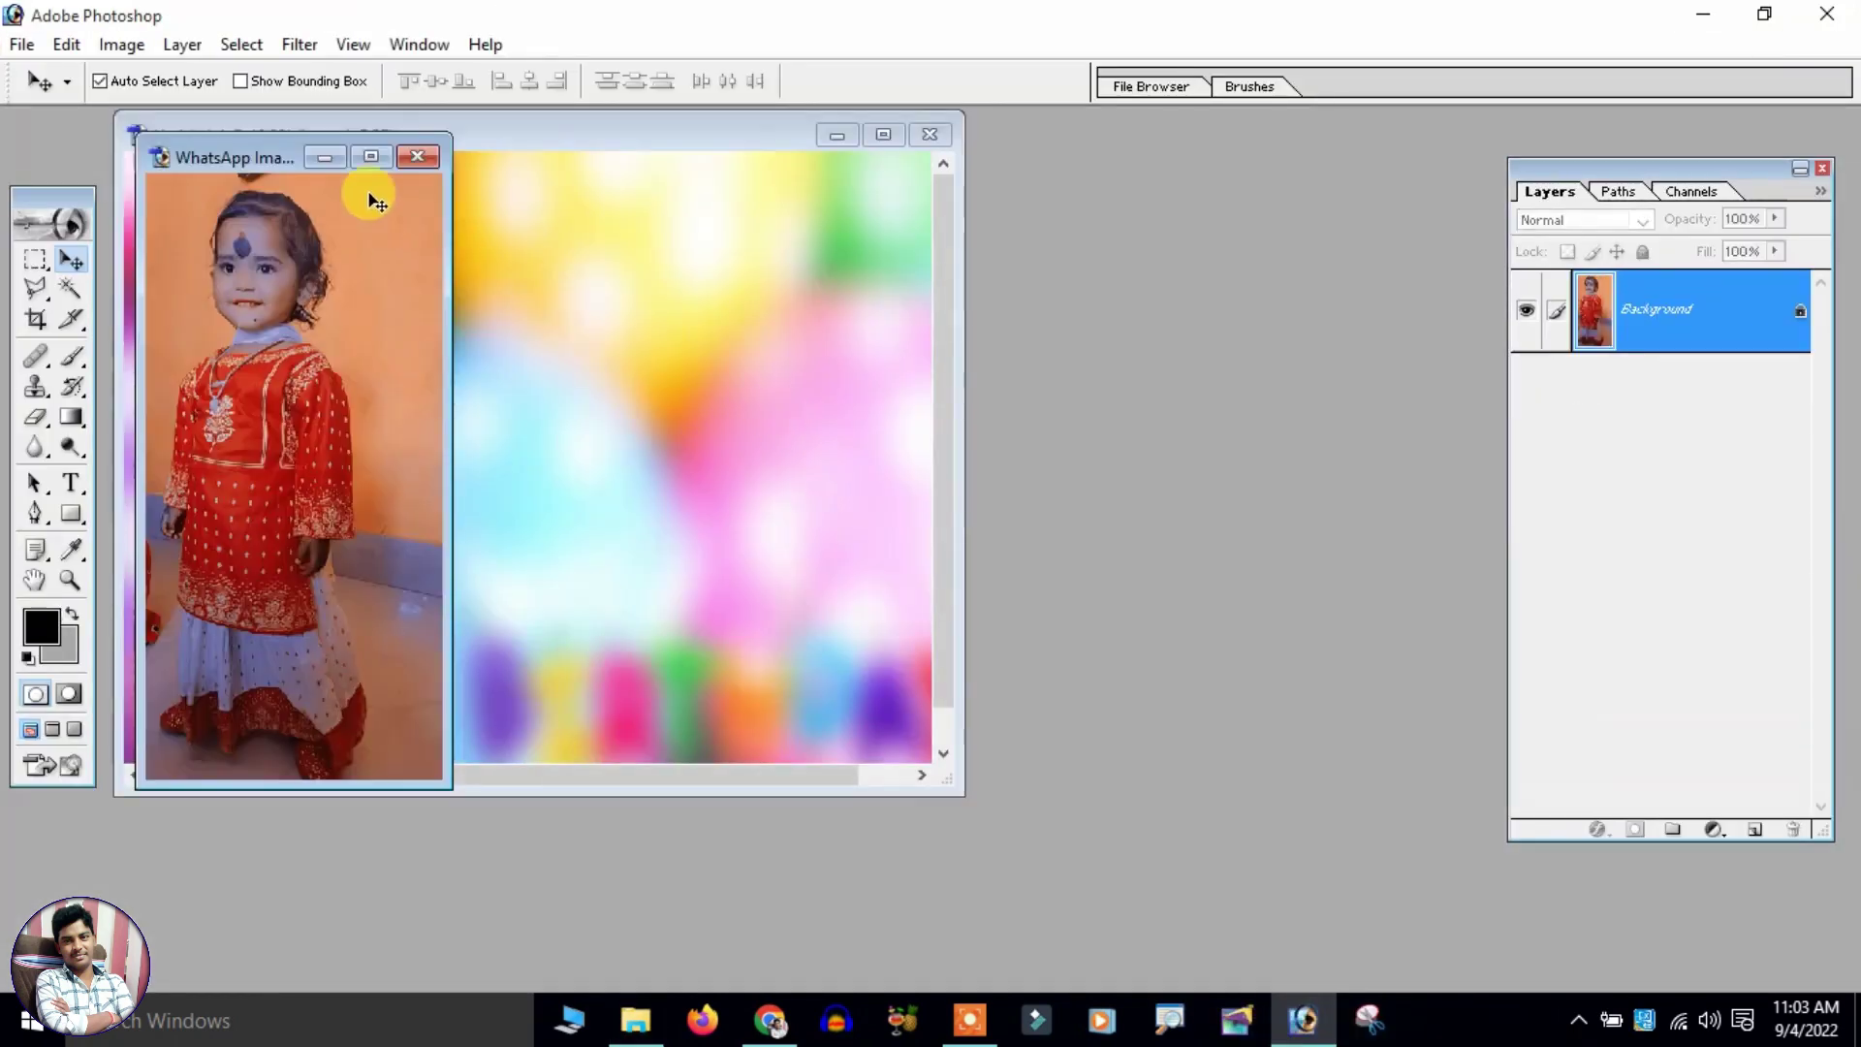
{"action": "left_click_drag", "start_coordinate": [265, 154], "coordinate": [1058, 160]}
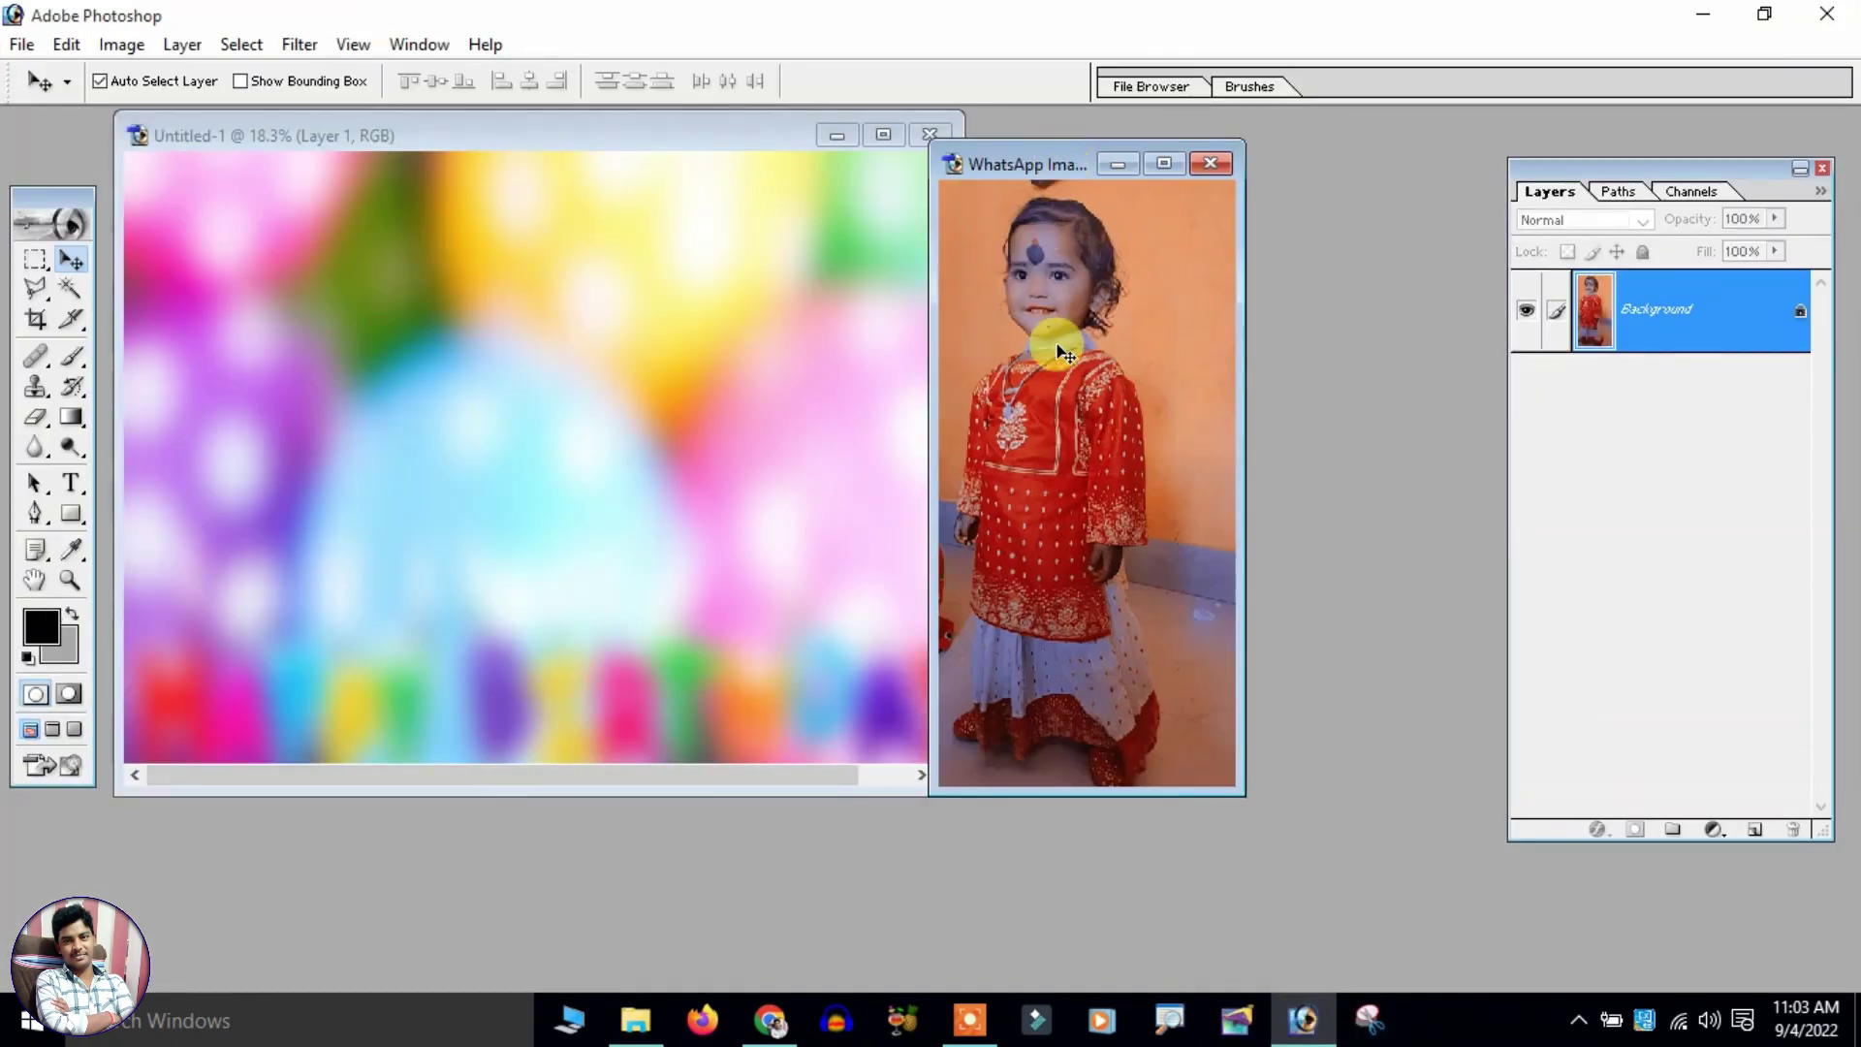
Copy the child's photo into the poster, delete the duplicate layer, and close the original
{"action": "left_click_drag", "start_coordinate": [1066, 367], "coordinate": [703, 325]}
{"action": "left_click_drag", "start_coordinate": [1112, 275], "coordinate": [762, 304]}
{"action": "key", "text": "alt+l"}
{"action": "key", "text": "Escape"}
{"action": "key", "text": "Escape"}
{"action": "key", "text": "alt+l"}
{"action": "key", "text": "Return"}
{"action": "left_click", "coordinate": [1149, 238]}
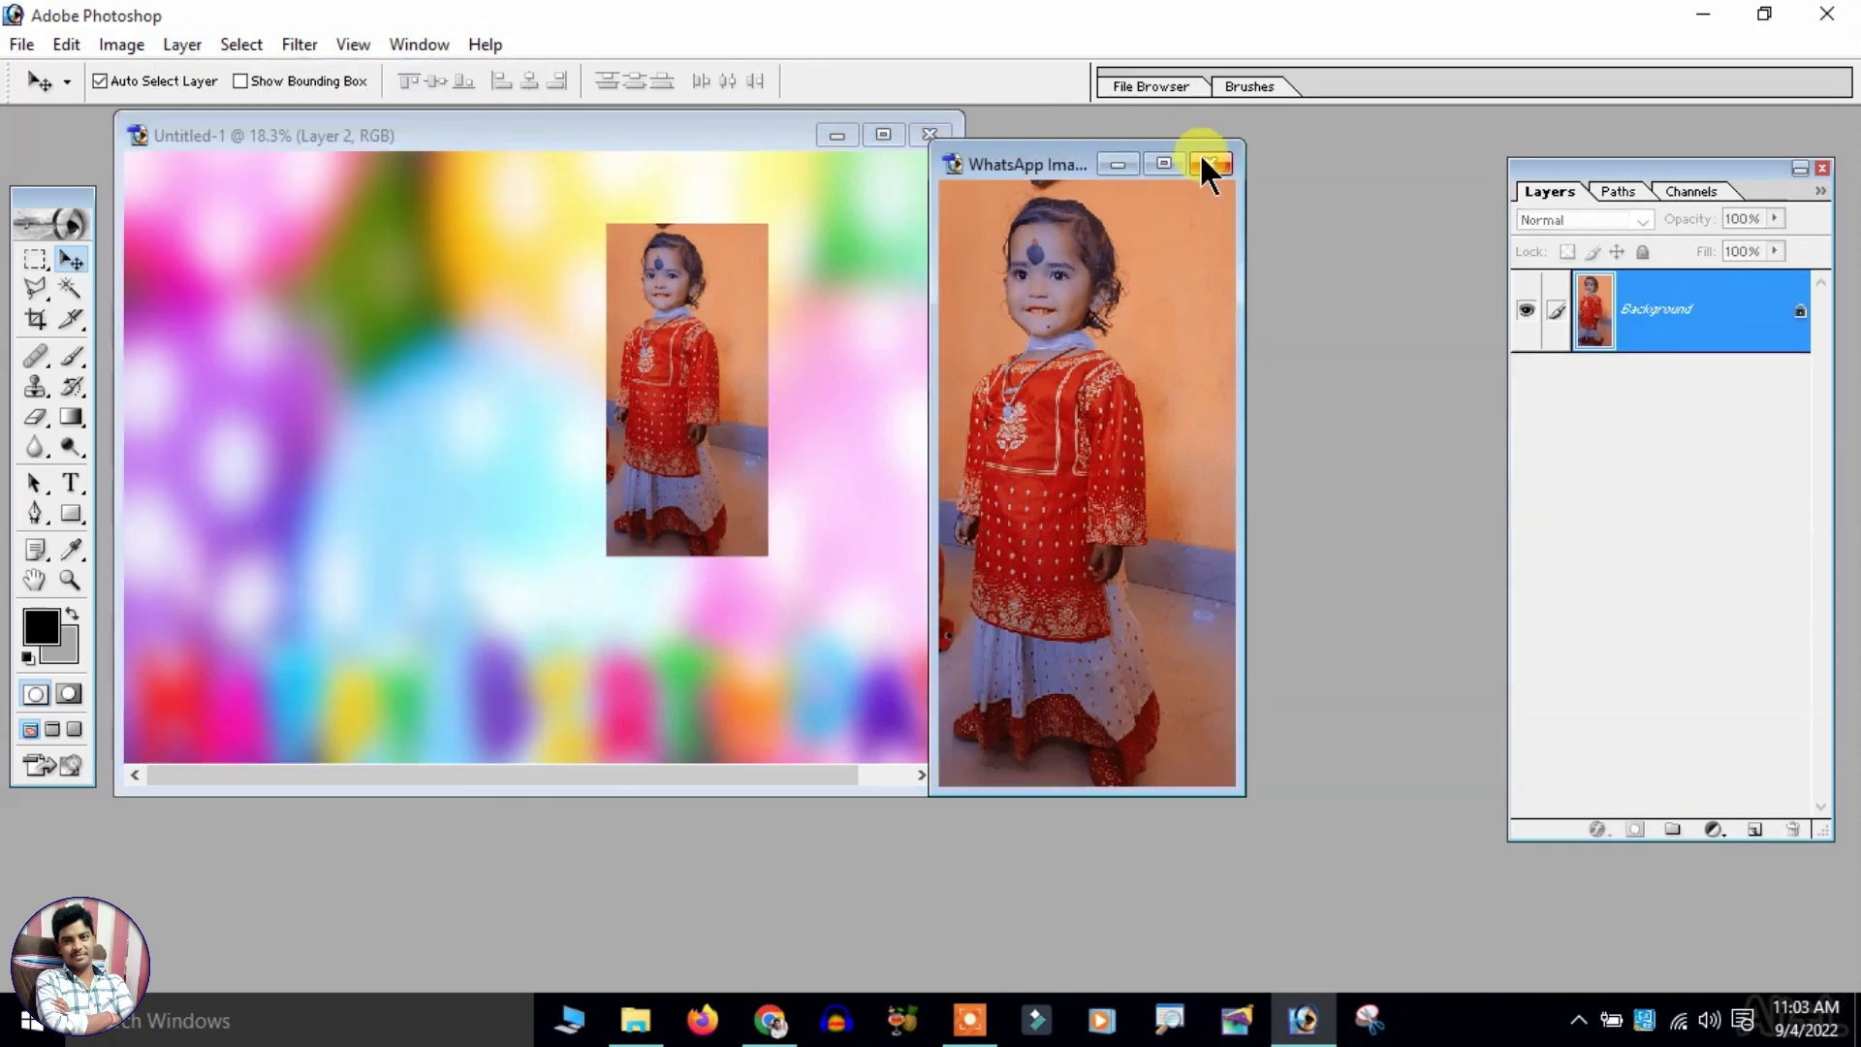
{"action": "left_click", "coordinate": [1210, 163]}
{"action": "left_click", "coordinate": [880, 136]}
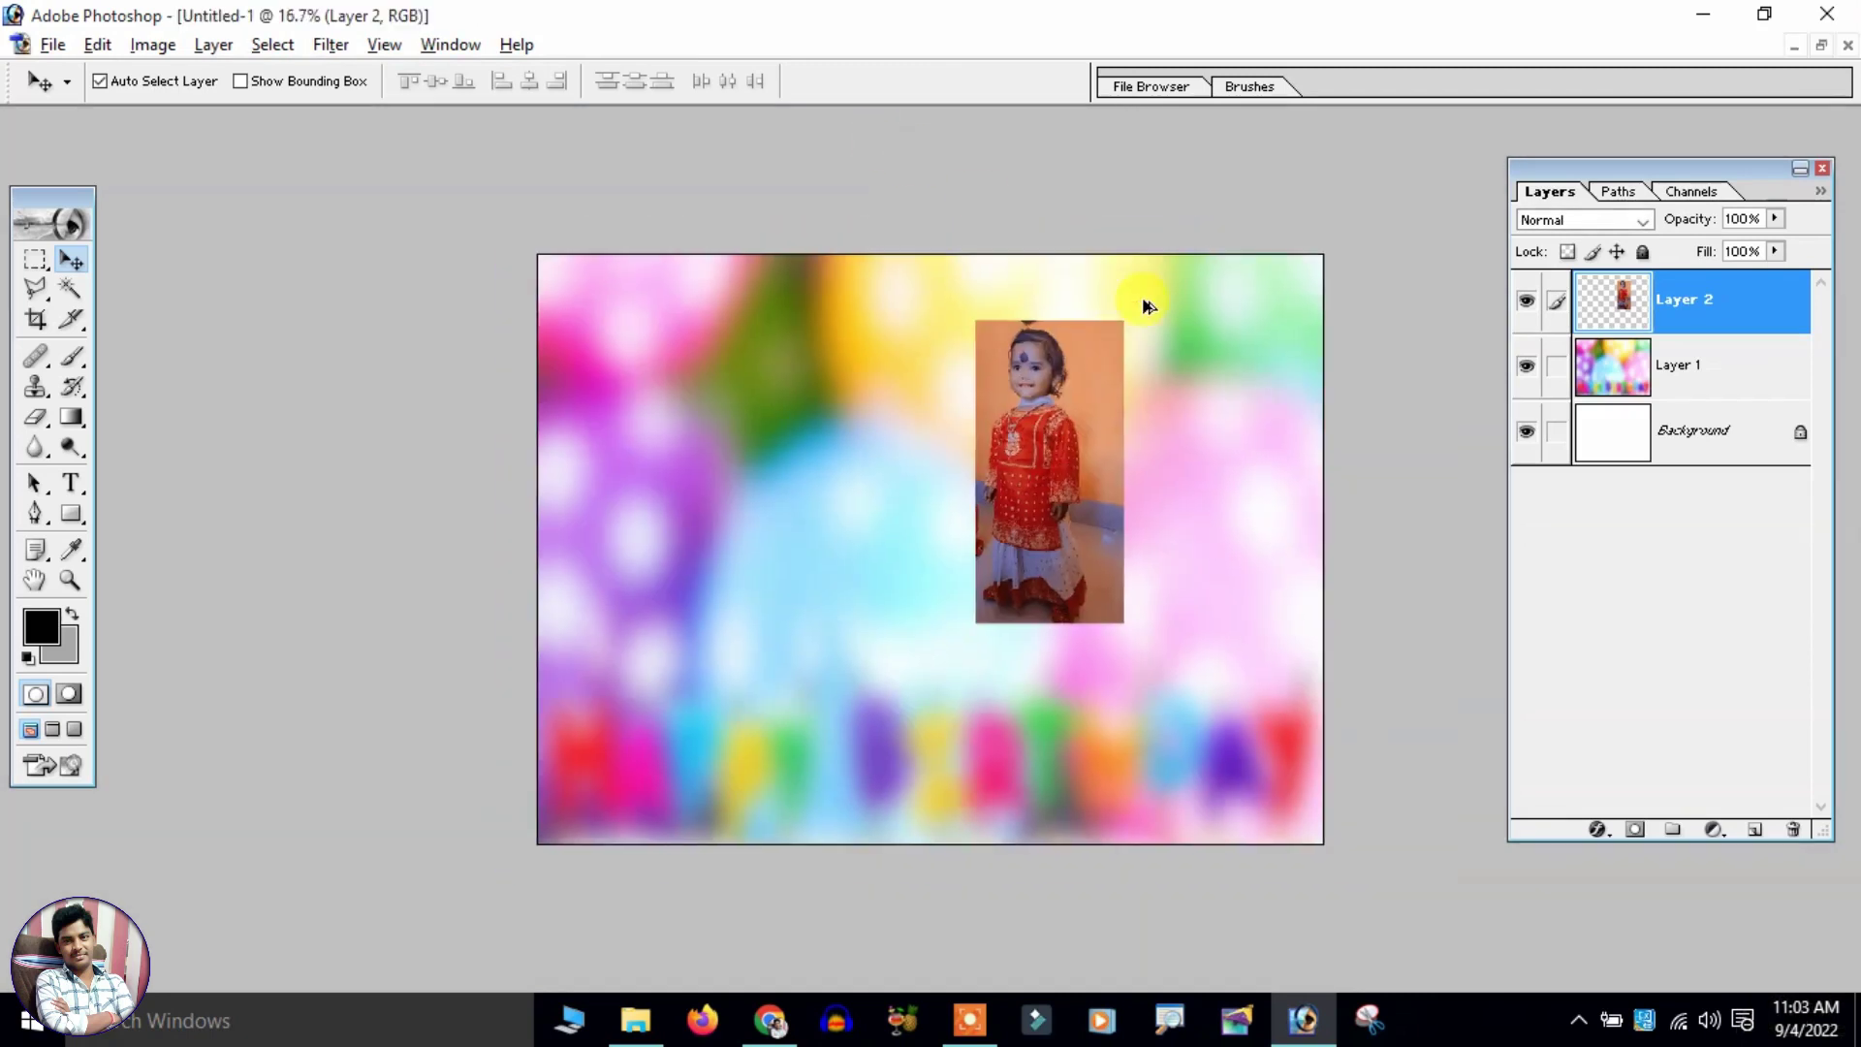
Enlarge the child's photo to about 166% and centre it on the poster
{"action": "left_click_drag", "start_coordinate": [1132, 405], "coordinate": [1117, 622]}
{"action": "key", "text": "ctrl+t"}
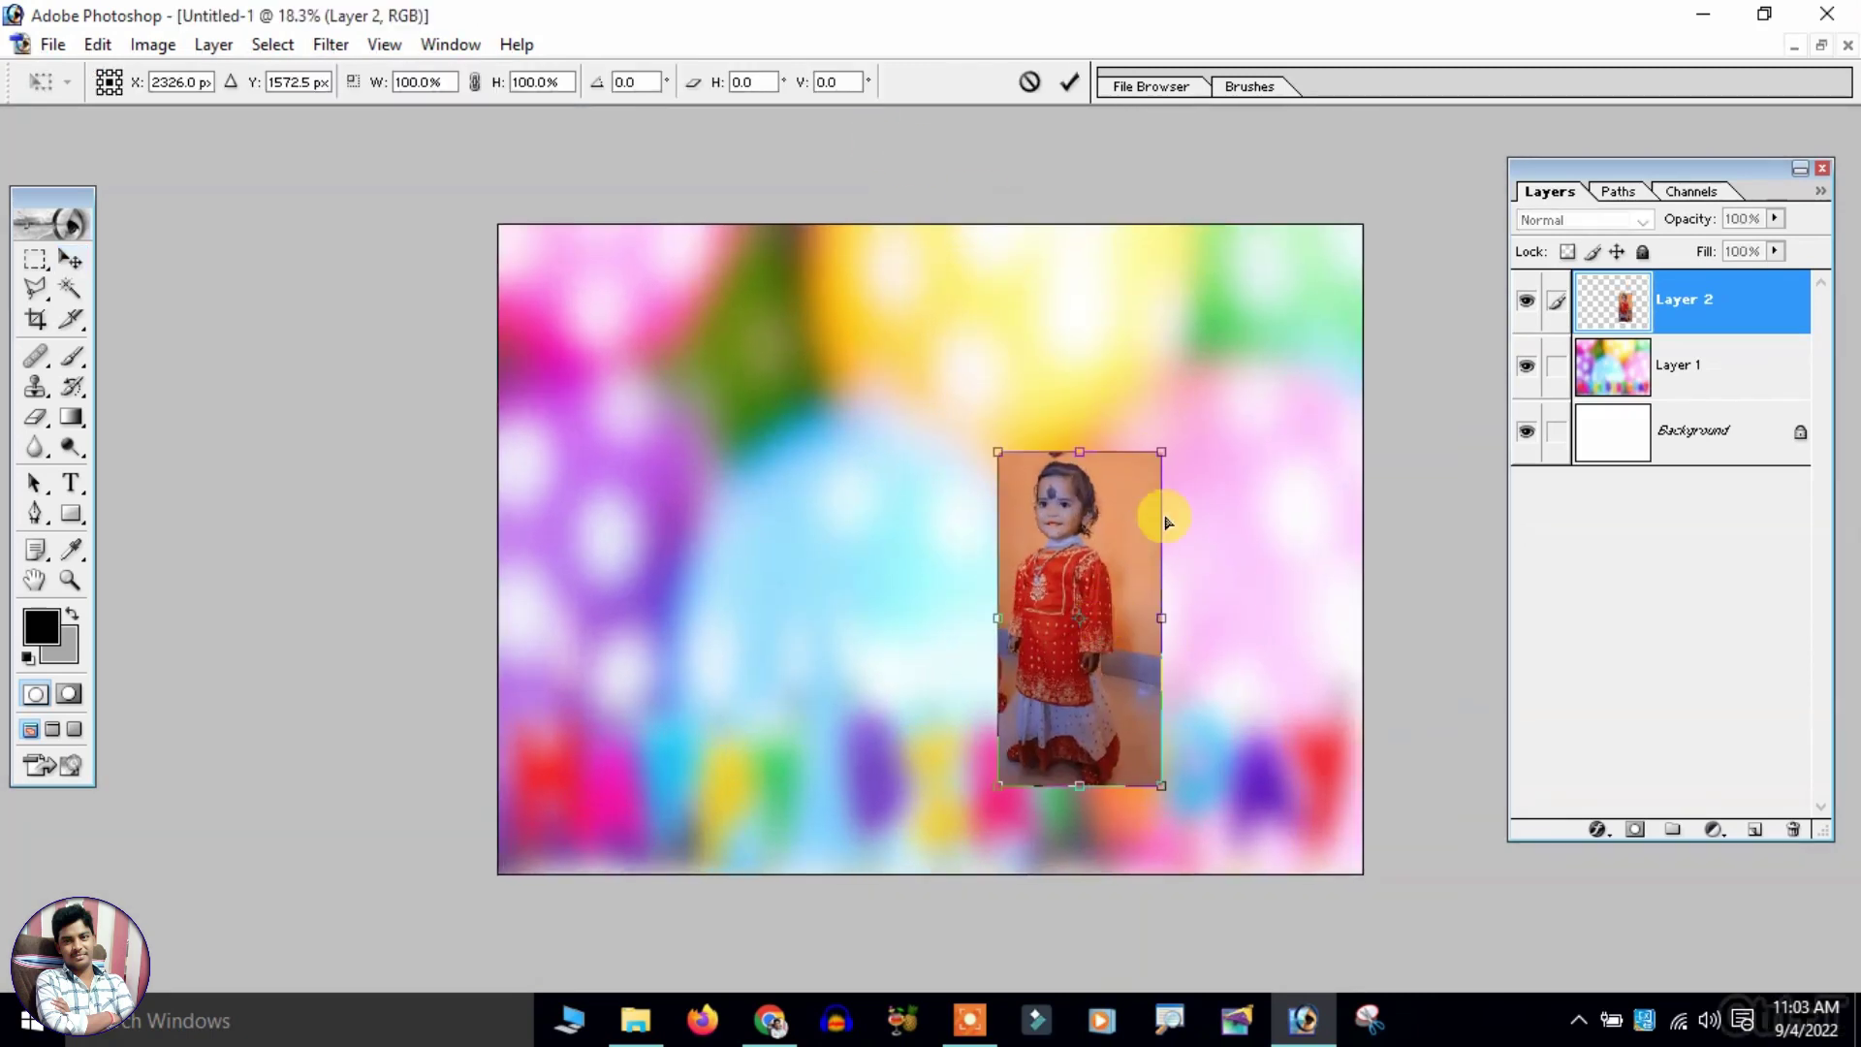
{"action": "mouse_move", "coordinate": [1162, 453]}
{"action": "left_mouse_down"}
{"action": "mouse_move", "coordinate": [1393, 300]}
{"action": "mouse_move", "coordinate": [1322, 303]}
{"action": "left_mouse_up"}
{"action": "mouse_move", "coordinate": [1182, 366]}
{"action": "left_mouse_down"}
{"action": "mouse_move", "coordinate": [1229, 523]}
{"action": "mouse_move", "coordinate": [1225, 473]}
{"action": "mouse_move", "coordinate": [1202, 459]}
{"action": "left_mouse_up"}
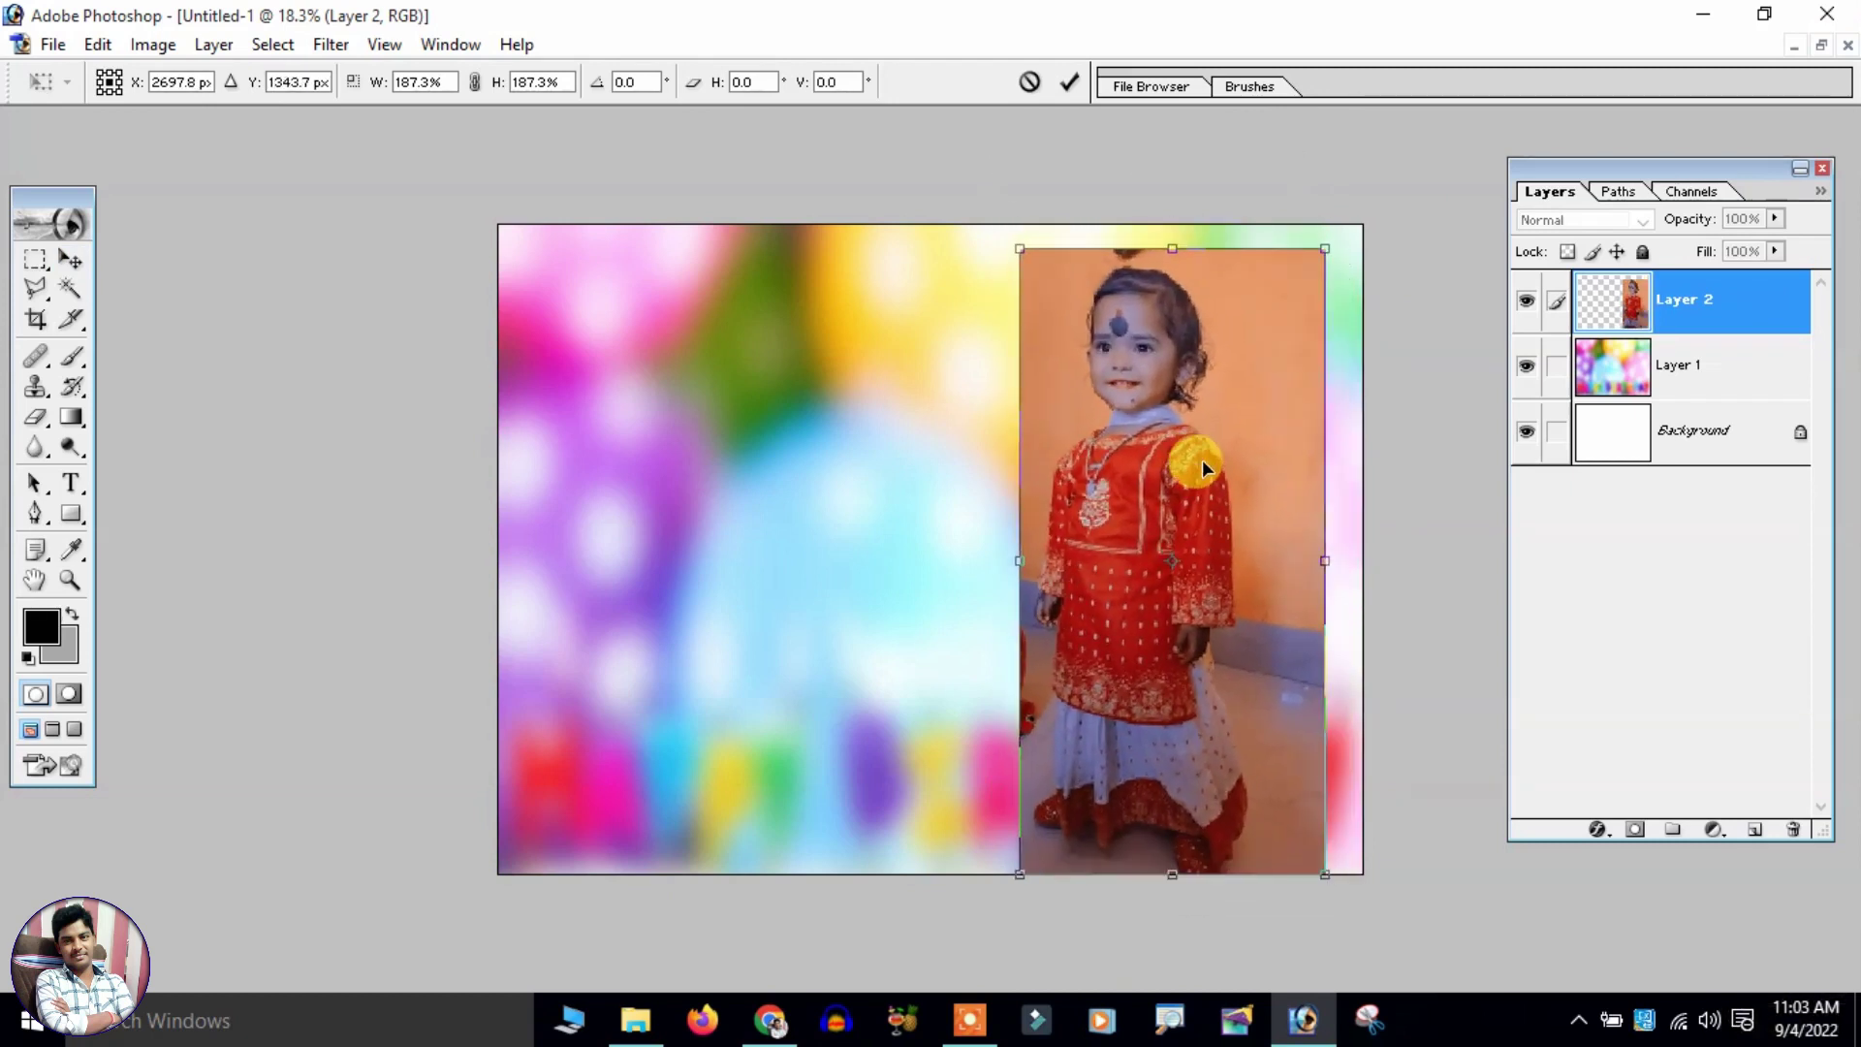
{"action": "key", "text": "Return"}
{"action": "scroll", "coordinate": [1209, 470], "scroll_direction": "up", "scroll_amount": 2}
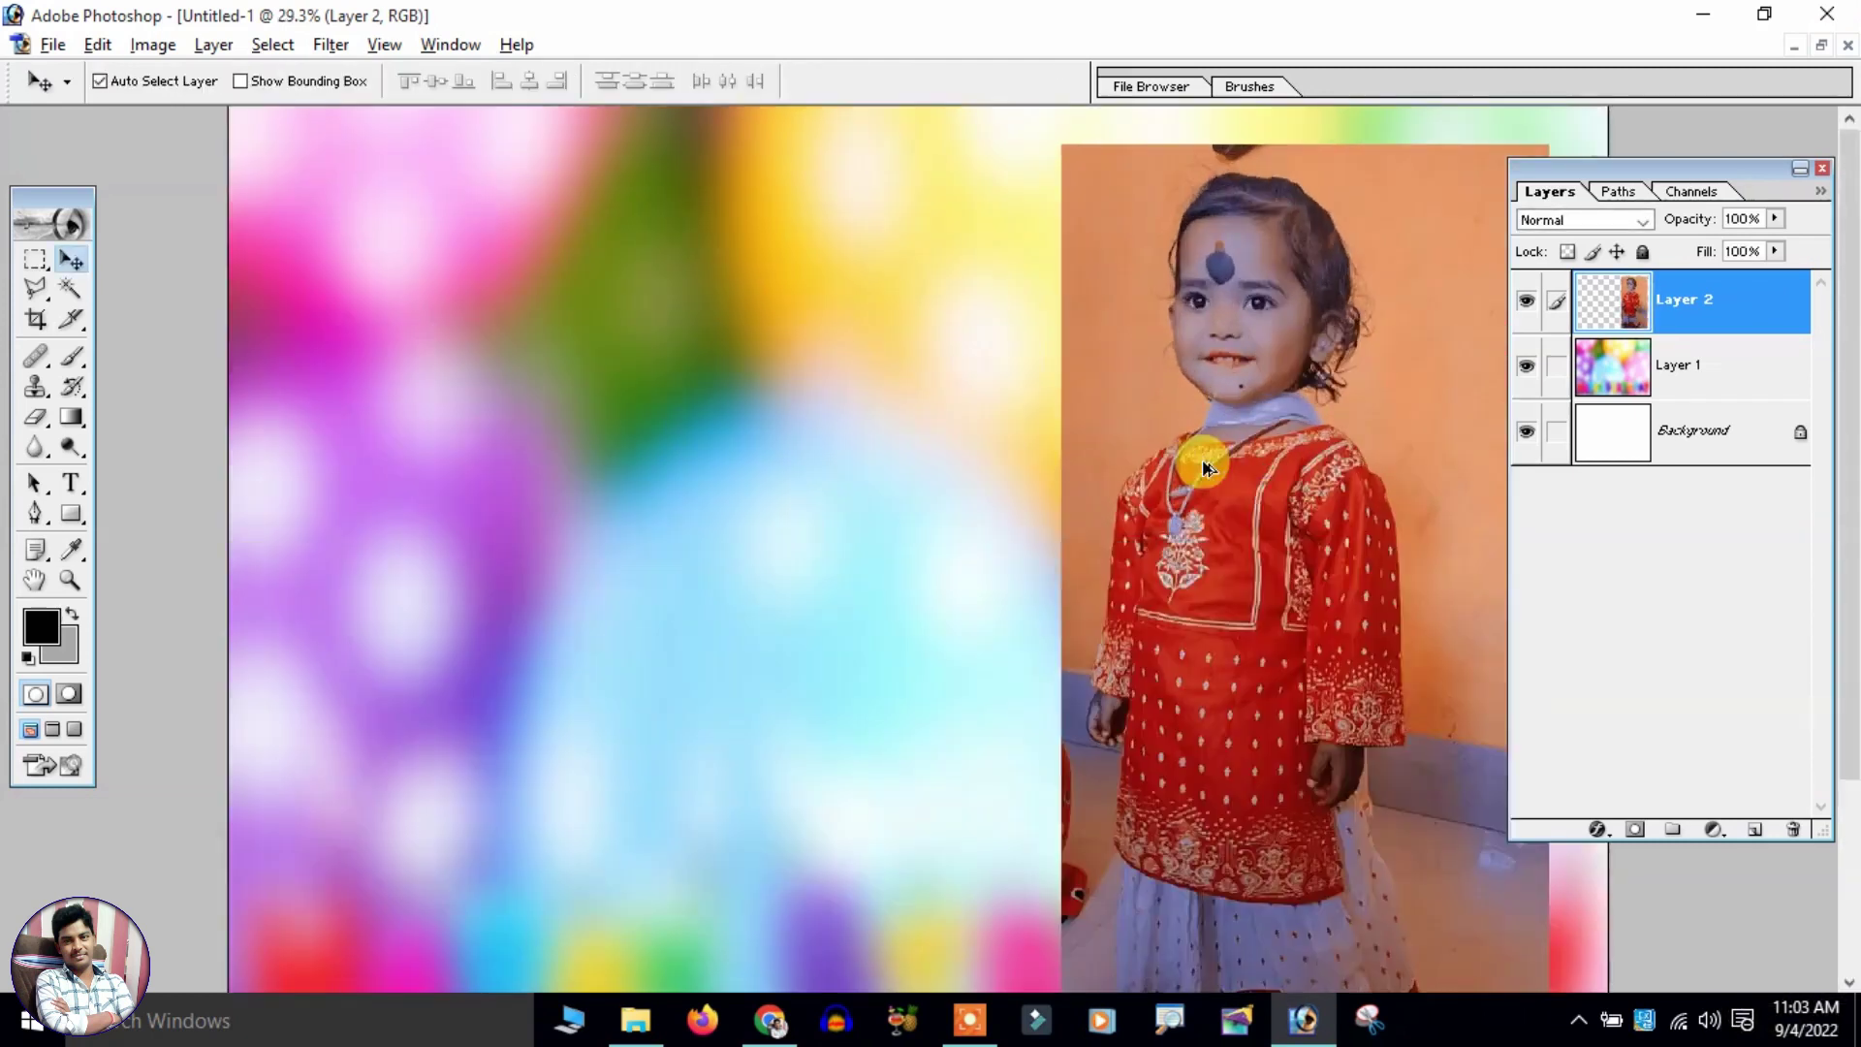
{"action": "scroll", "coordinate": [1184, 390], "scroll_direction": "up", "scroll_amount": 2}
{"action": "scroll", "coordinate": [659, 493], "scroll_direction": "down", "scroll_amount": 1}
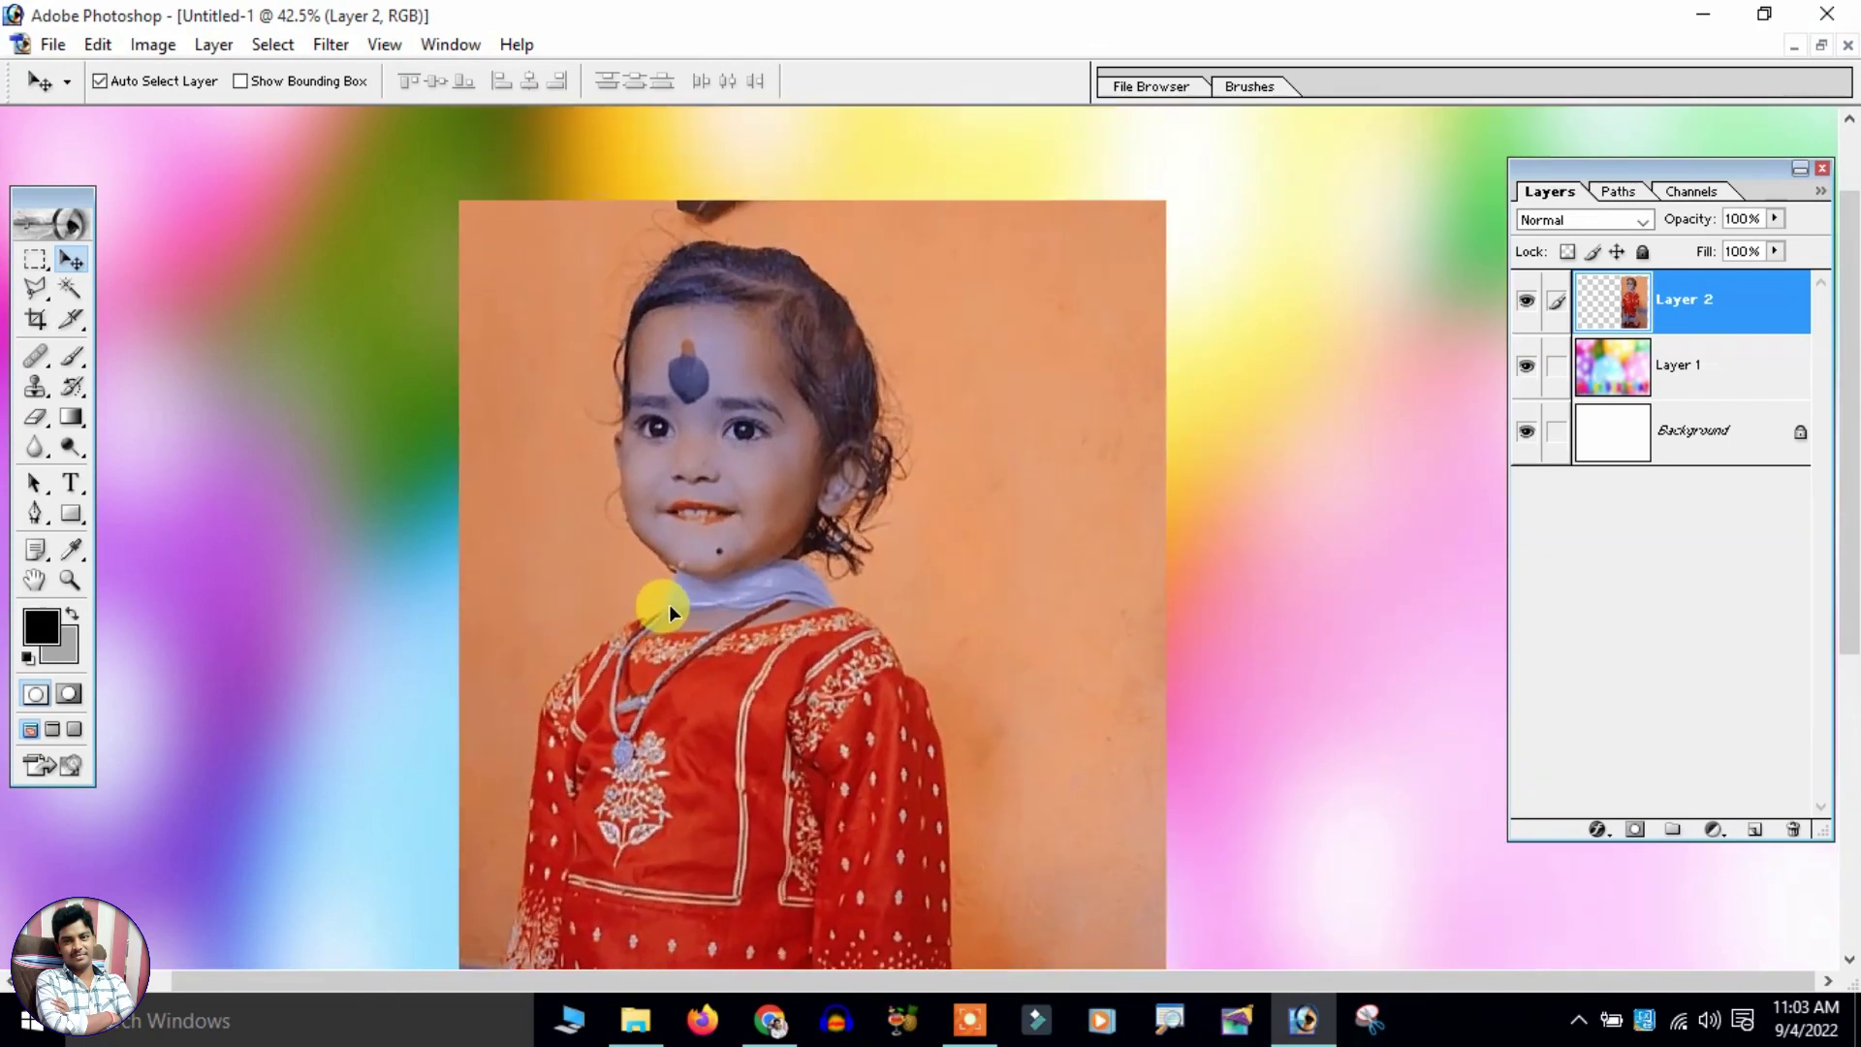
{"action": "scroll", "coordinate": [656, 601], "scroll_direction": "down", "scroll_amount": 1}
{"action": "scroll", "coordinate": [620, 582], "scroll_direction": "down", "scroll_amount": 1}
{"action": "scroll", "coordinate": [631, 498], "scroll_direction": "down", "scroll_amount": 1}
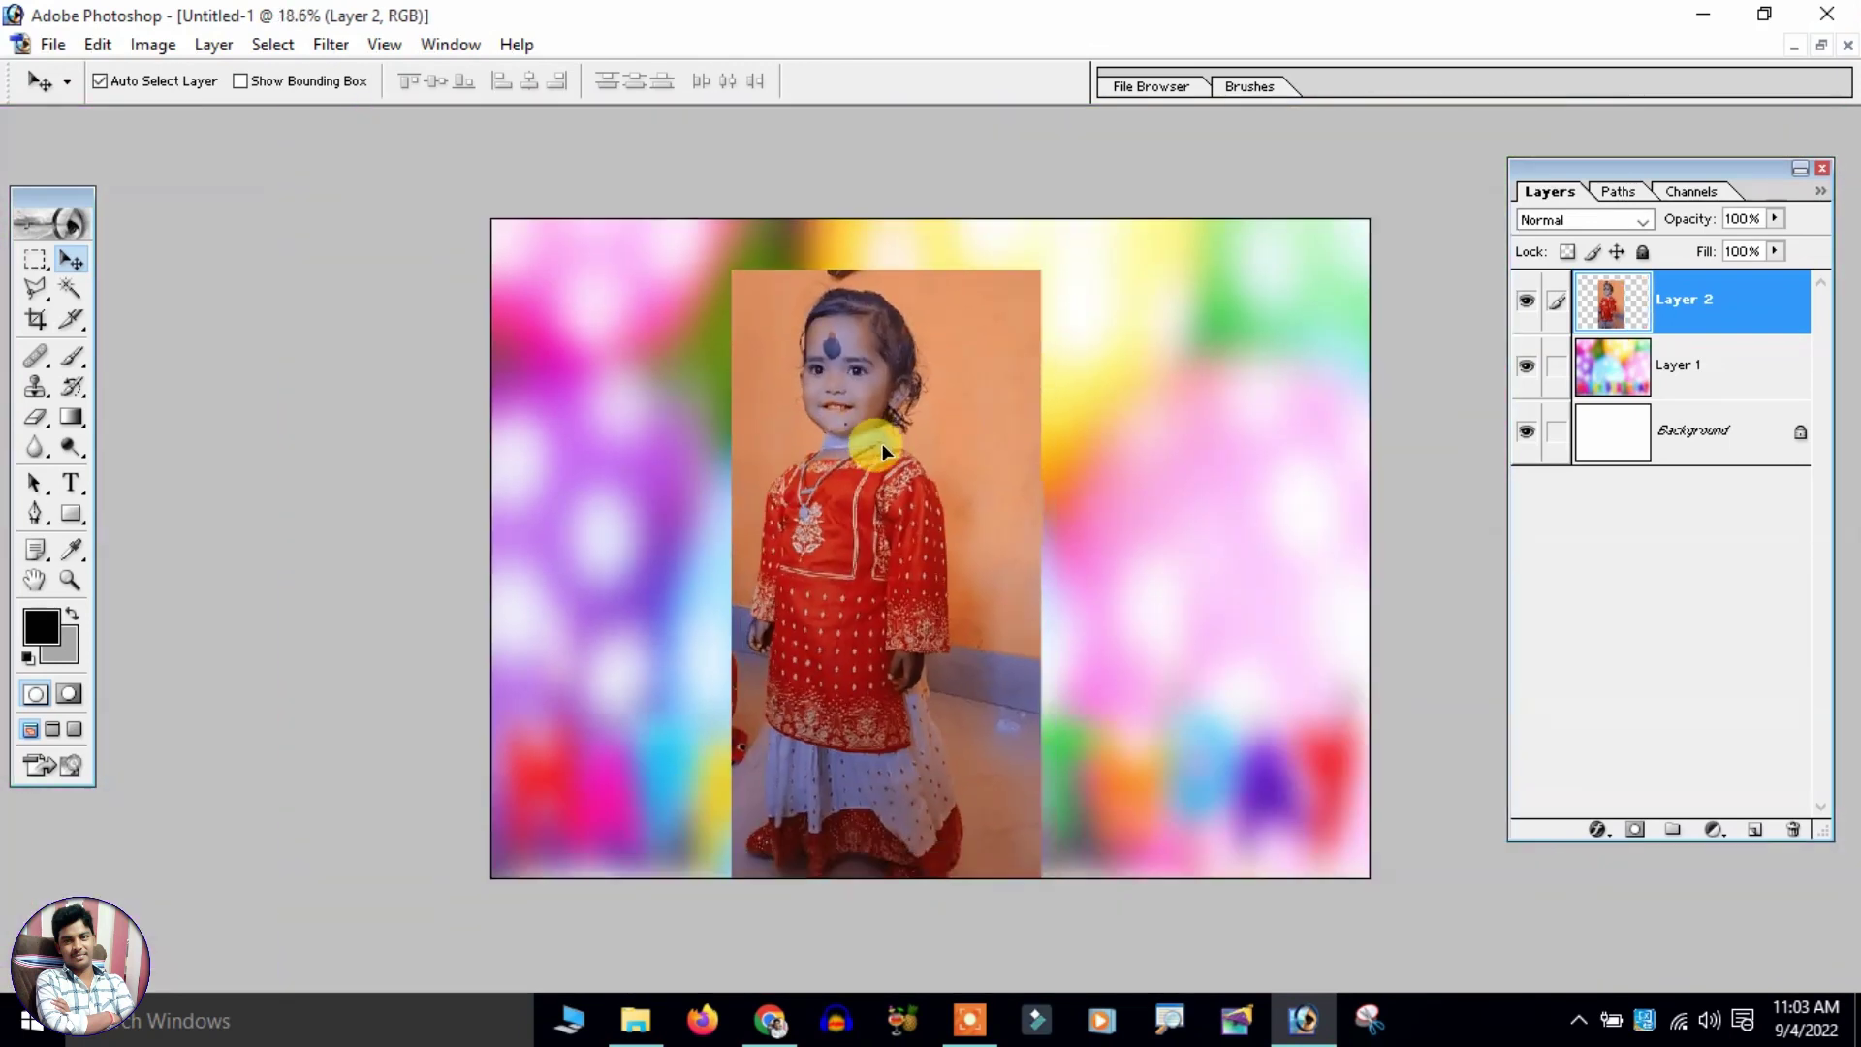
{"action": "left_click_drag", "start_coordinate": [830, 469], "coordinate": [809, 408]}
{"action": "scroll", "coordinate": [873, 436], "scroll_direction": "up", "scroll_amount": 2}
{"action": "scroll", "coordinate": [1047, 453], "scroll_direction": "up", "scroll_amount": 1}
{"action": "scroll", "coordinate": [1047, 453], "scroll_direction": "right", "scroll_amount": 2}
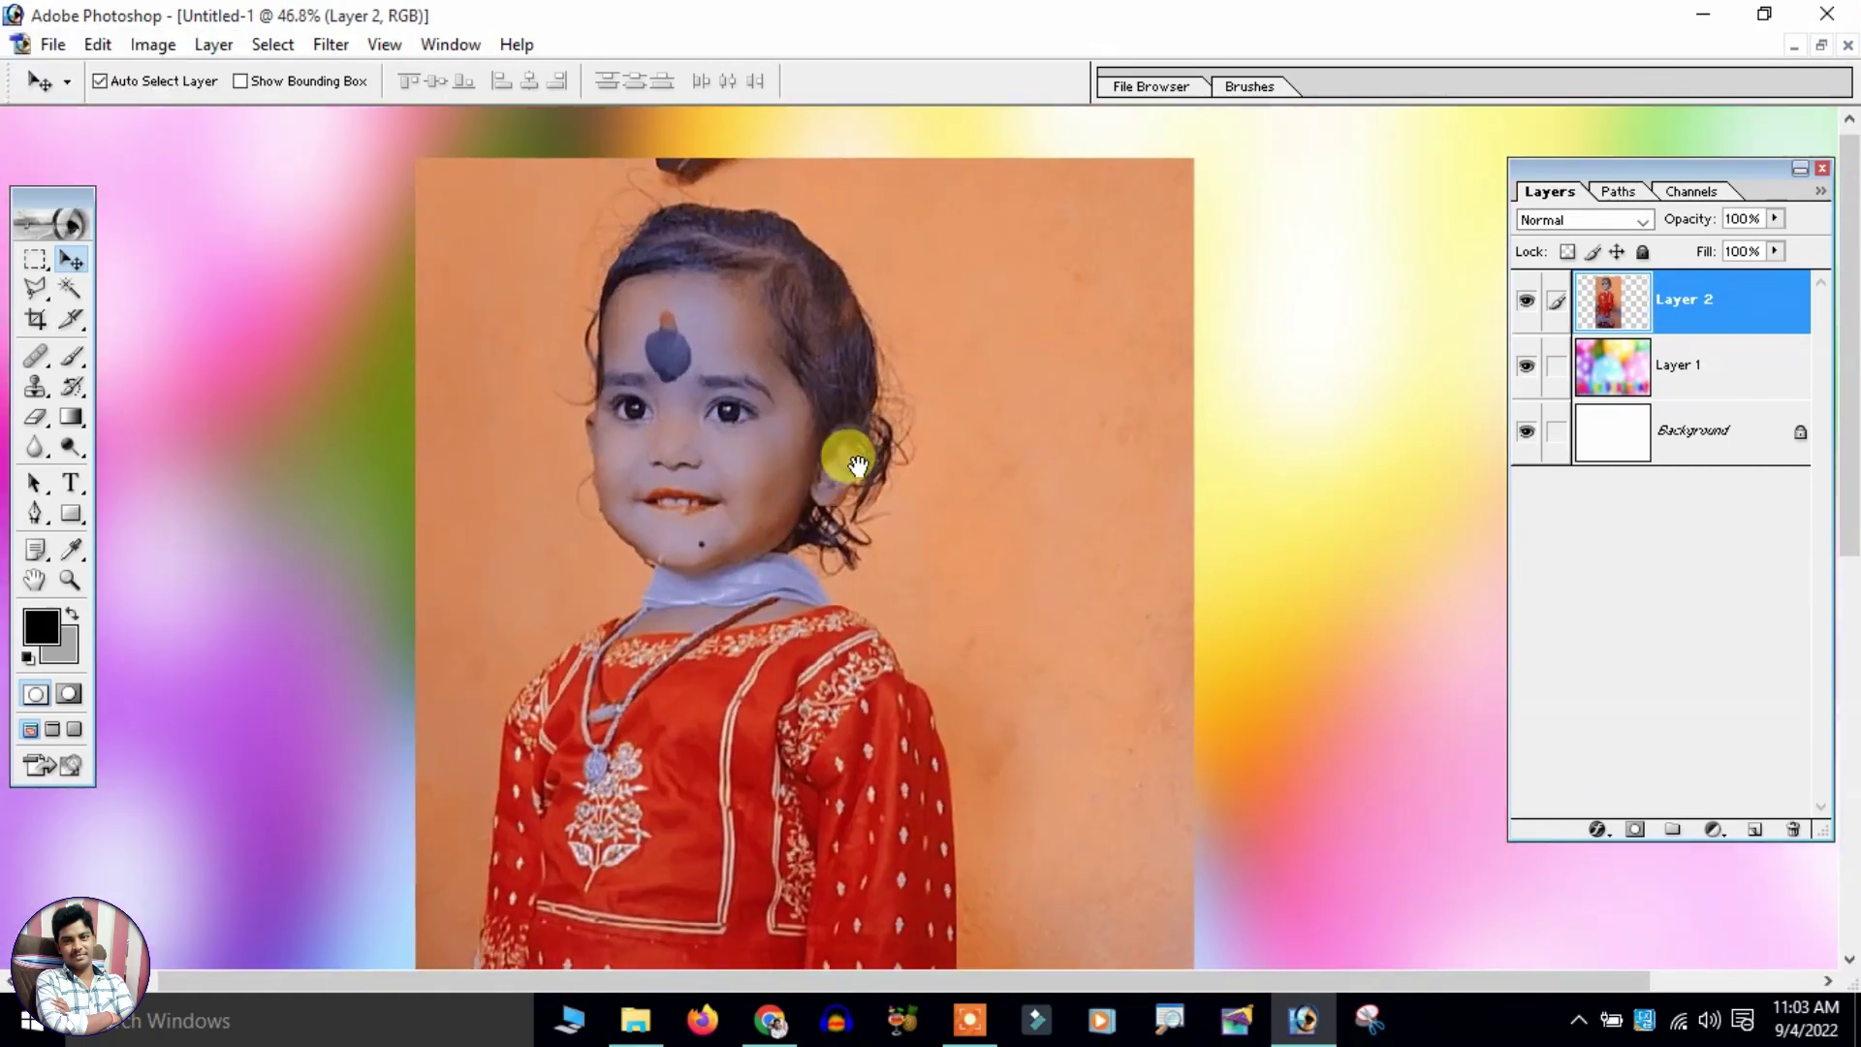
Select the Brush tool and look over its brush presets
{"action": "left_click", "coordinate": [73, 357]}
{"action": "left_click_drag", "start_coordinate": [78, 349], "coordinate": [157, 355]}
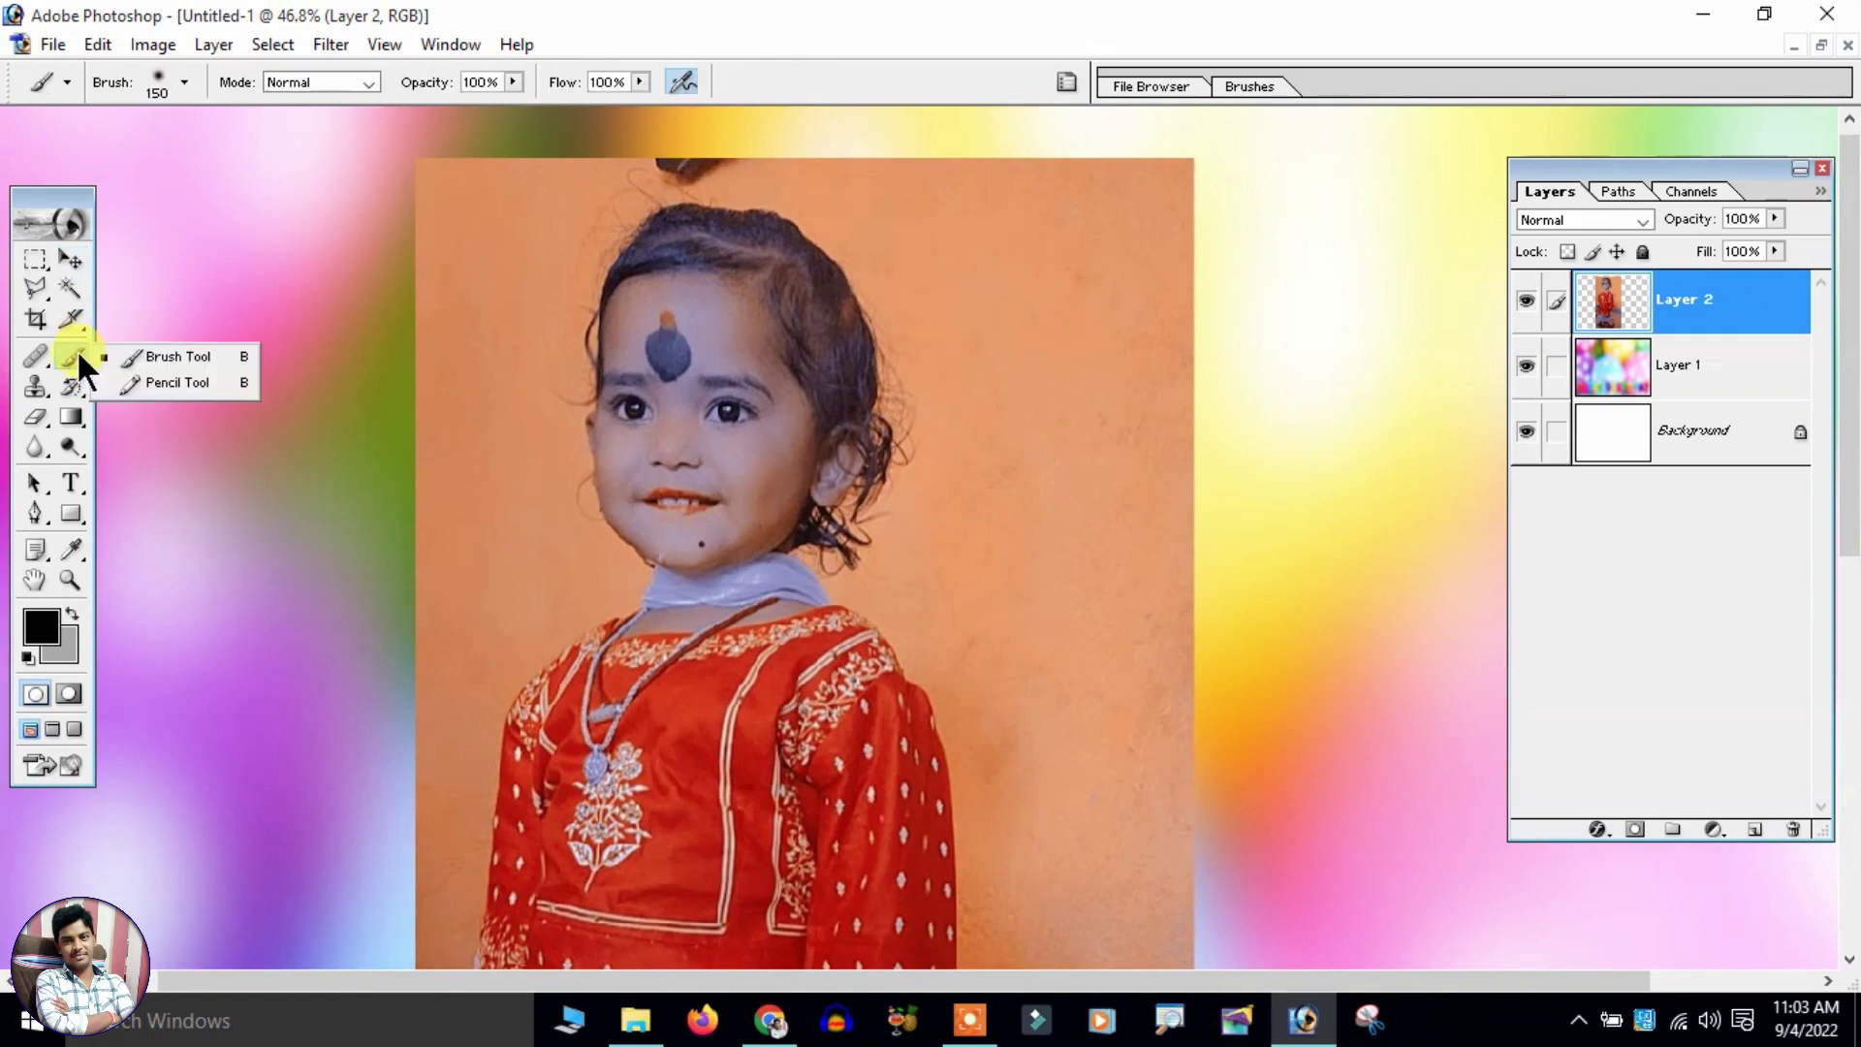
{"action": "left_click", "coordinate": [184, 83]}
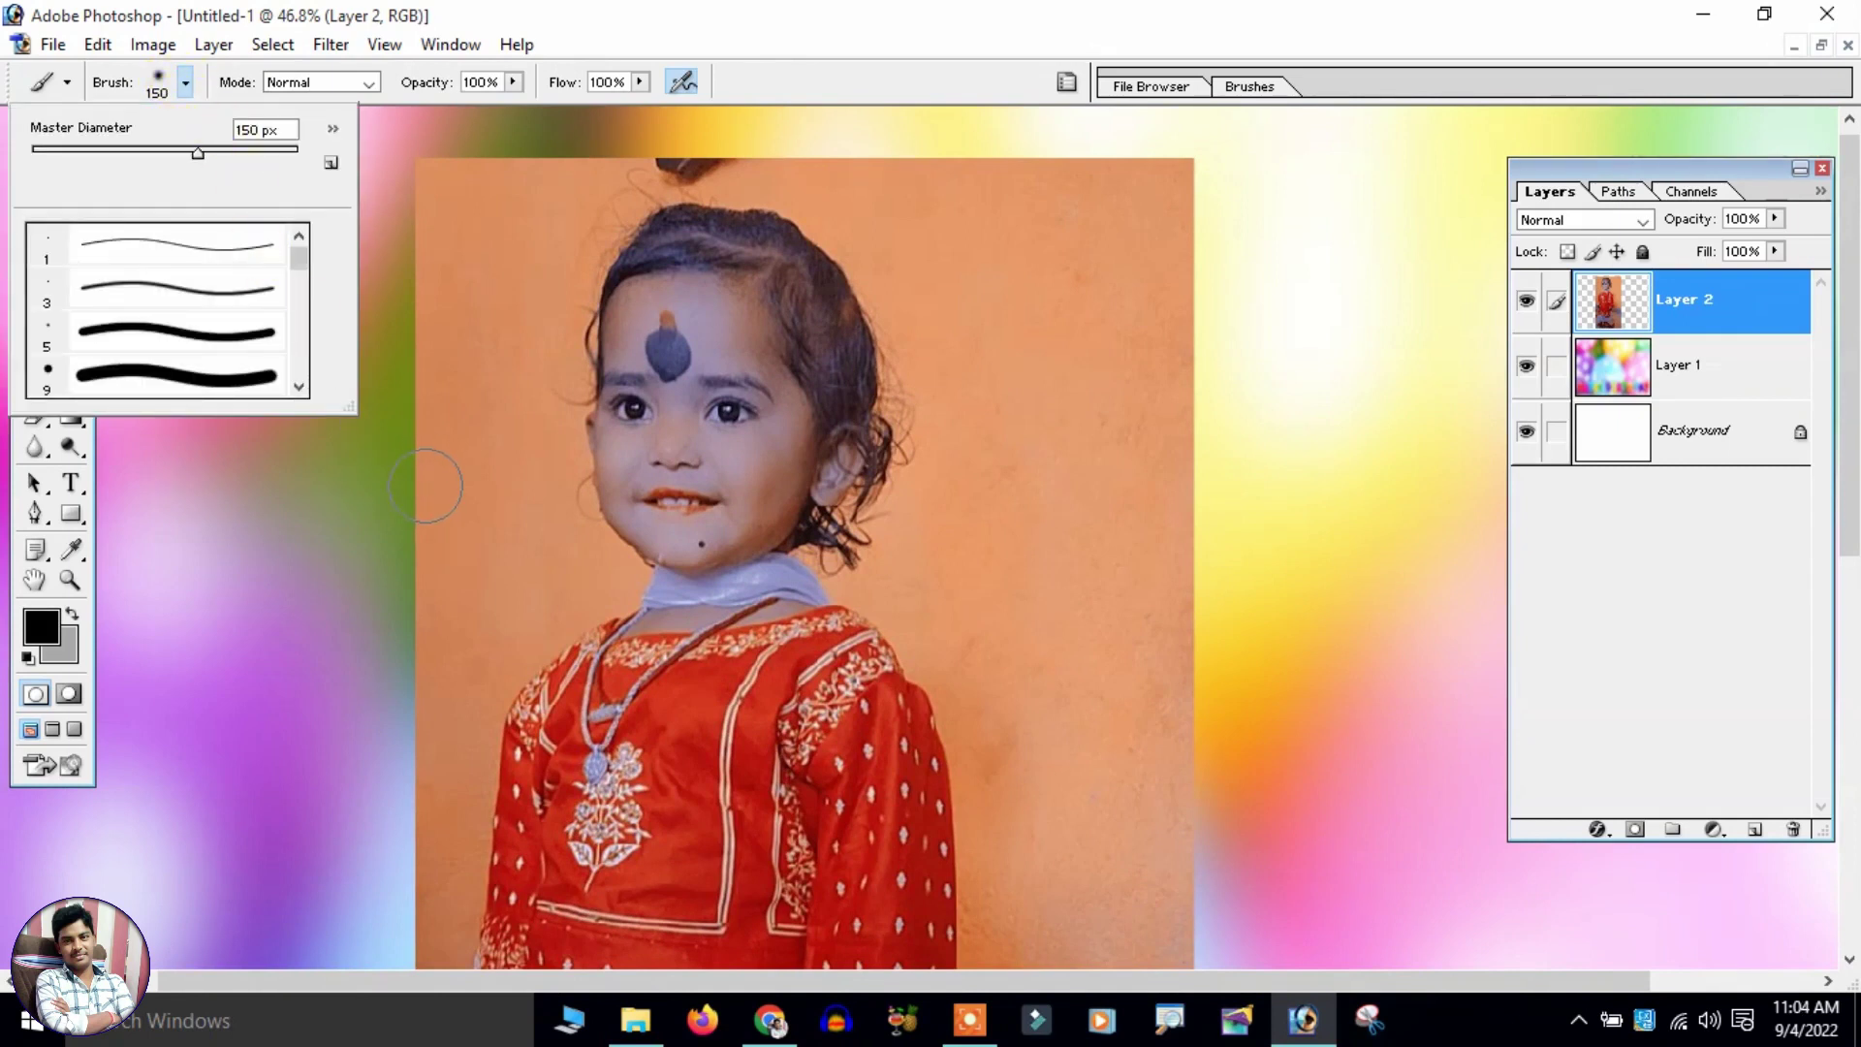
{"action": "left_click", "coordinate": [834, 61]}
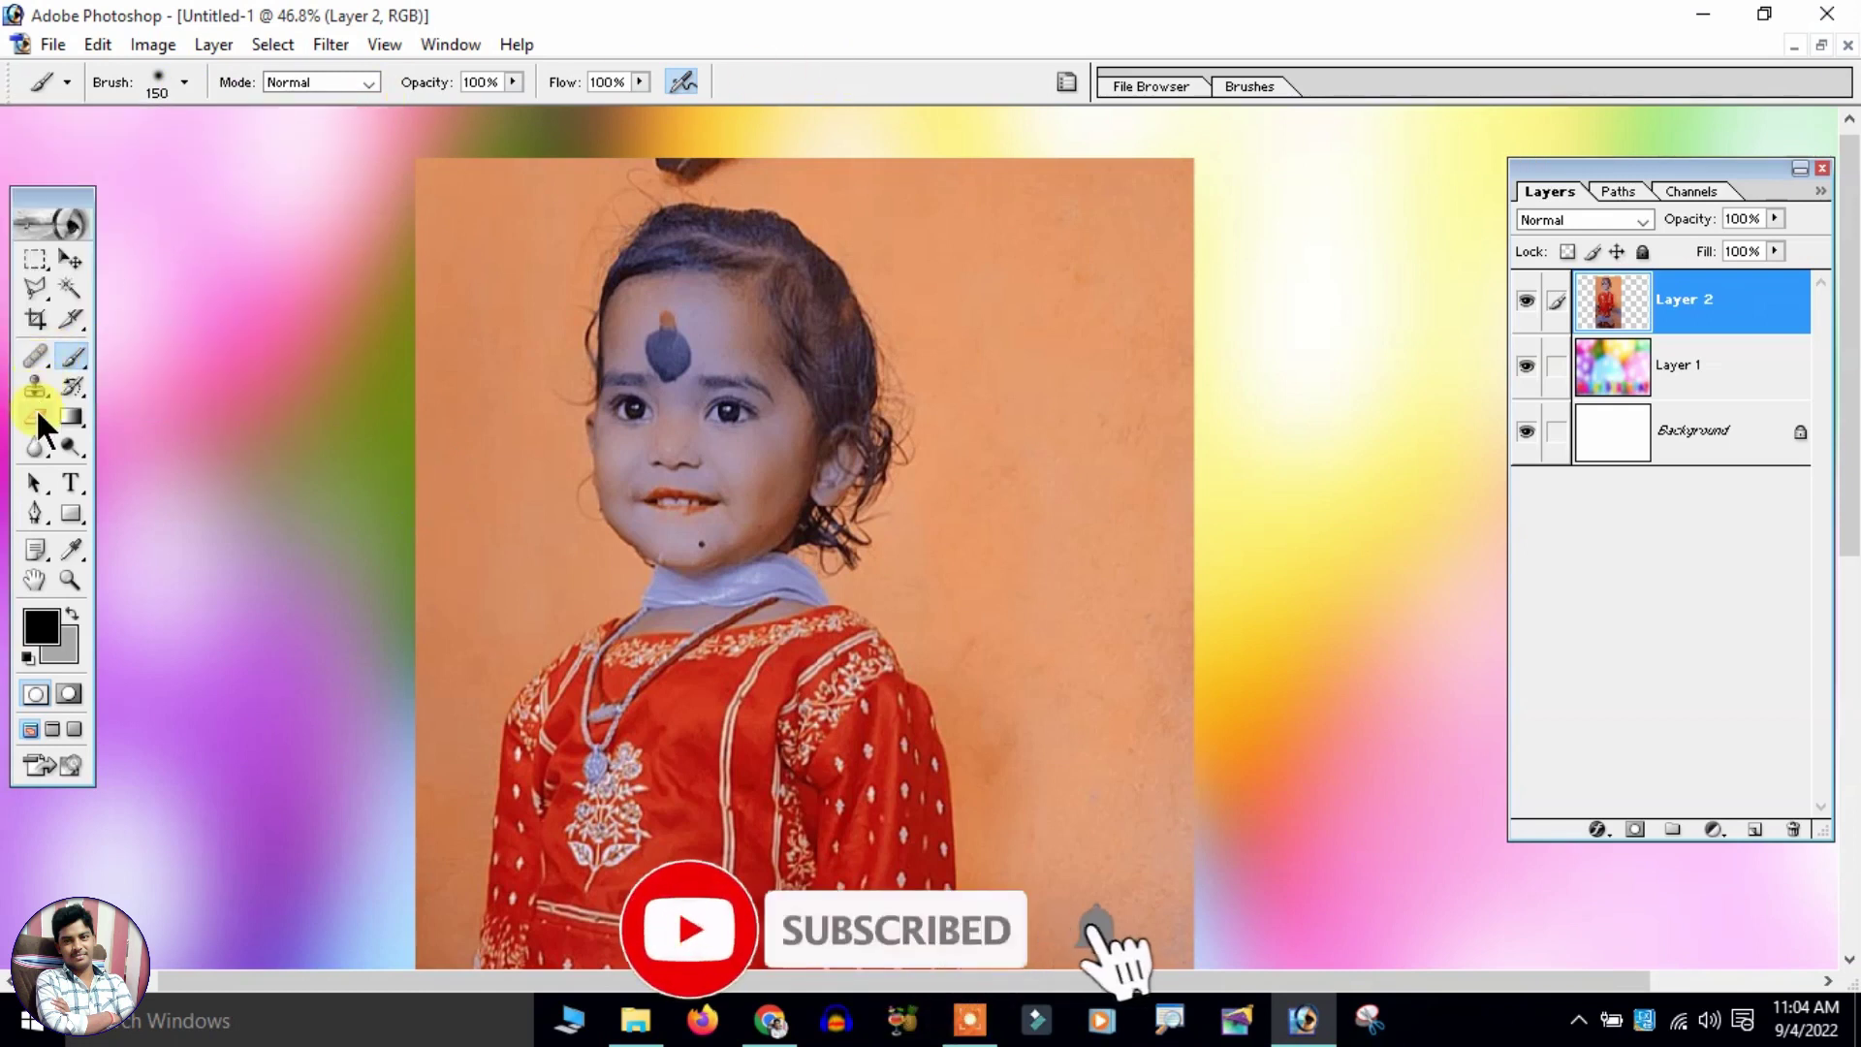
Set the Eraser to Brush mode with the 300-pixel soft brush preset
{"action": "left_click", "coordinate": [29, 421]}
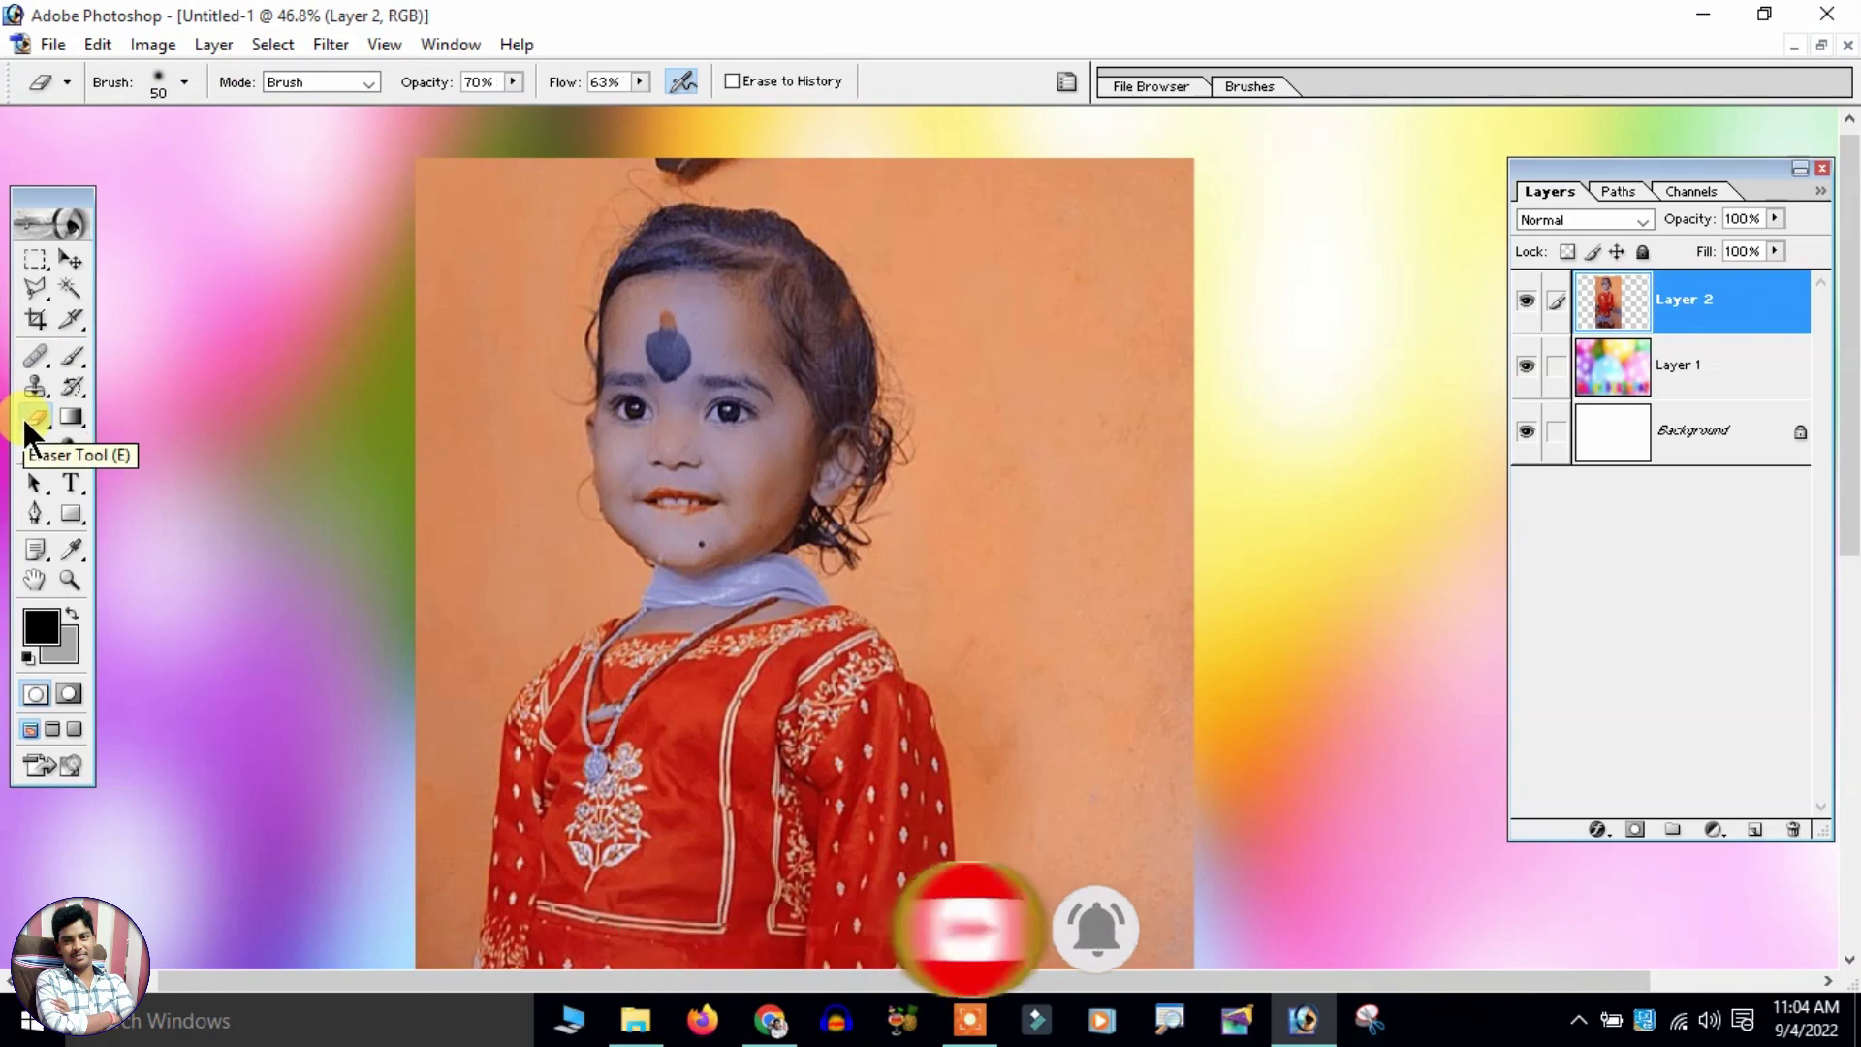
{"action": "left_click", "coordinate": [366, 81]}
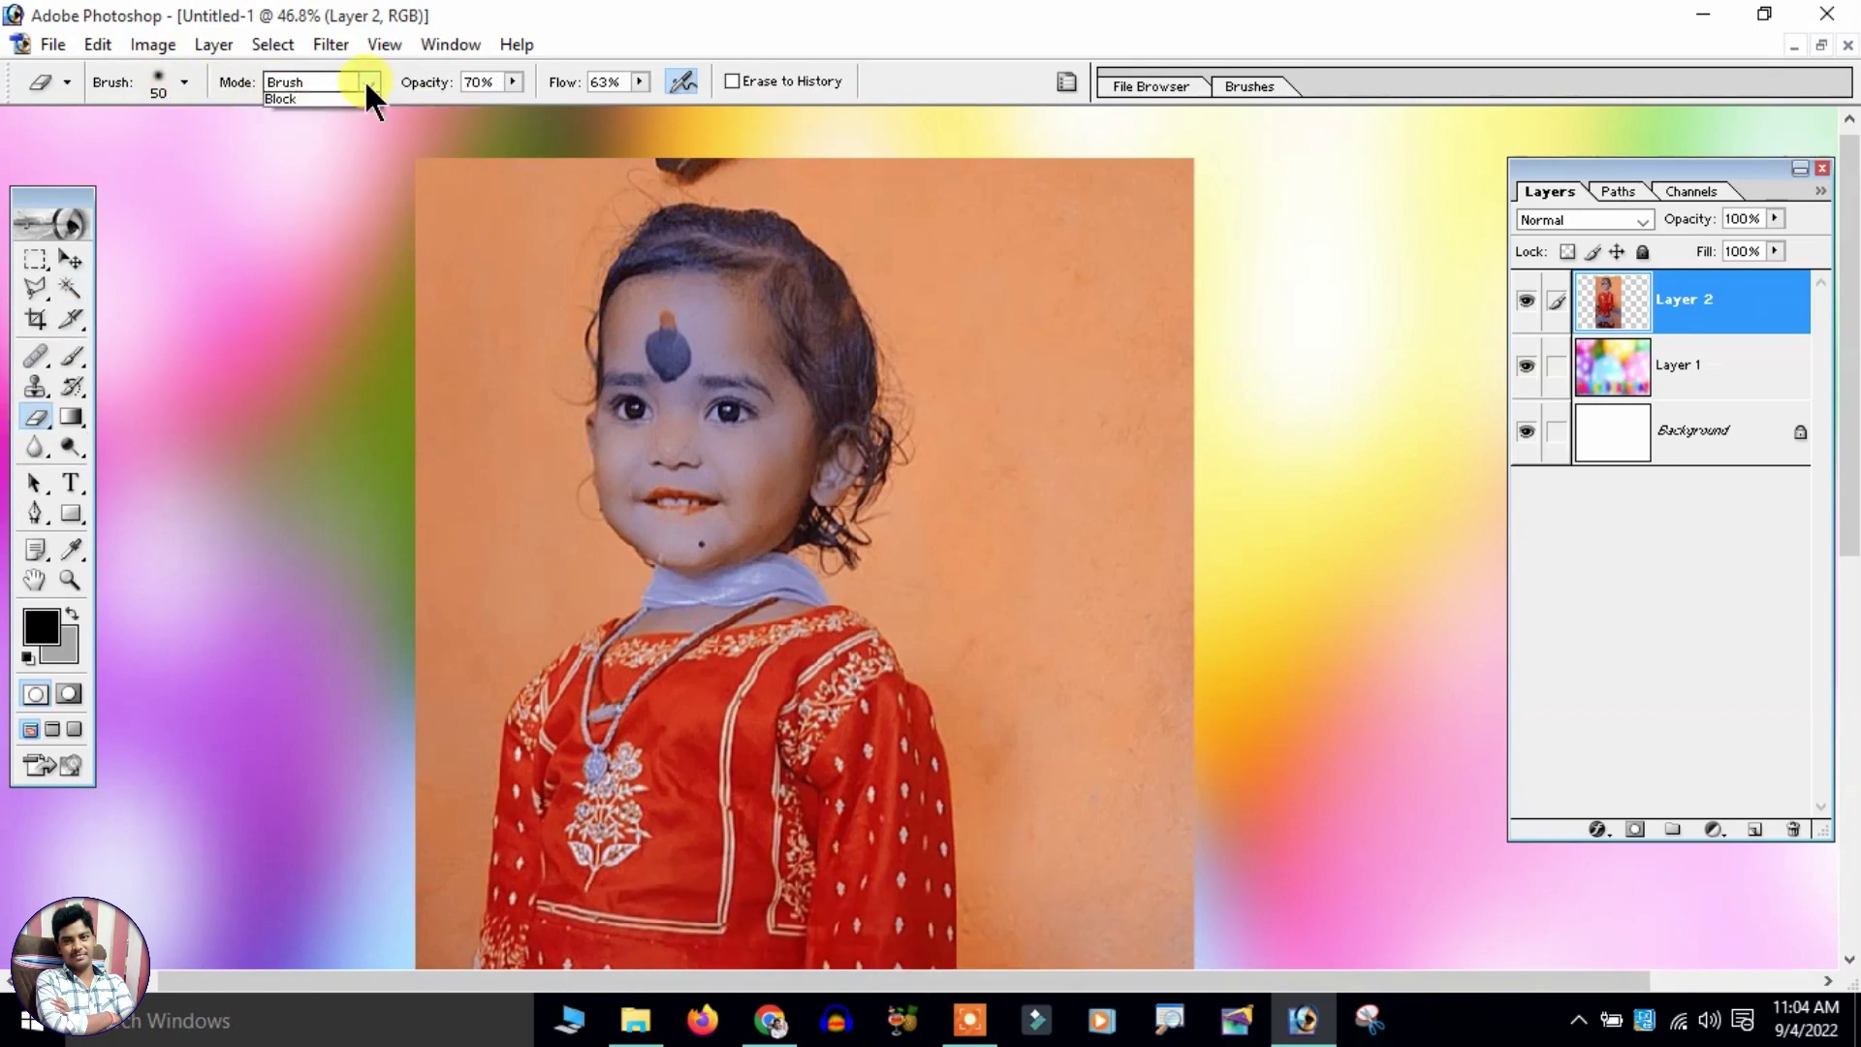
{"action": "left_click", "coordinate": [301, 105]}
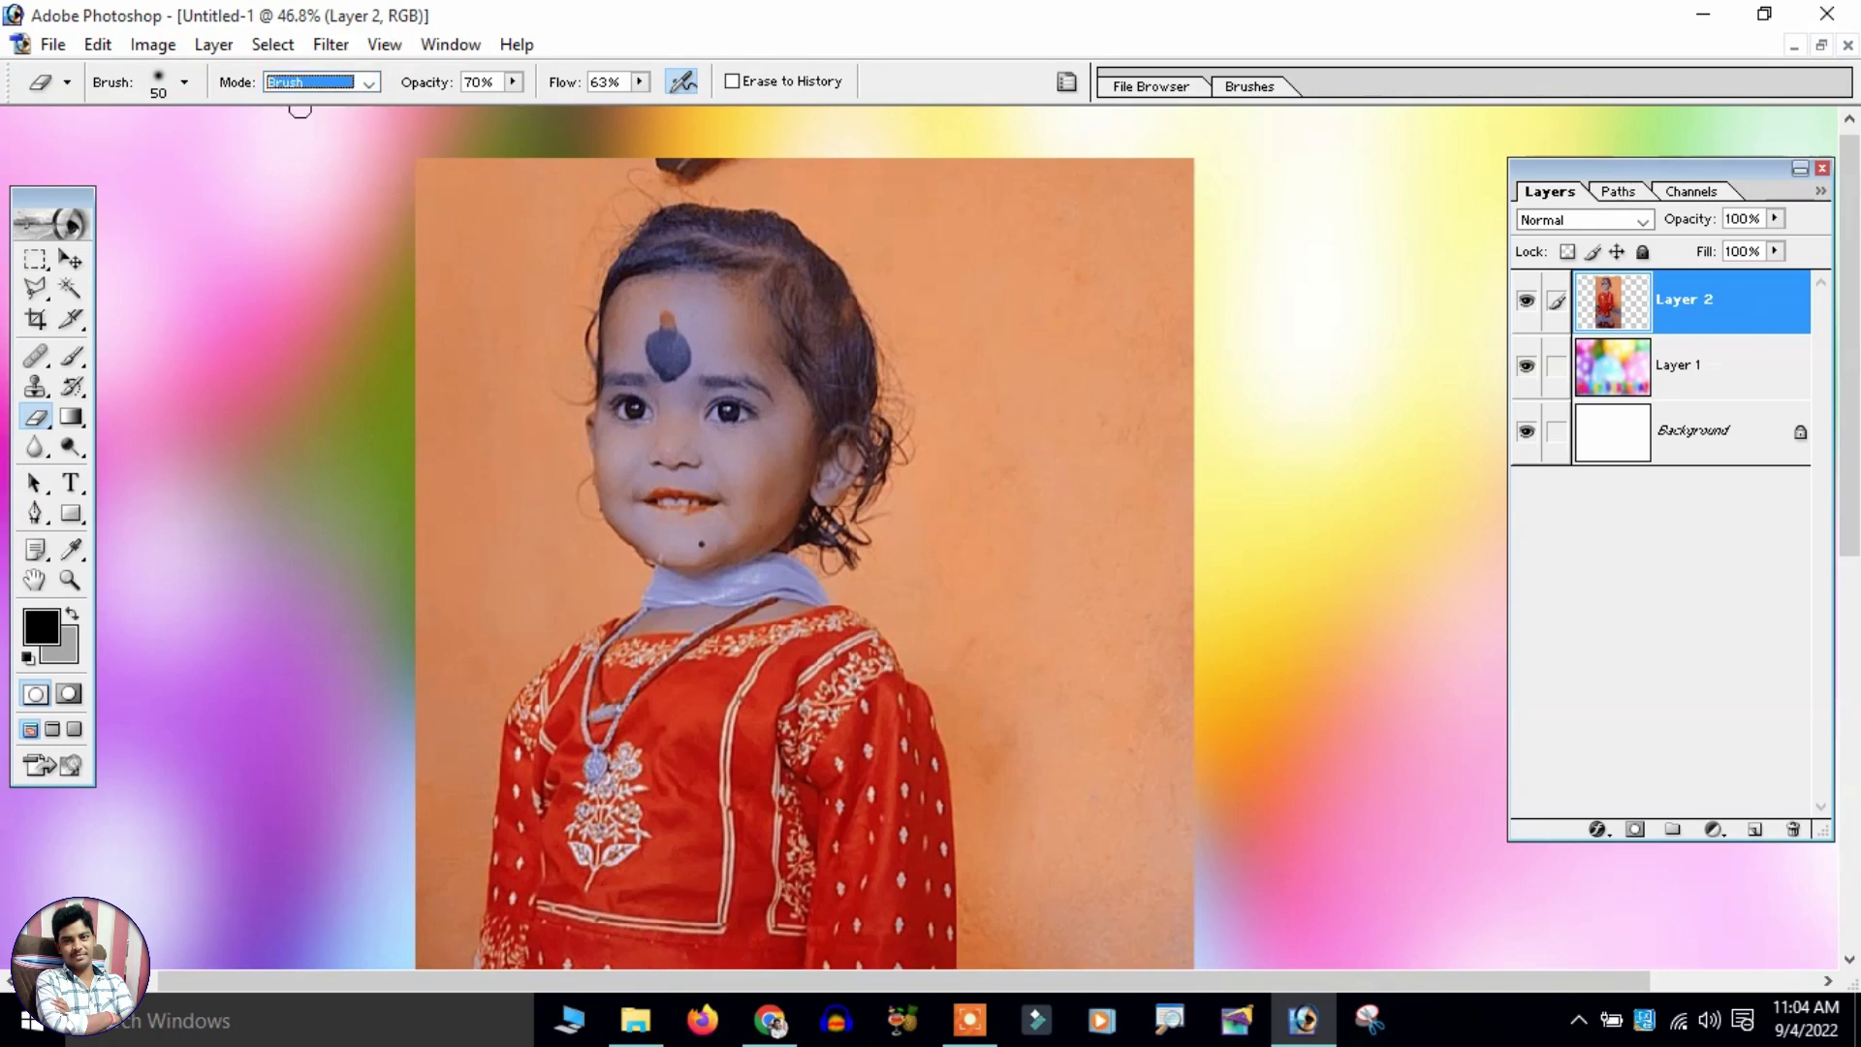
{"action": "left_click", "coordinate": [184, 82]}
{"action": "scroll", "coordinate": [107, 312], "scroll_direction": "down", "scroll_amount": 1}
{"action": "scroll", "coordinate": [121, 330], "scroll_direction": "down", "scroll_amount": 2}
{"action": "scroll", "coordinate": [121, 329], "scroll_direction": "down", "scroll_amount": 2}
{"action": "scroll", "coordinate": [304, 263], "scroll_direction": "down", "scroll_amount": 1}
{"action": "scroll", "coordinate": [301, 285], "scroll_direction": "down", "scroll_amount": 1}
{"action": "scroll", "coordinate": [304, 272], "scroll_direction": "down", "scroll_amount": 1}
{"action": "scroll", "coordinate": [304, 270], "scroll_direction": "down", "scroll_amount": 1}
{"action": "scroll", "coordinate": [302, 266], "scroll_direction": "down", "scroll_amount": 1}
{"action": "scroll", "coordinate": [136, 303], "scroll_direction": "down", "scroll_amount": 1}
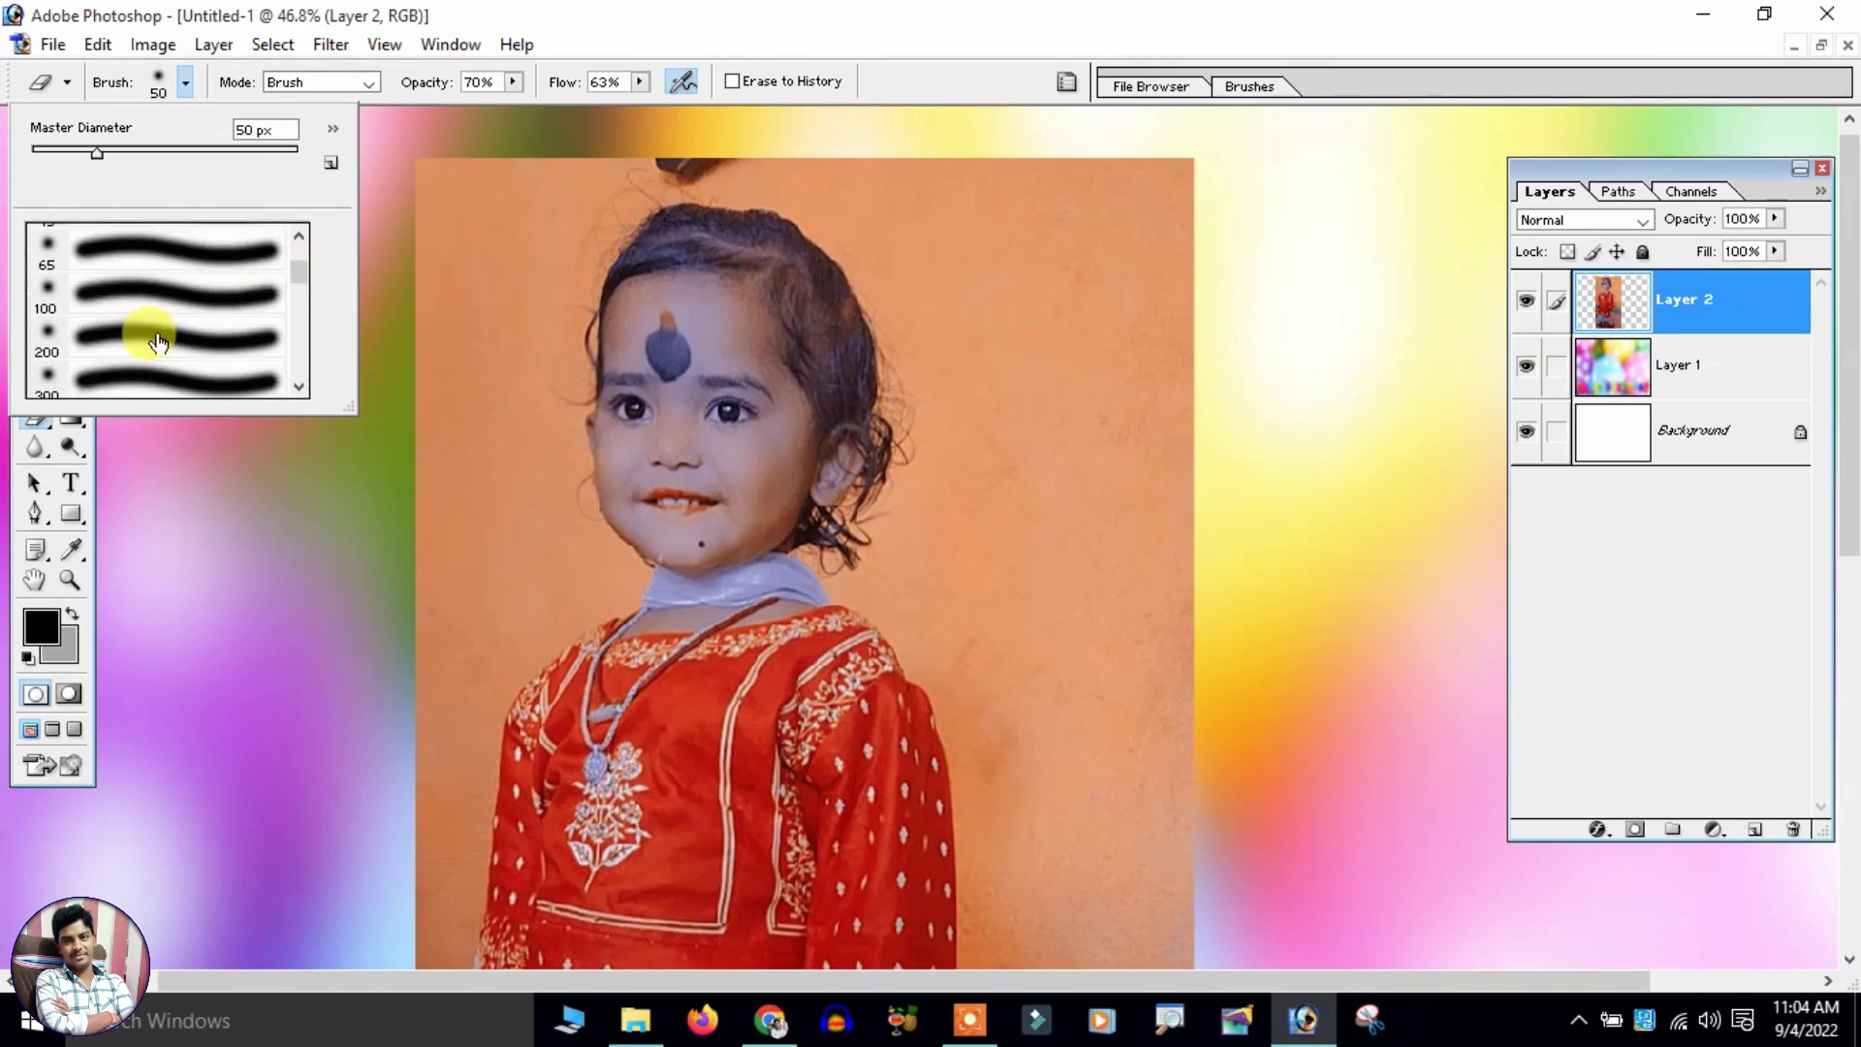
{"action": "double_click", "coordinate": [121, 368]}
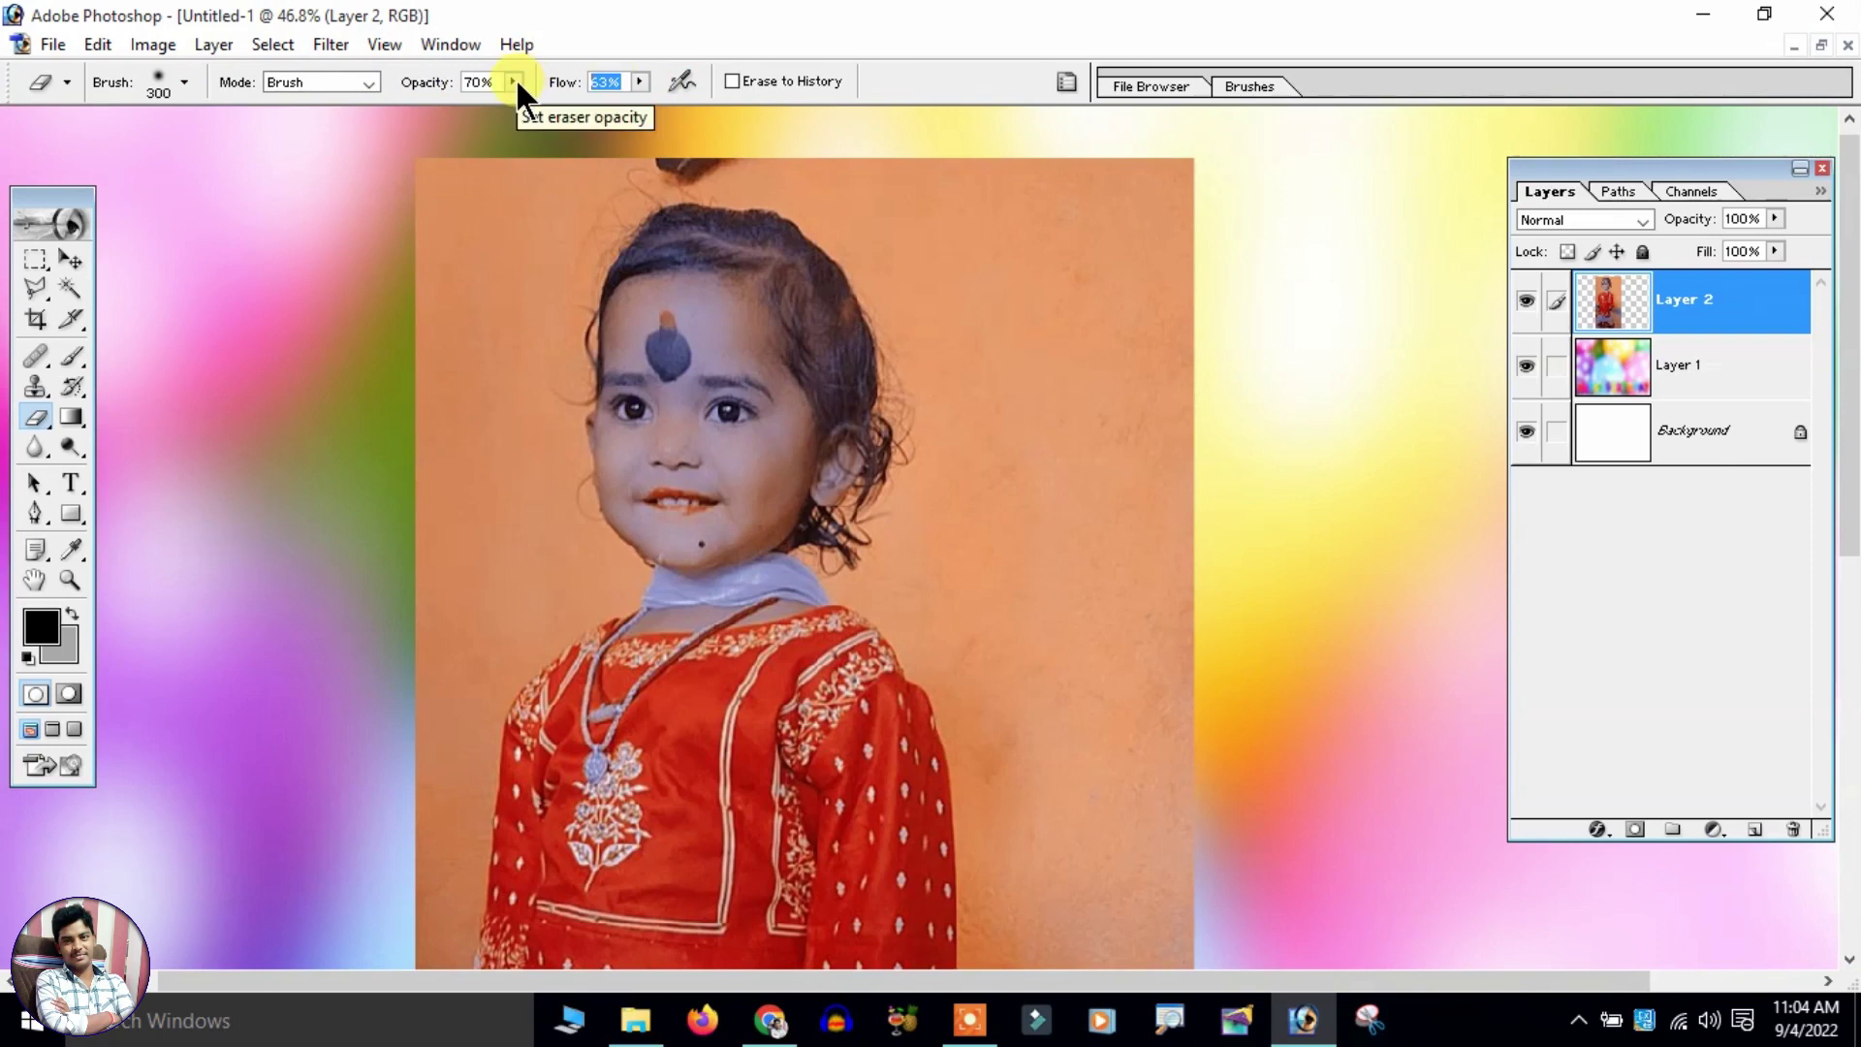
Erase the orange backdrop along the photo's top-left and left edges beside the face
{"action": "left_click_drag", "start_coordinate": [436, 208], "coordinate": [428, 254]}
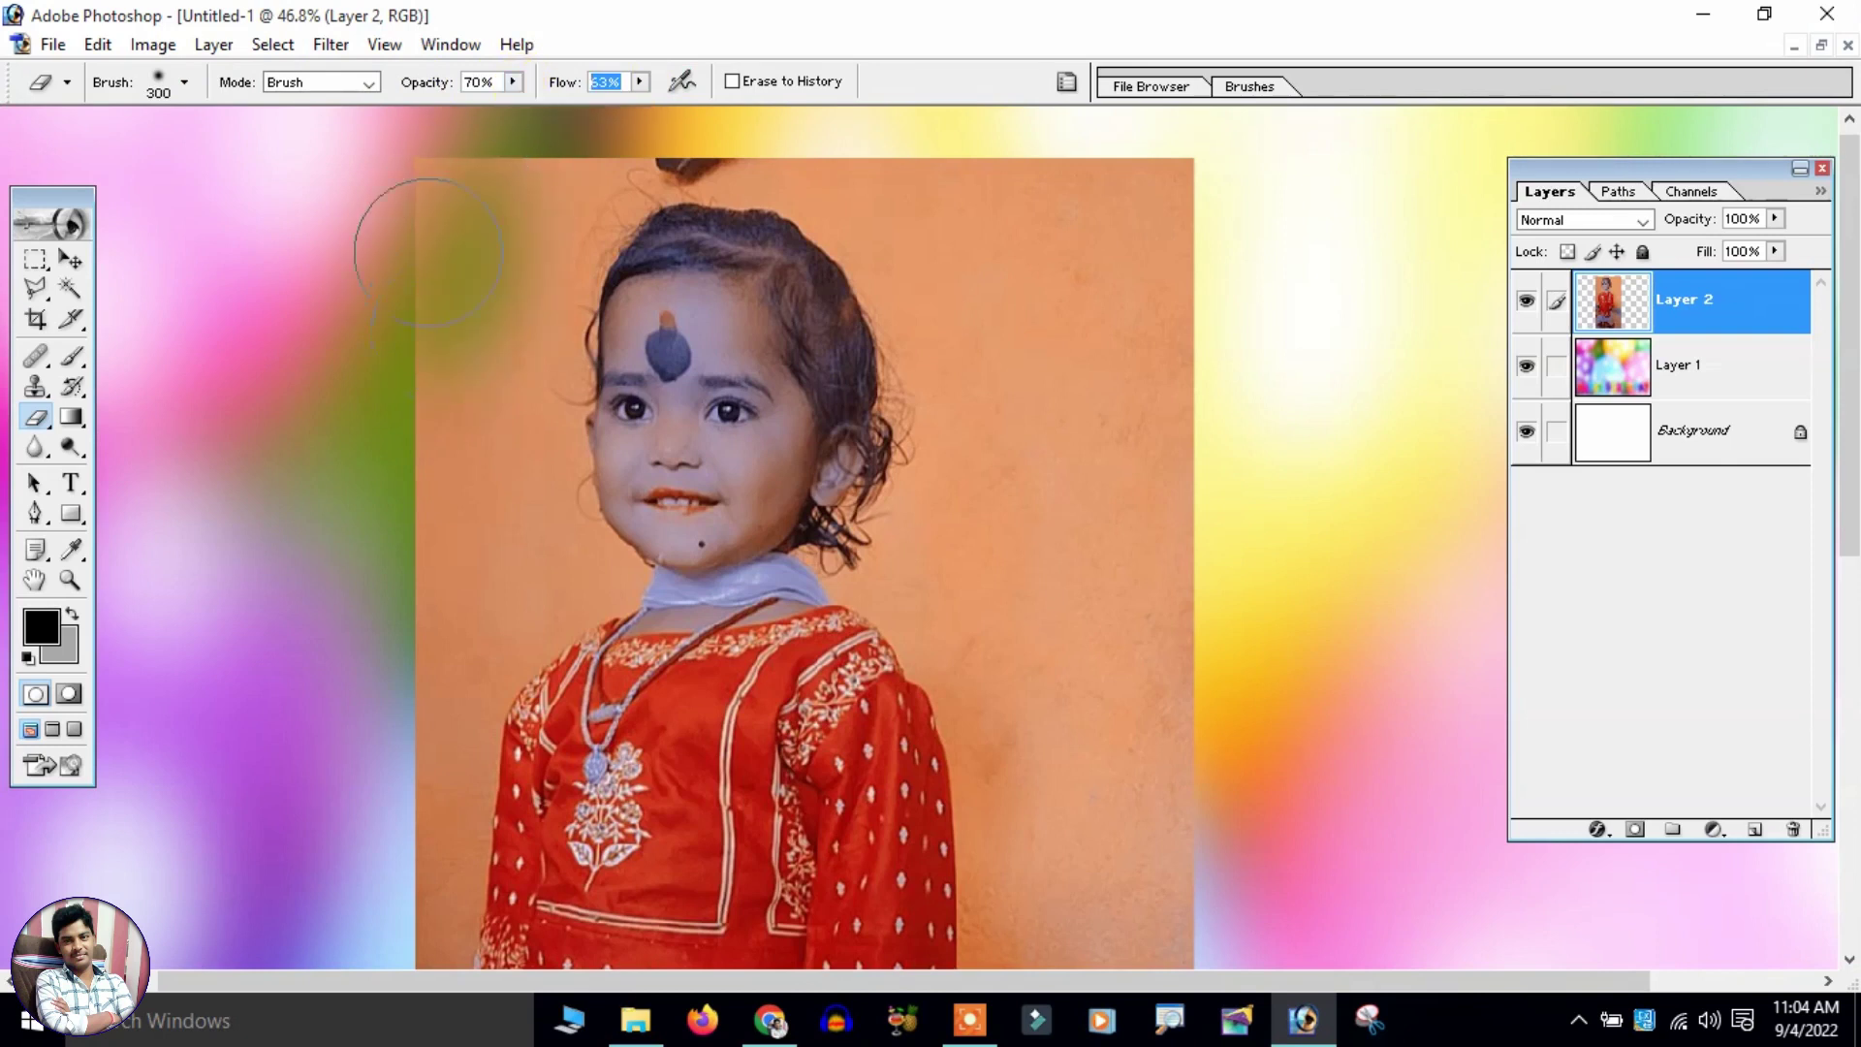
{"action": "left_click_drag", "start_coordinate": [417, 392], "coordinate": [437, 238]}
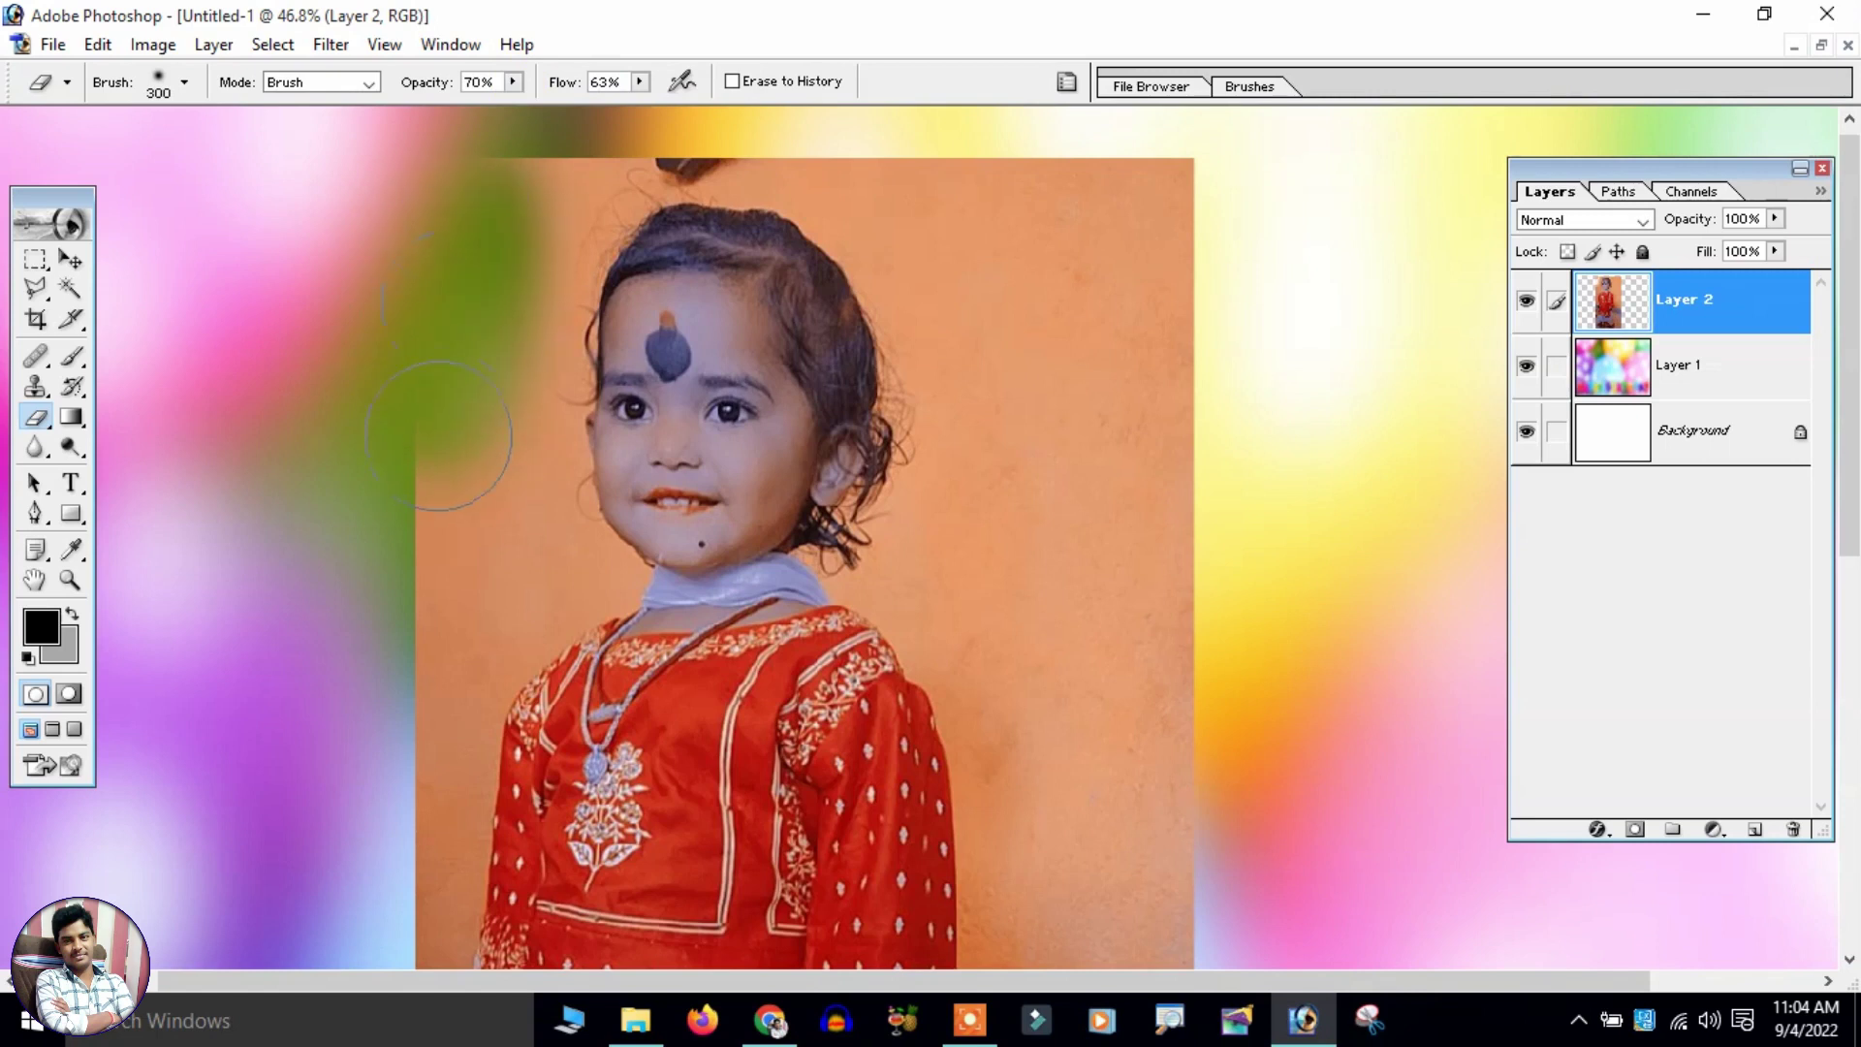
{"action": "left_click_drag", "start_coordinate": [438, 437], "coordinate": [461, 610]}
{"action": "mouse_move", "coordinate": [552, 208]}
{"action": "left_mouse_down"}
{"action": "mouse_move", "coordinate": [653, 181]}
{"action": "mouse_move", "coordinate": [565, 170]}
{"action": "mouse_move", "coordinate": [465, 268]}
{"action": "left_mouse_up"}
{"action": "left_click_drag", "start_coordinate": [496, 347], "coordinate": [534, 517]}
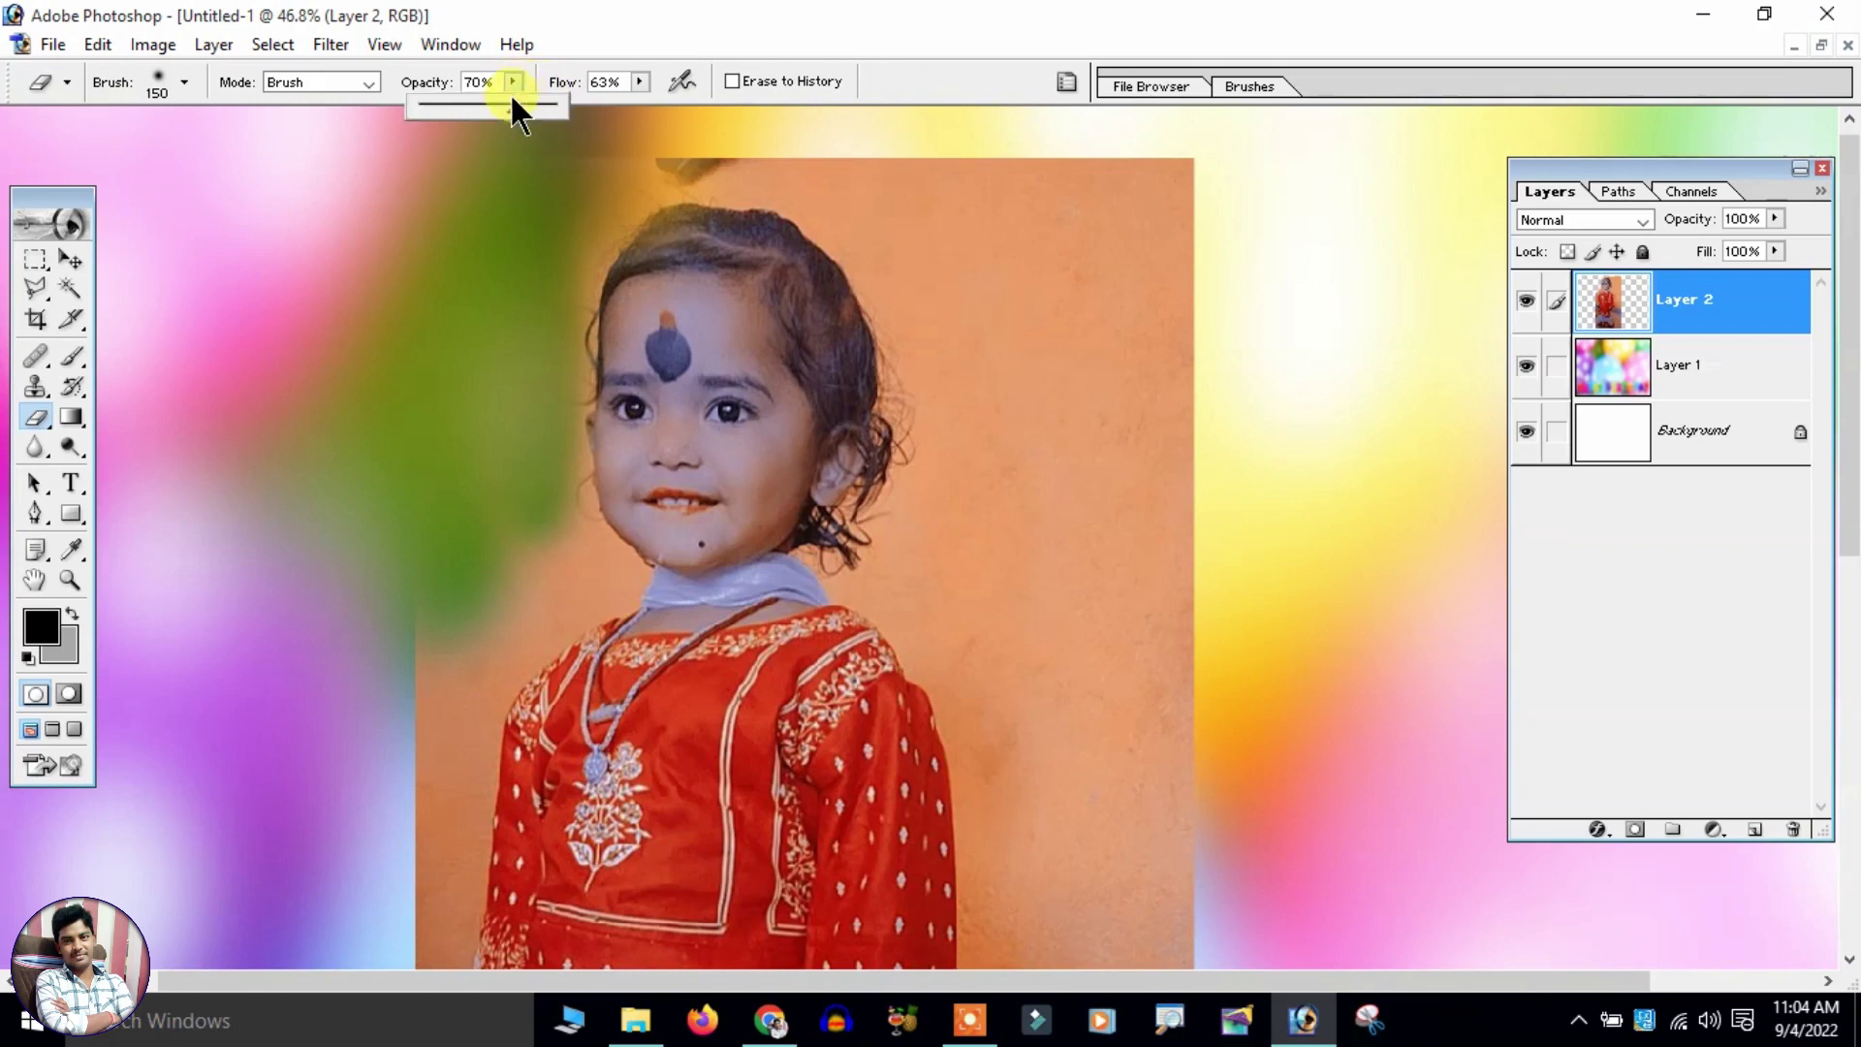
Raise eraser opacity to 78% and flow to 79%, then erase backdrop around head and dress
{"action": "left_click_drag", "start_coordinate": [516, 102], "coordinate": [527, 106]}
{"action": "left_click_drag", "start_coordinate": [642, 82], "coordinate": [661, 101]}
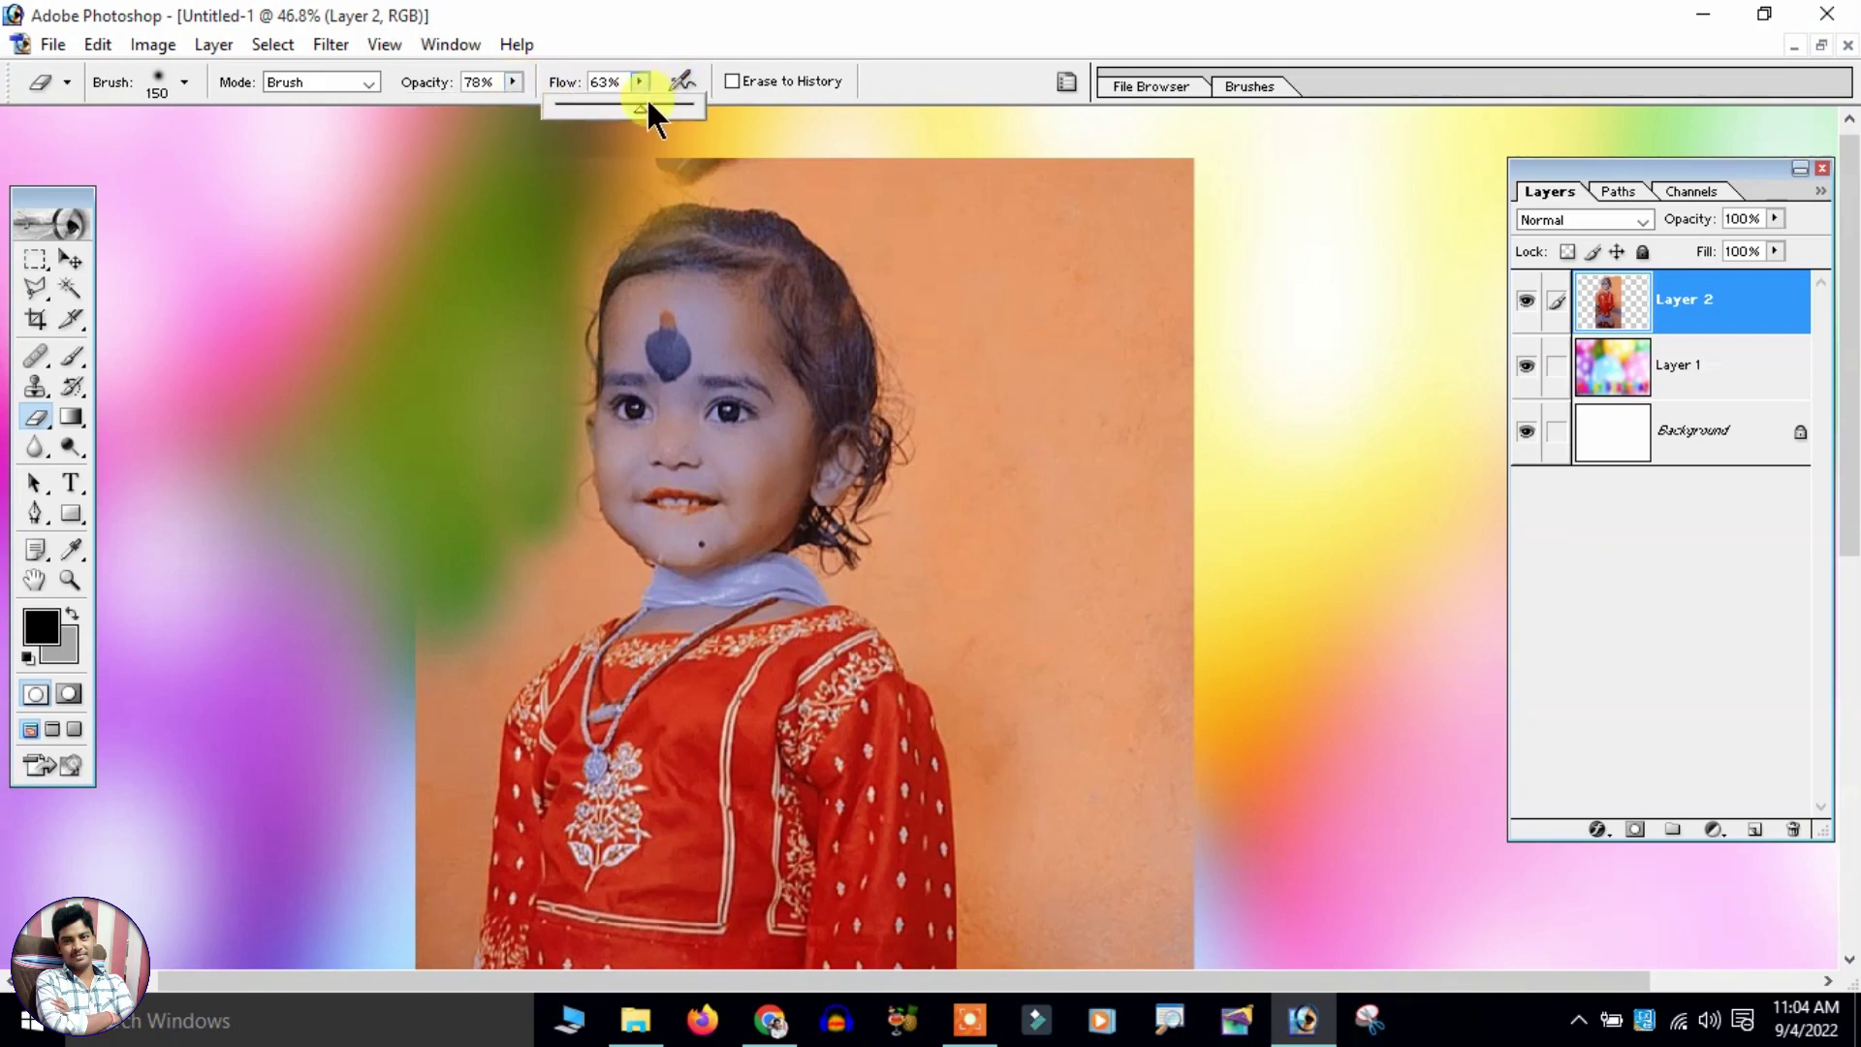
{"action": "key", "text": "bracketright"}
{"action": "key", "text": "bracketright"}
{"action": "mouse_move", "coordinate": [969, 291]}
{"action": "left_mouse_down"}
{"action": "mouse_move", "coordinate": [875, 198]}
{"action": "mouse_move", "coordinate": [989, 665]}
{"action": "left_mouse_up"}
{"action": "key", "text": "bracketleft"}
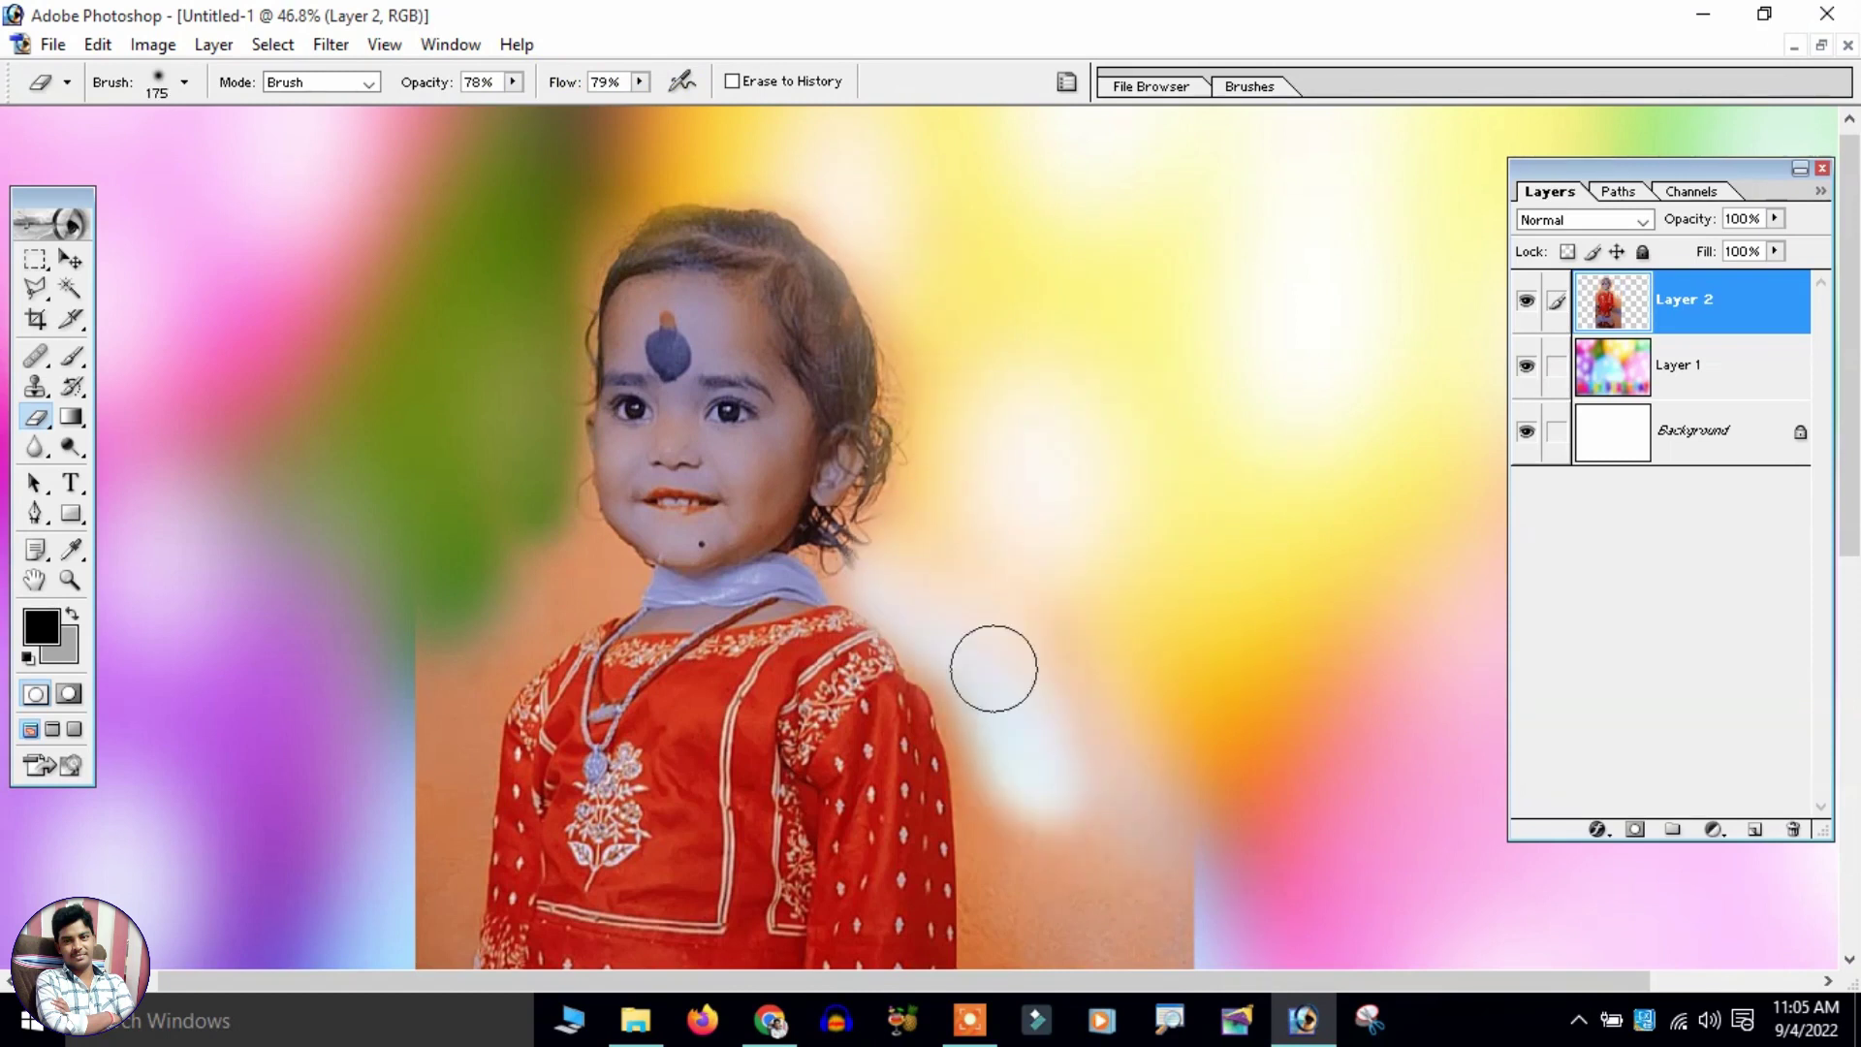
{"action": "scroll", "coordinate": [988, 665], "scroll_direction": "down", "scroll_amount": 5}
{"action": "left_click_drag", "start_coordinate": [1022, 355], "coordinate": [1134, 540]}
{"action": "scroll", "coordinate": [1134, 540], "scroll_direction": "down", "scroll_amount": 5}
{"action": "scroll", "coordinate": [969, 485], "scroll_direction": "up", "scroll_amount": 2}
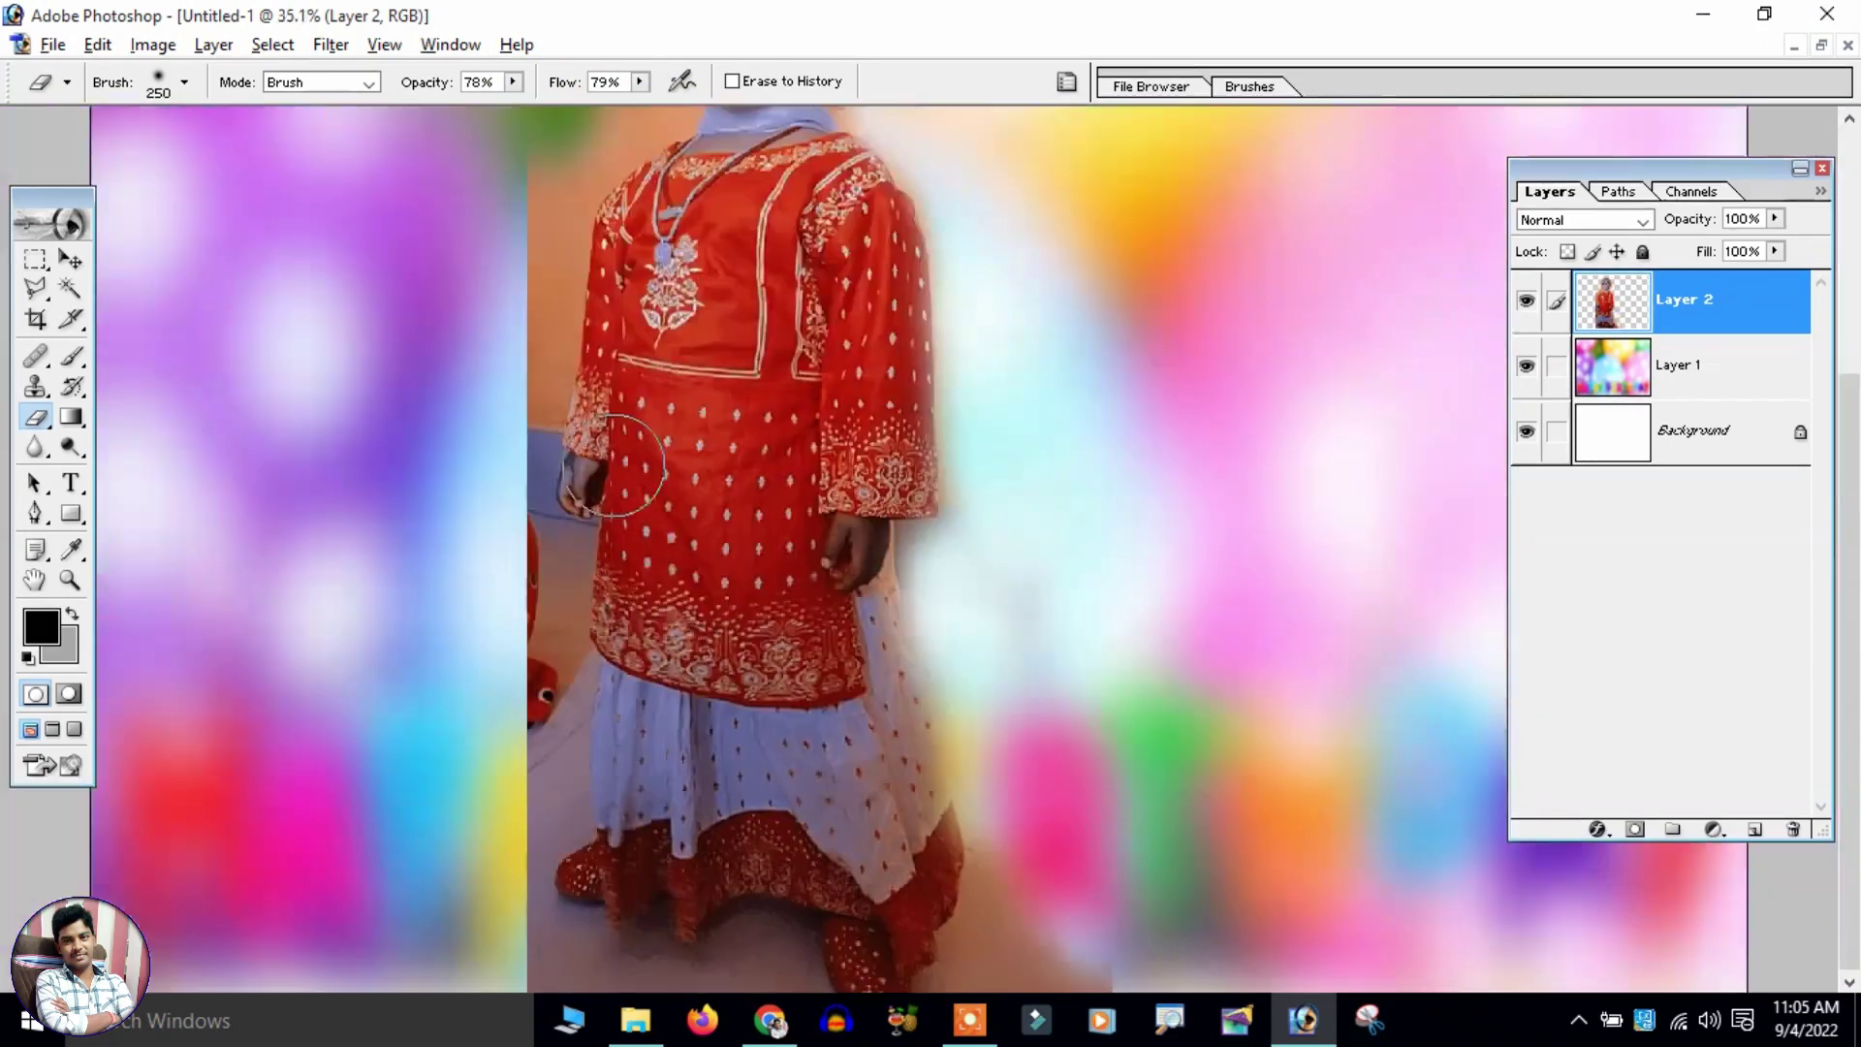
{"action": "scroll", "coordinate": [853, 460], "scroll_direction": "up", "scroll_amount": 5}
{"action": "key", "text": "bracketright"}
{"action": "key", "text": "bracketright"}
{"action": "scroll", "coordinate": [804, 388], "scroll_direction": "down", "scroll_amount": 3}
{"action": "scroll", "coordinate": [625, 396], "scroll_direction": "down", "scroll_amount": 3}
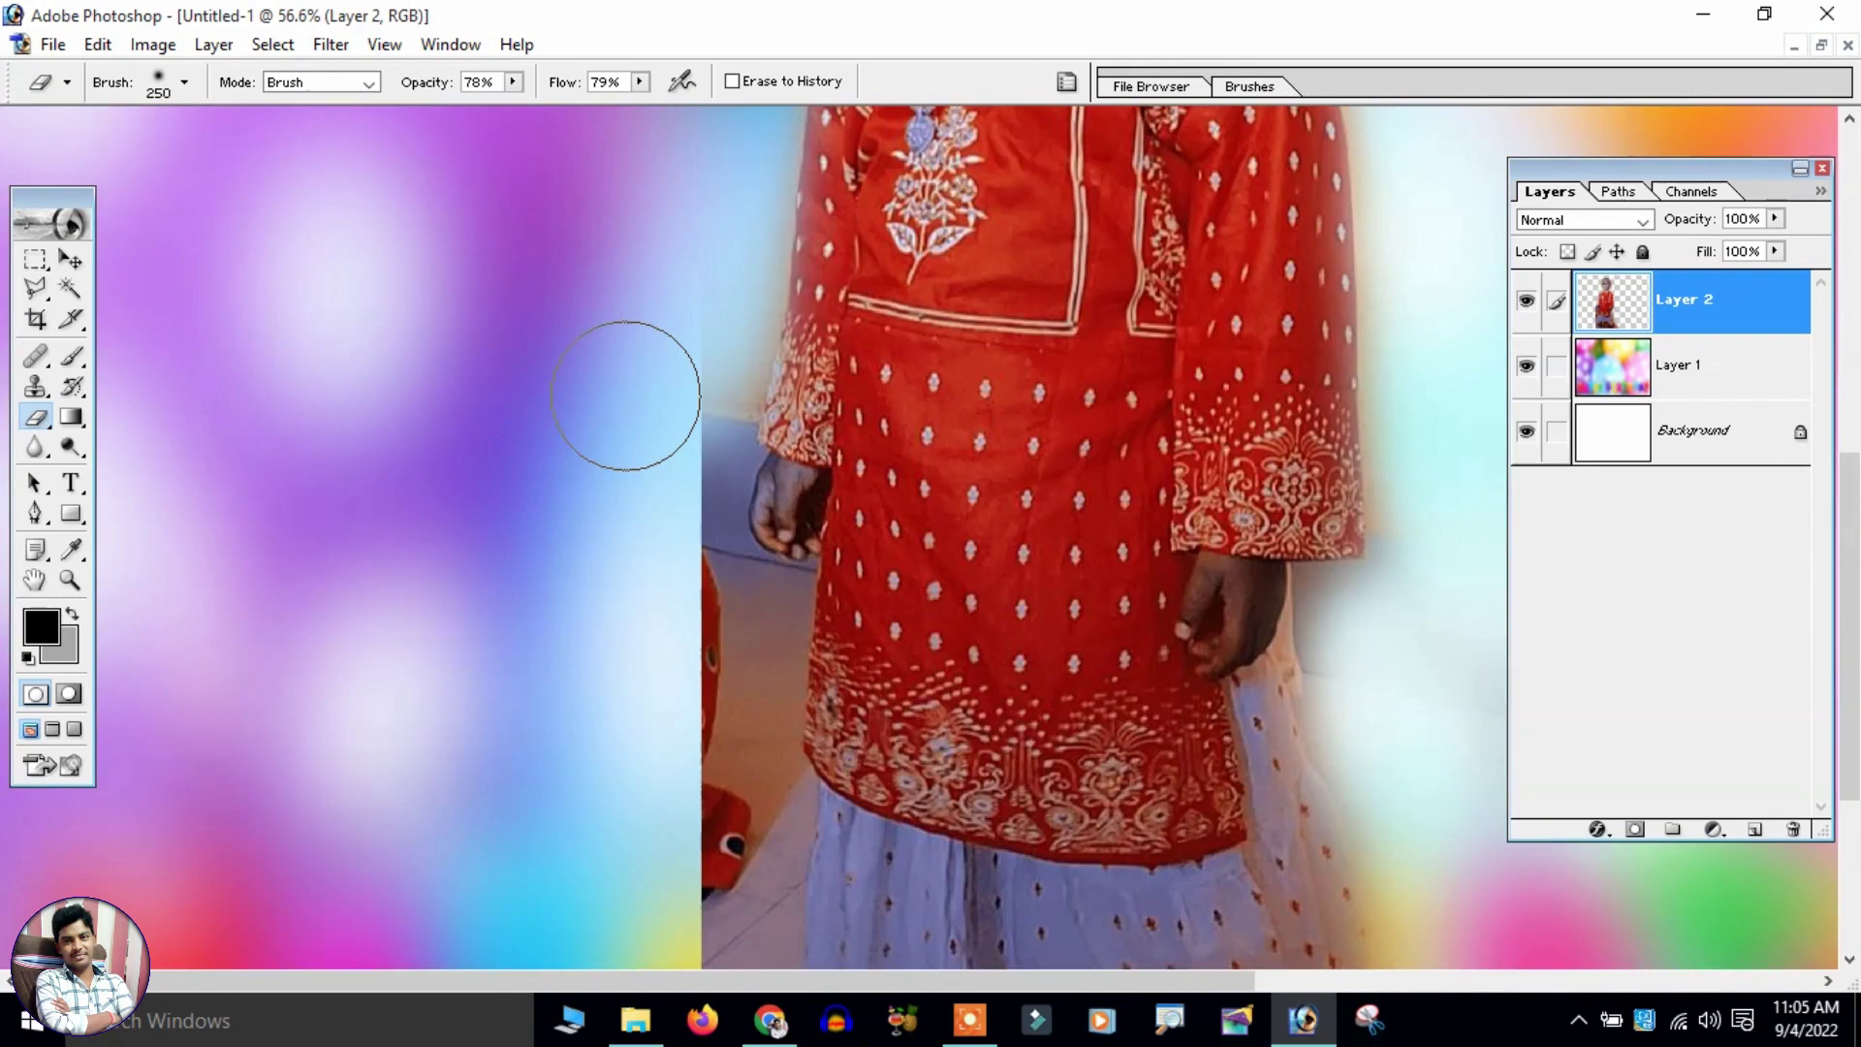
{"action": "mouse_move", "coordinate": [623, 327]}
{"action": "left_mouse_down"}
{"action": "mouse_move", "coordinate": [653, 614]}
{"action": "mouse_move", "coordinate": [689, 663]}
{"action": "mouse_move", "coordinate": [727, 644]}
{"action": "left_mouse_up"}
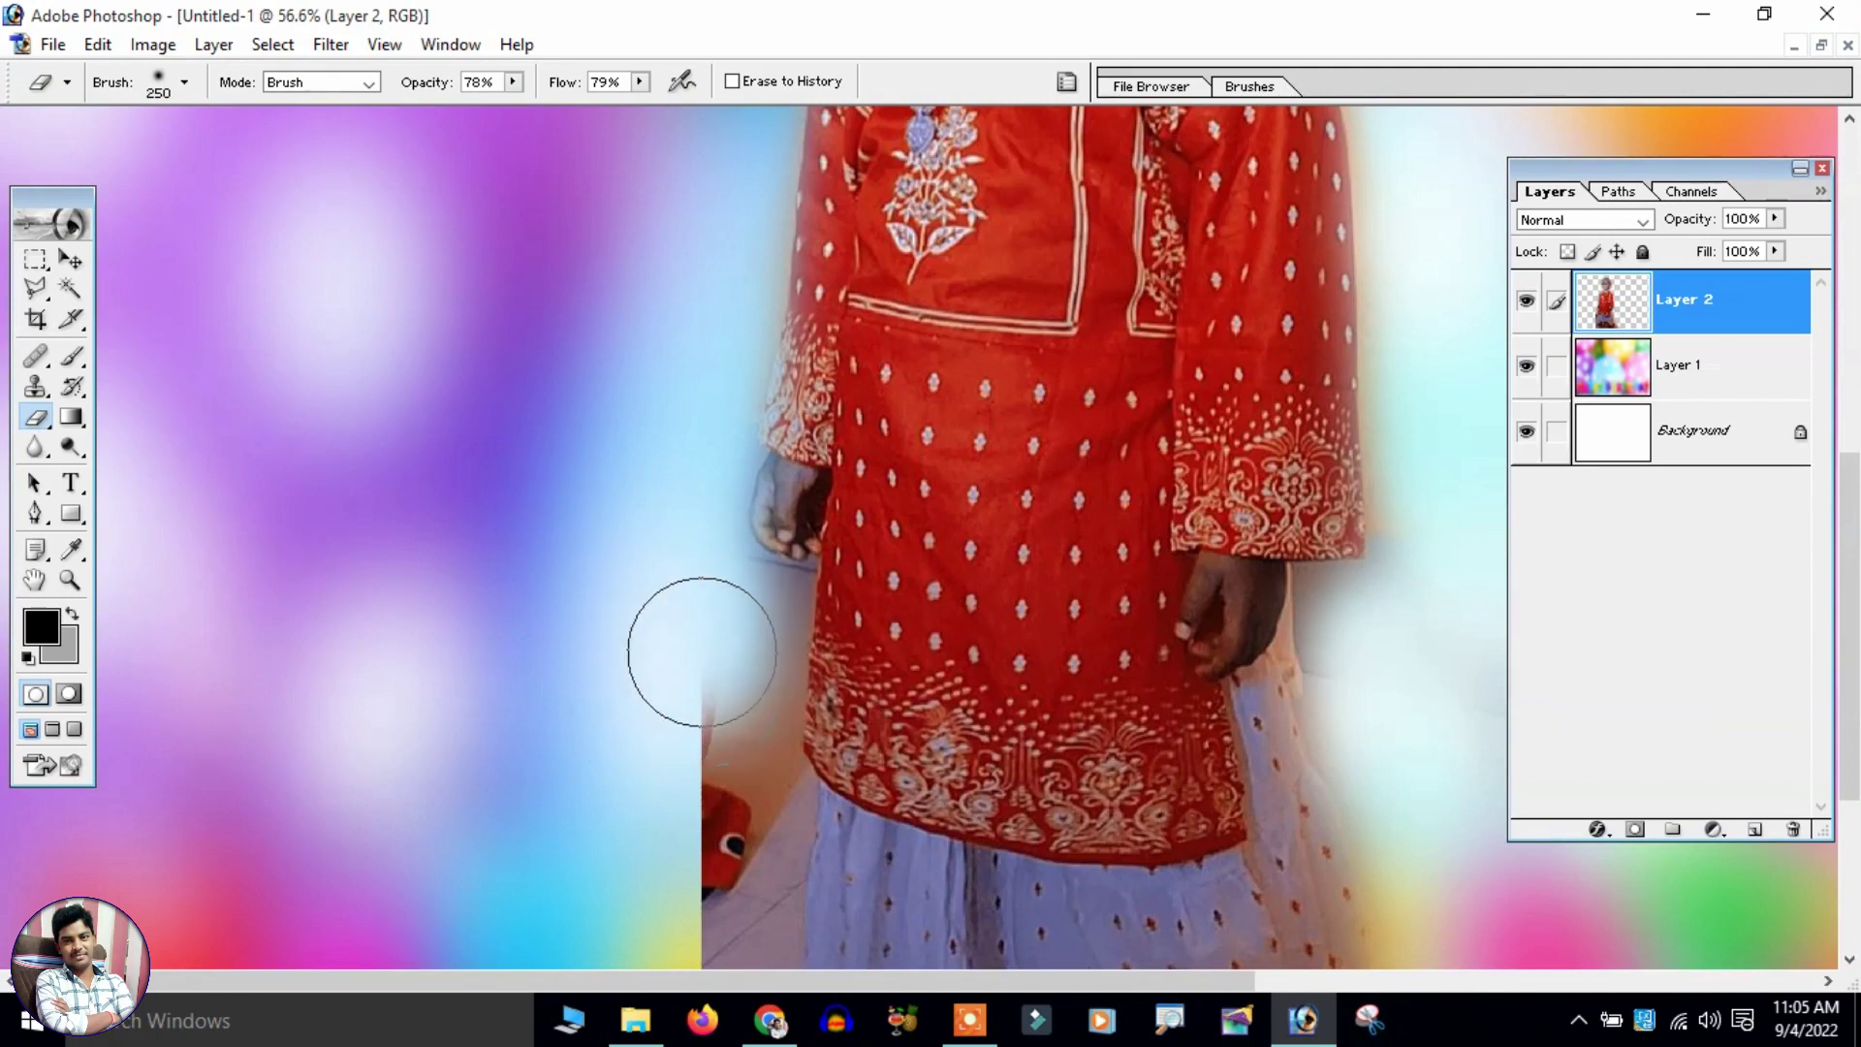
{"action": "mouse_move", "coordinate": [716, 707]}
{"action": "left_mouse_down"}
{"action": "mouse_move", "coordinate": [716, 514]}
{"action": "mouse_move", "coordinate": [699, 730]}
{"action": "left_mouse_up"}
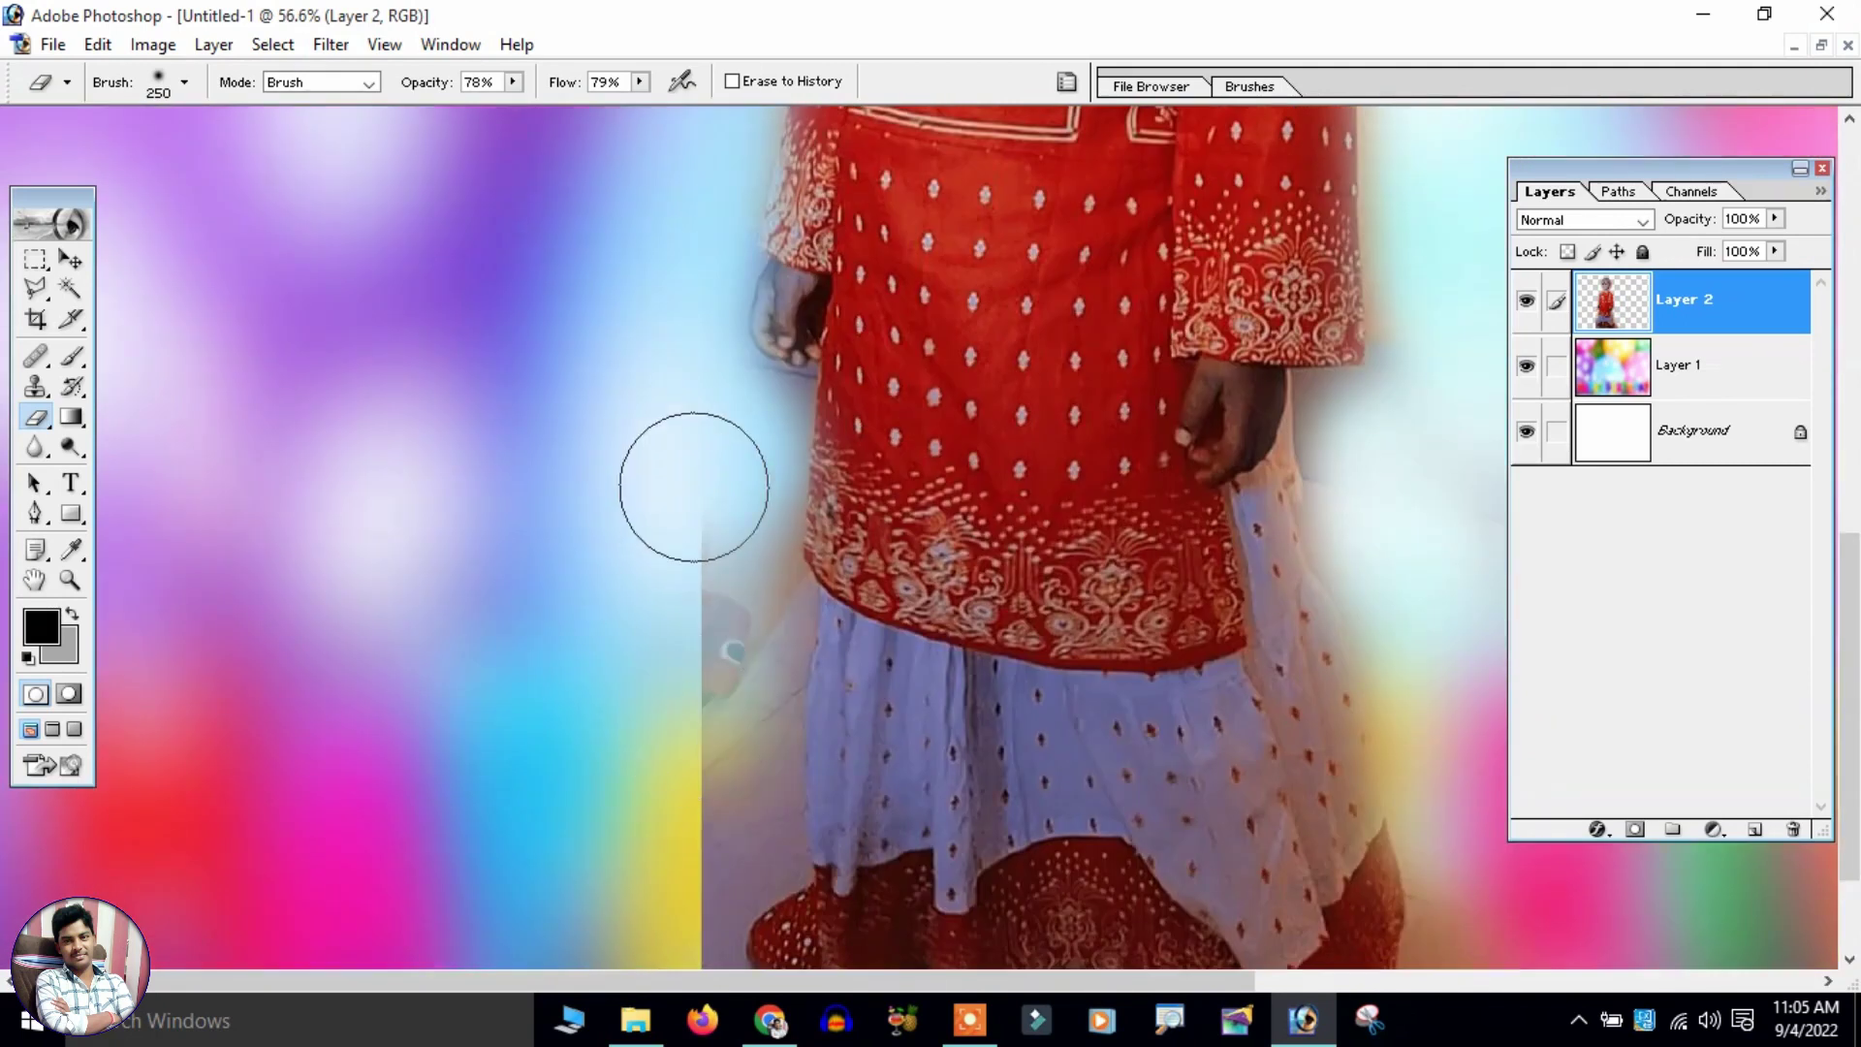
Erase the backdrop left of the skirt and move the child toward the poster's right
{"action": "key", "text": "ctrl+minus"}
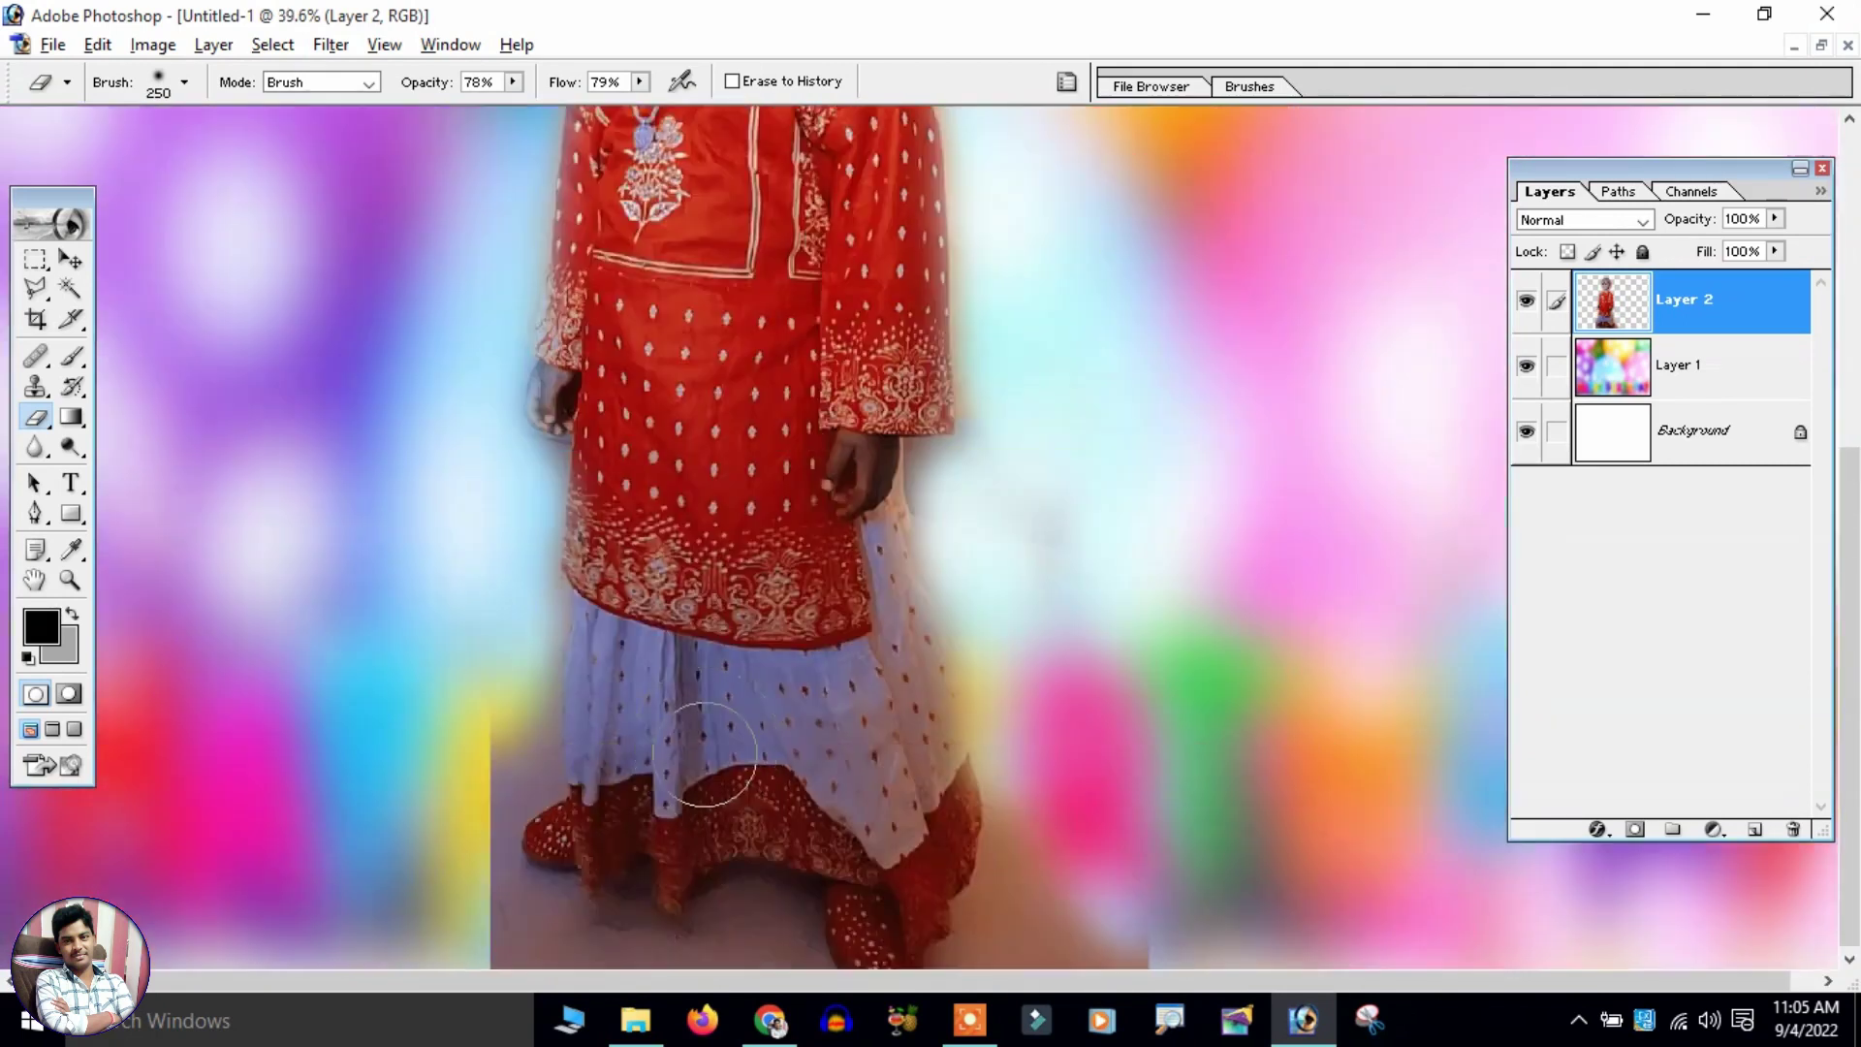
{"action": "key", "text": "ctrl+minus"}
{"action": "mouse_move", "coordinate": [556, 813]}
{"action": "left_mouse_down"}
{"action": "mouse_move", "coordinate": [560, 871]}
{"action": "mouse_move", "coordinate": [602, 789]}
{"action": "mouse_move", "coordinate": [588, 881]}
{"action": "mouse_move", "coordinate": [1257, 916]}
{"action": "left_mouse_up"}
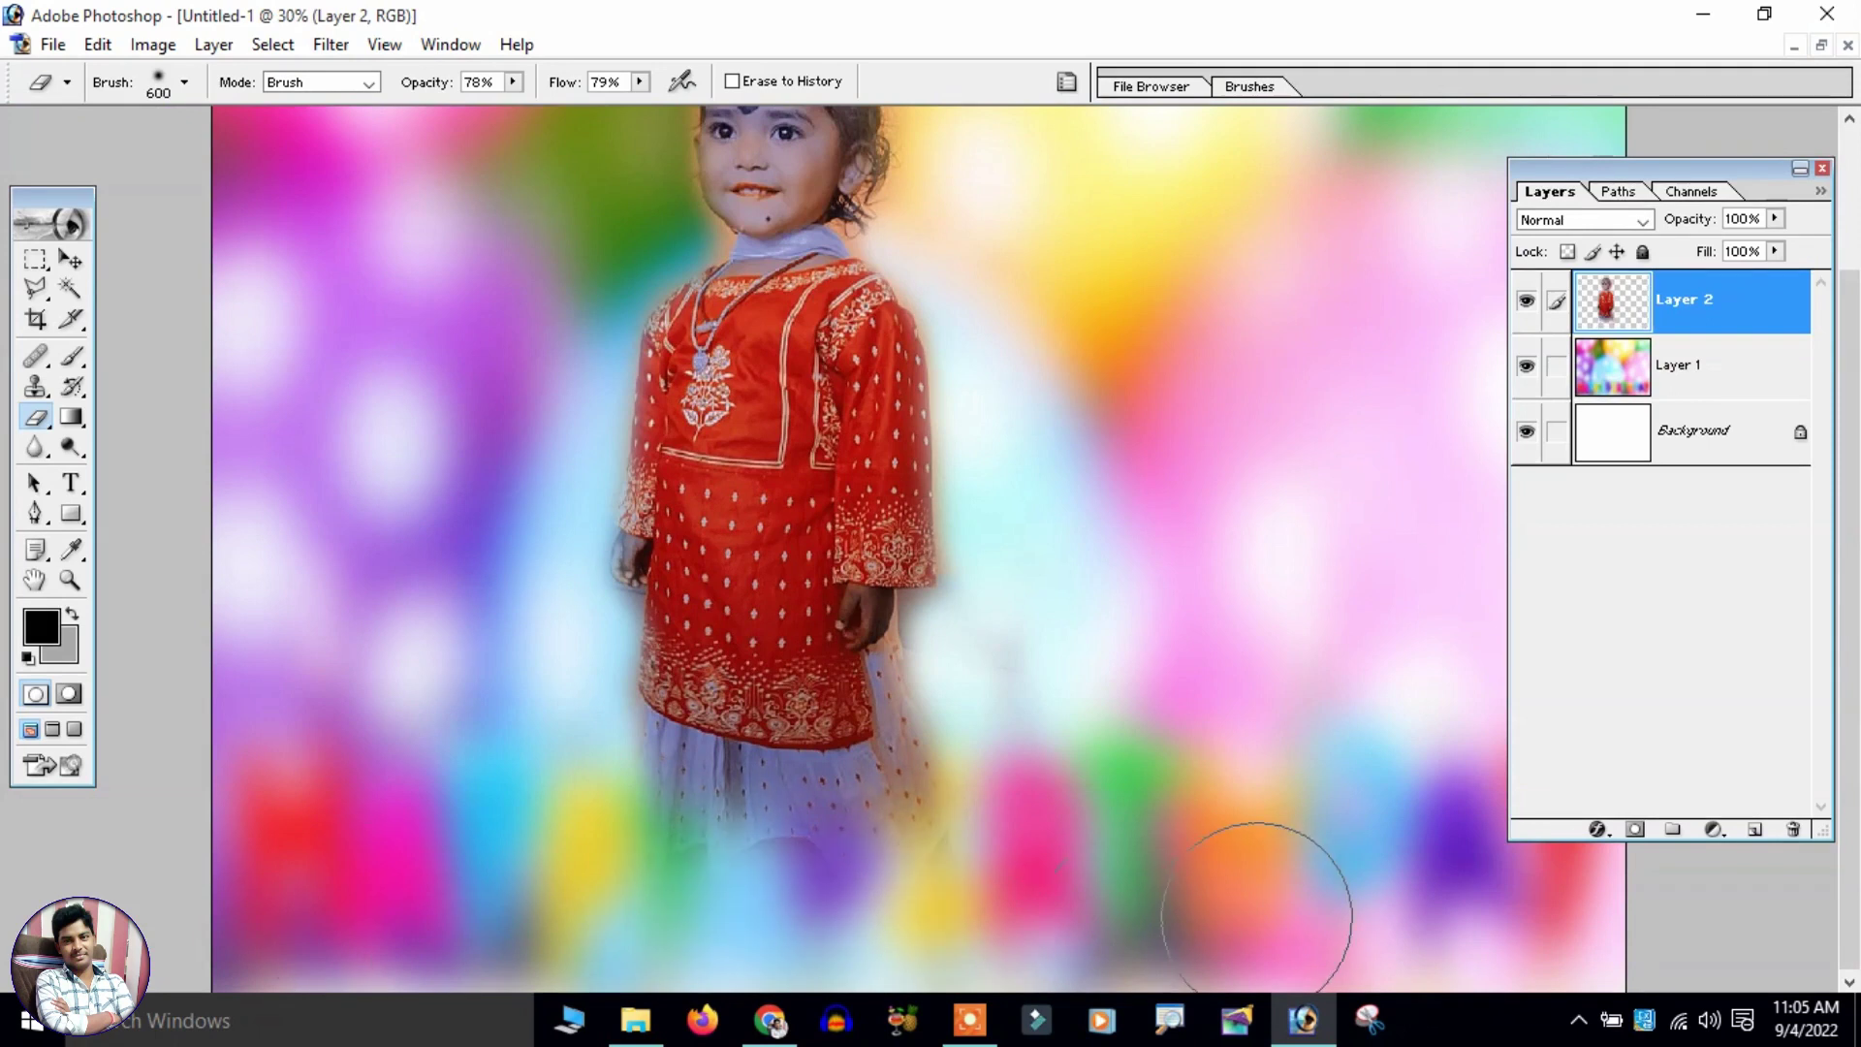
{"action": "key", "text": "ctrl+0"}
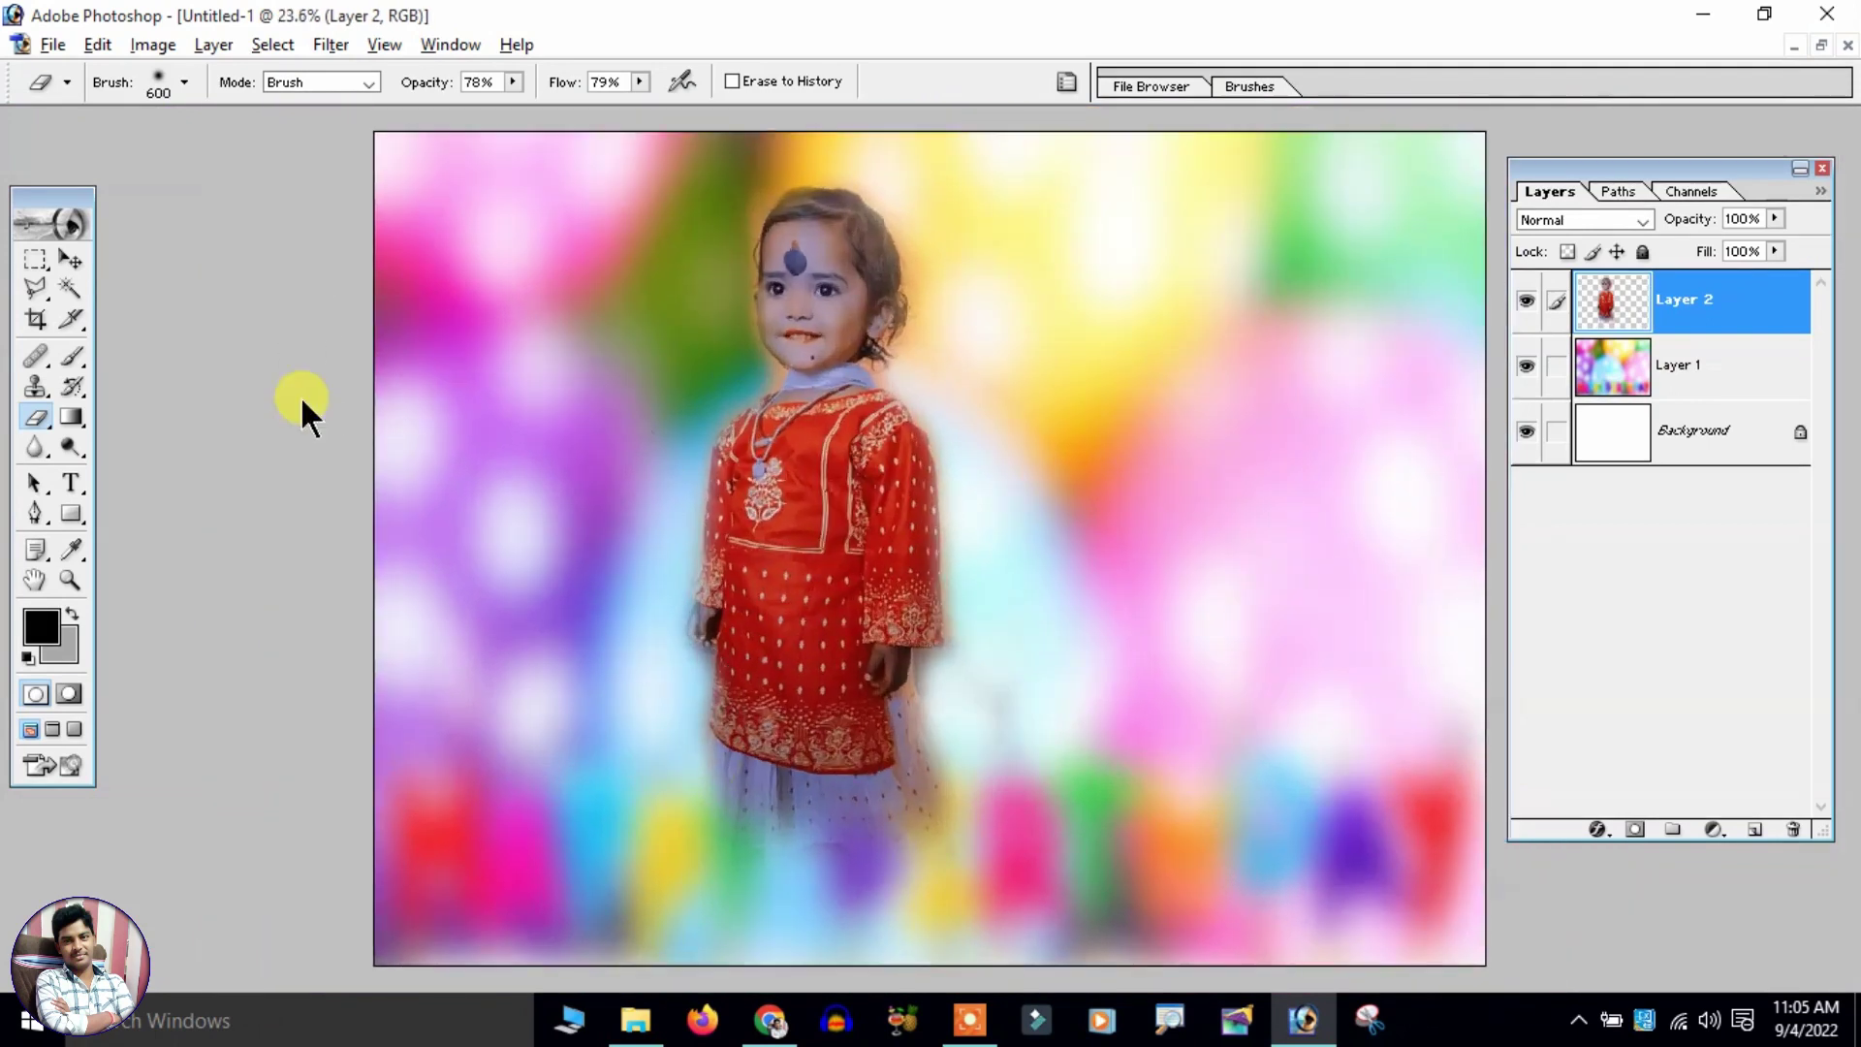
{"action": "left_click", "coordinate": [70, 258]}
{"action": "left_click_drag", "start_coordinate": [811, 539], "coordinate": [1197, 523]}
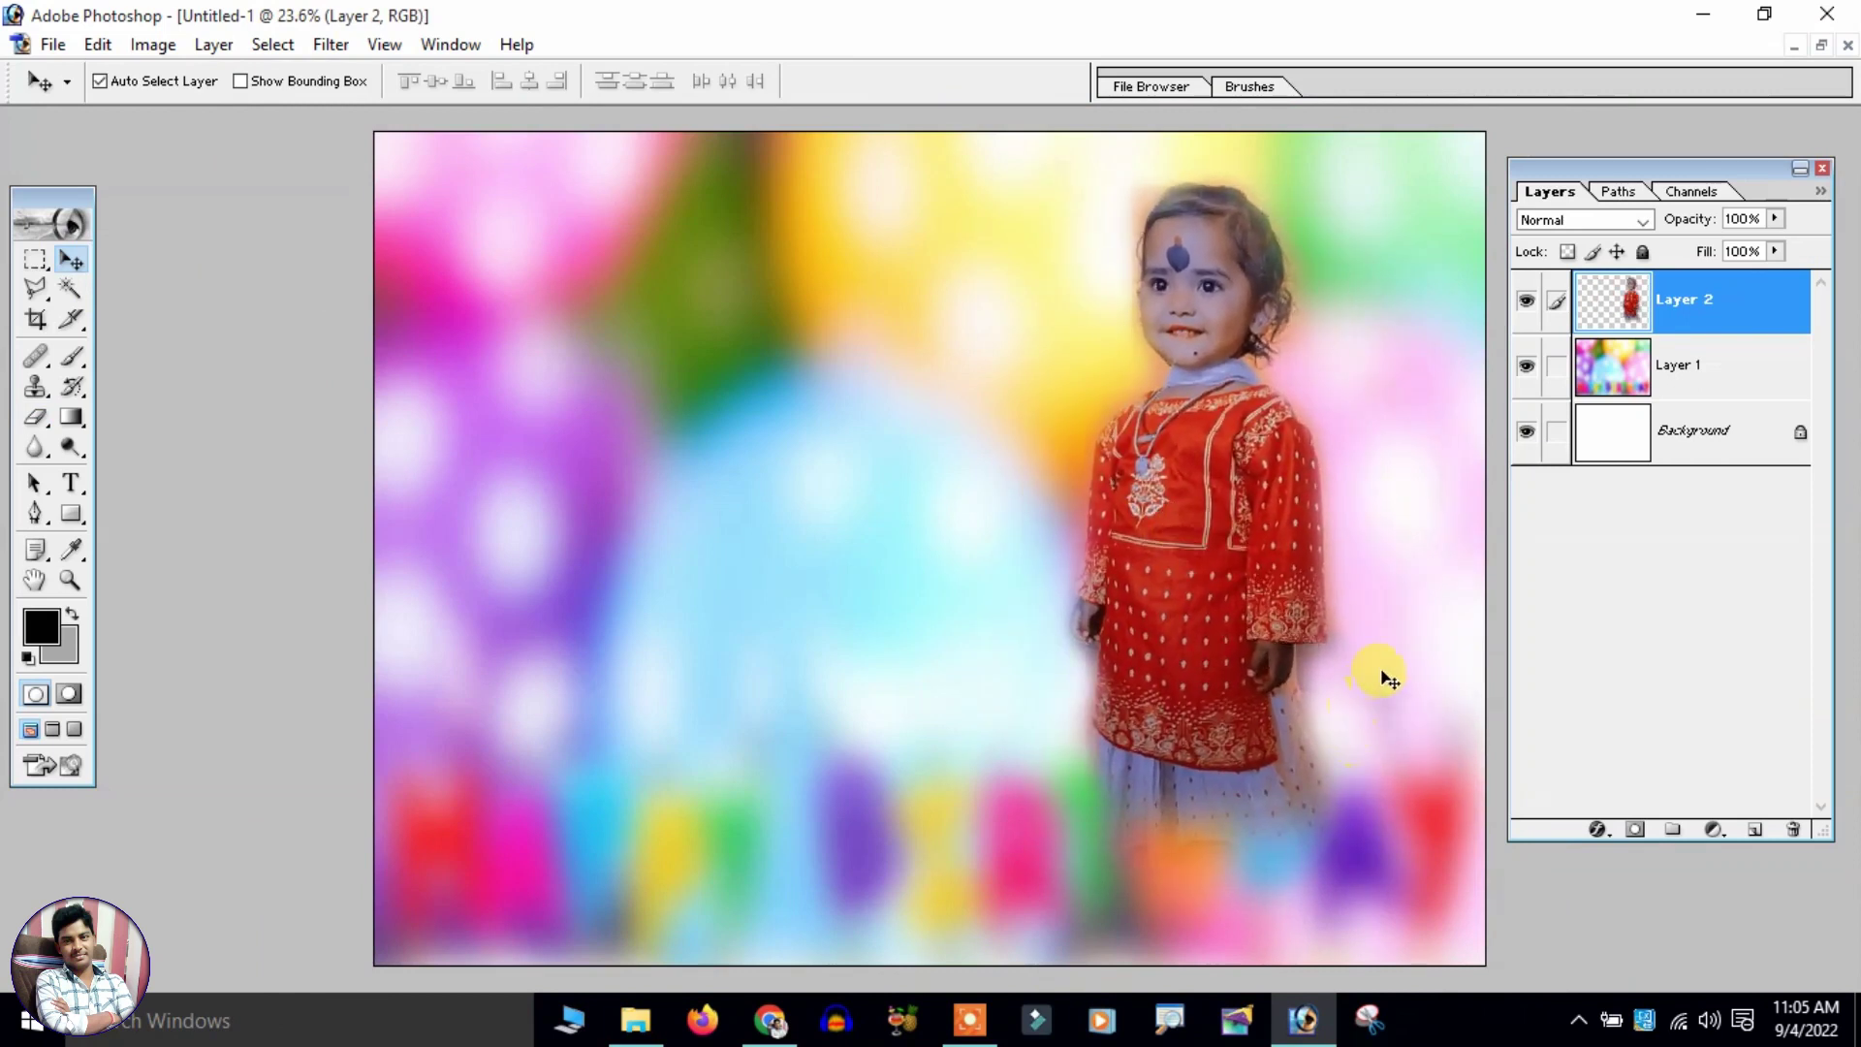
Move the child layer right and scale it up to fill the poster's right edge
{"action": "left_click", "coordinate": [36, 415]}
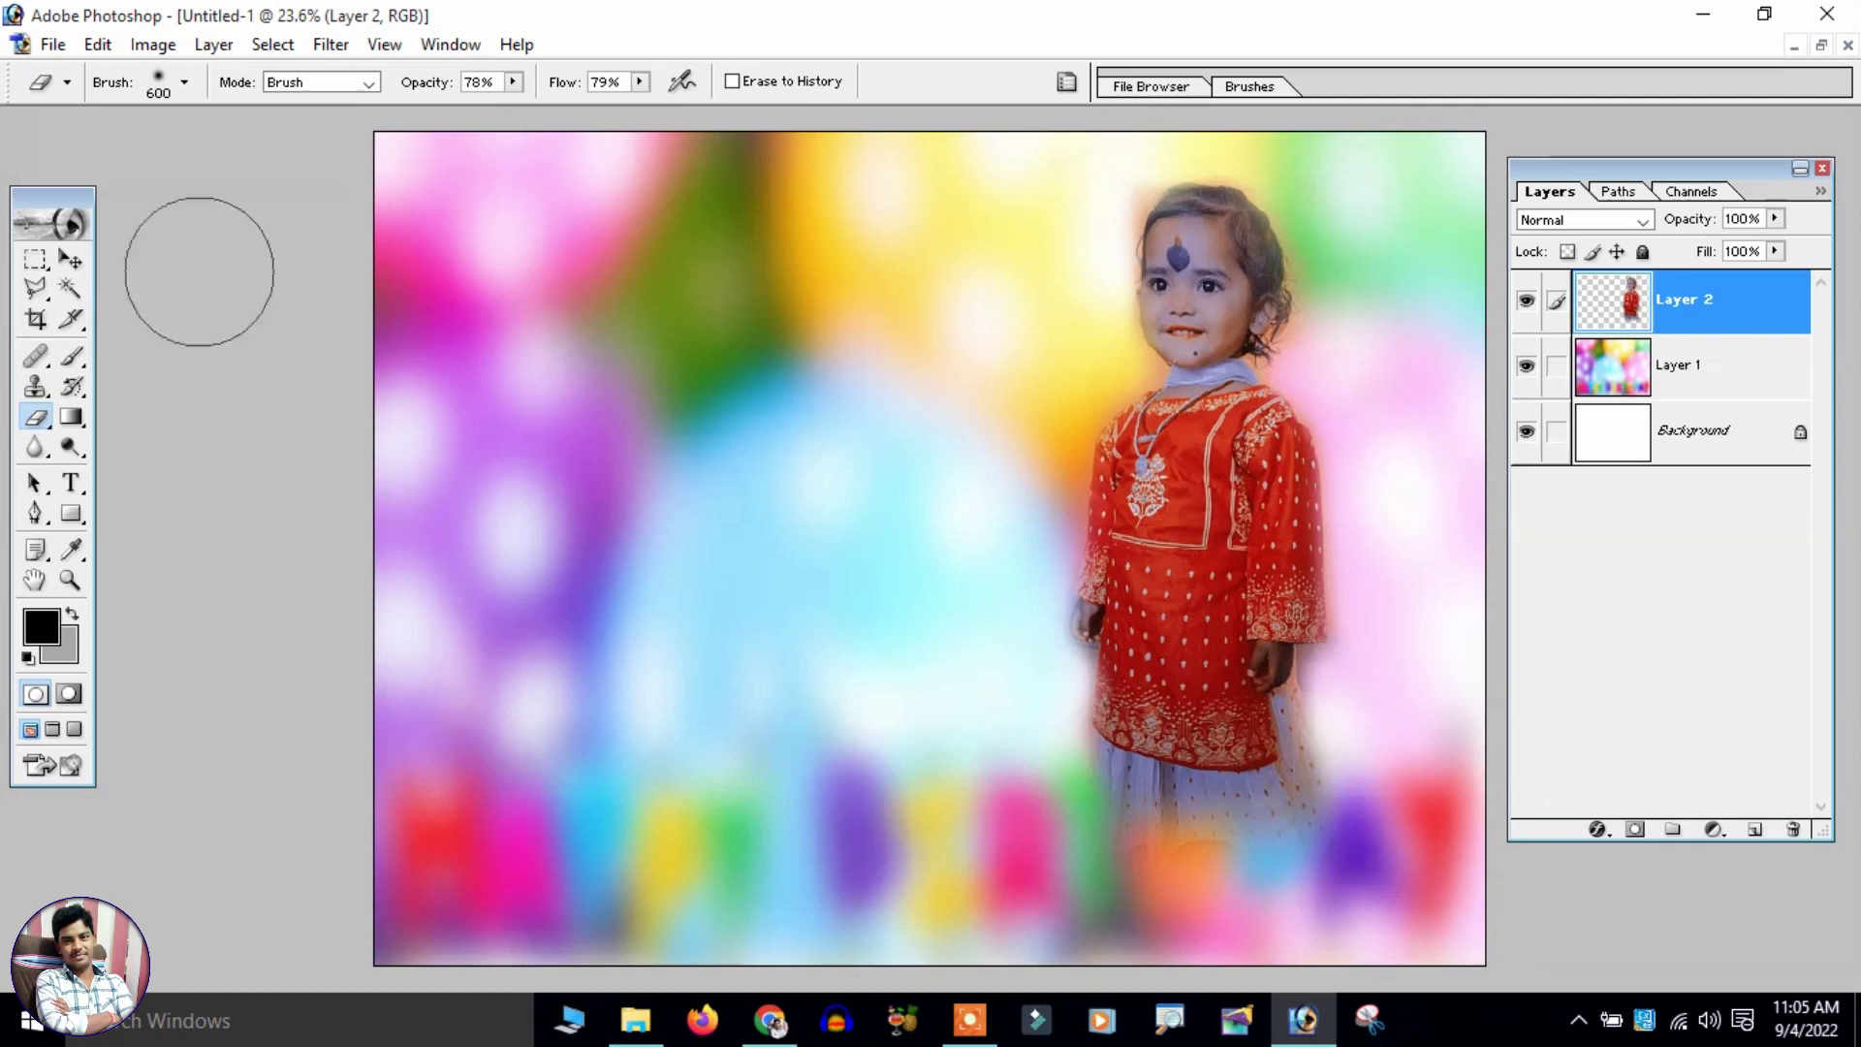
{"action": "left_click", "coordinate": [62, 266]}
{"action": "left_click_drag", "start_coordinate": [1211, 548], "coordinate": [1318, 567]}
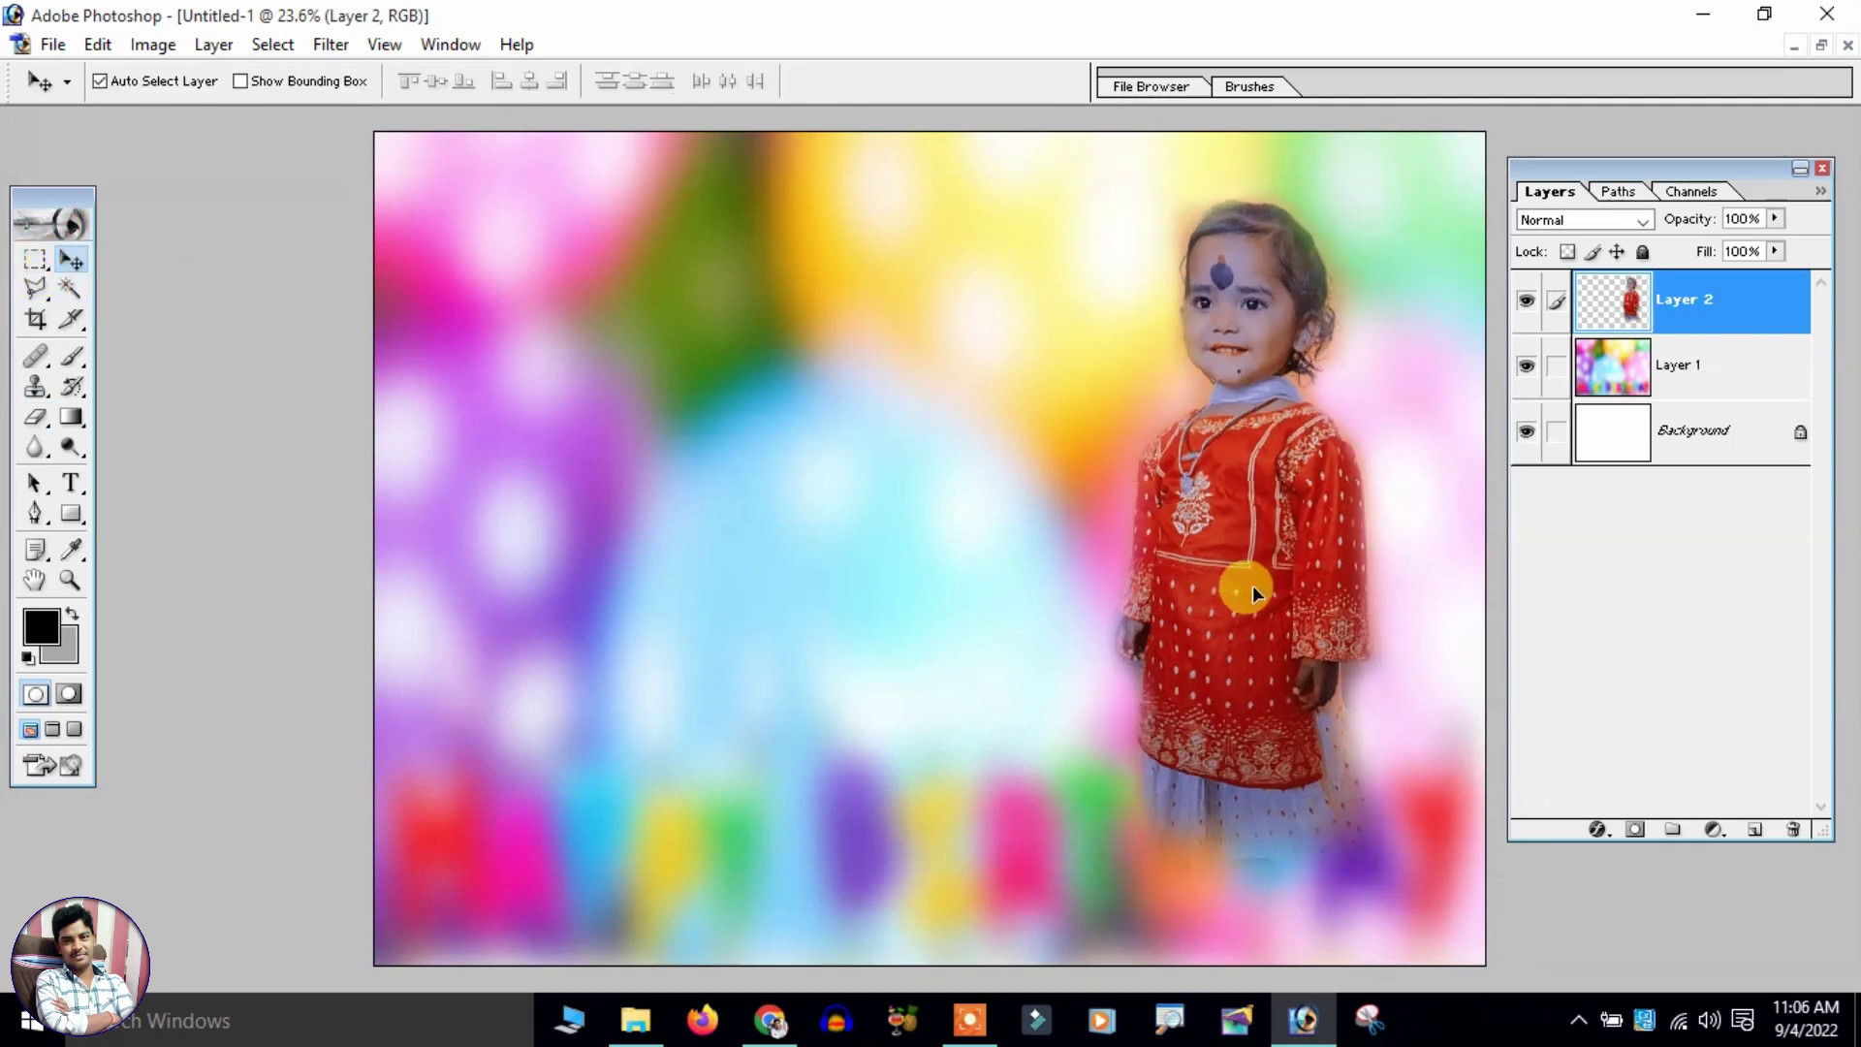
{"action": "key", "text": "ctrl+t"}
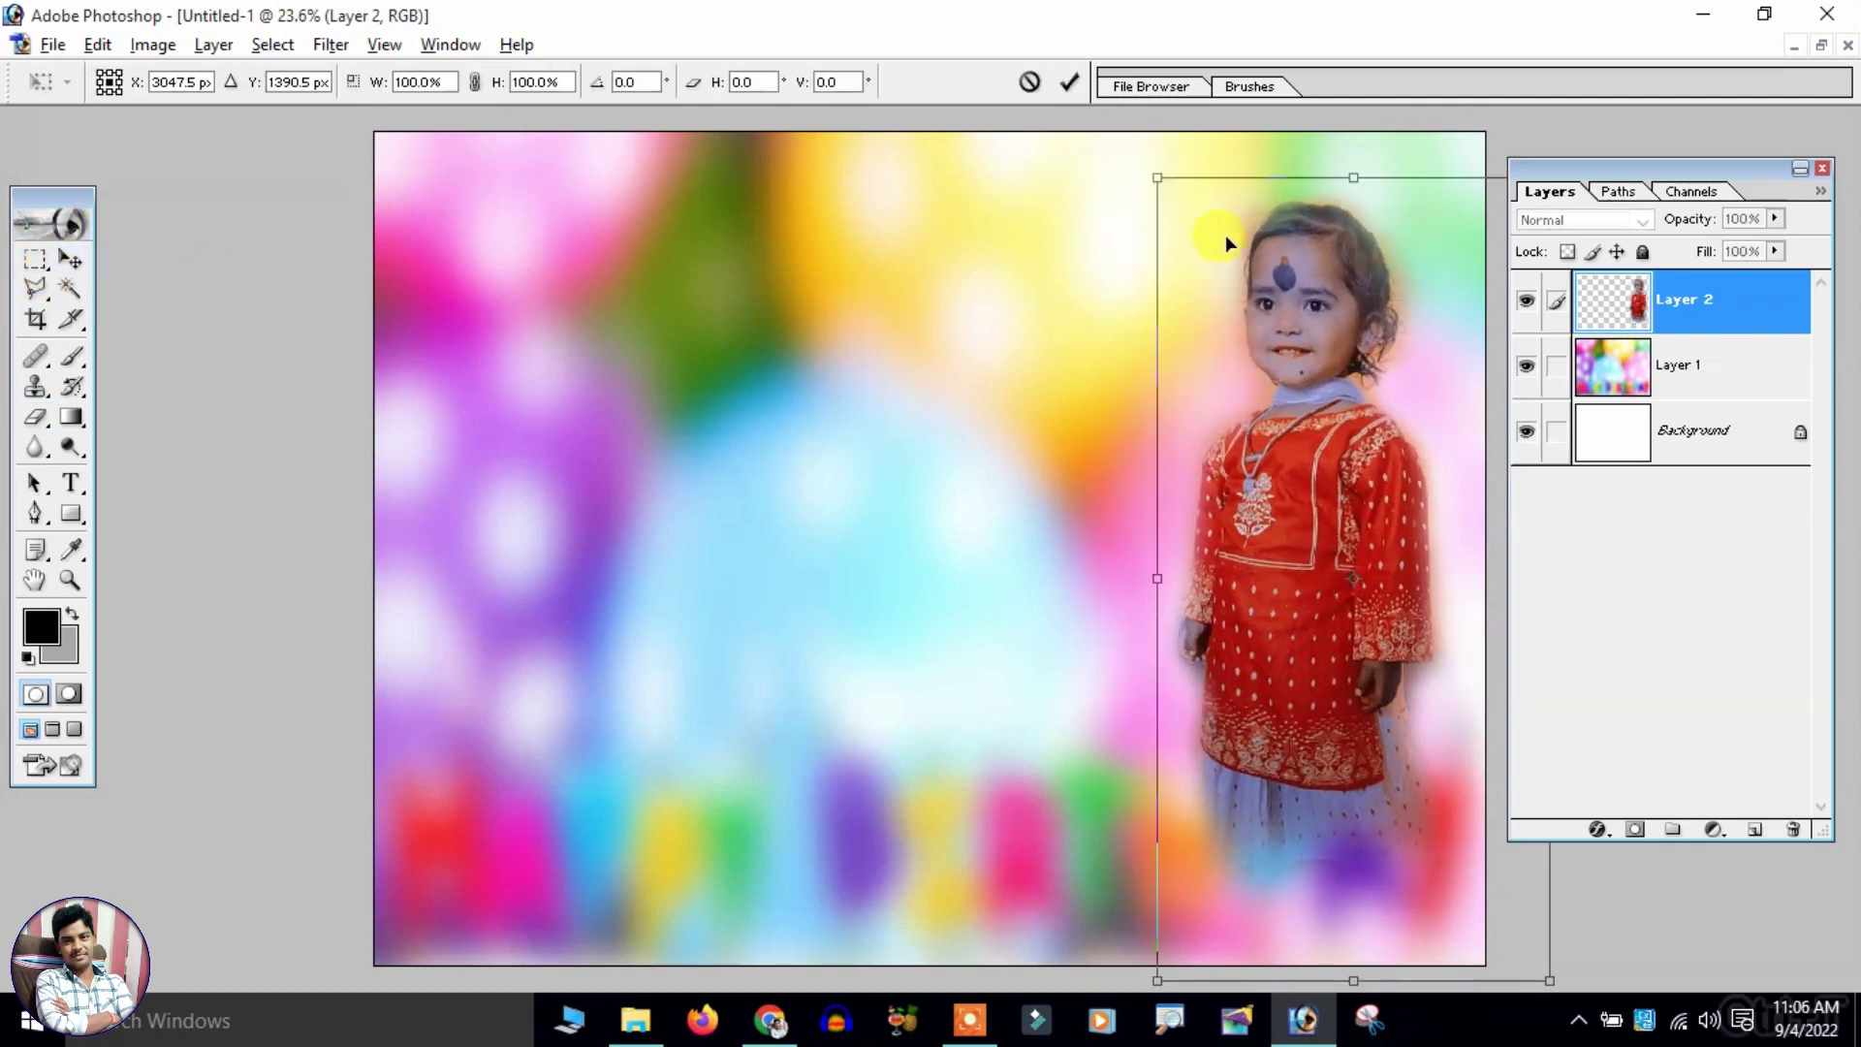
{"action": "key", "text": "ctrl+minus"}
{"action": "left_click_drag", "start_coordinate": [1076, 286], "coordinate": [906, 158]}
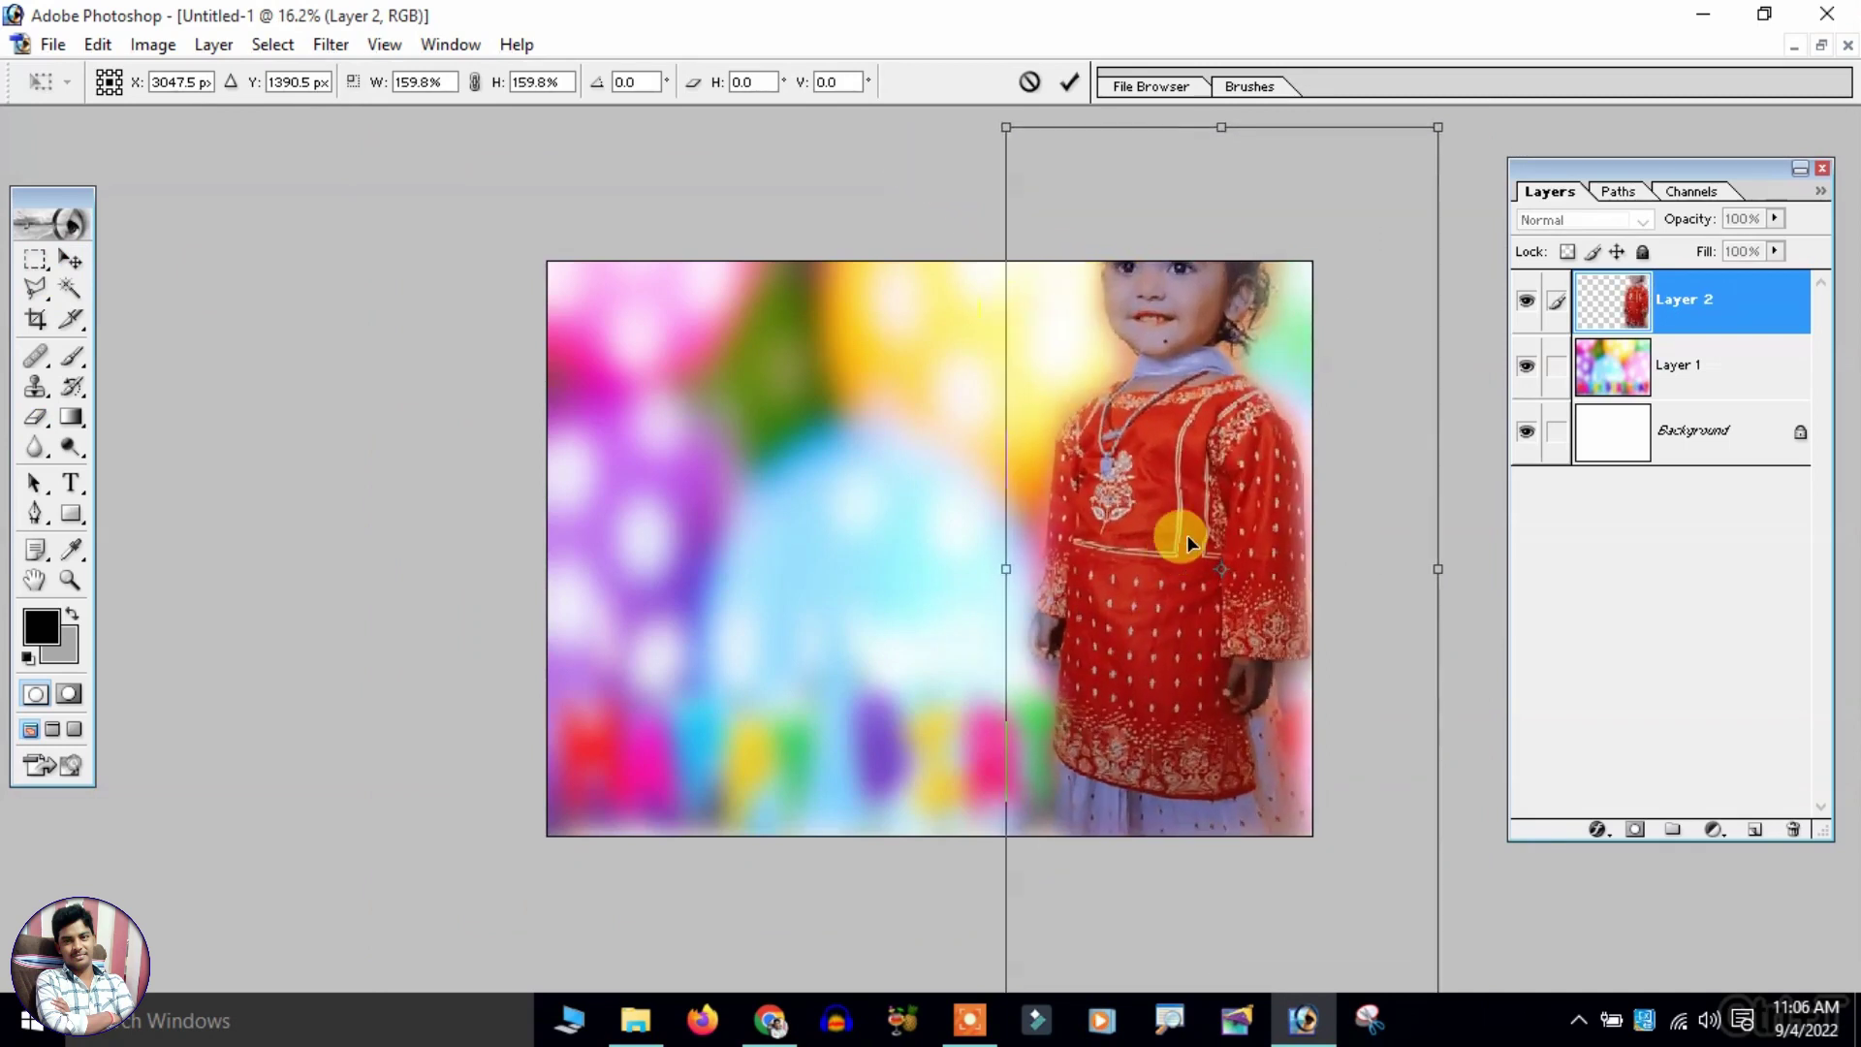
{"action": "left_click_drag", "start_coordinate": [1187, 533], "coordinate": [1201, 673]}
{"action": "key", "text": "ctrl+minus"}
{"action": "mouse_move", "coordinate": [1288, 958]}
{"action": "left_mouse_down"}
{"action": "mouse_move", "coordinate": [1286, 979]}
{"action": "mouse_move", "coordinate": [1305, 871]}
{"action": "mouse_move", "coordinate": [1247, 788]}
{"action": "left_mouse_up"}
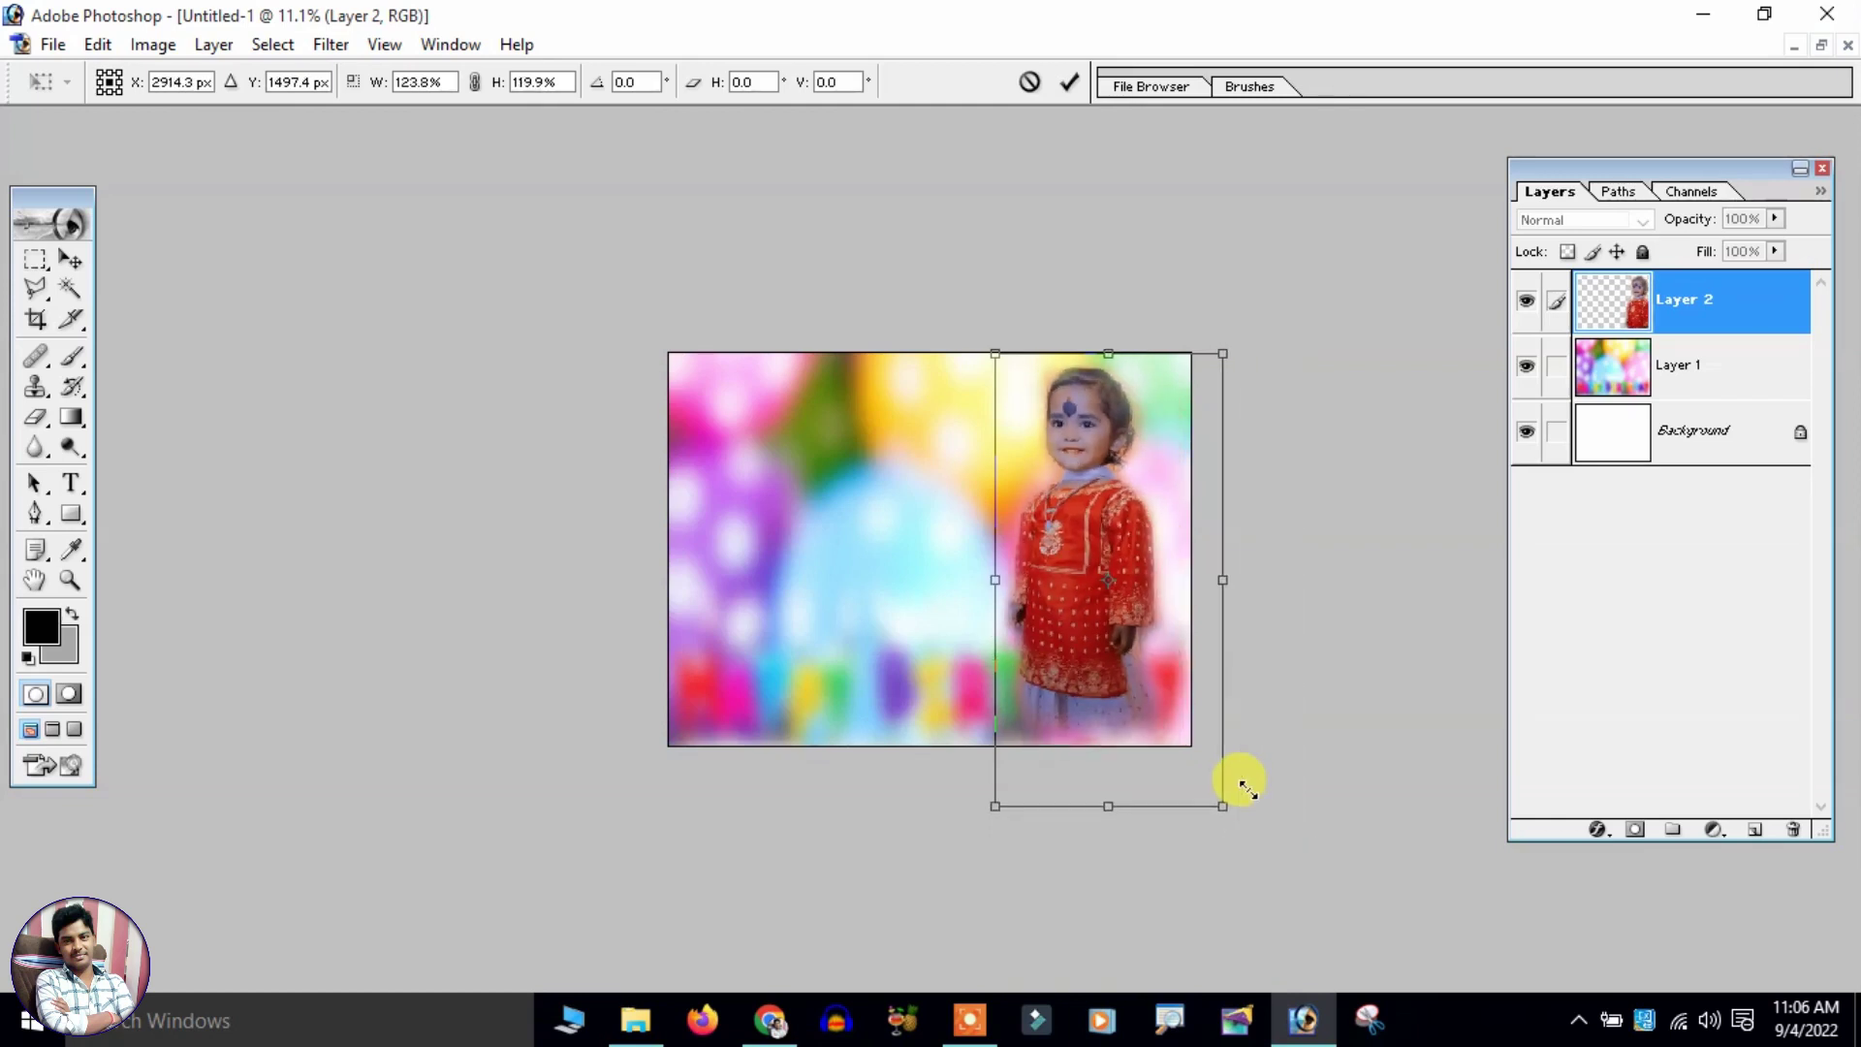
{"action": "left_click_drag", "start_coordinate": [1131, 512], "coordinate": [1142, 510]}
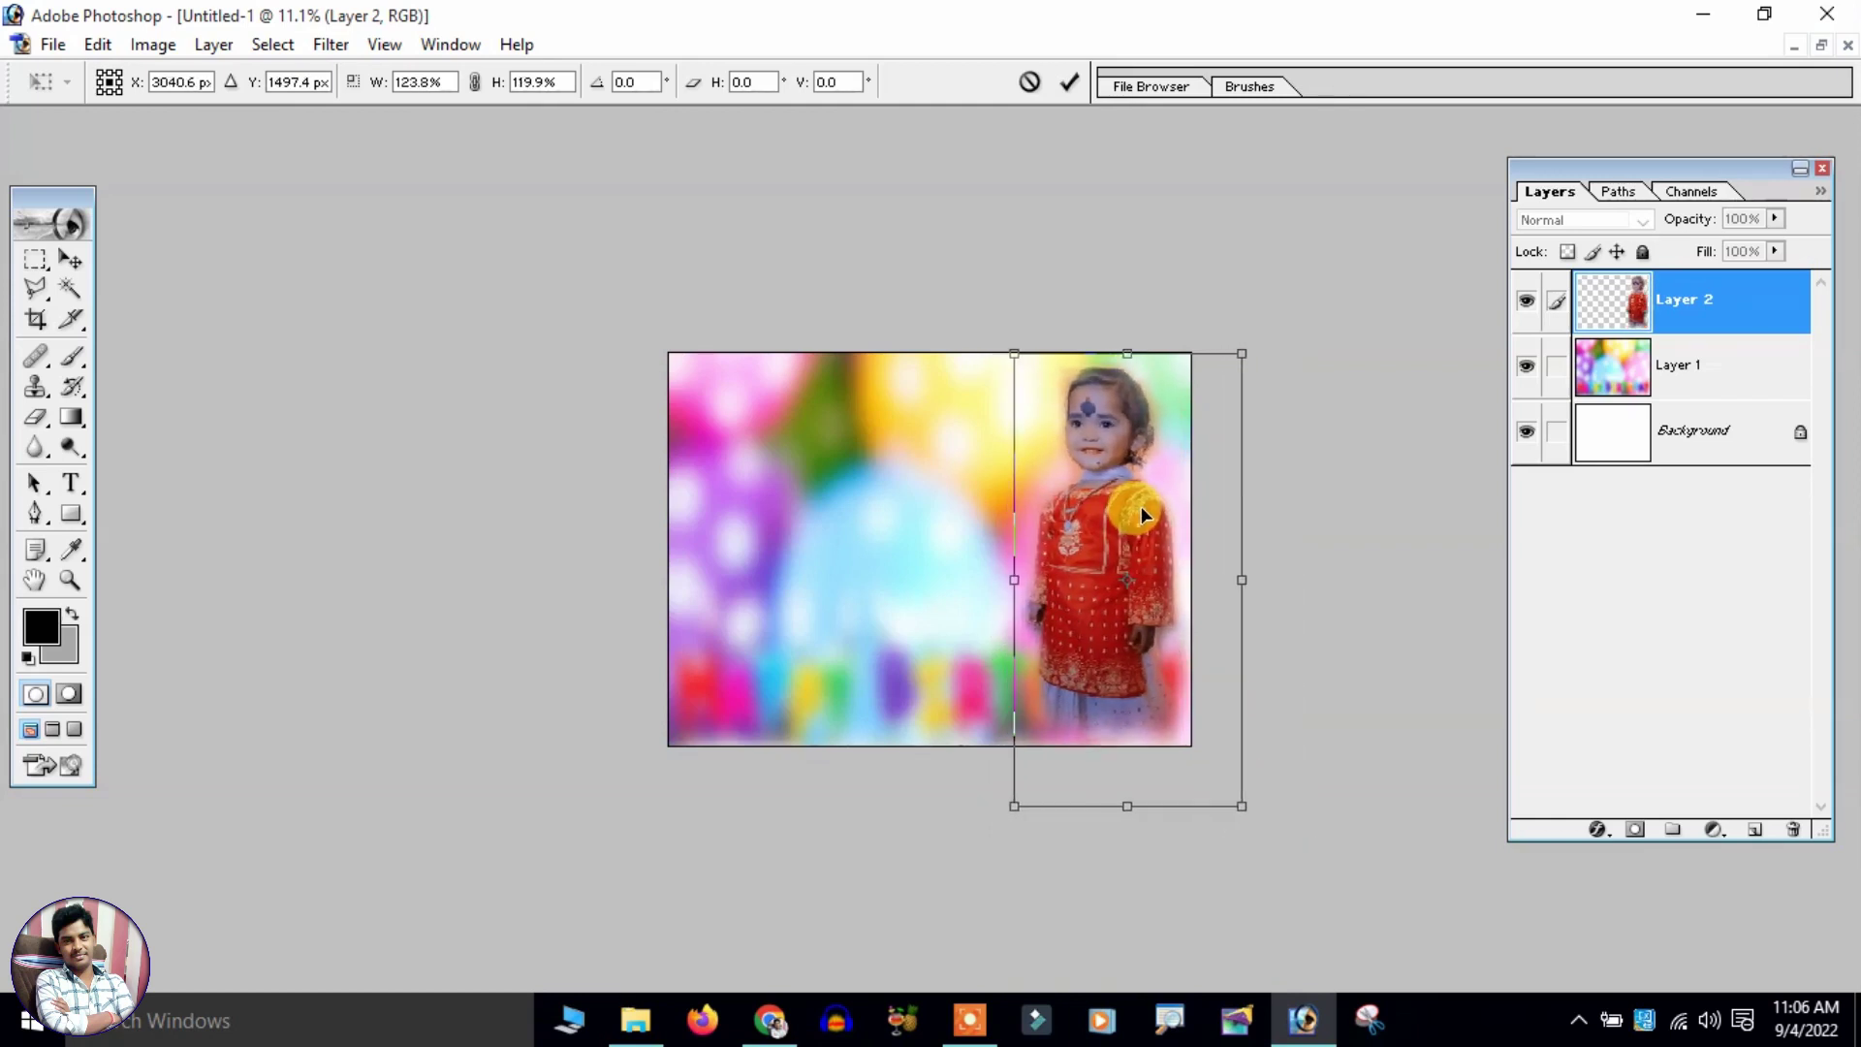
{"action": "key", "text": "Return"}
{"action": "key", "text": "ctrl+0"}
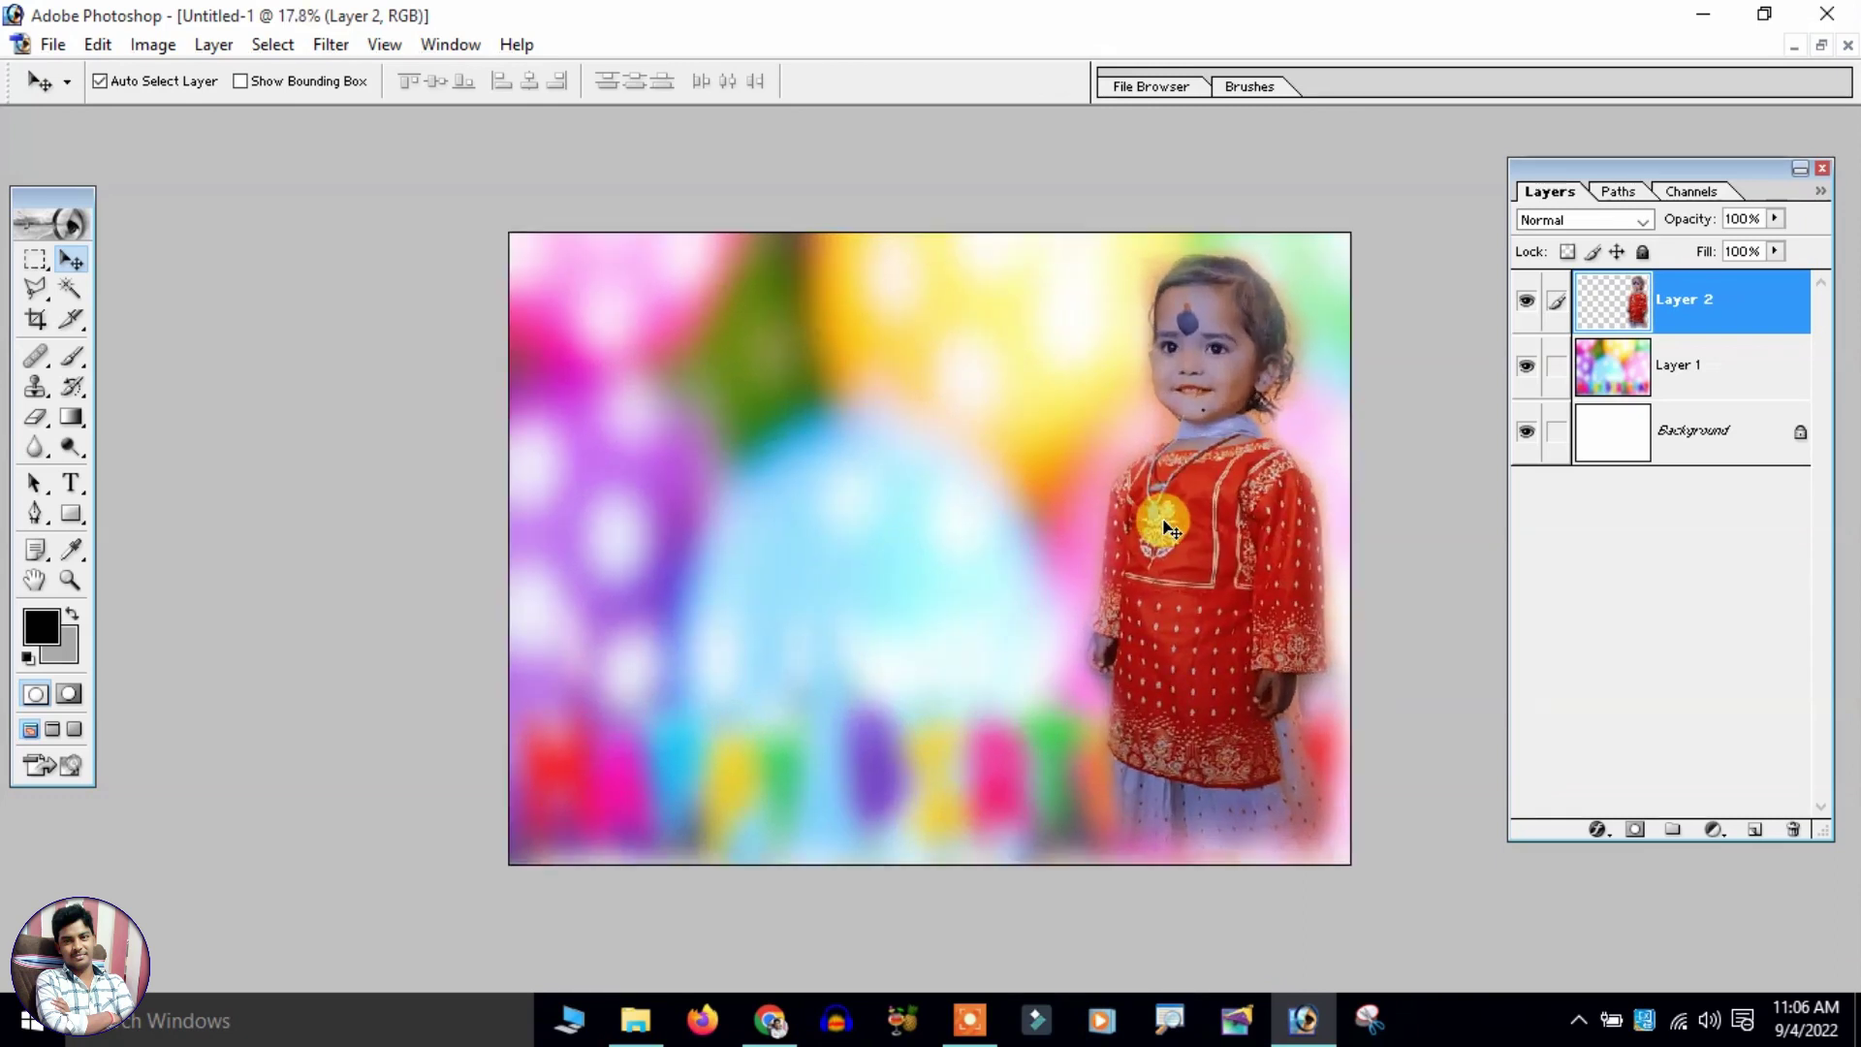
Open the gold HAPPY BIRTHDAY balloon image from the Explorer folder in Photoshop
{"action": "key", "text": "alt+Tab"}
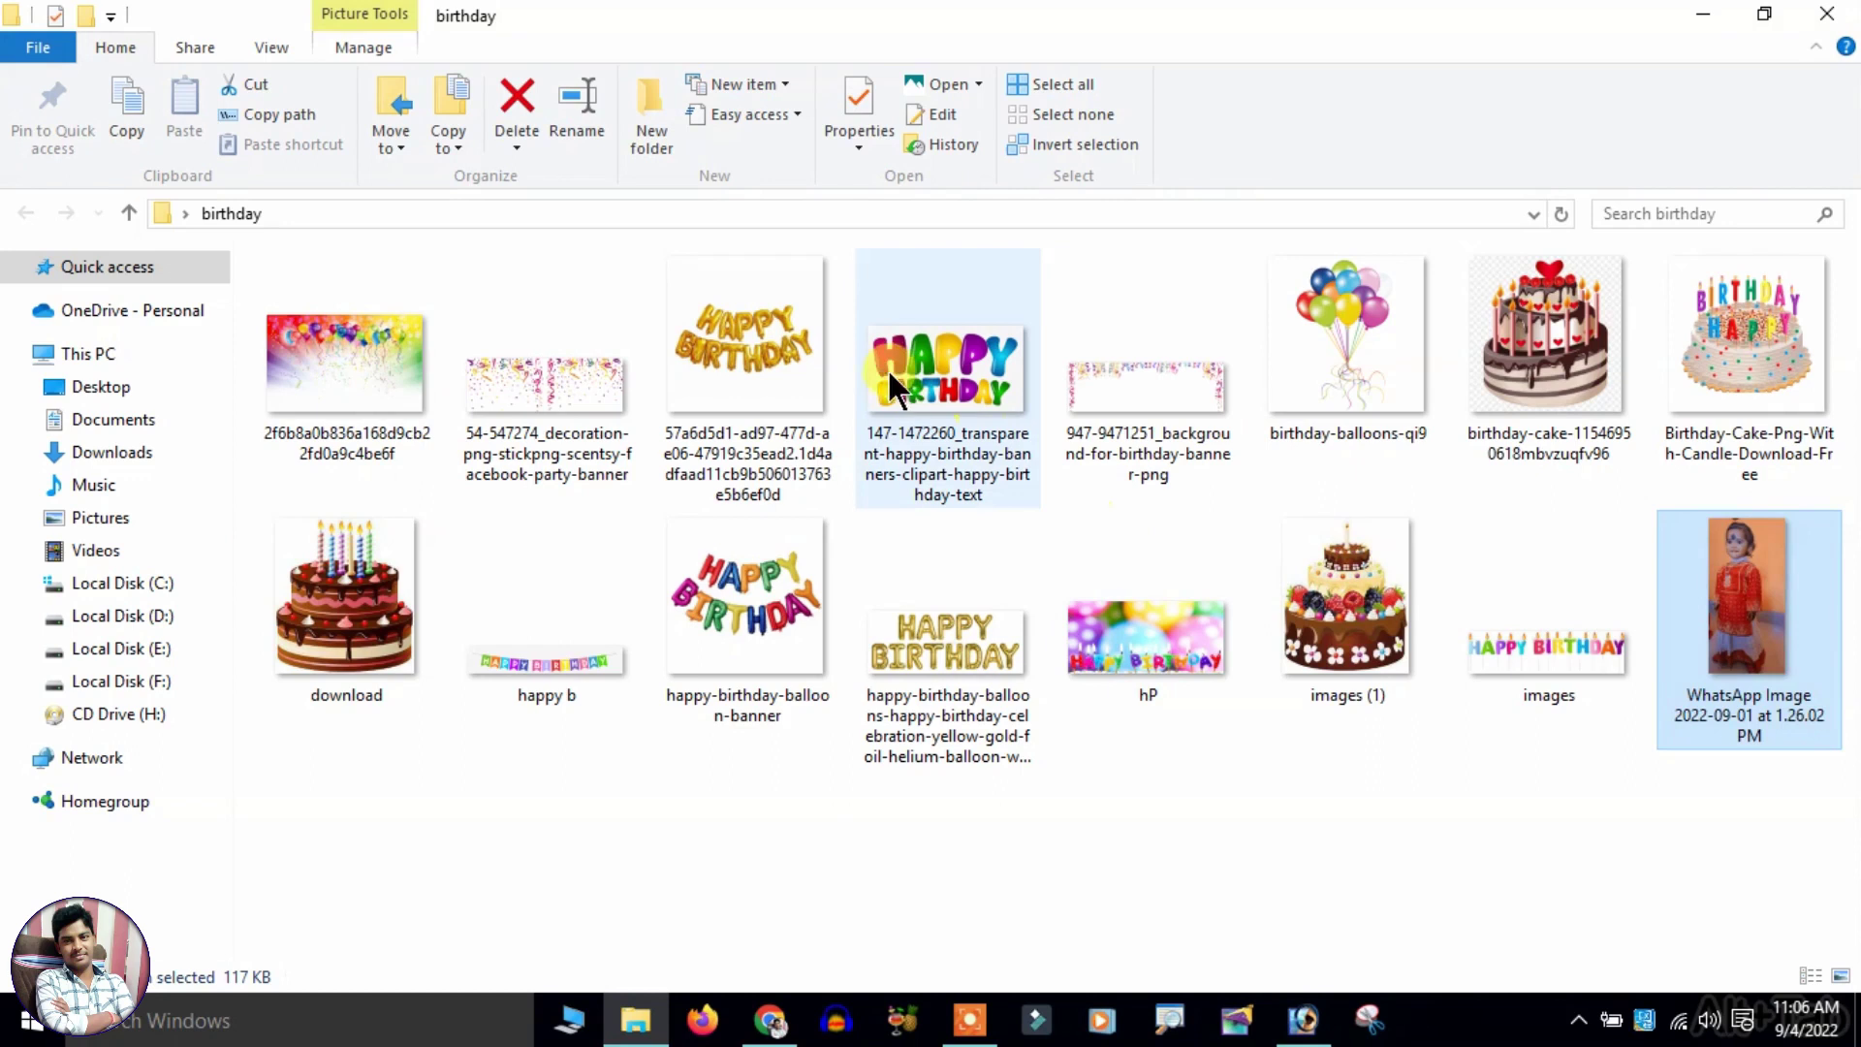
{"action": "left_click", "coordinate": [800, 364]}
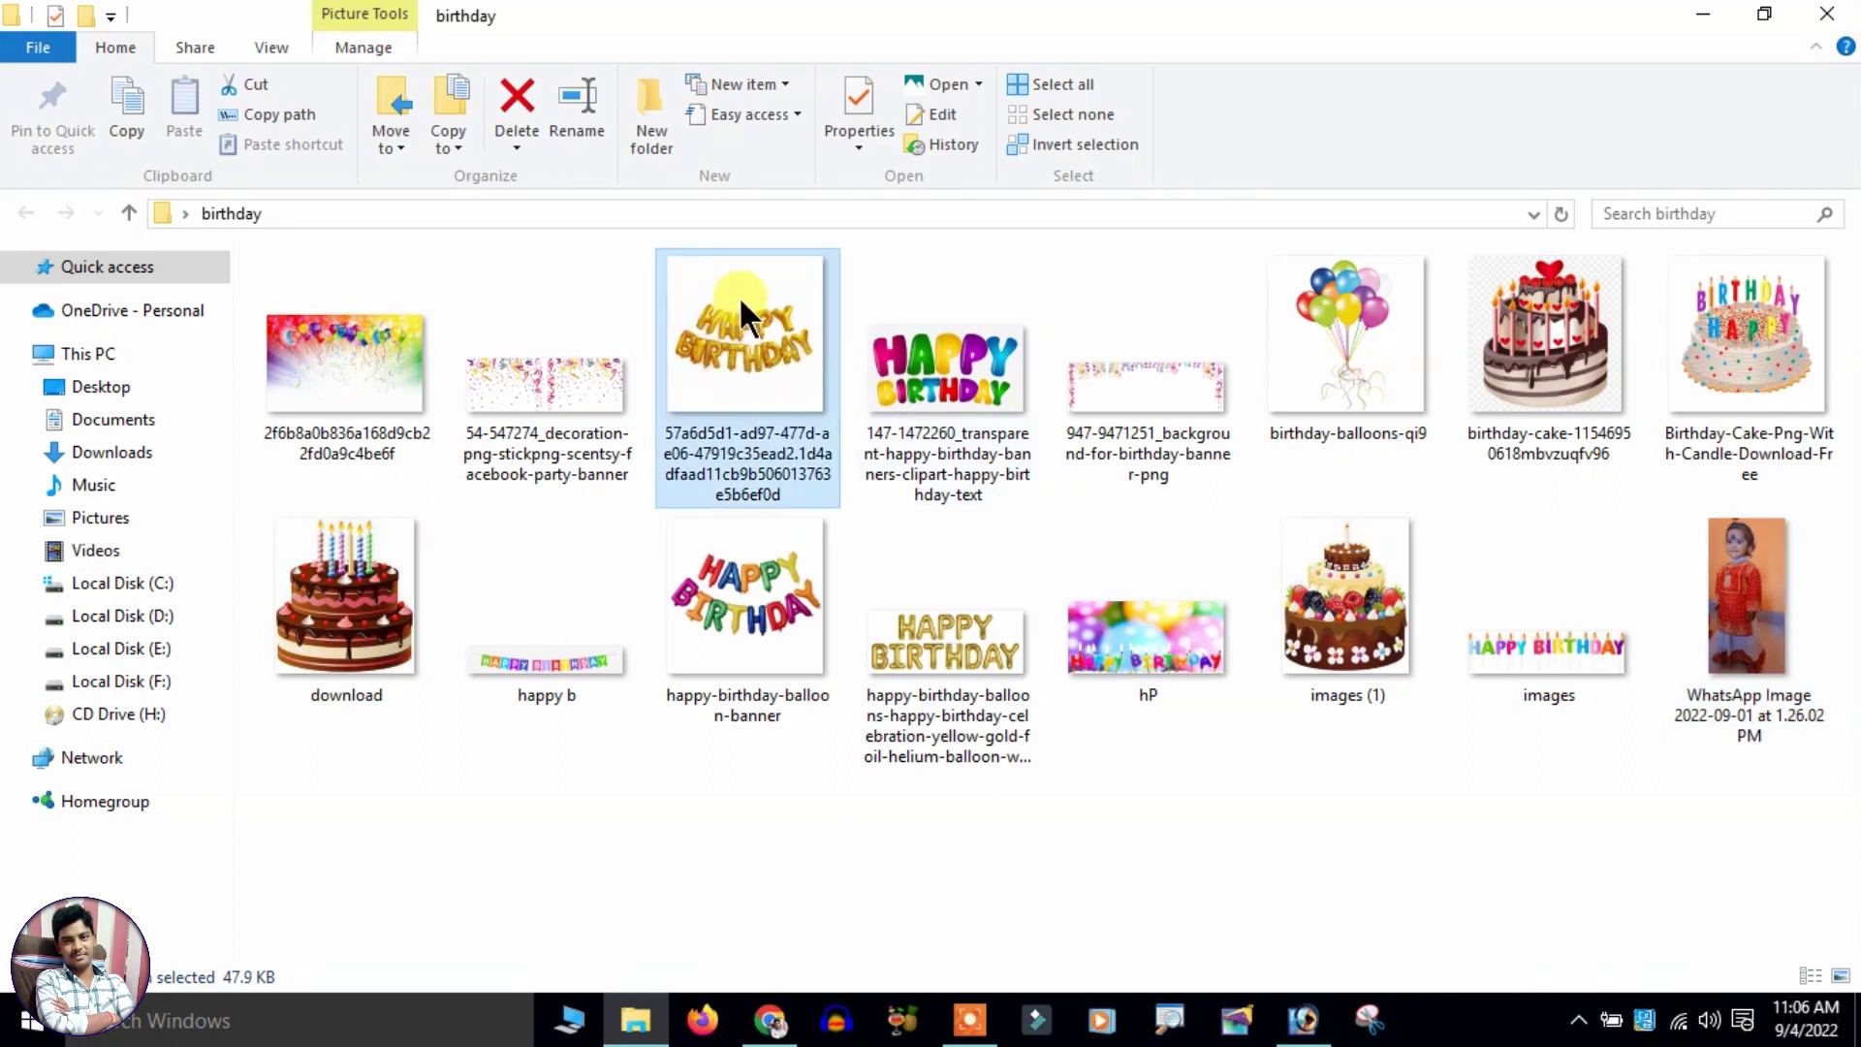
{"action": "mouse_move", "coordinate": [729, 357]}
{"action": "left_mouse_down"}
{"action": "mouse_move", "coordinate": [1315, 1041]}
{"action": "mouse_move", "coordinate": [901, 583]}
{"action": "left_mouse_up"}
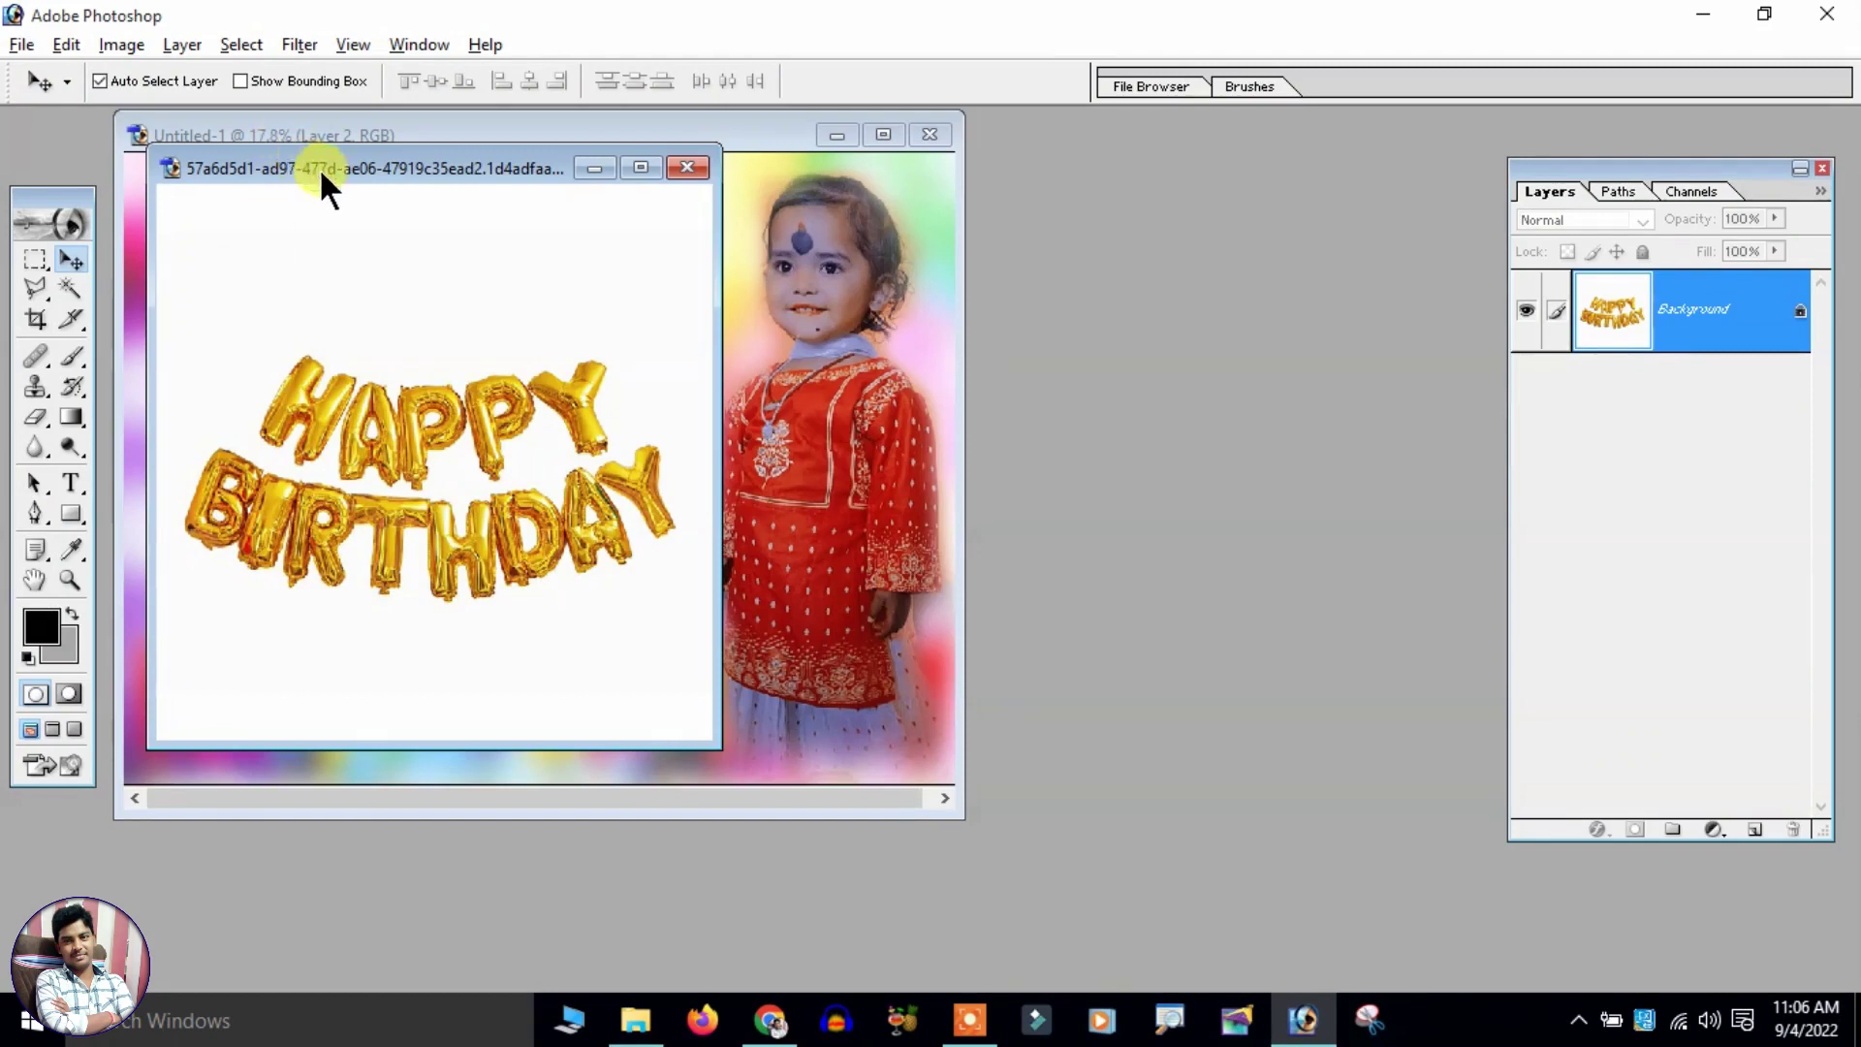
Copy the balloon image into the poster as a layer, close its source window, and maximize
{"action": "left_click_drag", "start_coordinate": [318, 166], "coordinate": [1528, 194]}
{"action": "mouse_move", "coordinate": [1416, 196]}
{"action": "left_mouse_down"}
{"action": "mouse_move", "coordinate": [1038, 163]}
{"action": "mouse_move", "coordinate": [966, 177]}
{"action": "left_mouse_up"}
{"action": "left_click_drag", "start_coordinate": [1095, 392], "coordinate": [533, 399]}
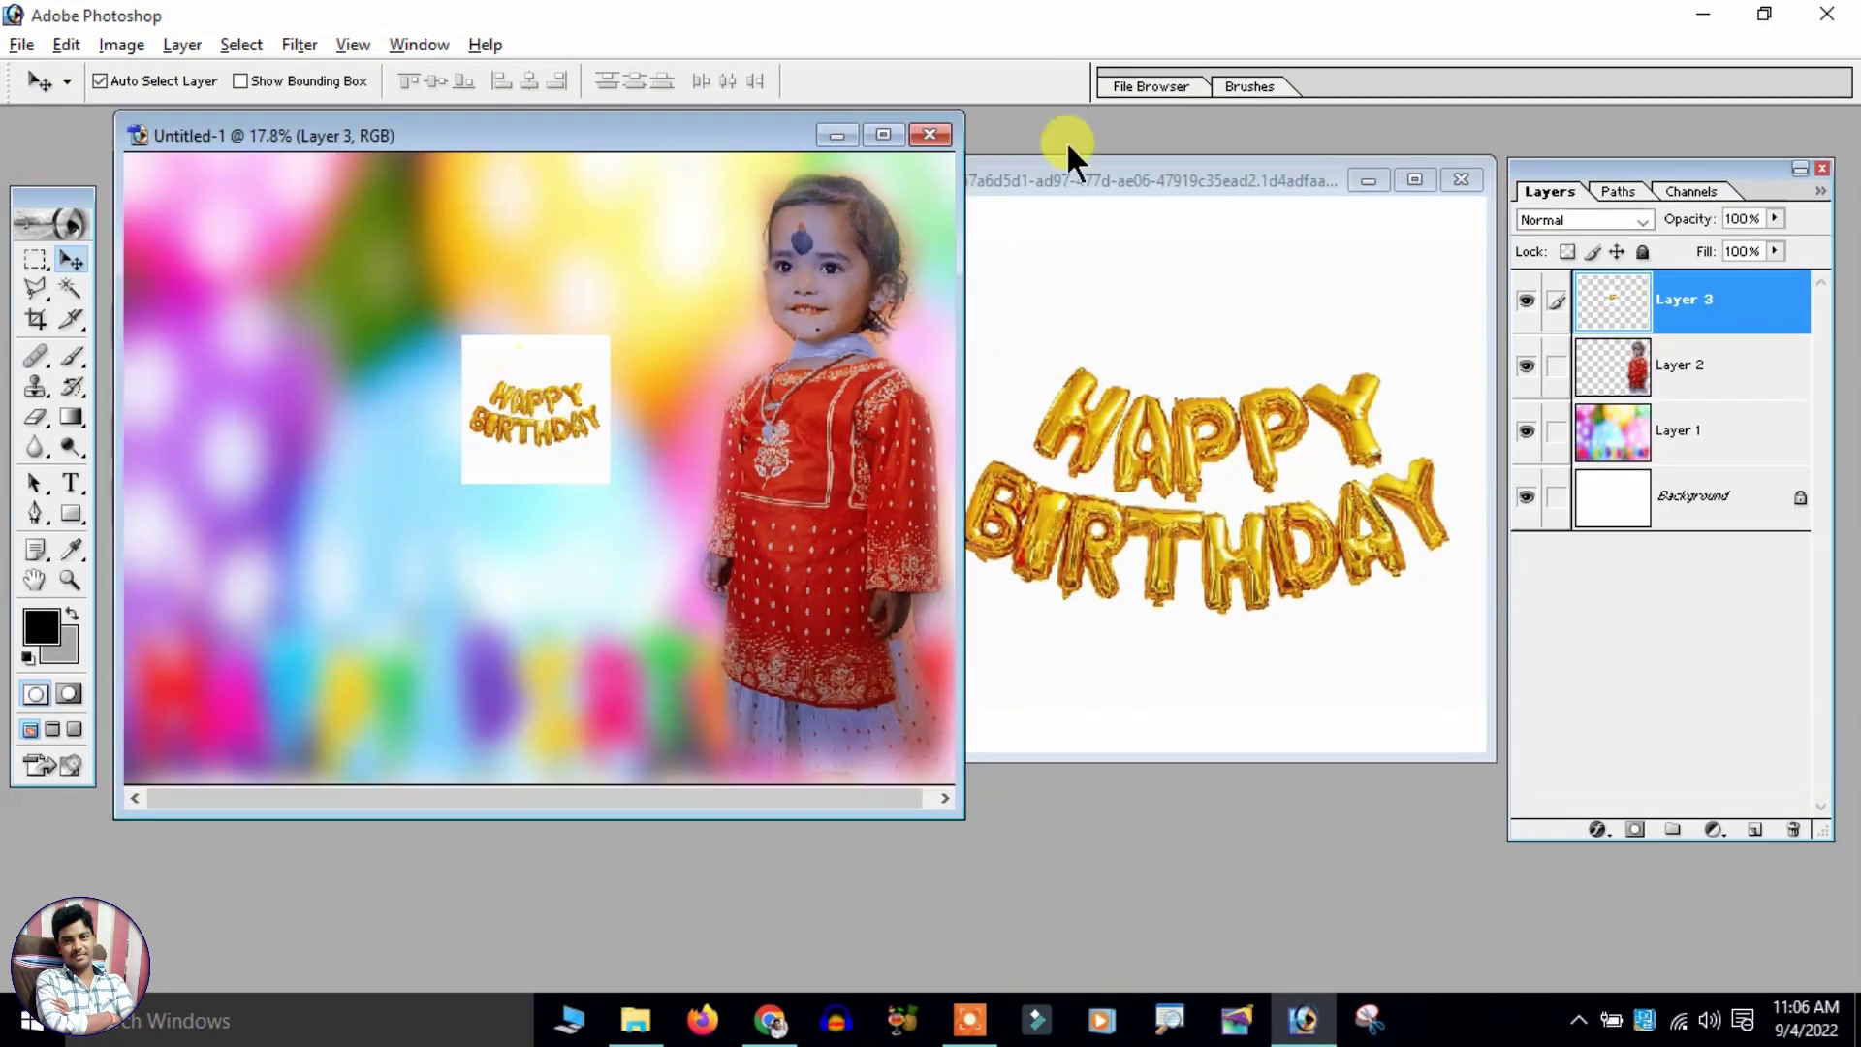
{"action": "left_click", "coordinate": [1128, 347]}
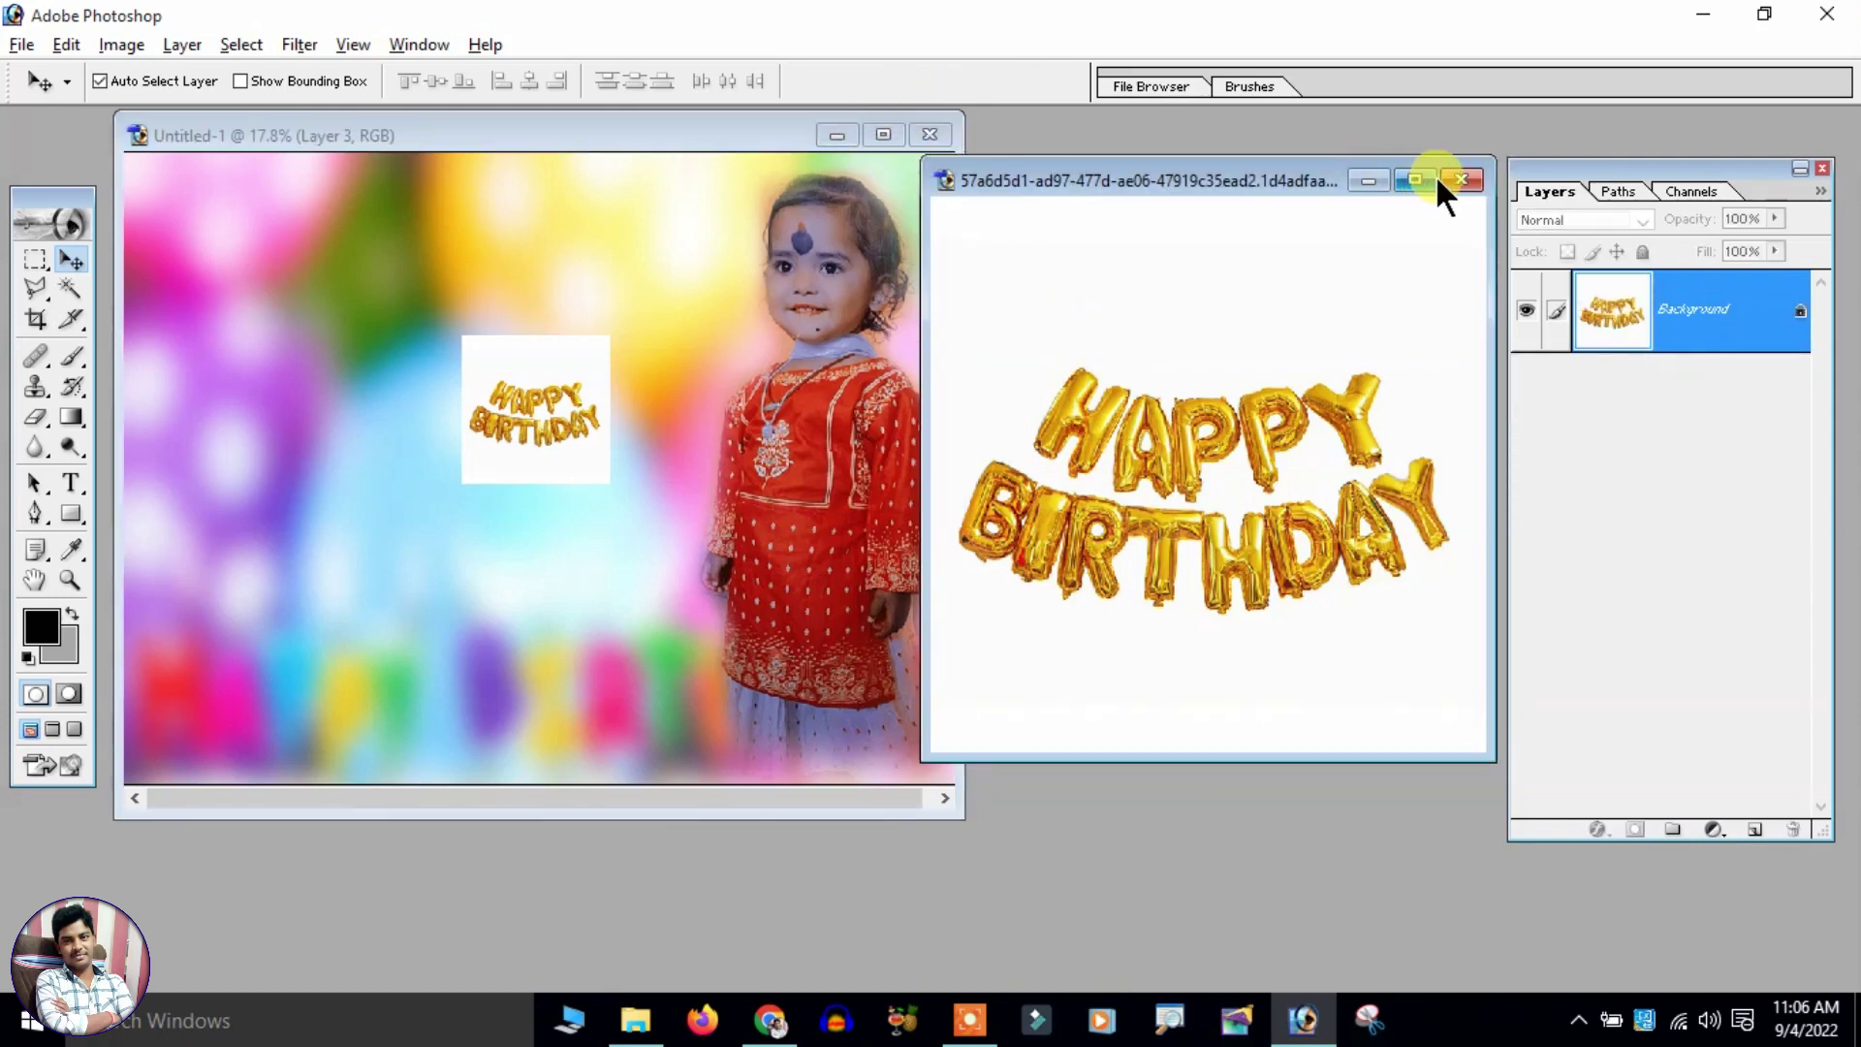
{"action": "left_click", "coordinate": [1451, 180]}
{"action": "left_click", "coordinate": [883, 134]}
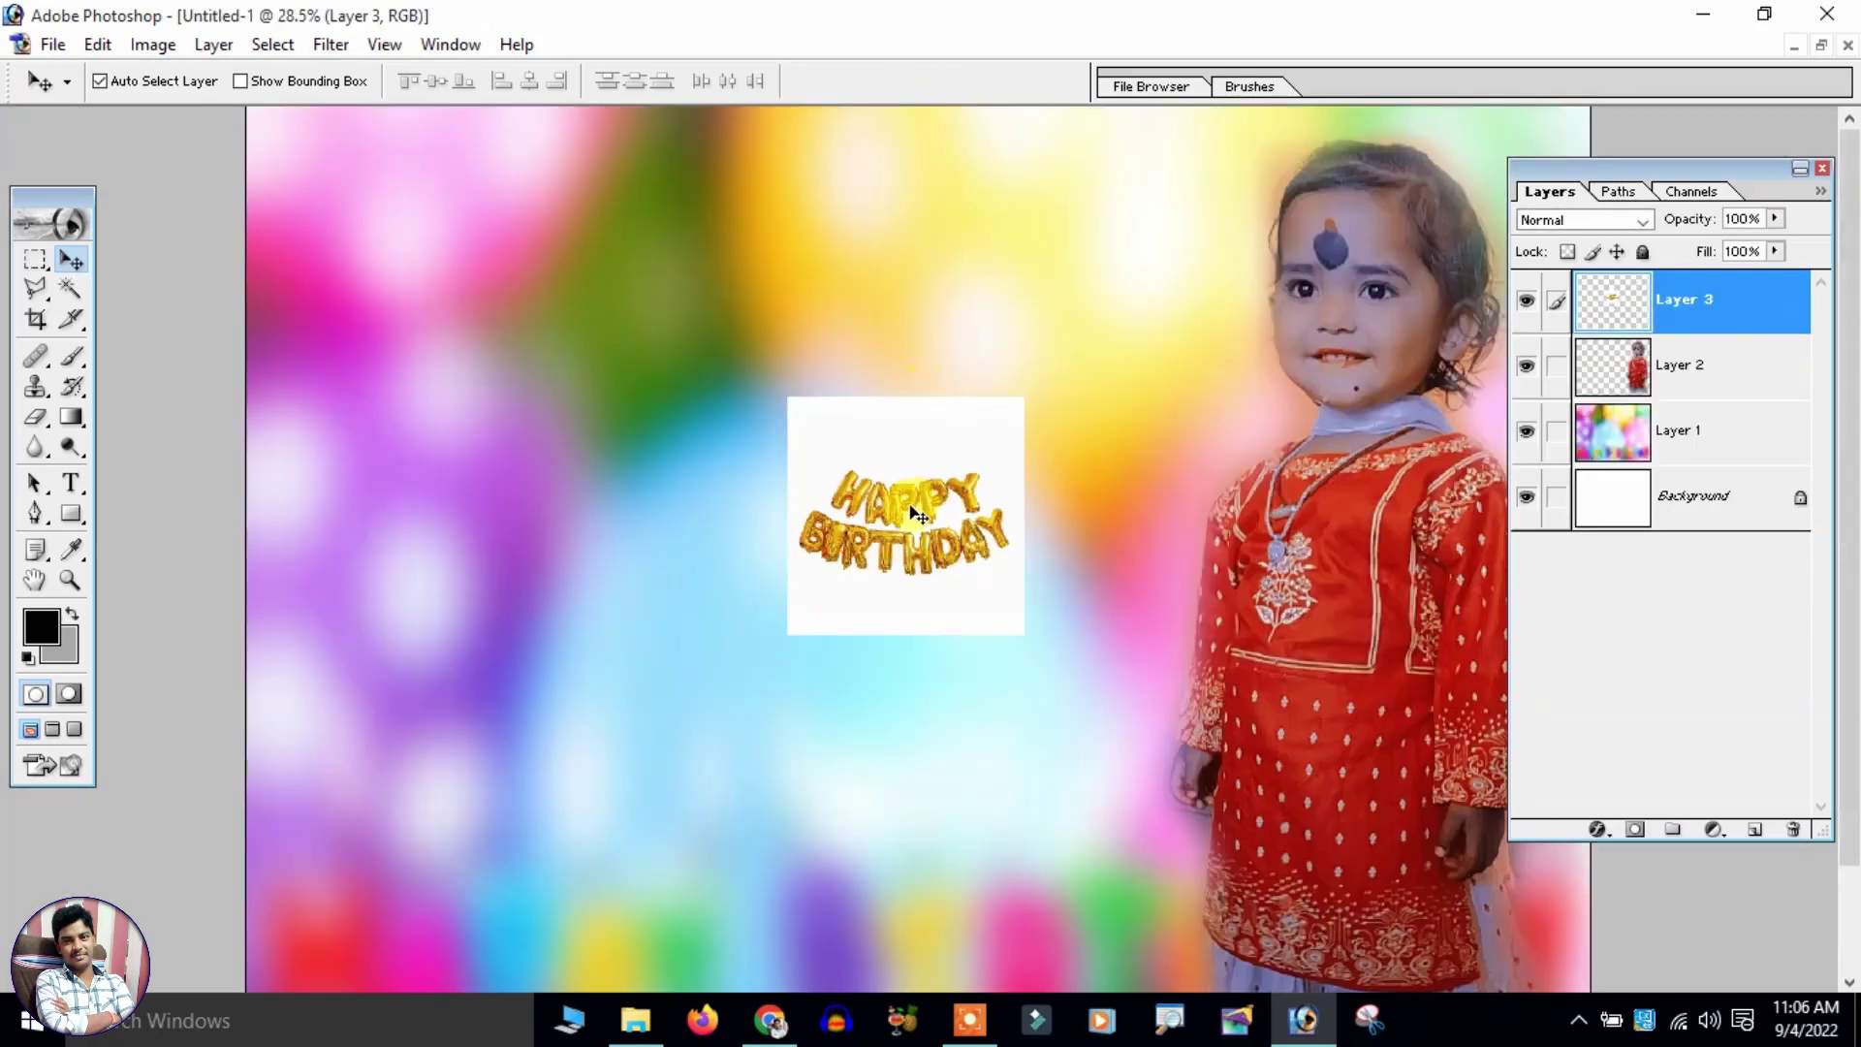
Enlarge the balloon letters and place them above the poster's centre
{"action": "left_click_drag", "start_coordinate": [916, 513], "coordinate": [611, 450]}
{"action": "key", "text": "ctrl+t"}
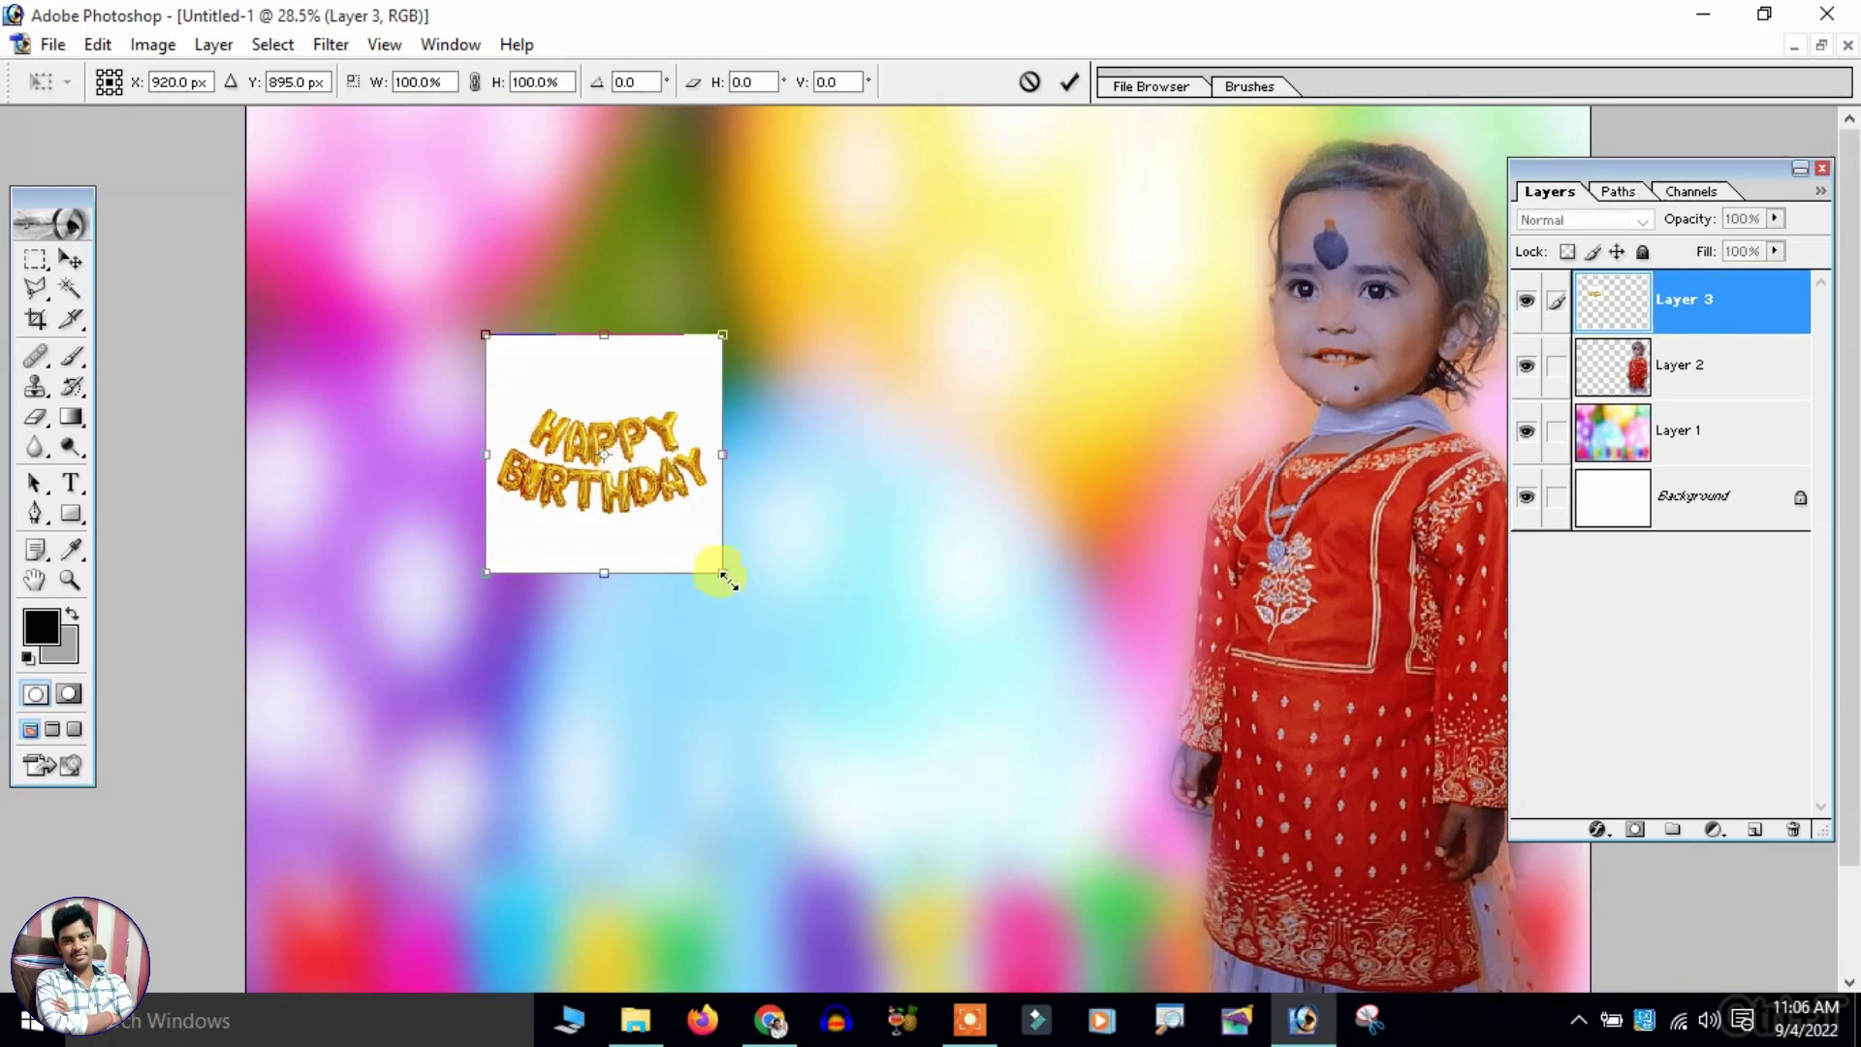
{"action": "left_click_drag", "start_coordinate": [724, 578], "coordinate": [1111, 963]}
{"action": "key", "text": "Return"}
{"action": "key", "text": "ctrl+minus"}
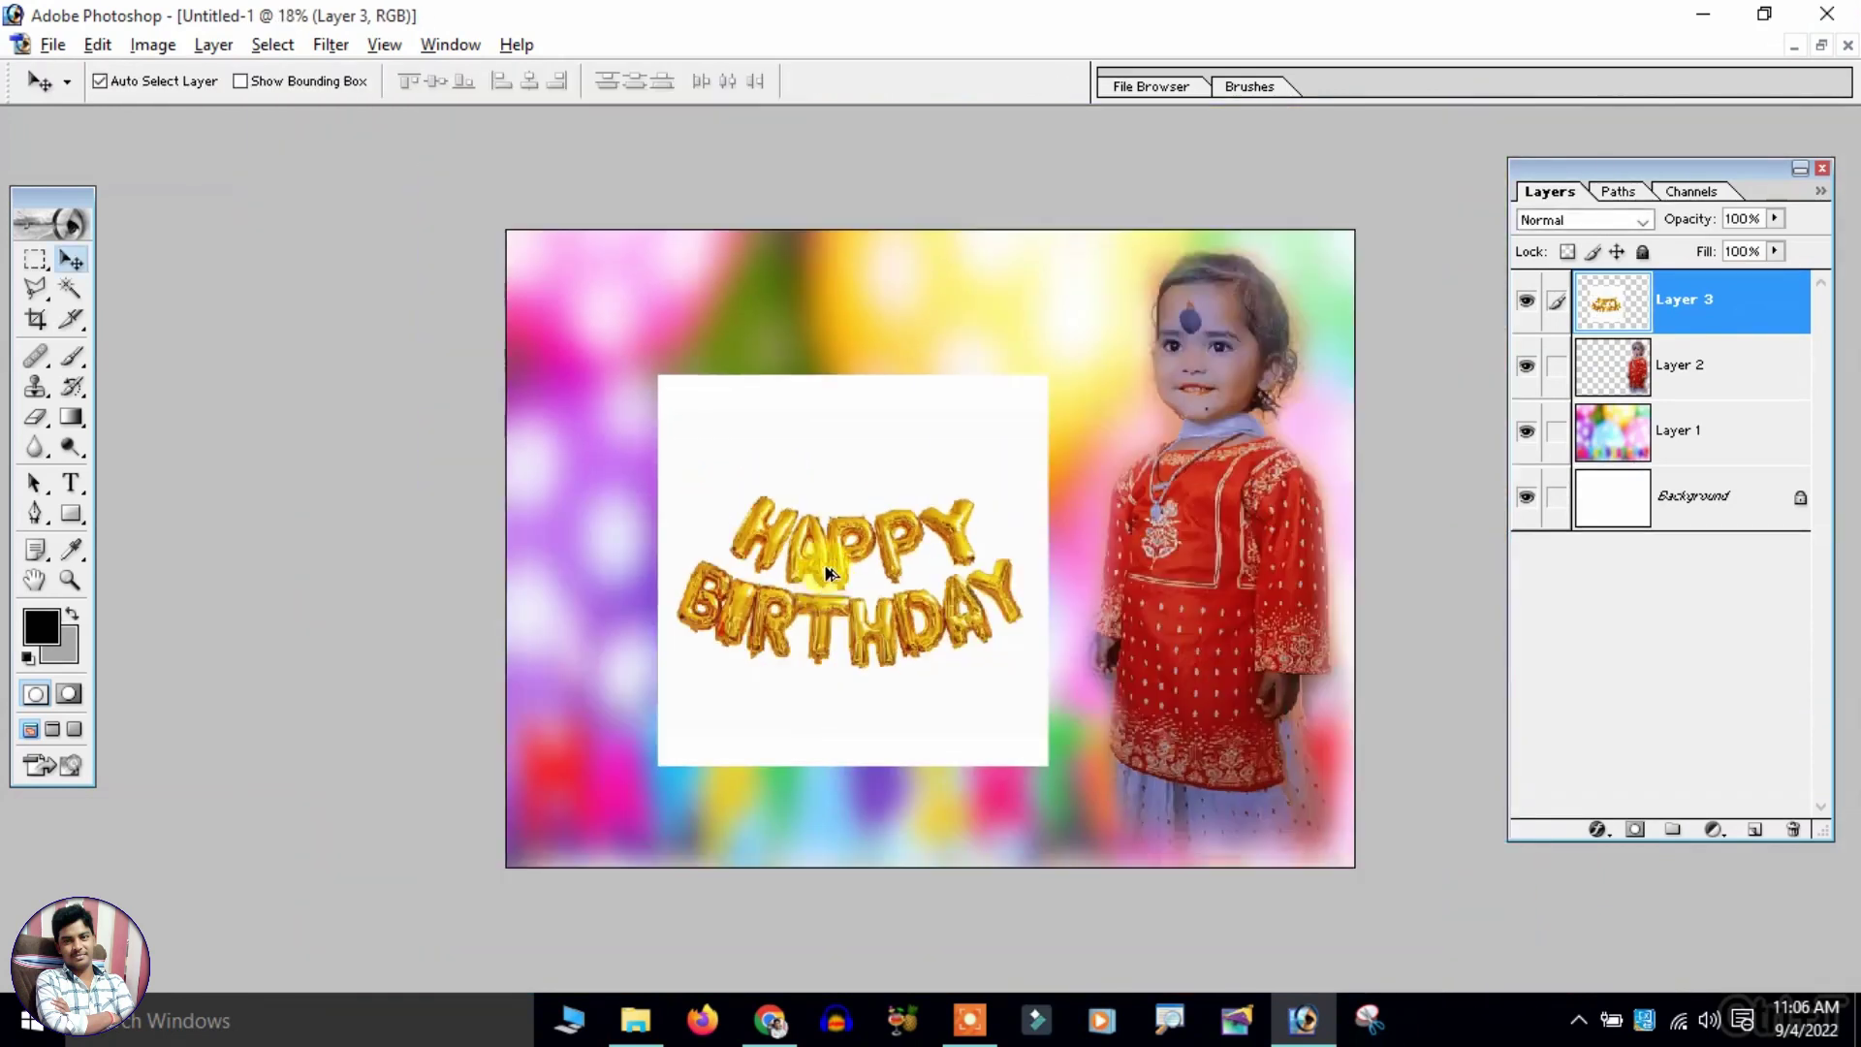
{"action": "key", "text": "ctrl+minus"}
{"action": "key", "text": "alt+minus"}
{"action": "left_click_drag", "start_coordinate": [864, 597], "coordinate": [876, 514]}
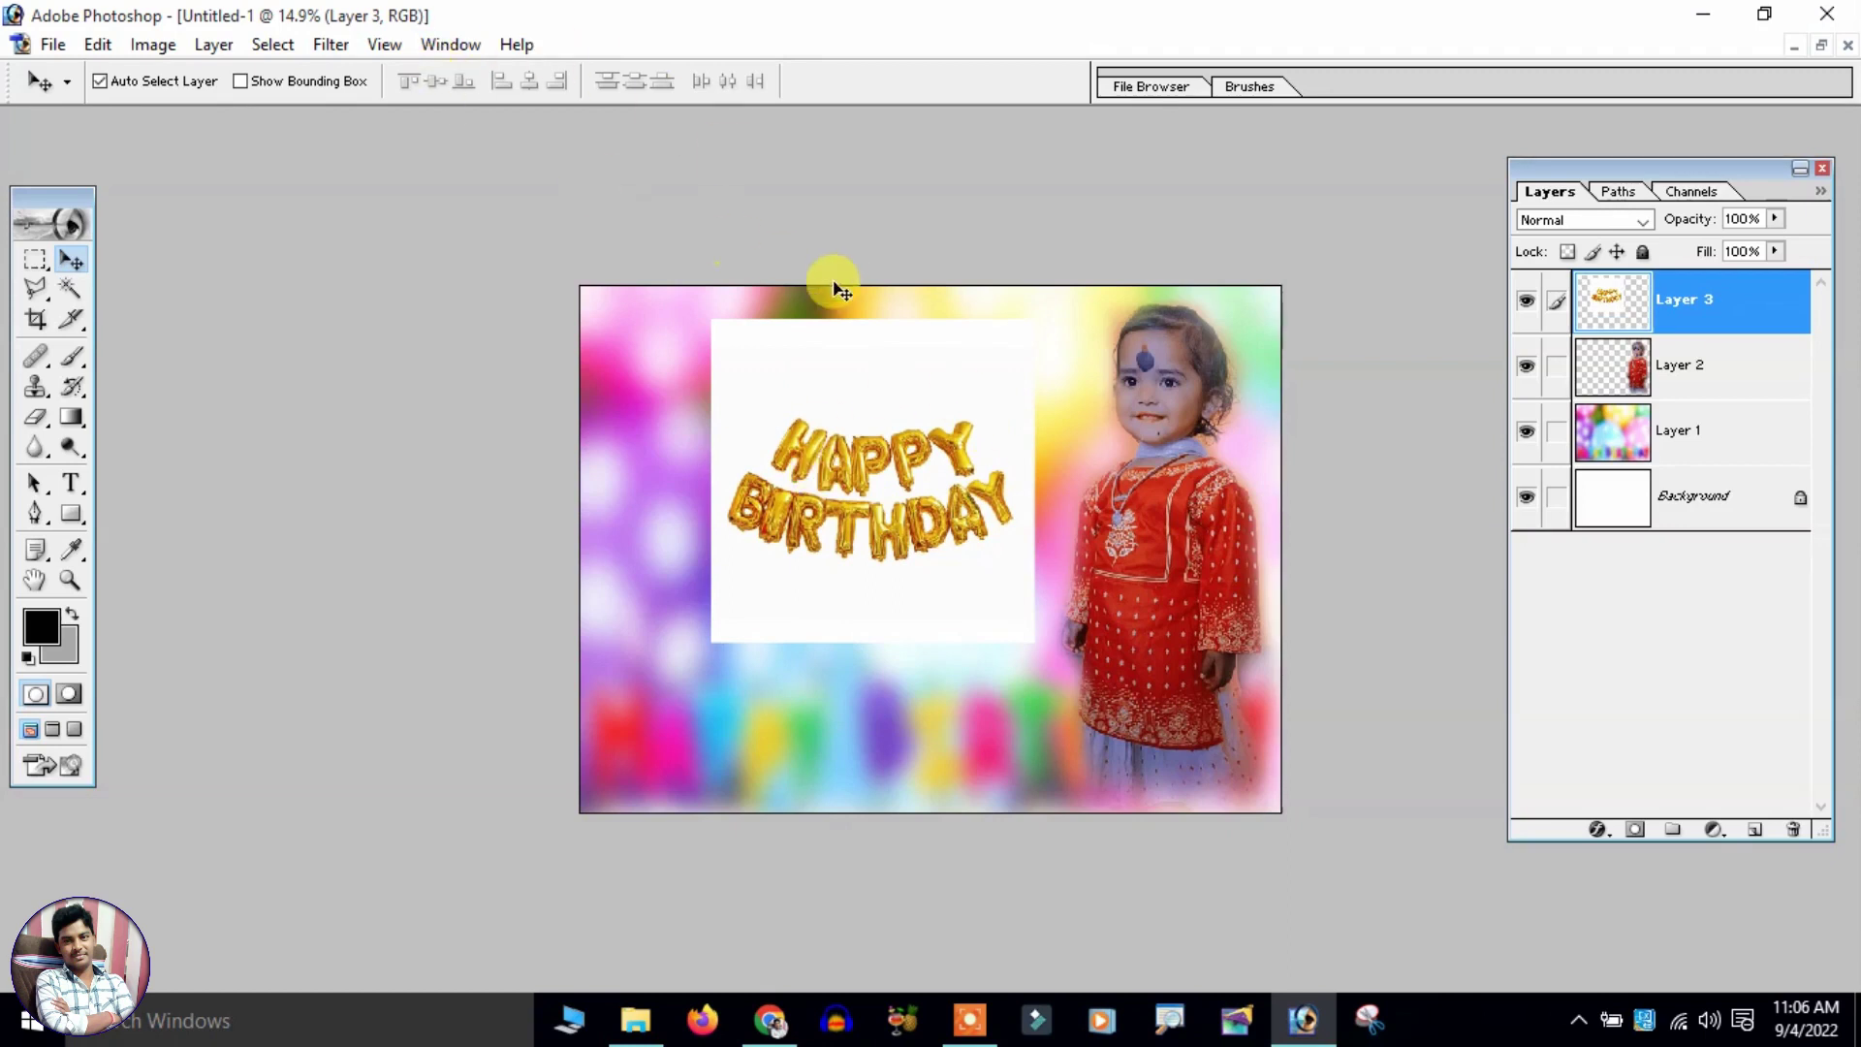
Select the white card behind the gold letters with Color Range and delete it
{"action": "left_click", "coordinate": [260, 45]}
{"action": "left_click", "coordinate": [324, 206]}
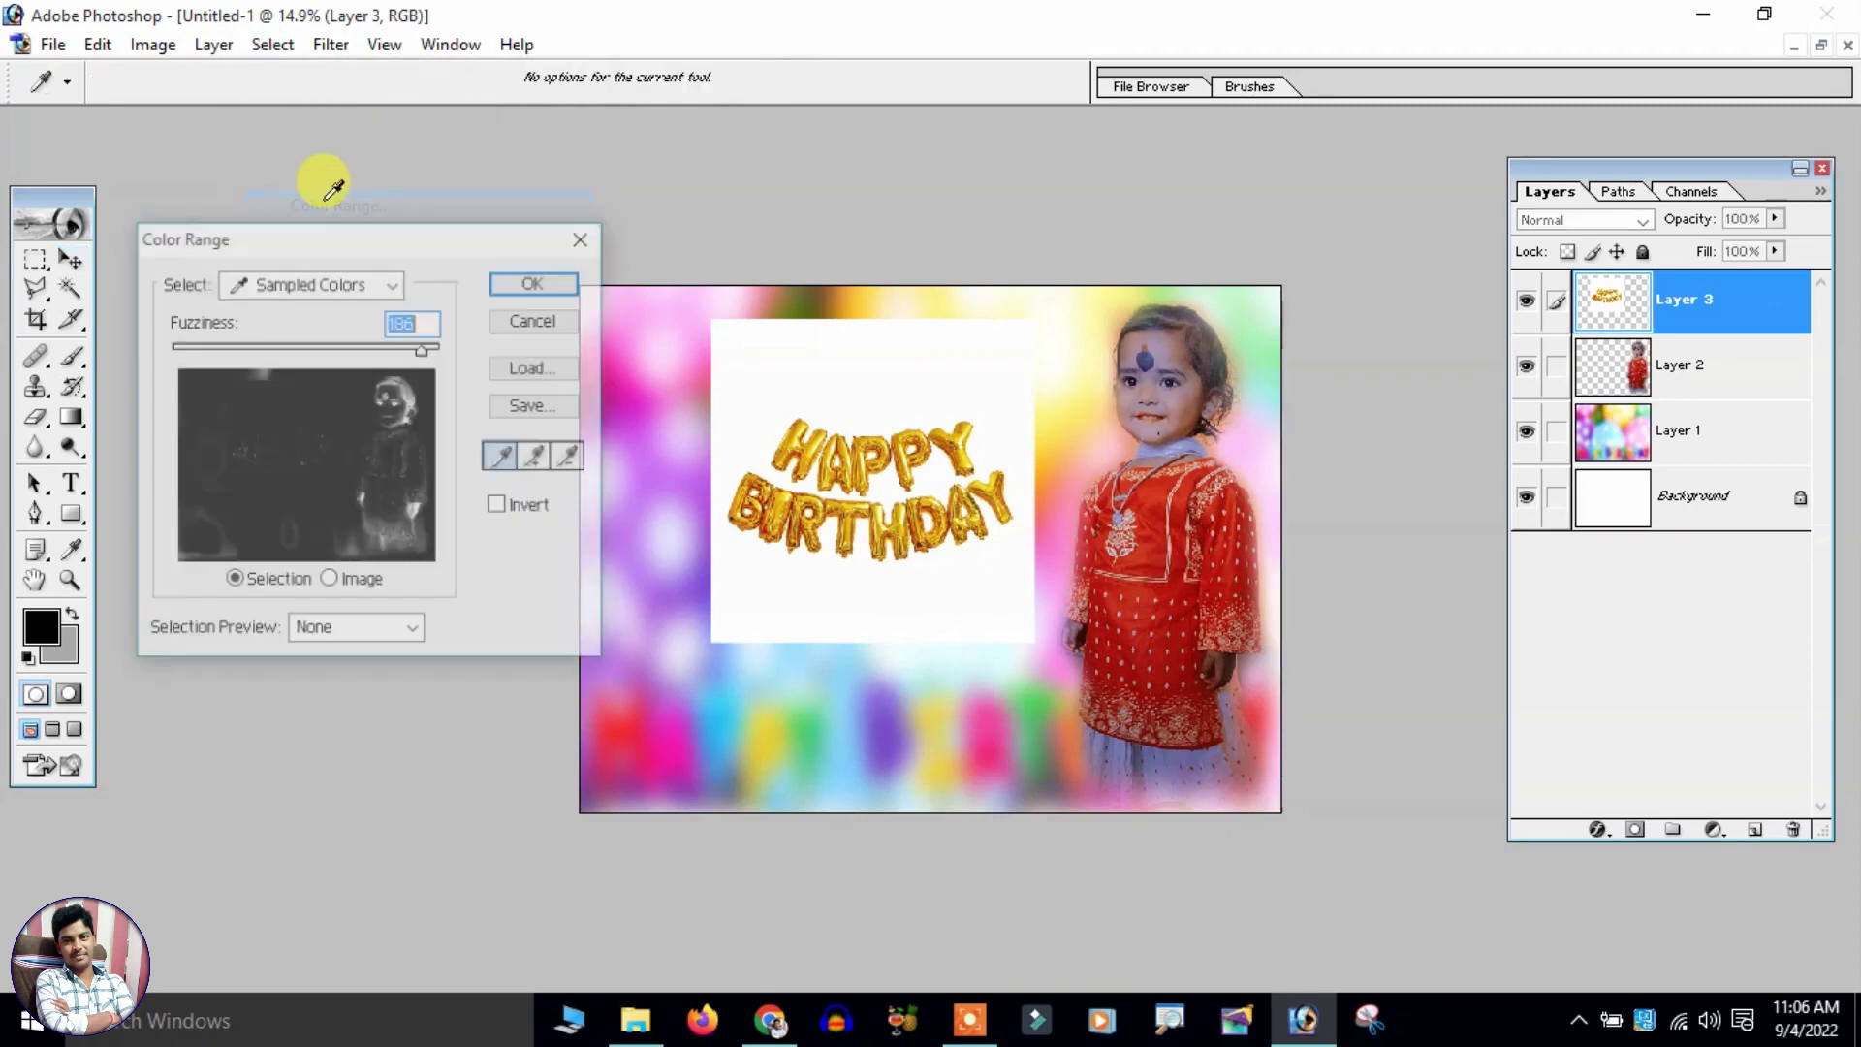
{"action": "left_click", "coordinate": [887, 376]}
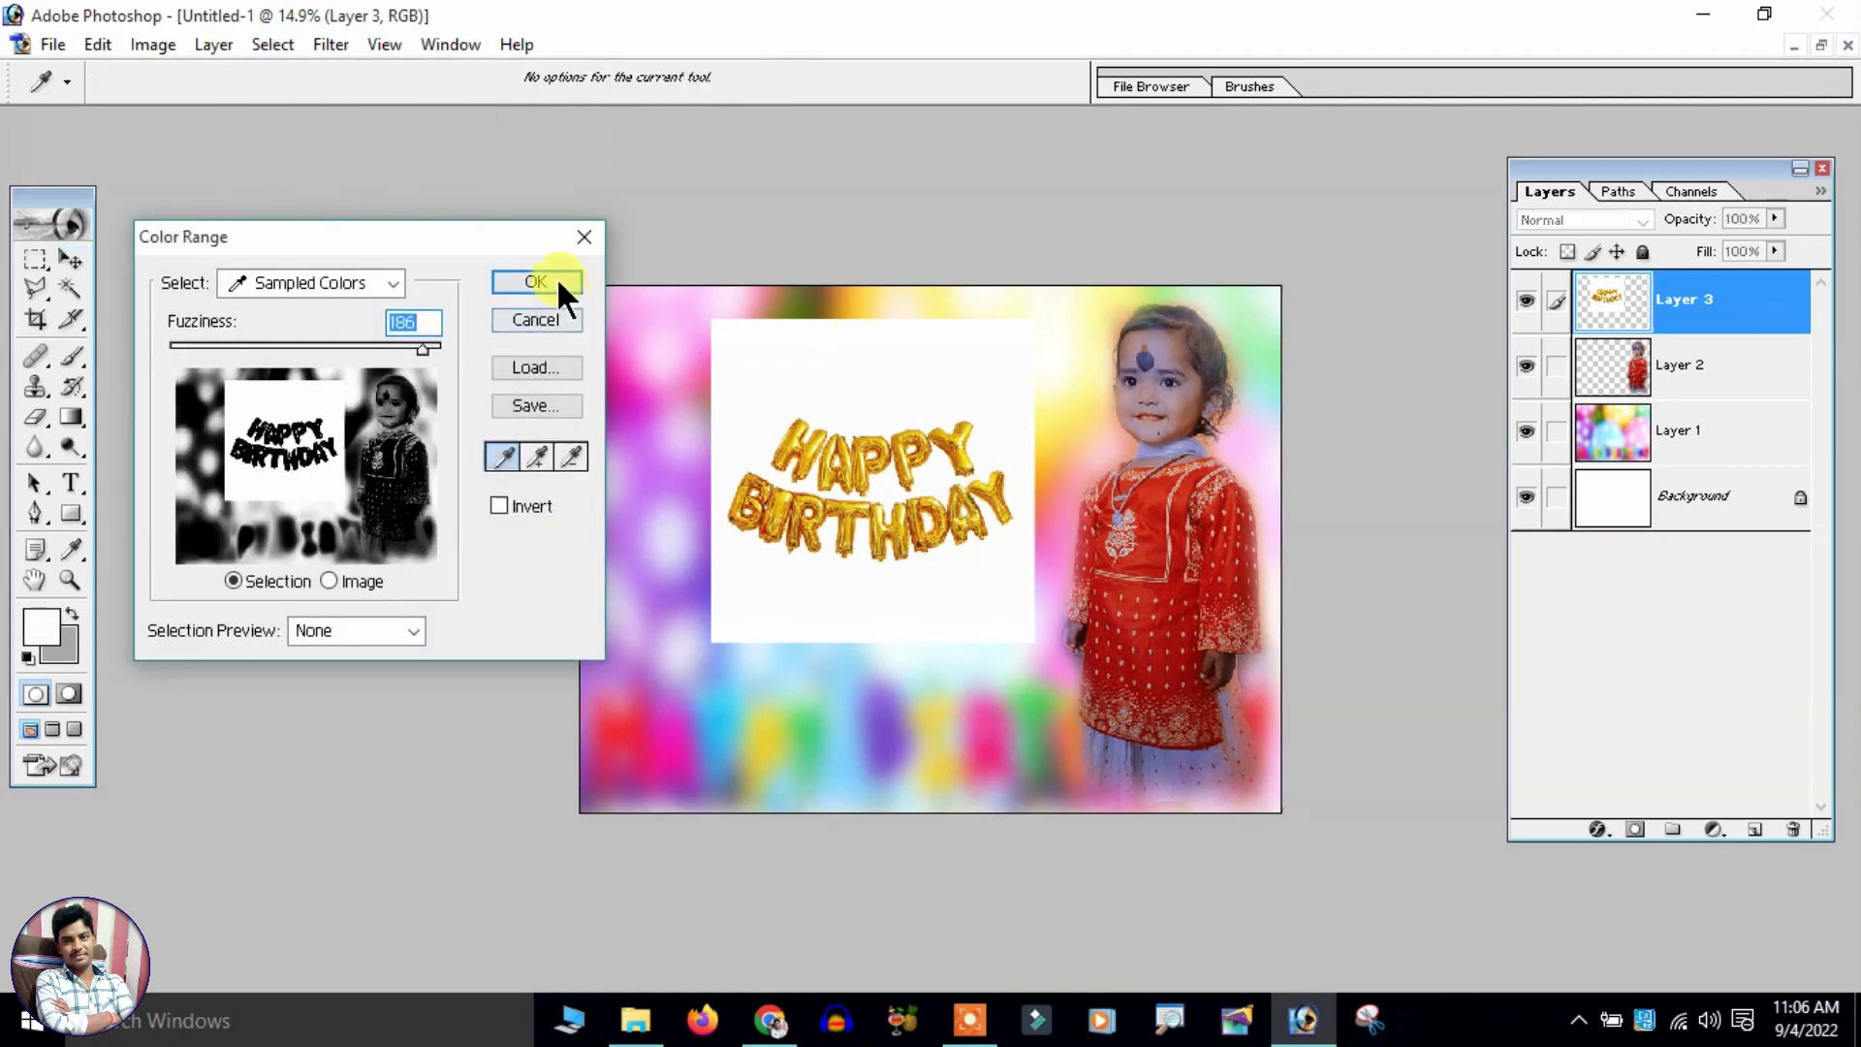
{"action": "left_click", "coordinate": [536, 282]}
{"action": "key", "text": "Delete"}
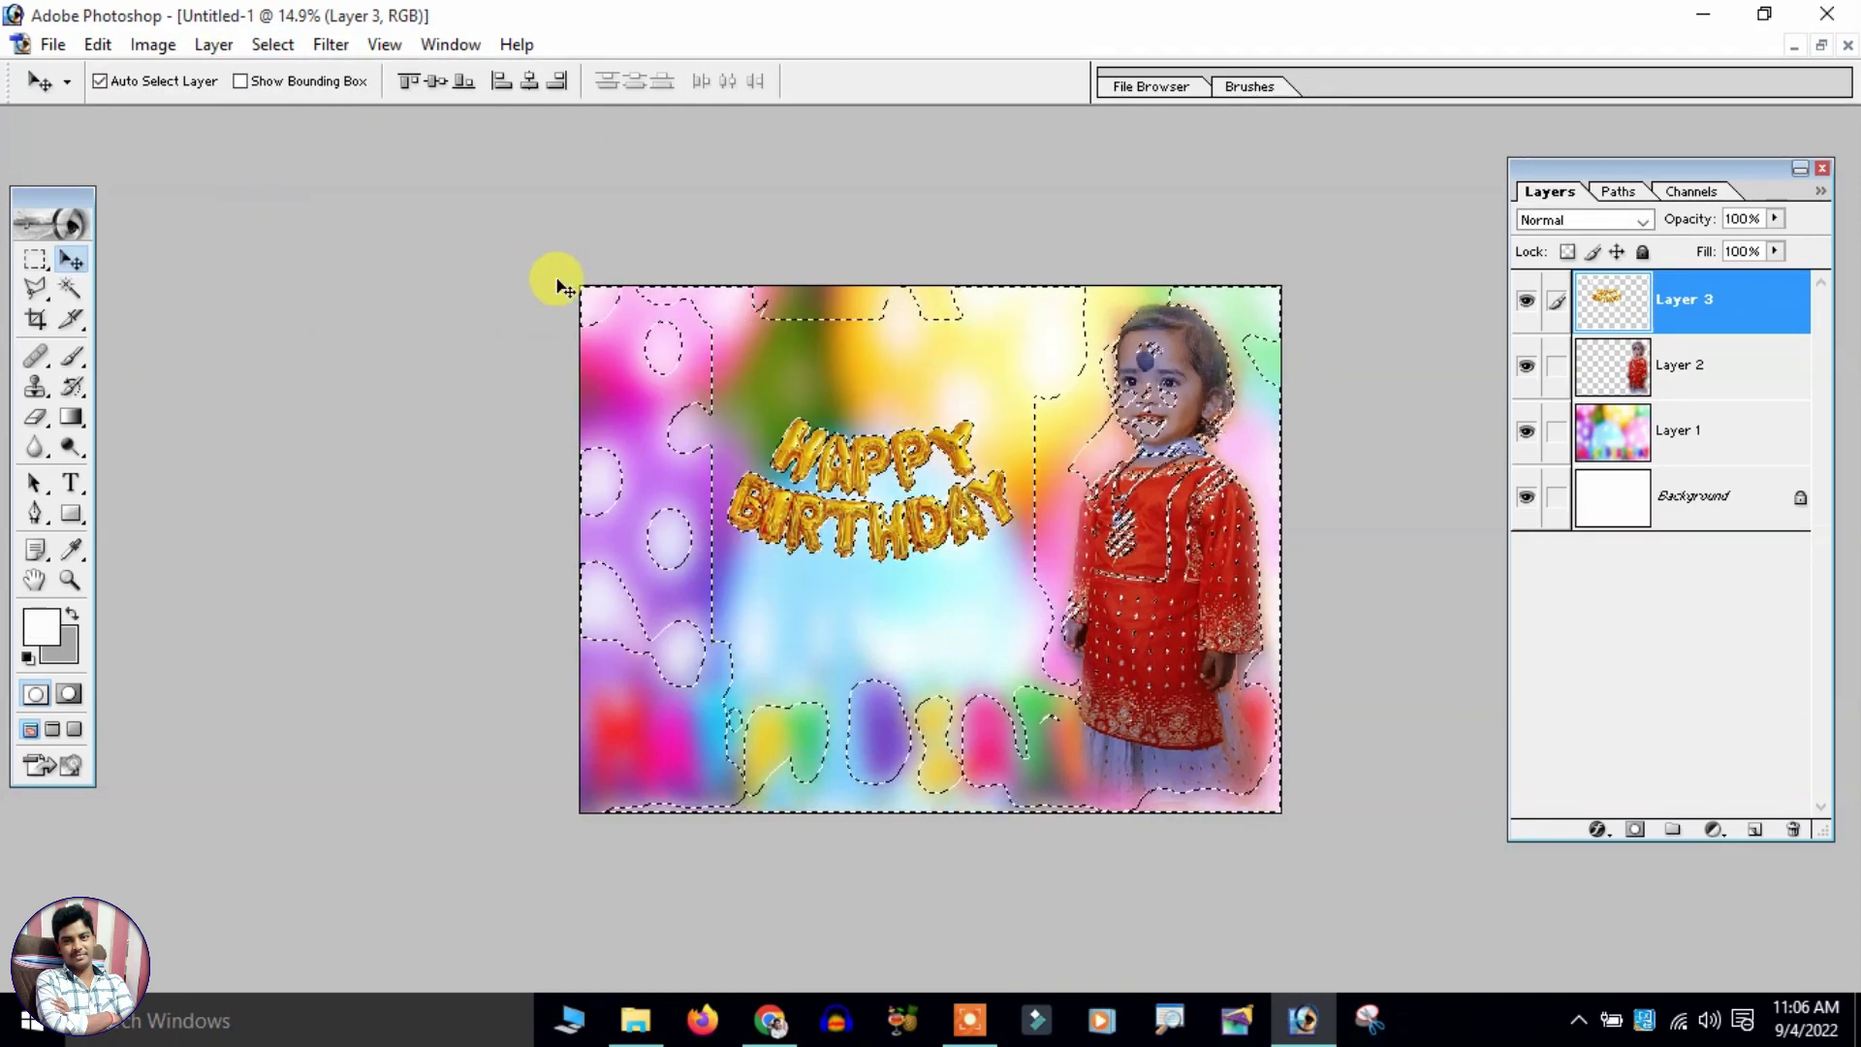
{"action": "key", "text": "ctrl+d"}
Fit the poster on screen and nudge the balloon letters slightly left
{"action": "key", "text": "ctrl+0"}
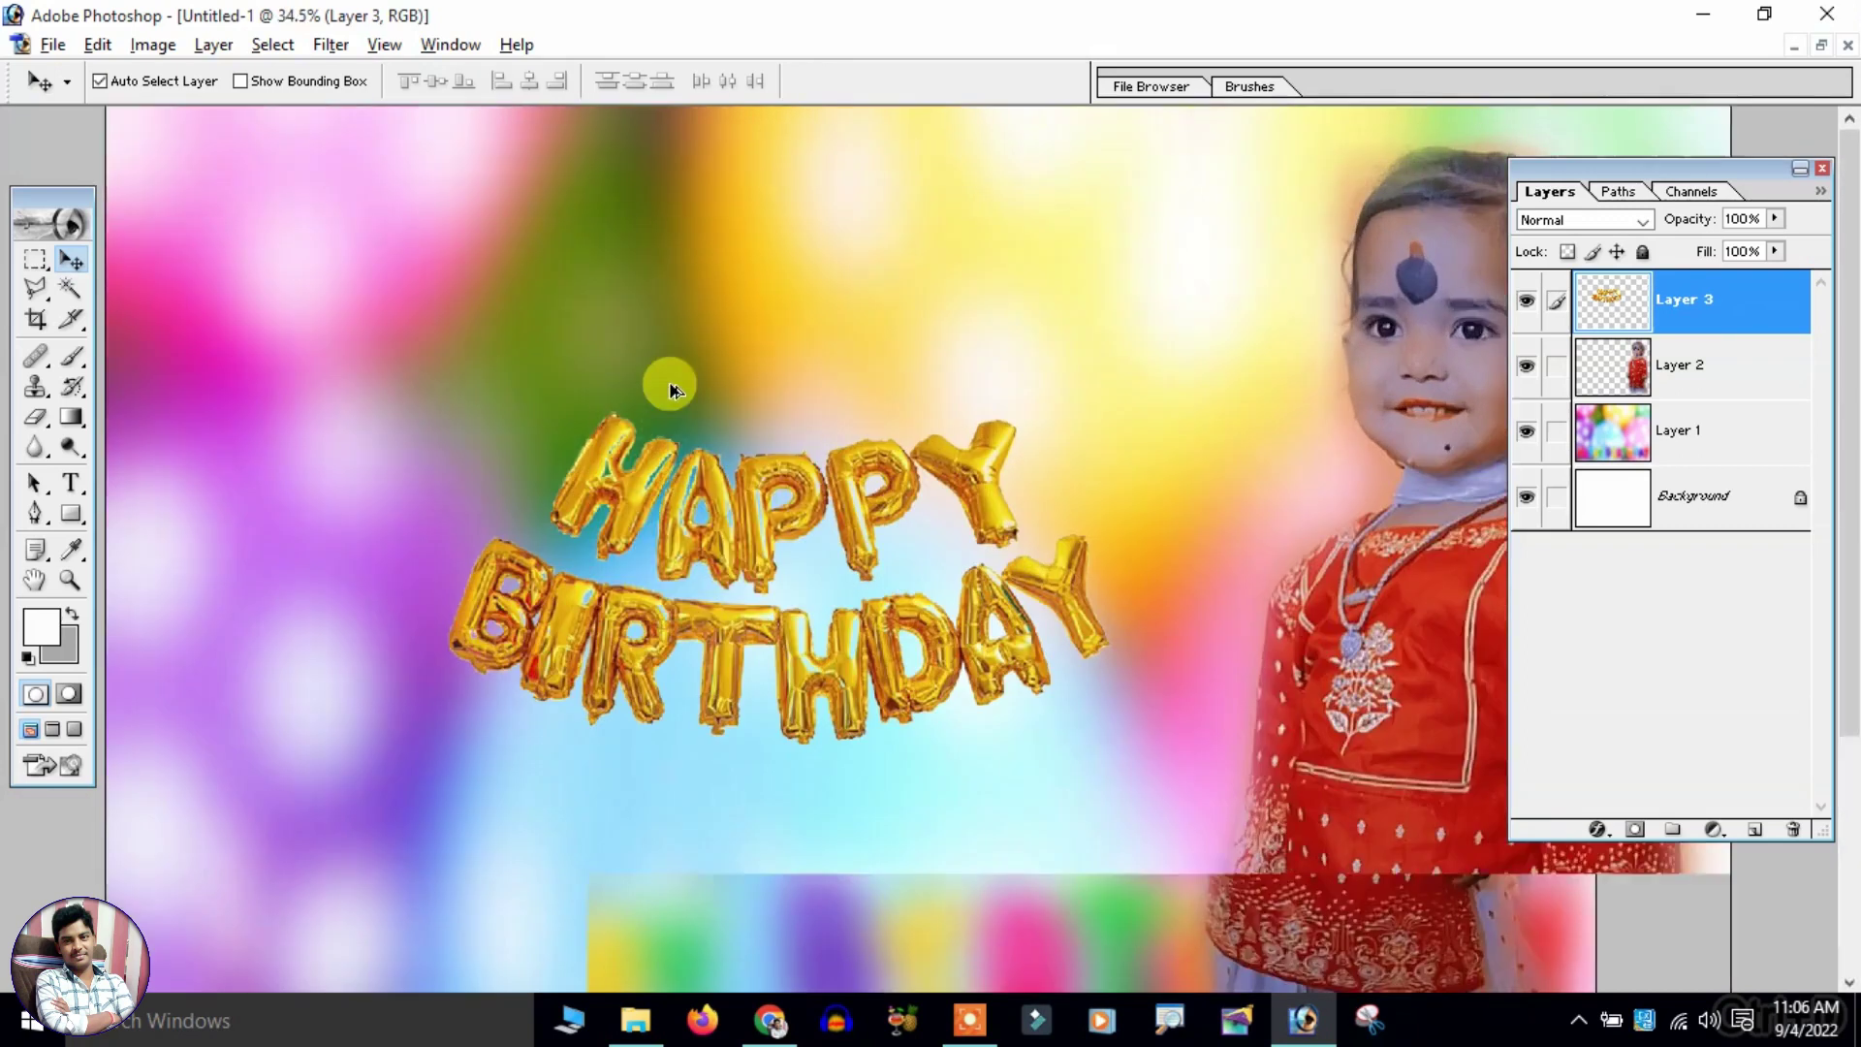
{"action": "key", "text": "ctrl+0"}
{"action": "scroll", "coordinate": [738, 582], "scroll_direction": "down", "scroll_amount": 2}
{"action": "scroll", "coordinate": [796, 421], "scroll_direction": "down", "scroll_amount": 1}
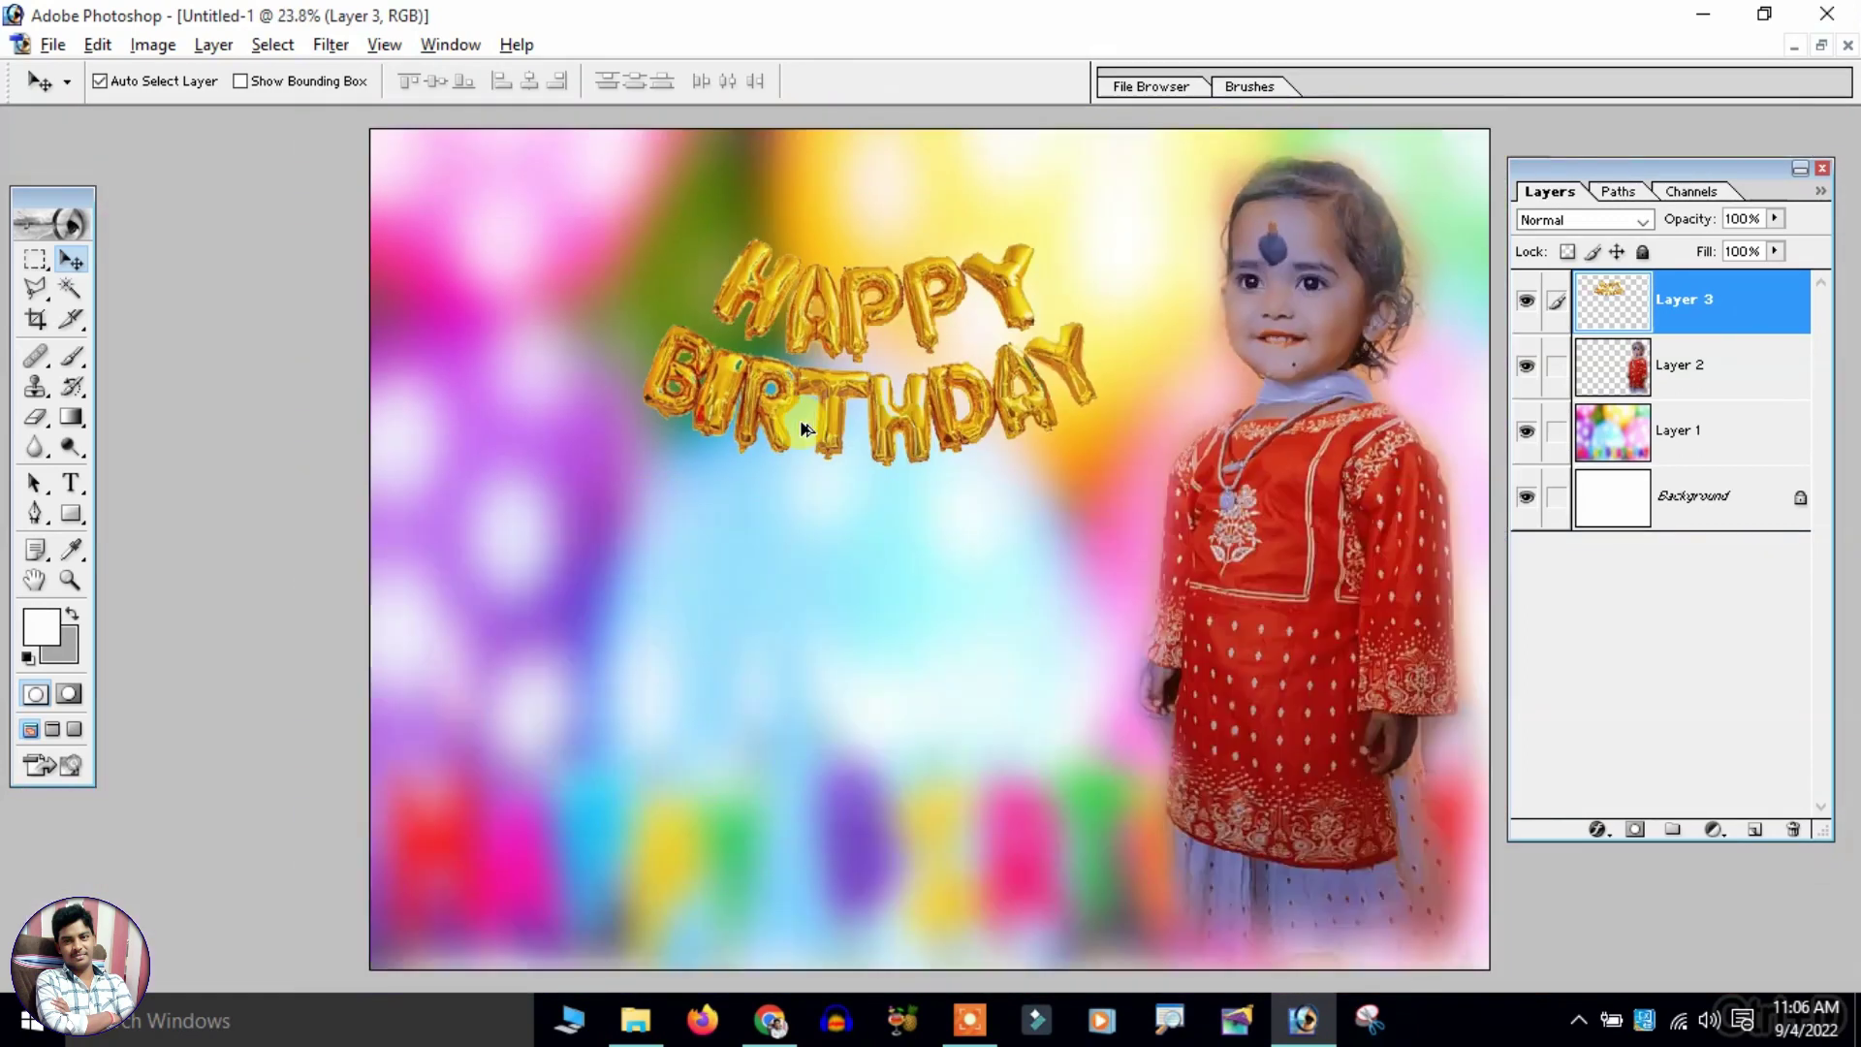
{"action": "scroll", "coordinate": [840, 390], "scroll_direction": "down", "scroll_amount": 1}
{"action": "left_click_drag", "start_coordinate": [875, 373], "coordinate": [842, 364]}
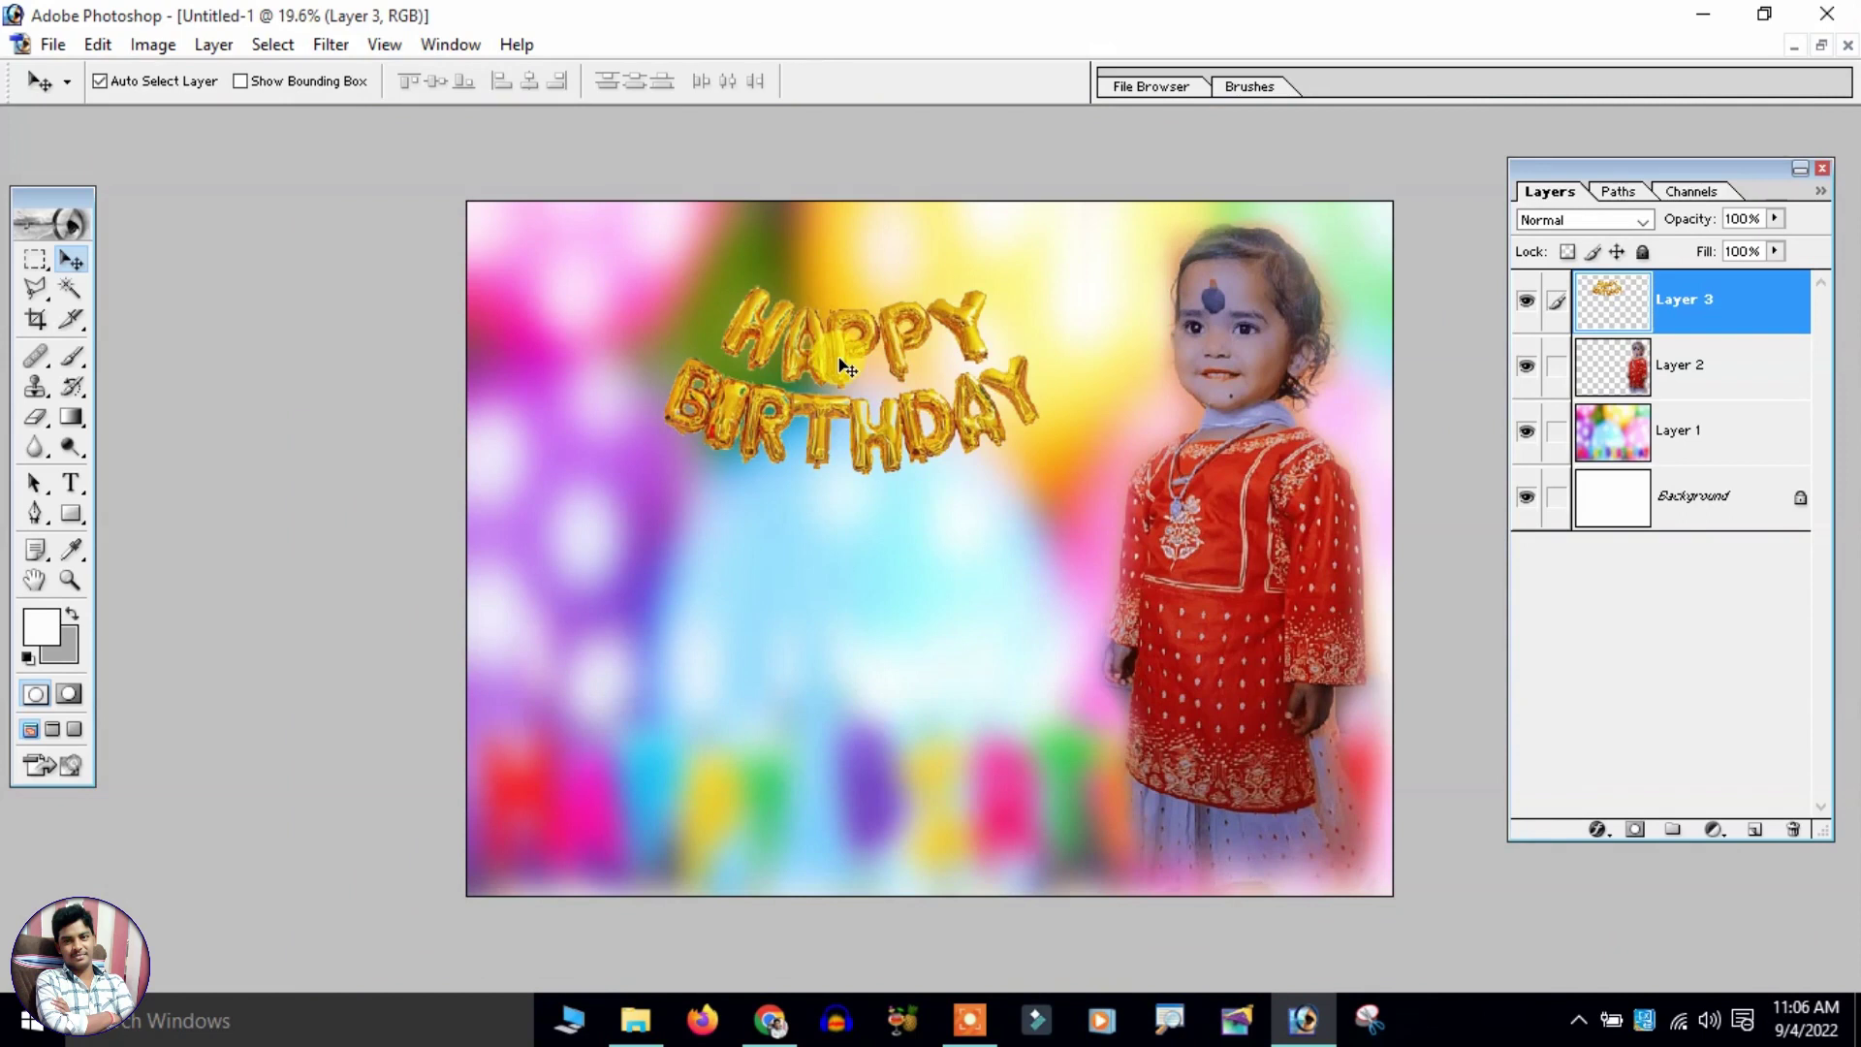
{"action": "scroll", "coordinate": [841, 364], "scroll_direction": "up", "scroll_amount": 1}
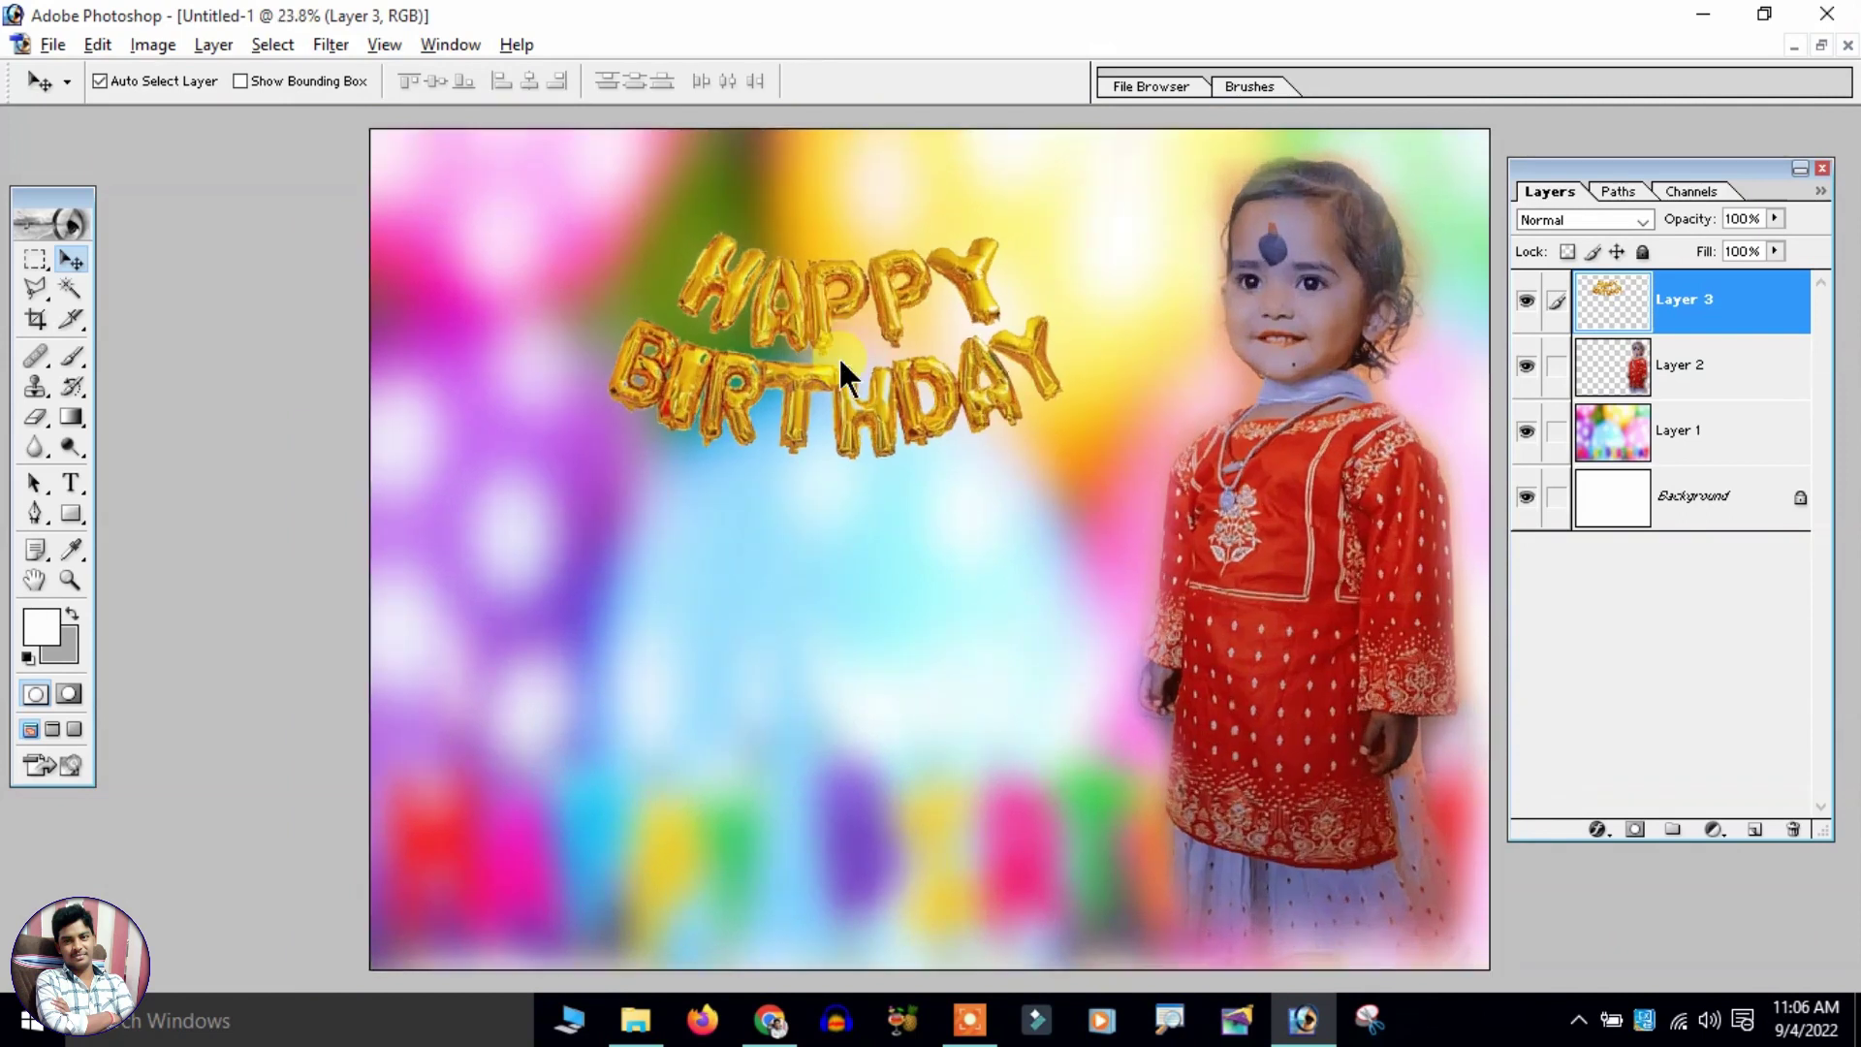
Stretch the balloon letters wider and taller across the upper left of the poster
{"action": "key", "text": "ctrl+t"}
{"action": "left_click_drag", "start_coordinate": [1064, 343], "coordinate": [1125, 342]}
{"action": "left_click_drag", "start_coordinate": [910, 221], "coordinate": [910, 203]}
{"action": "left_click_drag", "start_coordinate": [940, 232], "coordinate": [943, 215]}
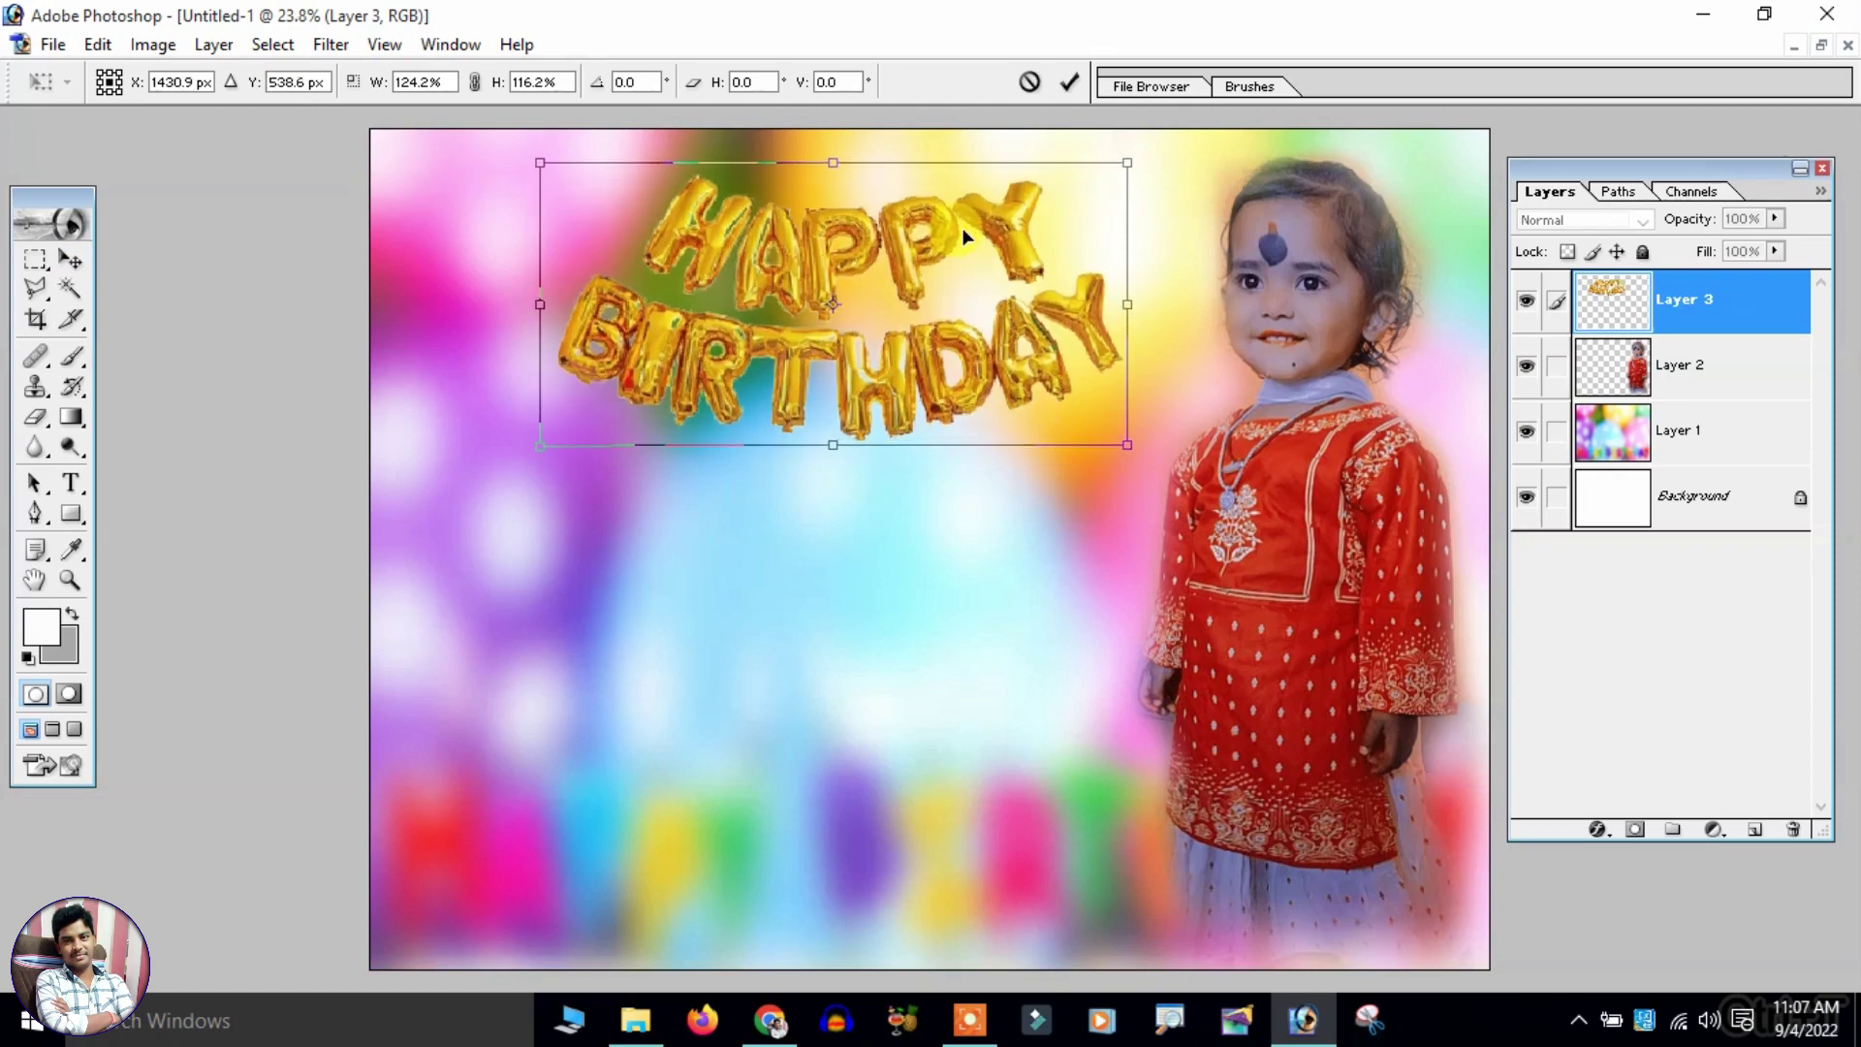
{"action": "left_click_drag", "start_coordinate": [1124, 339], "coordinate": [1161, 335]}
{"action": "mouse_move", "coordinate": [504, 194]}
{"action": "left_mouse_down"}
{"action": "mouse_move", "coordinate": [470, 189]}
{"action": "mouse_move", "coordinate": [509, 148]}
{"action": "left_mouse_up"}
{"action": "key", "text": "Return"}
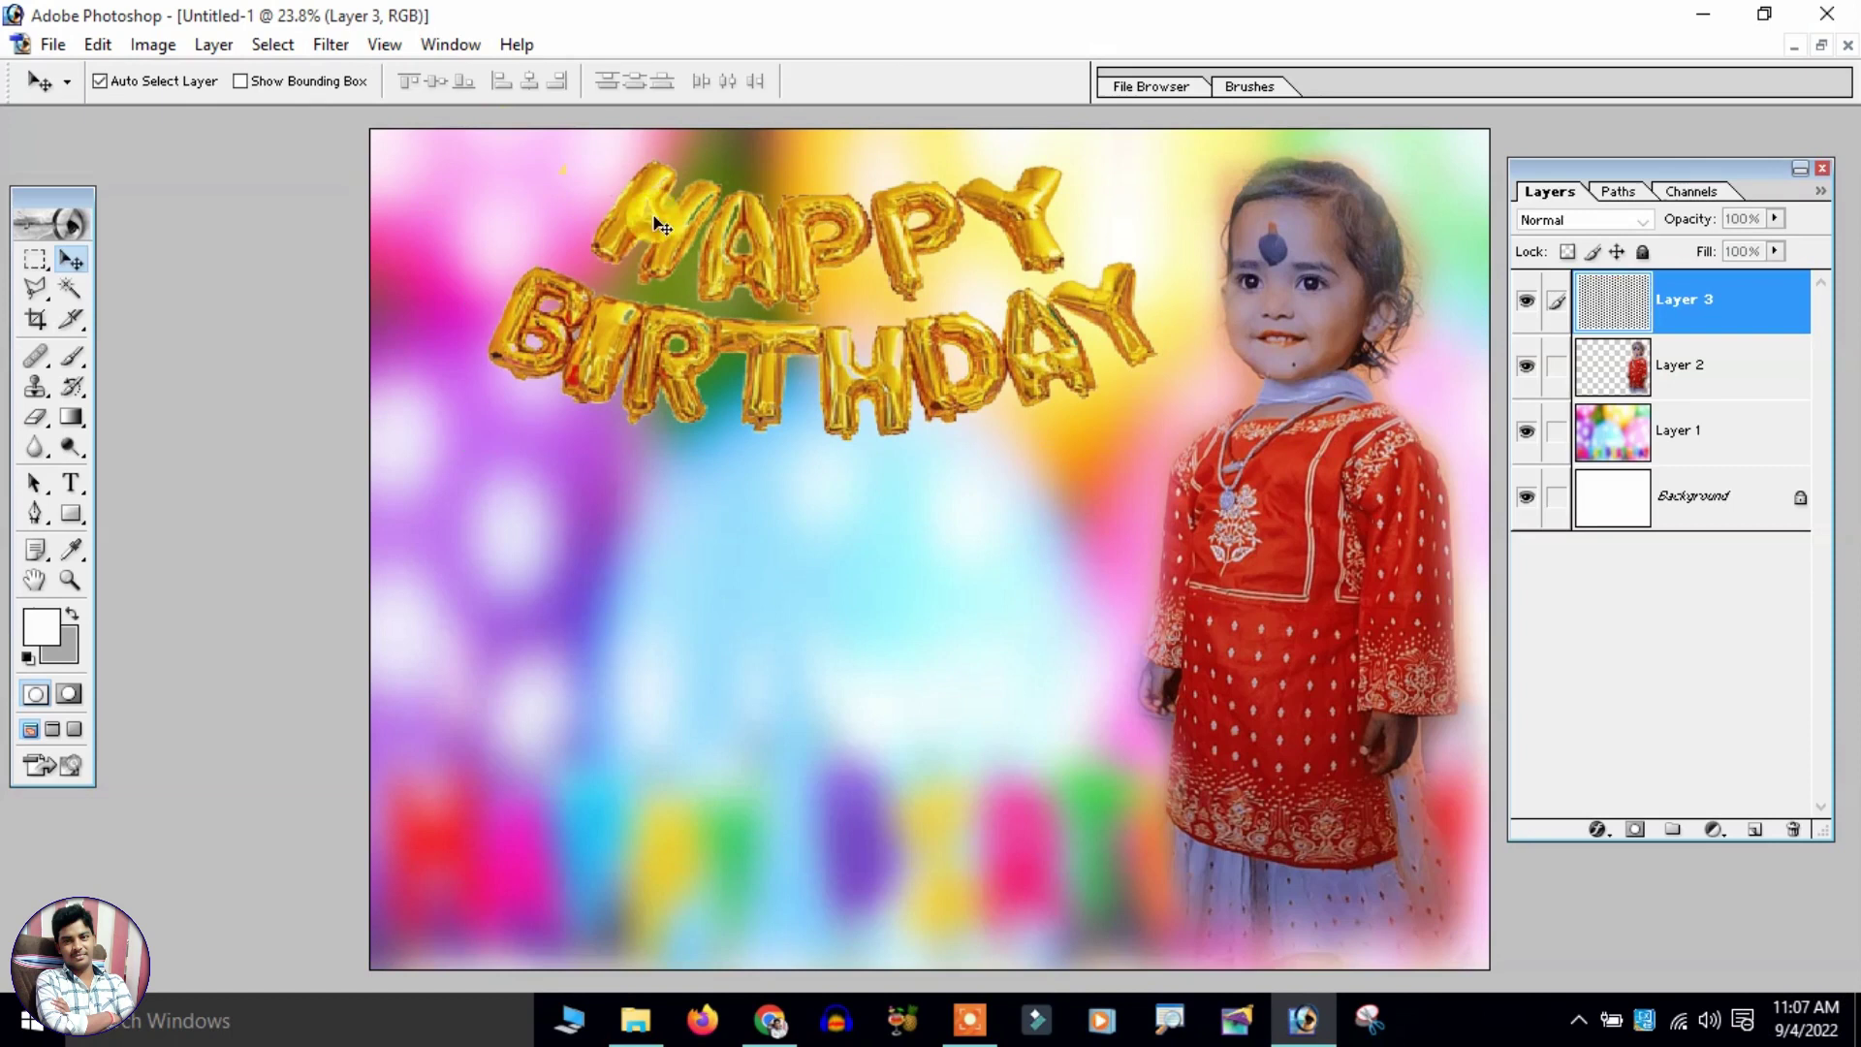
{"action": "left_click_drag", "start_coordinate": [676, 242], "coordinate": [676, 259]}
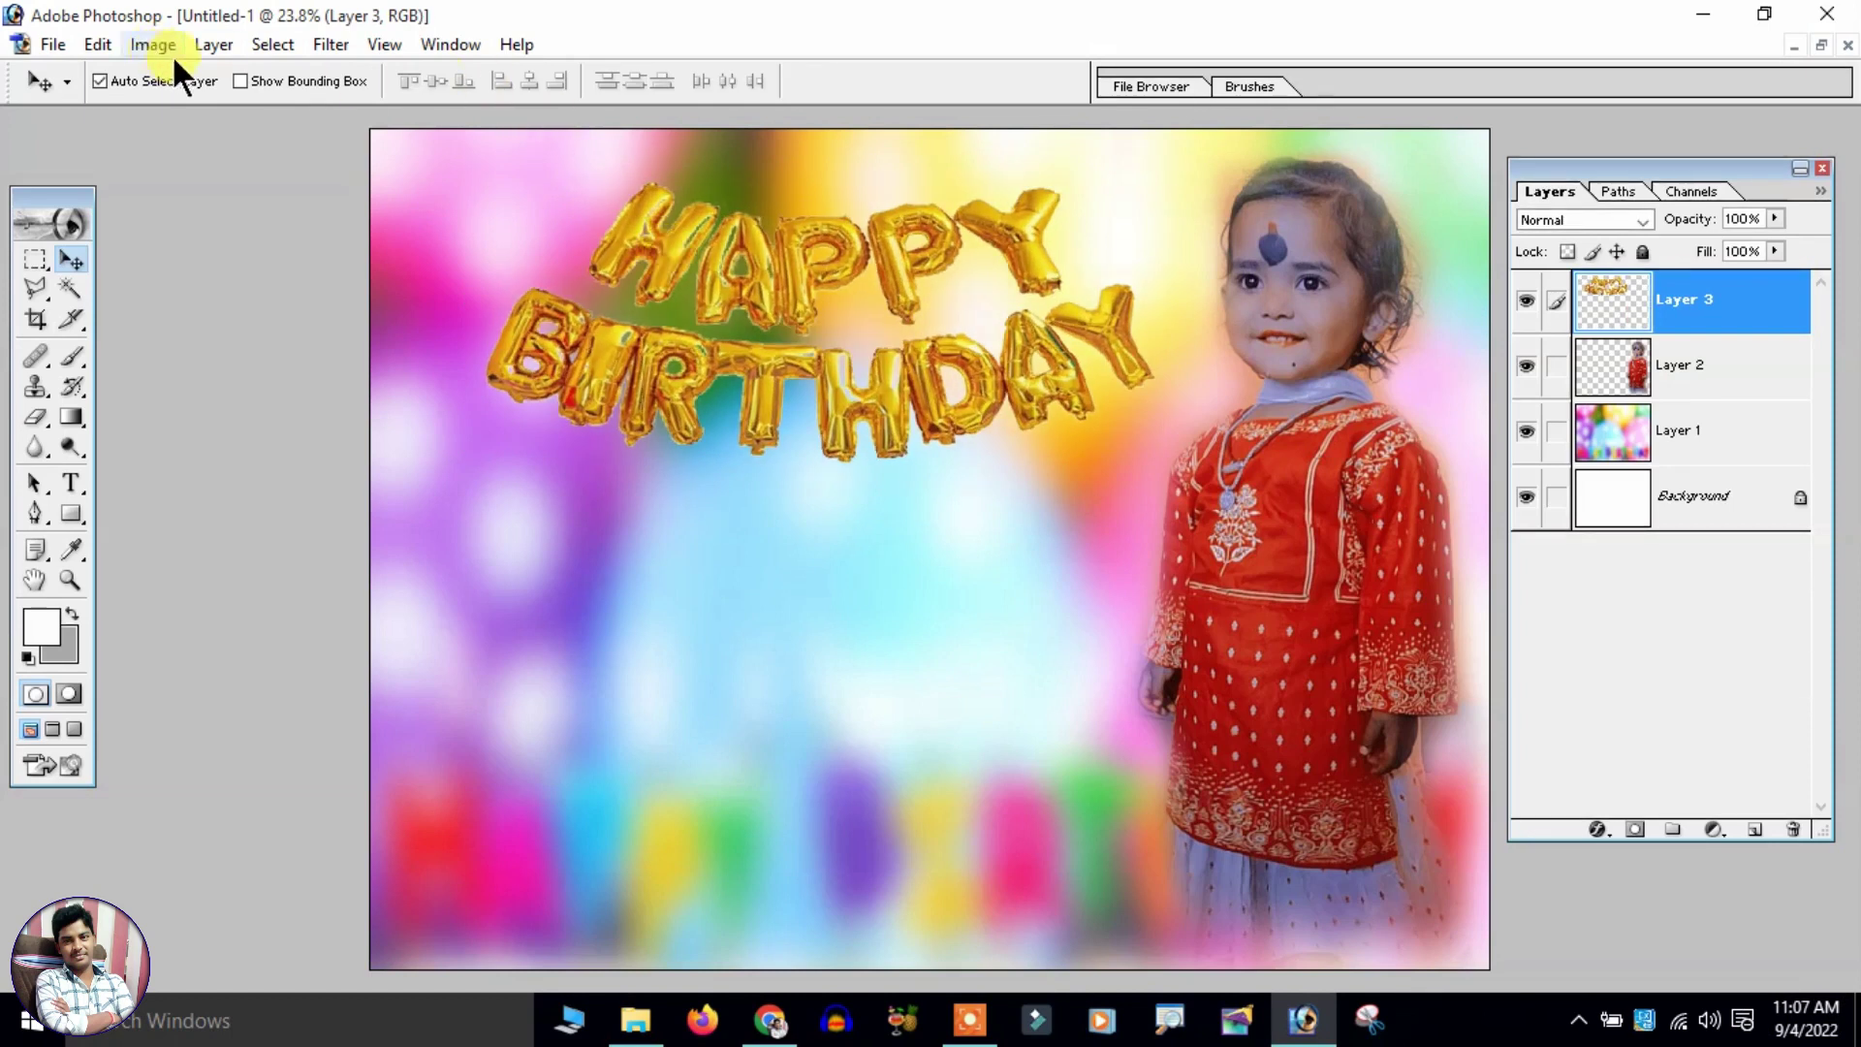
Add a Drop Shadow to the balloon letters with Normal blend, 100% opacity and white colour
{"action": "left_click", "coordinate": [204, 46]}
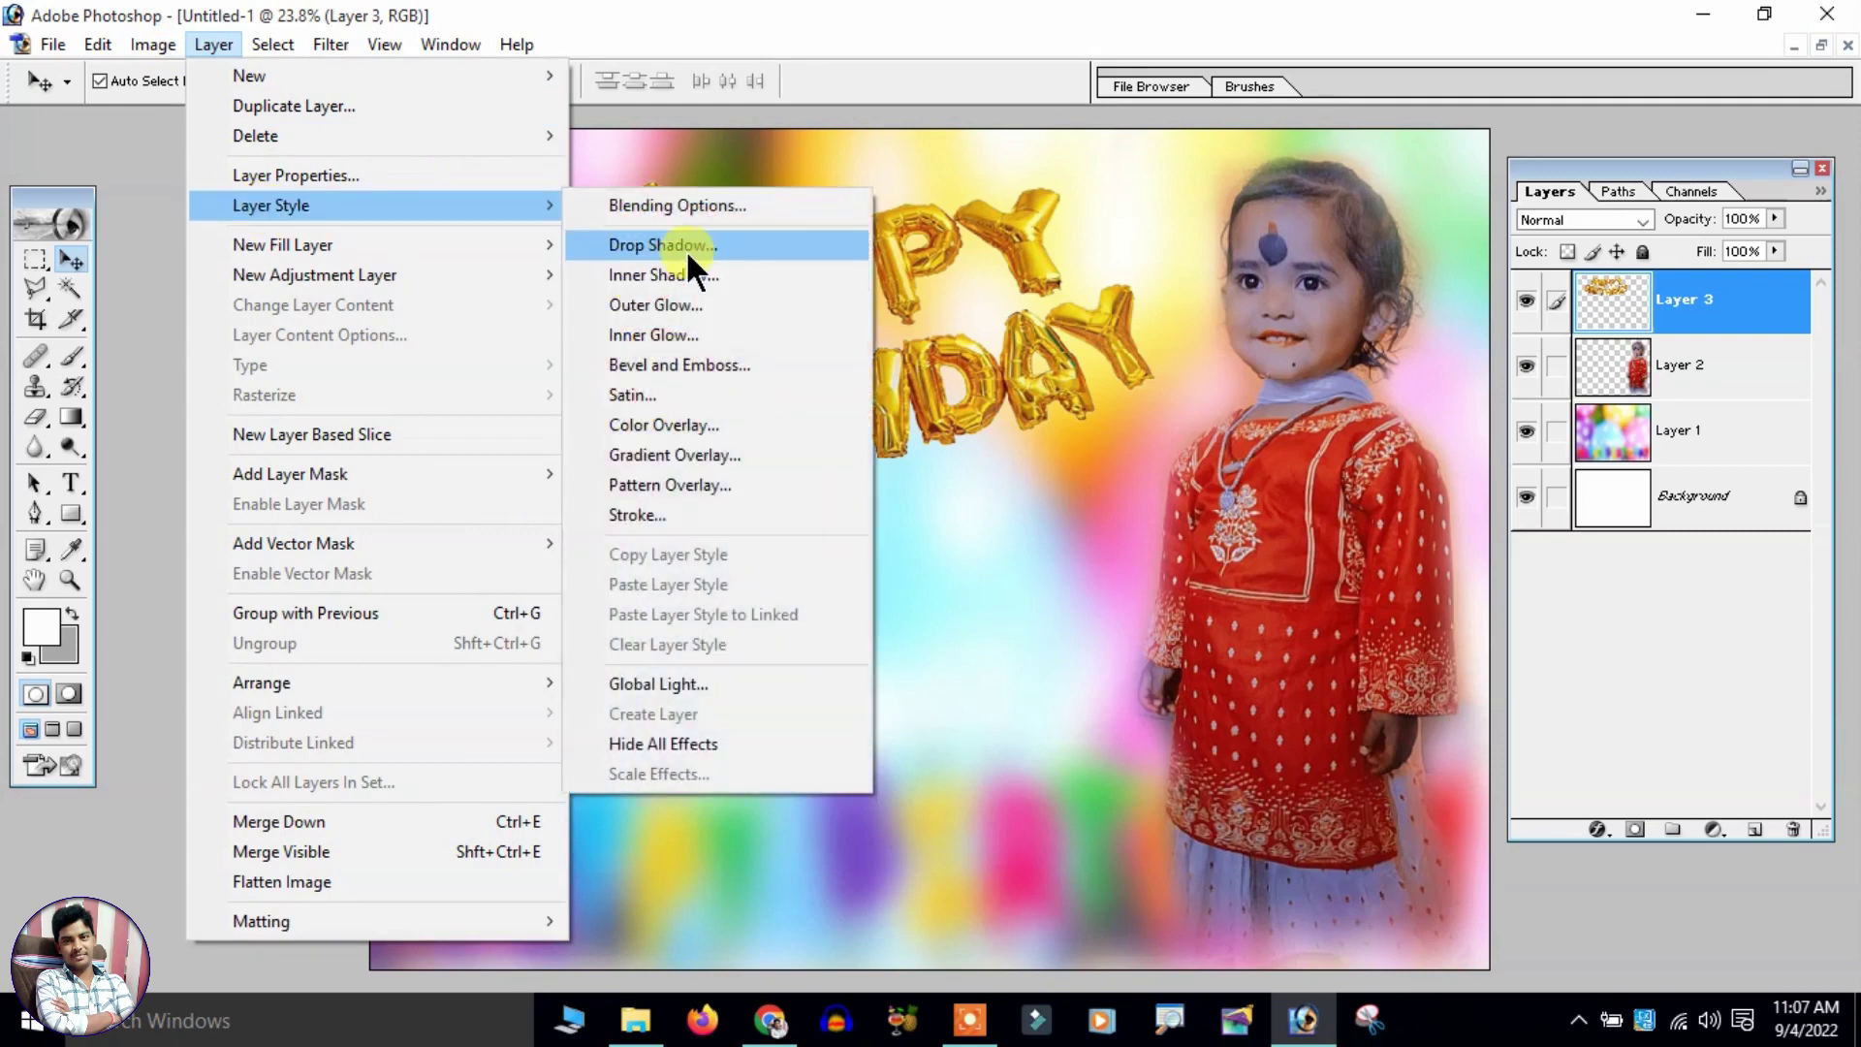
{"action": "left_click", "coordinate": [686, 248]}
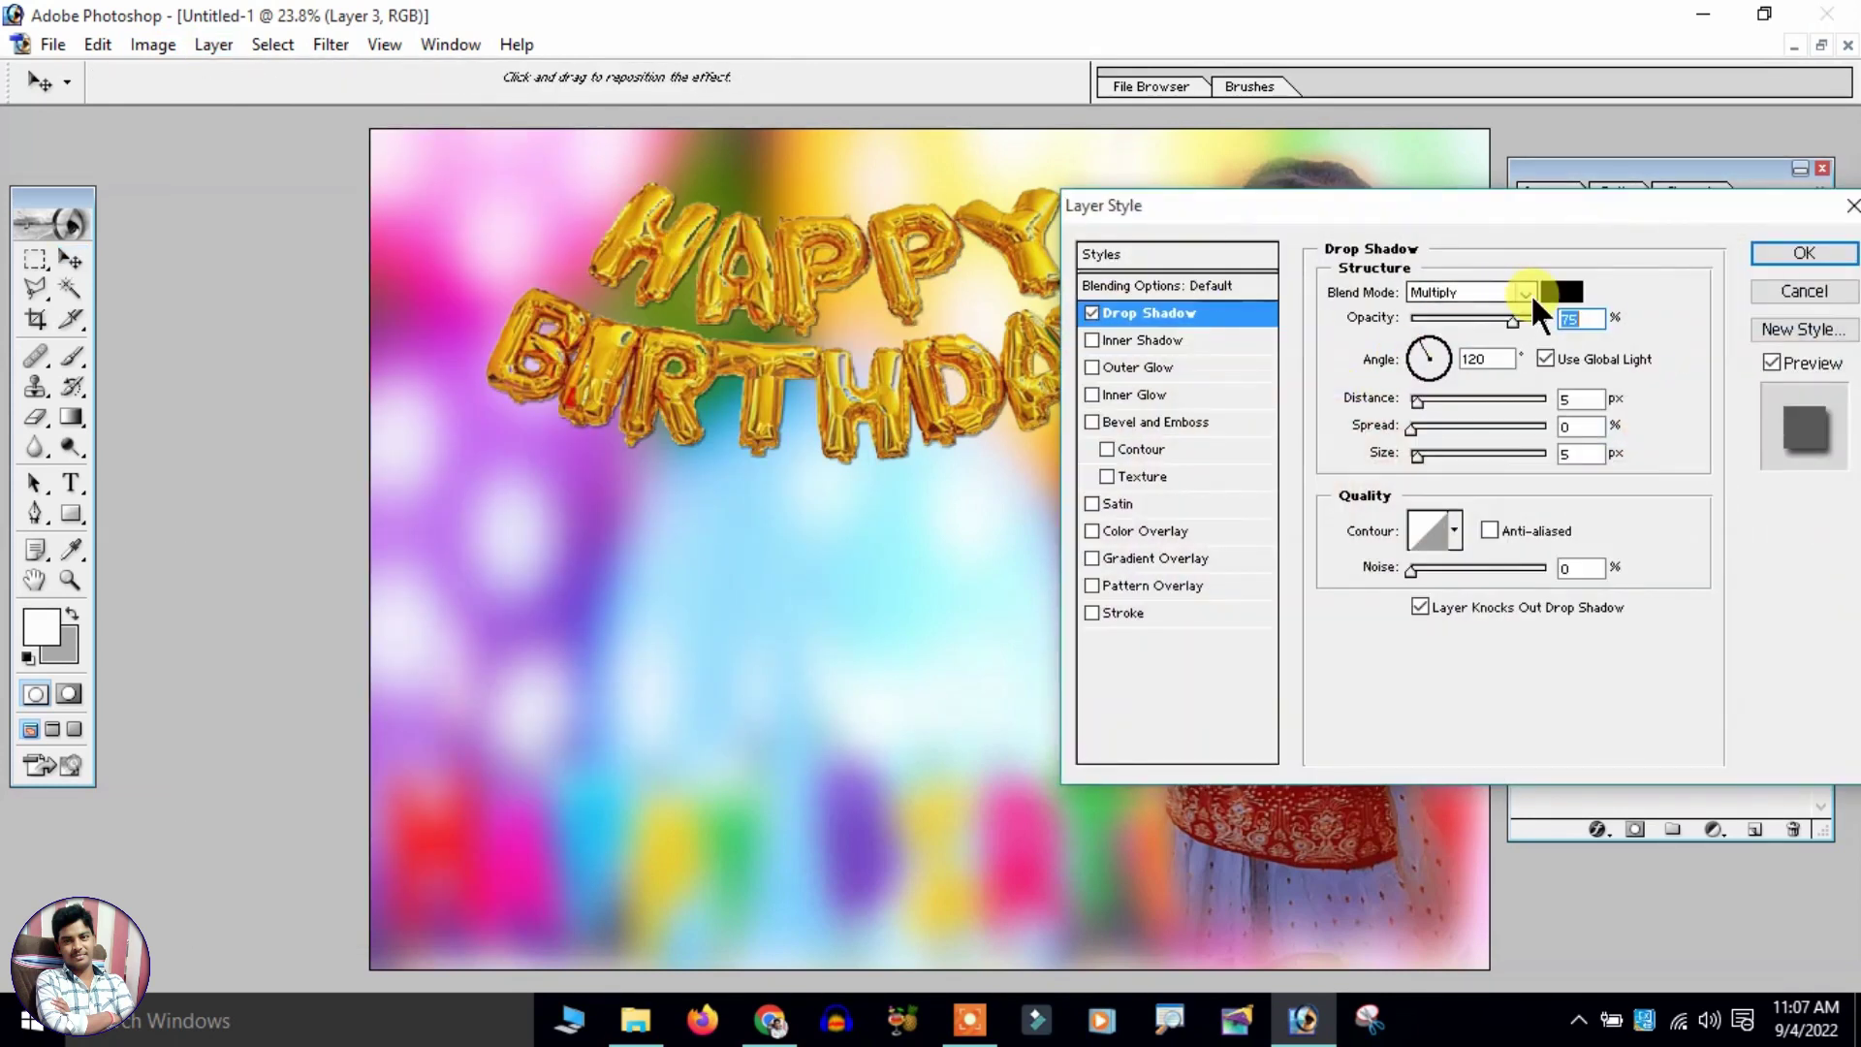
{"action": "left_click", "coordinate": [1527, 293]}
{"action": "left_click", "coordinate": [1470, 310]}
{"action": "left_click_drag", "start_coordinate": [1510, 318], "coordinate": [1575, 316]}
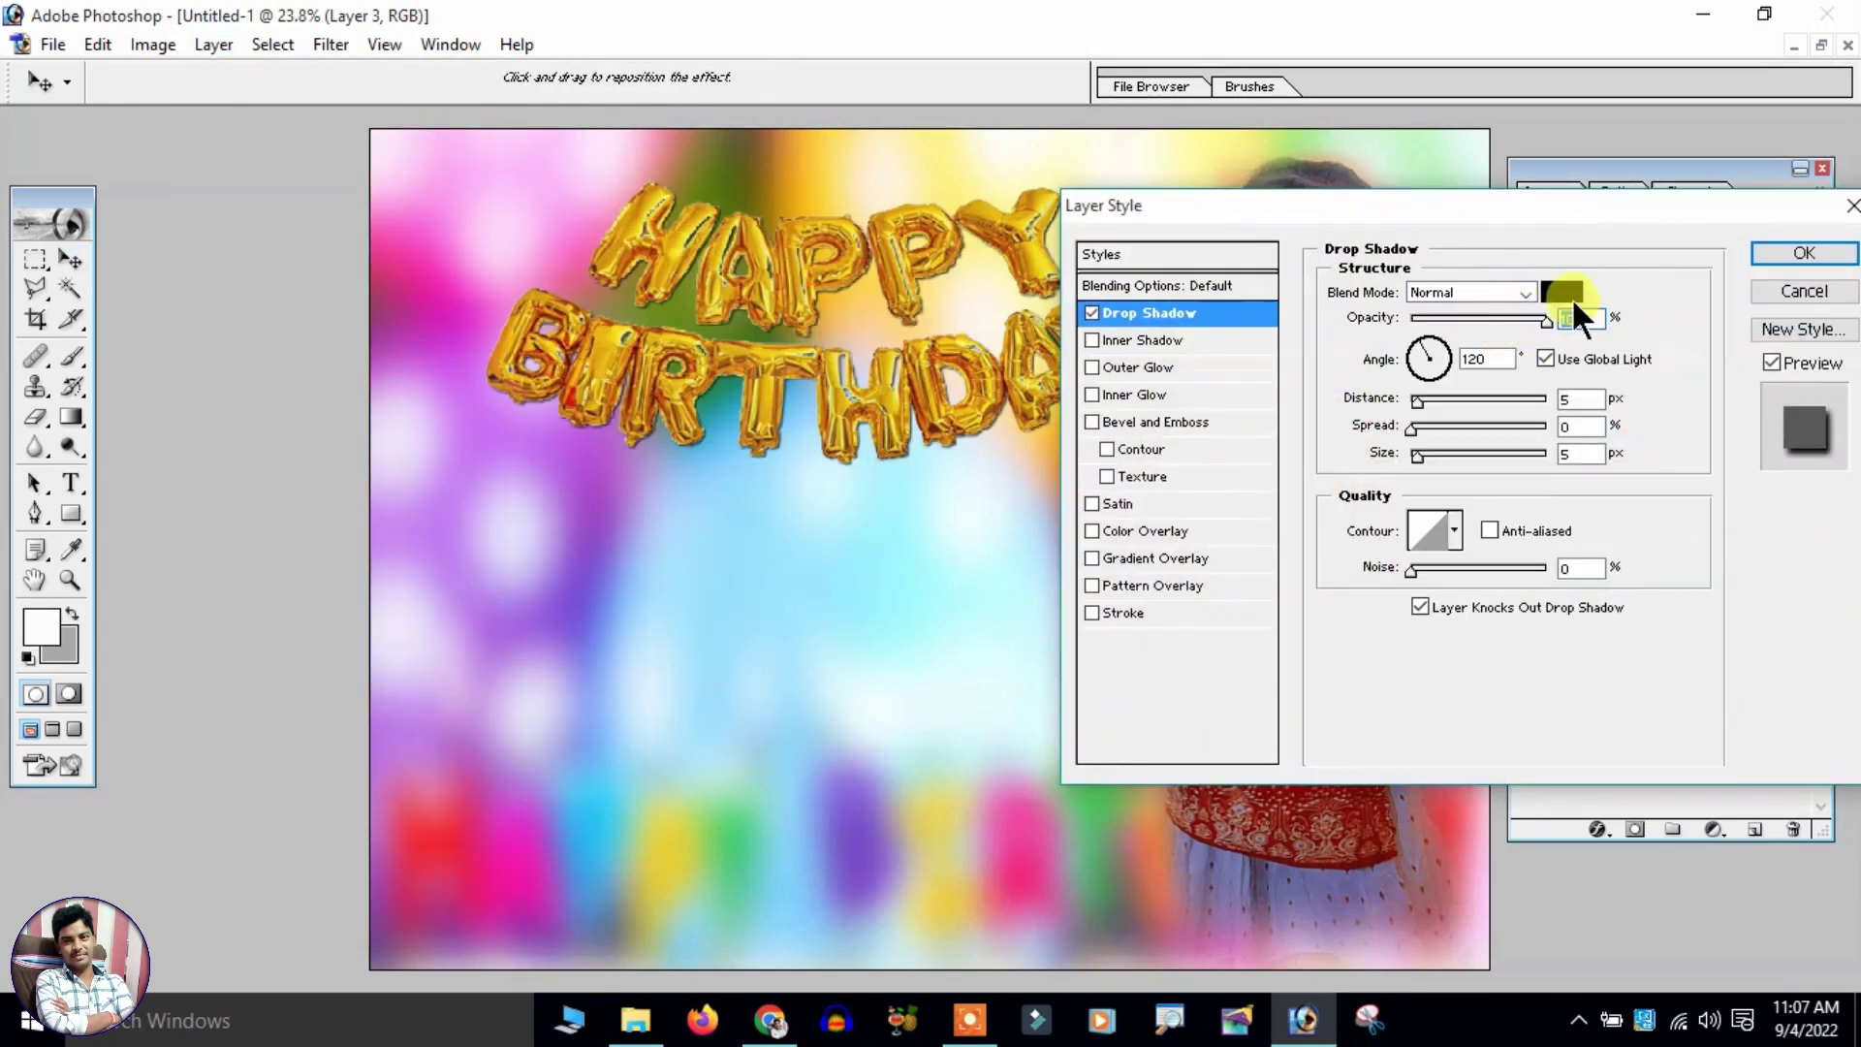
{"action": "left_click", "coordinate": [1562, 290]}
{"action": "left_click", "coordinate": [1174, 331]}
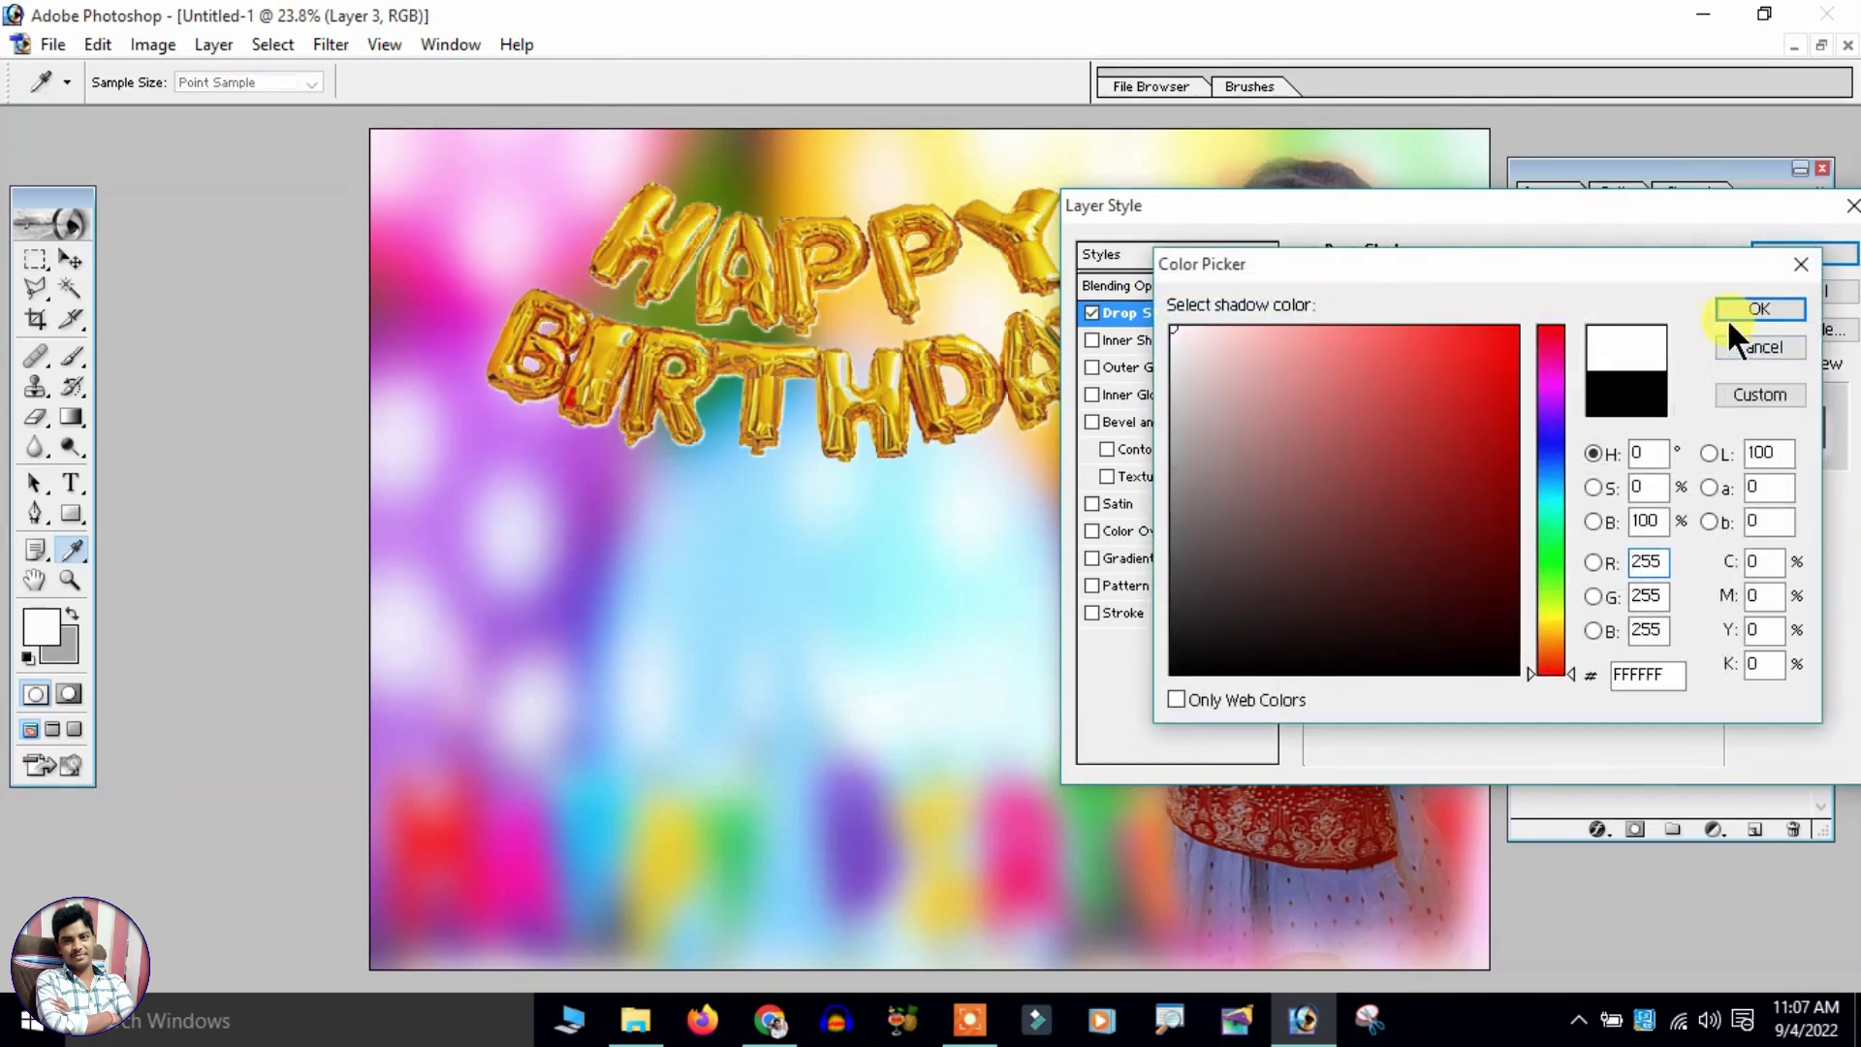
{"action": "left_click", "coordinate": [1743, 311]}
Adjust the white shadow's distance and spread and apply the glow
{"action": "mouse_move", "coordinate": [1417, 399]}
{"action": "left_mouse_down"}
{"action": "mouse_move", "coordinate": [1463, 426]}
{"action": "mouse_move", "coordinate": [1456, 455]}
{"action": "left_mouse_up"}
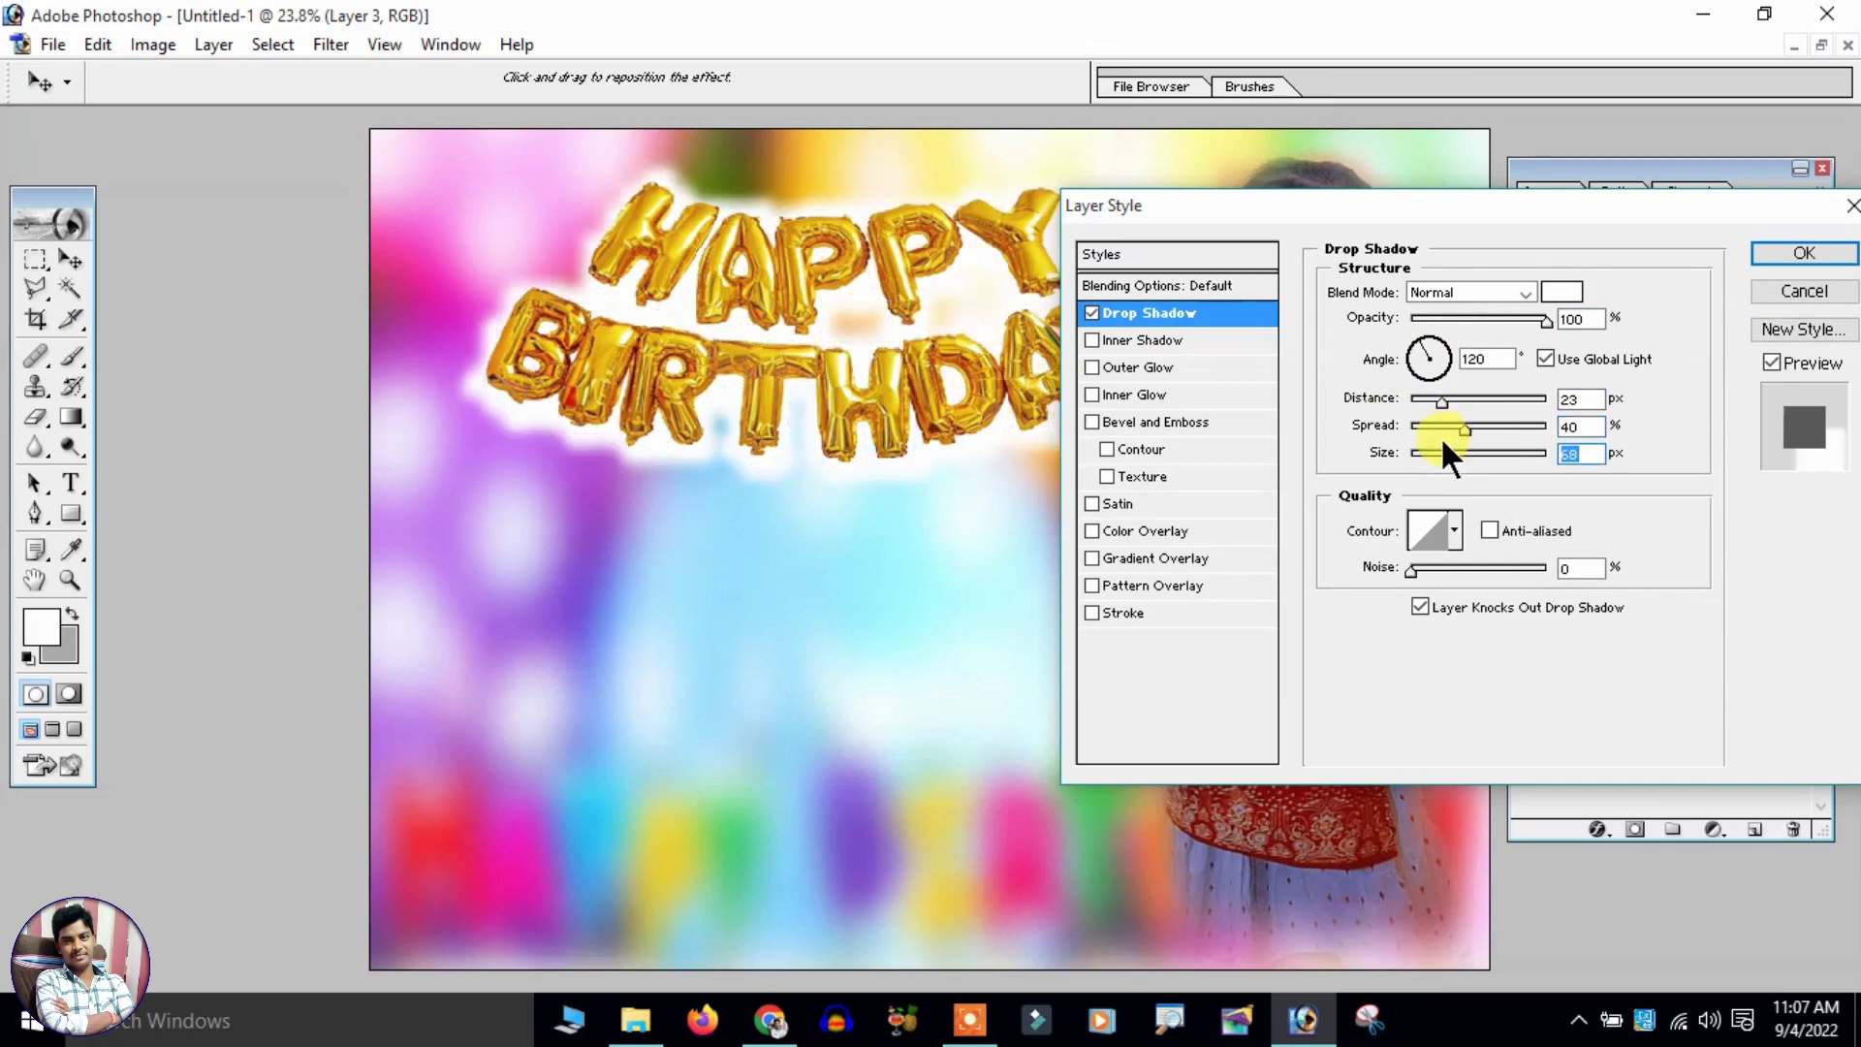
{"action": "left_click", "coordinate": [1429, 424]}
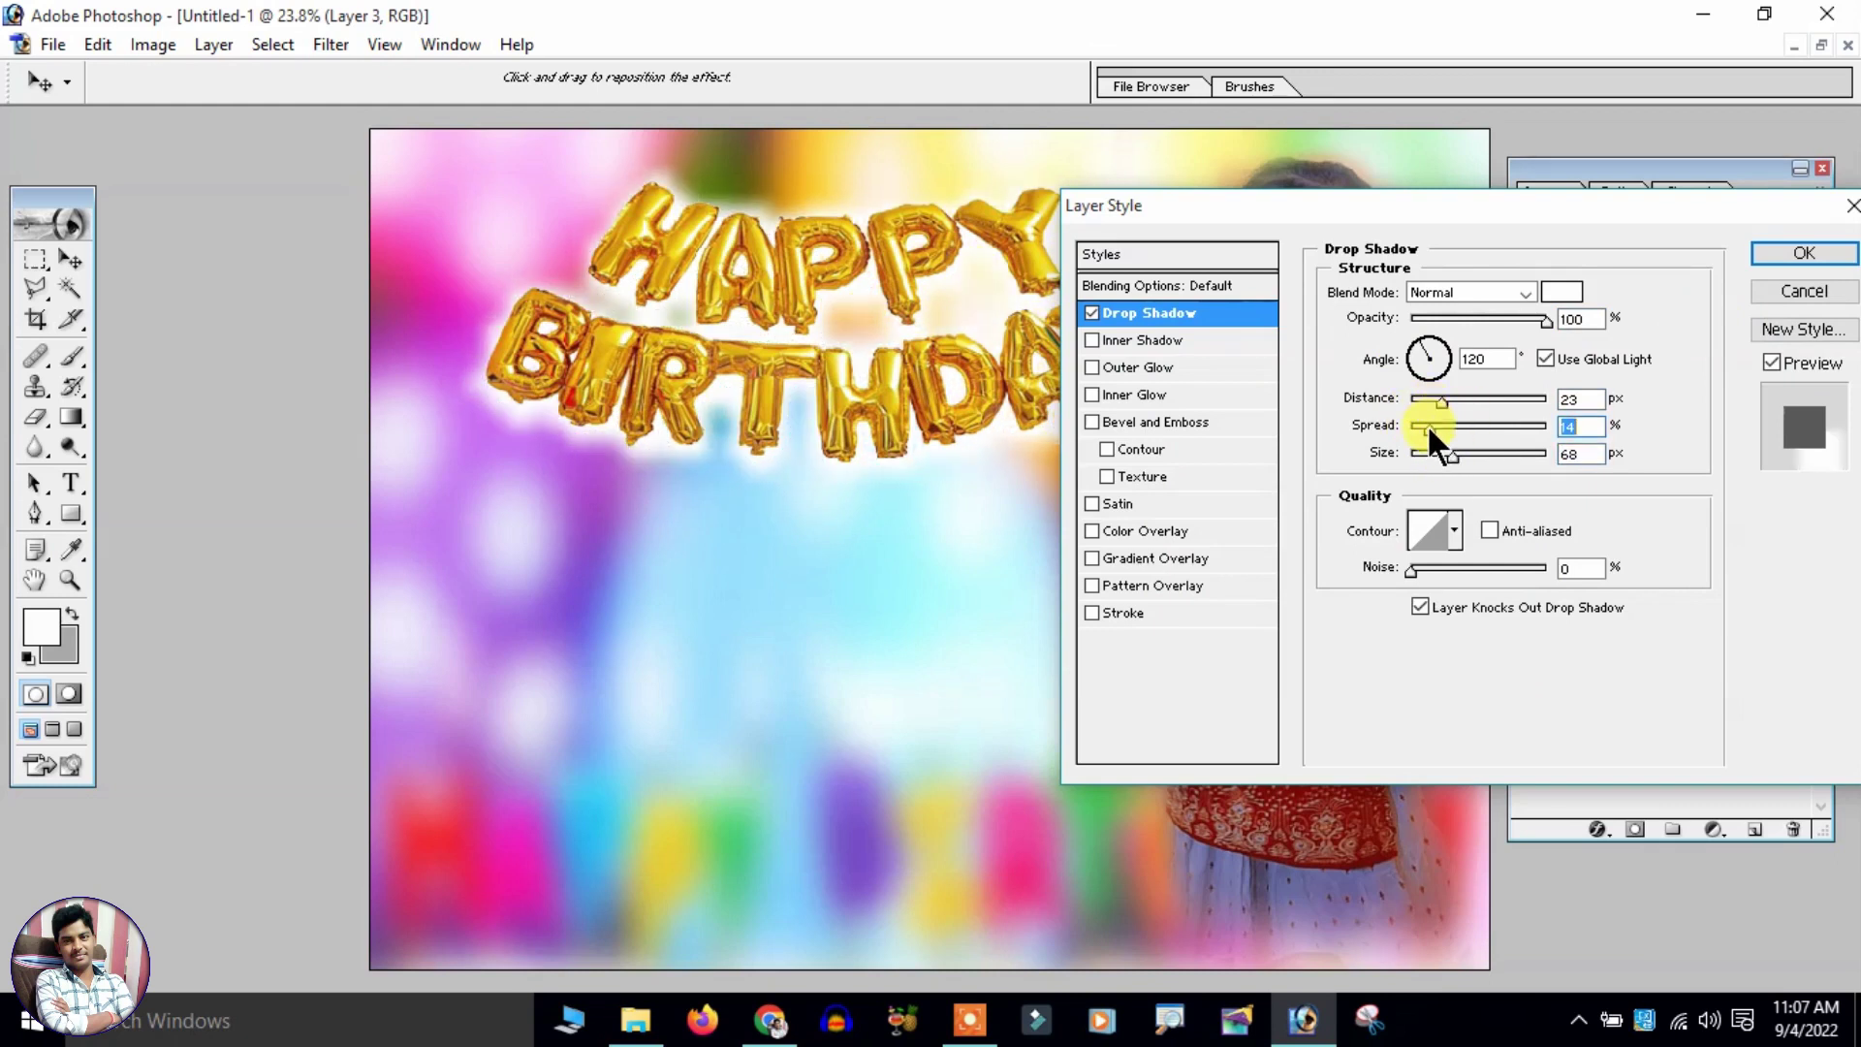
{"action": "mouse_move", "coordinate": [1451, 396]}
{"action": "left_mouse_down"}
{"action": "mouse_move", "coordinate": [1425, 399]}
{"action": "mouse_move", "coordinate": [1479, 454]}
{"action": "mouse_move", "coordinate": [1445, 450]}
{"action": "mouse_move", "coordinate": [1405, 398]}
{"action": "mouse_move", "coordinate": [1421, 428]}
{"action": "left_mouse_up"}
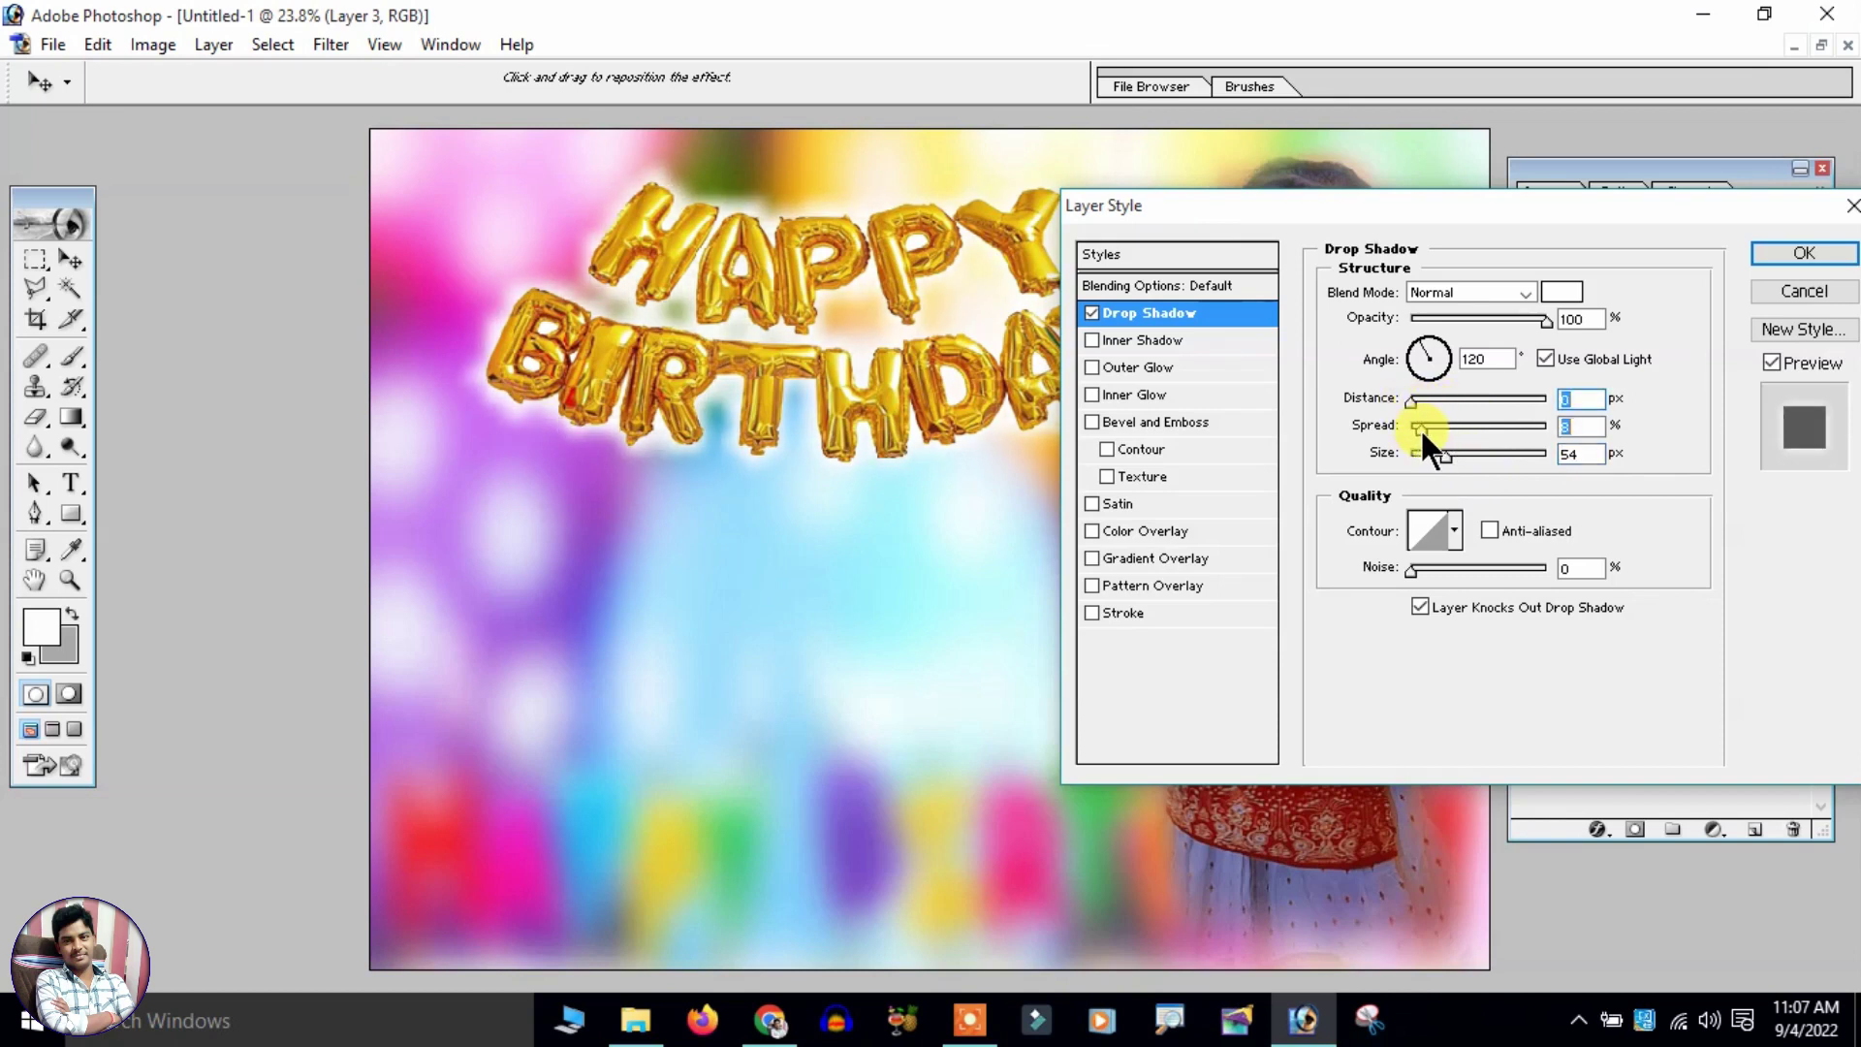
{"action": "left_click", "coordinate": [1766, 250]}
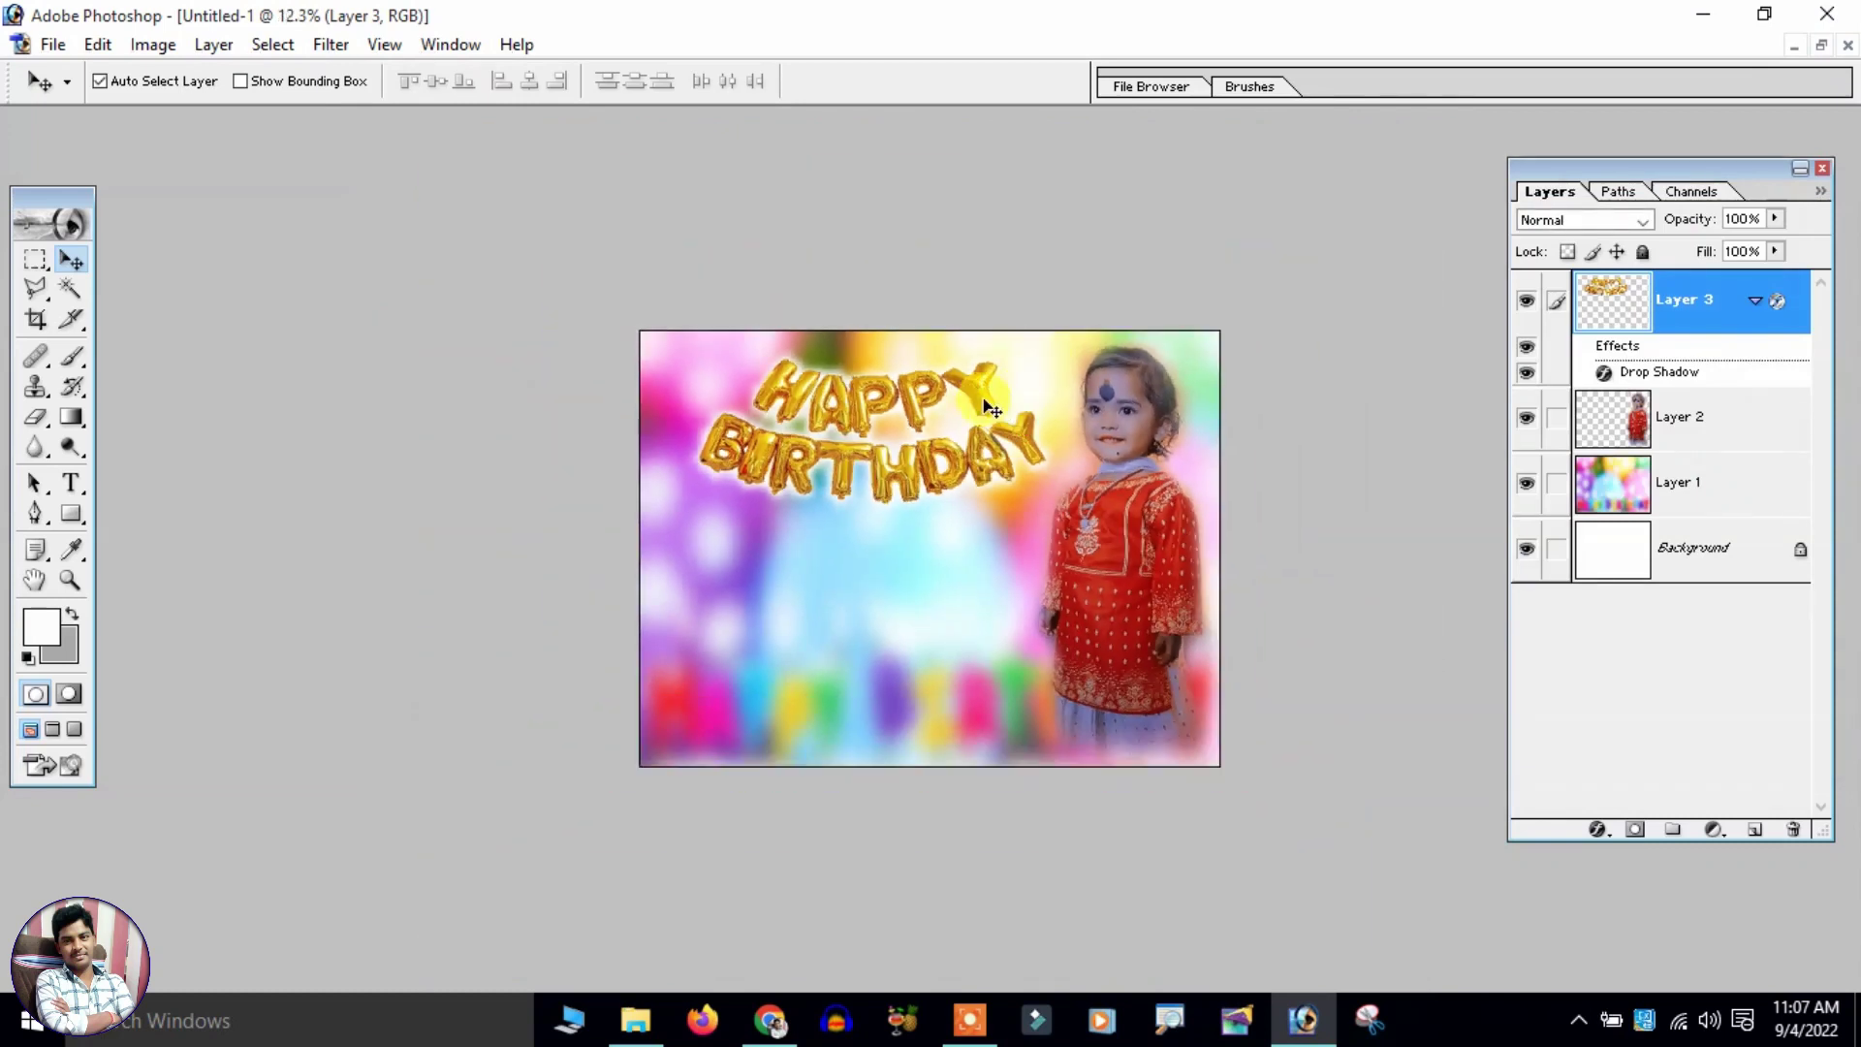
Nudge the balloon letters slightly, fit the poster, and return to the birthday folder
{"action": "left_click_drag", "start_coordinate": [990, 407], "coordinate": [998, 398]}
{"action": "key", "text": "ctrl+t"}
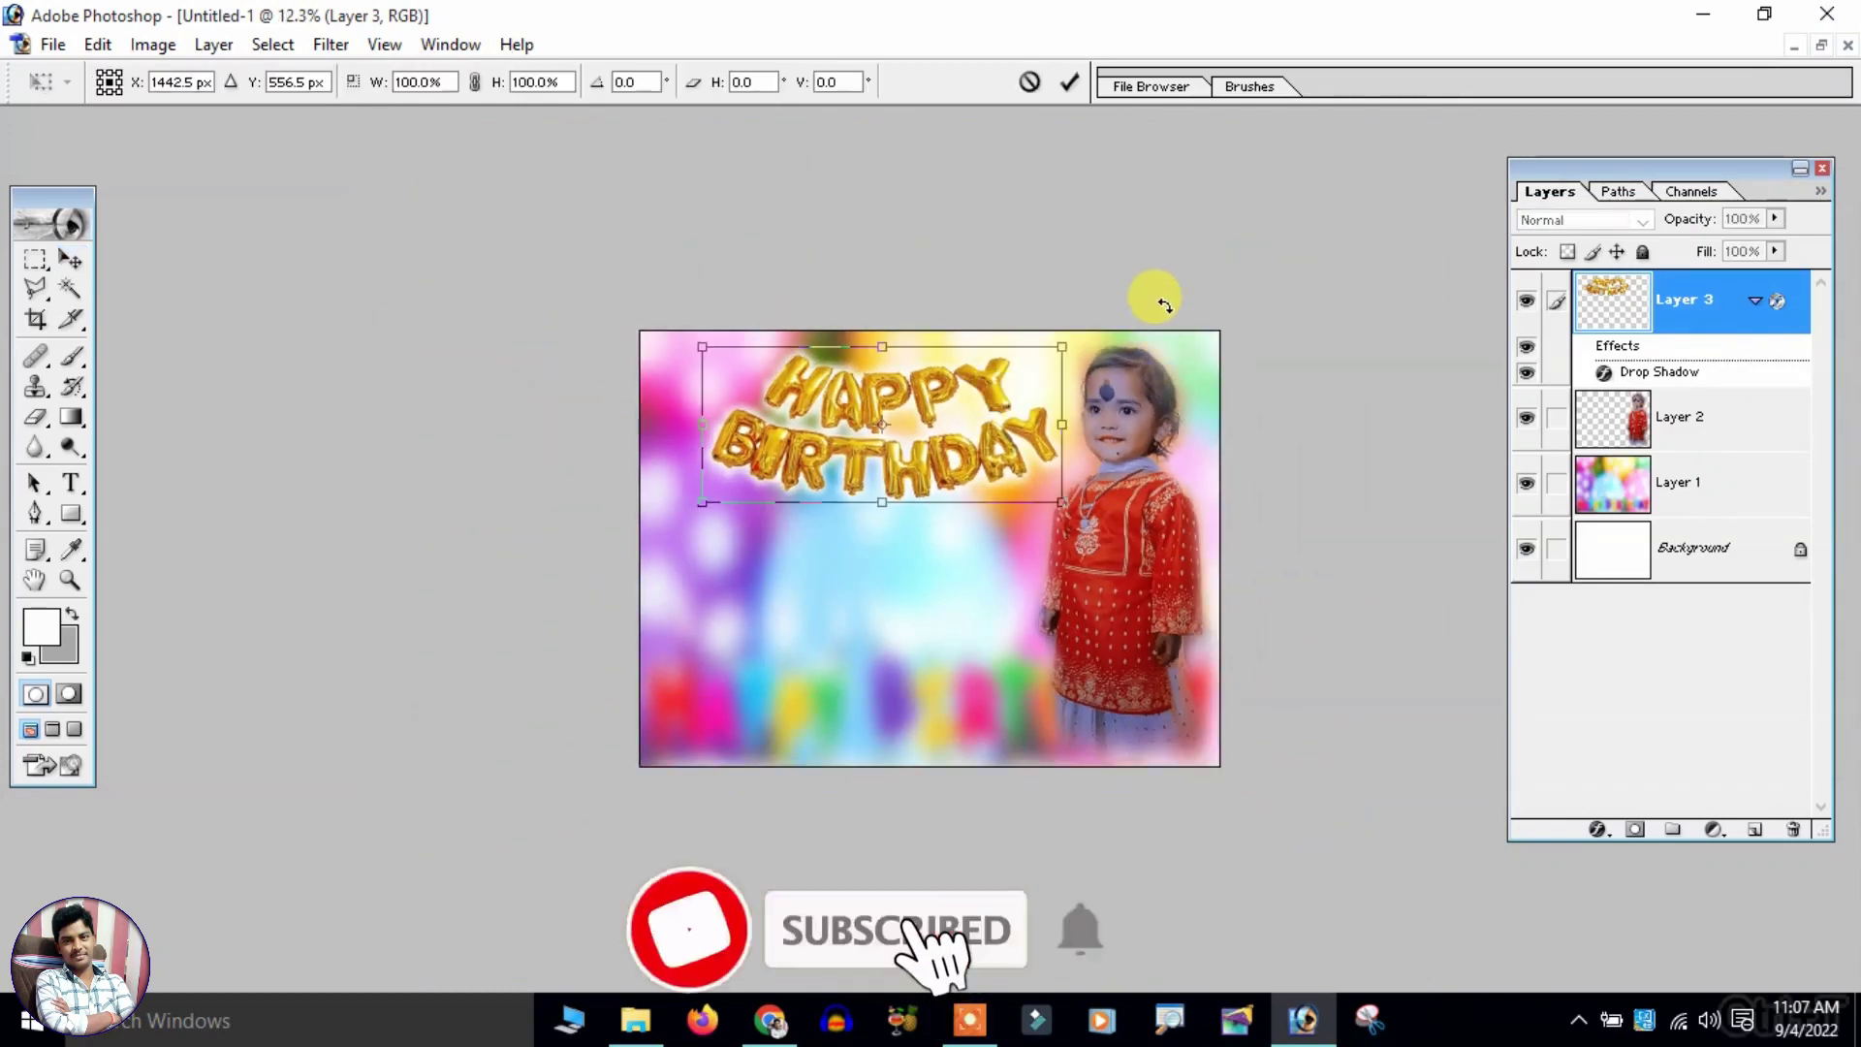
{"action": "key", "text": "Return"}
{"action": "key", "text": "ctrl+0"}
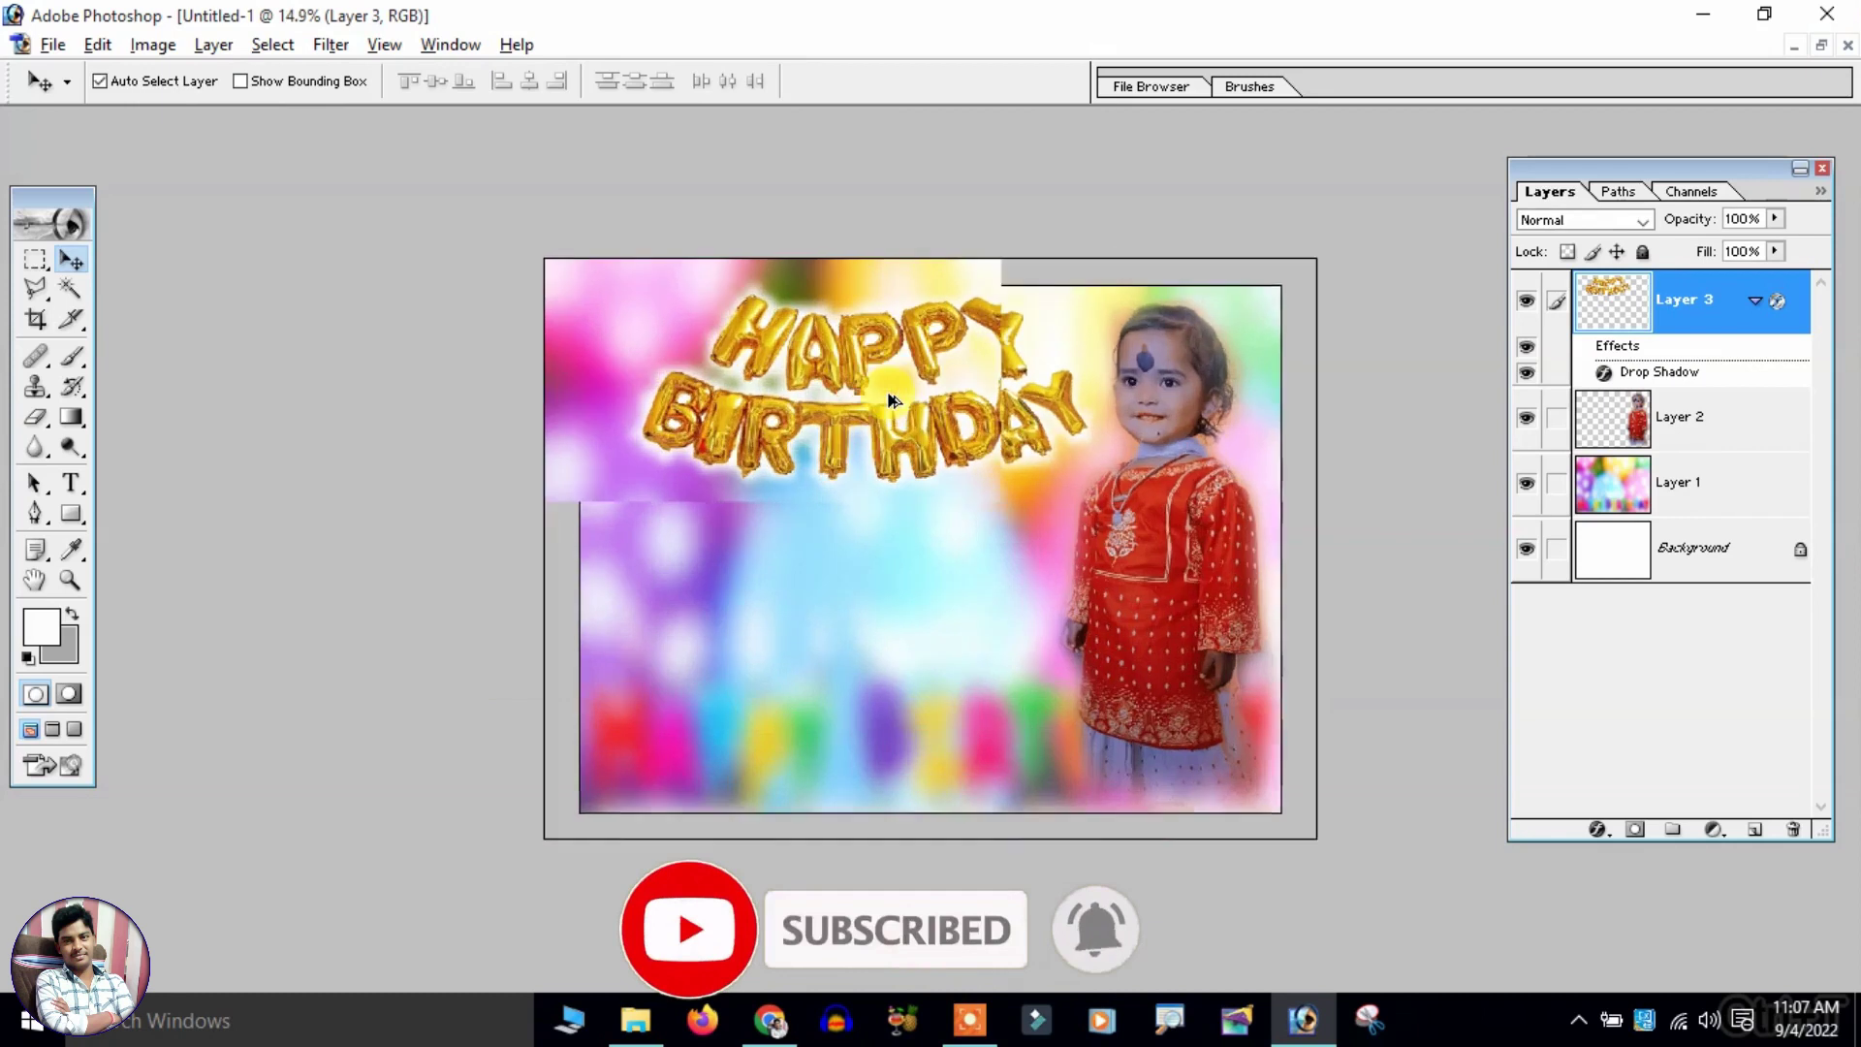
{"action": "key", "text": "alt+Tab"}
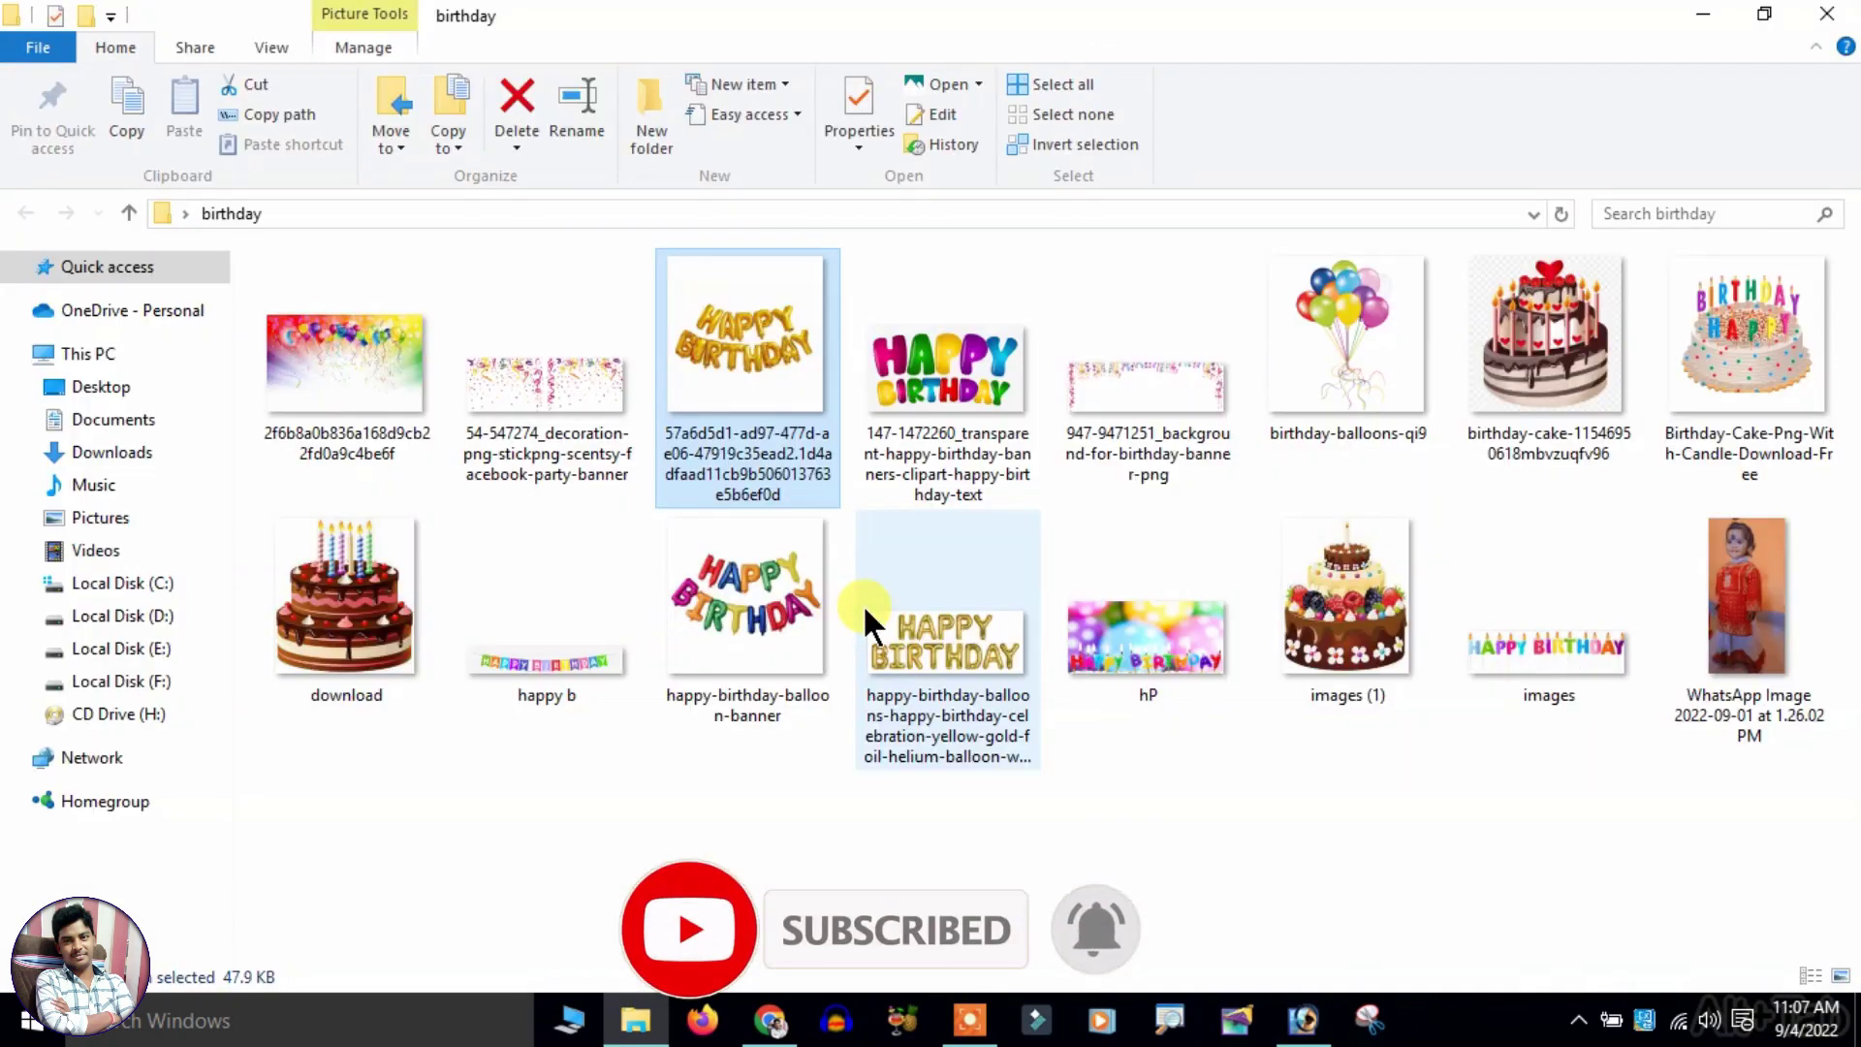
Open the 'download' chocolate cake picture in Photoshop and move its window aside
{"action": "left_click", "coordinate": [1142, 801]}
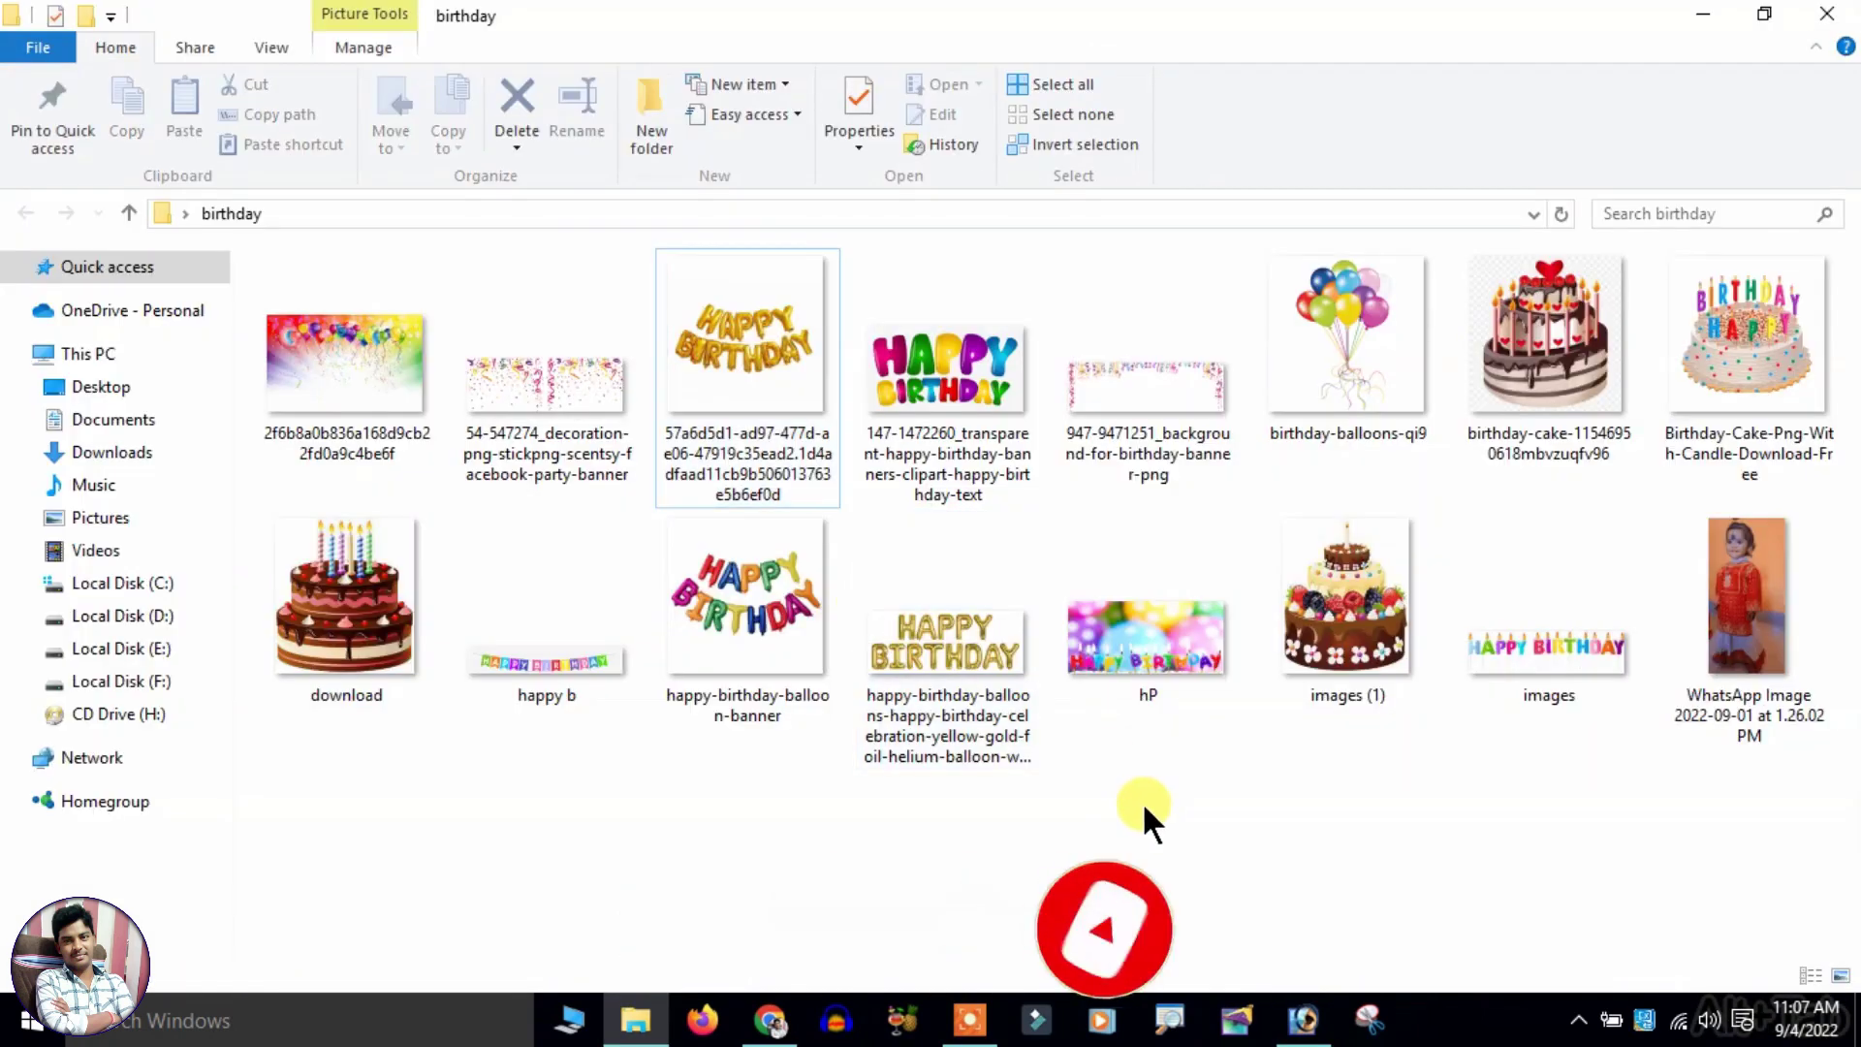
{"action": "left_click", "coordinate": [1276, 622]}
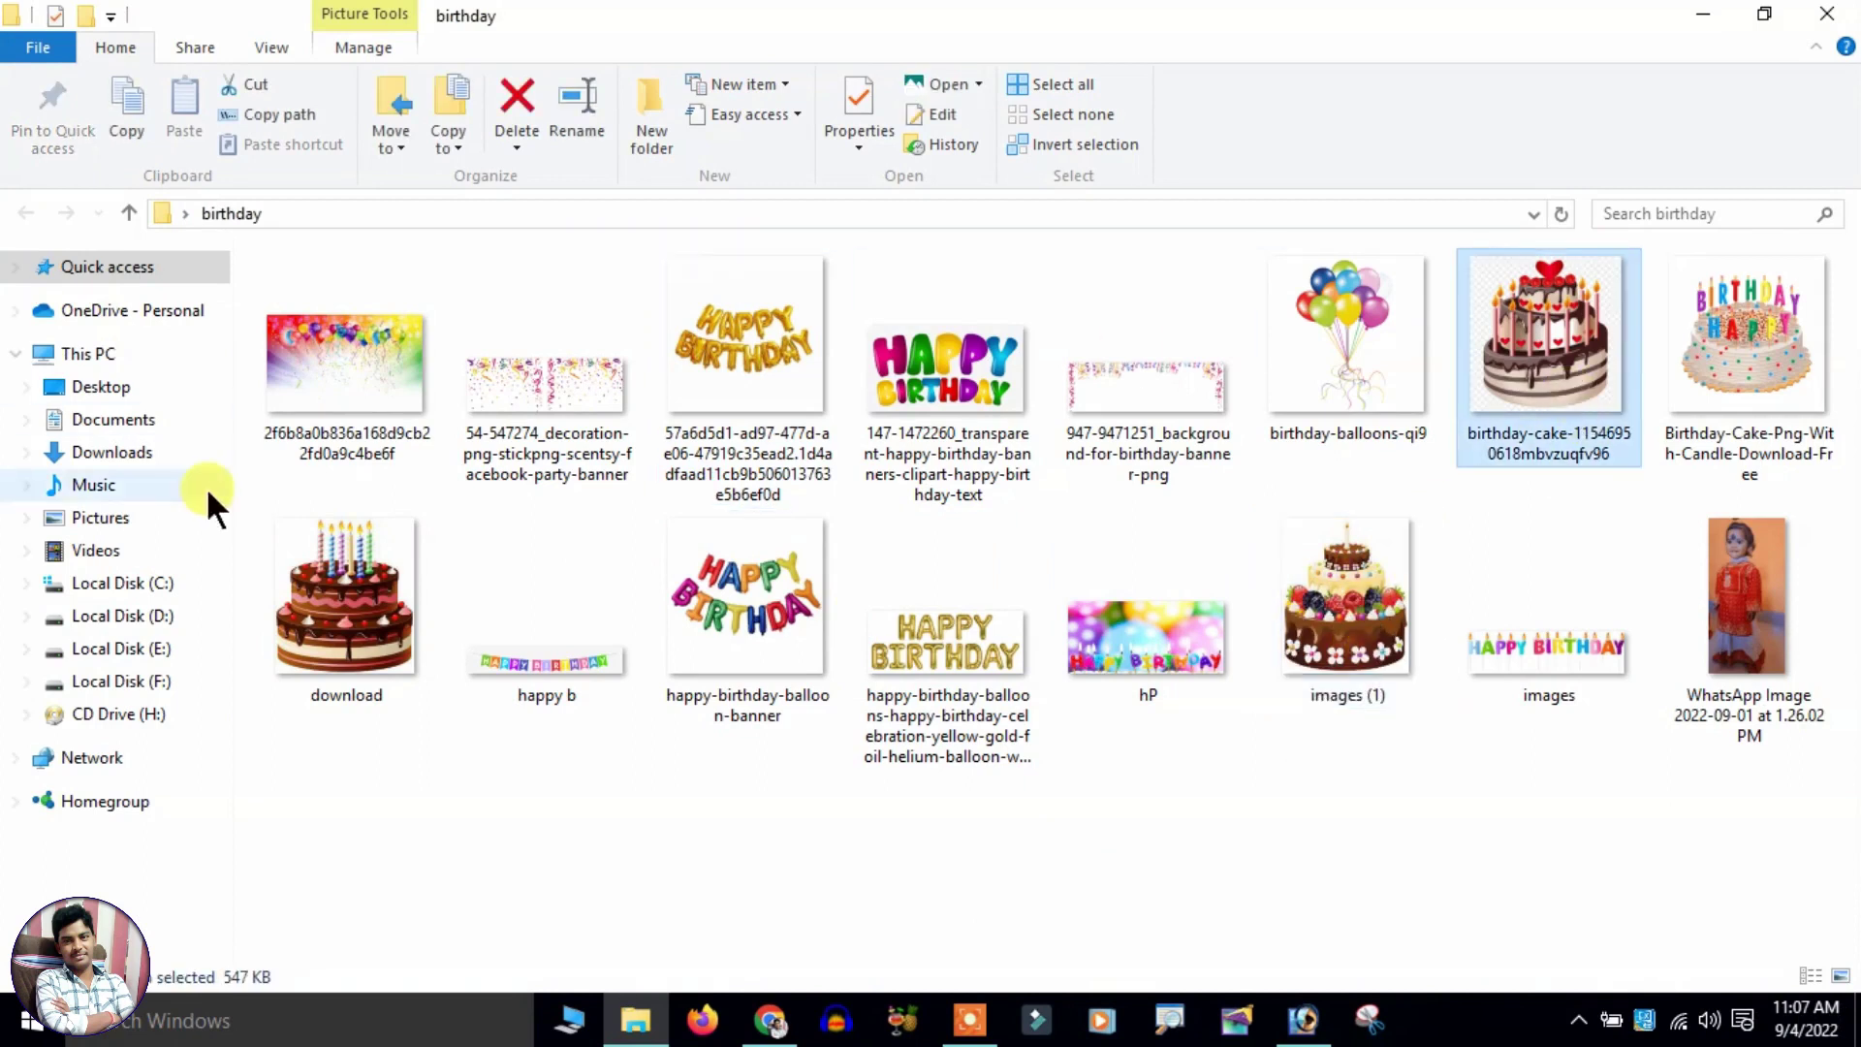
{"action": "left_click", "coordinate": [346, 596]}
{"action": "mouse_move", "coordinate": [1530, 382]}
{"action": "left_mouse_down"}
{"action": "mouse_move", "coordinate": [1353, 795]}
{"action": "mouse_move", "coordinate": [1299, 1017]}
{"action": "mouse_move", "coordinate": [985, 496]}
{"action": "mouse_move", "coordinate": [799, 427]}
{"action": "left_mouse_up"}
{"action": "left_click_drag", "start_coordinate": [677, 143], "coordinate": [1066, 101]}
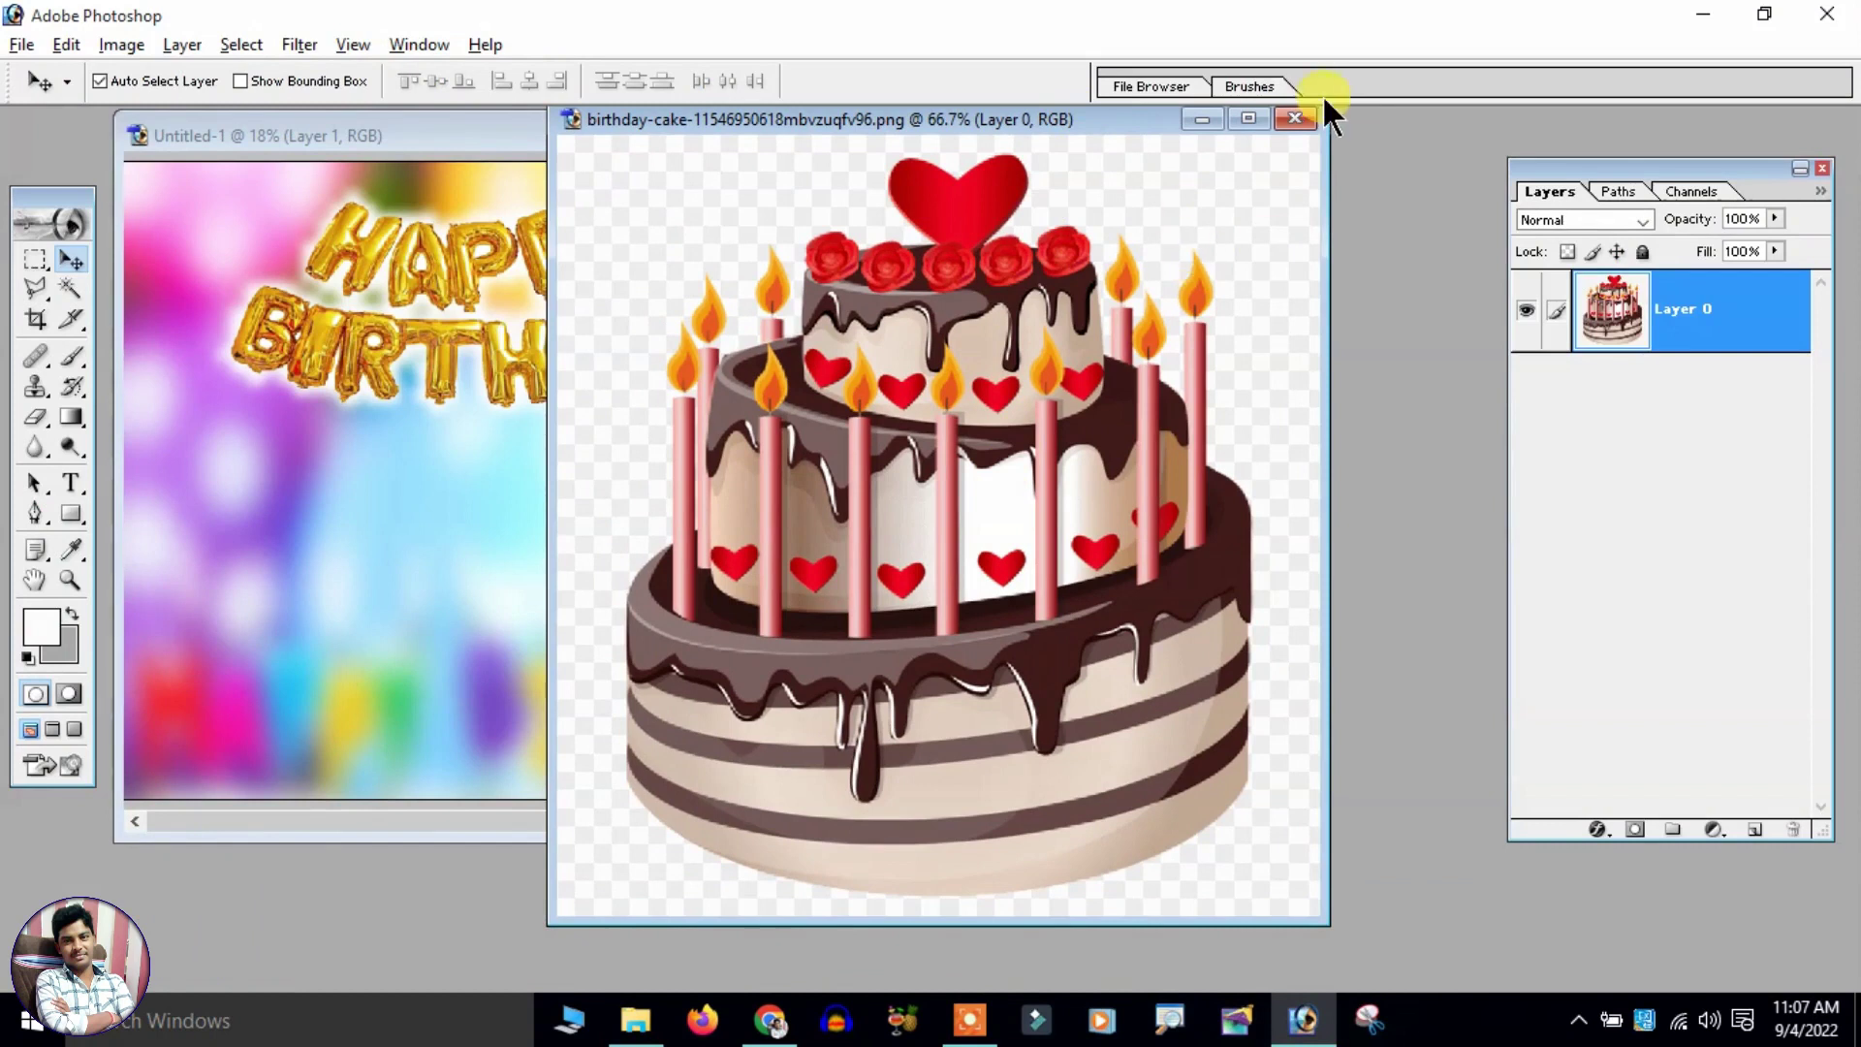
Place the download cake picture onto the poster as a layer and close its separate document
{"action": "left_click", "coordinate": [1295, 118]}
{"action": "left_click", "coordinate": [389, 608]}
{"action": "left_click_drag", "start_coordinate": [389, 611], "coordinate": [1180, 581]}
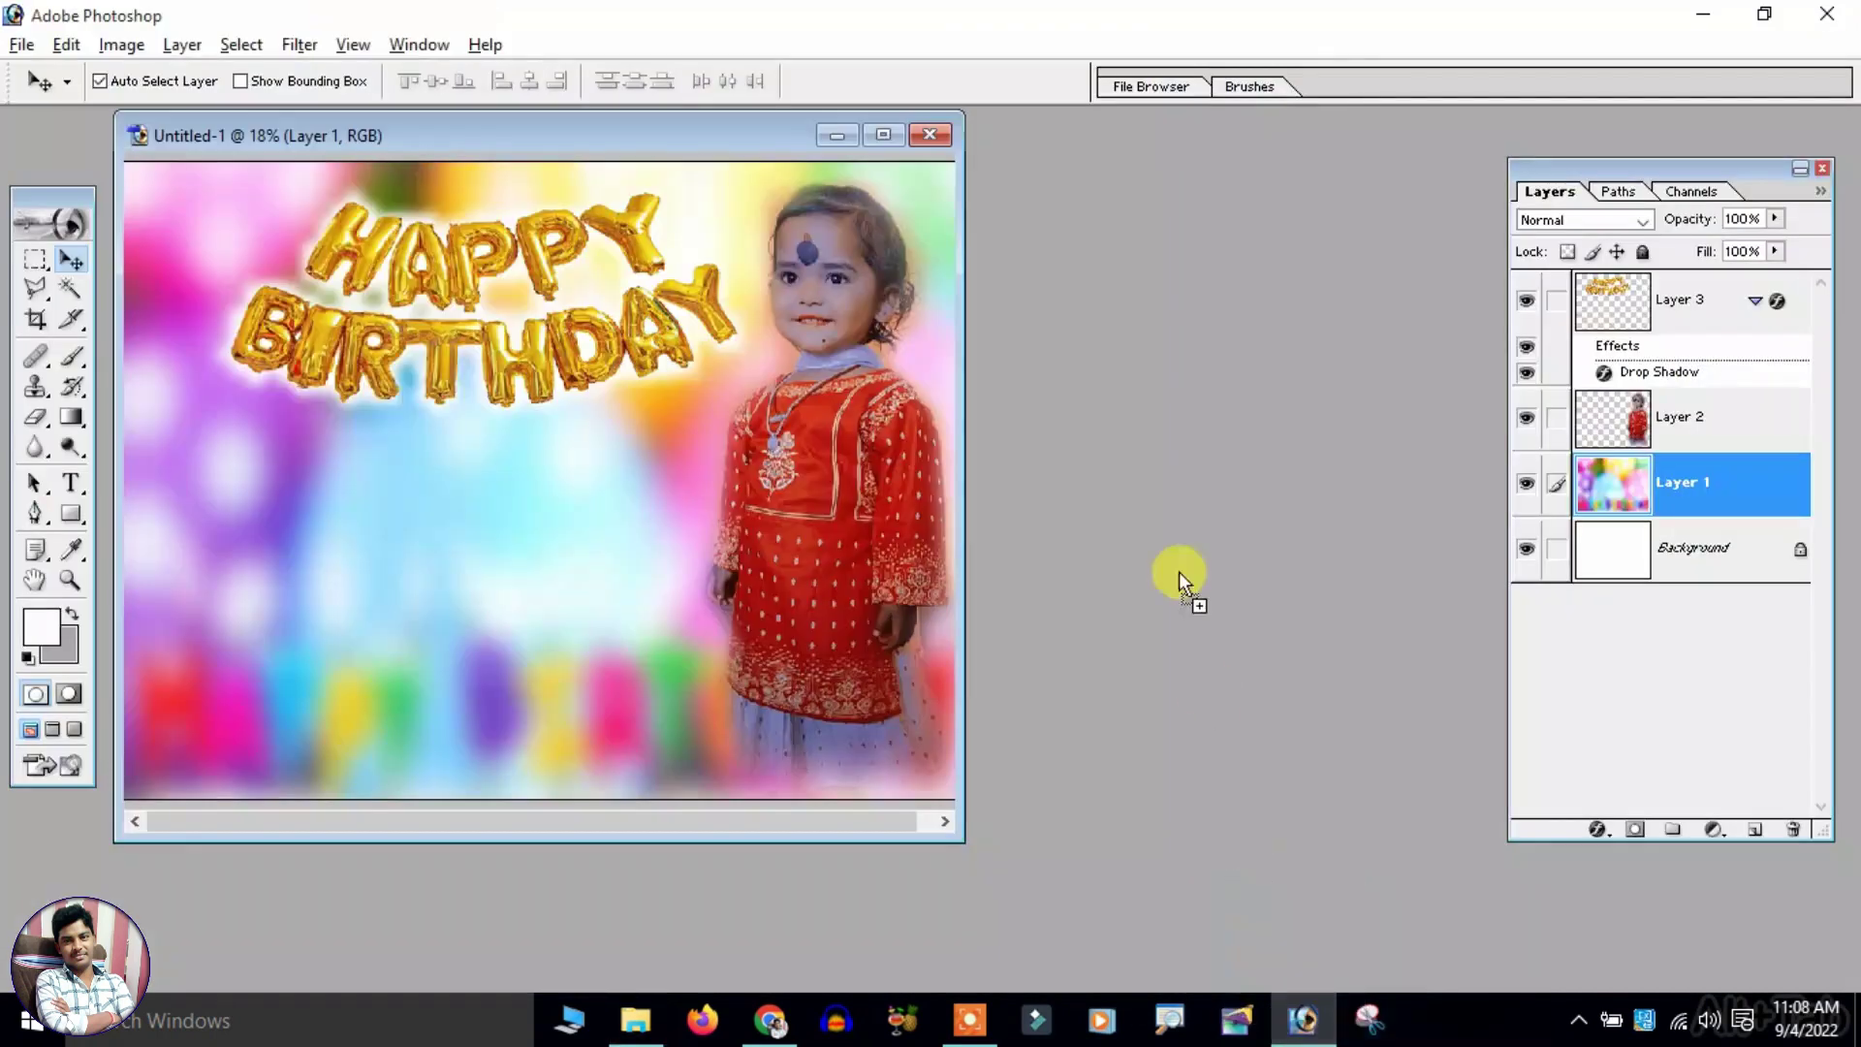
{"action": "left_click_drag", "start_coordinate": [312, 403], "coordinate": [485, 667]}
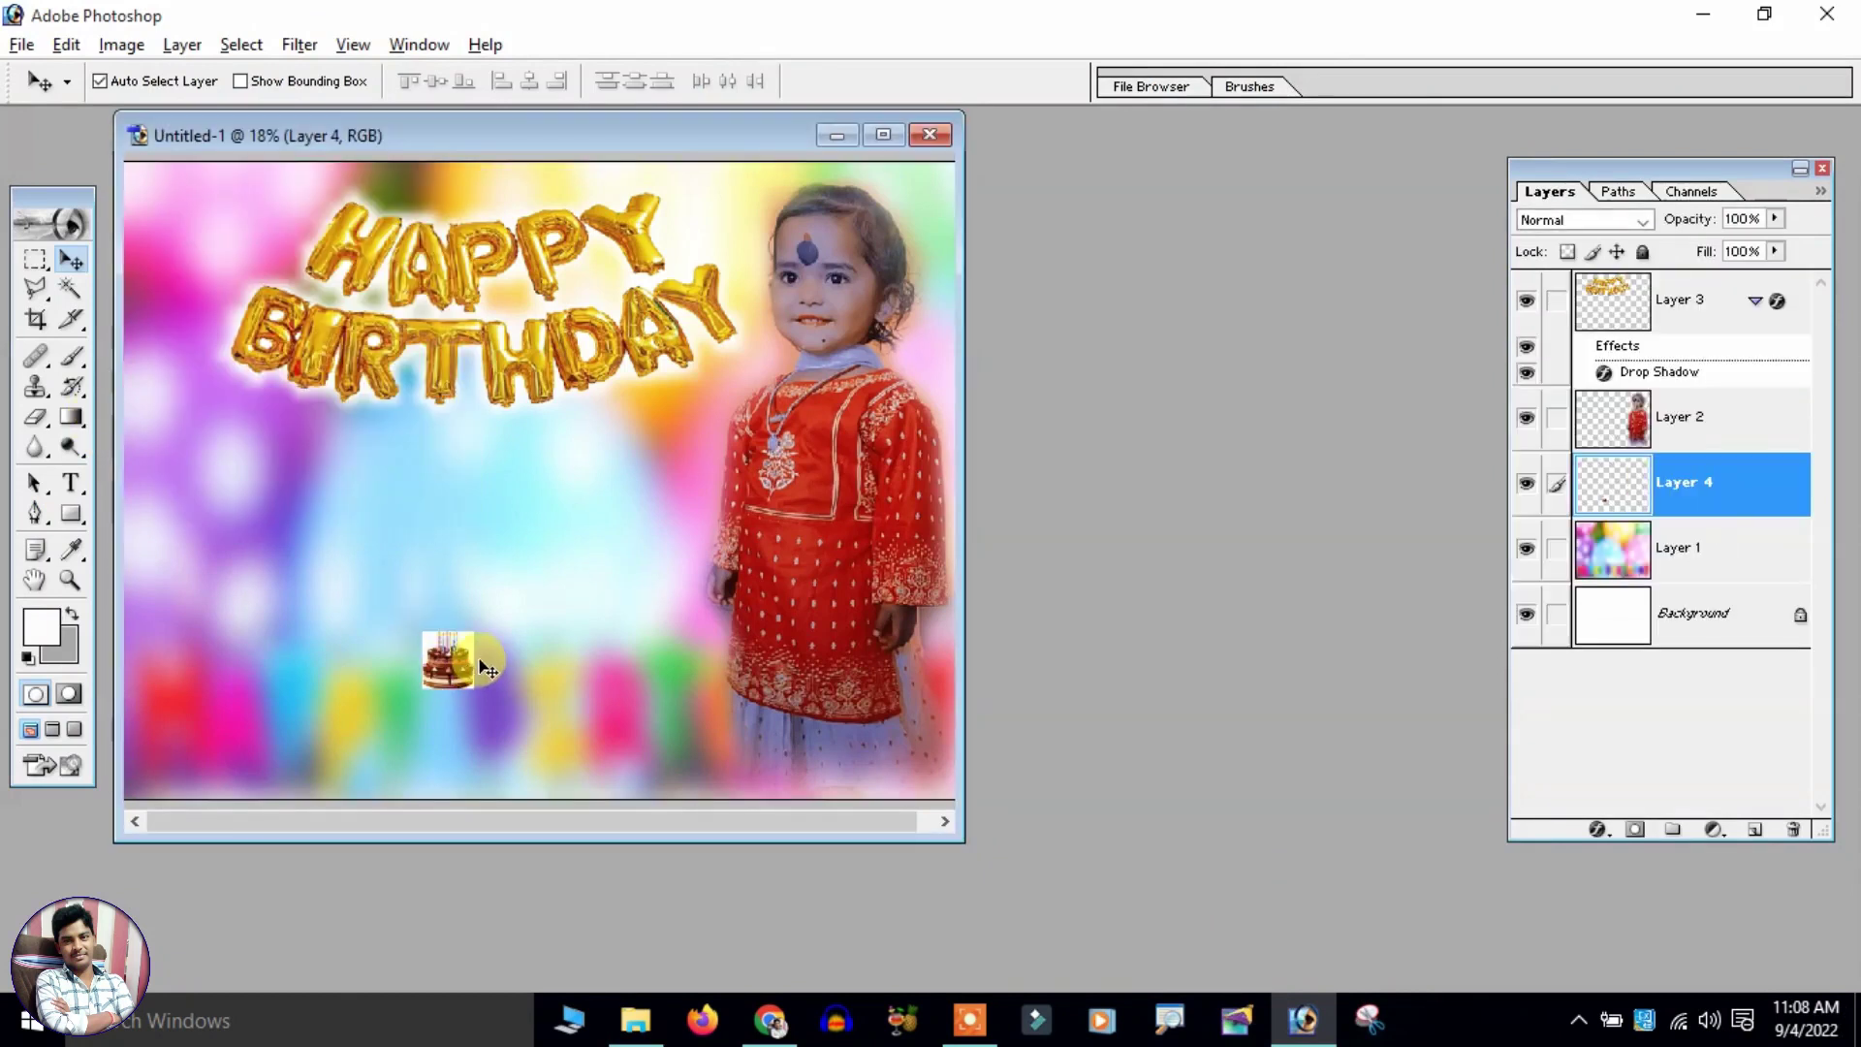
{"action": "left_click_drag", "start_coordinate": [511, 138], "coordinate": [793, 155]}
{"action": "left_click", "coordinate": [388, 190]}
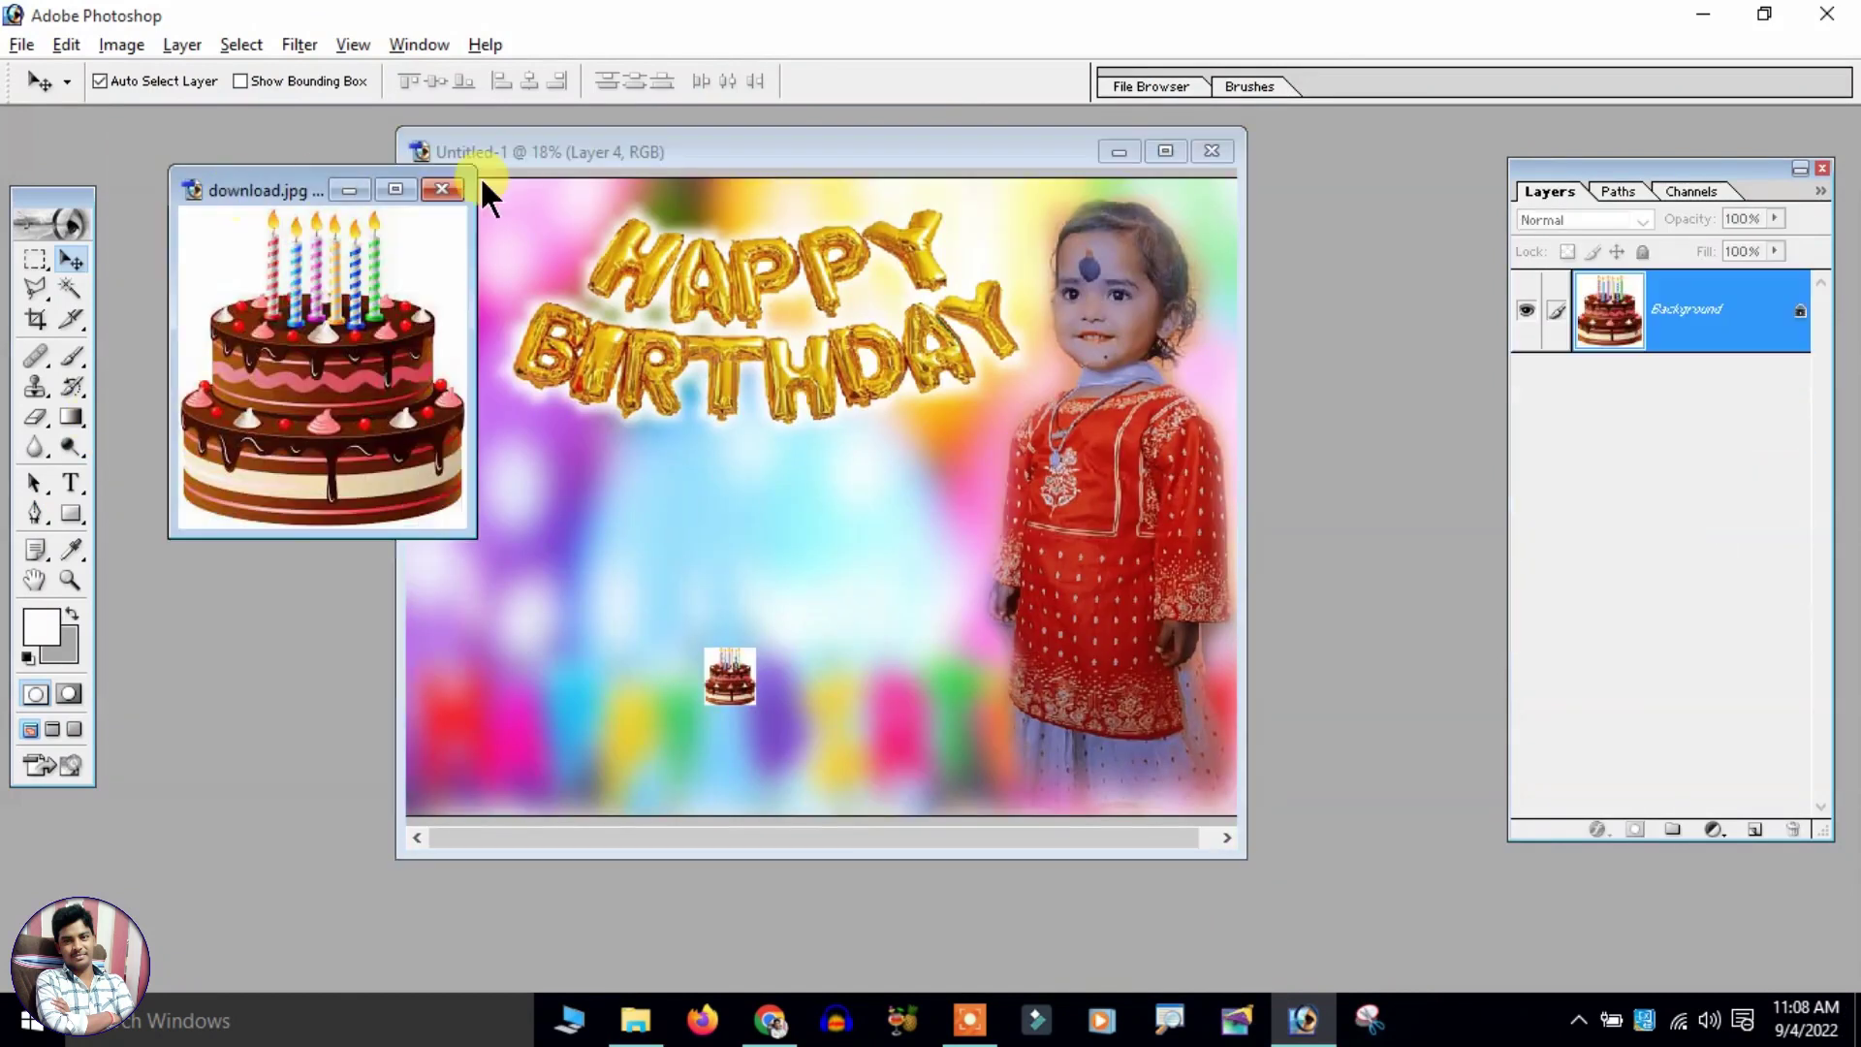
{"action": "double_click", "coordinate": [793, 136]}
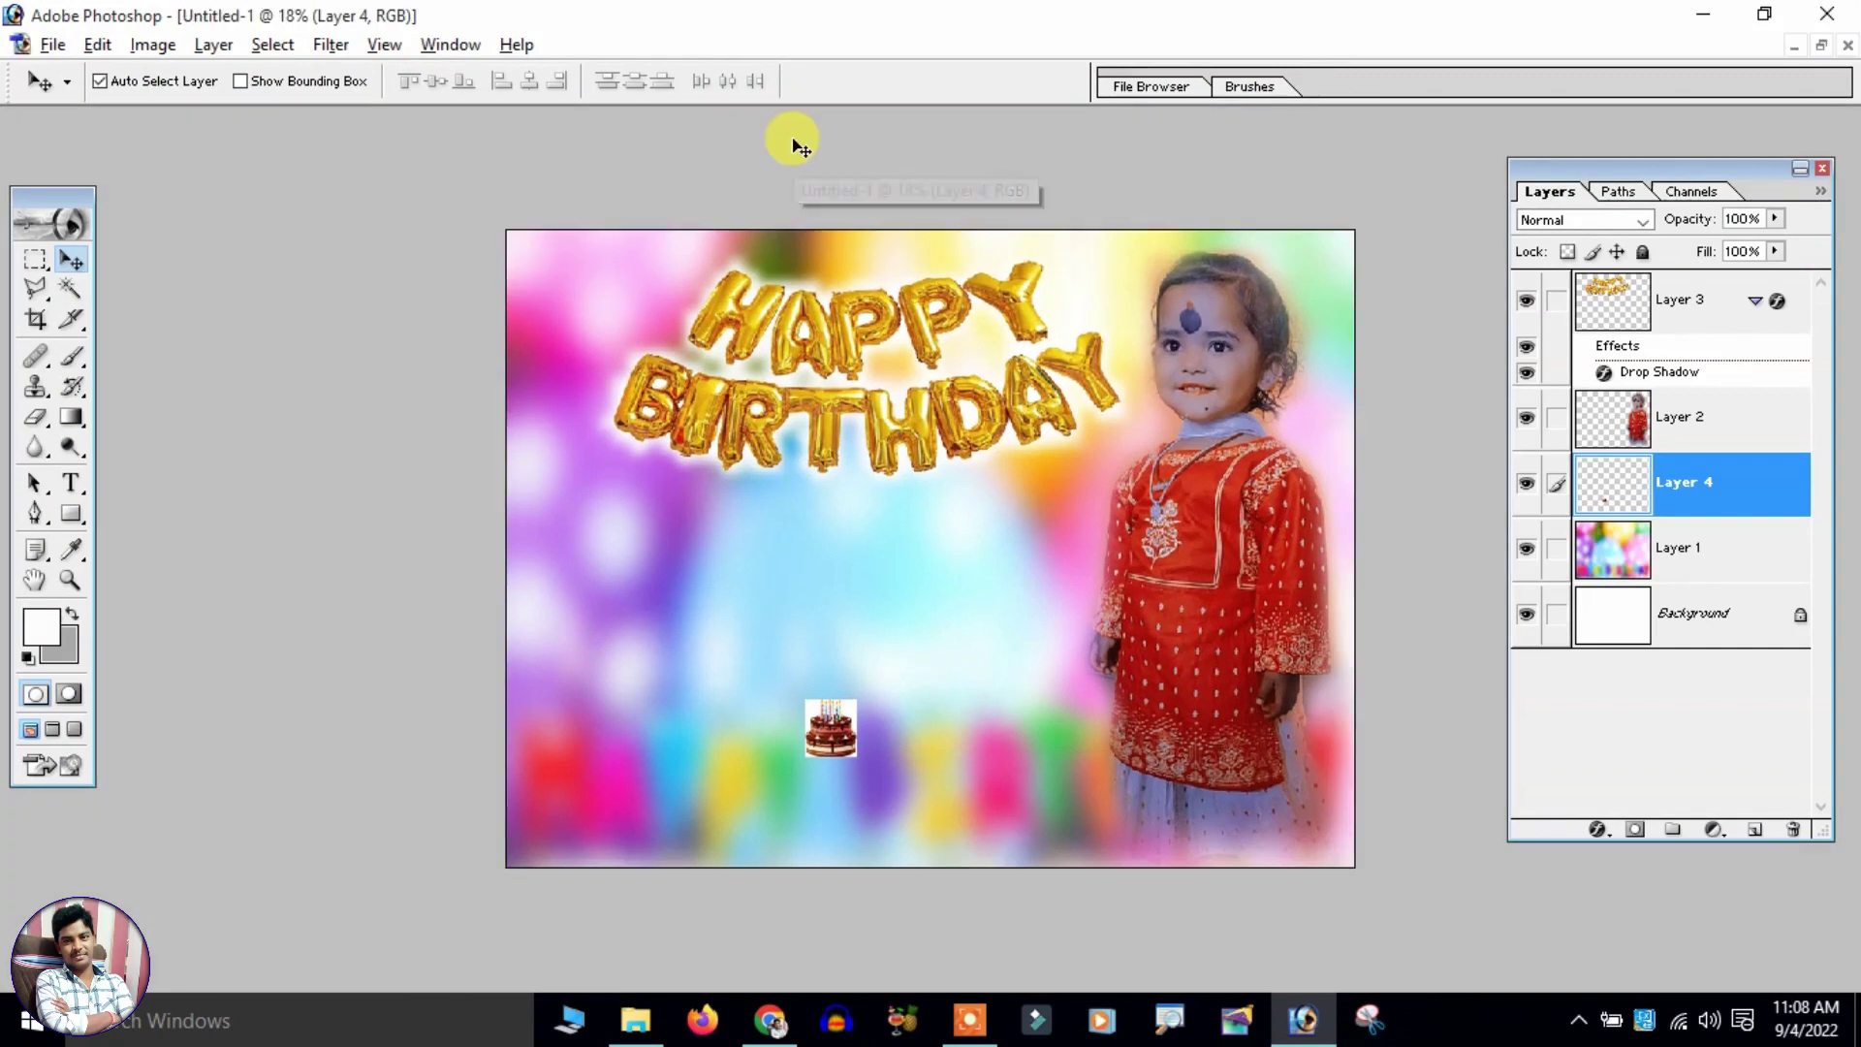
{"action": "key", "text": "ctrl+0"}
Enlarge the cake several times and position it below HAPPY BIRTHDAY
{"action": "left_click_drag", "start_coordinate": [788, 744], "coordinate": [690, 596]}
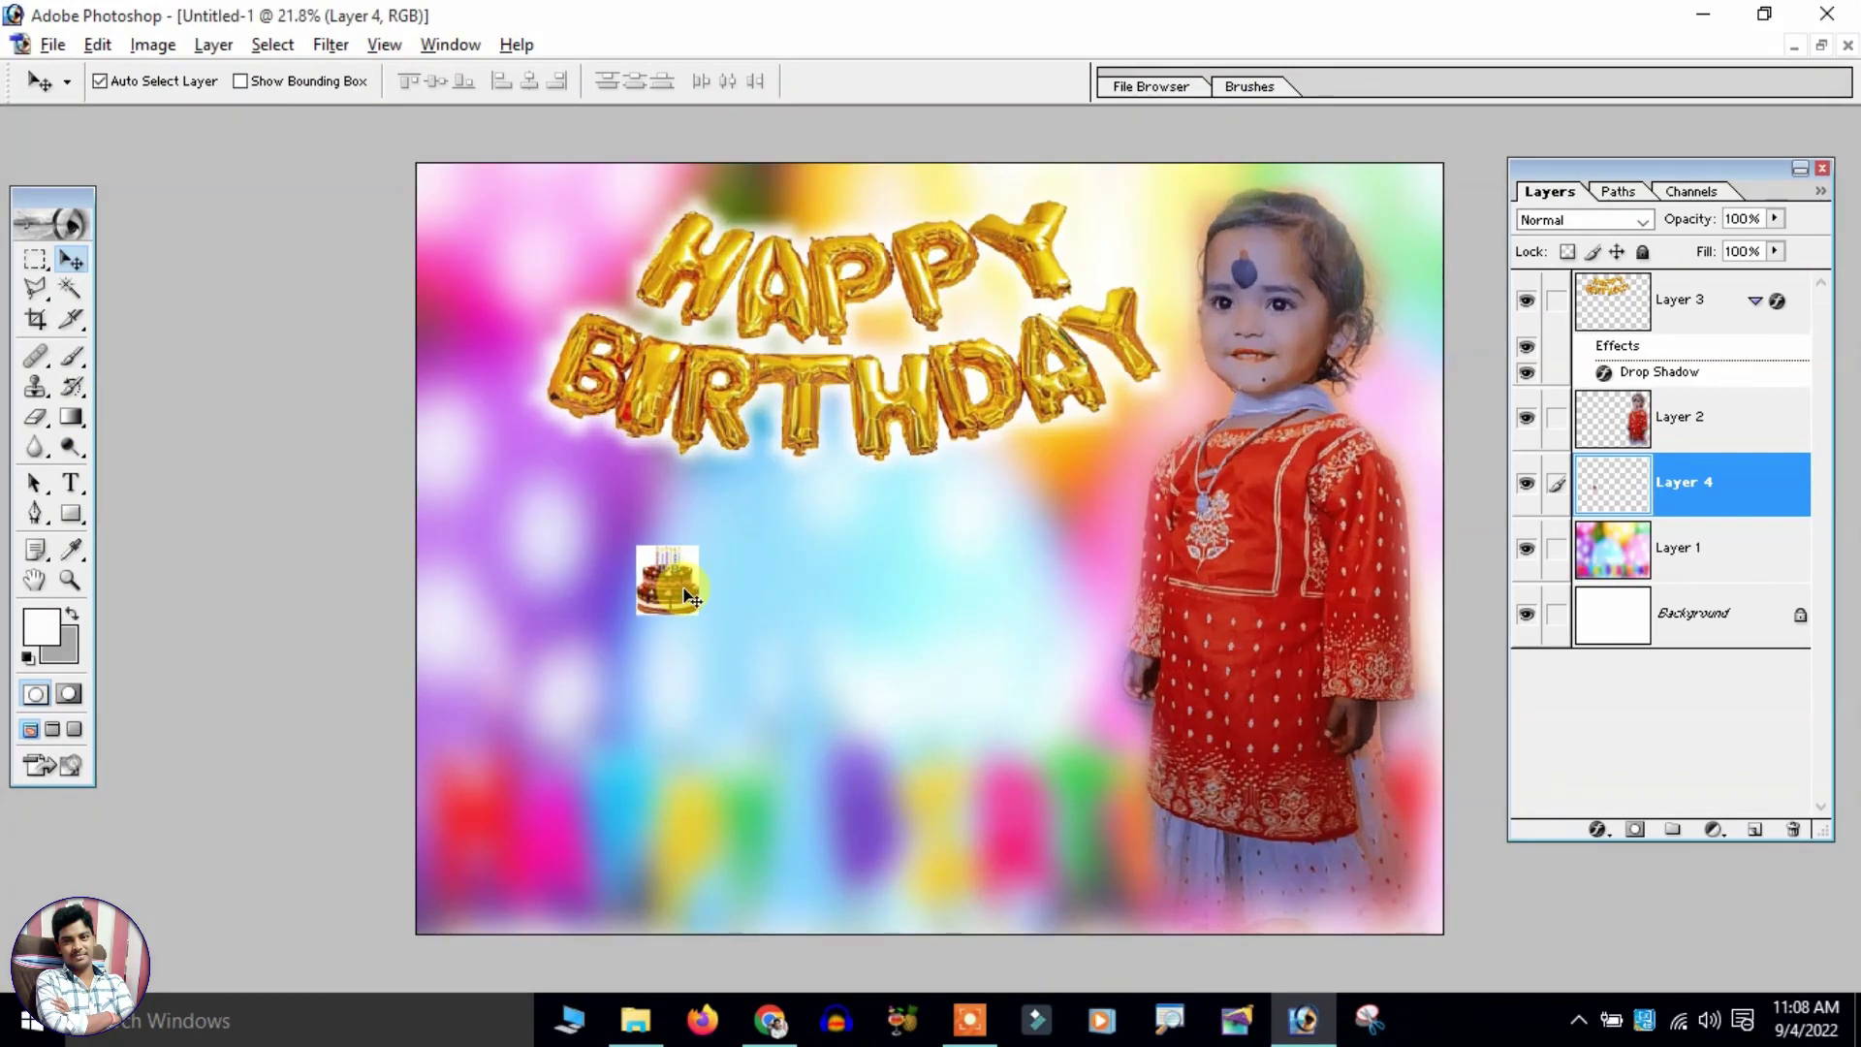
{"action": "key", "text": "ctrl+t"}
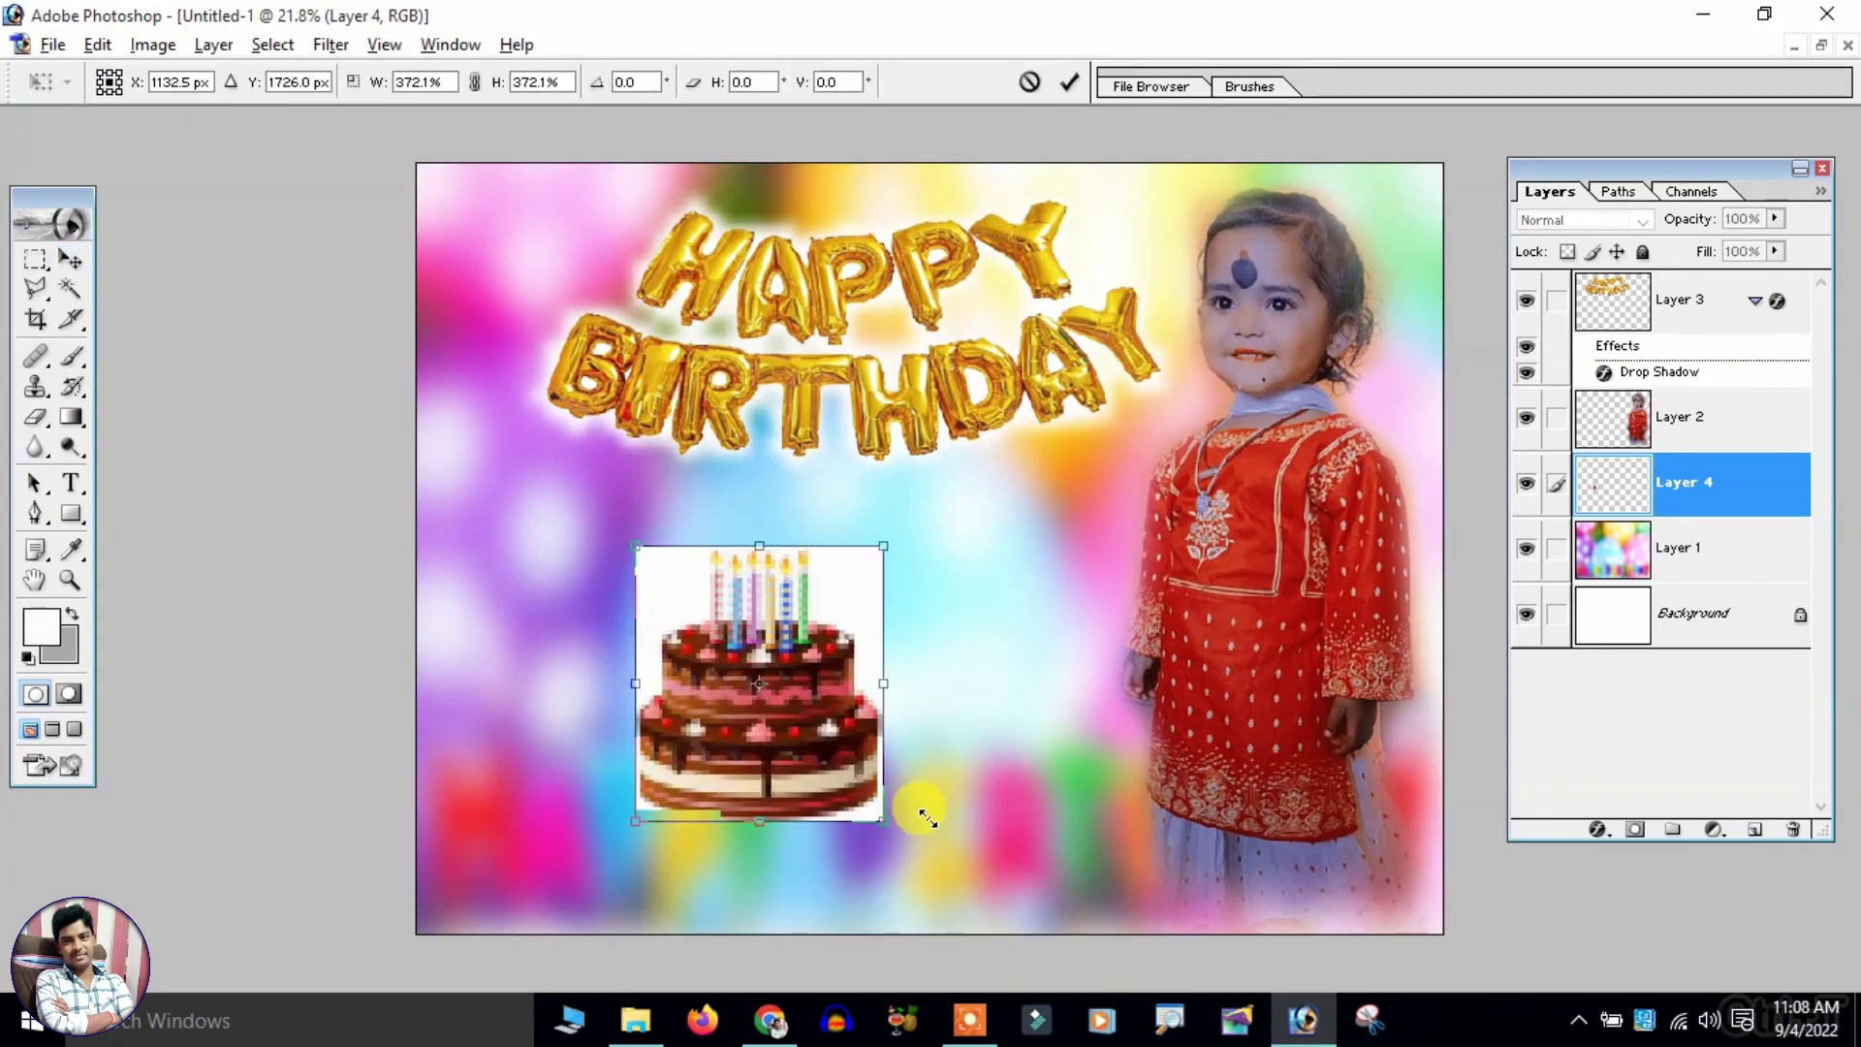
{"action": "left_click_drag", "start_coordinate": [698, 620], "coordinate": [929, 871]}
{"action": "key", "text": "Return"}
{"action": "left_click_drag", "start_coordinate": [831, 711], "coordinate": [841, 663]}
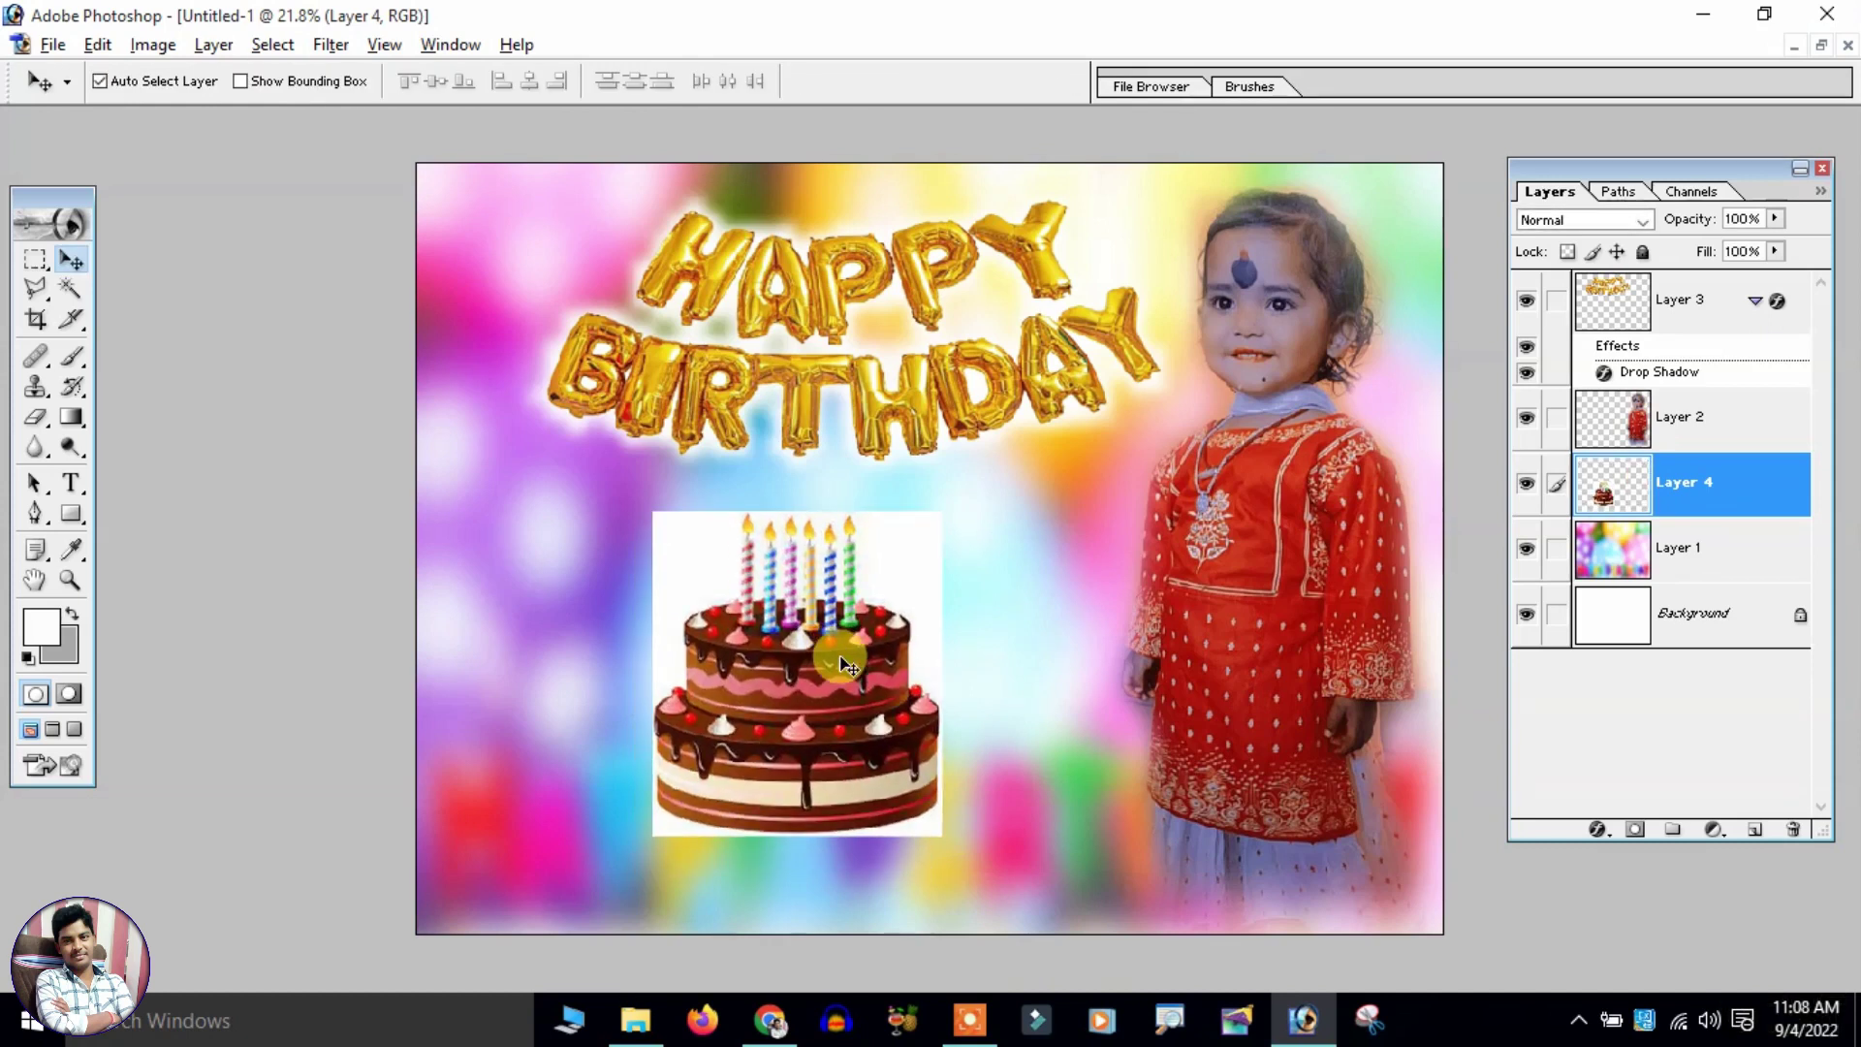
Select the cake's white background with the Magic Wand, delete it, and deselect
{"action": "left_click", "coordinate": [70, 288]}
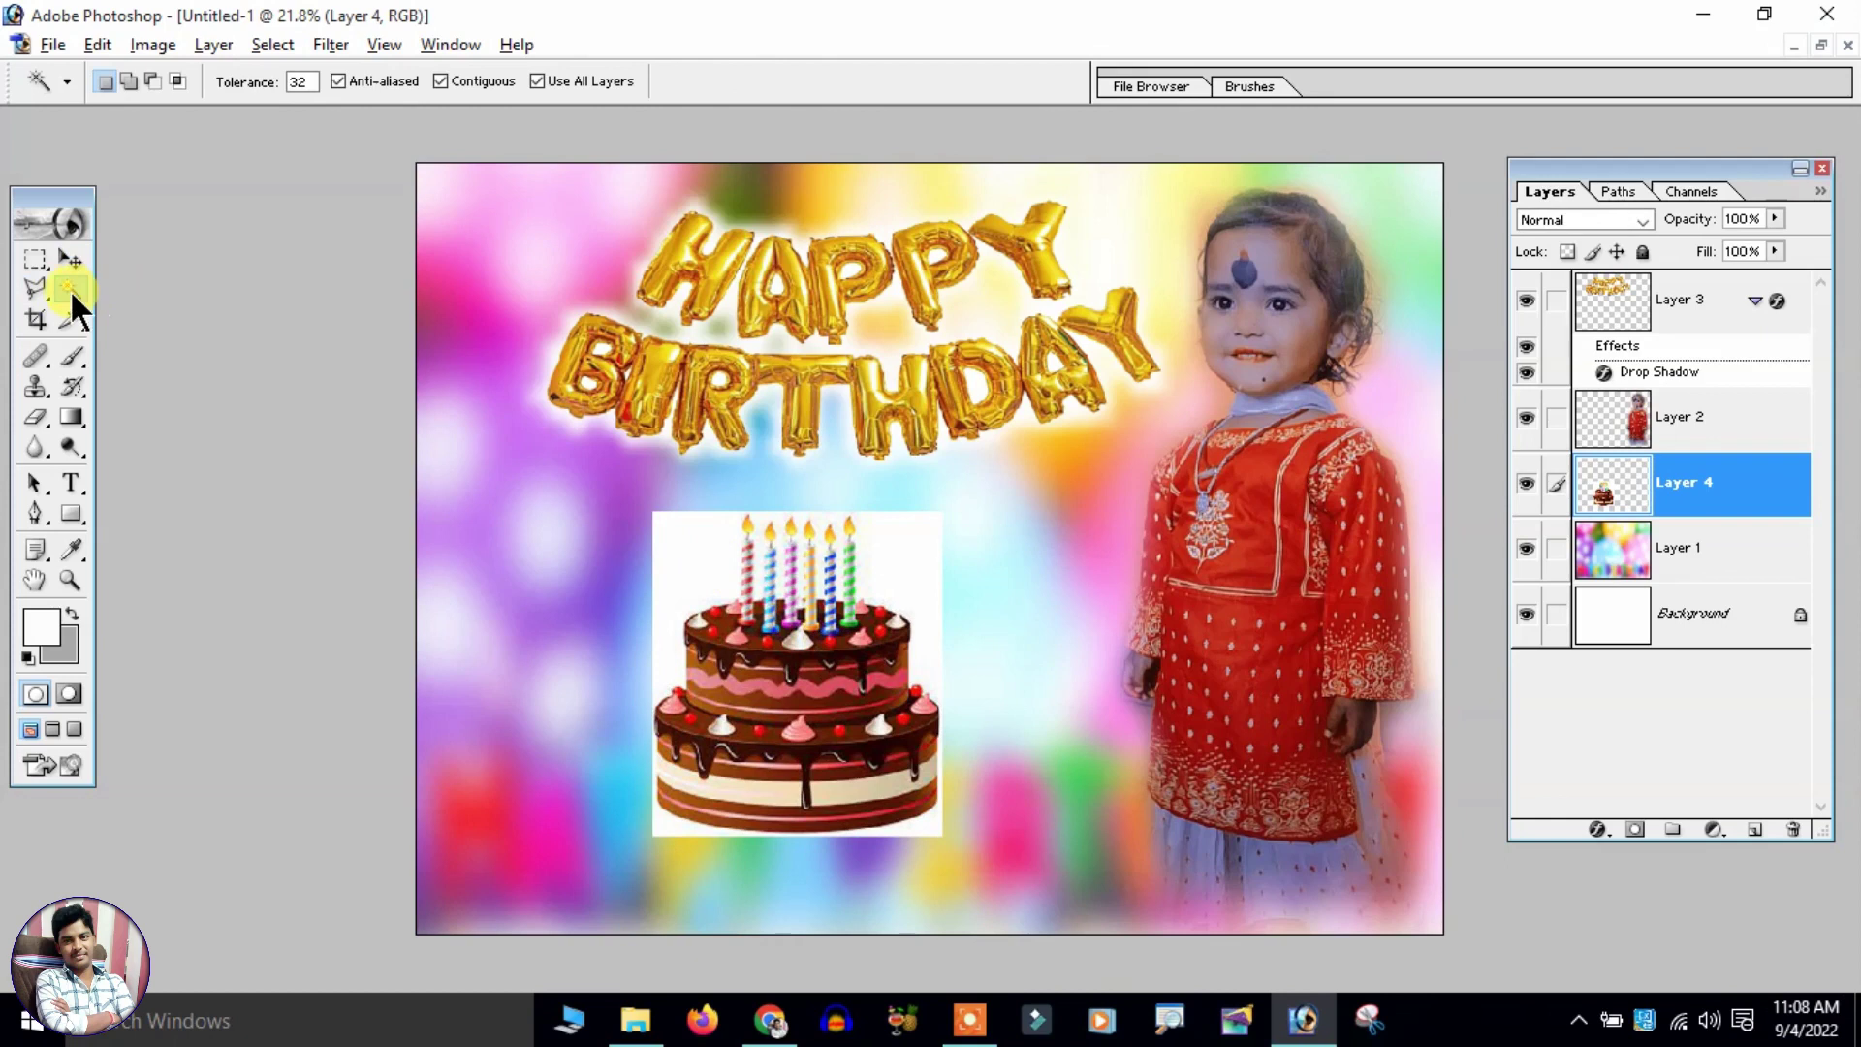
{"action": "left_click", "coordinate": [884, 574]}
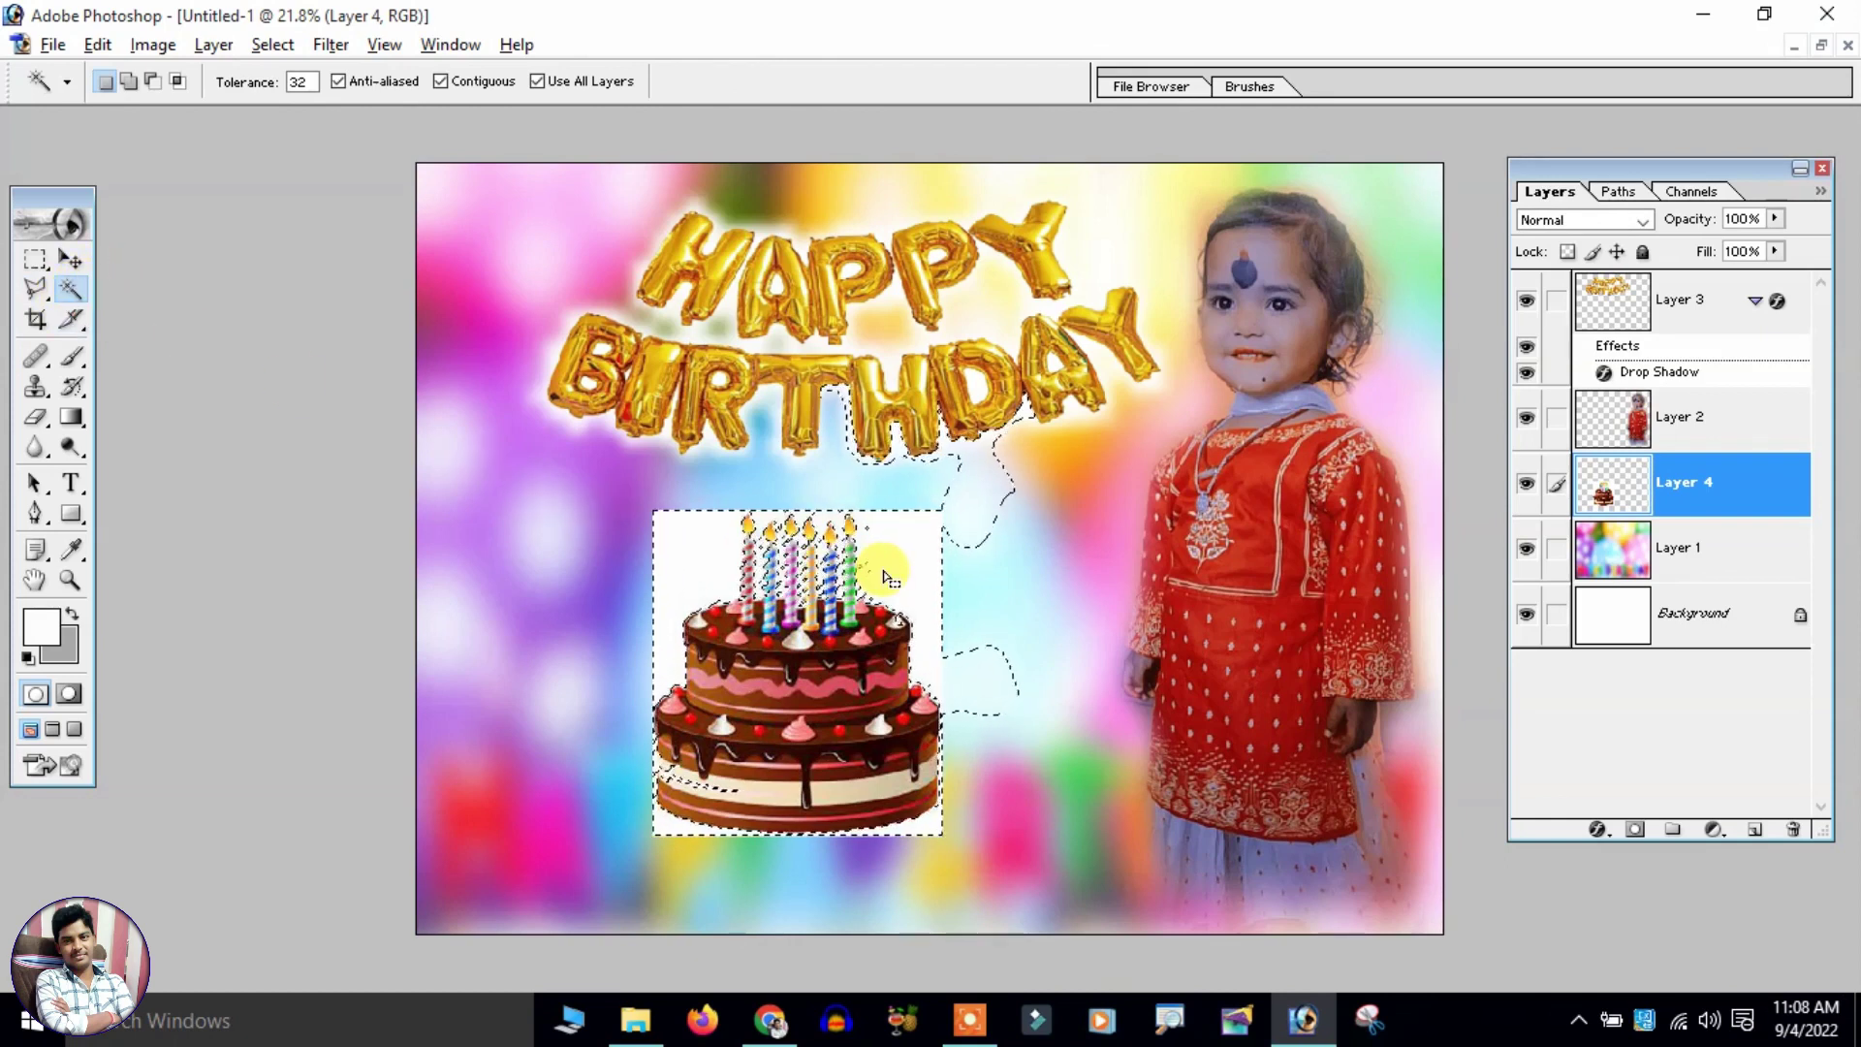
{"action": "key", "text": "Delete"}
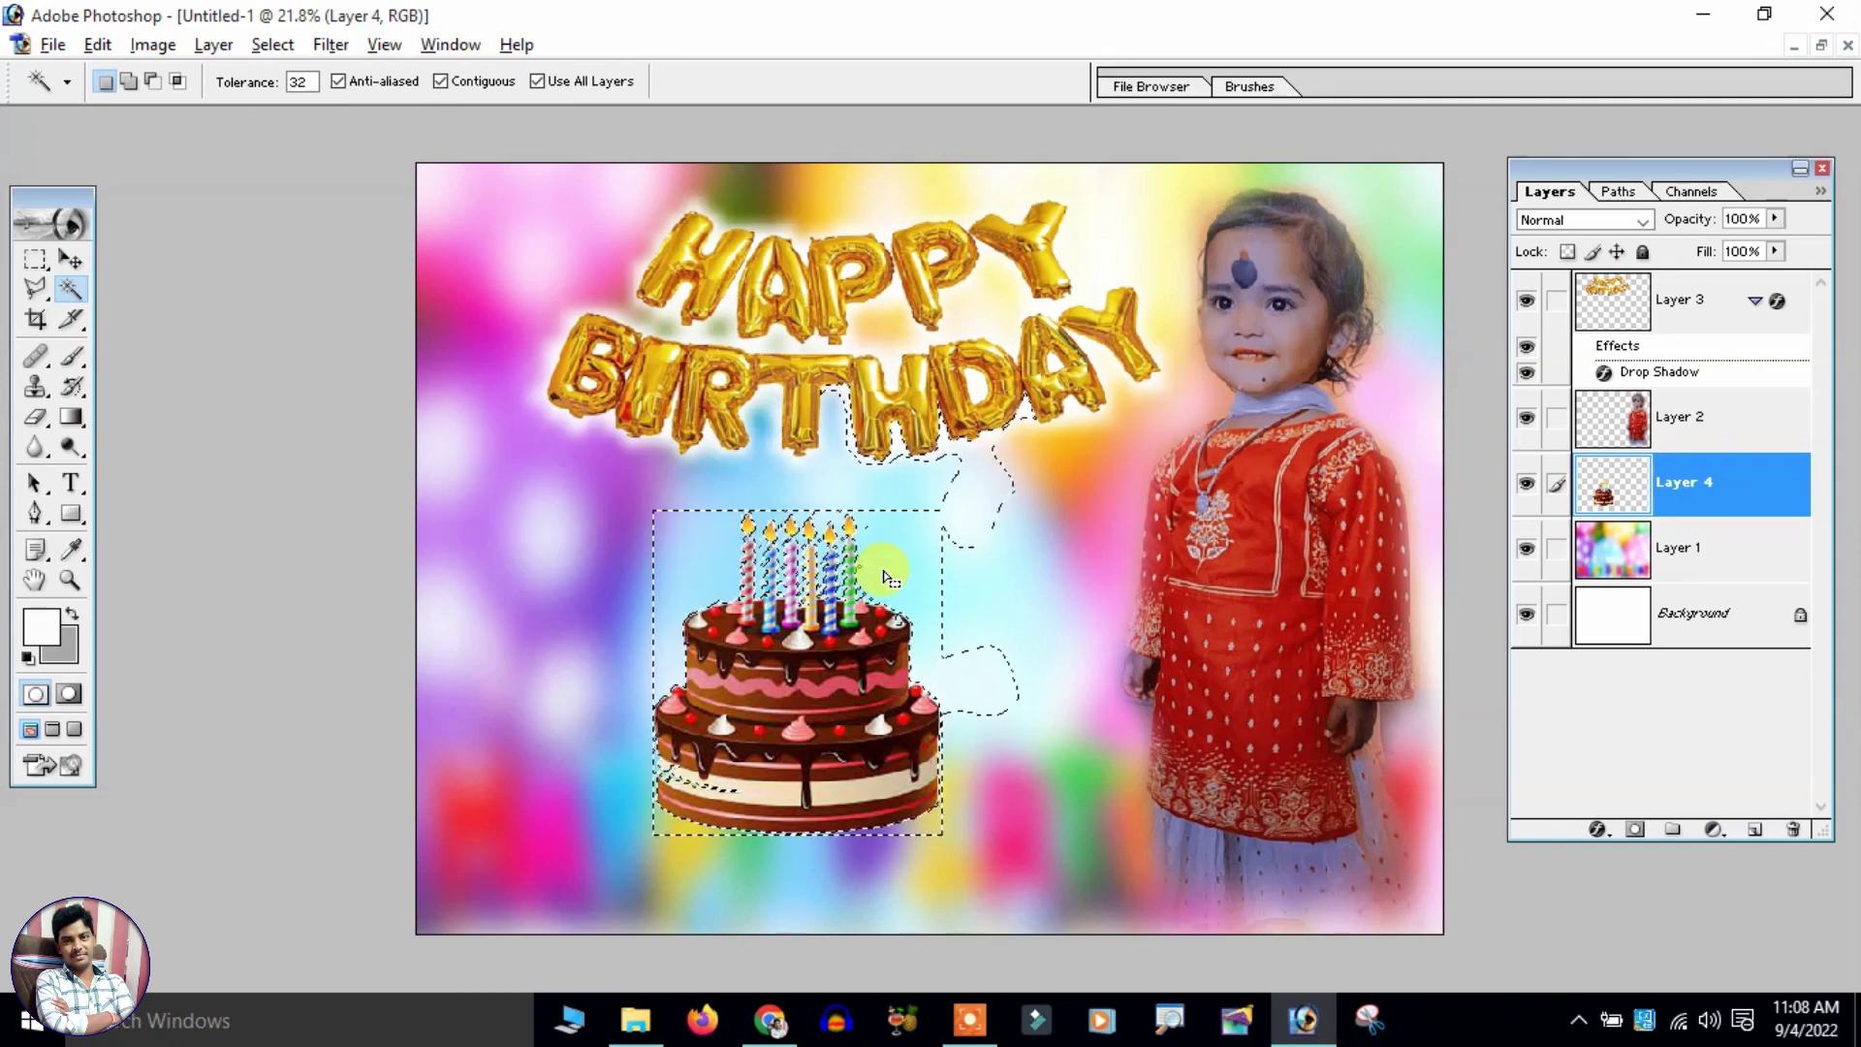
{"action": "key", "text": "ctrl+d"}
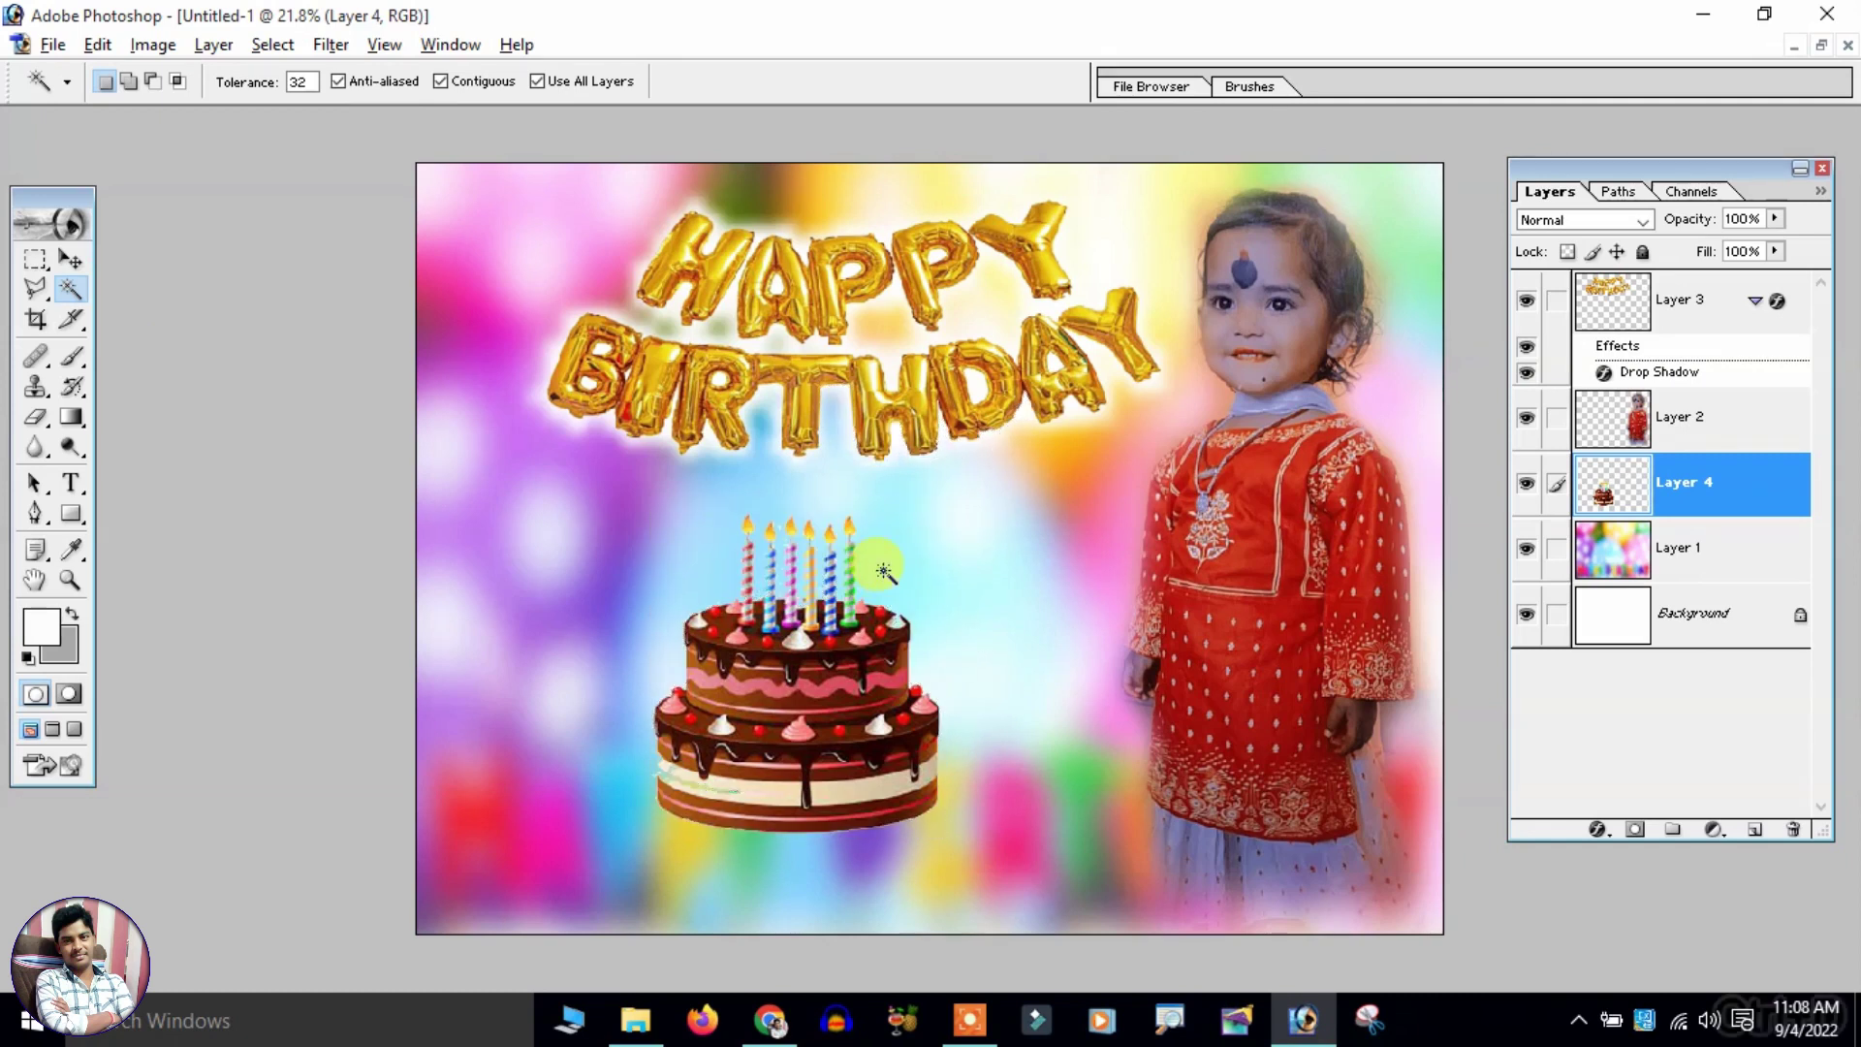
{"action": "left_click", "coordinate": [55, 267]}
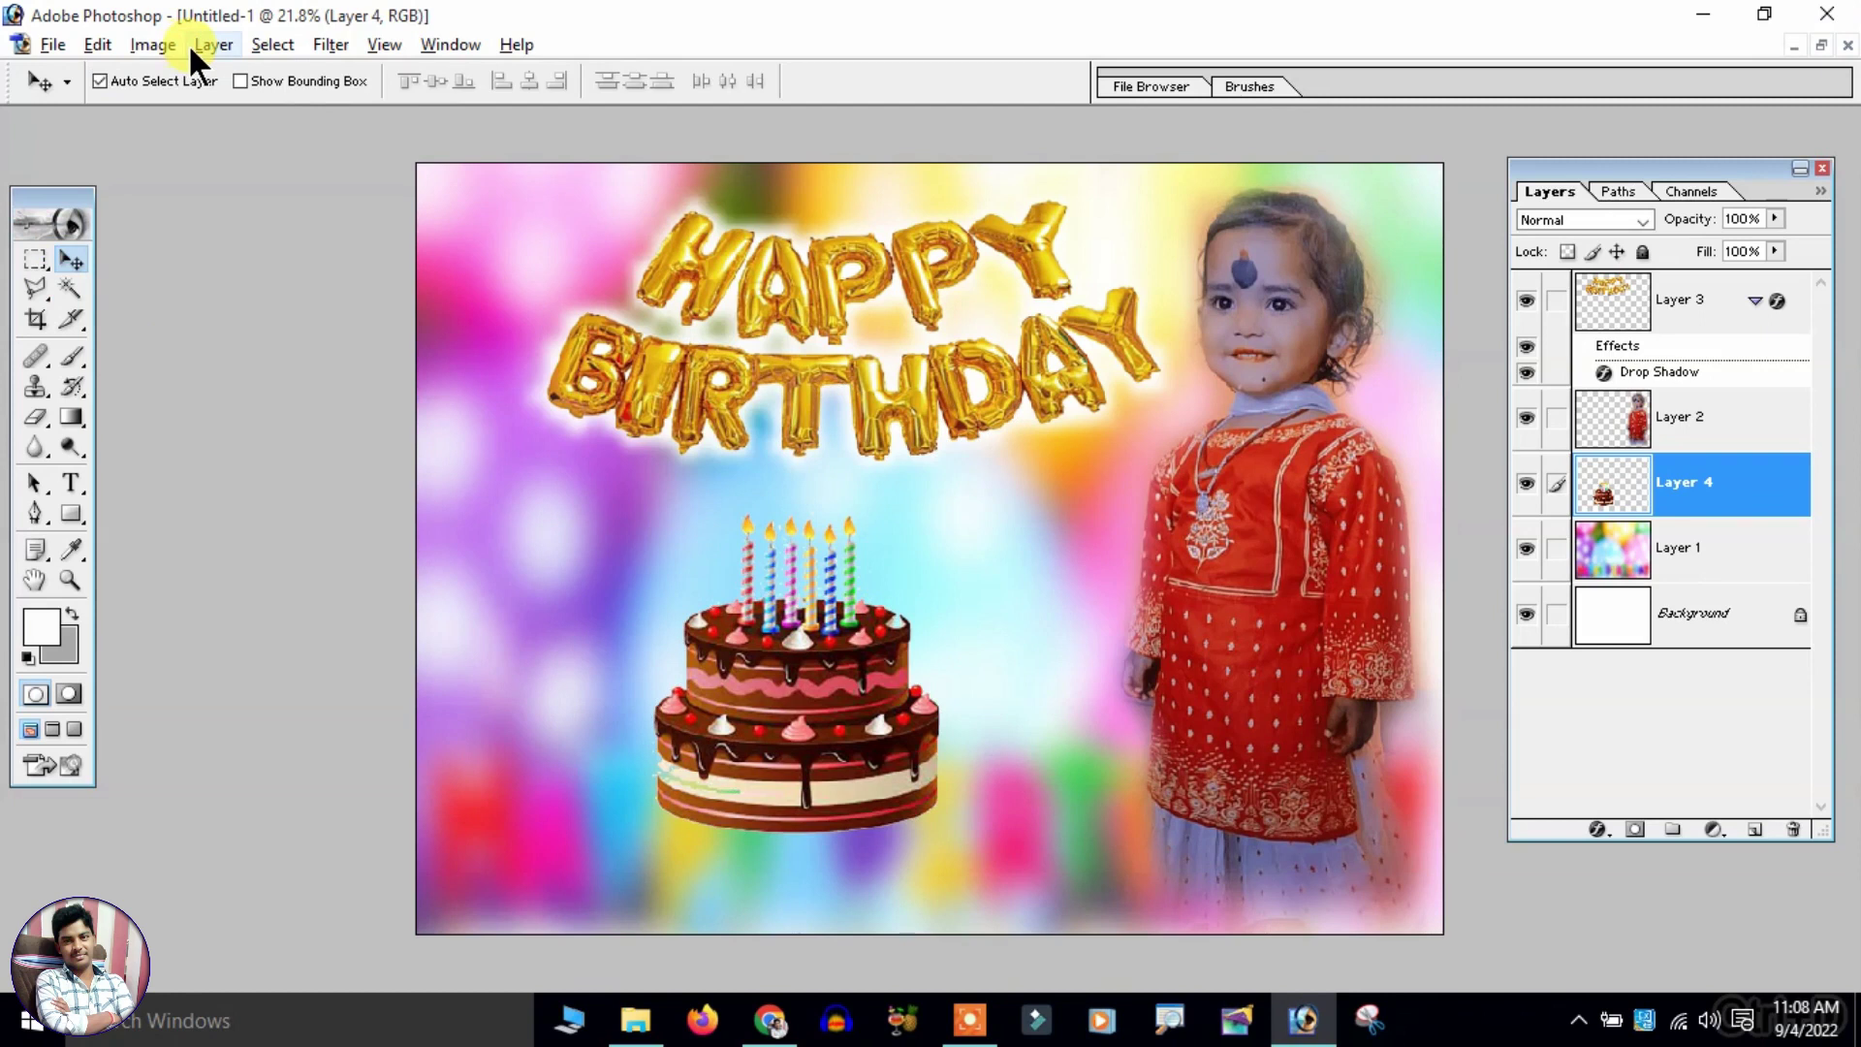
Give the cake a Normal white Drop Shadow: opacity 100, spread 15, size 59, distance 0
{"action": "left_click", "coordinate": [212, 45]}
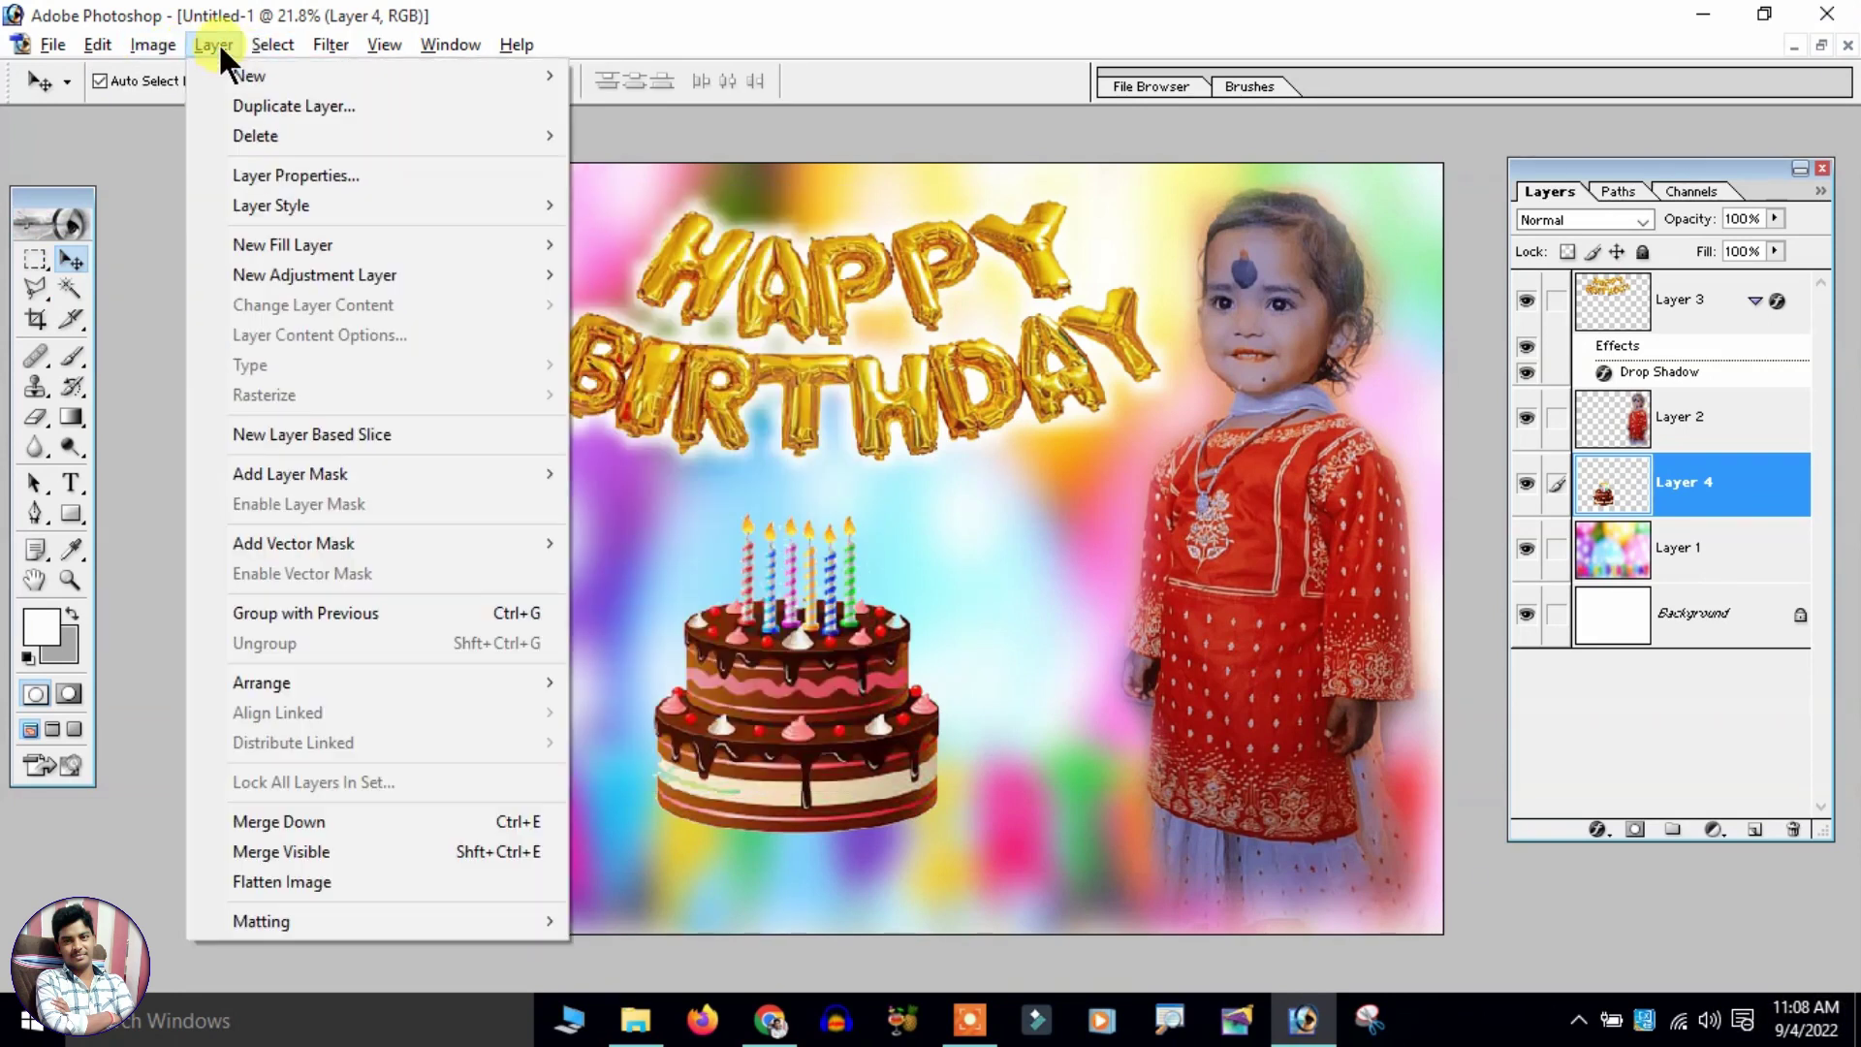
{"action": "mouse_move", "coordinate": [270, 206]}
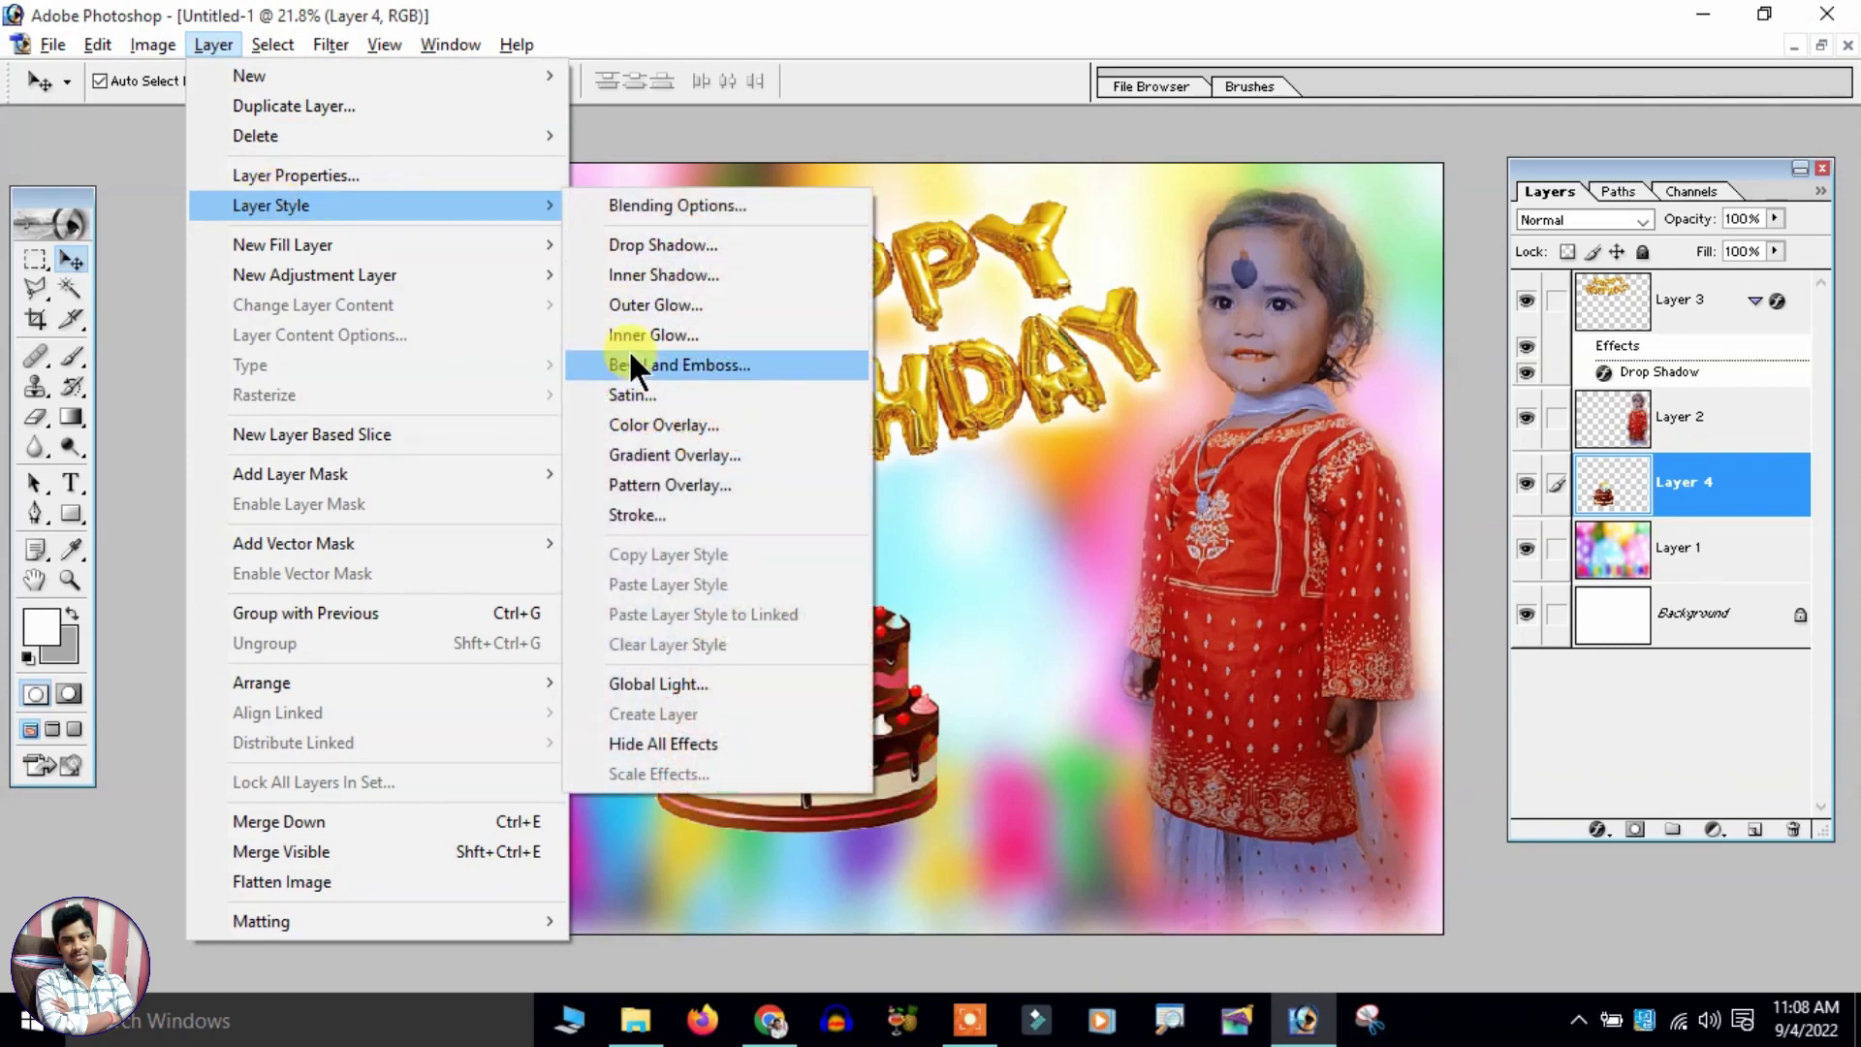
{"action": "left_click", "coordinate": [680, 246]}
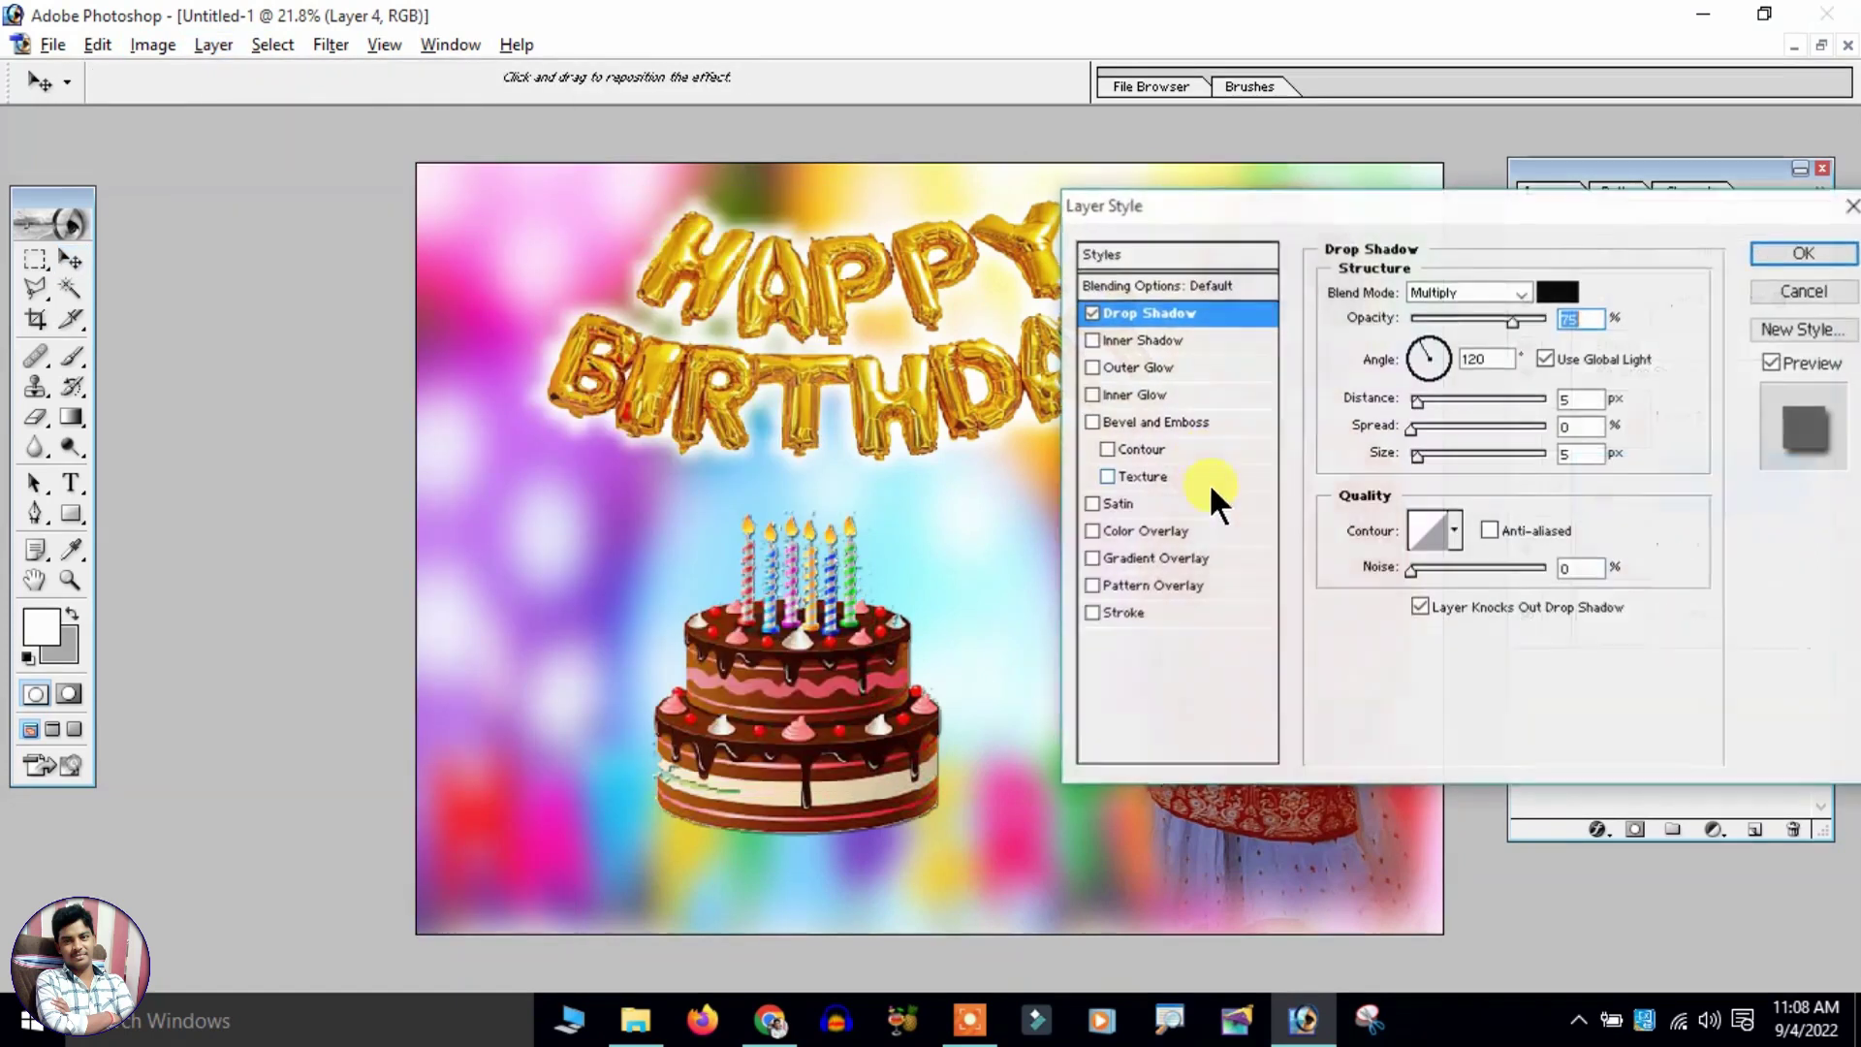
{"action": "left_click", "coordinate": [1483, 290]}
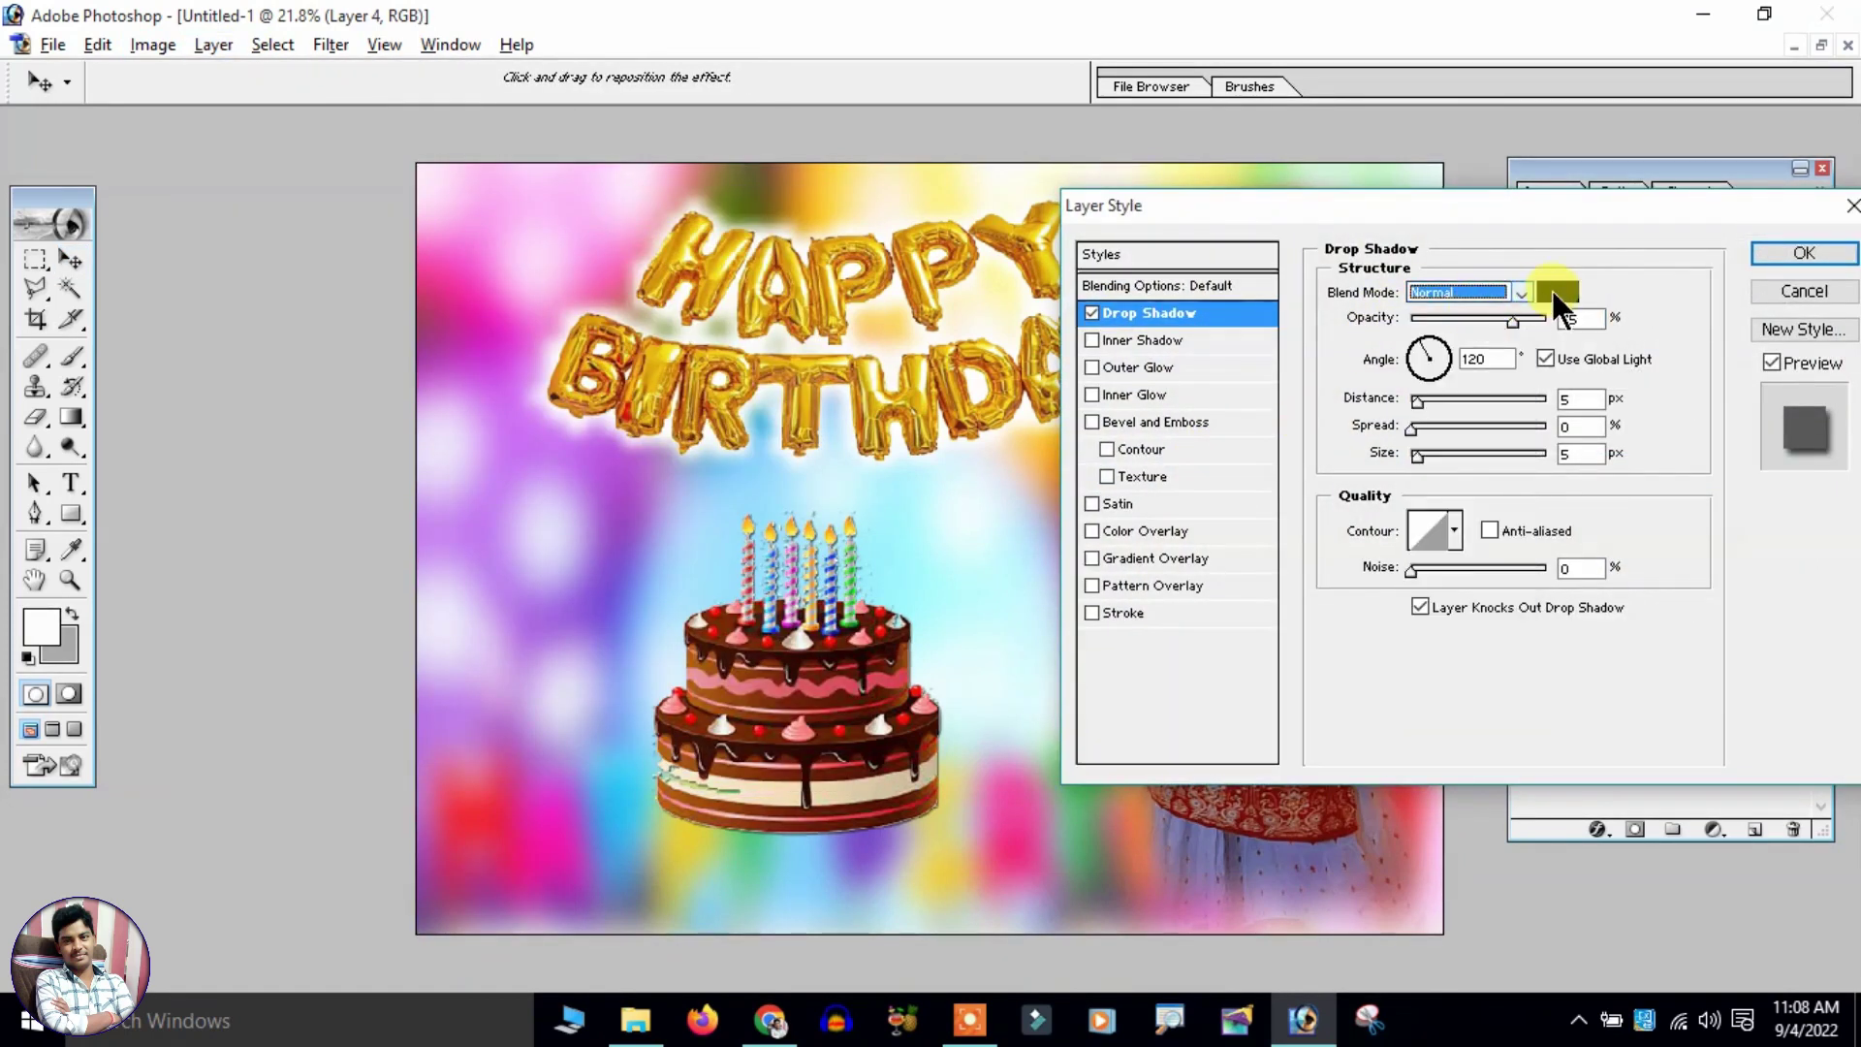
{"action": "left_click", "coordinate": [1555, 293]}
{"action": "left_click", "coordinate": [1756, 309]}
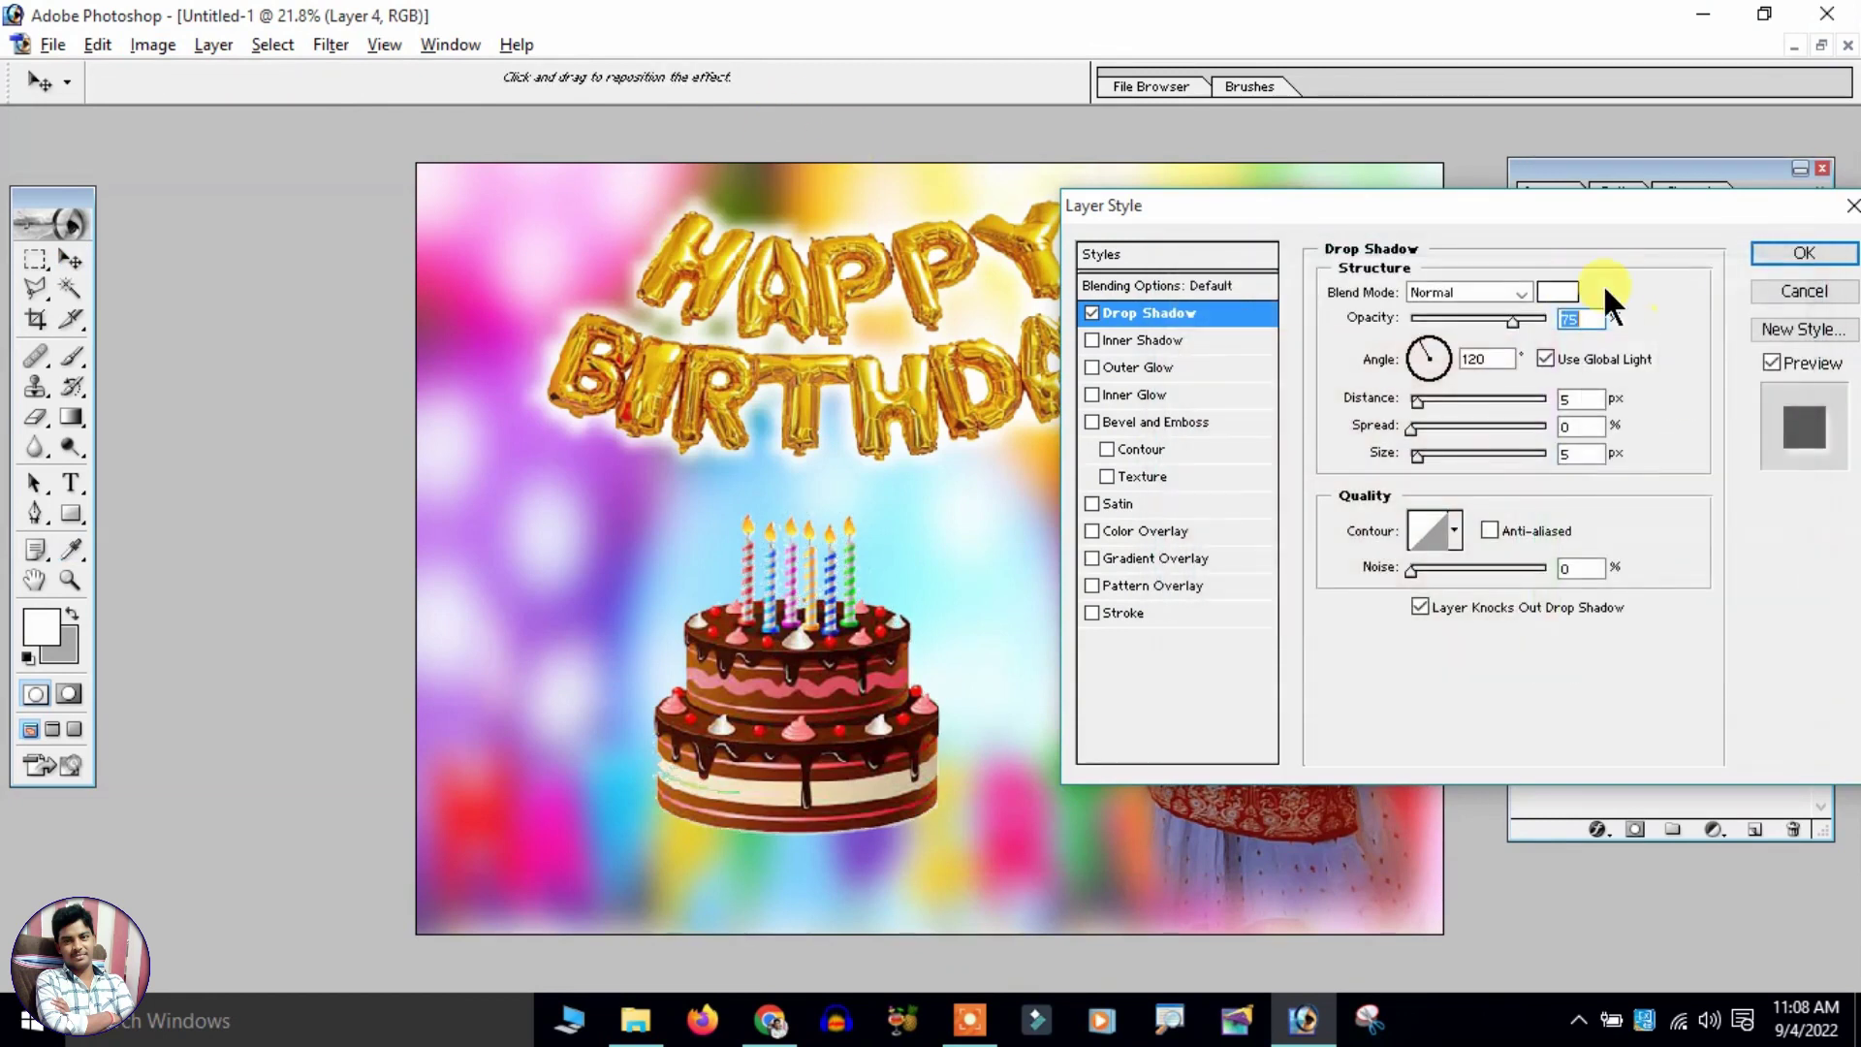
{"action": "left_click", "coordinate": [1555, 308]}
{"action": "left_click_drag", "start_coordinate": [1437, 453], "coordinate": [1447, 453]}
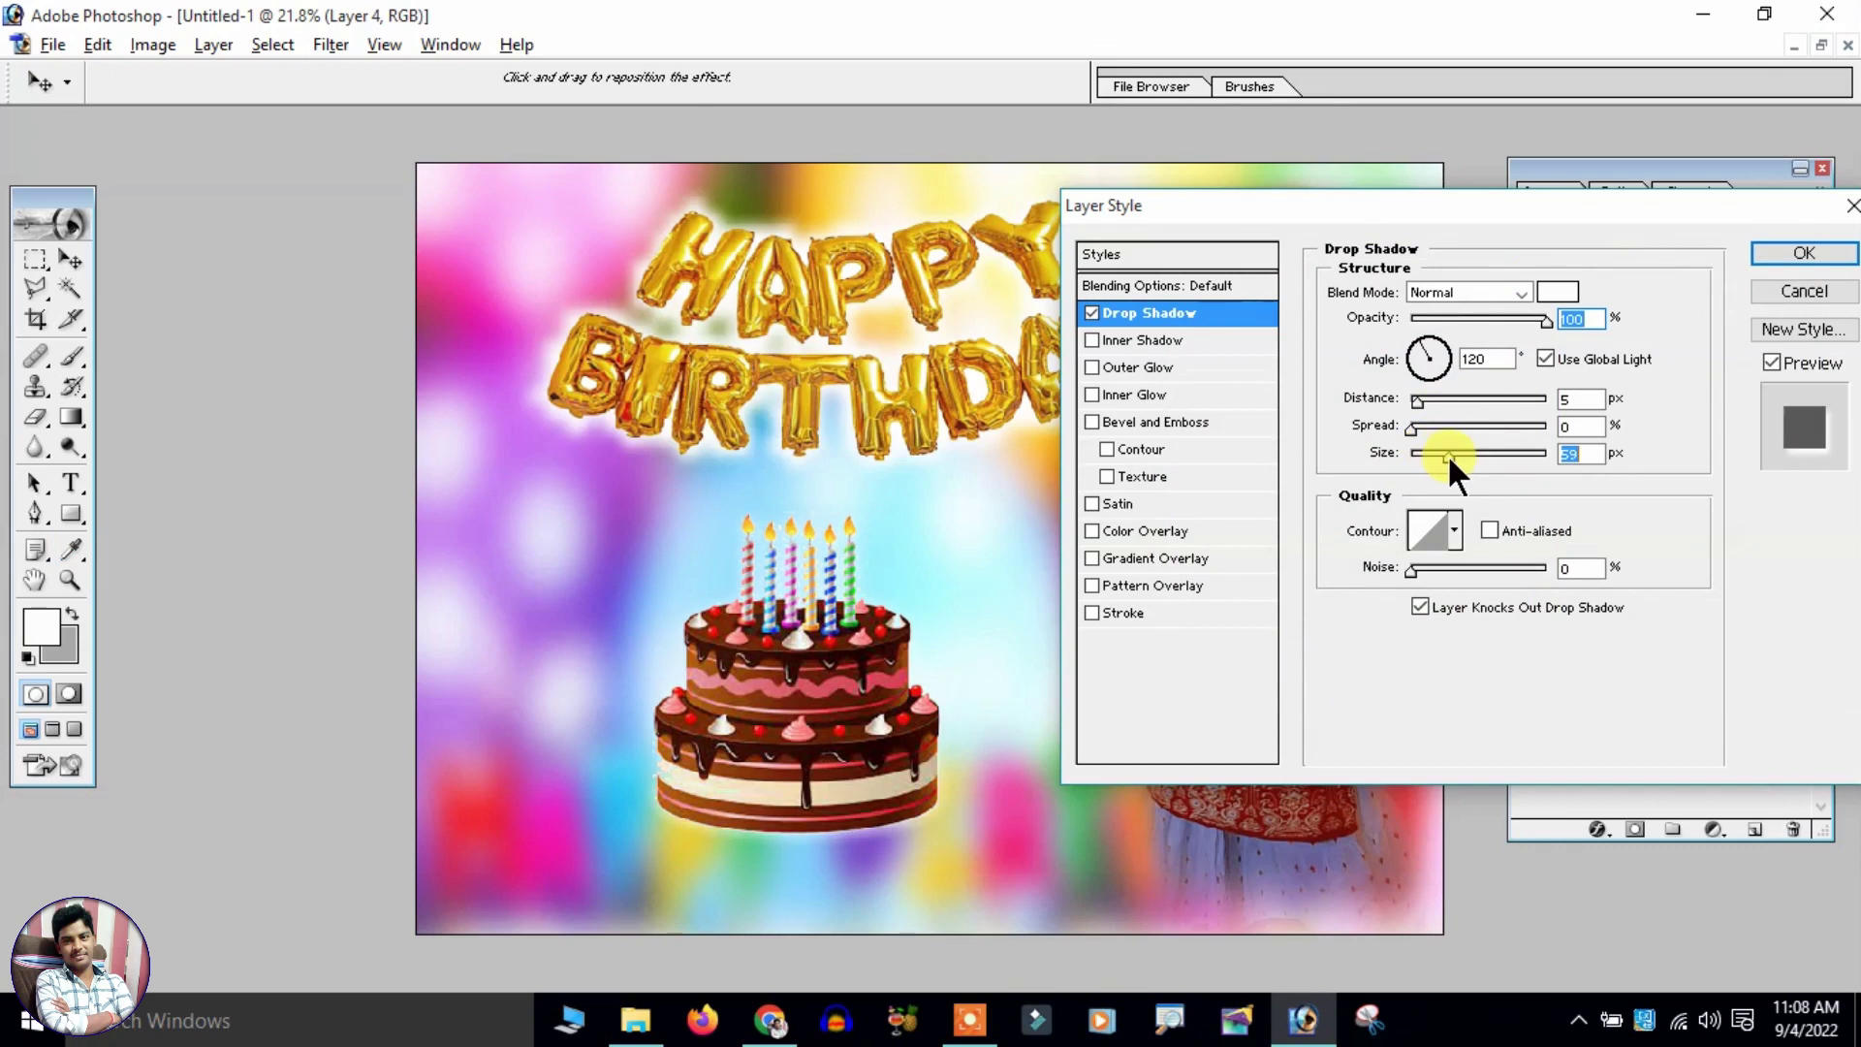
{"action": "left_click", "coordinate": [1434, 401]}
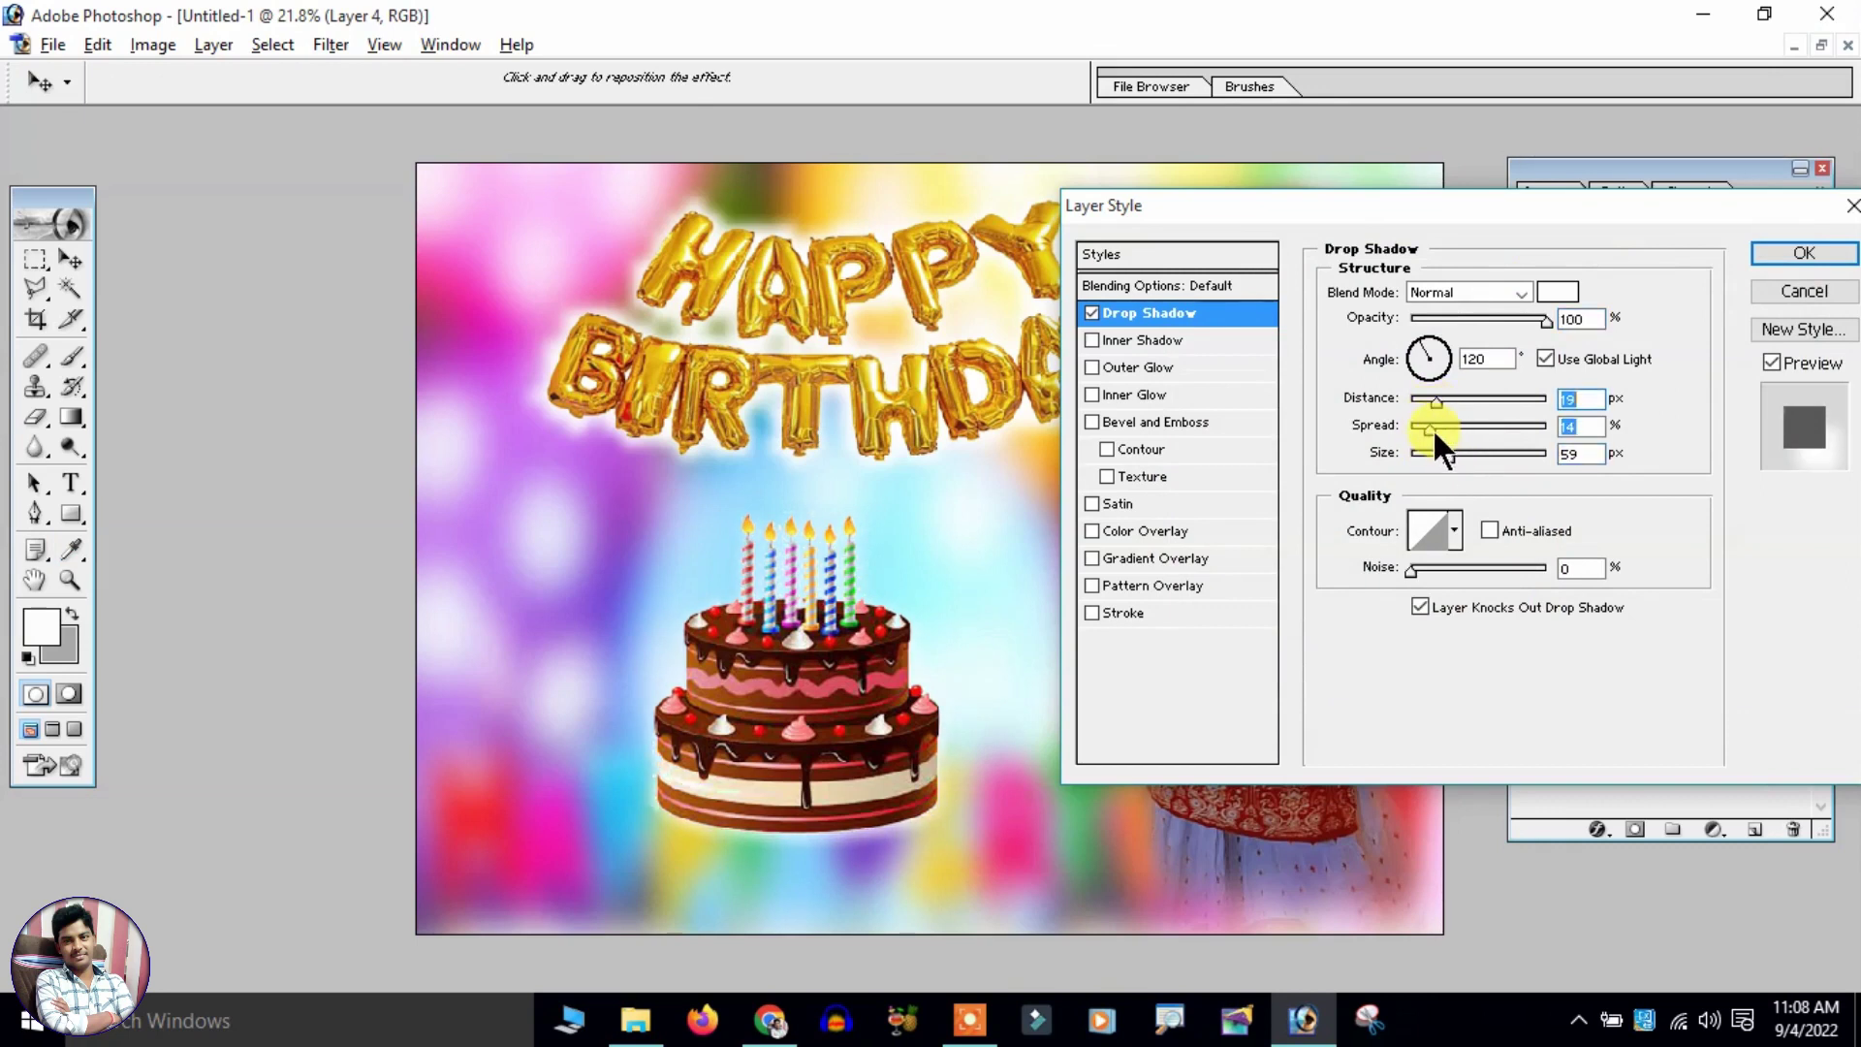
{"action": "left_click_drag", "start_coordinate": [1444, 398], "coordinate": [1416, 399]}
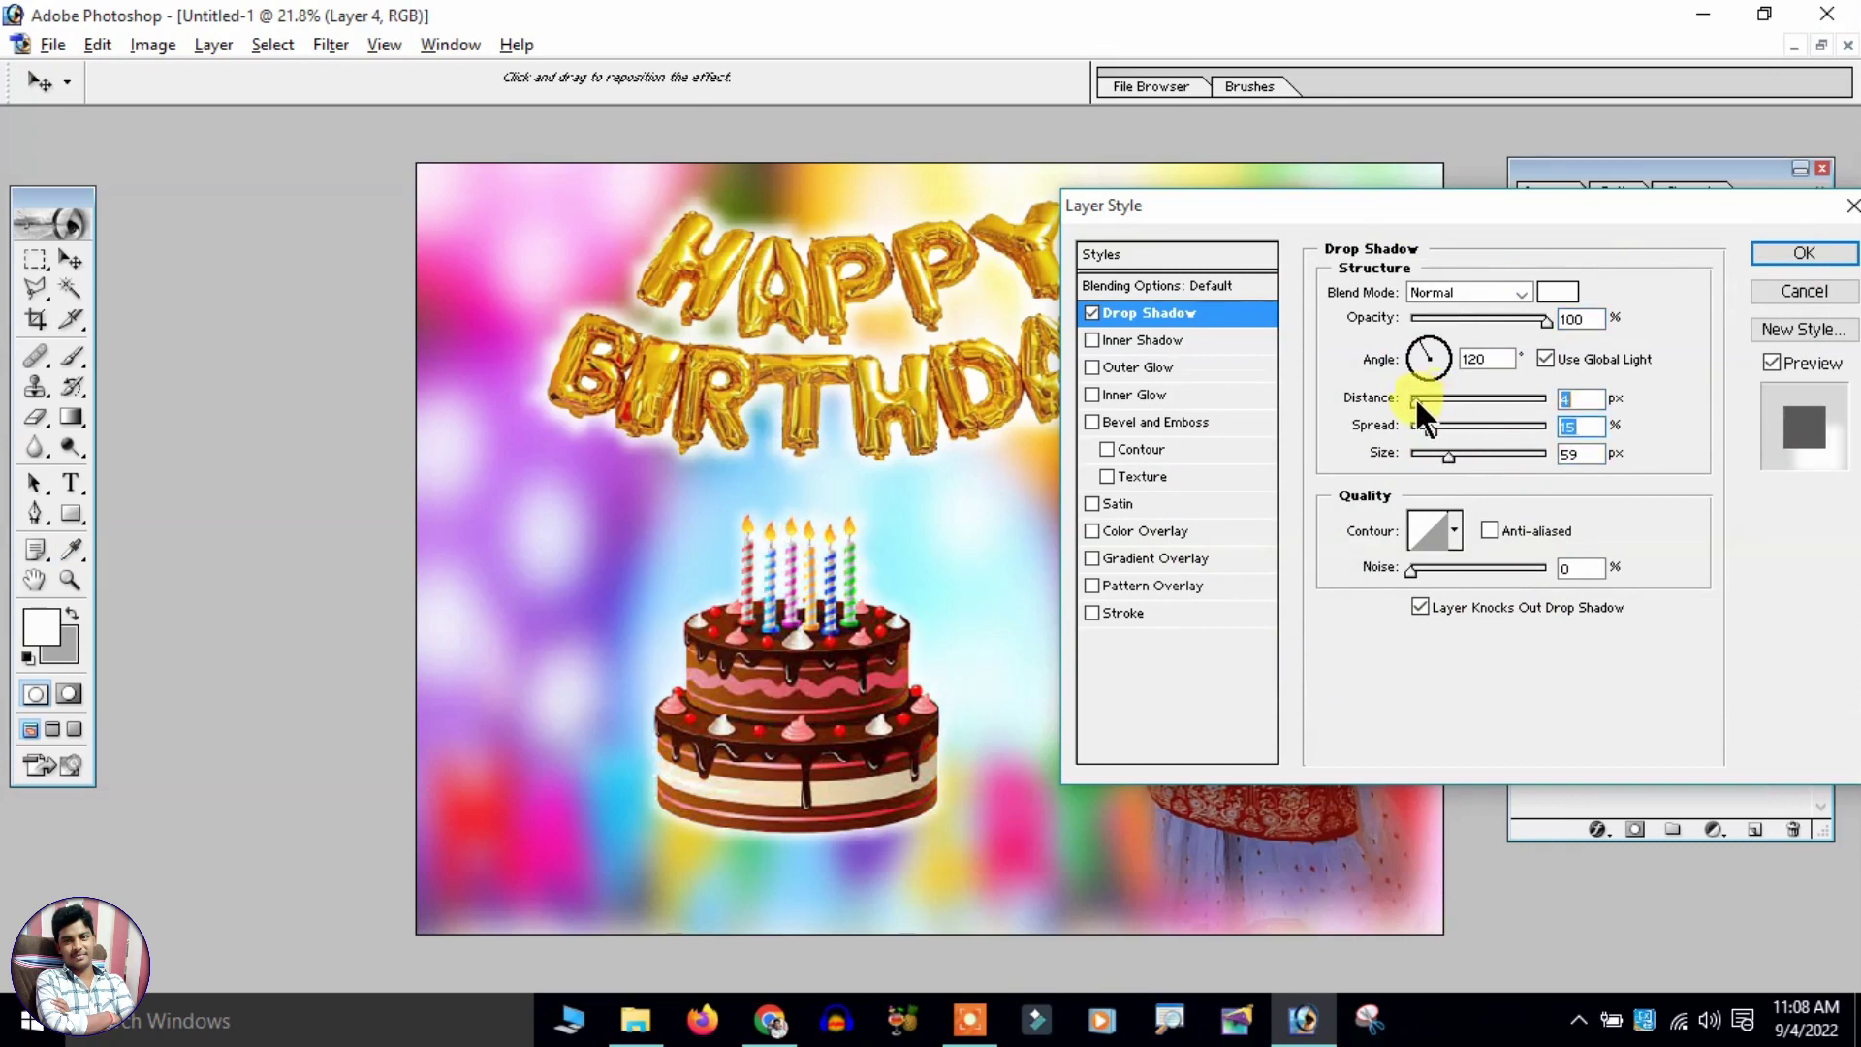
{"action": "left_click", "coordinate": [1771, 258]}
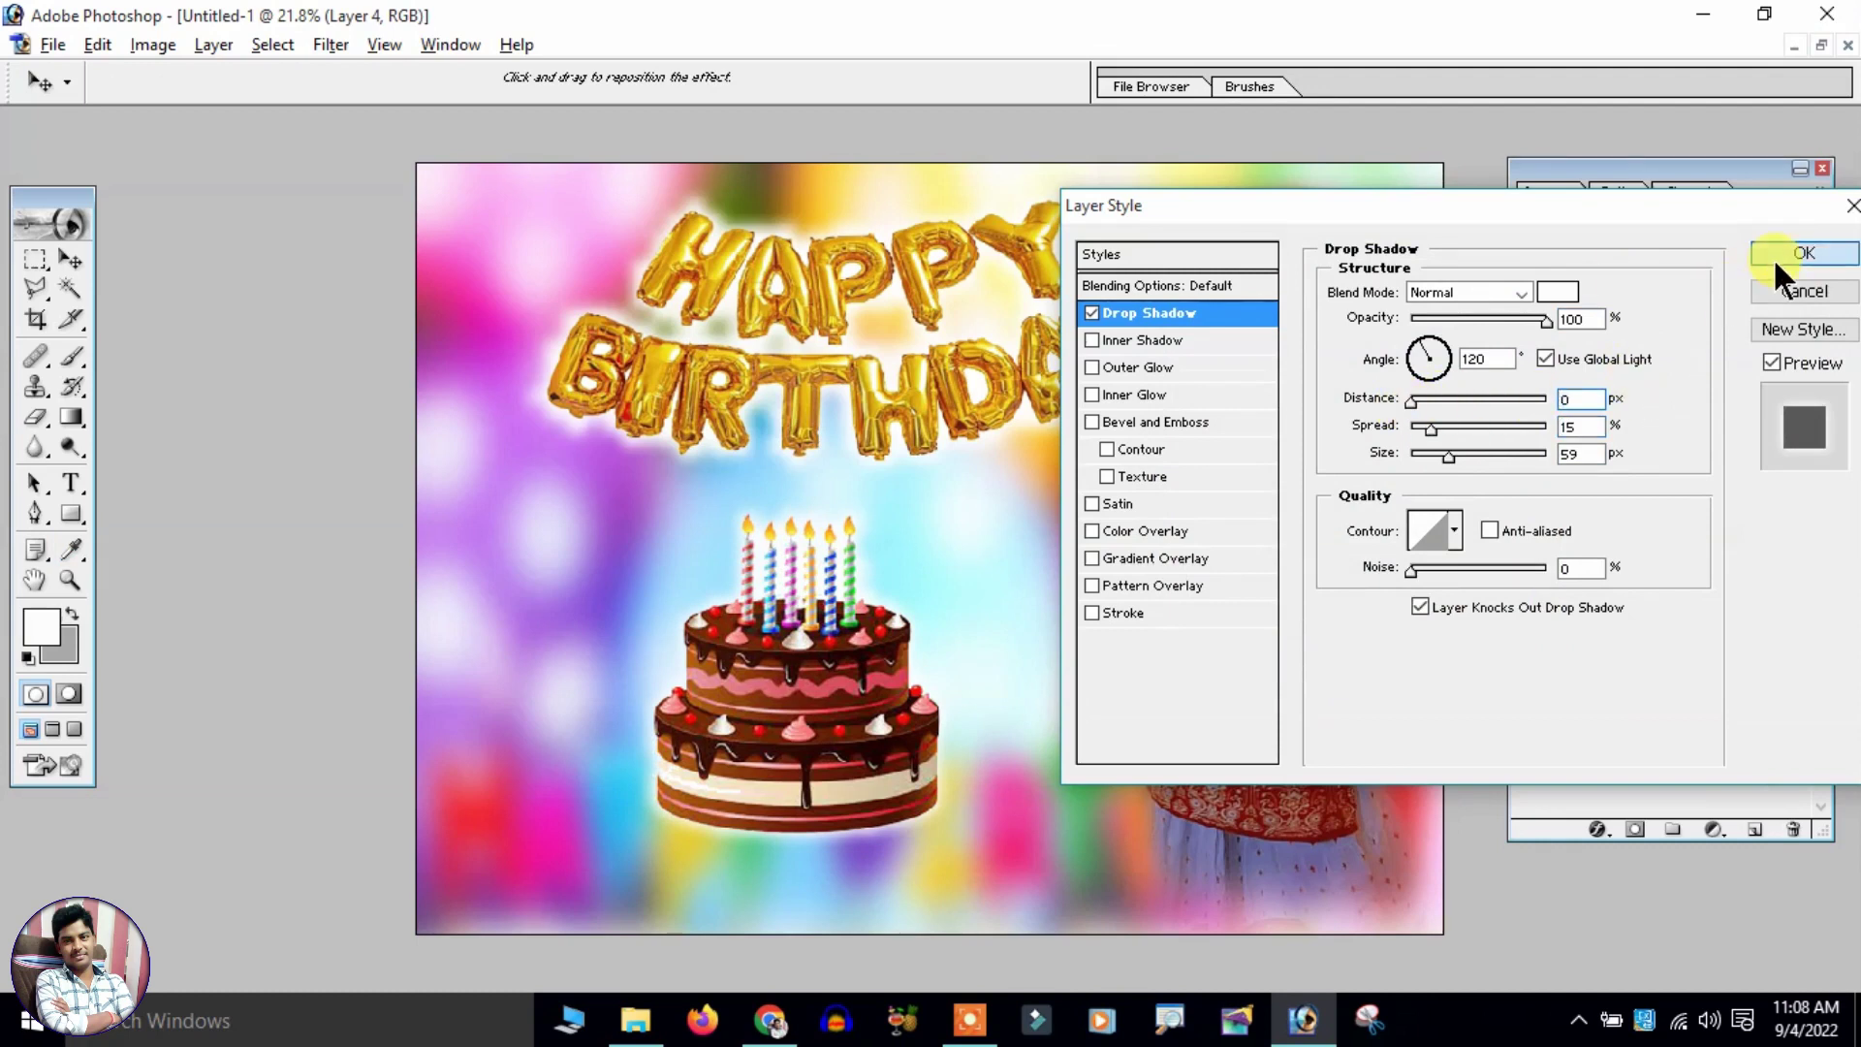
Shrink the cake slightly, centre it under the letters, and return to the birthday folder
{"action": "mouse_move", "coordinate": [801, 657]}
{"action": "left_mouse_down"}
{"action": "mouse_move", "coordinate": [789, 632]}
{"action": "mouse_move", "coordinate": [828, 654]}
{"action": "left_mouse_up"}
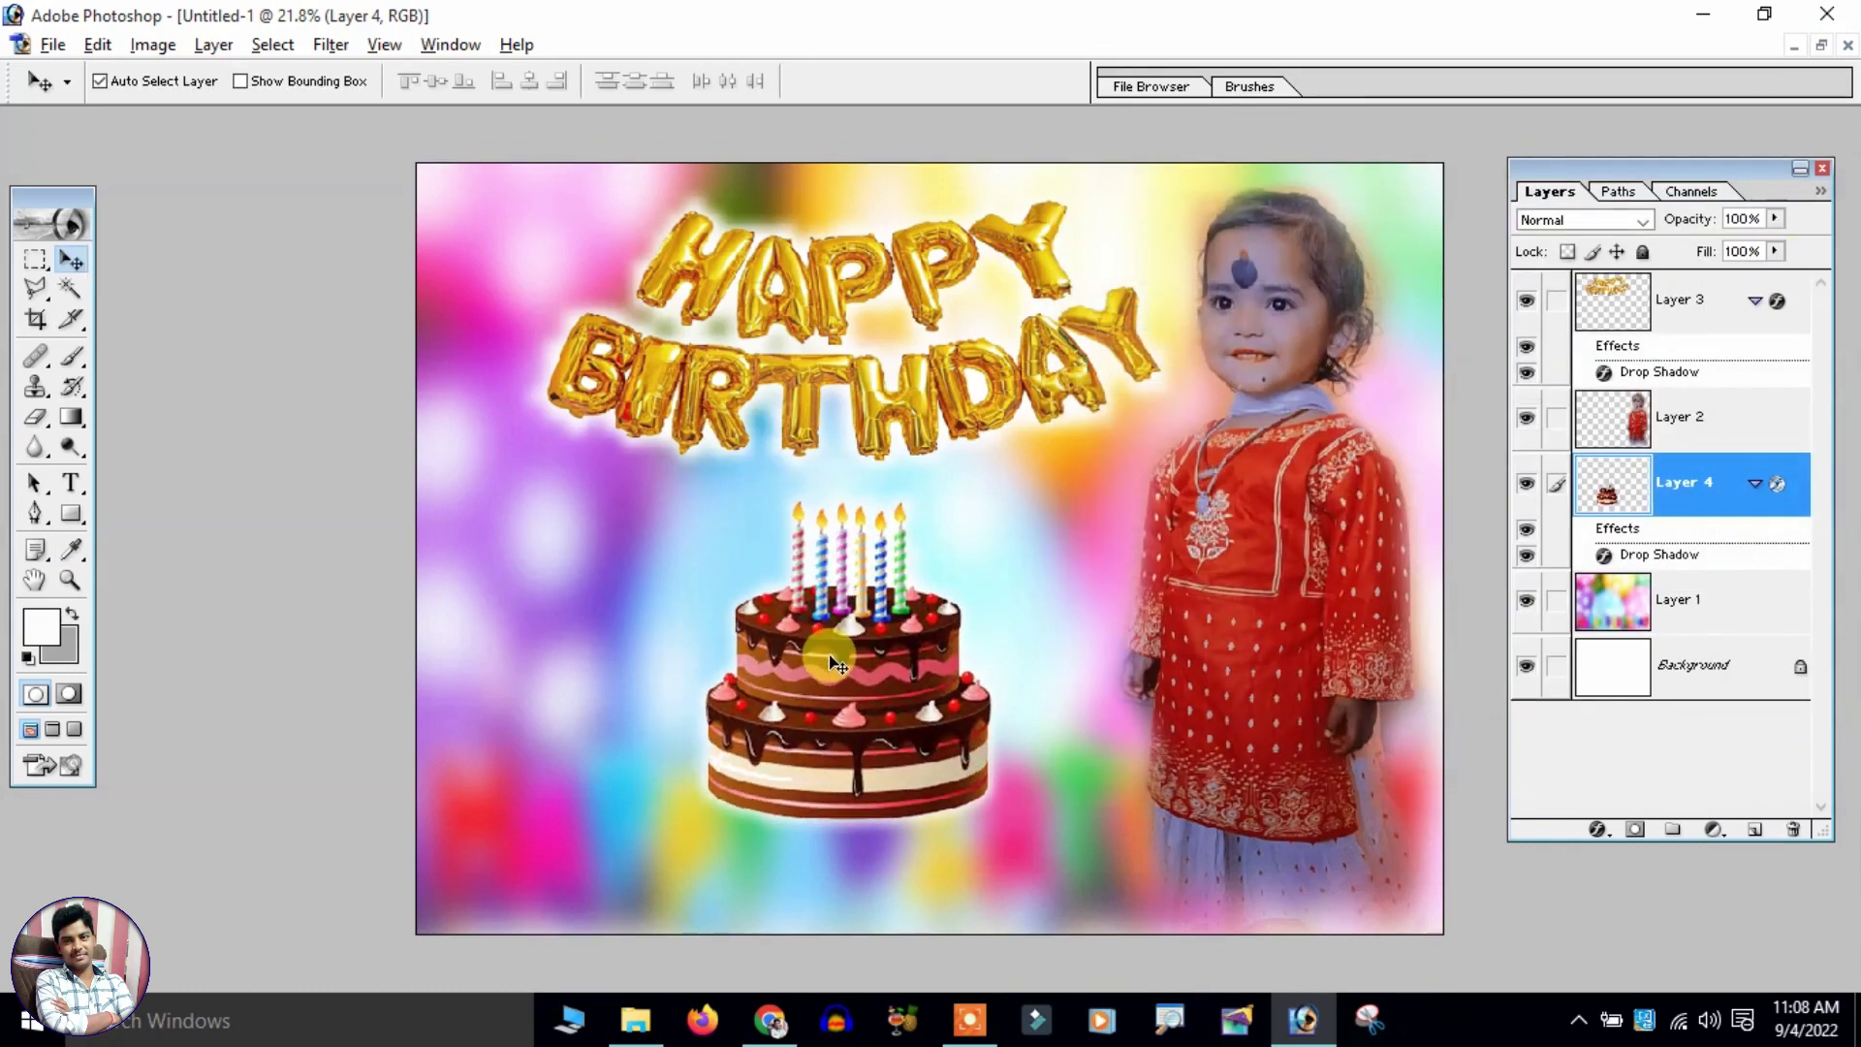
{"action": "key", "text": "ctrl+t"}
{"action": "left_click_drag", "start_coordinate": [977, 508], "coordinate": [929, 529]}
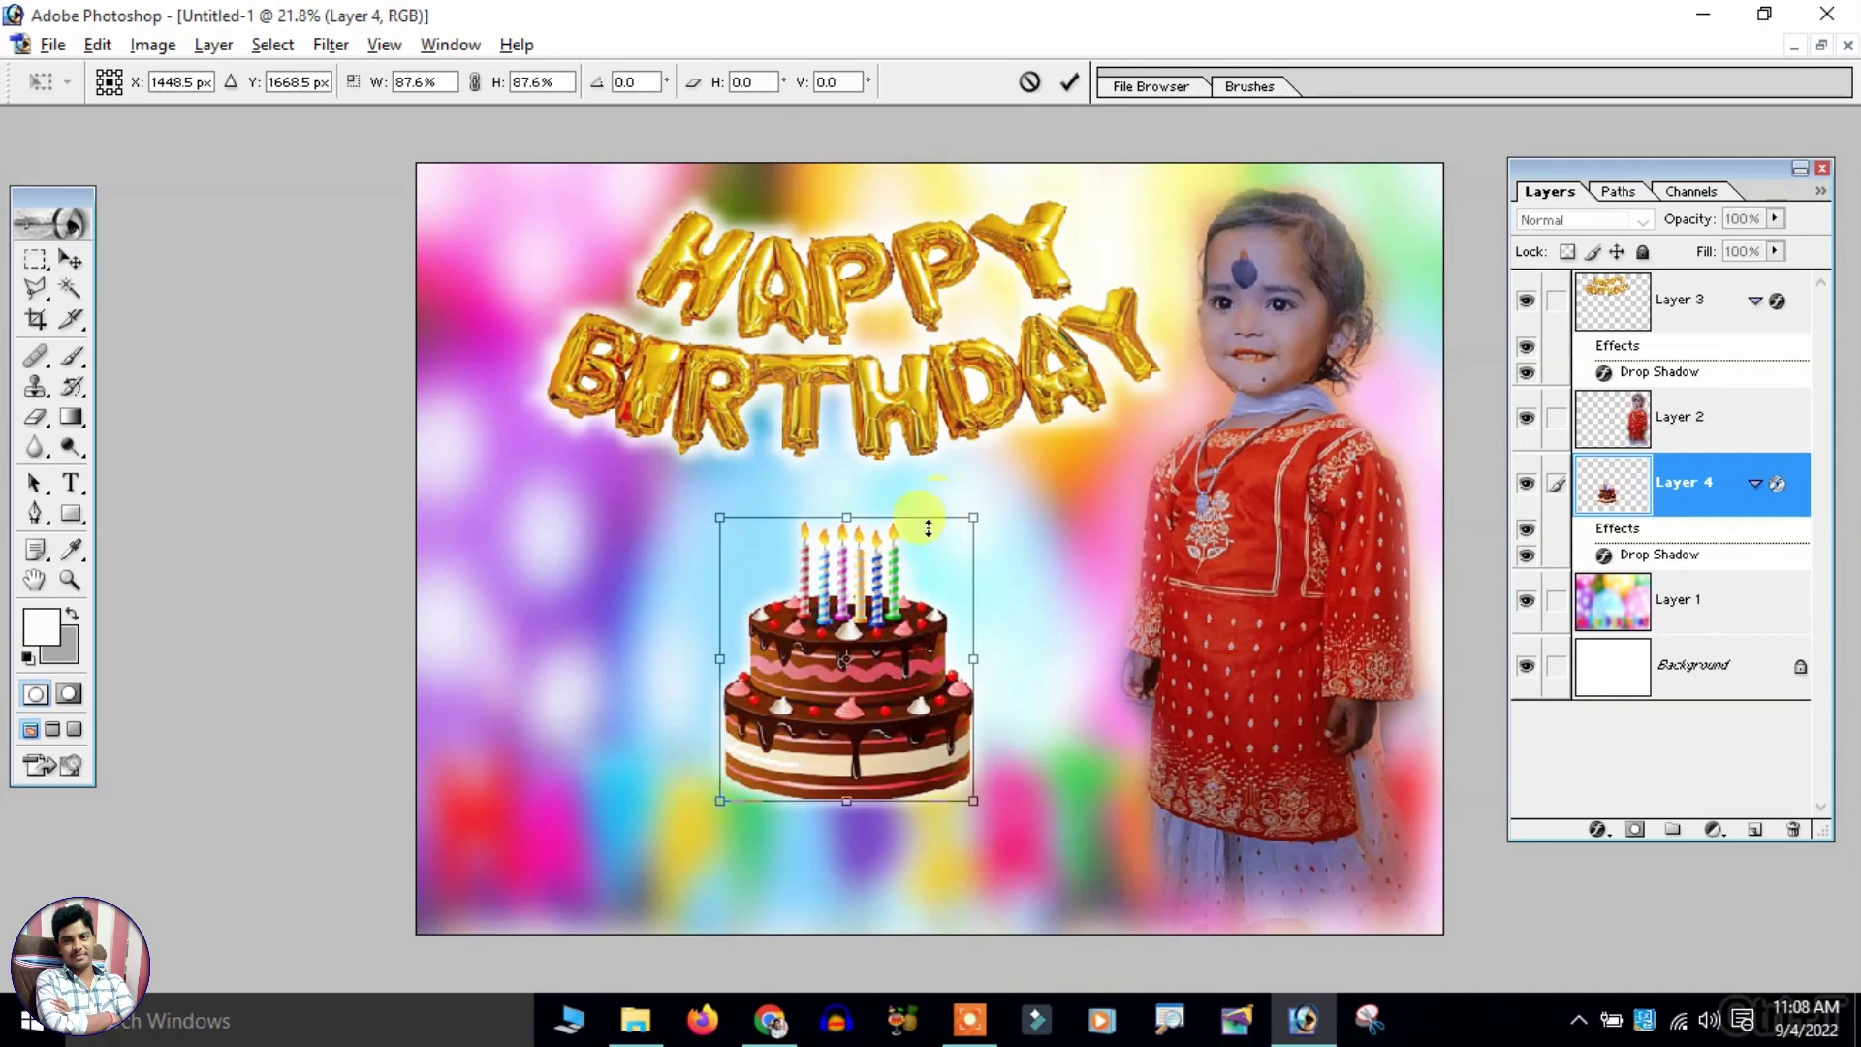
{"action": "double_click", "coordinate": [877, 645]}
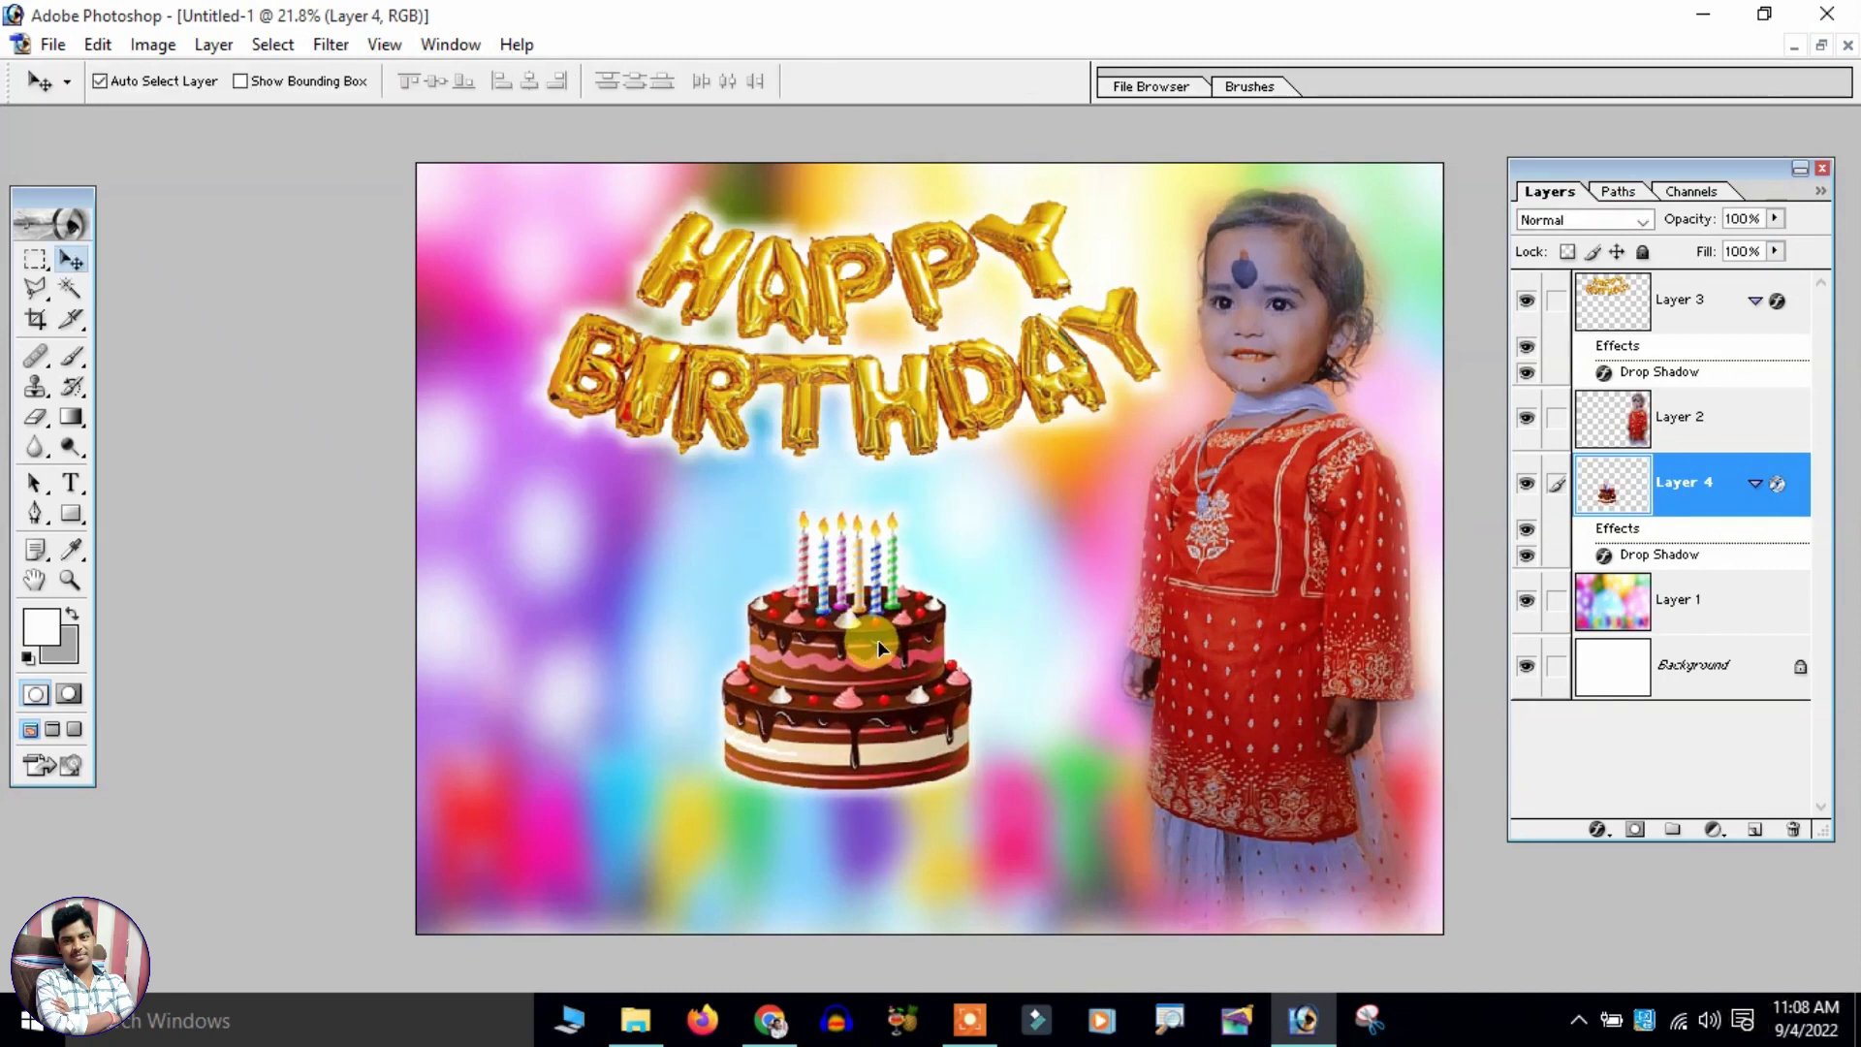
{"action": "key", "text": "alt+Tab"}
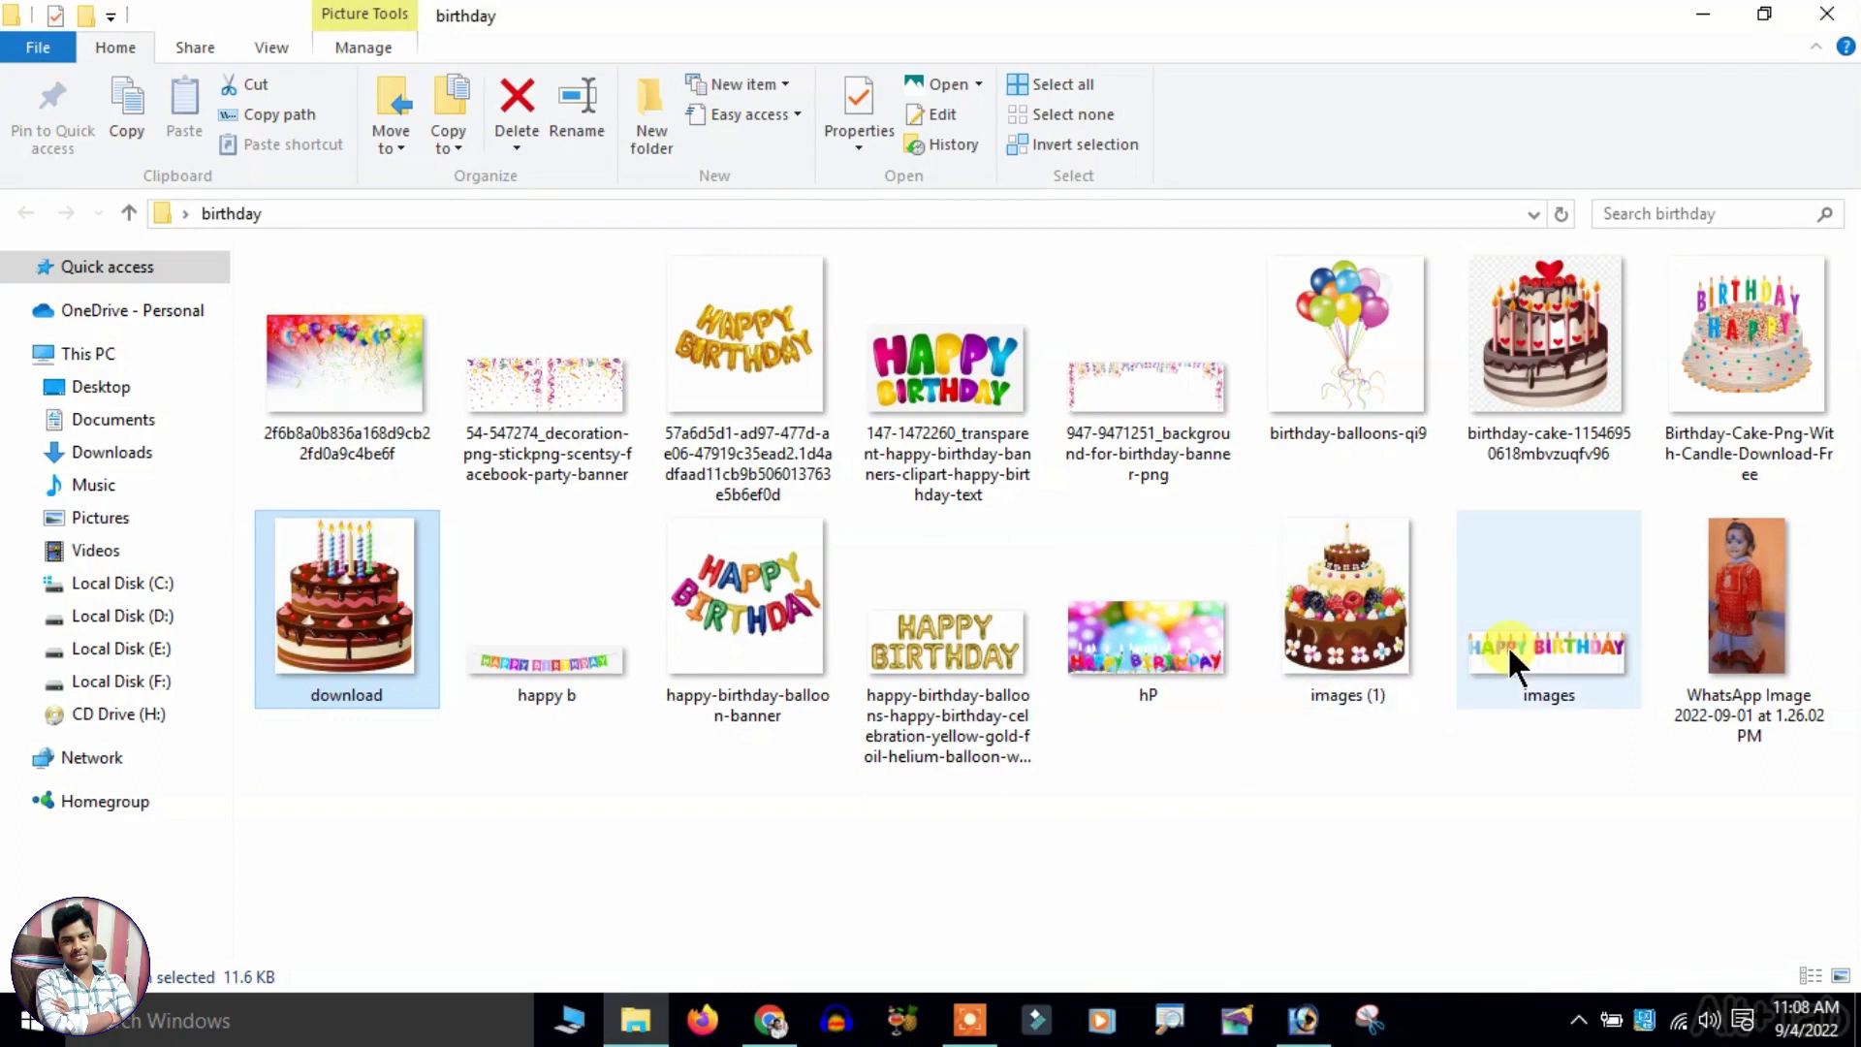
Open the 54-547274 confetti decoration banner PNG in Photoshop
{"action": "left_click", "coordinate": [380, 352]}
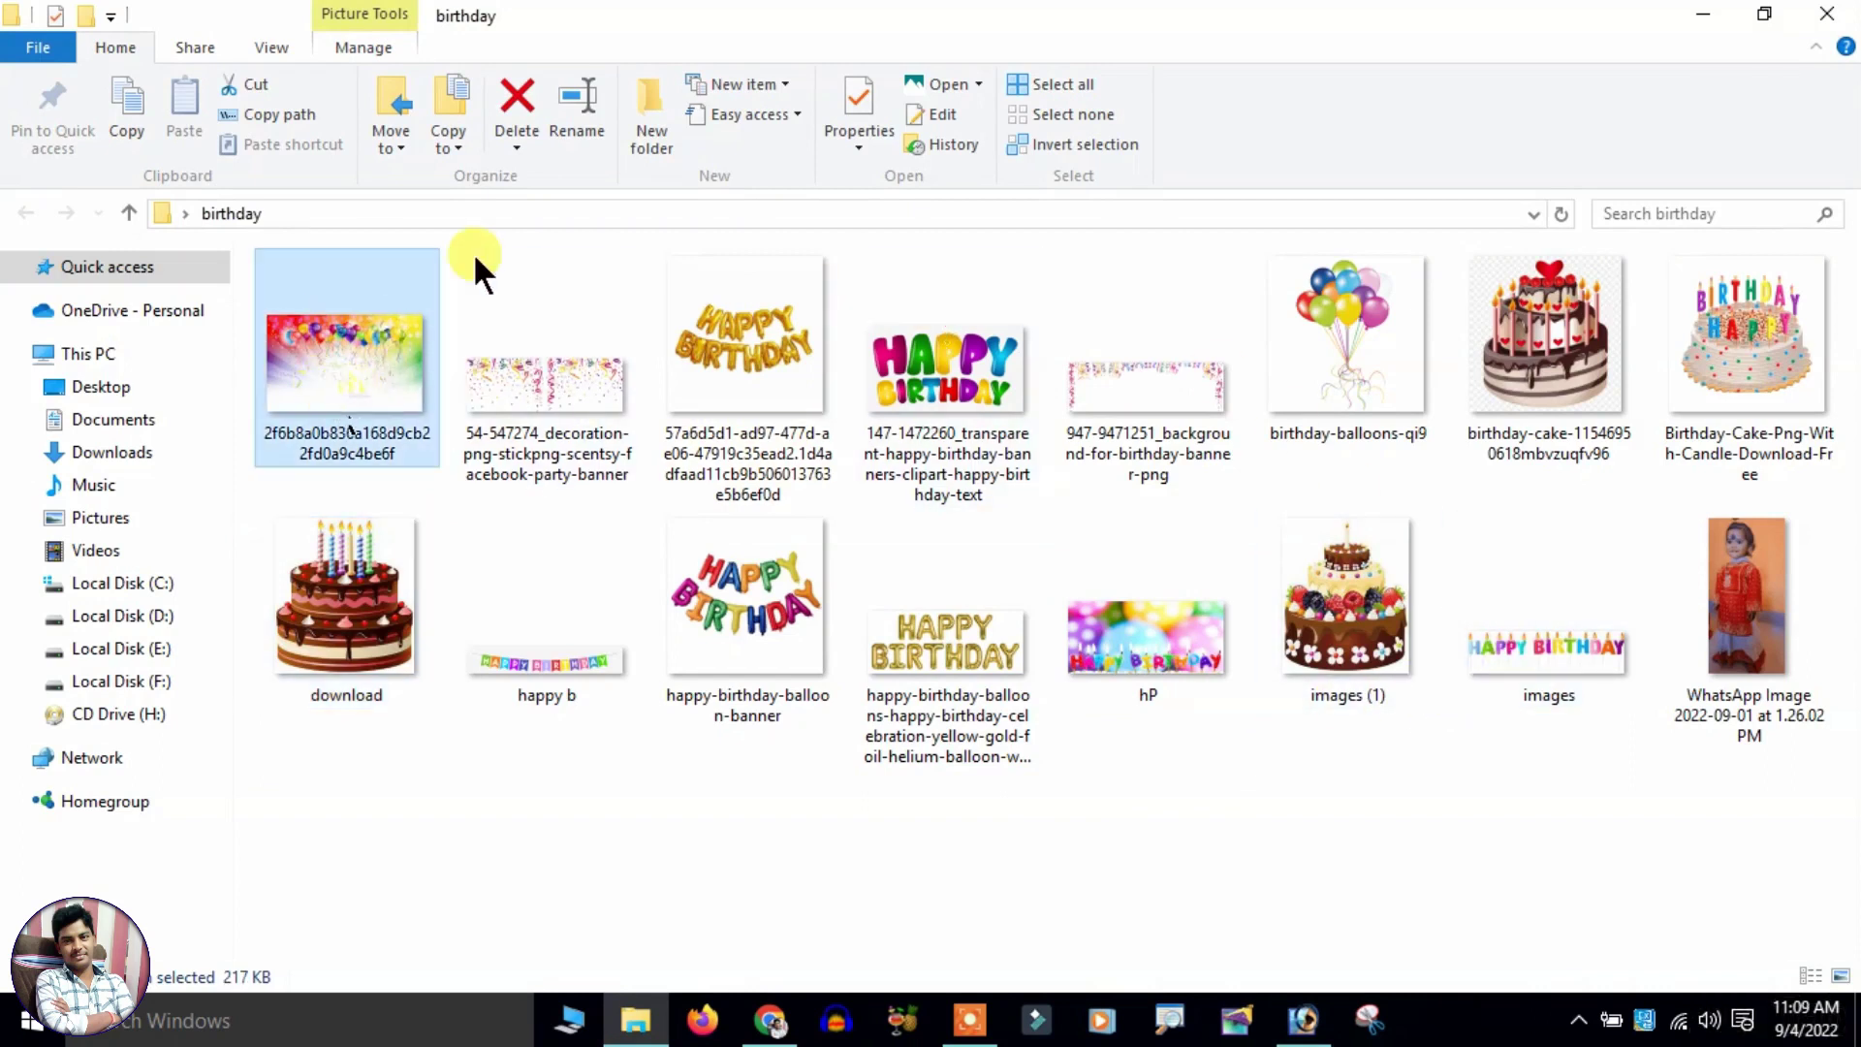
{"action": "left_click", "coordinate": [560, 418]}
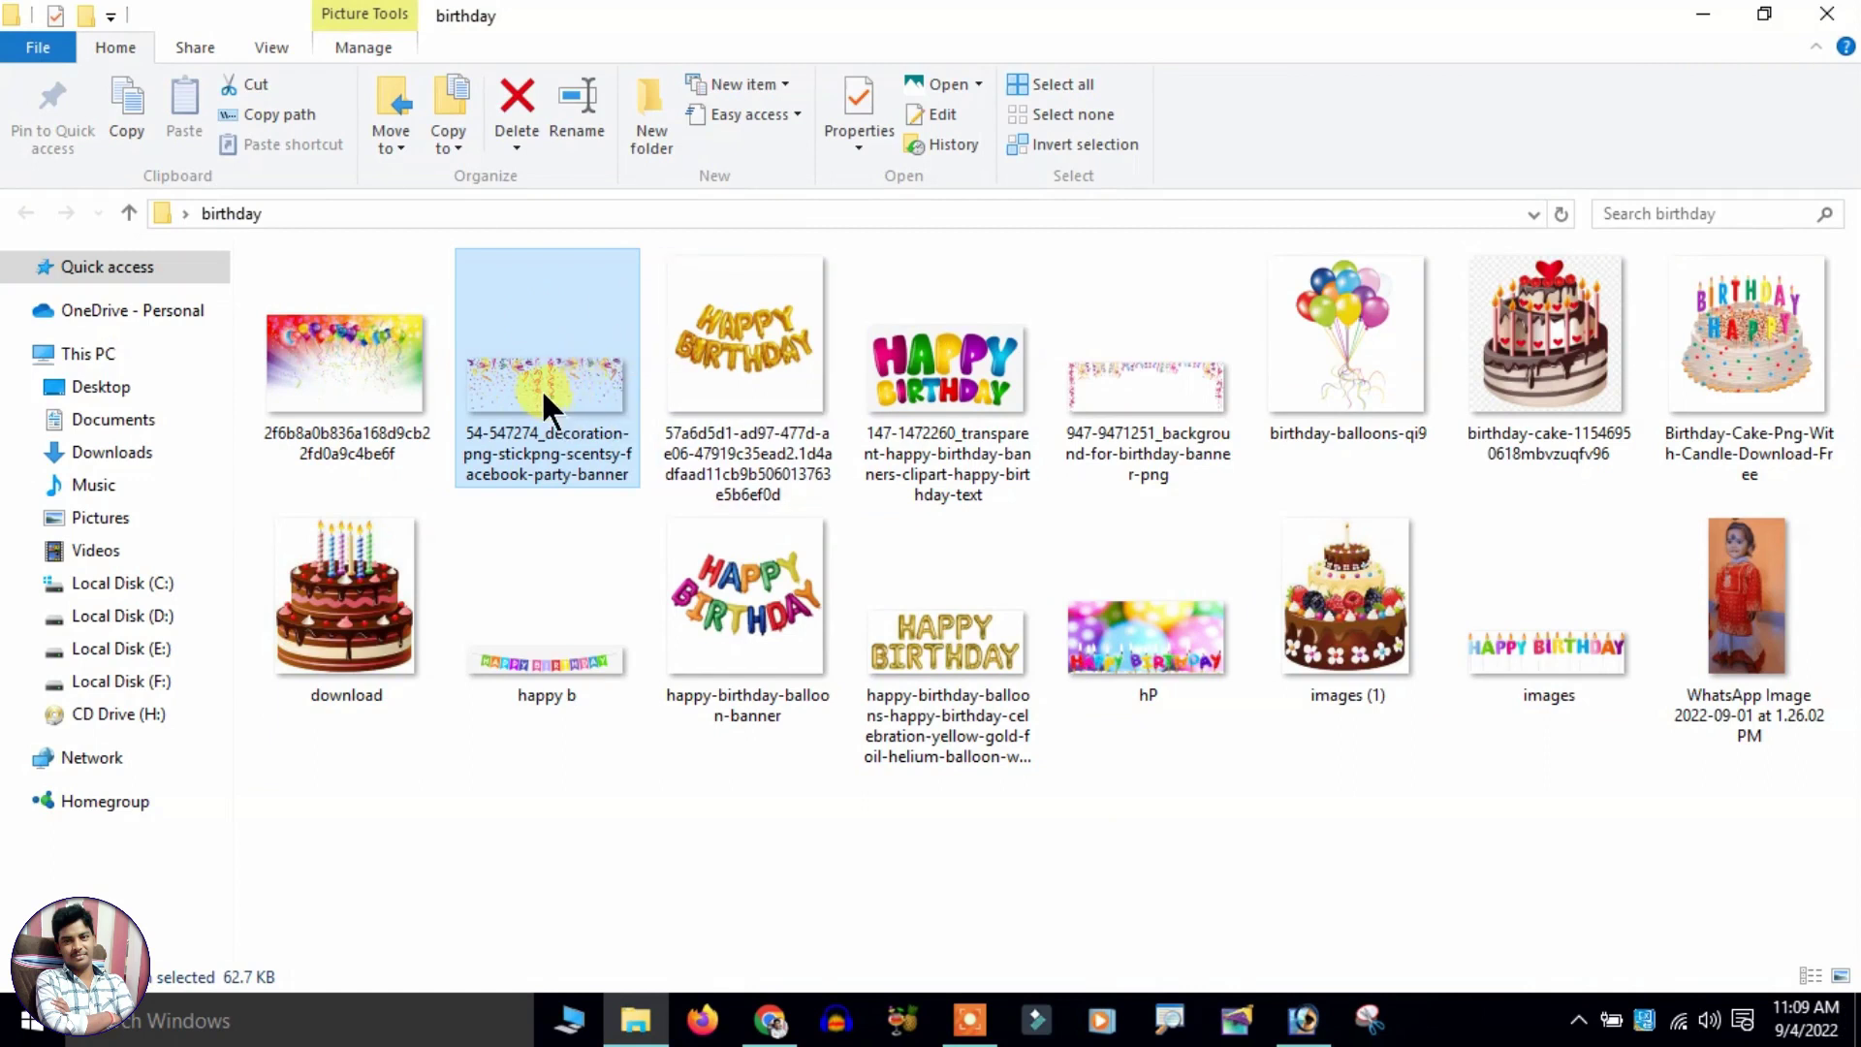
{"action": "left_click_drag", "start_coordinate": [543, 395], "coordinate": [1276, 991]}
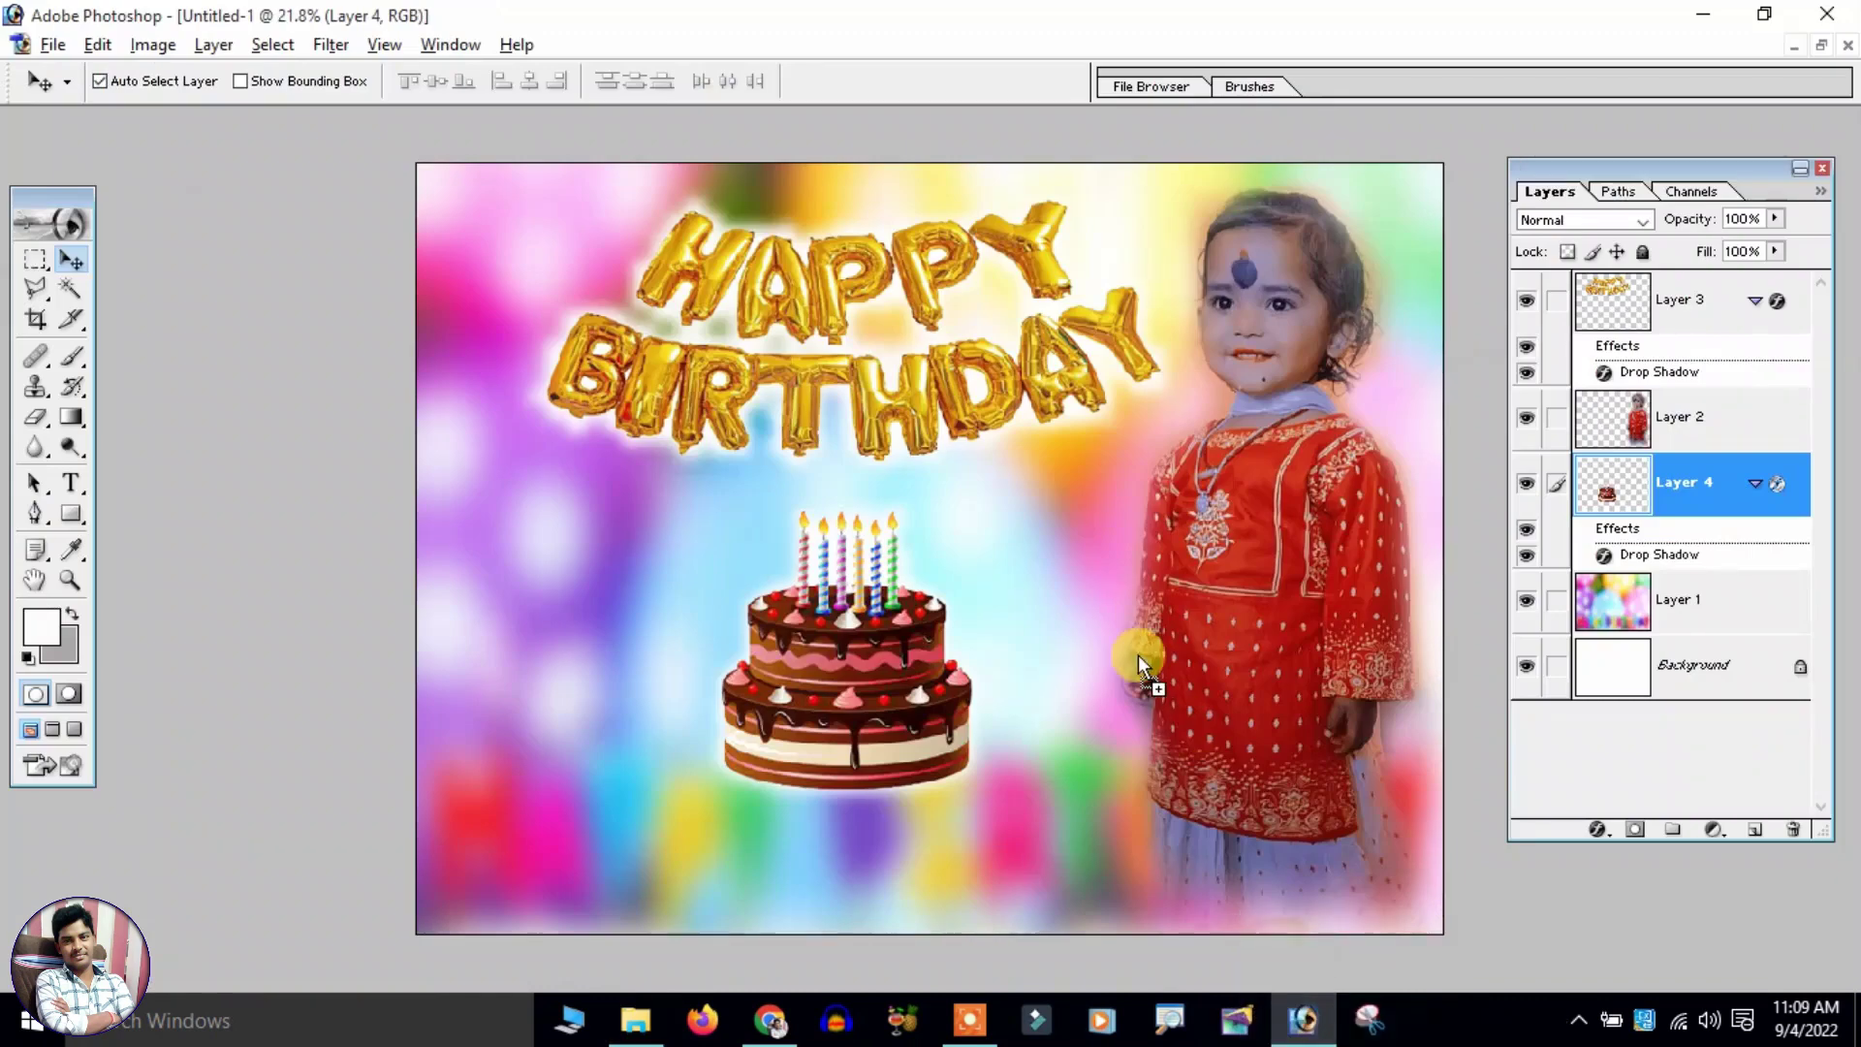
{"action": "mouse_move", "coordinate": [1276, 991]}
{"action": "left_mouse_down"}
{"action": "mouse_move", "coordinate": [817, 355]}
{"action": "mouse_move", "coordinate": [764, 781]}
{"action": "left_mouse_up"}
Add the confetti to the poster as a layer and close the confetti source document
{"action": "left_click", "coordinate": [1105, 262]}
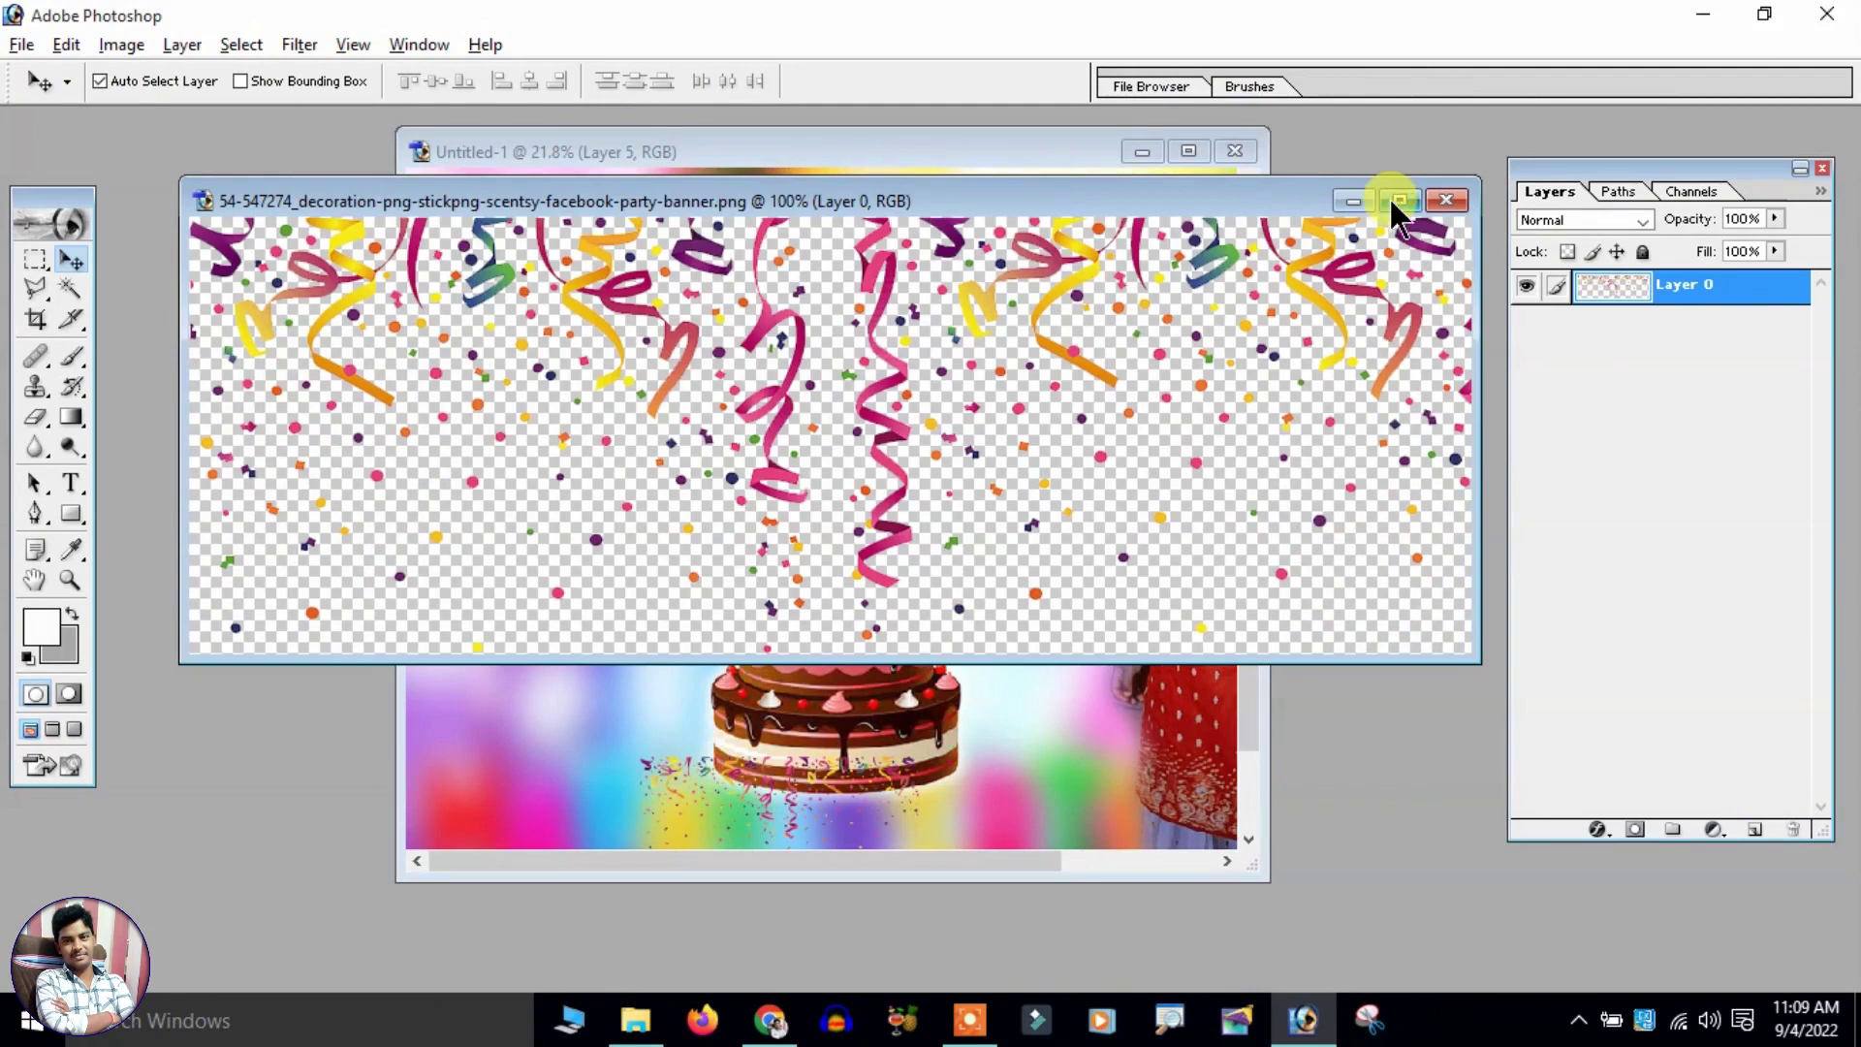
{"action": "left_click", "coordinate": [1446, 200]}
{"action": "left_click", "coordinate": [1188, 151]}
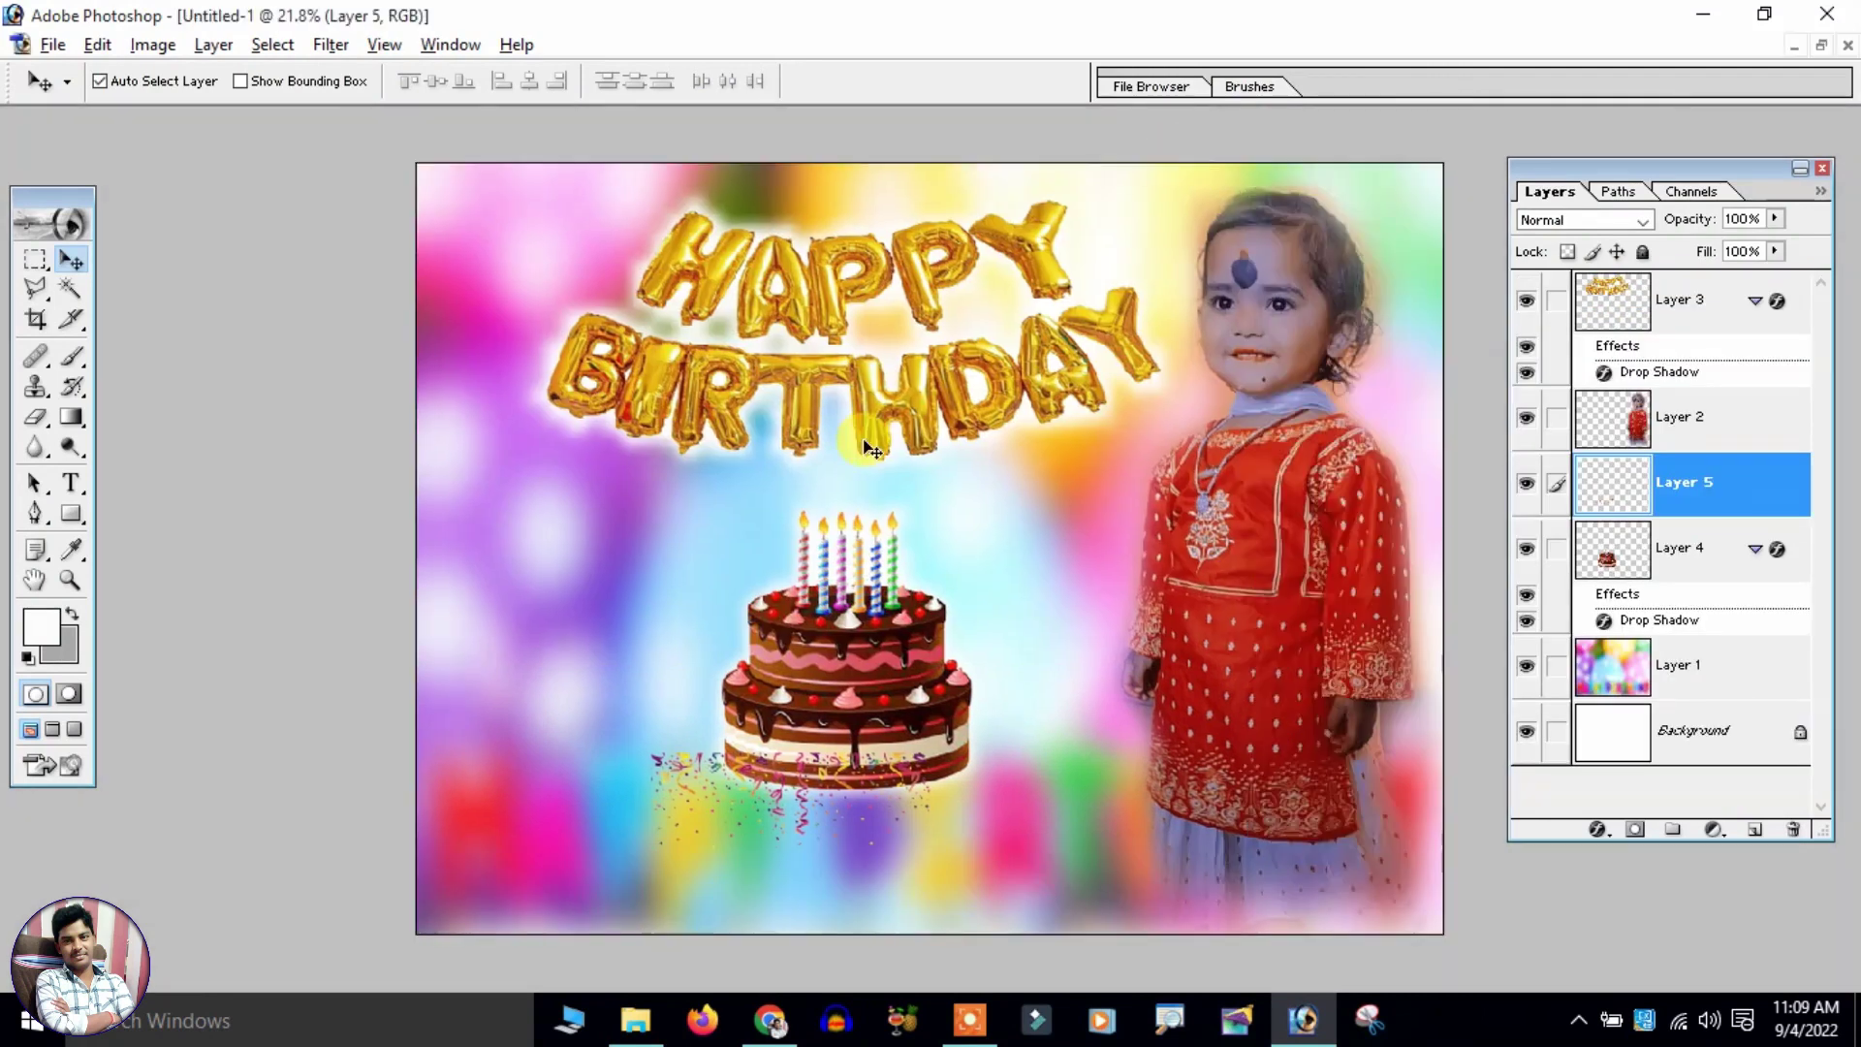
Free Transform the confetti layer into a strip spanning the full bottom edge below the cake
{"action": "key", "text": "ctrl+t"}
{"action": "left_click_drag", "start_coordinate": [833, 756], "coordinate": [829, 936]}
{"action": "left_click_drag", "start_coordinate": [649, 890], "coordinate": [417, 877]}
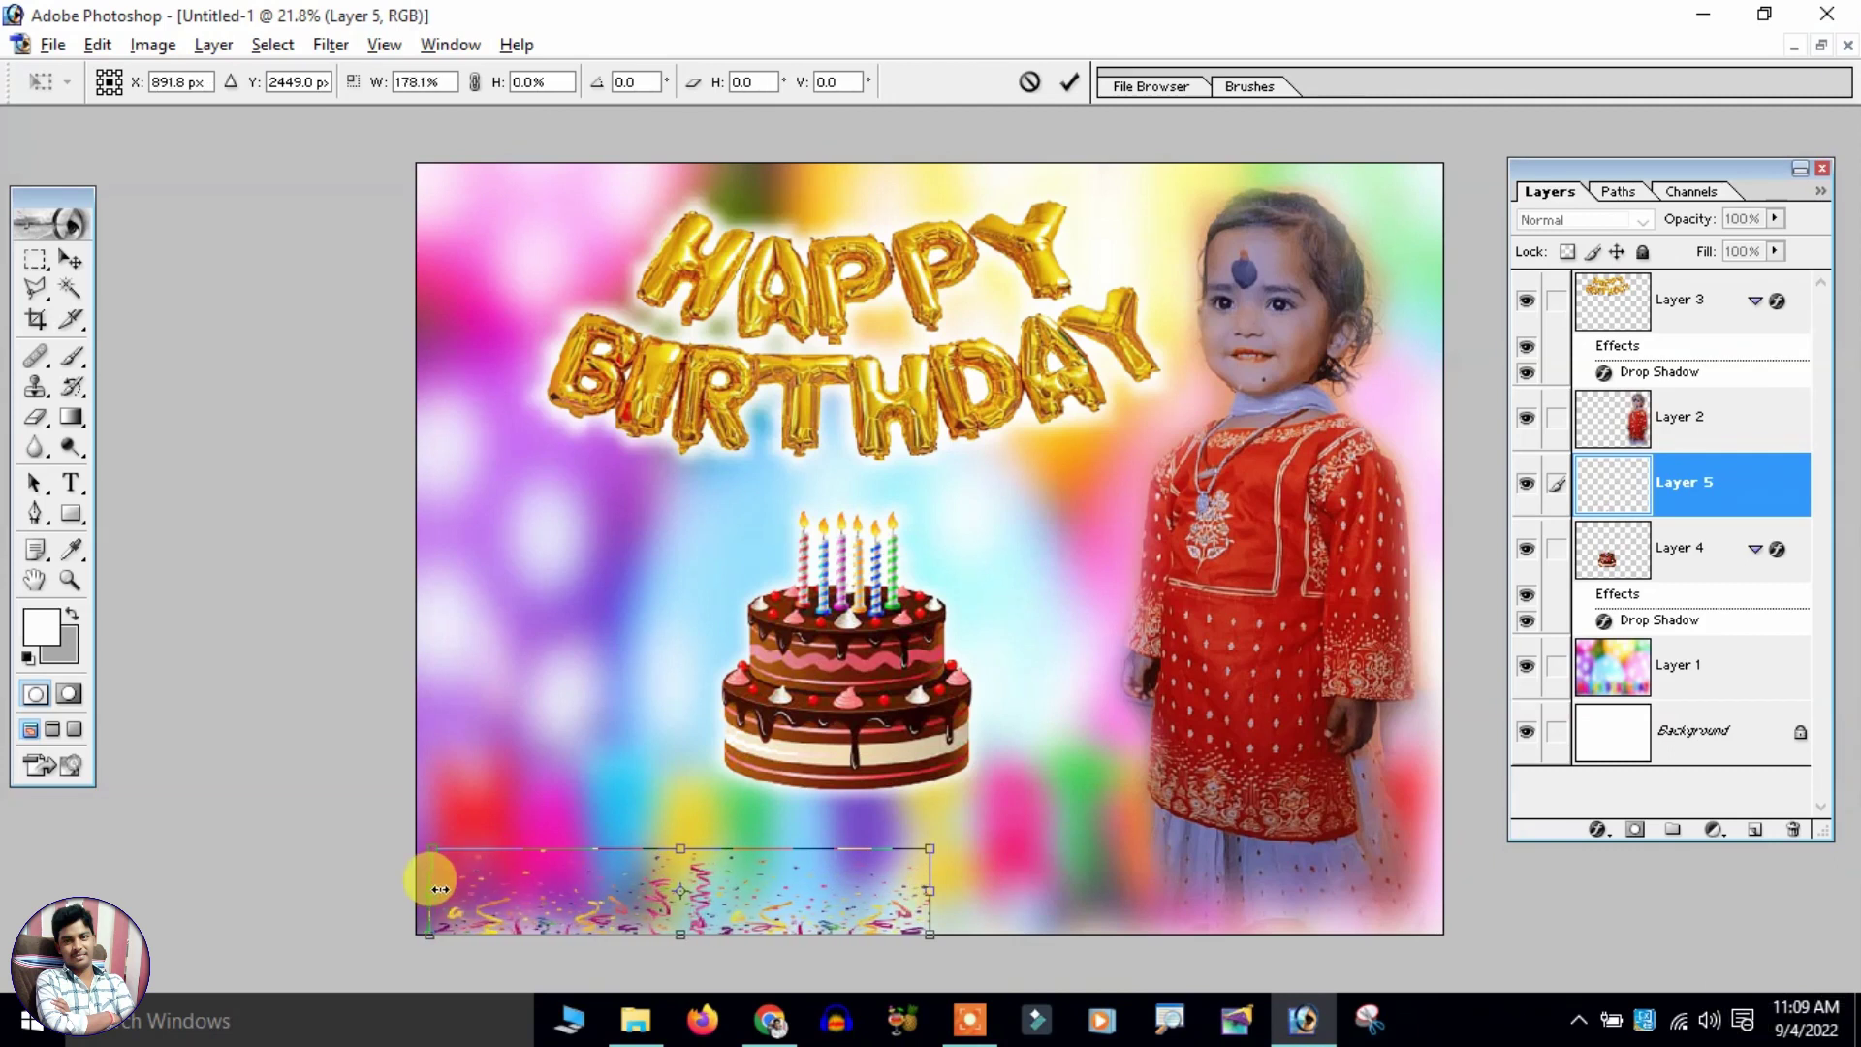
{"action": "left_click_drag", "start_coordinate": [543, 848], "coordinate": [564, 769]}
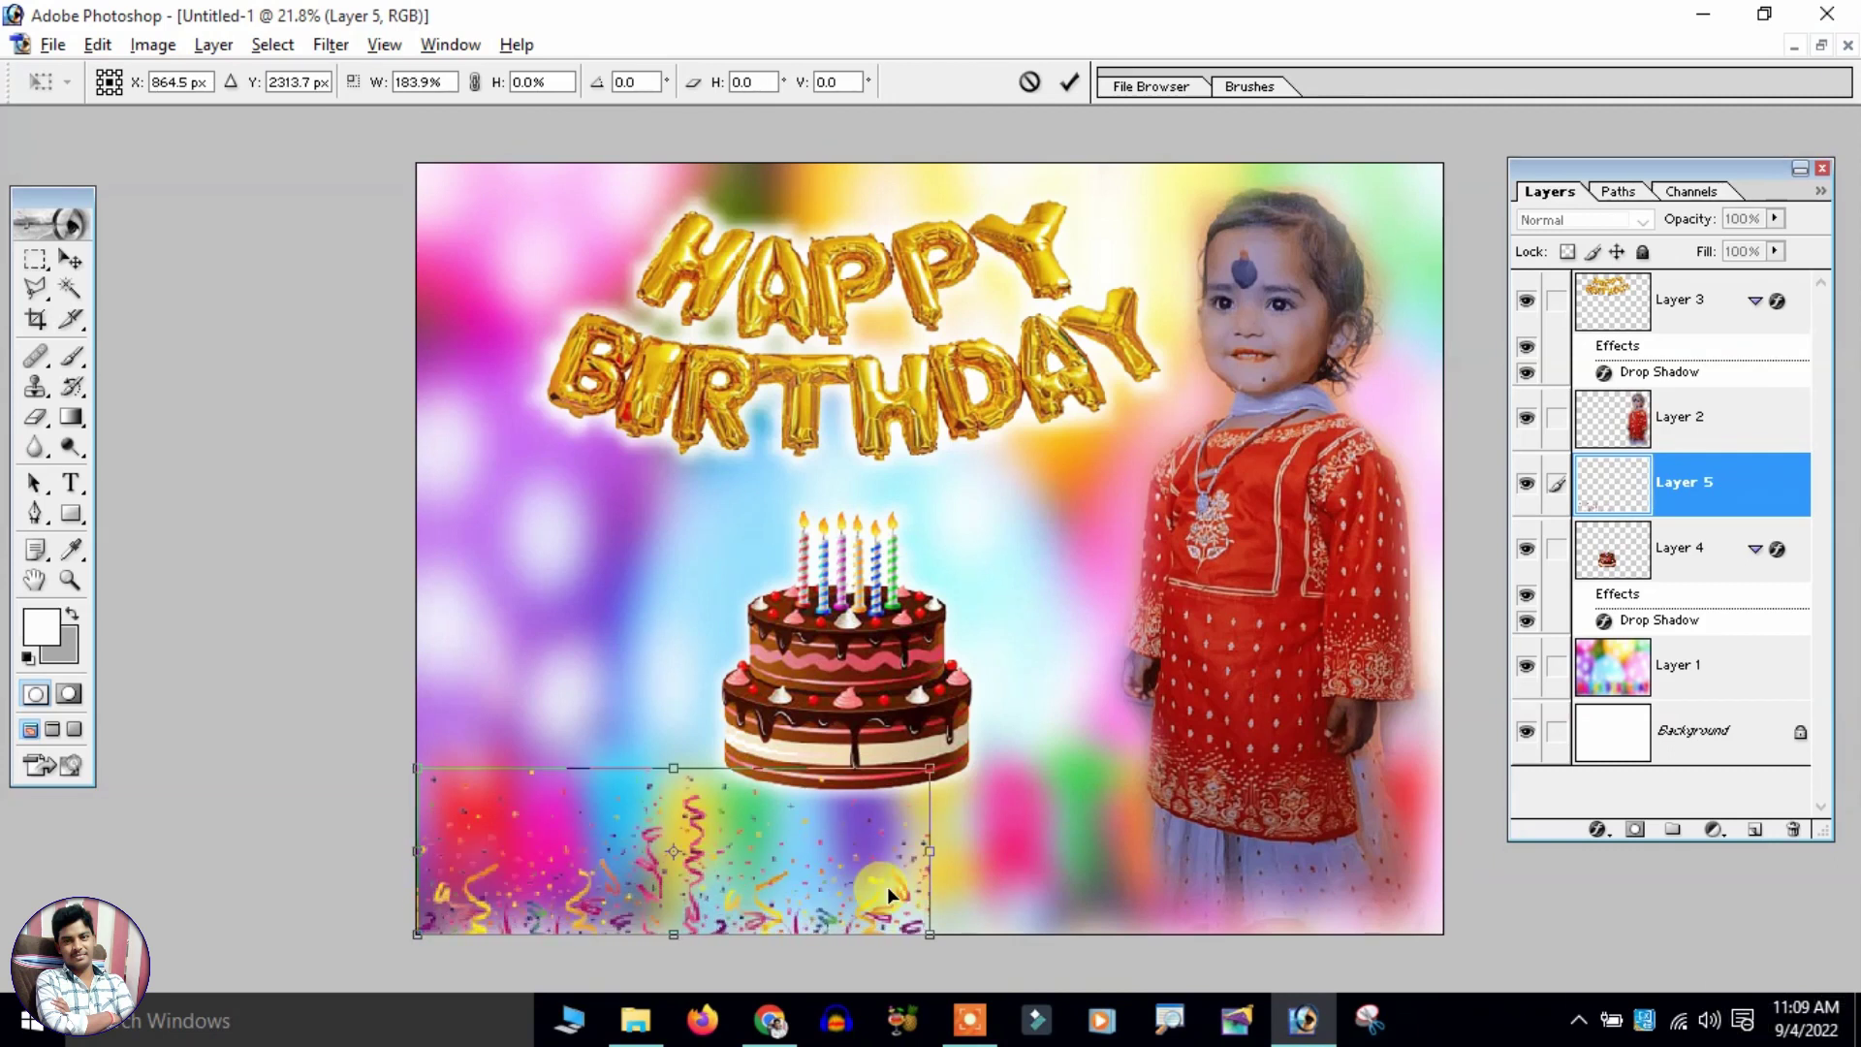
{"action": "left_click_drag", "start_coordinate": [929, 853], "coordinate": [1442, 890]}
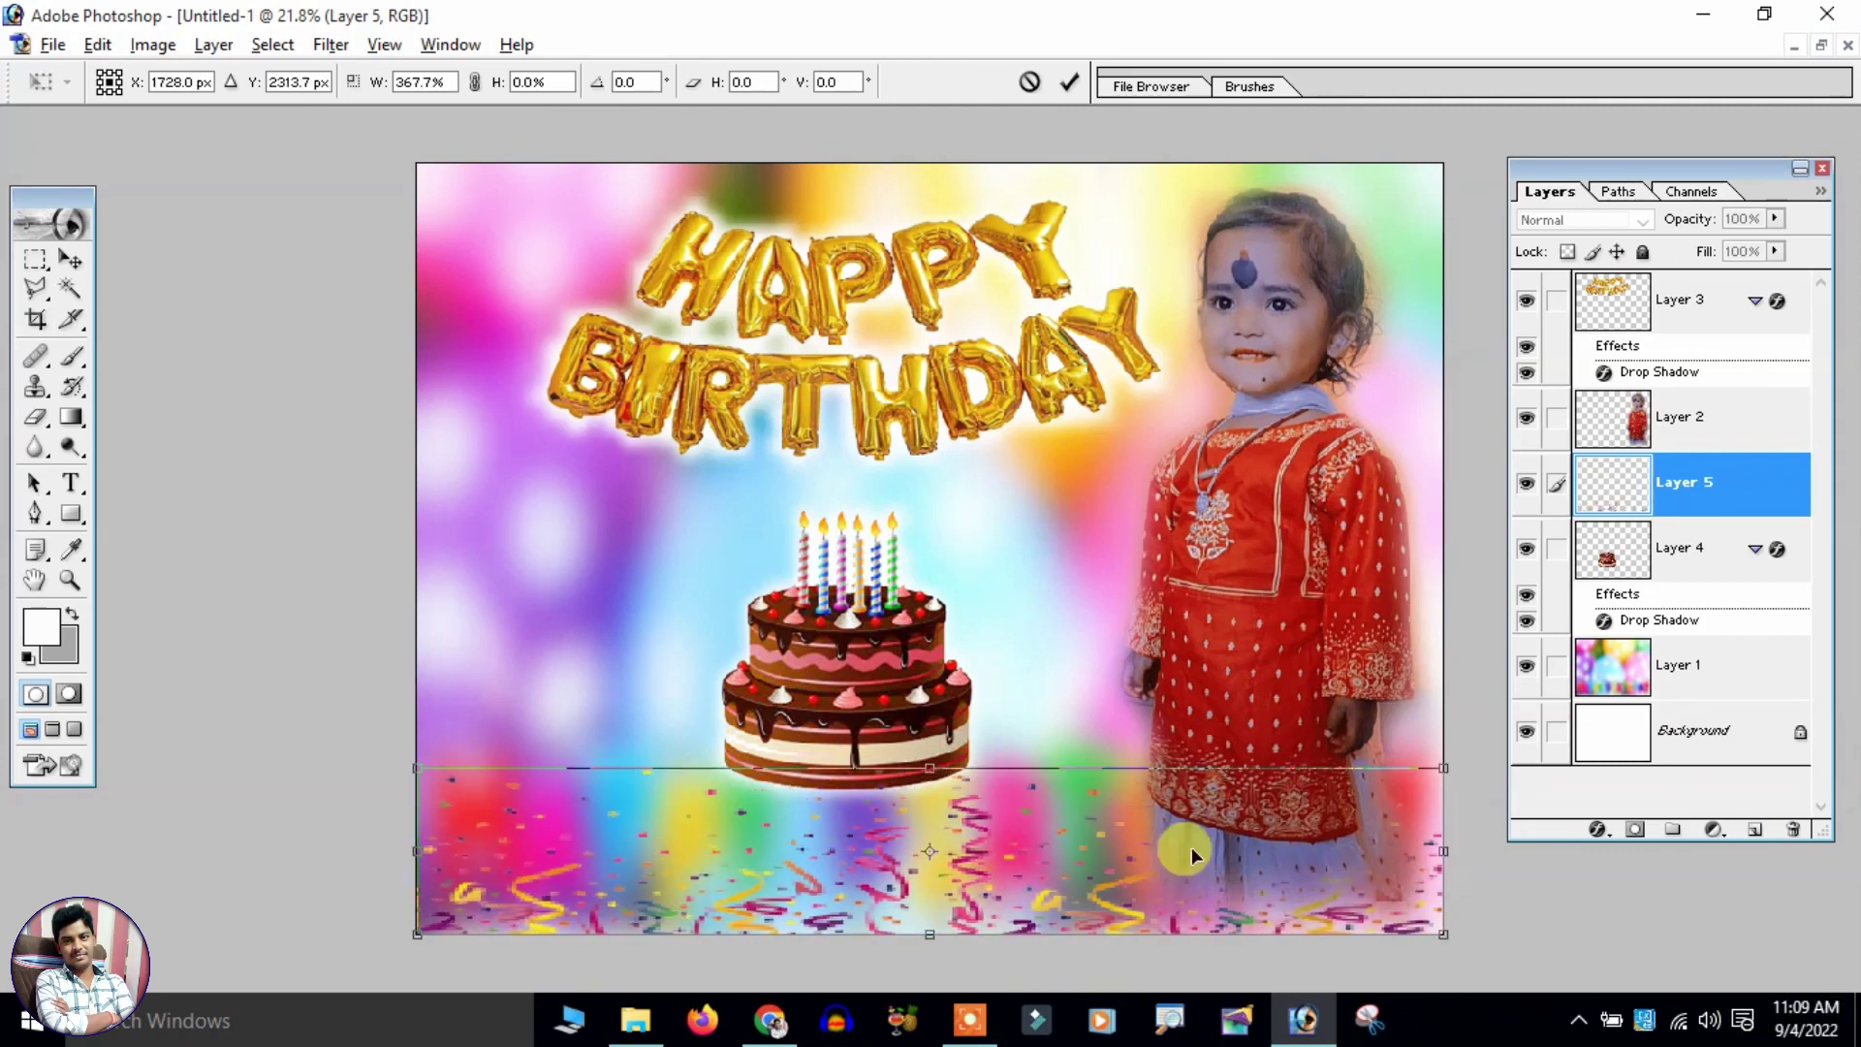
{"action": "mouse_move", "coordinate": [923, 767]}
{"action": "left_mouse_down"}
{"action": "mouse_move", "coordinate": [929, 691]}
{"action": "mouse_move", "coordinate": [915, 694]}
{"action": "left_mouse_up"}
{"action": "double_click", "coordinate": [929, 812]}
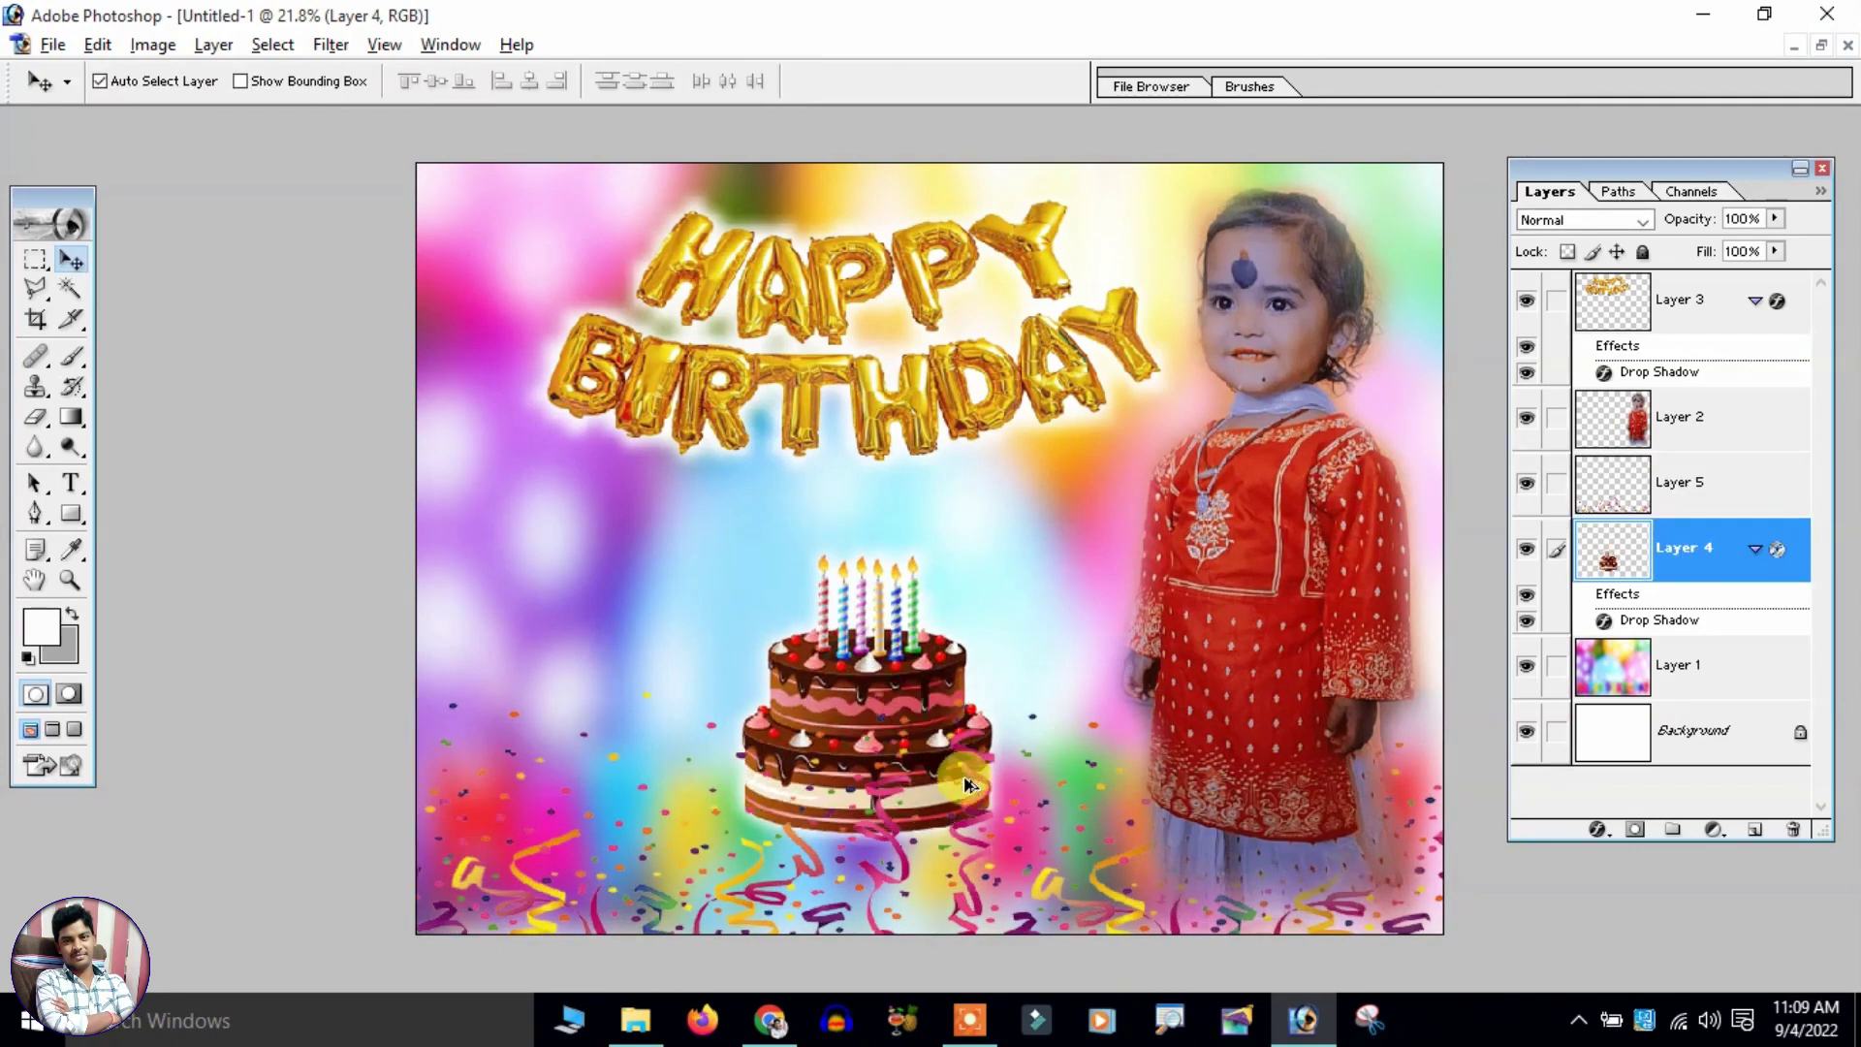
Set the confetti layer's blend mode to Soft Light after trying Multiply
{"action": "key", "text": "ctrl+plus"}
{"action": "scroll", "coordinate": [1128, 771], "scroll_direction": "down", "scroll_amount": 2}
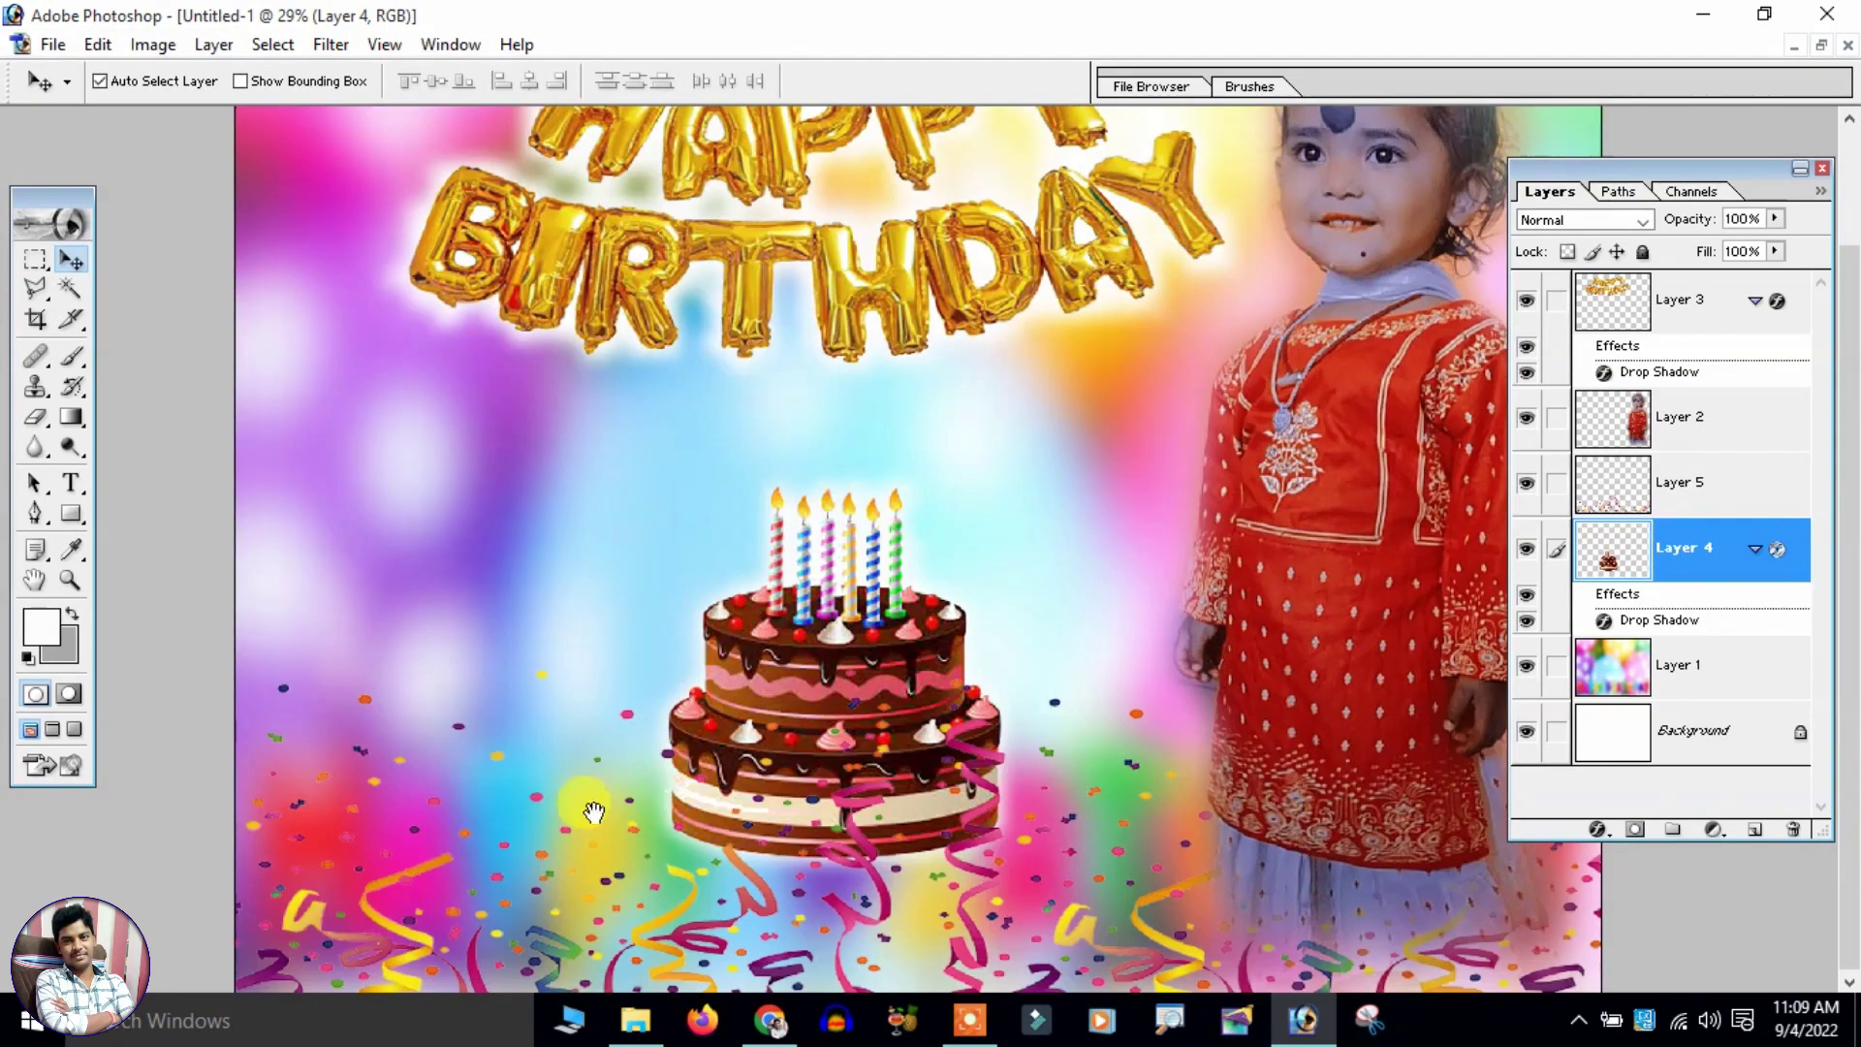
{"action": "left_click", "coordinate": [409, 938]}
{"action": "left_click", "coordinate": [1604, 212]}
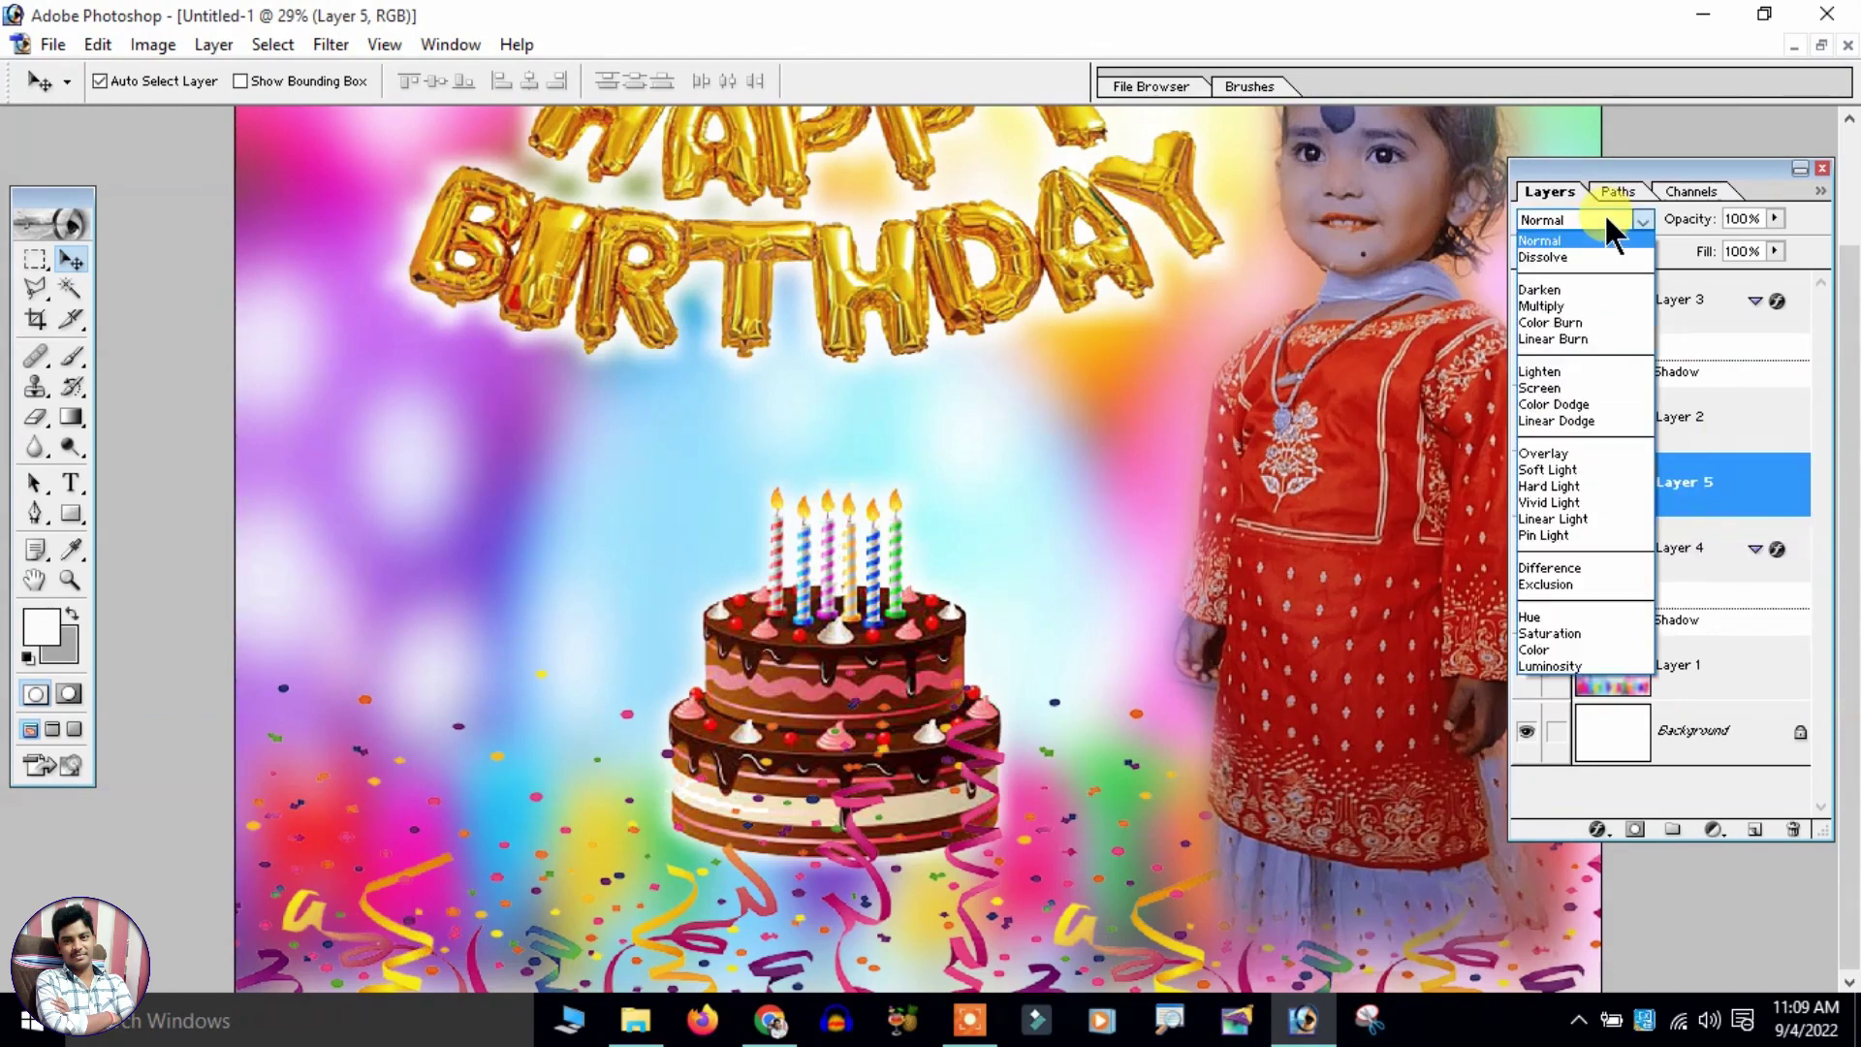
{"action": "left_click", "coordinate": [1567, 300]}
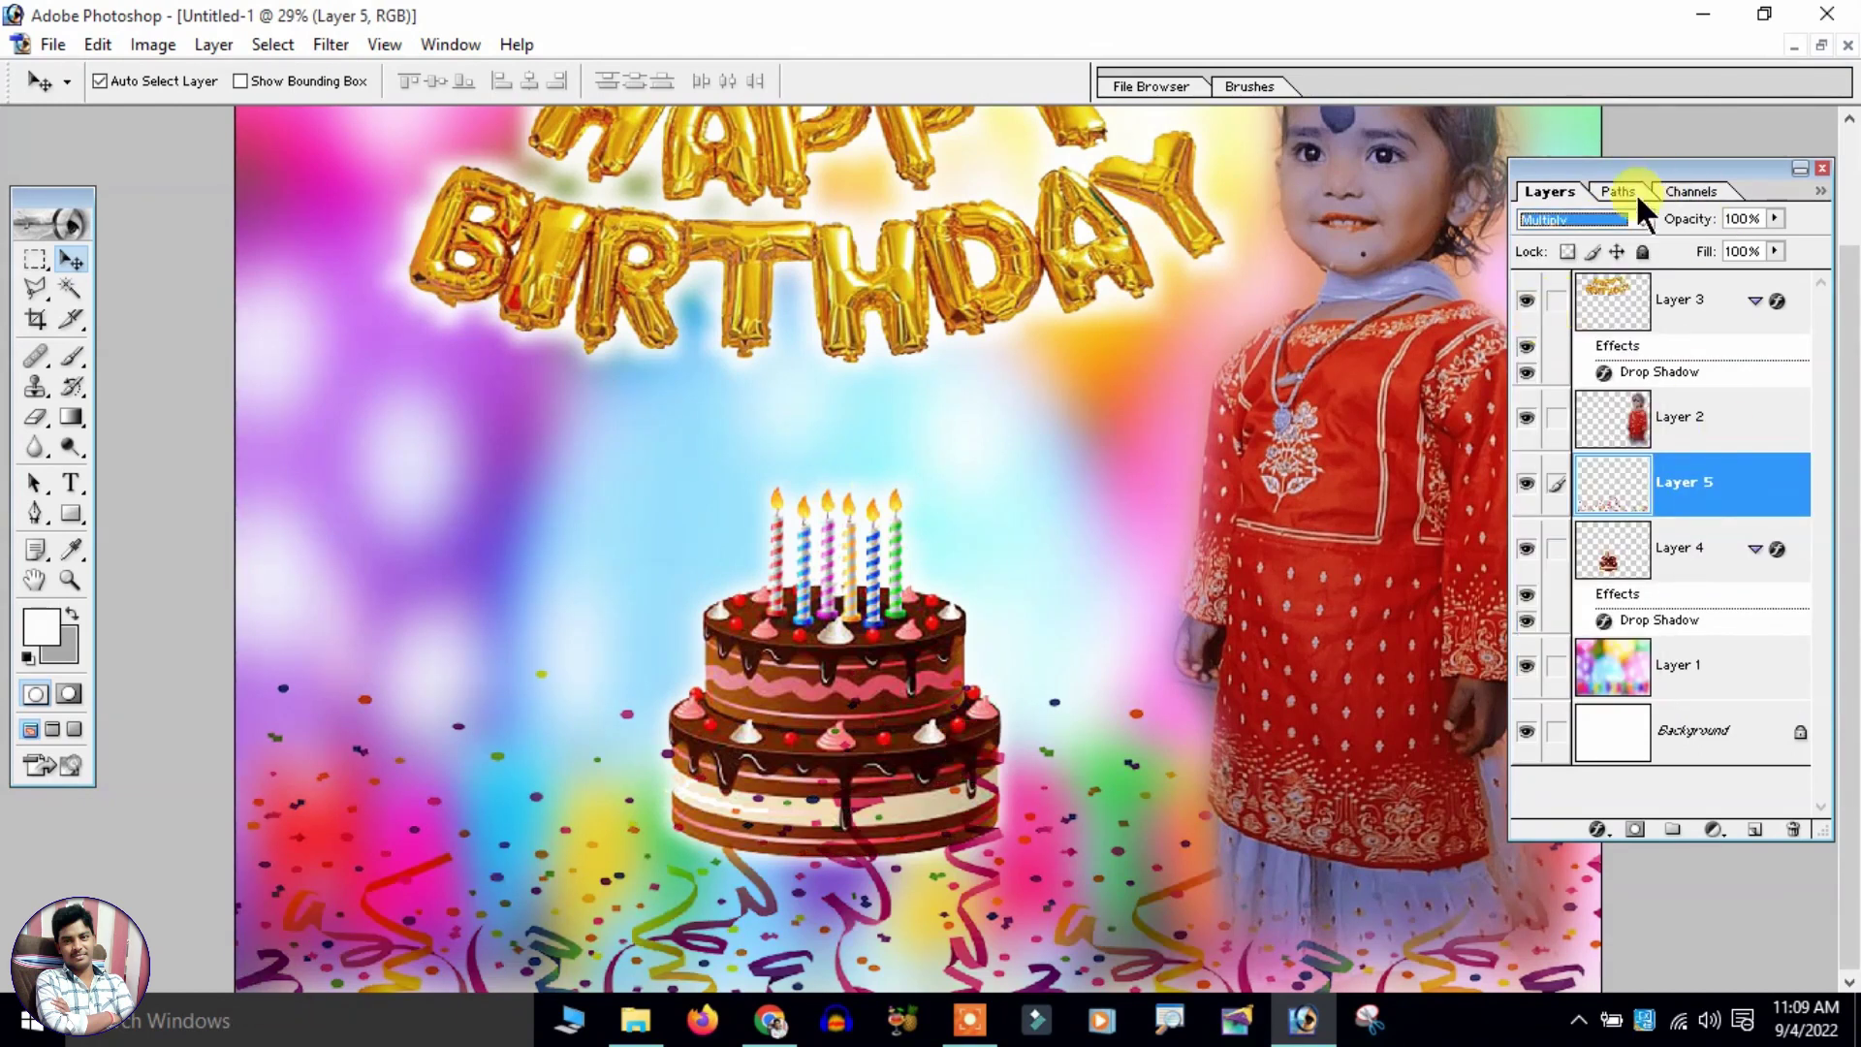
{"action": "left_click", "coordinate": [1603, 214]}
{"action": "left_click", "coordinate": [1572, 469]}
{"action": "left_click", "coordinate": [831, 603]}
{"action": "left_click", "coordinate": [1029, 502]}
Bring birthday-balloons-qi9.png from Explorer onto the poster as Layer 6, then close the balloons file
{"action": "key", "text": "ctrl+minus"}
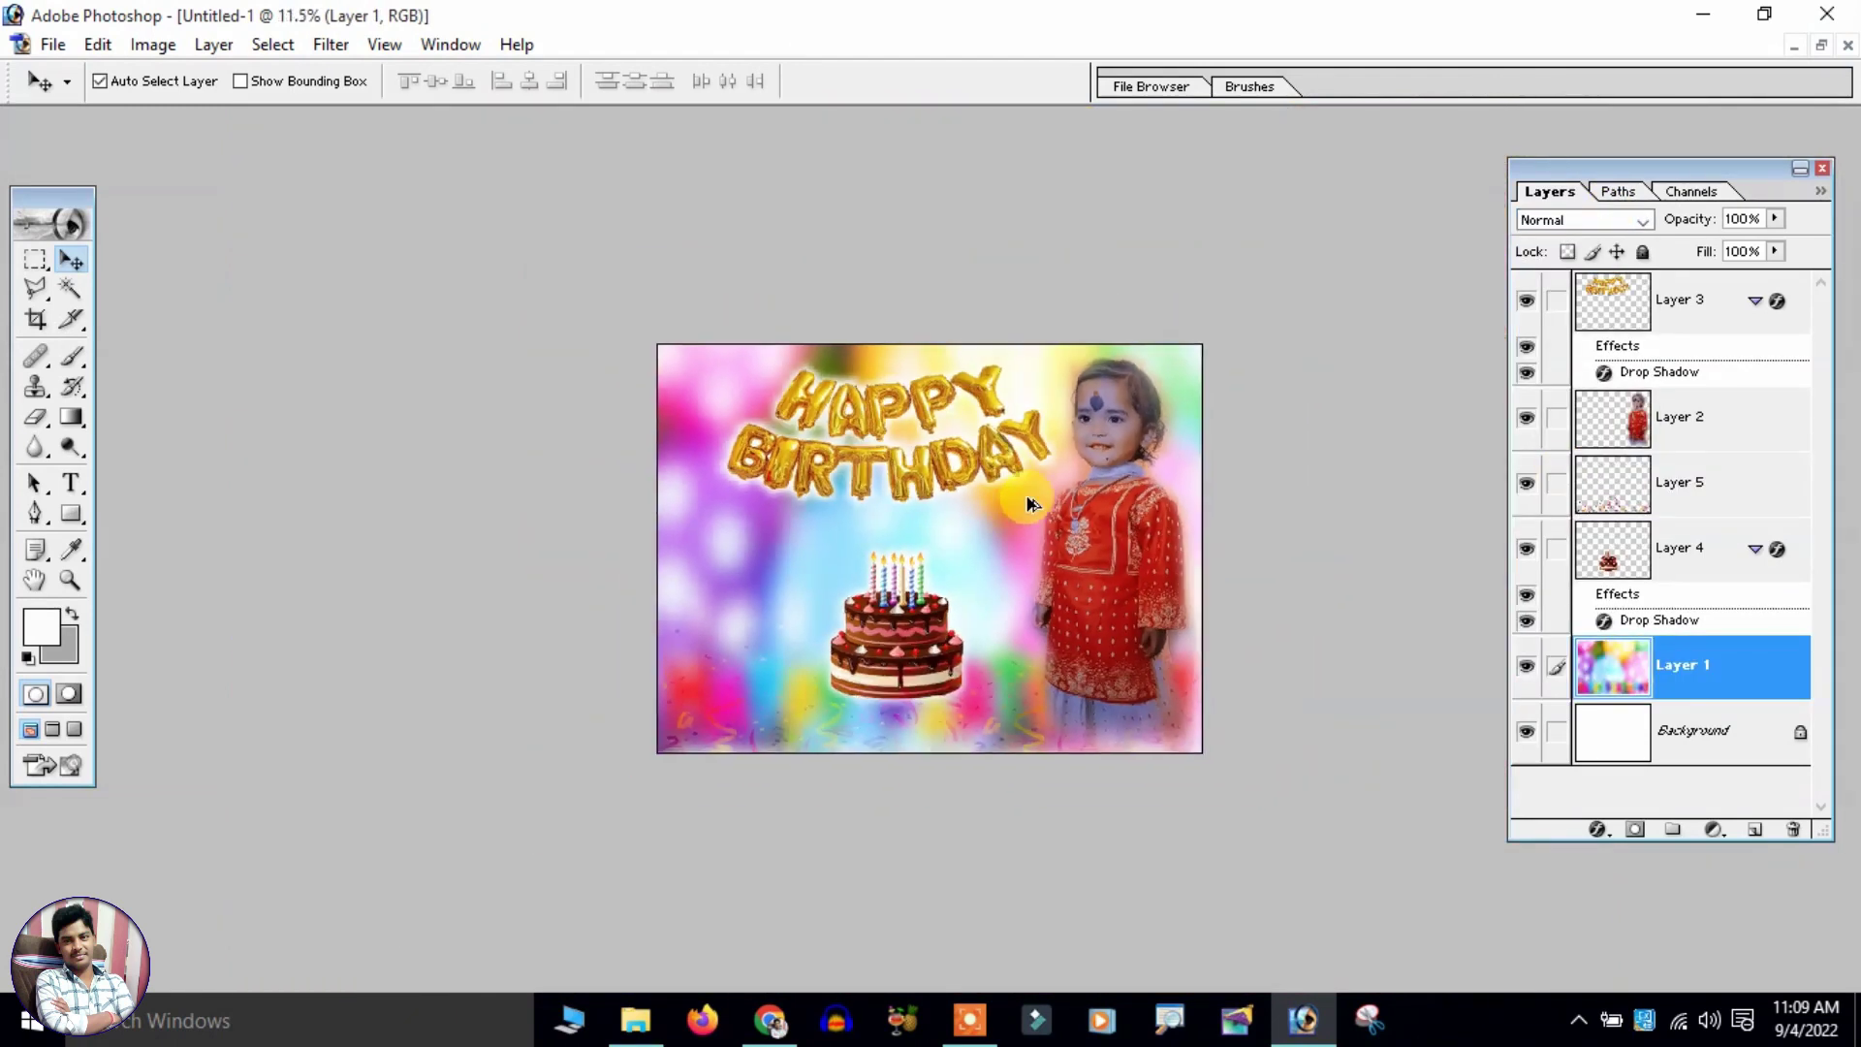
{"action": "key", "text": "alt+Tab"}
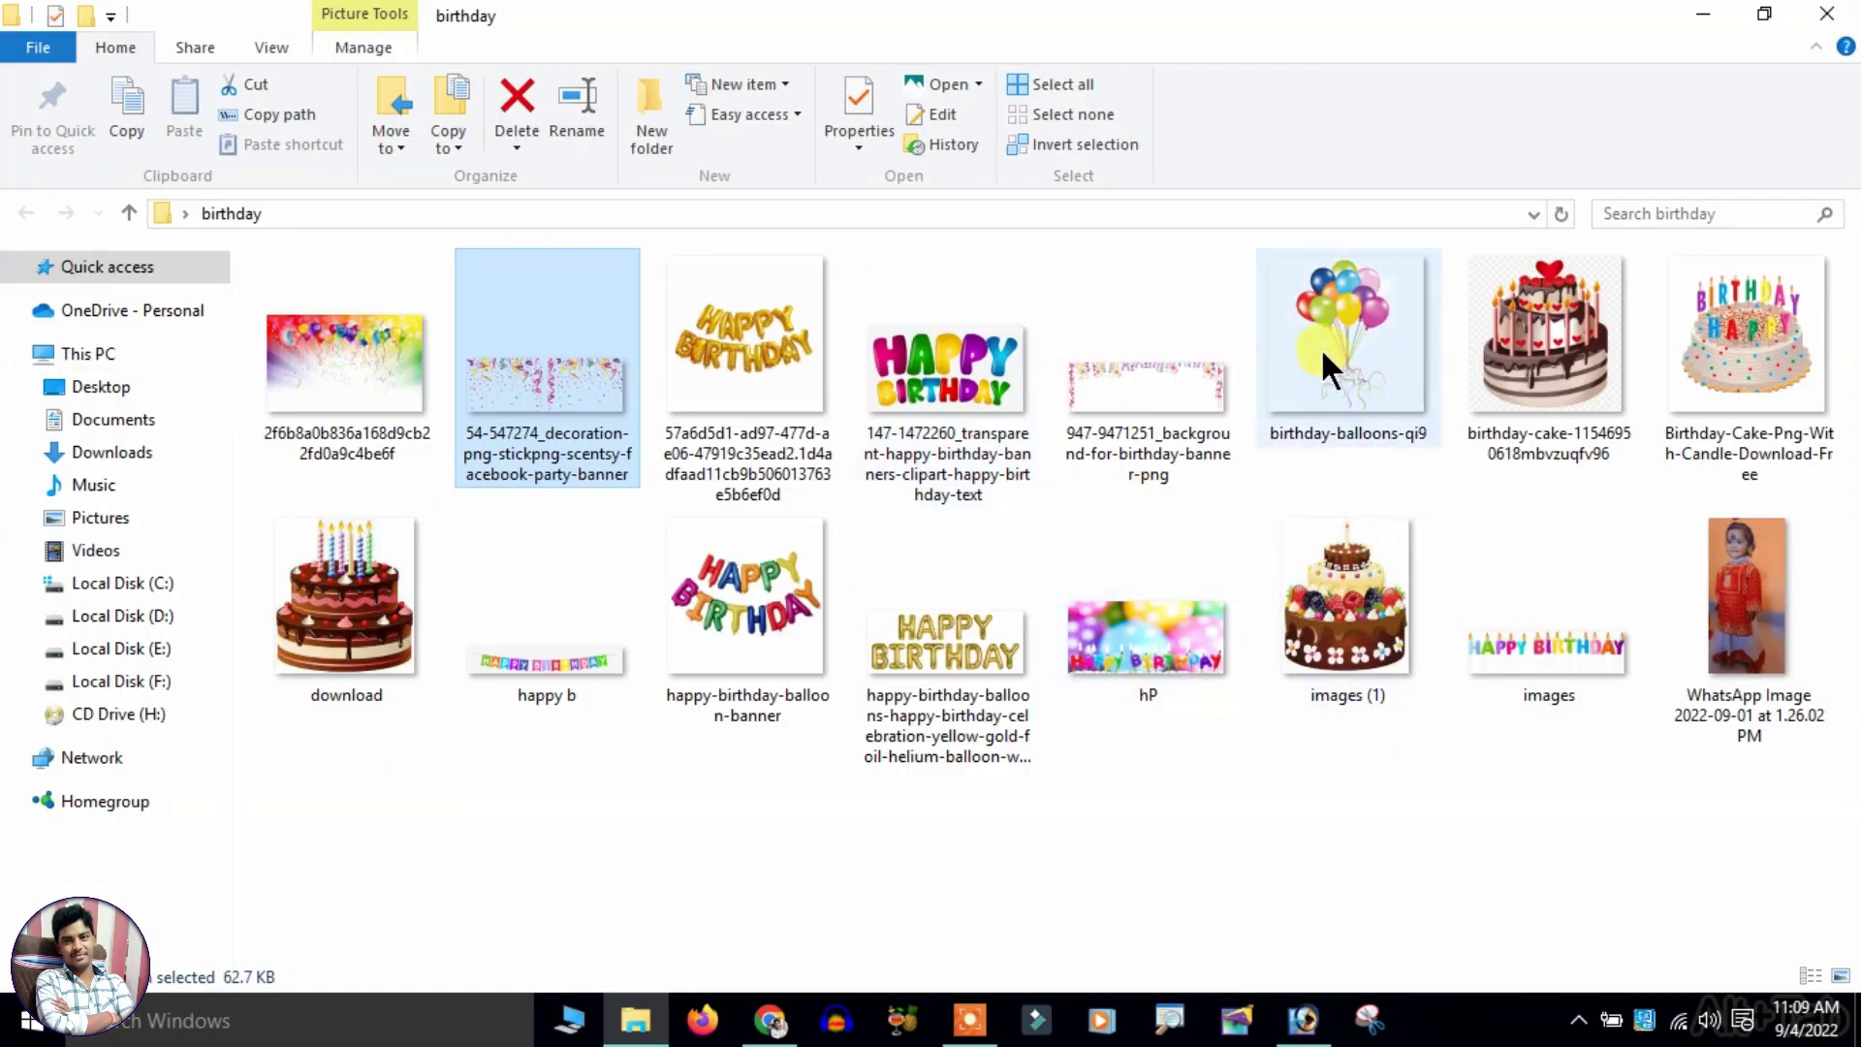
{"action": "mouse_move", "coordinate": [1350, 330]}
{"action": "left_mouse_down"}
{"action": "mouse_move", "coordinate": [1270, 1008]}
{"action": "mouse_move", "coordinate": [870, 475]}
{"action": "left_mouse_up"}
{"action": "left_click_drag", "start_coordinate": [630, 202], "coordinate": [1304, 179]}
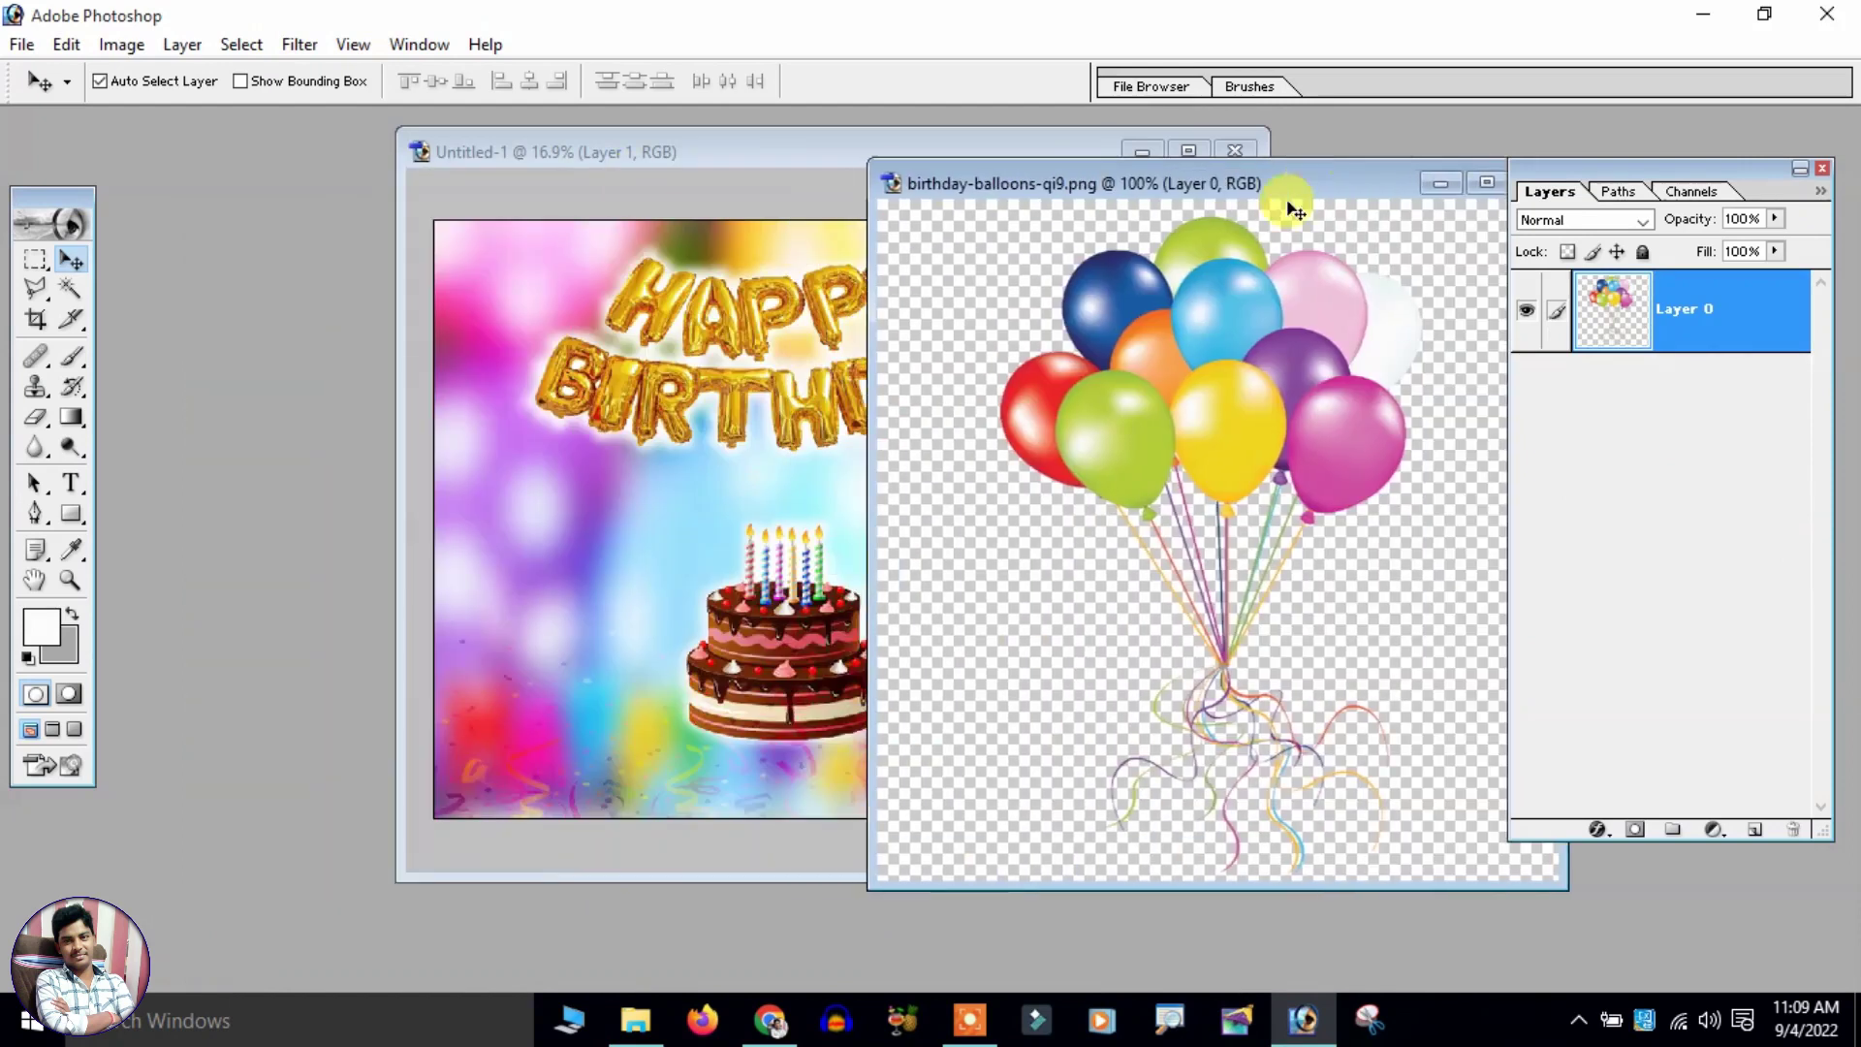
{"action": "left_click", "coordinate": [711, 387]}
{"action": "left_click", "coordinate": [1474, 401]}
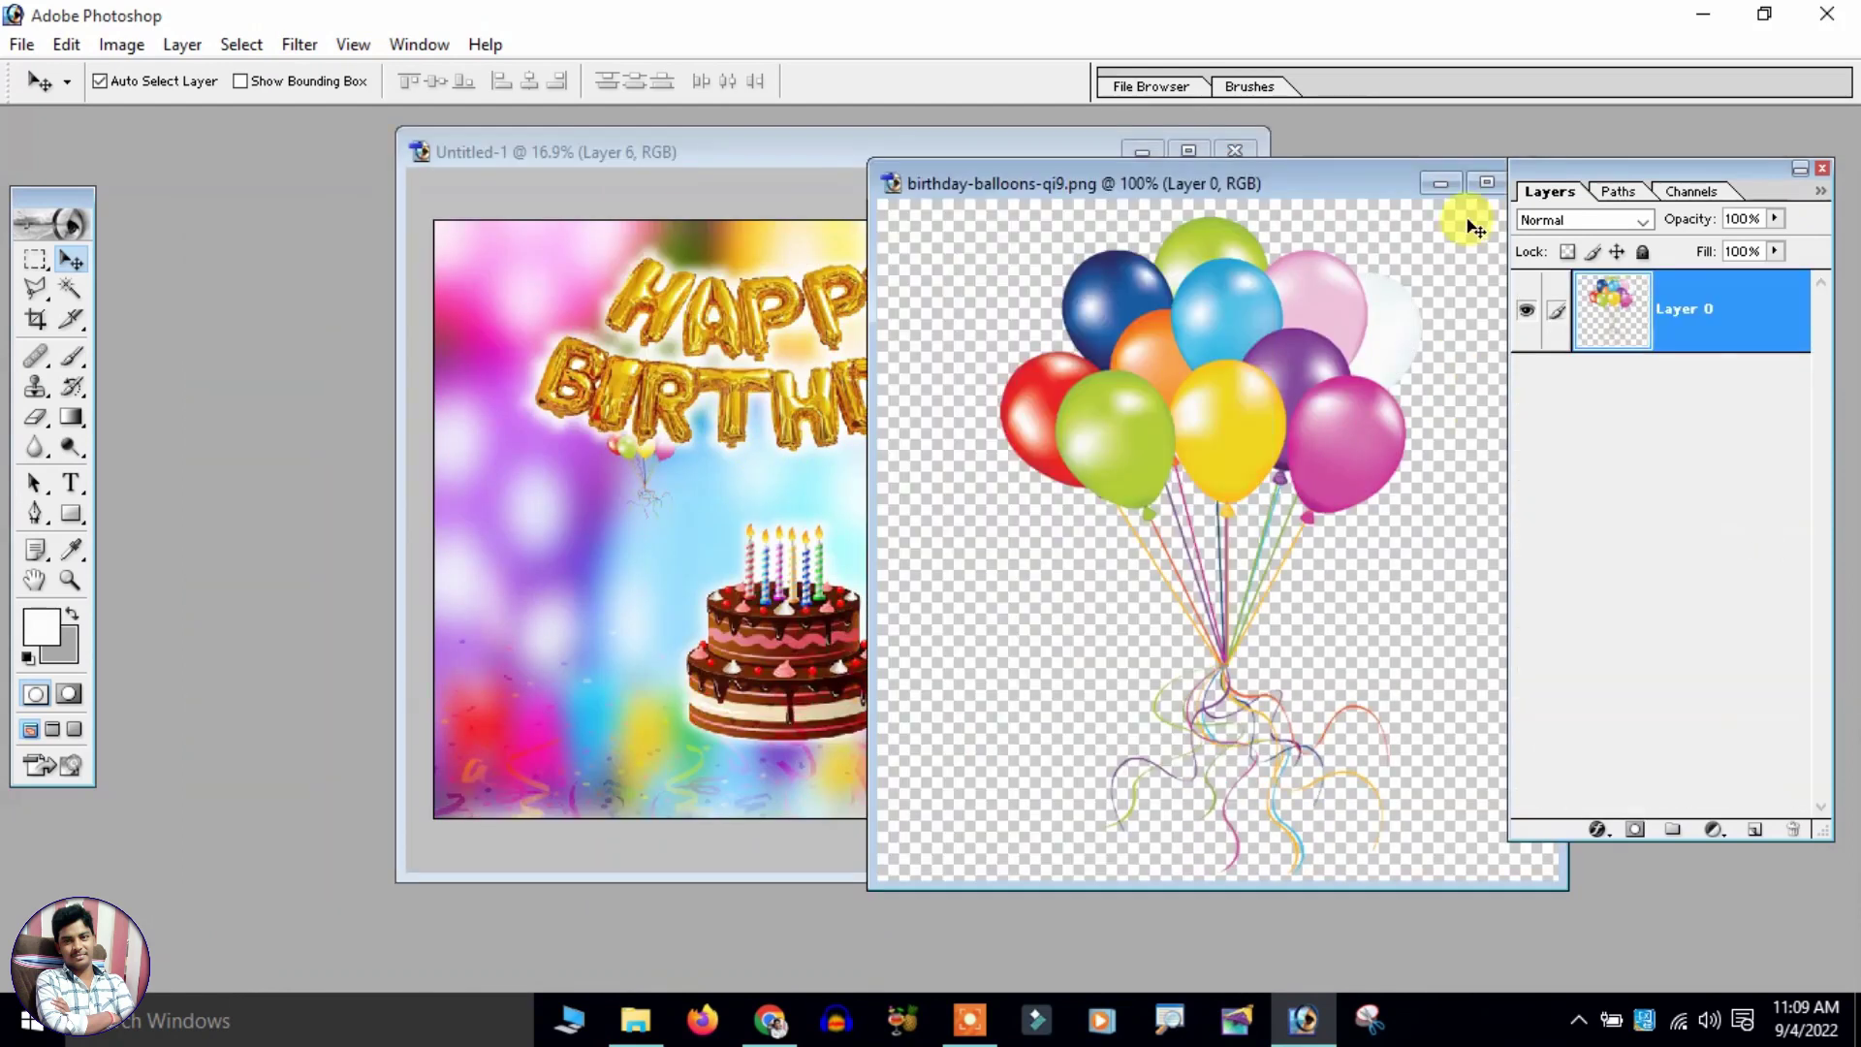
{"action": "left_click", "coordinate": [1349, 174]}
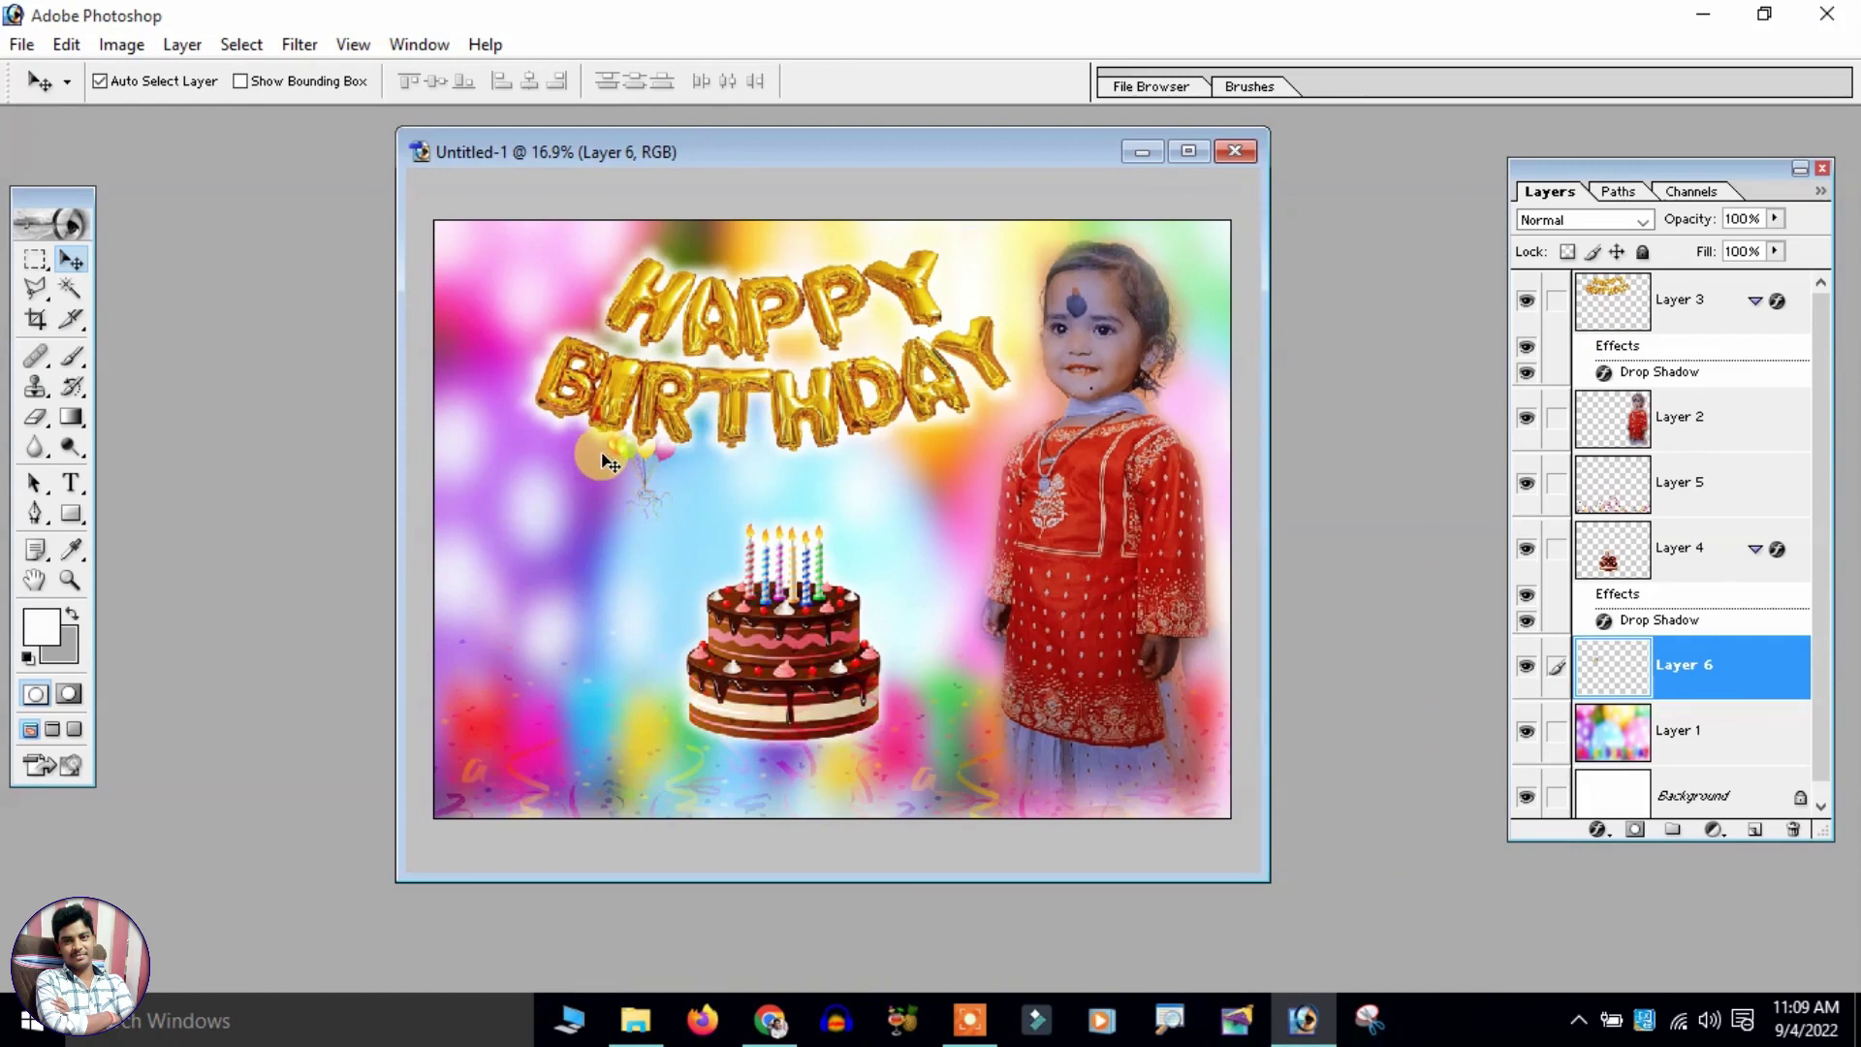
Enlarge the balloon bunch and position the balloons along the poster's left edge
{"action": "mouse_move", "coordinate": [628, 457]}
{"action": "left_mouse_down"}
{"action": "mouse_move", "coordinate": [523, 501]}
{"action": "mouse_move", "coordinate": [644, 306]}
{"action": "left_mouse_up"}
{"action": "key", "text": "ctrl+t"}
{"action": "left_click_drag", "start_coordinate": [518, 518], "coordinate": [515, 554]}
{"action": "key", "text": "Return"}
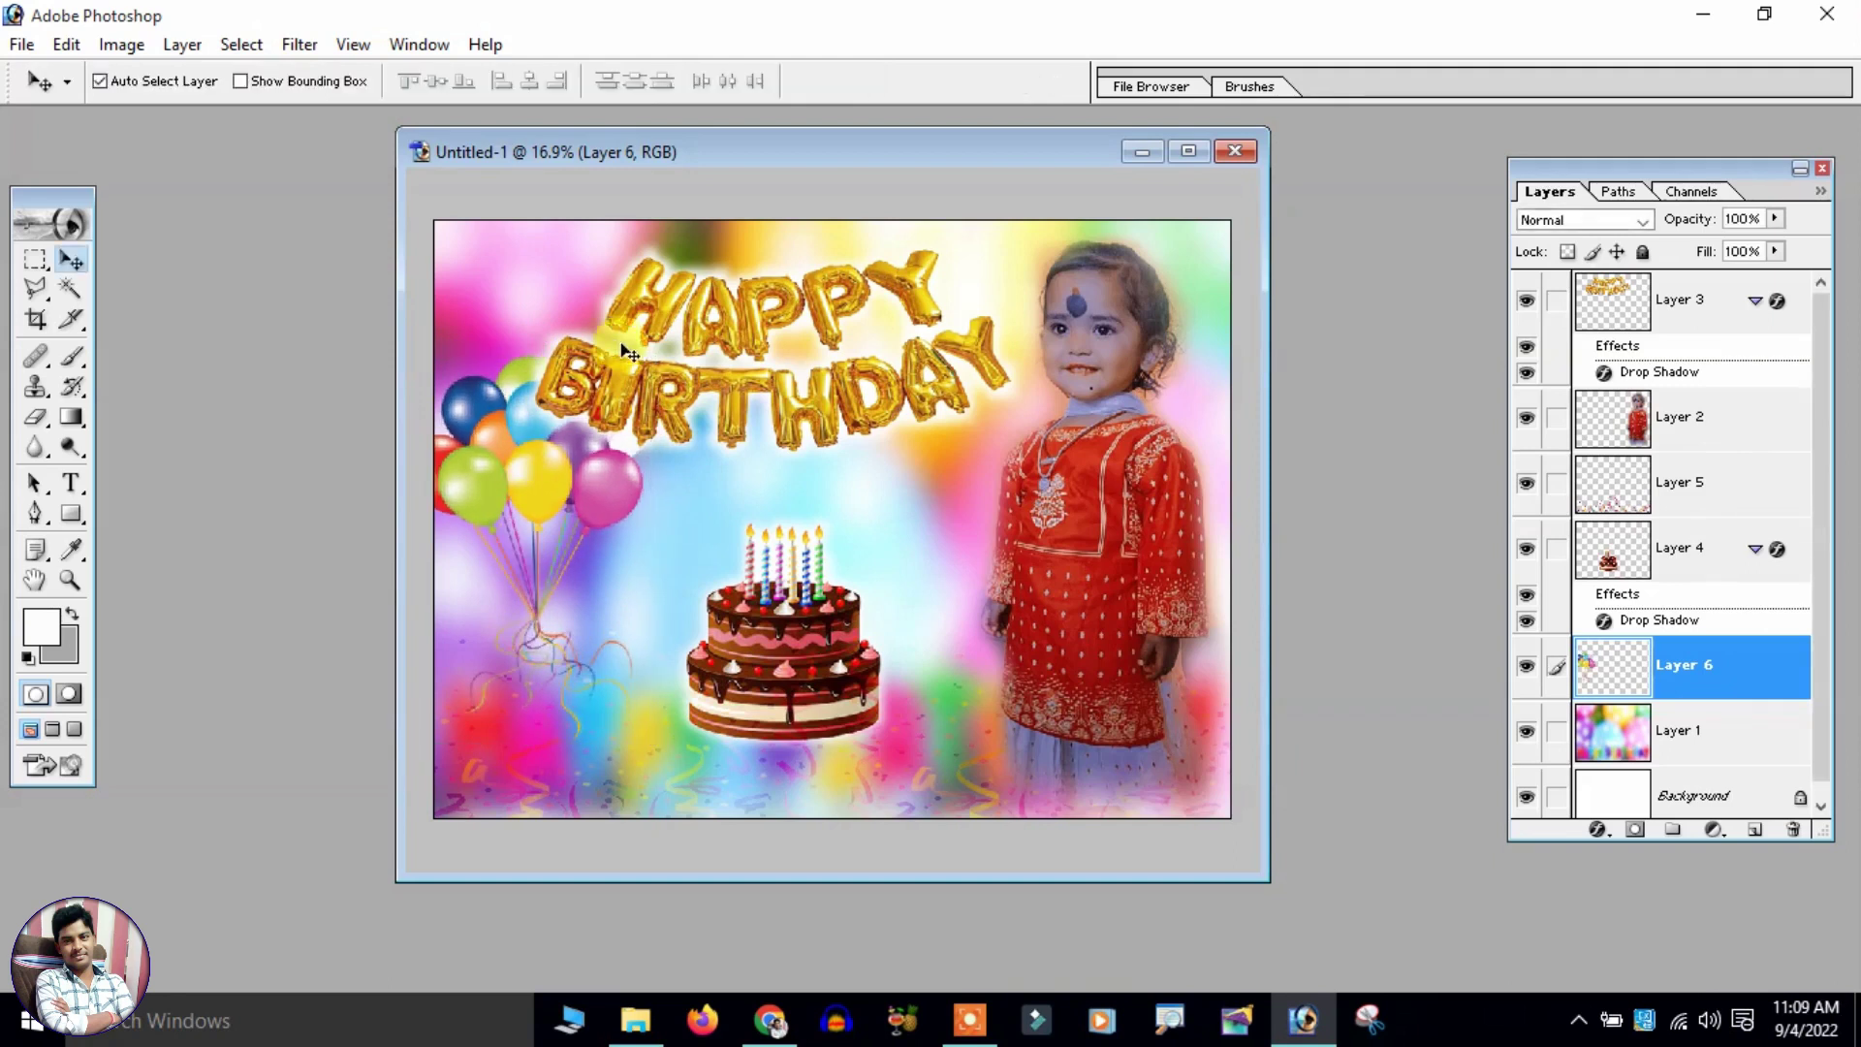
{"action": "left_click_drag", "start_coordinate": [623, 384], "coordinate": [643, 380]}
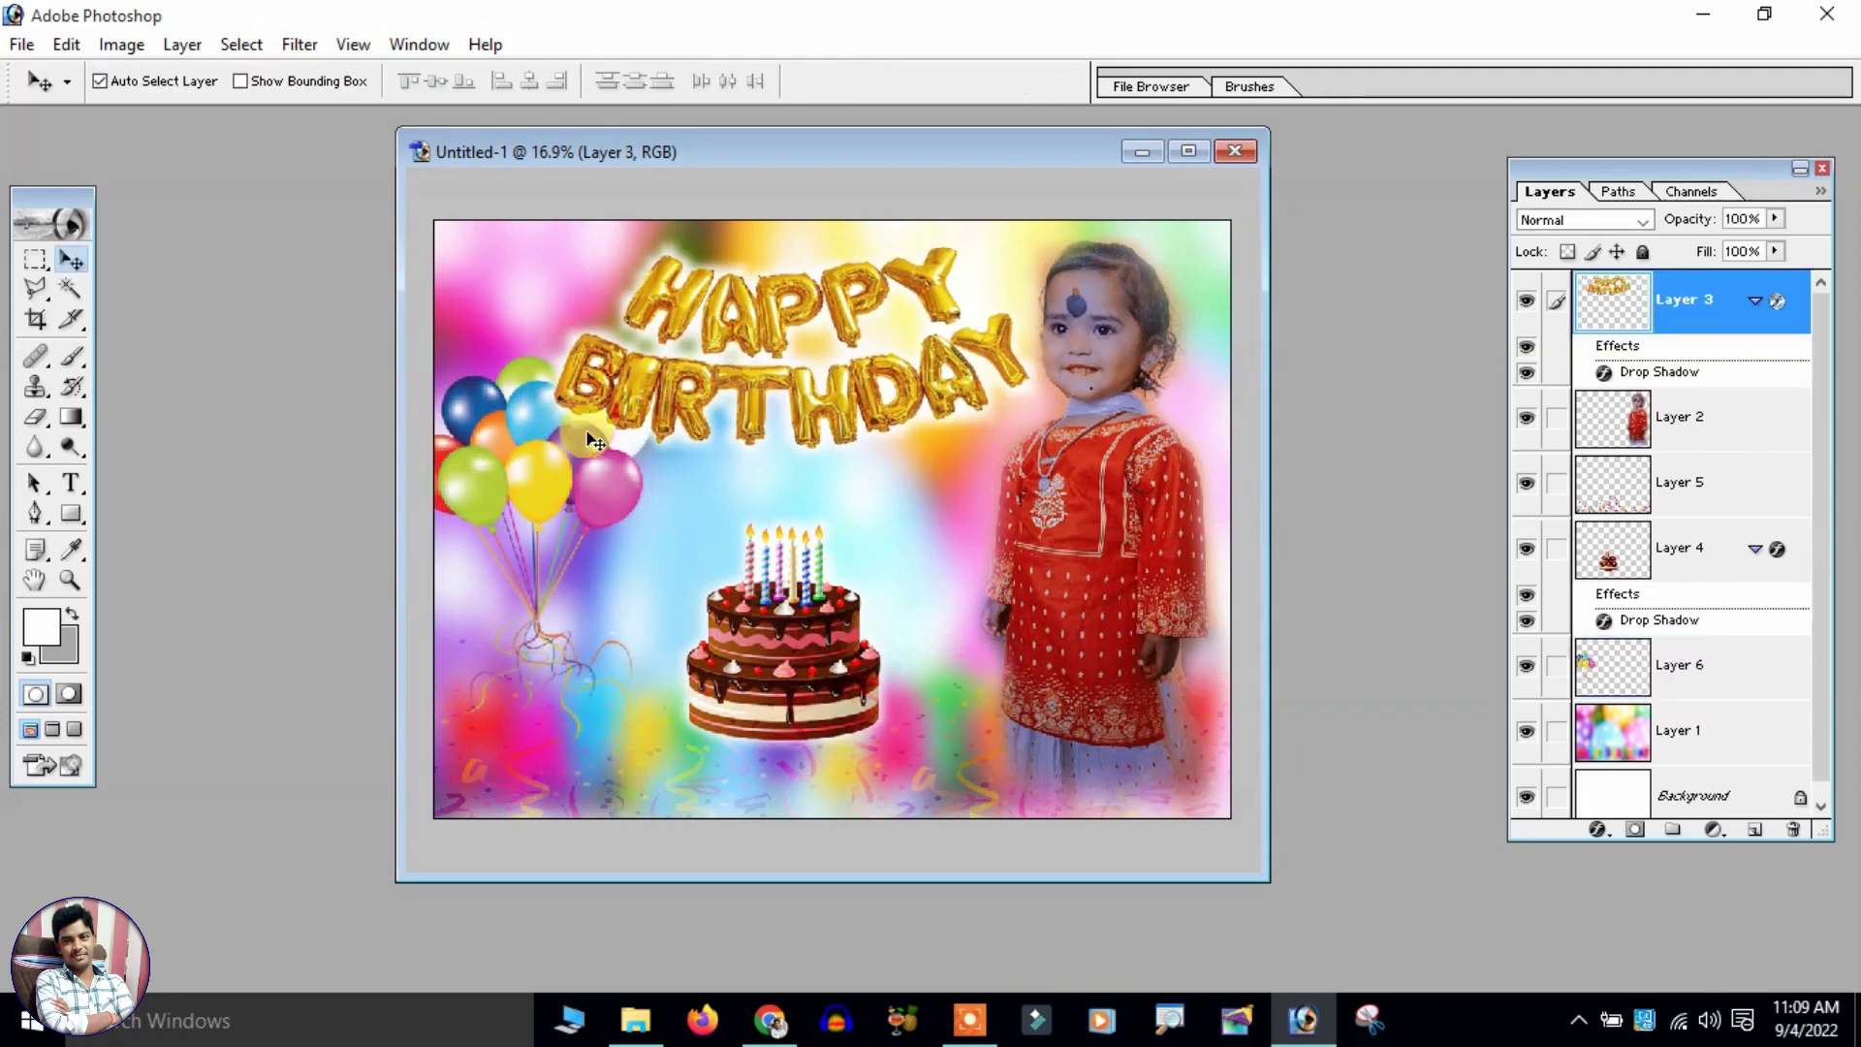
{"action": "mouse_move", "coordinate": [534, 479]}
{"action": "left_mouse_down"}
{"action": "mouse_move", "coordinate": [525, 344]}
{"action": "mouse_move", "coordinate": [514, 520]}
{"action": "left_mouse_up"}
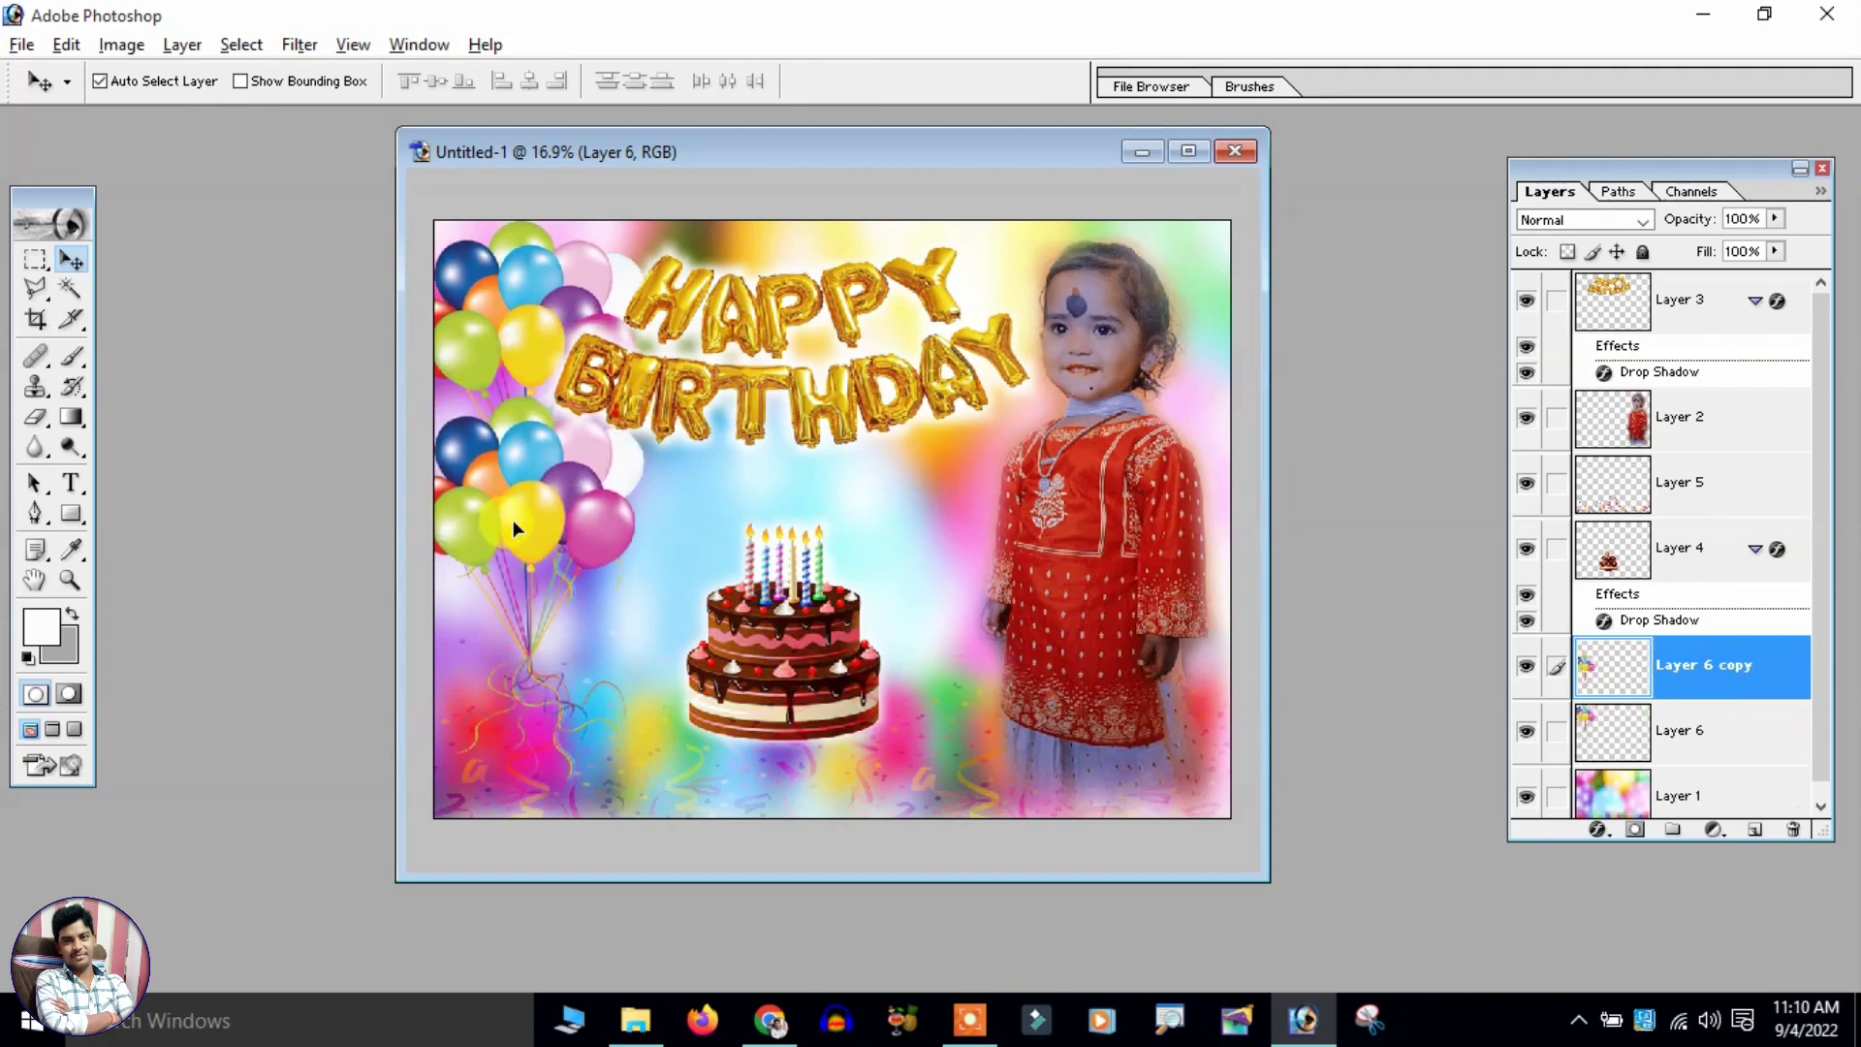
{"action": "left_click", "coordinate": [34, 420]}
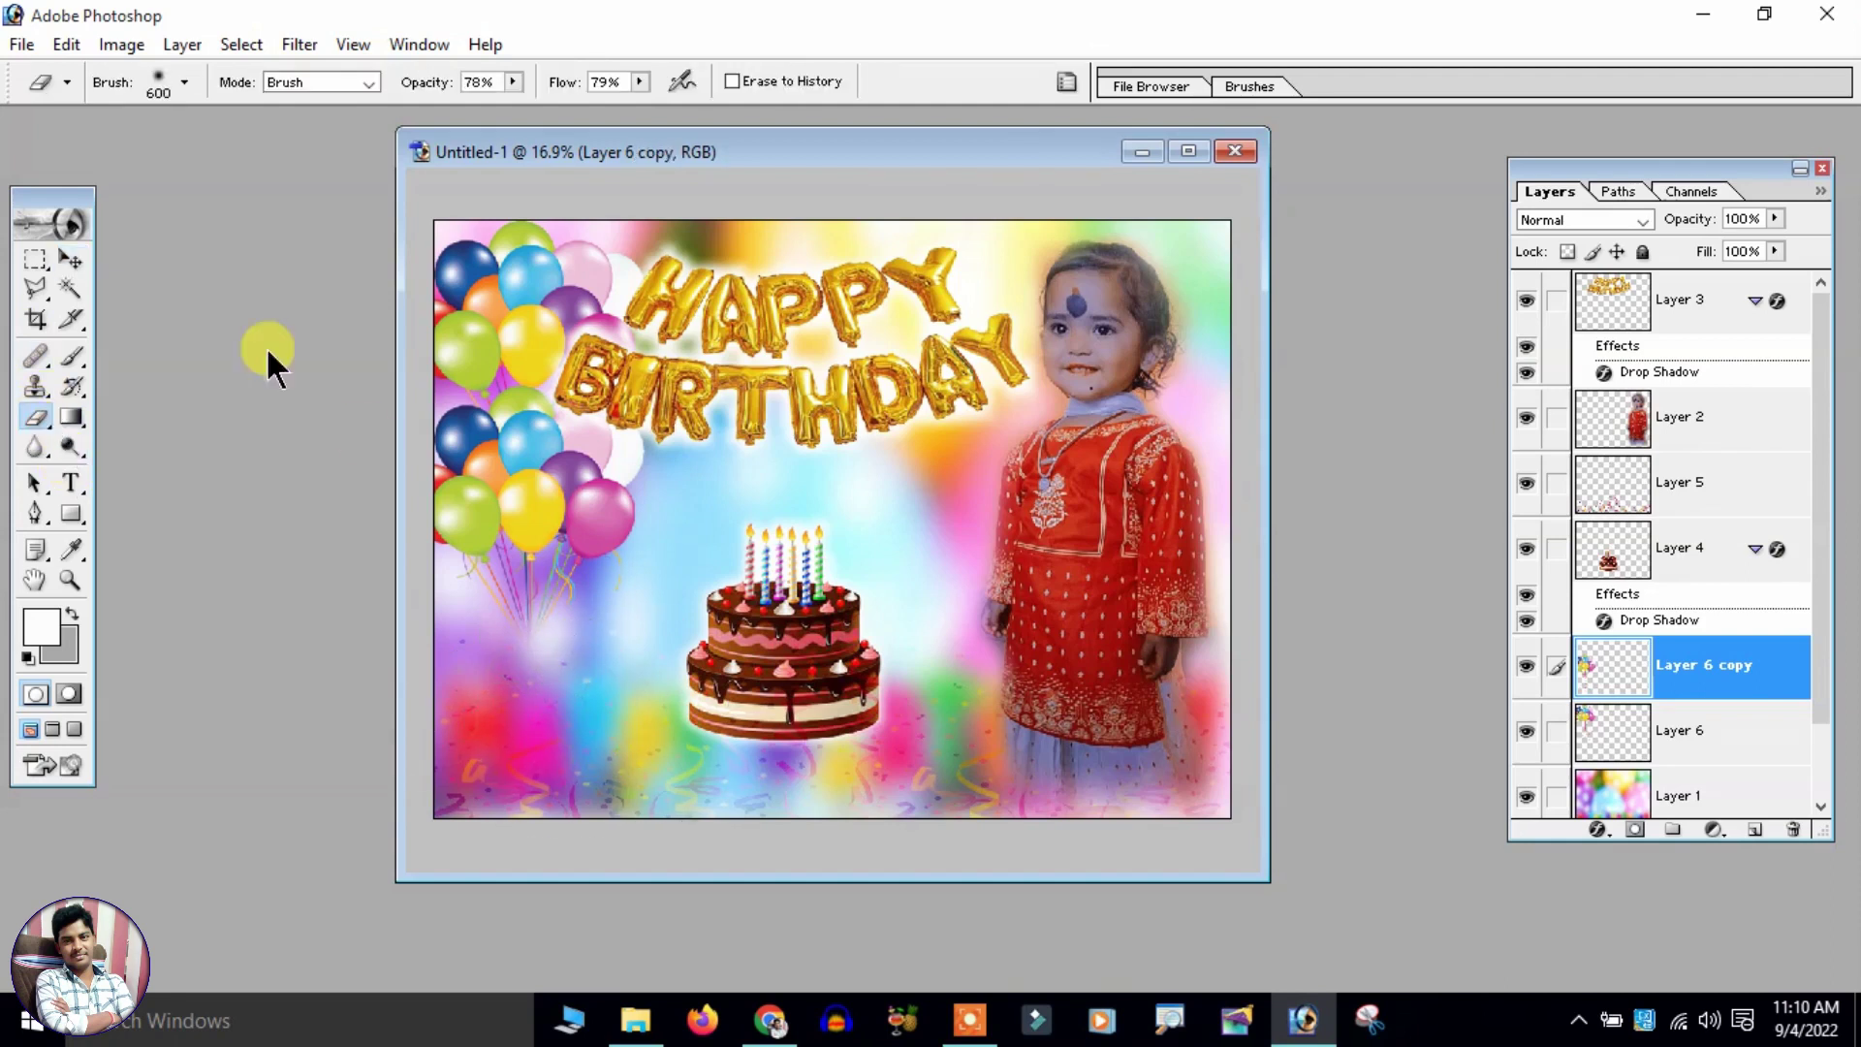
{"action": "left_click", "coordinate": [58, 259]}
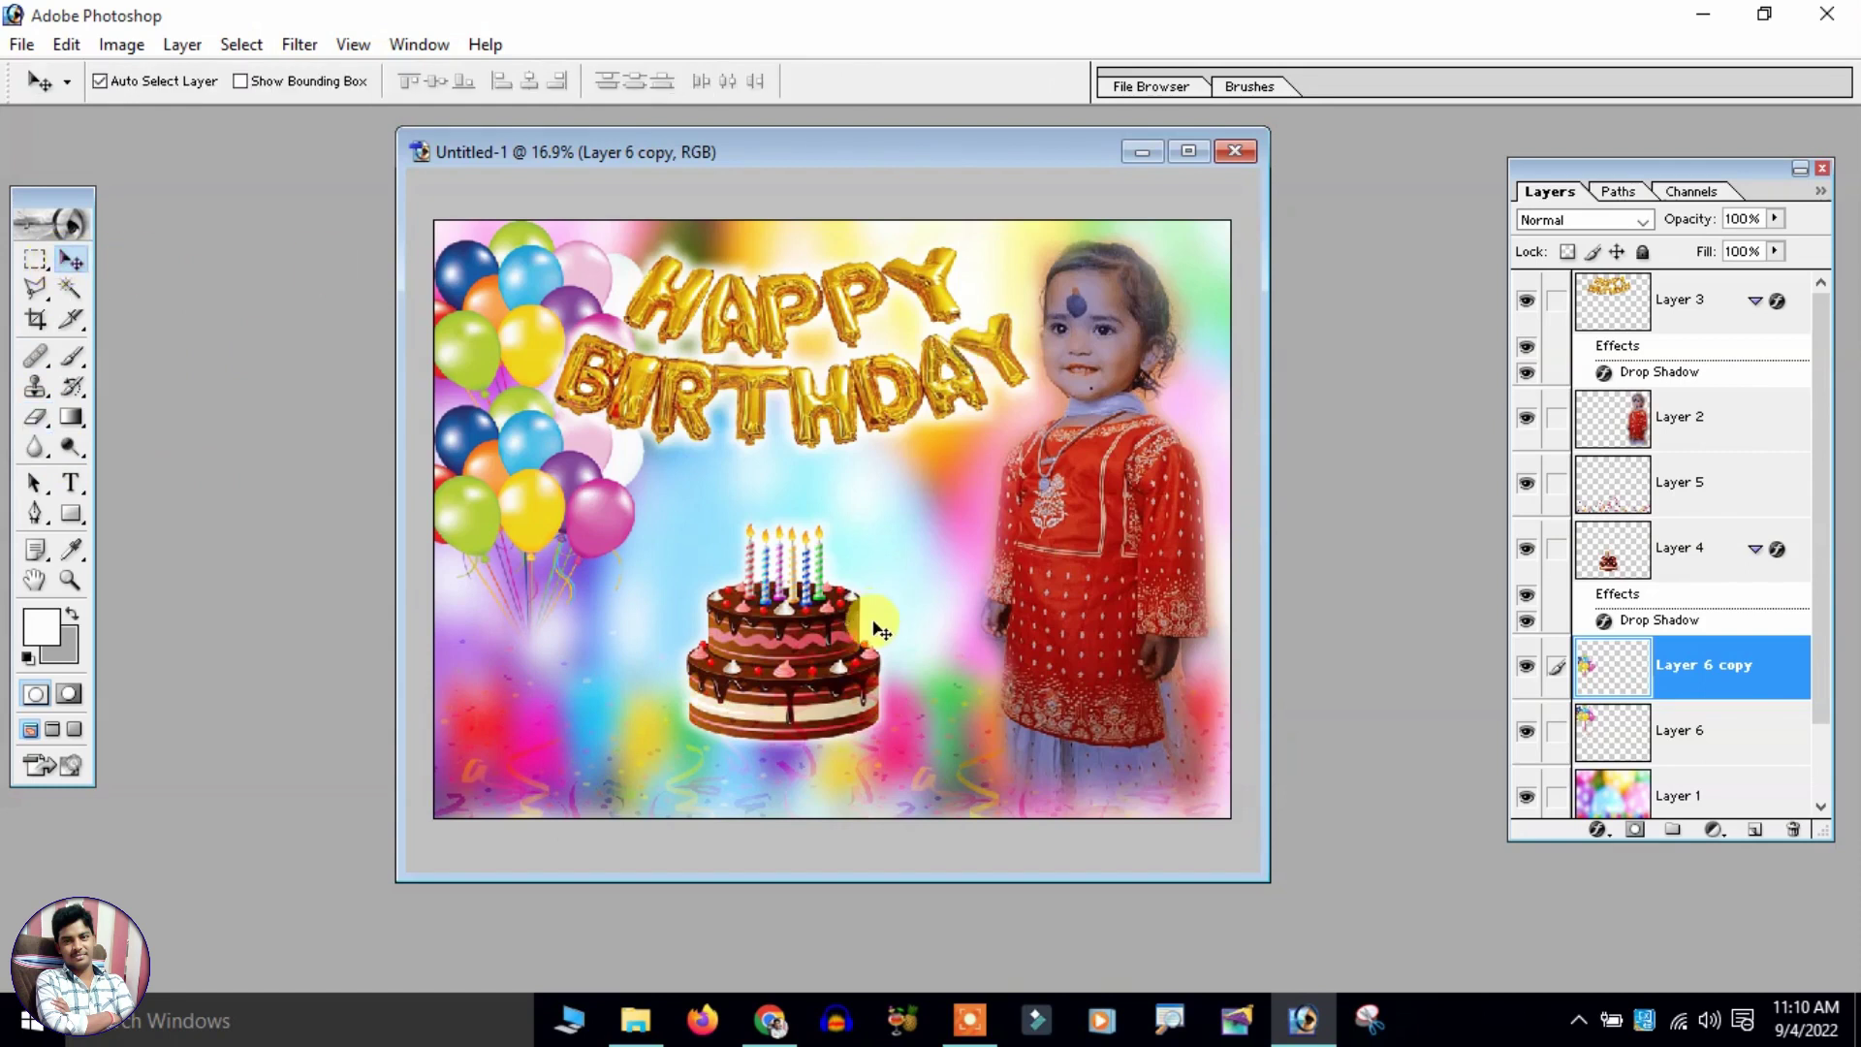
{"action": "left_click", "coordinate": [810, 628]}
Open the candle-letter images.jpg from the birthday folder in Photoshop
{"action": "key", "text": "alt+Tab"}
{"action": "left_click", "coordinate": [410, 389]}
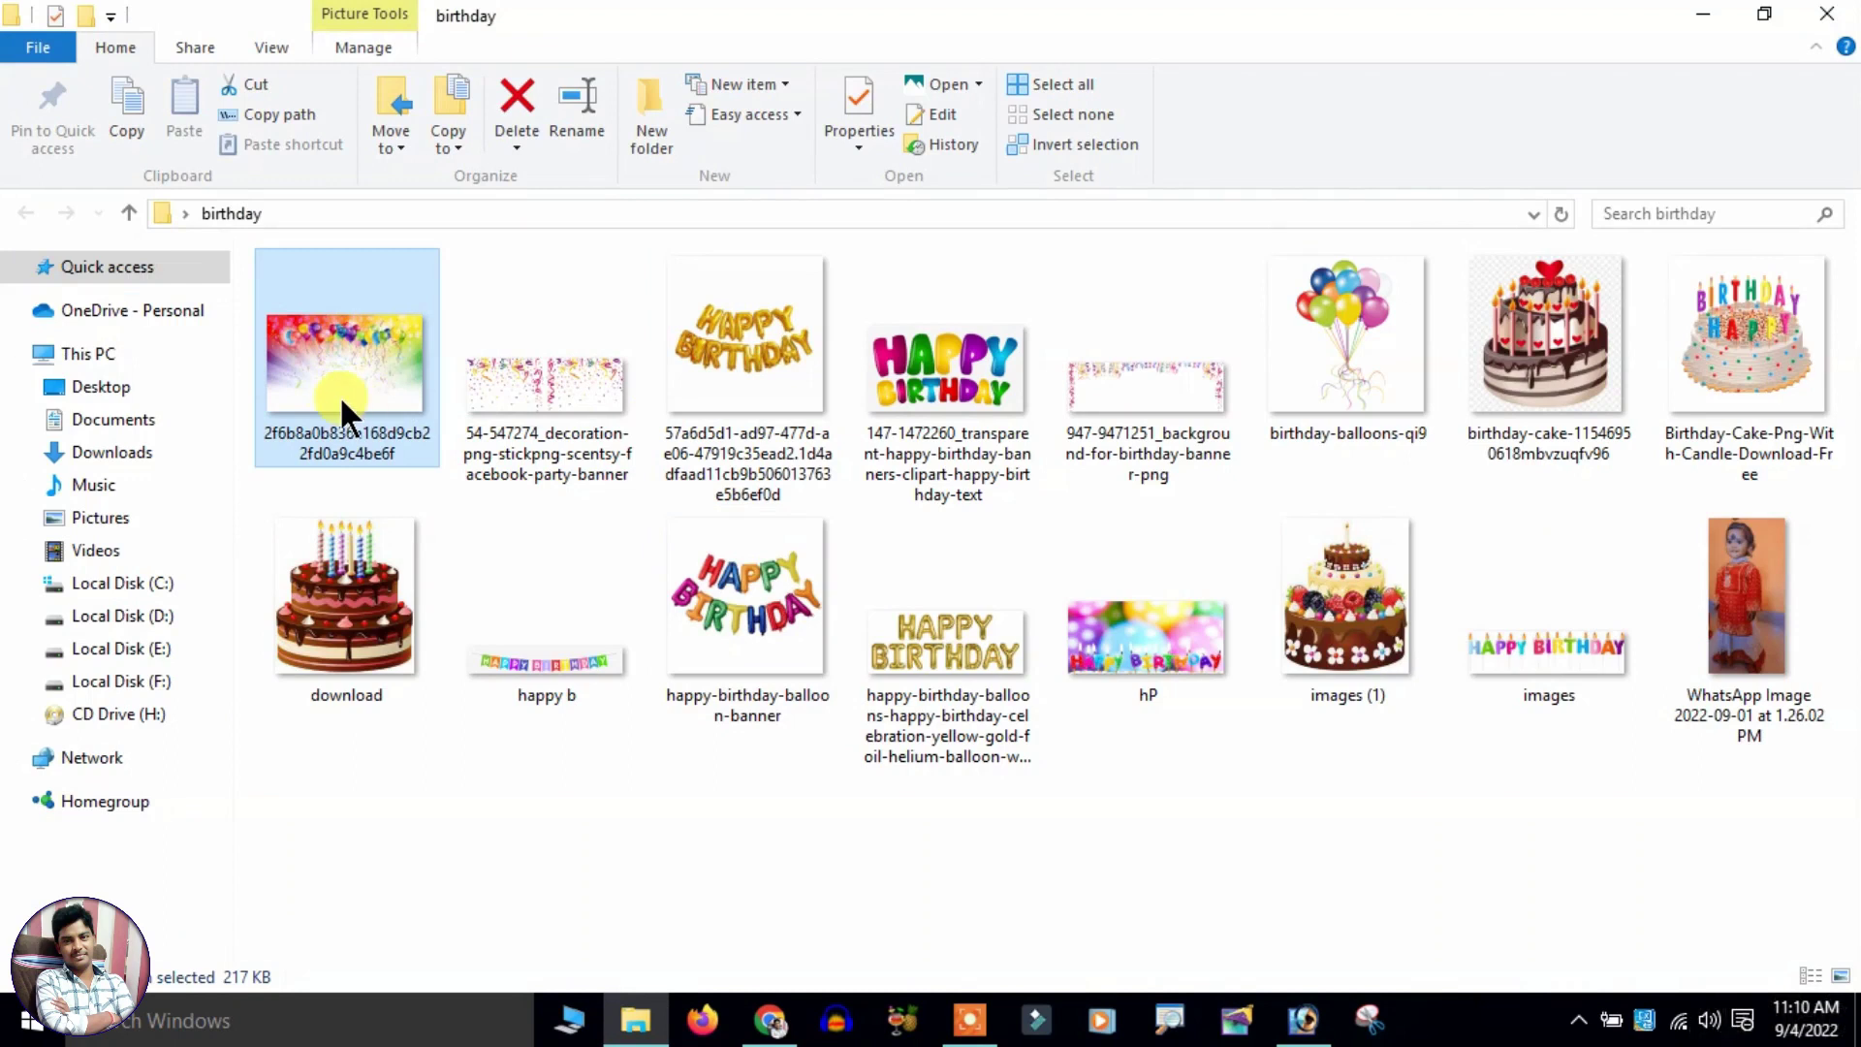
{"action": "left_click", "coordinate": [1559, 622]}
{"action": "left_click_drag", "start_coordinate": [1559, 623], "coordinate": [875, 490]}
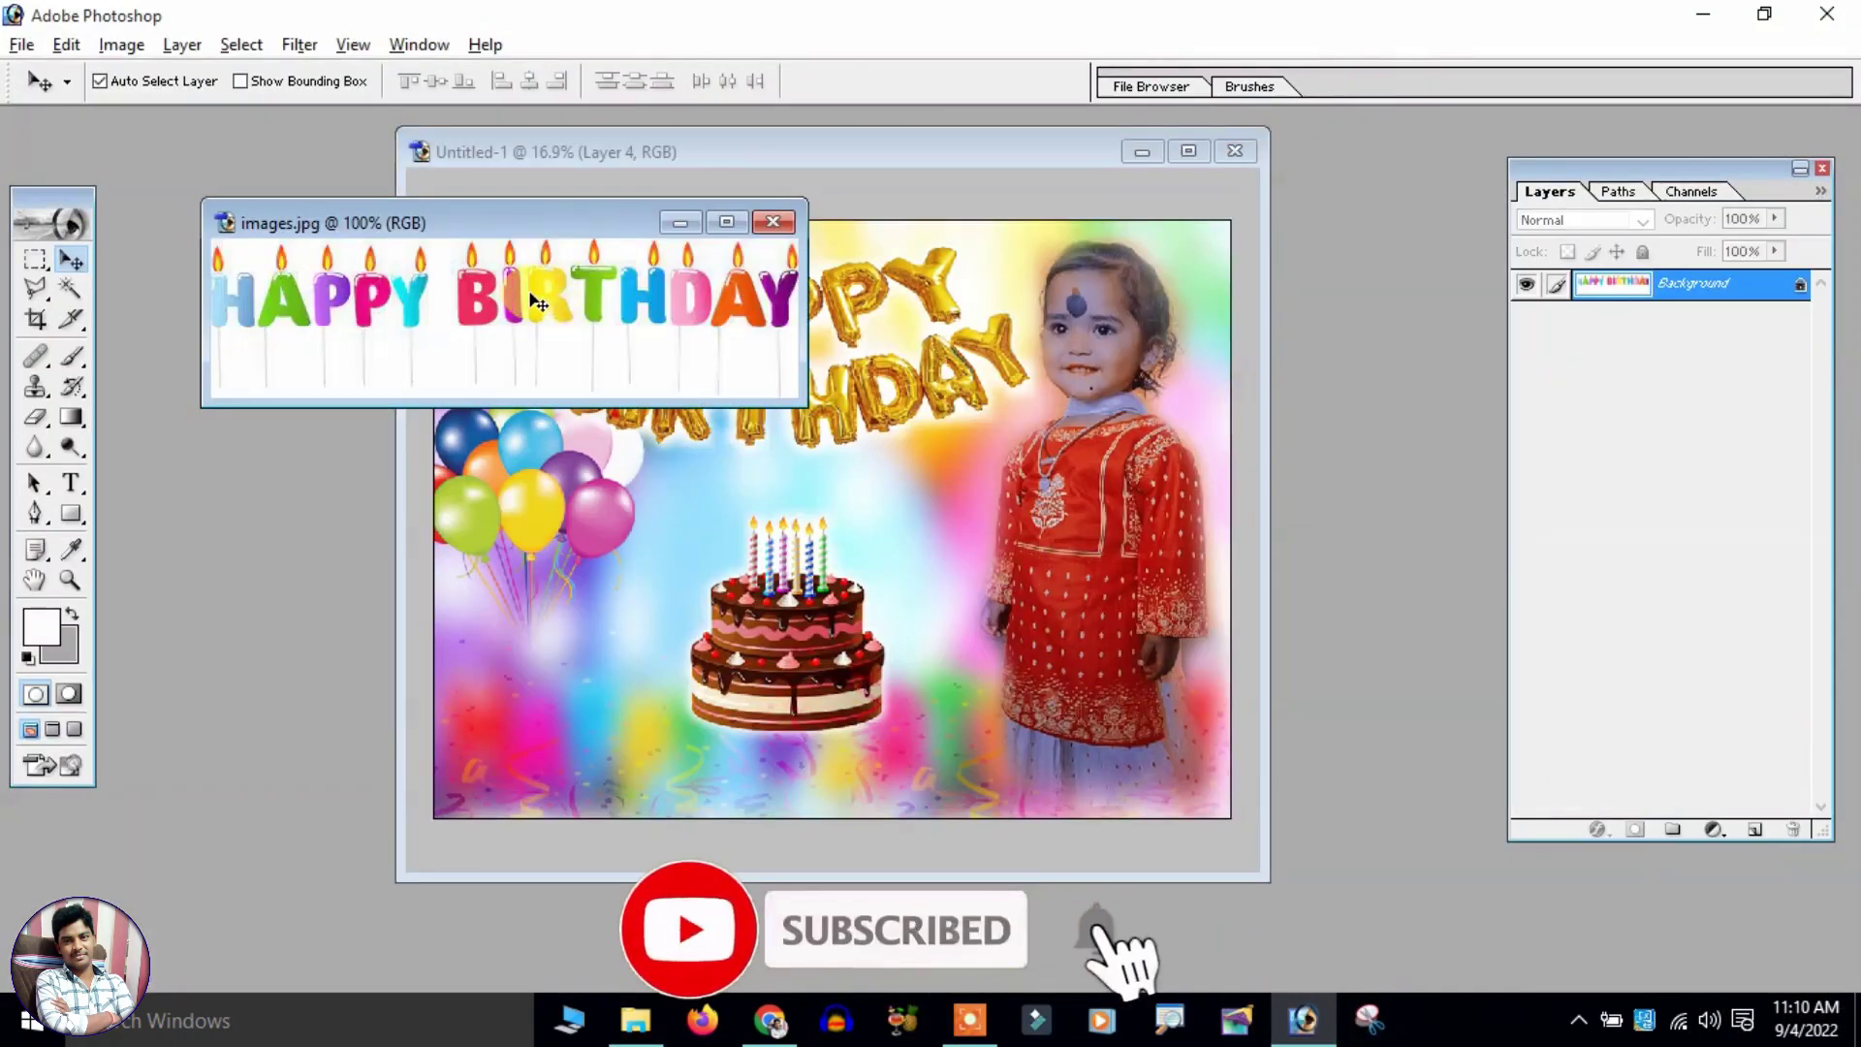
Copy images.jpg onto the poster as Layer 7, close it, and scale it about 540% along the bottom
{"action": "left_click_drag", "start_coordinate": [514, 291], "coordinate": [715, 742]}
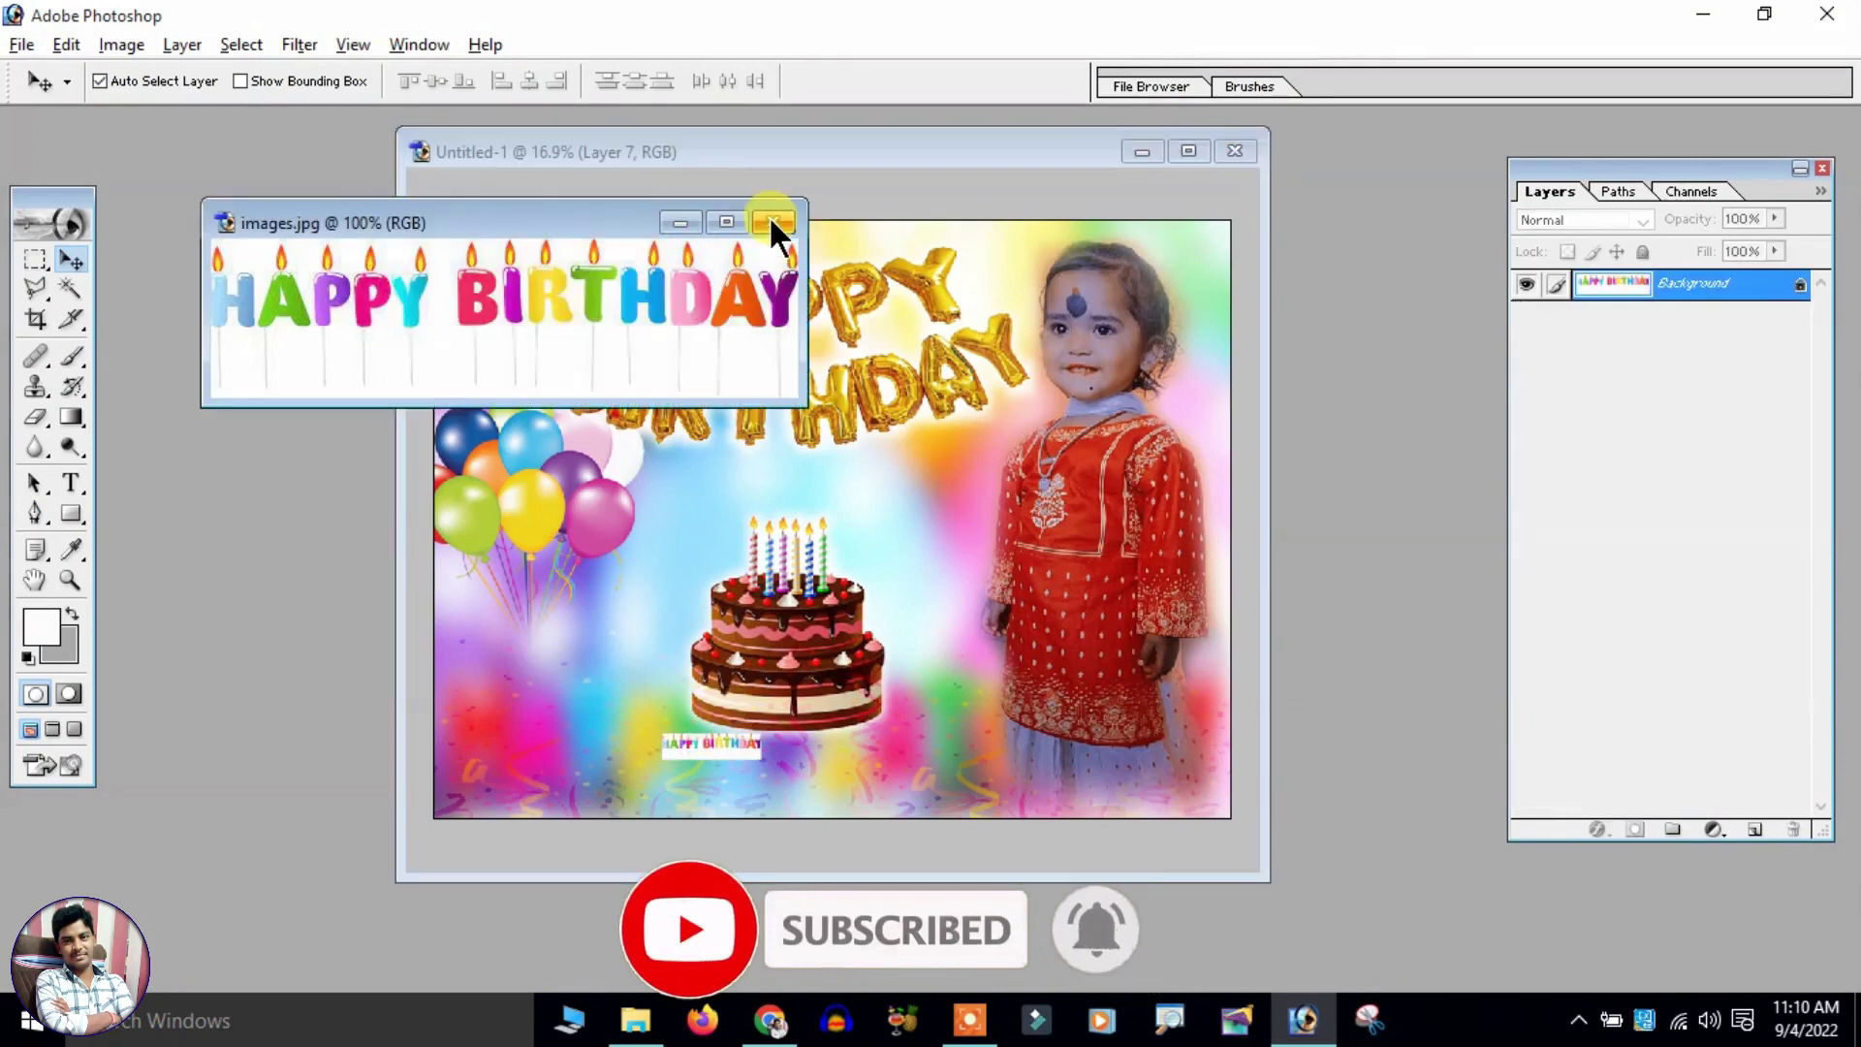
{"action": "left_click", "coordinate": [770, 214]}
{"action": "key", "text": "ctrl+t"}
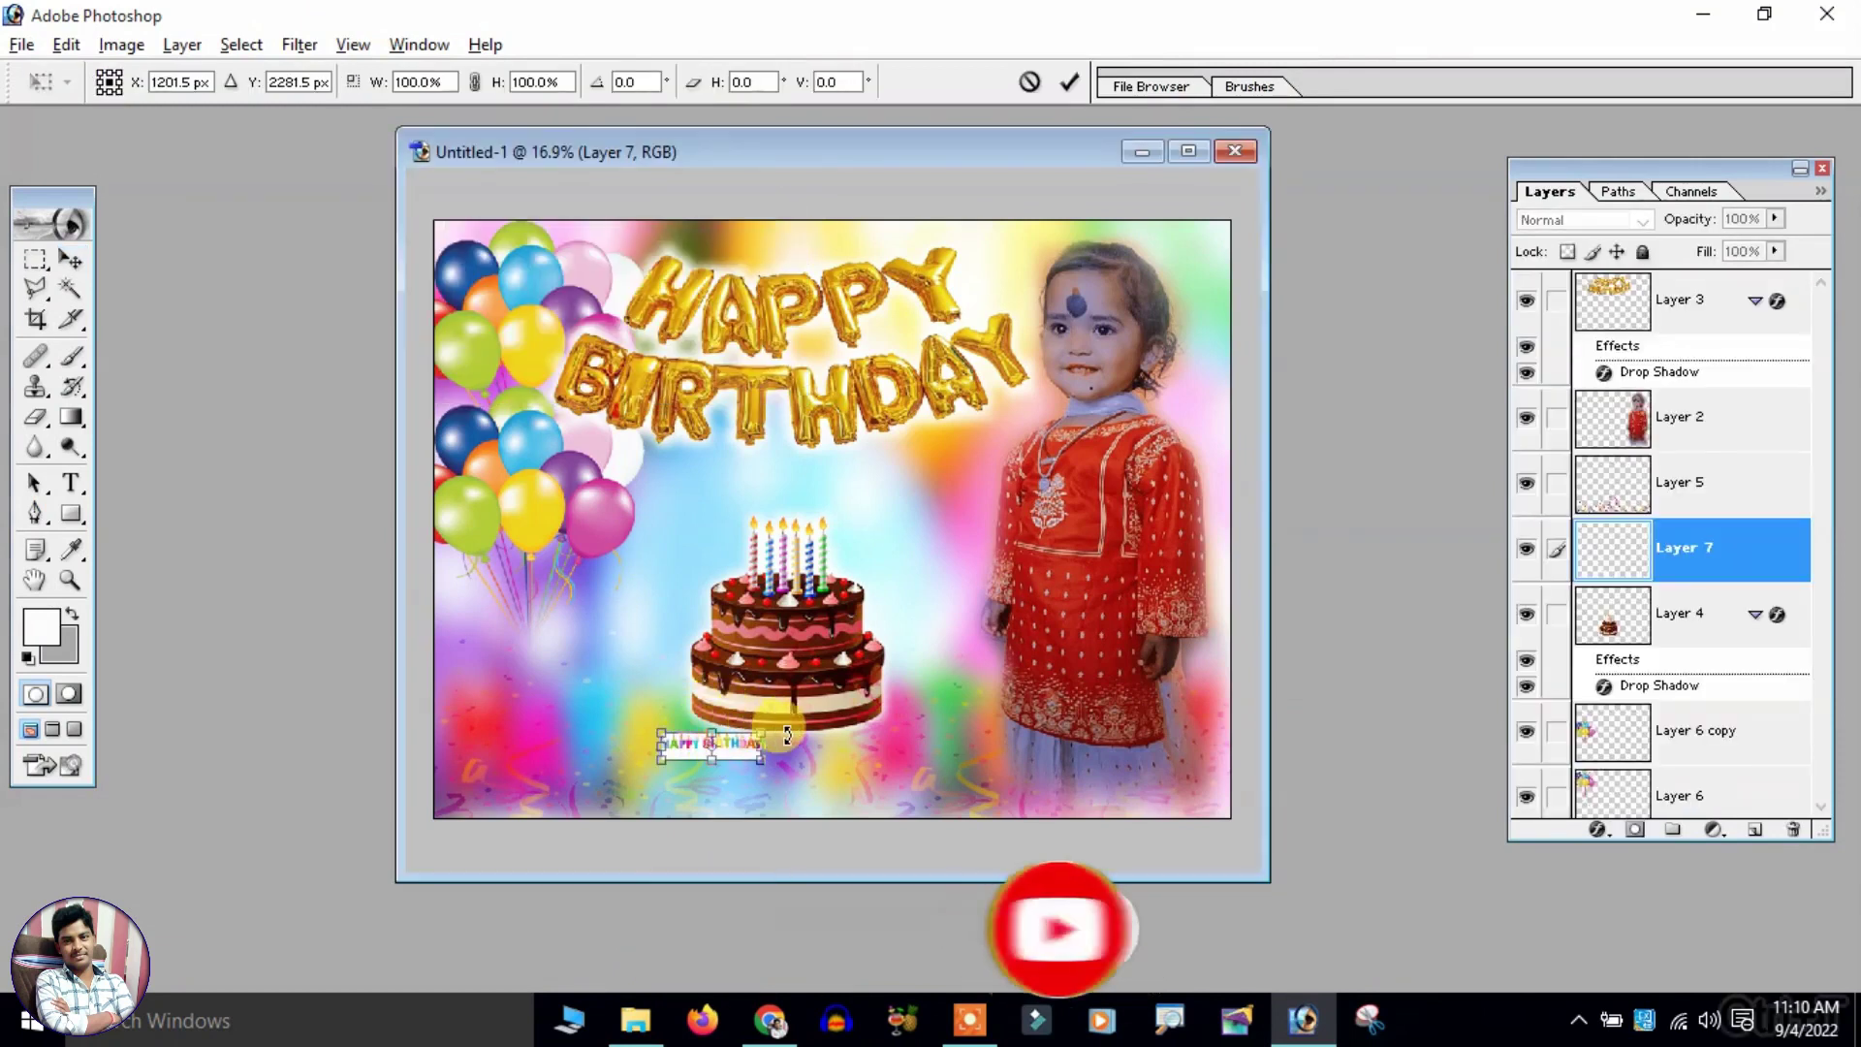
{"action": "left_click_drag", "start_coordinate": [706, 718], "coordinate": [712, 674]}
{"action": "mouse_move", "coordinate": [828, 724]}
{"action": "left_mouse_down"}
{"action": "mouse_move", "coordinate": [809, 760]}
{"action": "mouse_move", "coordinate": [837, 760]}
{"action": "left_mouse_up"}
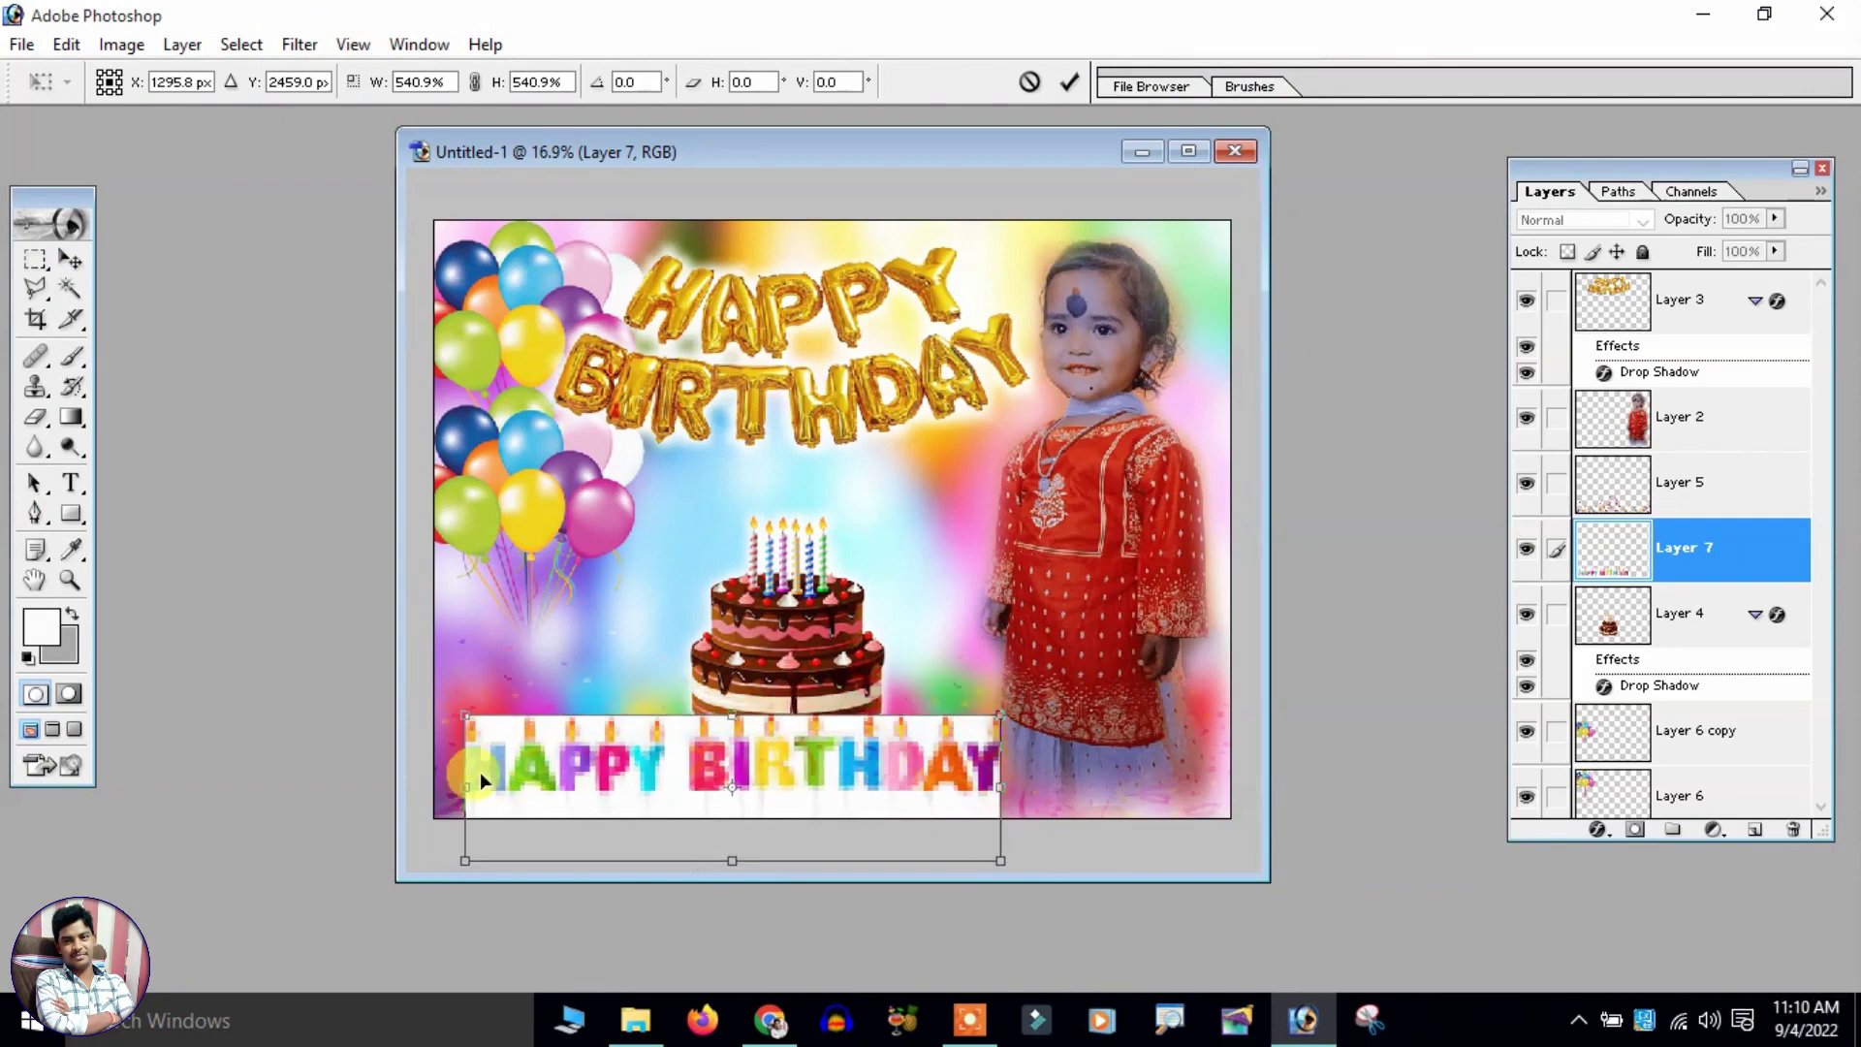
{"action": "key", "text": "Return"}
{"action": "left_click_drag", "start_coordinate": [712, 758], "coordinate": [731, 758]}
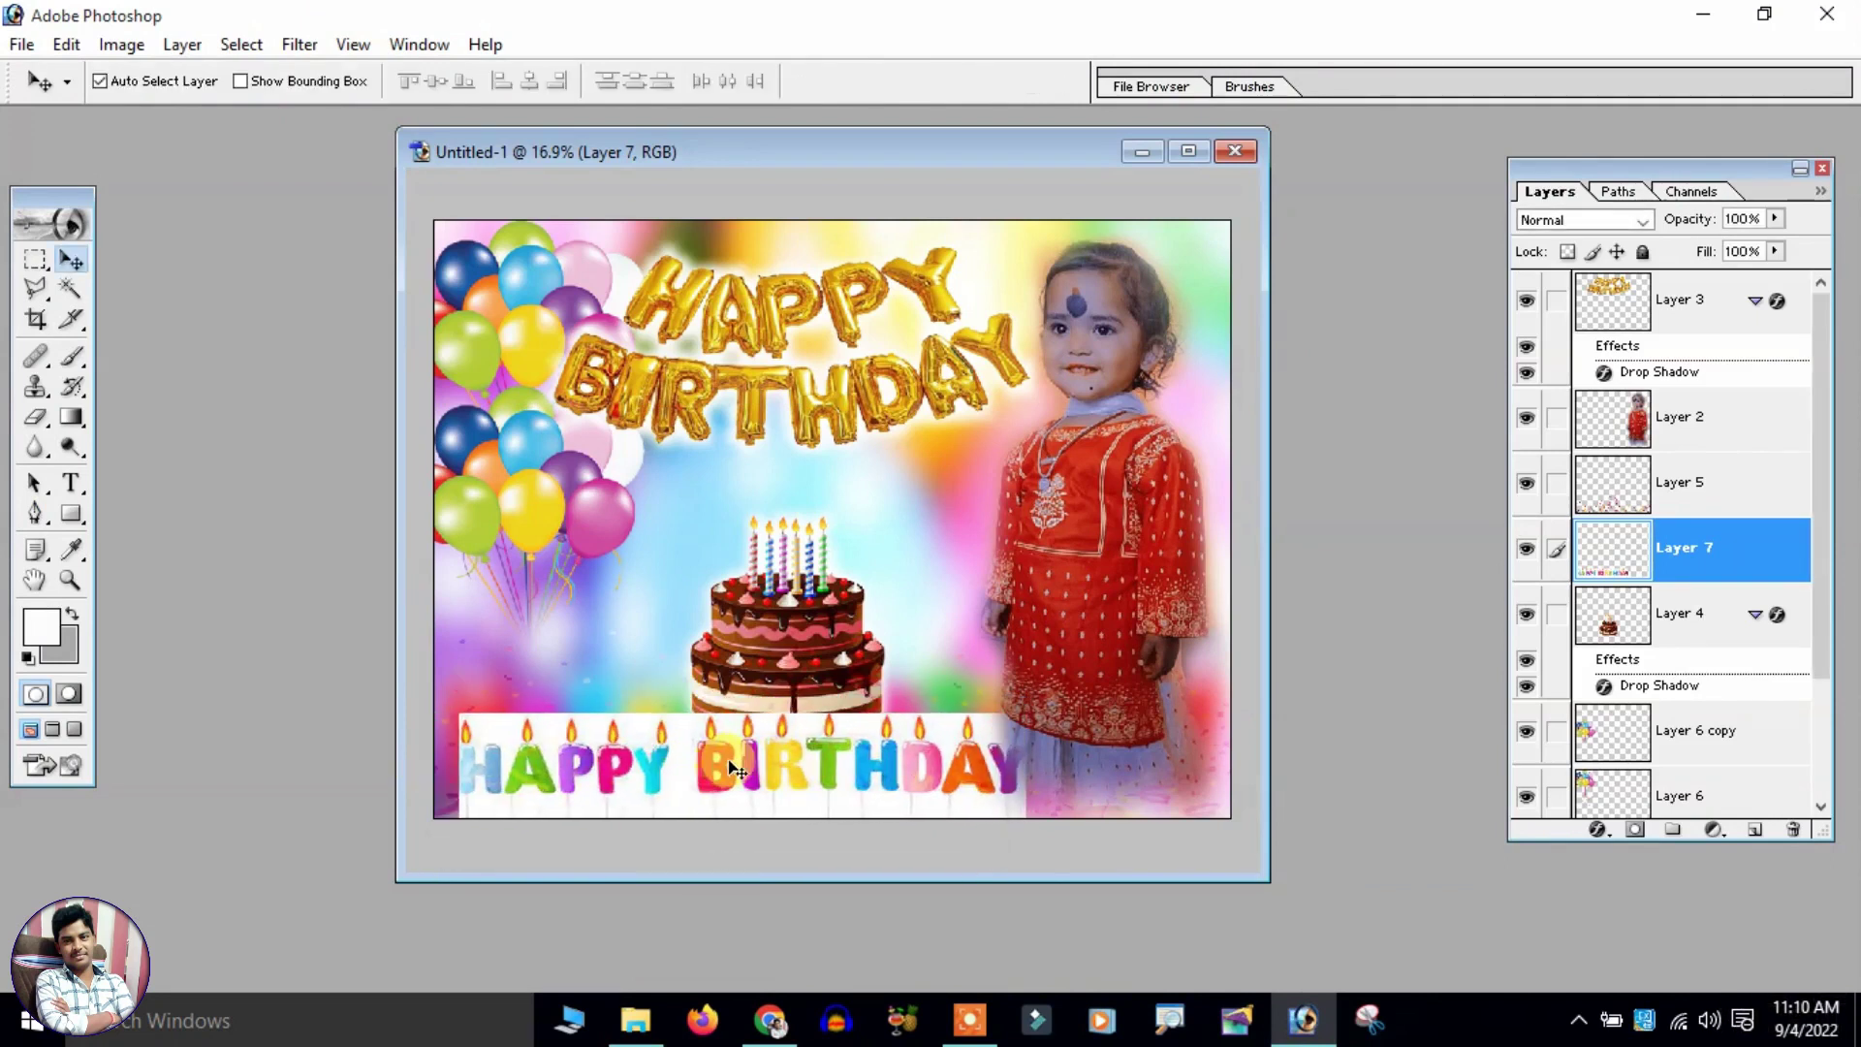
{"action": "scroll", "coordinate": [728, 758], "scroll_direction": "up", "scroll_amount": 2}
{"action": "scroll", "coordinate": [728, 758], "scroll_direction": "up", "scroll_amount": 2}
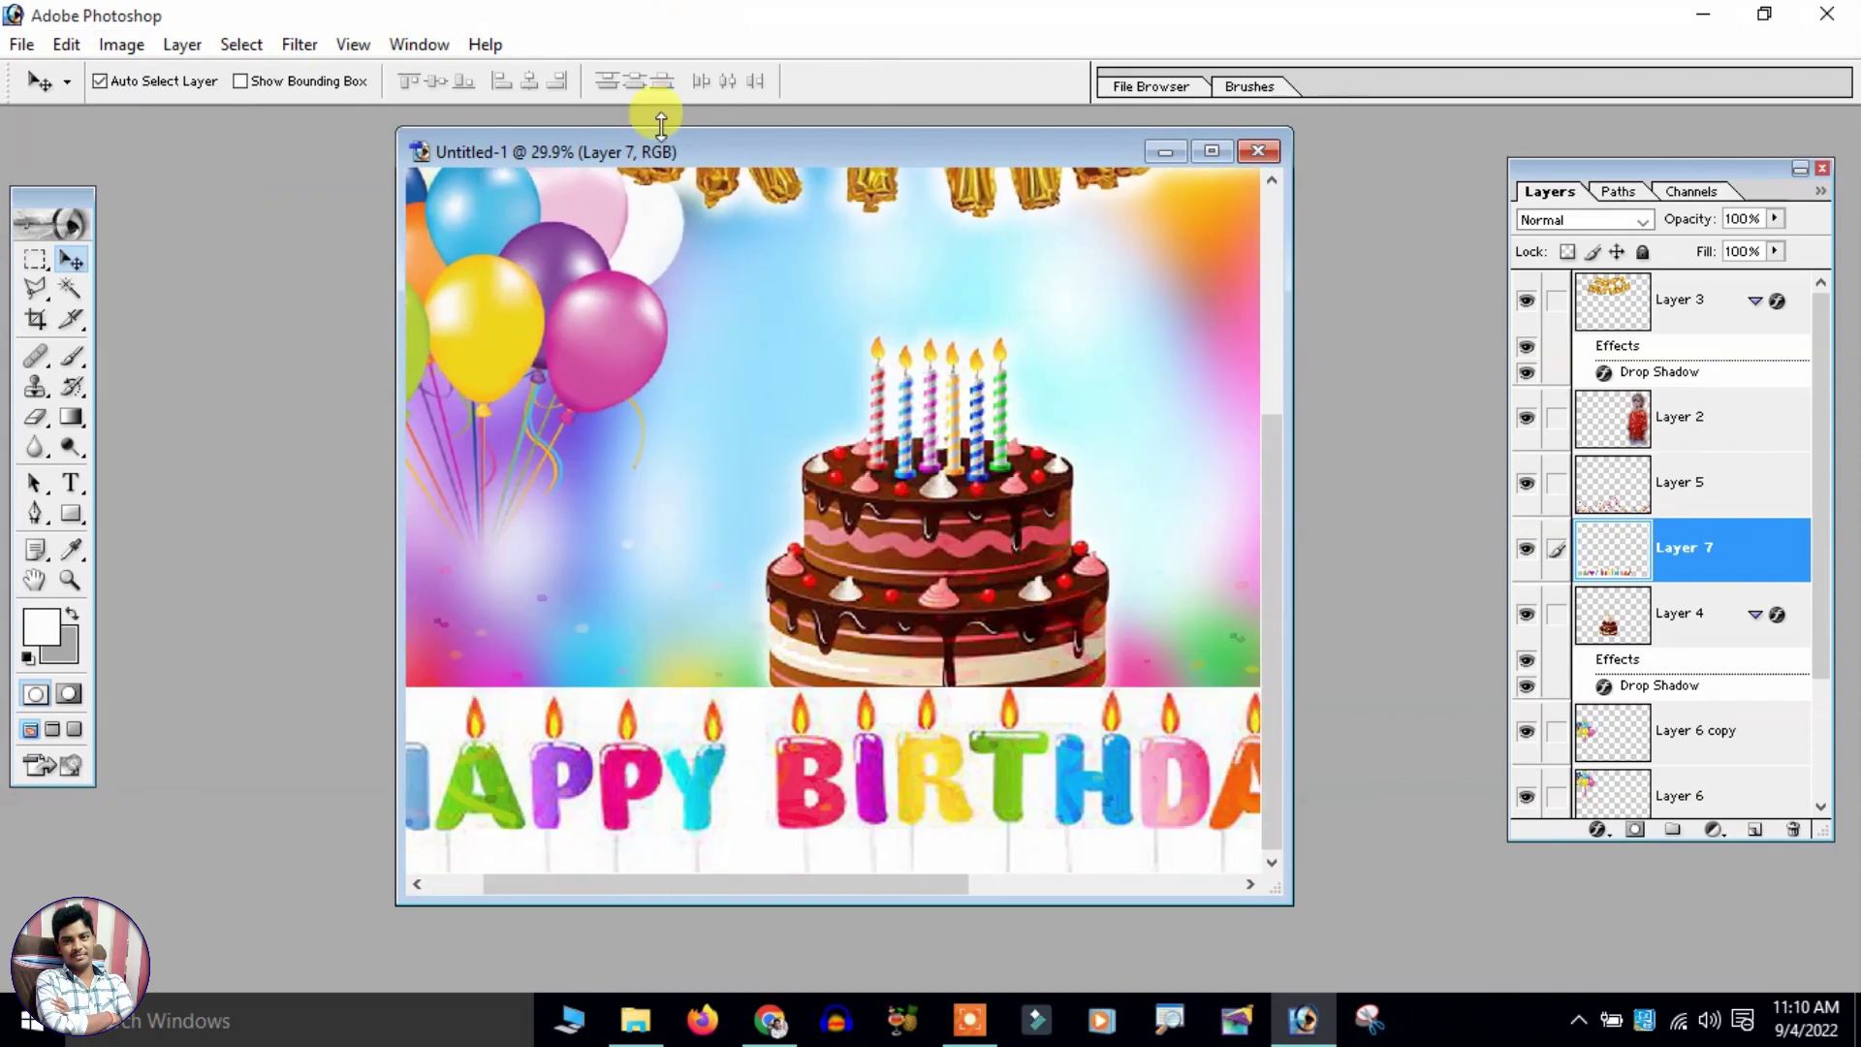
Select the white band behind the candle letters with Color Range and delete it
{"action": "left_click", "coordinate": [238, 43]}
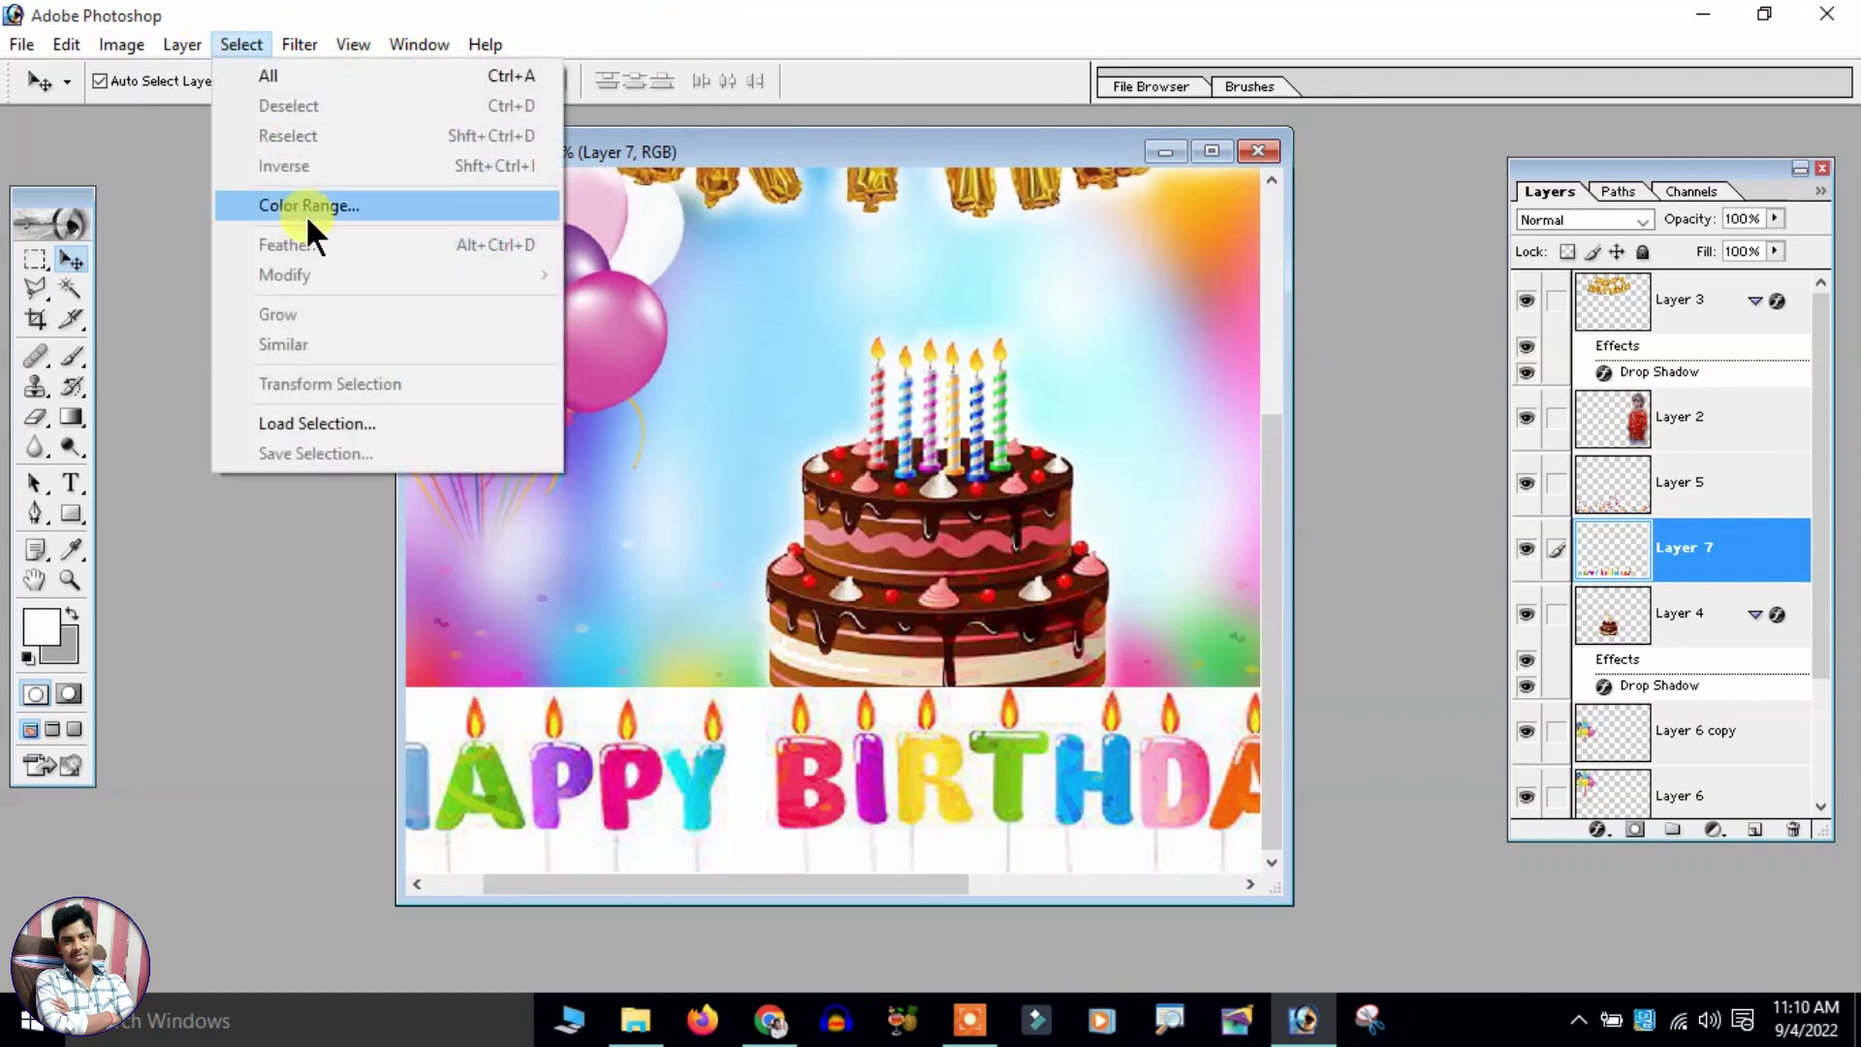
{"action": "left_click", "coordinate": [296, 199]}
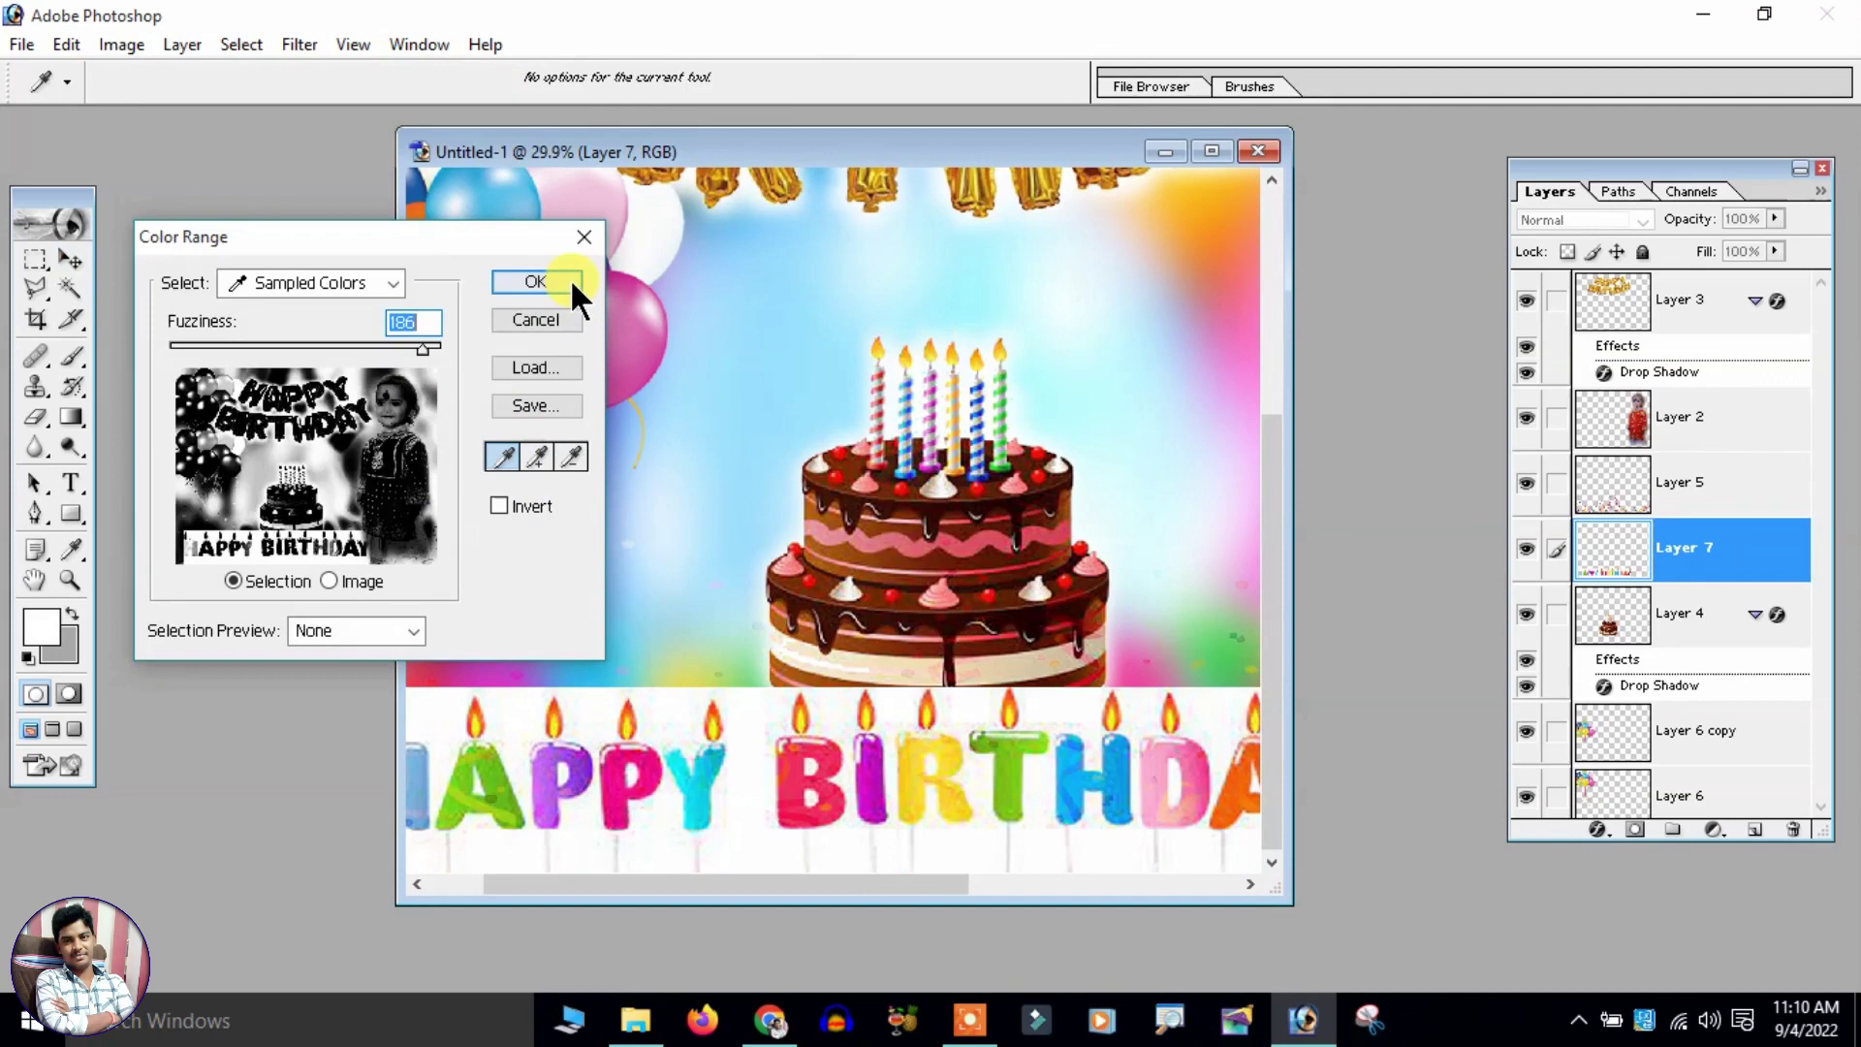
{"action": "left_click", "coordinate": [570, 279]}
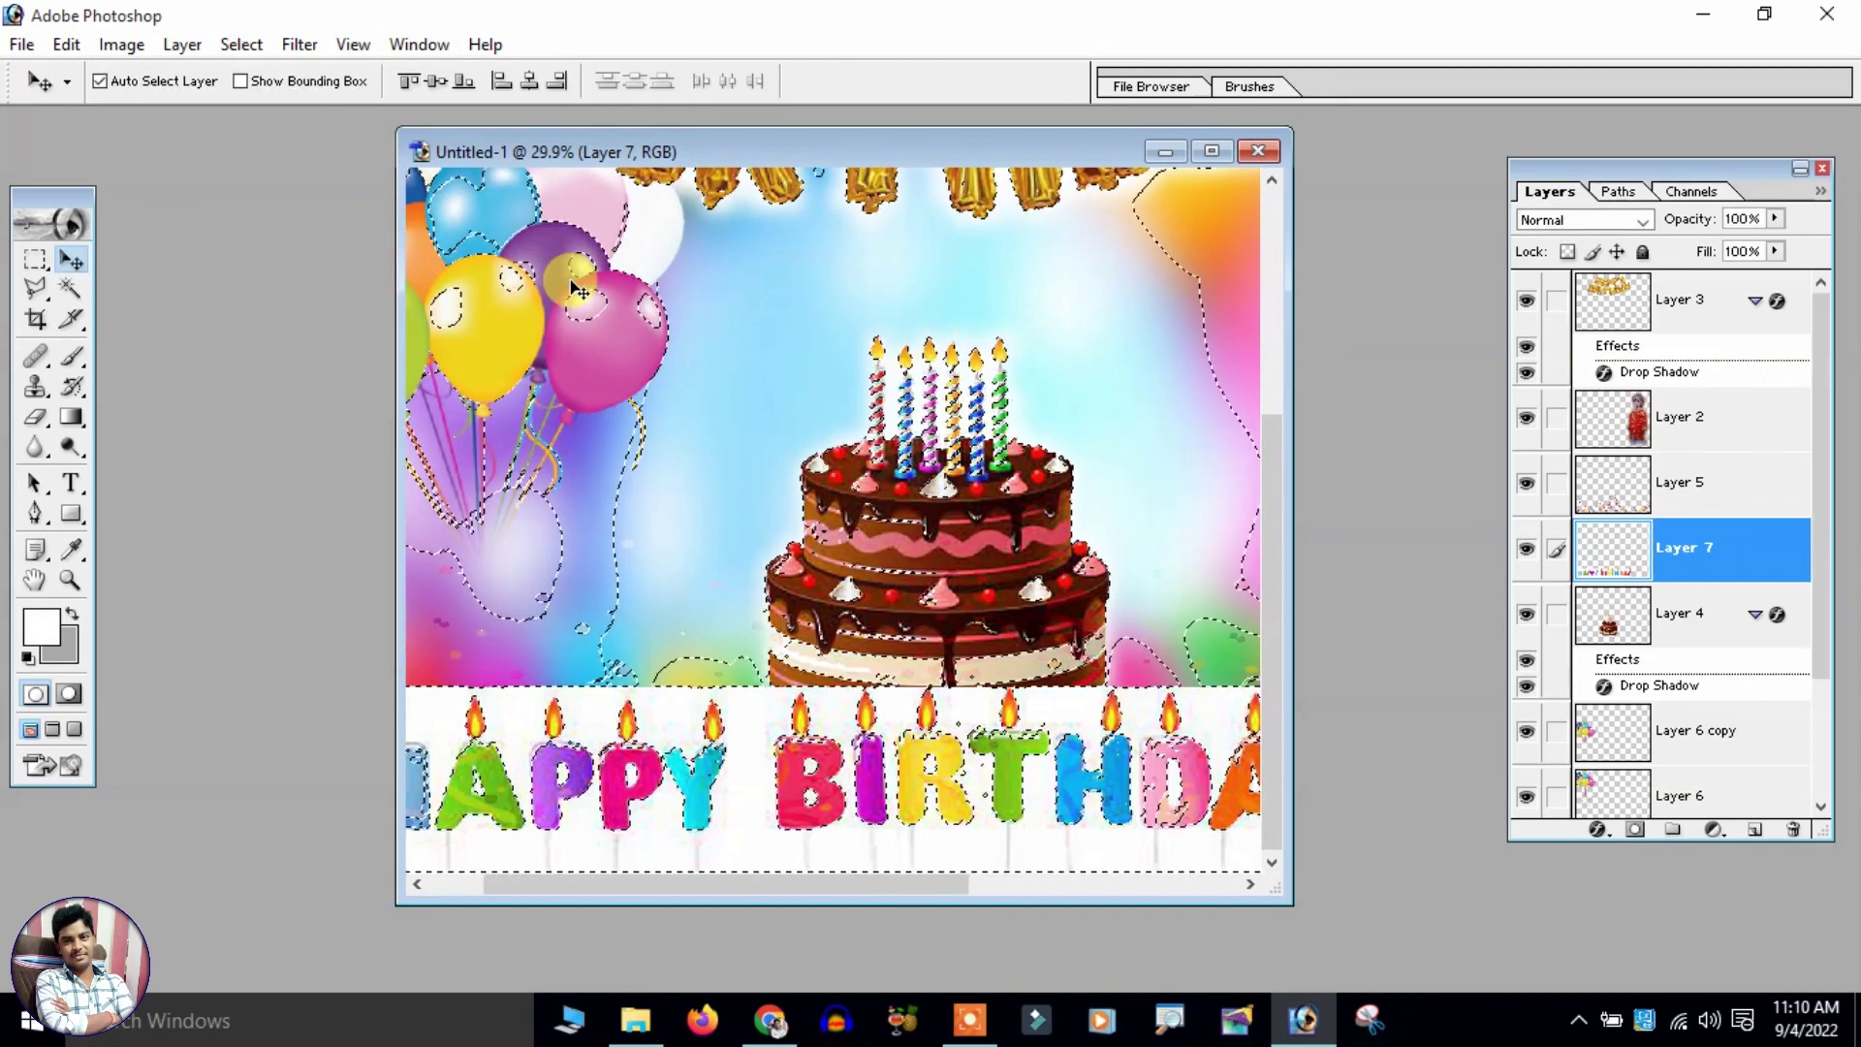
{"action": "key", "text": "Delete"}
{"action": "scroll", "coordinate": [571, 286], "scroll_direction": "down", "scroll_amount": 3}
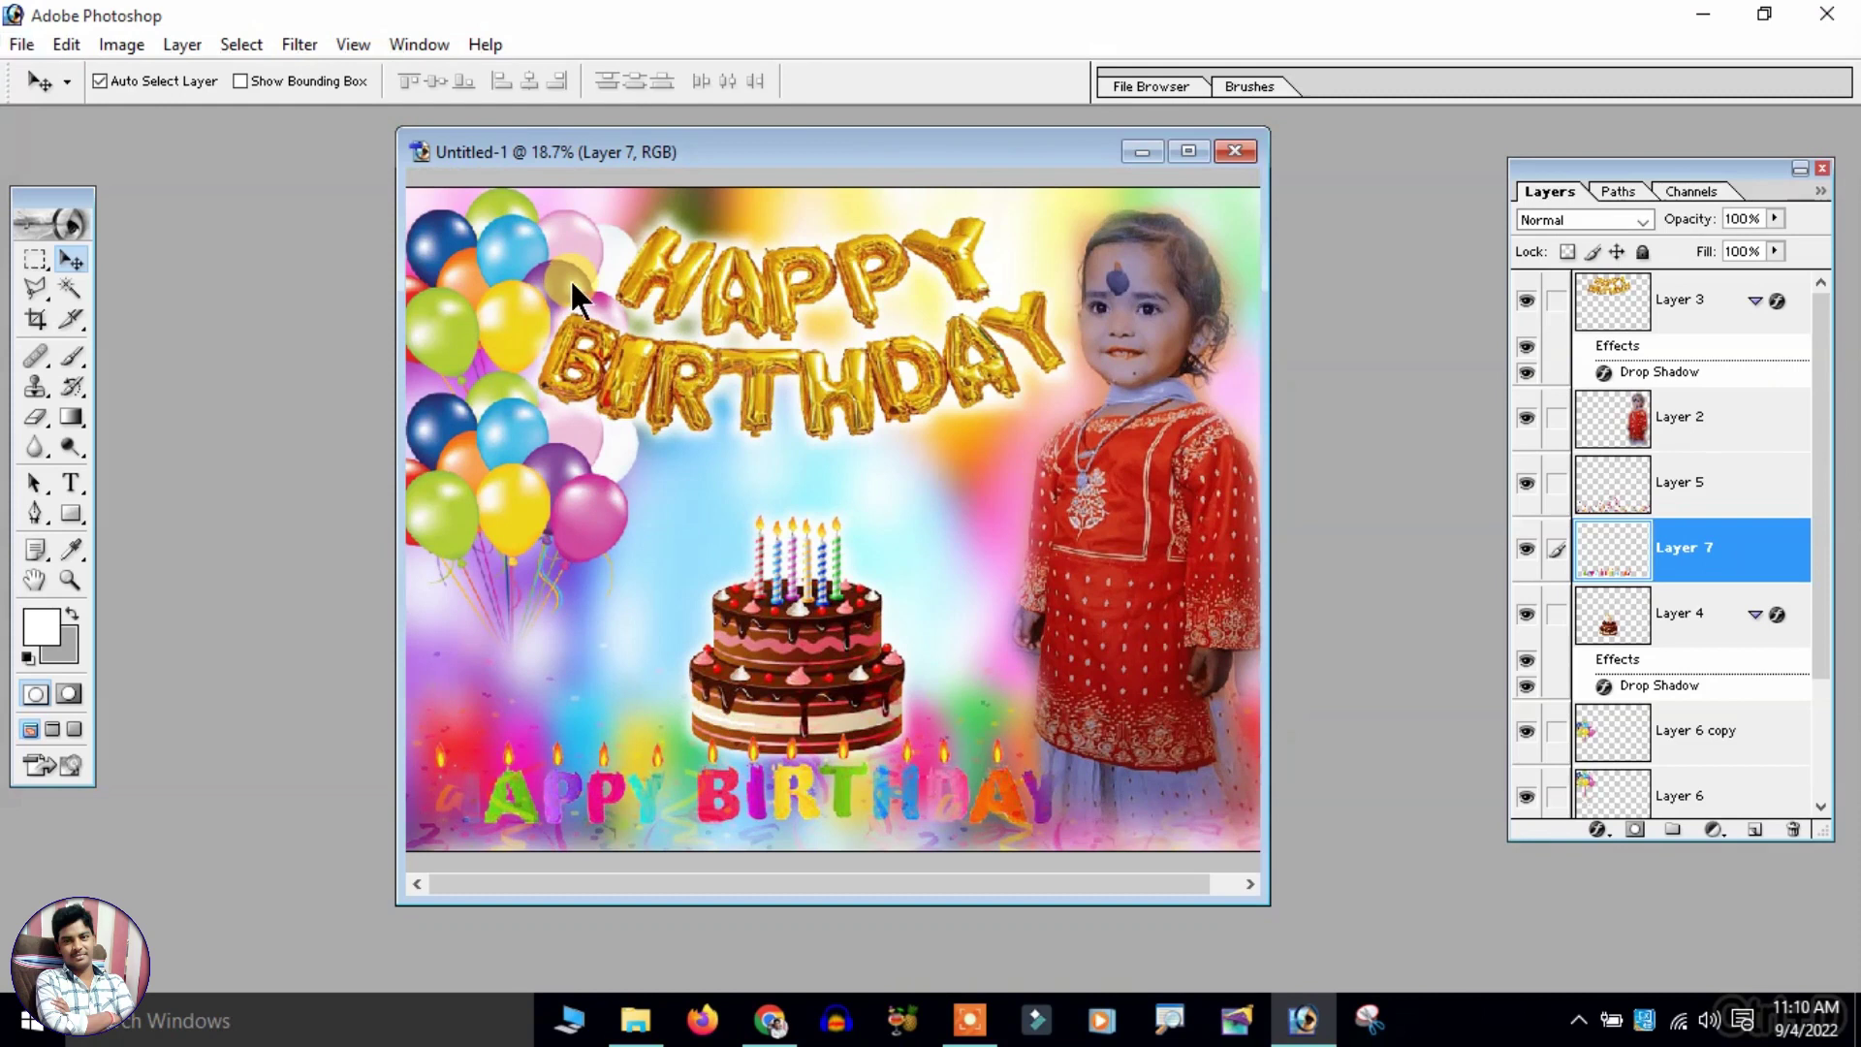
Give the candle letters a Normal white (ffffff) drop shadow: opacity 100, size 76, distance 23
{"action": "left_click", "coordinate": [570, 277]}
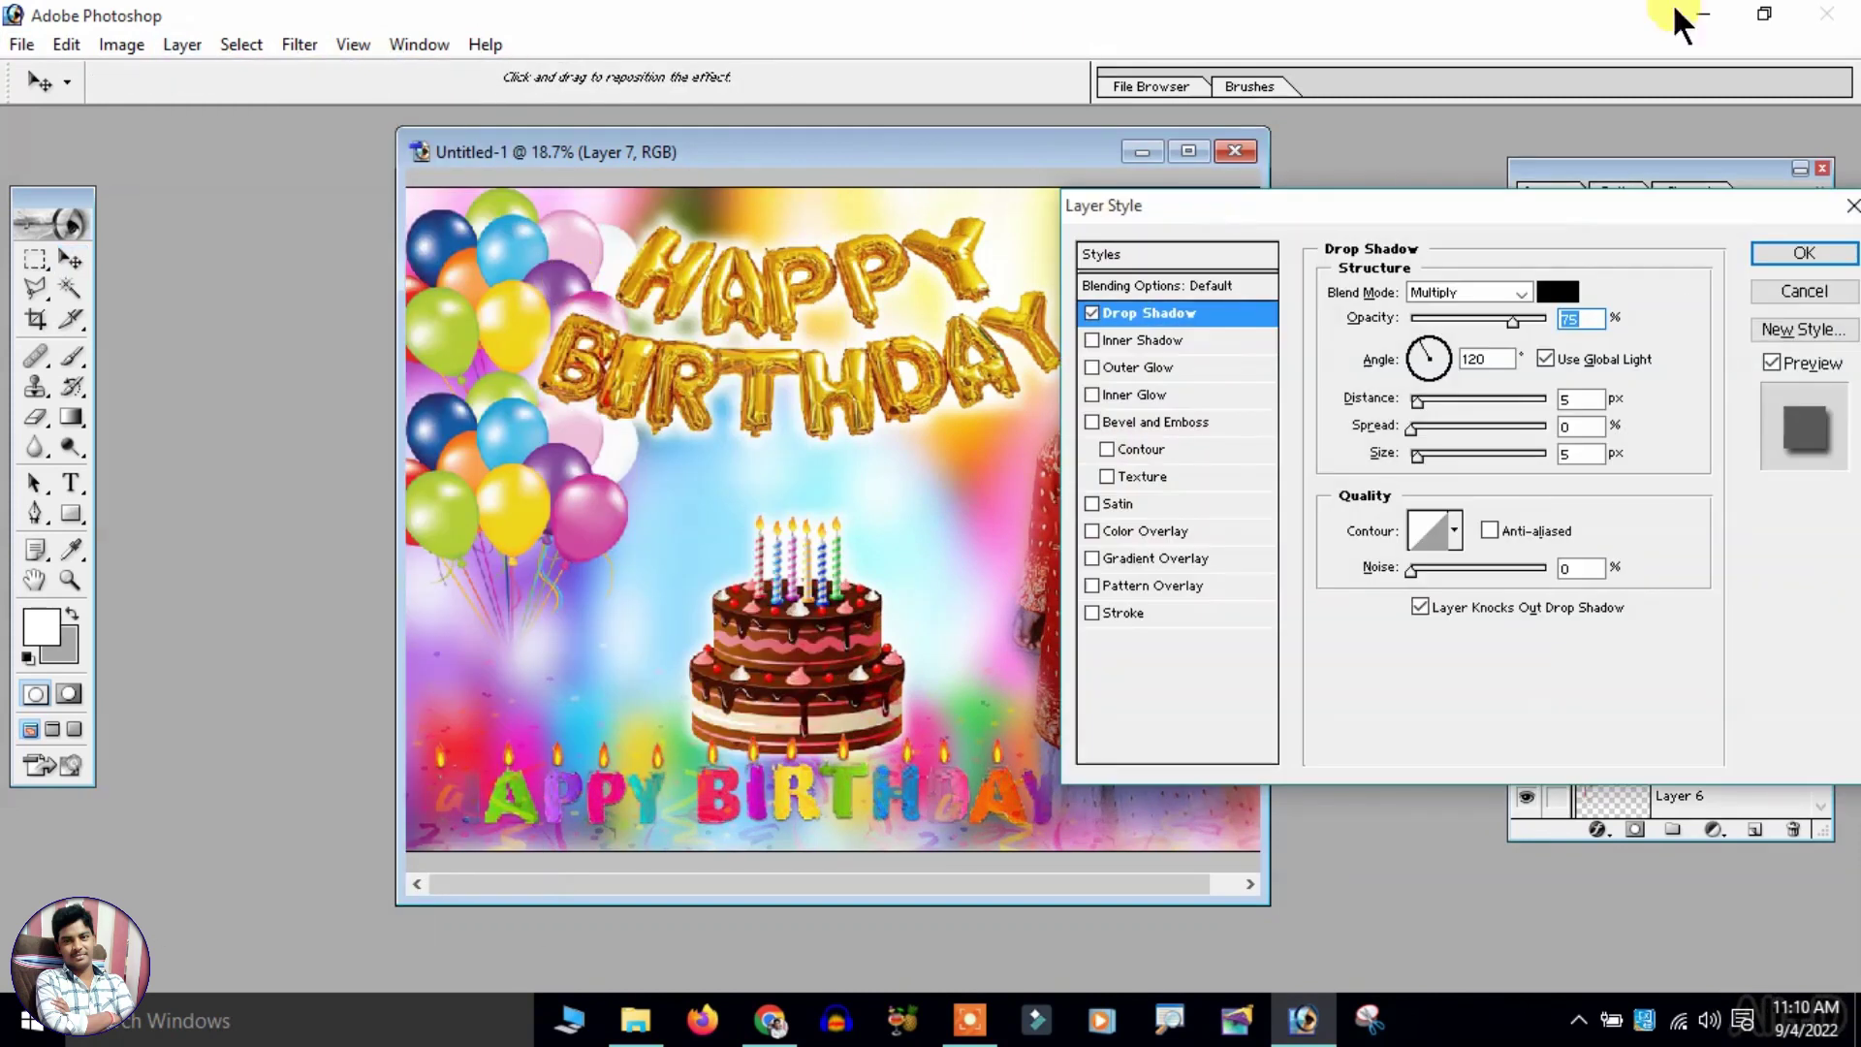
{"action": "left_click", "coordinate": [1473, 293]}
{"action": "left_click", "coordinate": [1473, 302]}
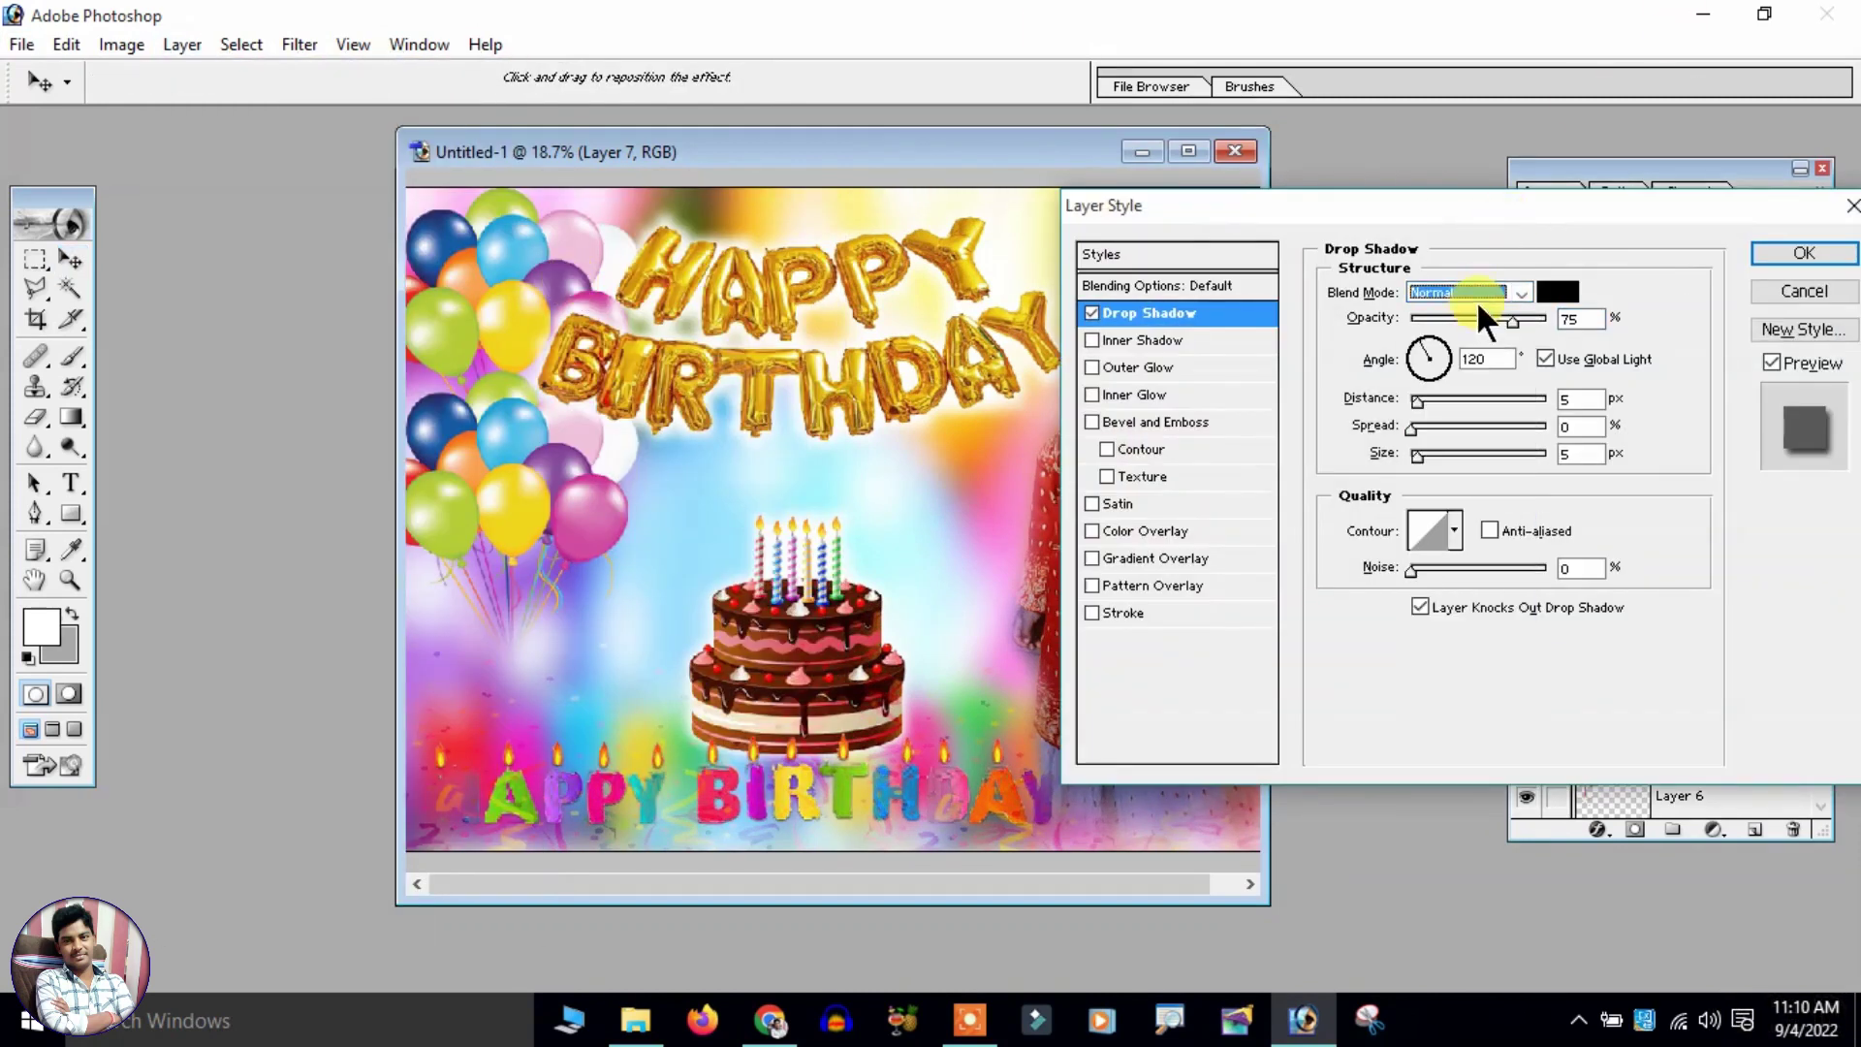
{"action": "left_click", "coordinate": [1557, 291]}
{"action": "type", "text": "ffffff"}
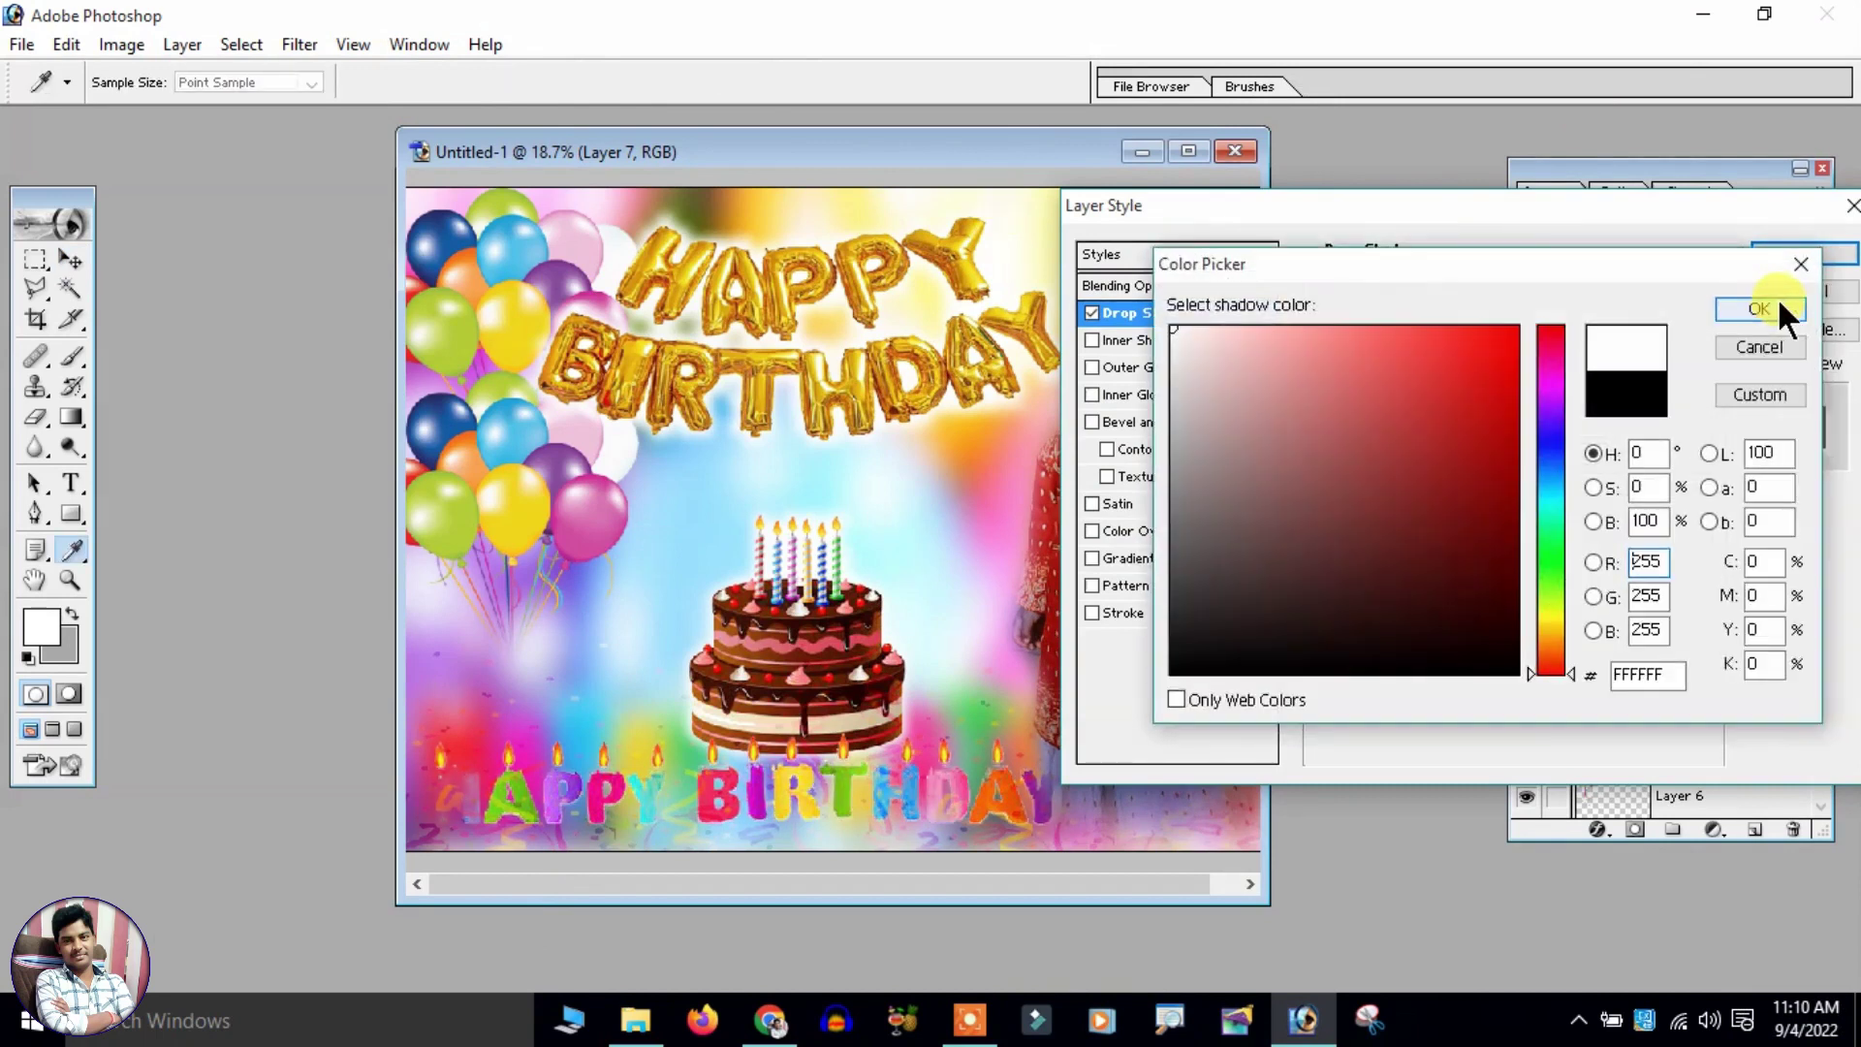
{"action": "left_click", "coordinate": [1776, 297]}
{"action": "left_click_drag", "start_coordinate": [1513, 319], "coordinate": [1587, 316]}
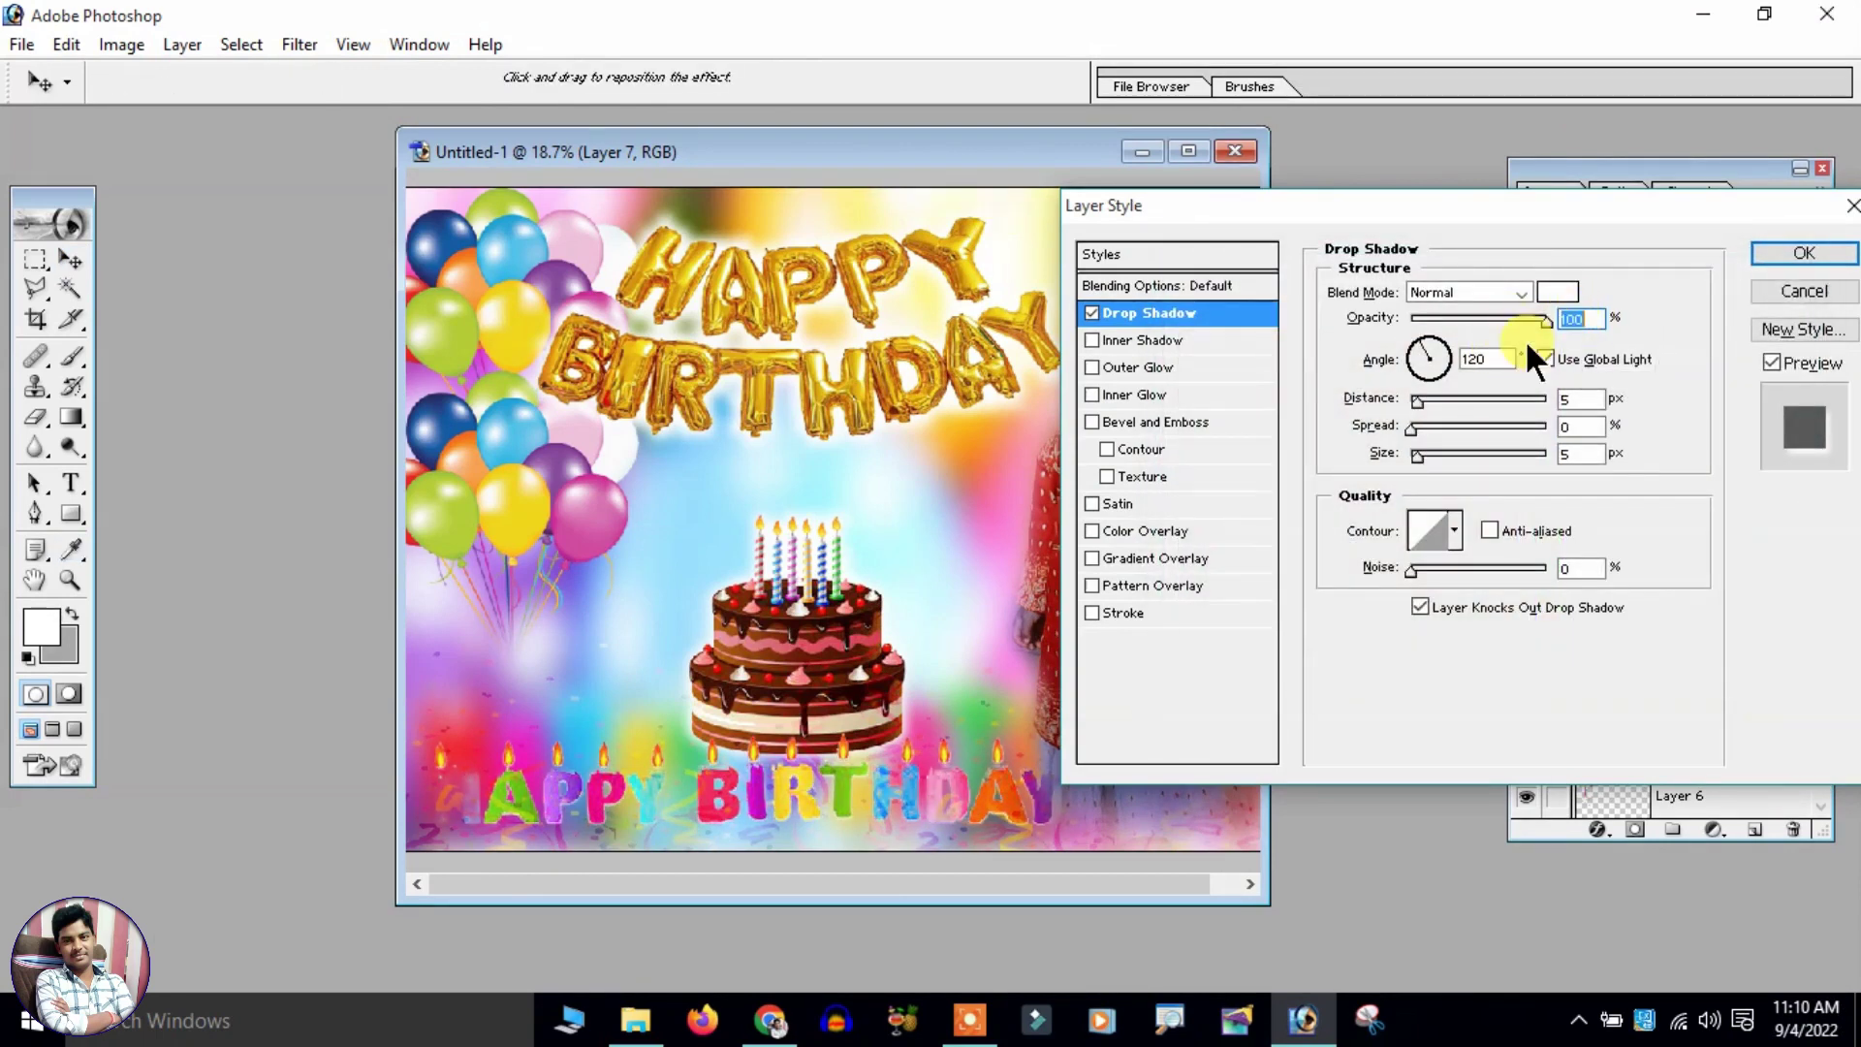
{"action": "mouse_move", "coordinate": [1432, 448]}
{"action": "left_mouse_down"}
{"action": "mouse_move", "coordinate": [1456, 452]}
{"action": "mouse_move", "coordinate": [1441, 399]}
{"action": "mouse_move", "coordinate": [1421, 423]}
{"action": "left_mouse_up"}
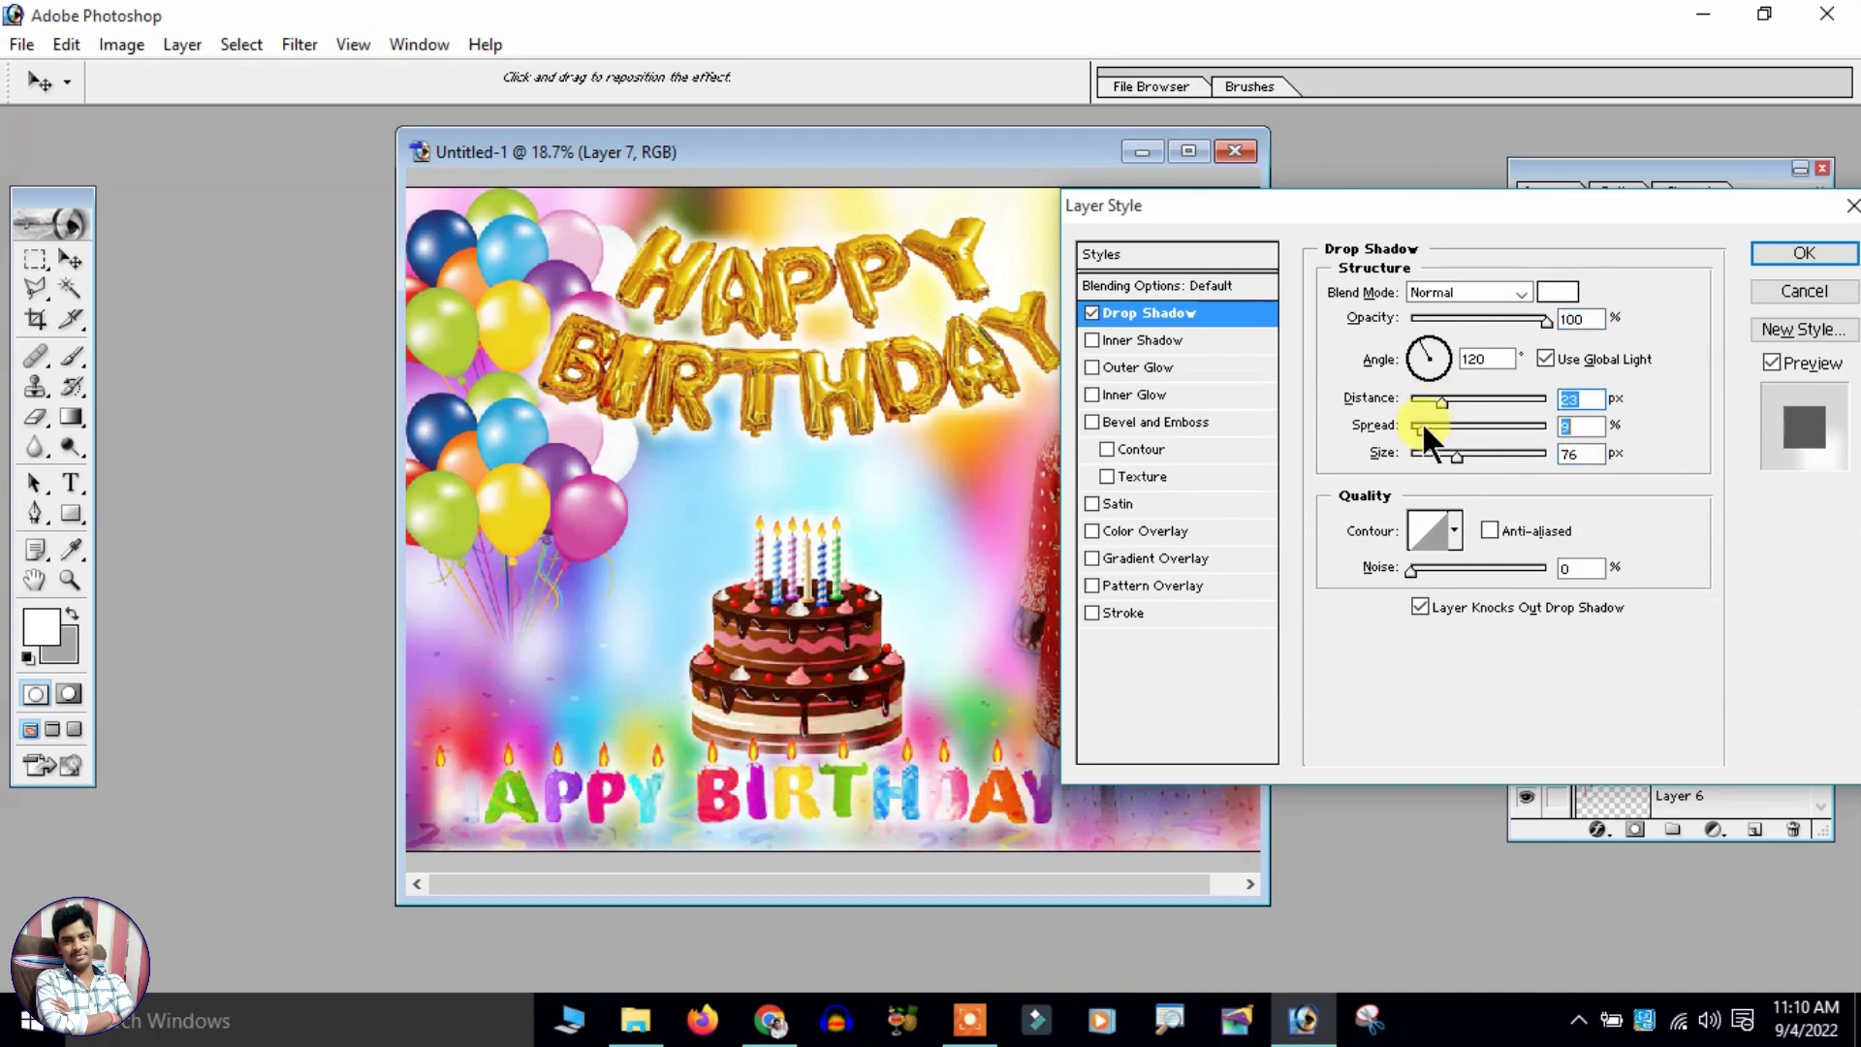
{"action": "left_click", "coordinate": [1789, 256]}
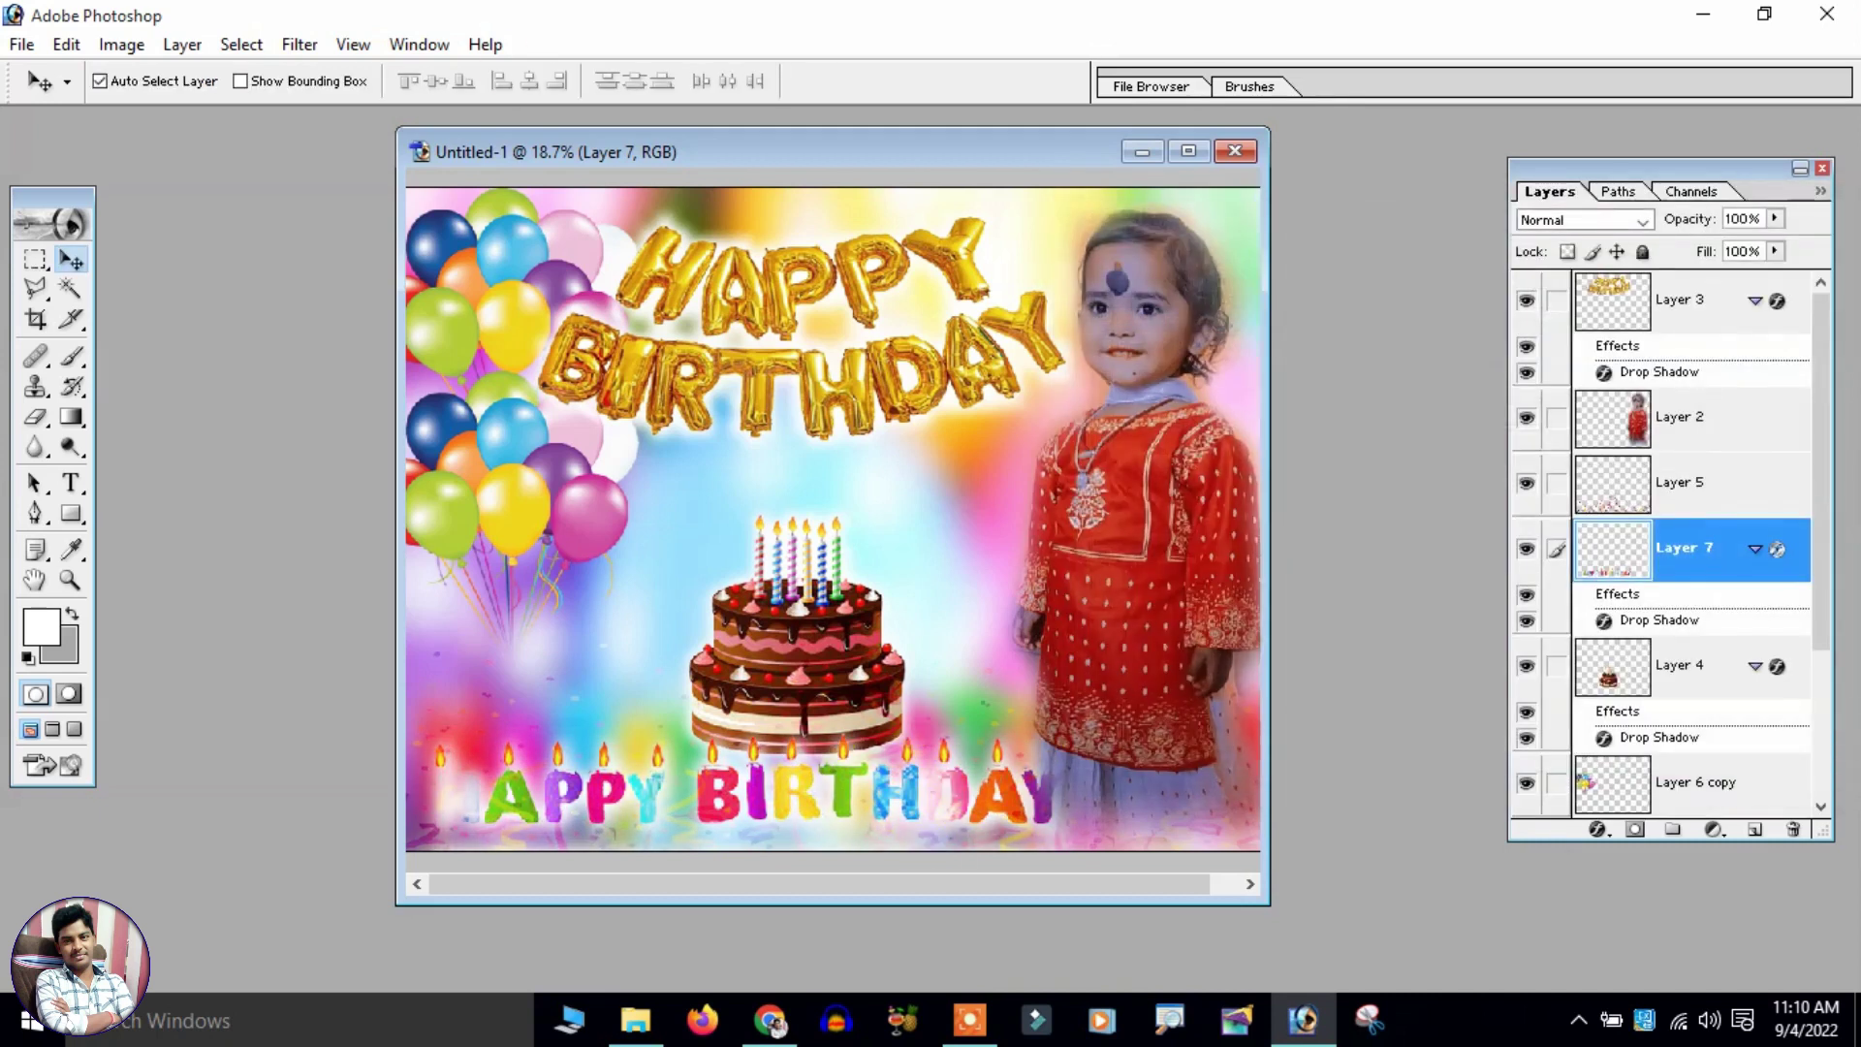
Set the candle letters to Brightness -43, Contrast +48, and nudge them right and down
{"action": "left_click", "coordinate": [134, 51]}
{"action": "left_click", "coordinate": [448, 291]}
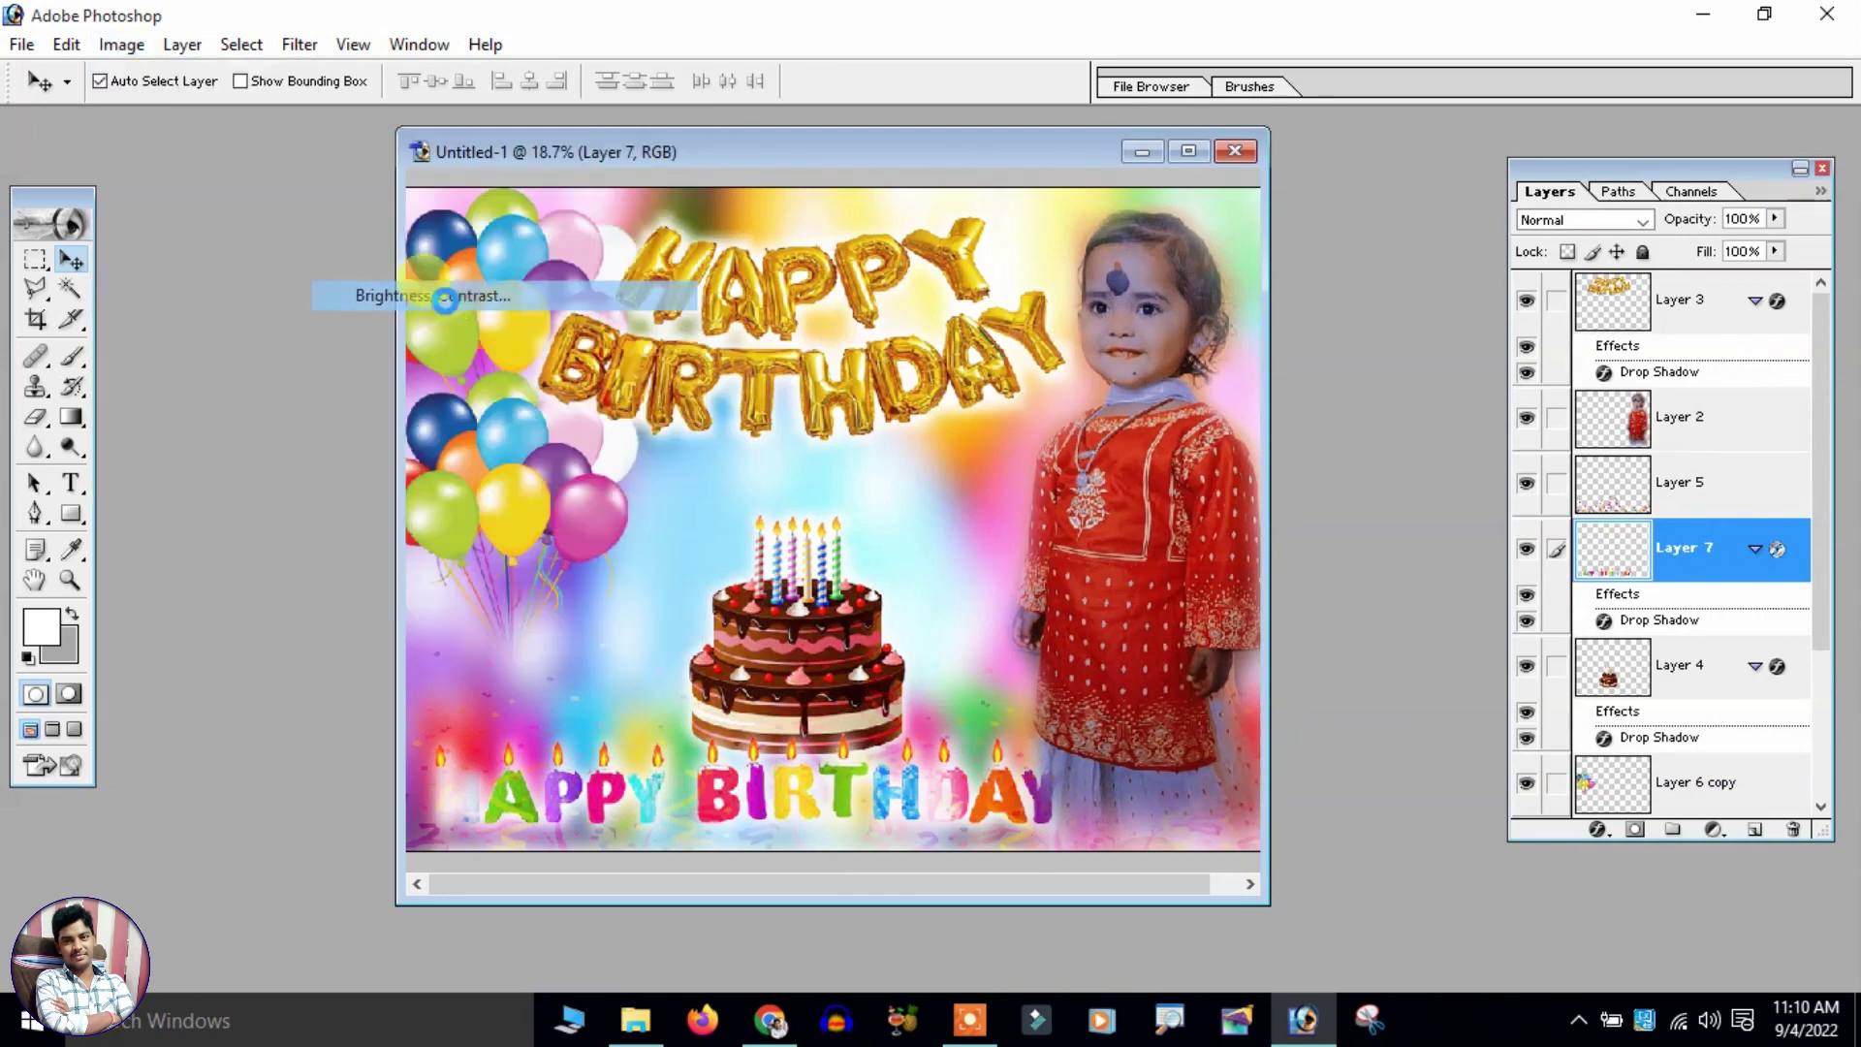
{"action": "left_click_drag", "start_coordinate": [1398, 346], "coordinate": [1462, 345]}
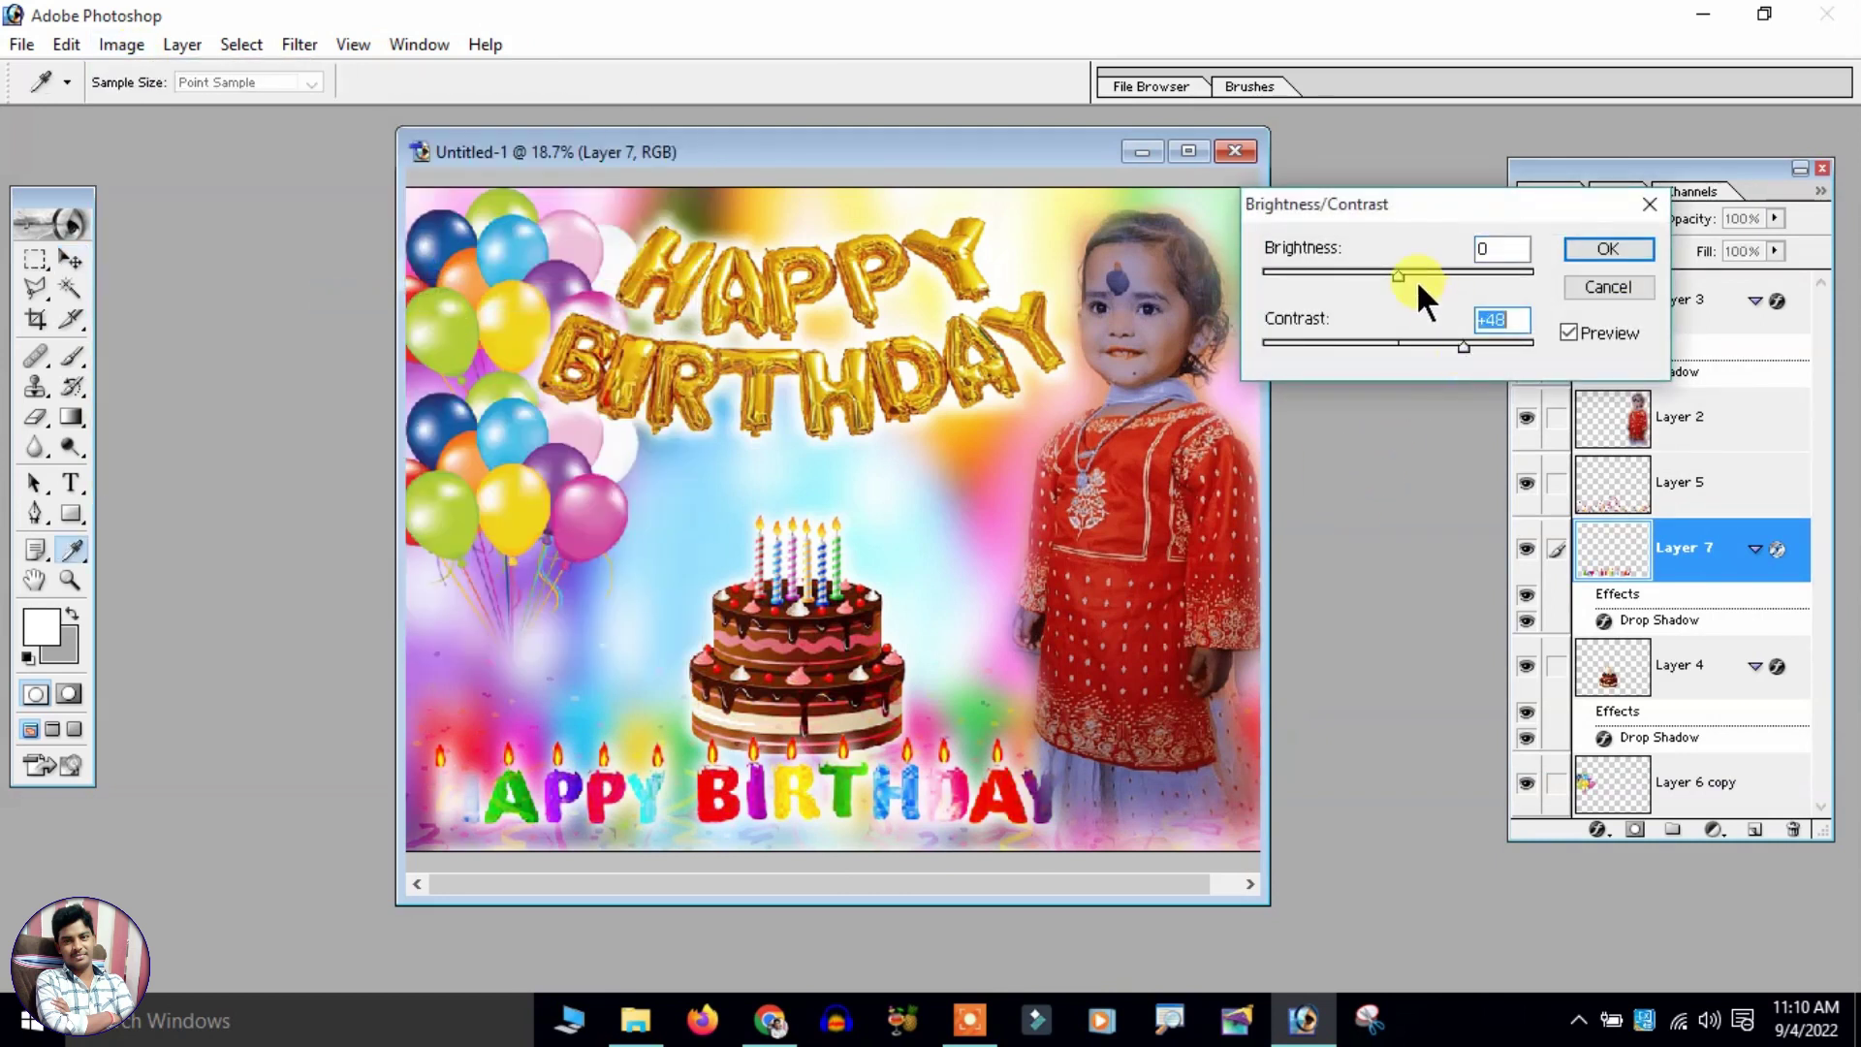
{"action": "left_click_drag", "start_coordinate": [1397, 277], "coordinate": [1344, 278]}
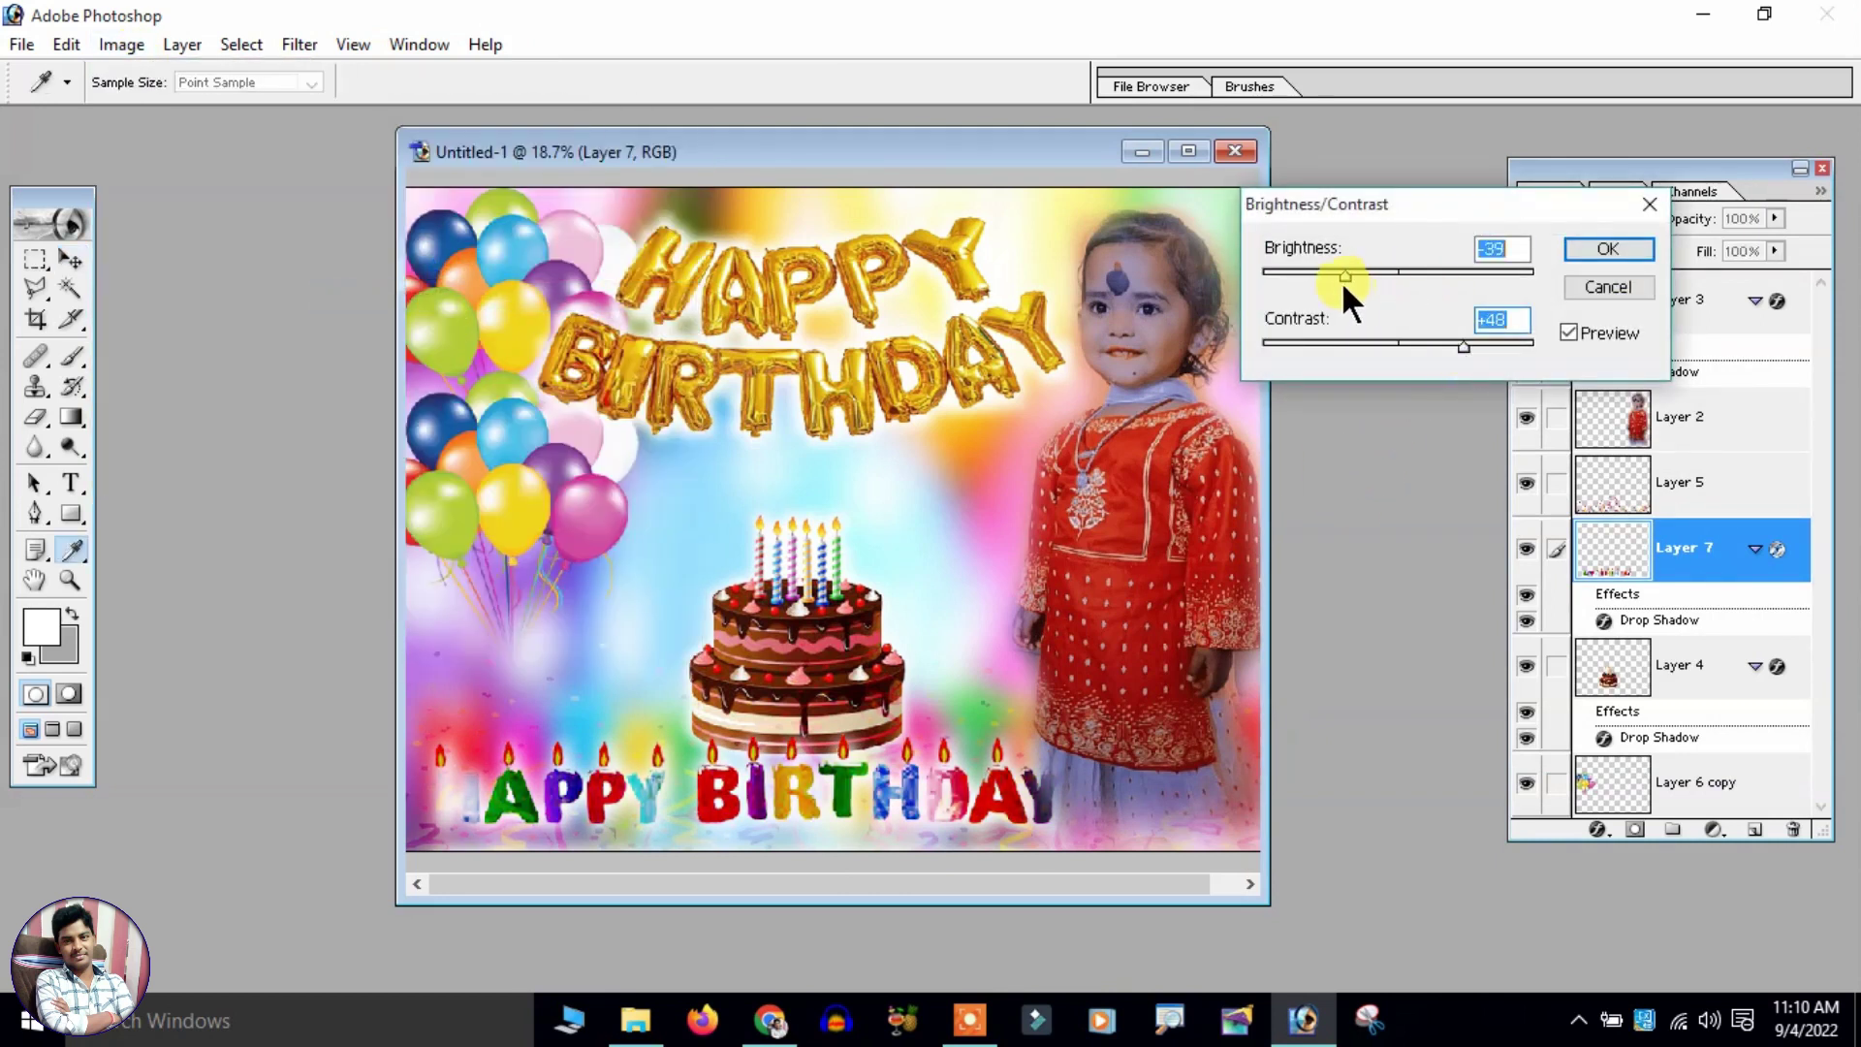
{"action": "left_click", "coordinate": [1624, 254]}
{"action": "key", "text": "v"}
{"action": "left_click_drag", "start_coordinate": [915, 795], "coordinate": [935, 805]}
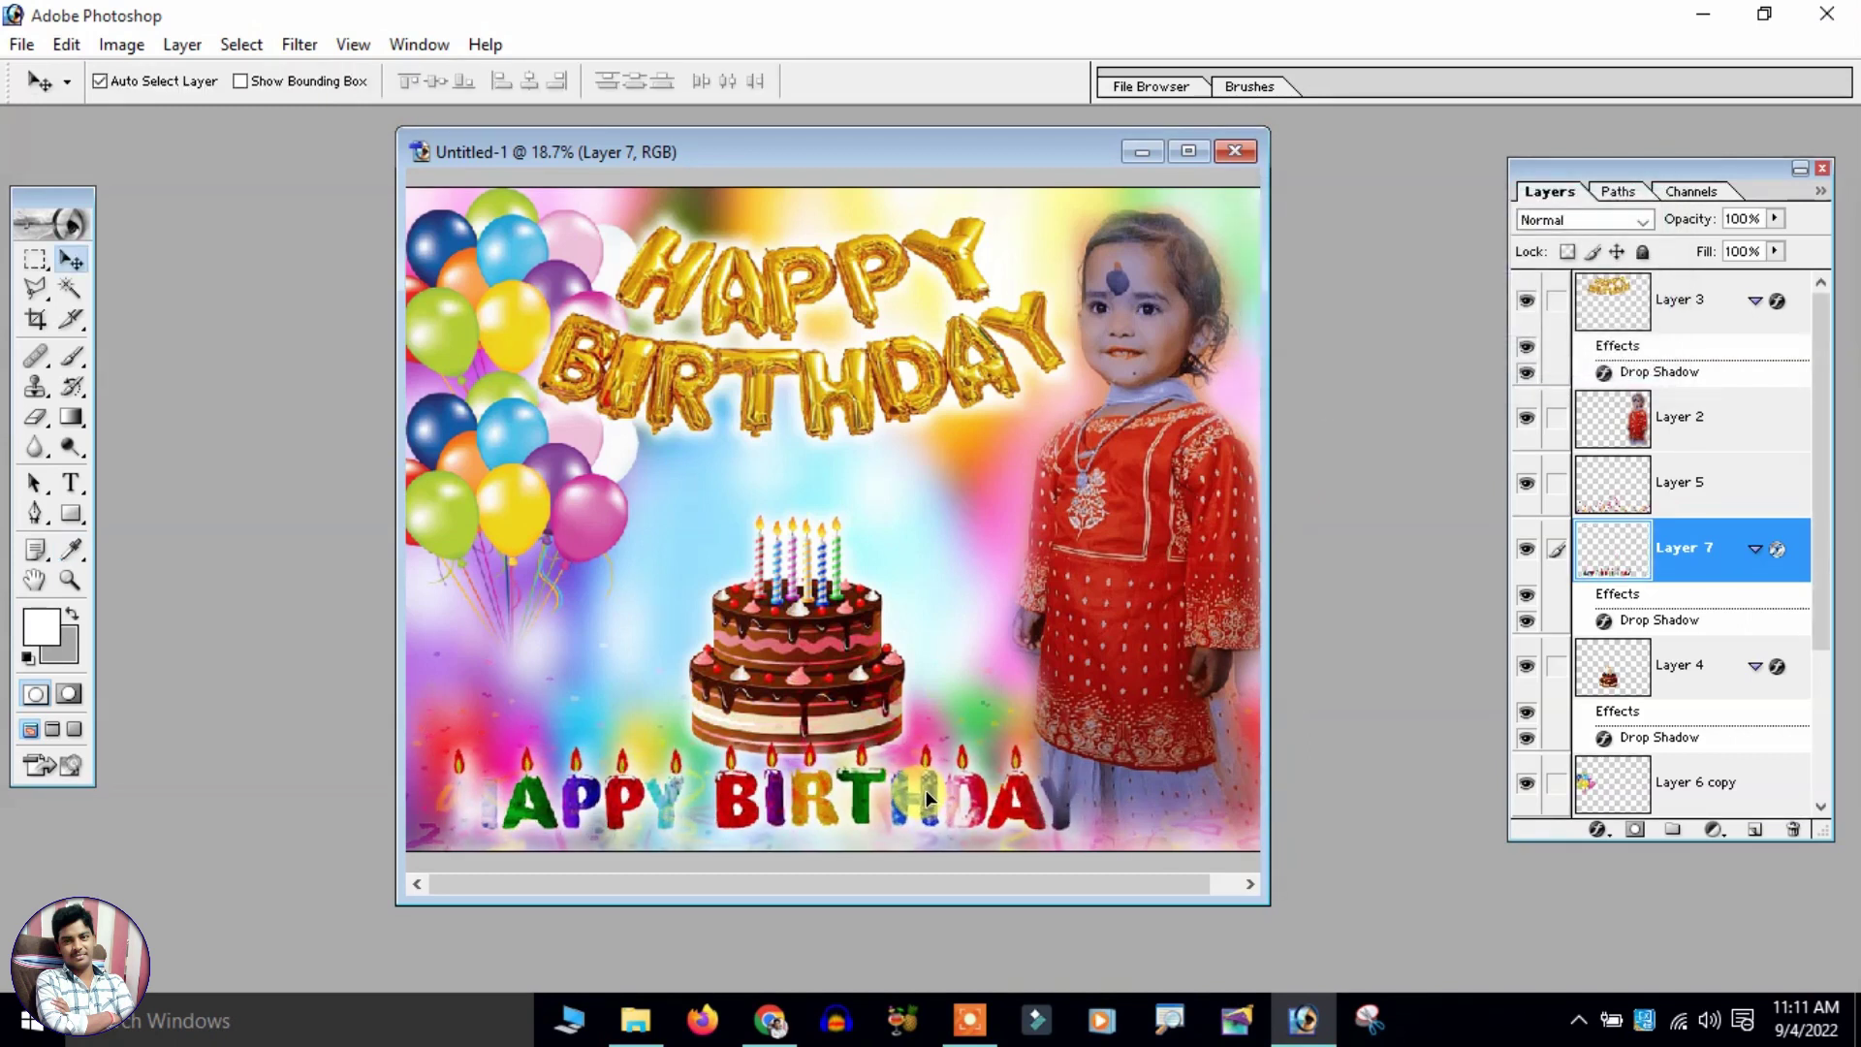
Move the cake slightly up and left, and set the foreground colour to black
{"action": "key", "text": "ctrl+minus"}
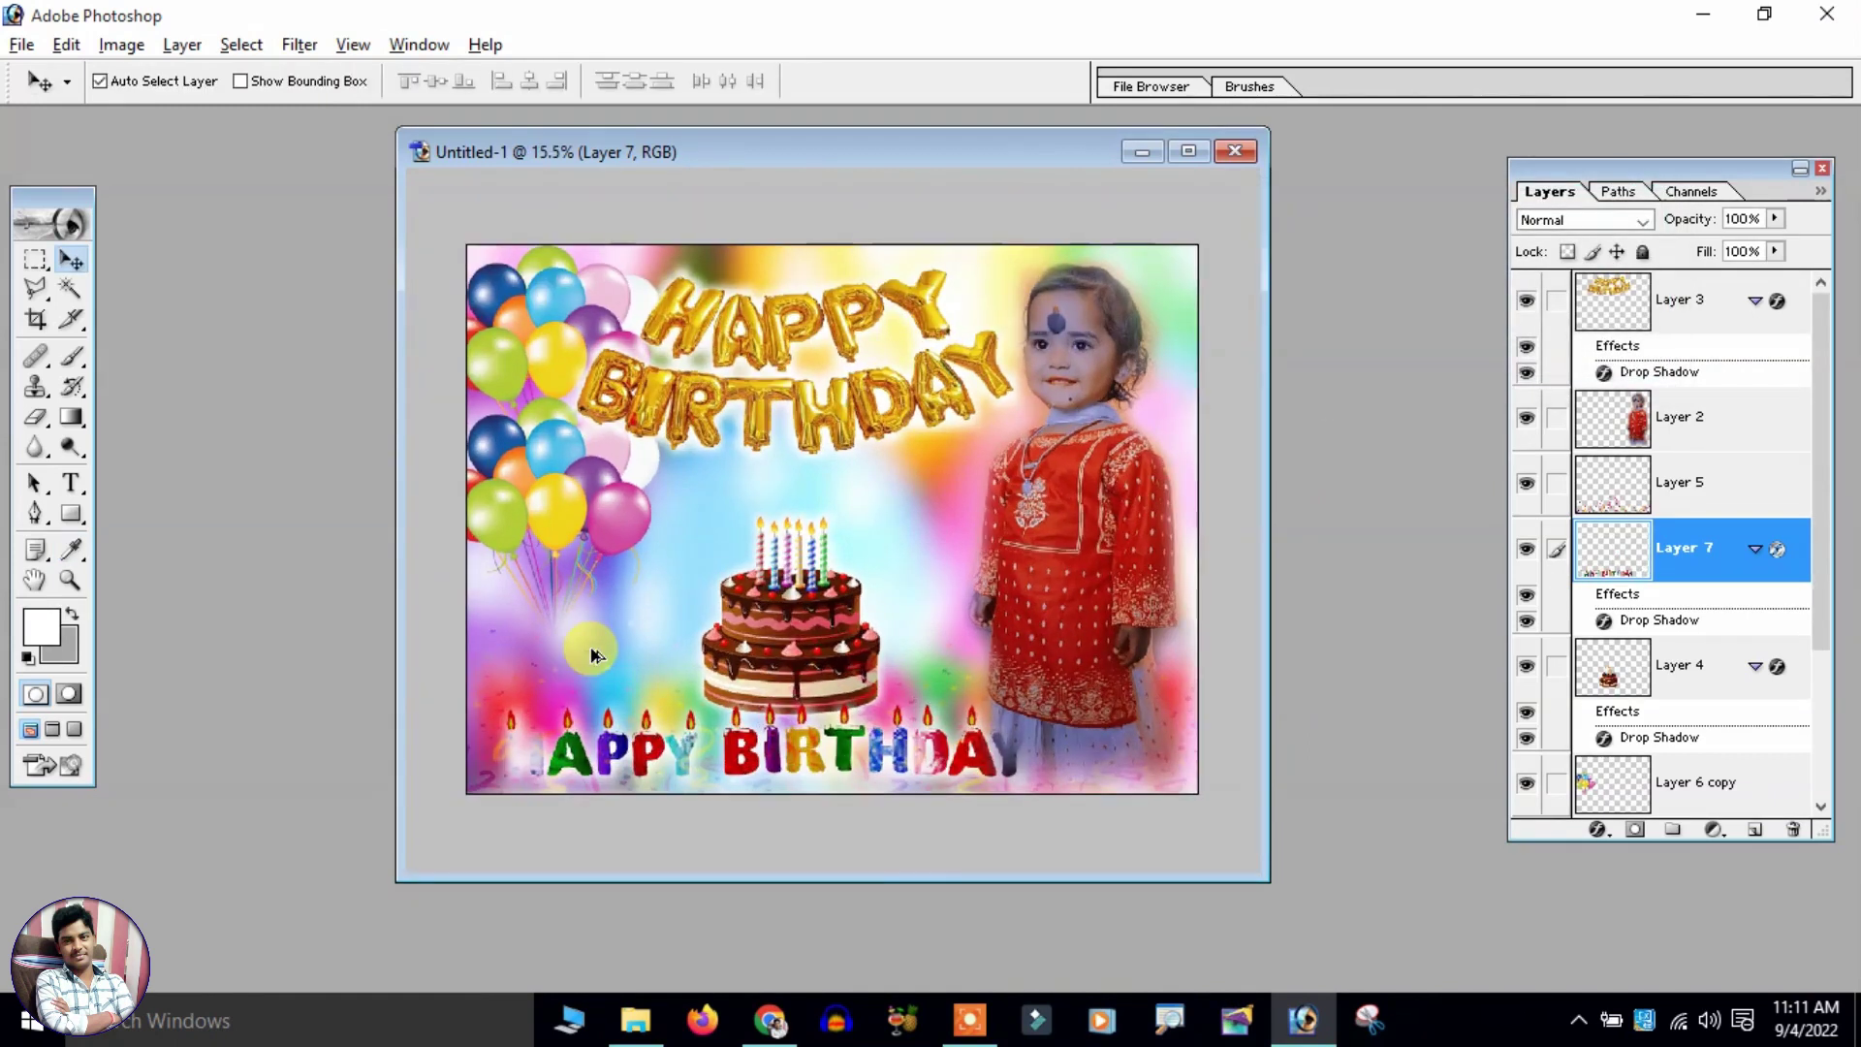
{"action": "key", "text": "ctrl+plus"}
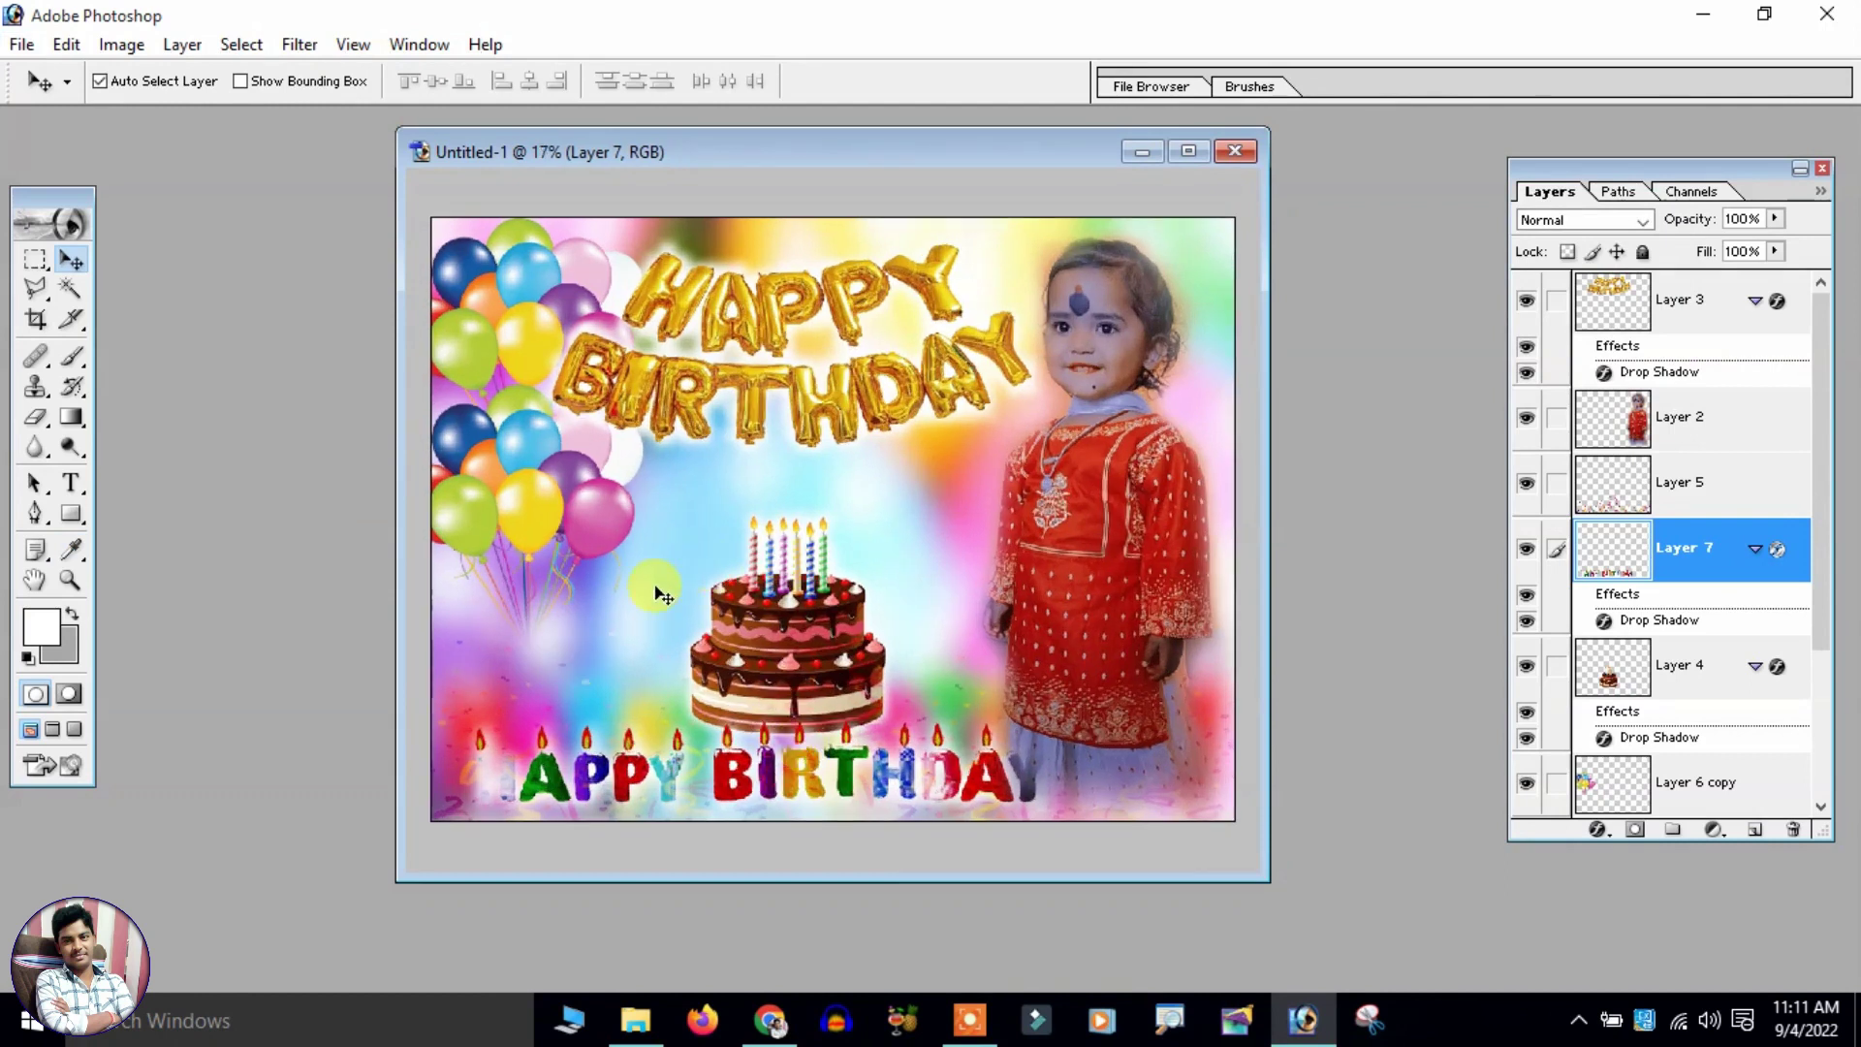
{"action": "left_click_drag", "start_coordinate": [765, 641], "coordinate": [752, 614]}
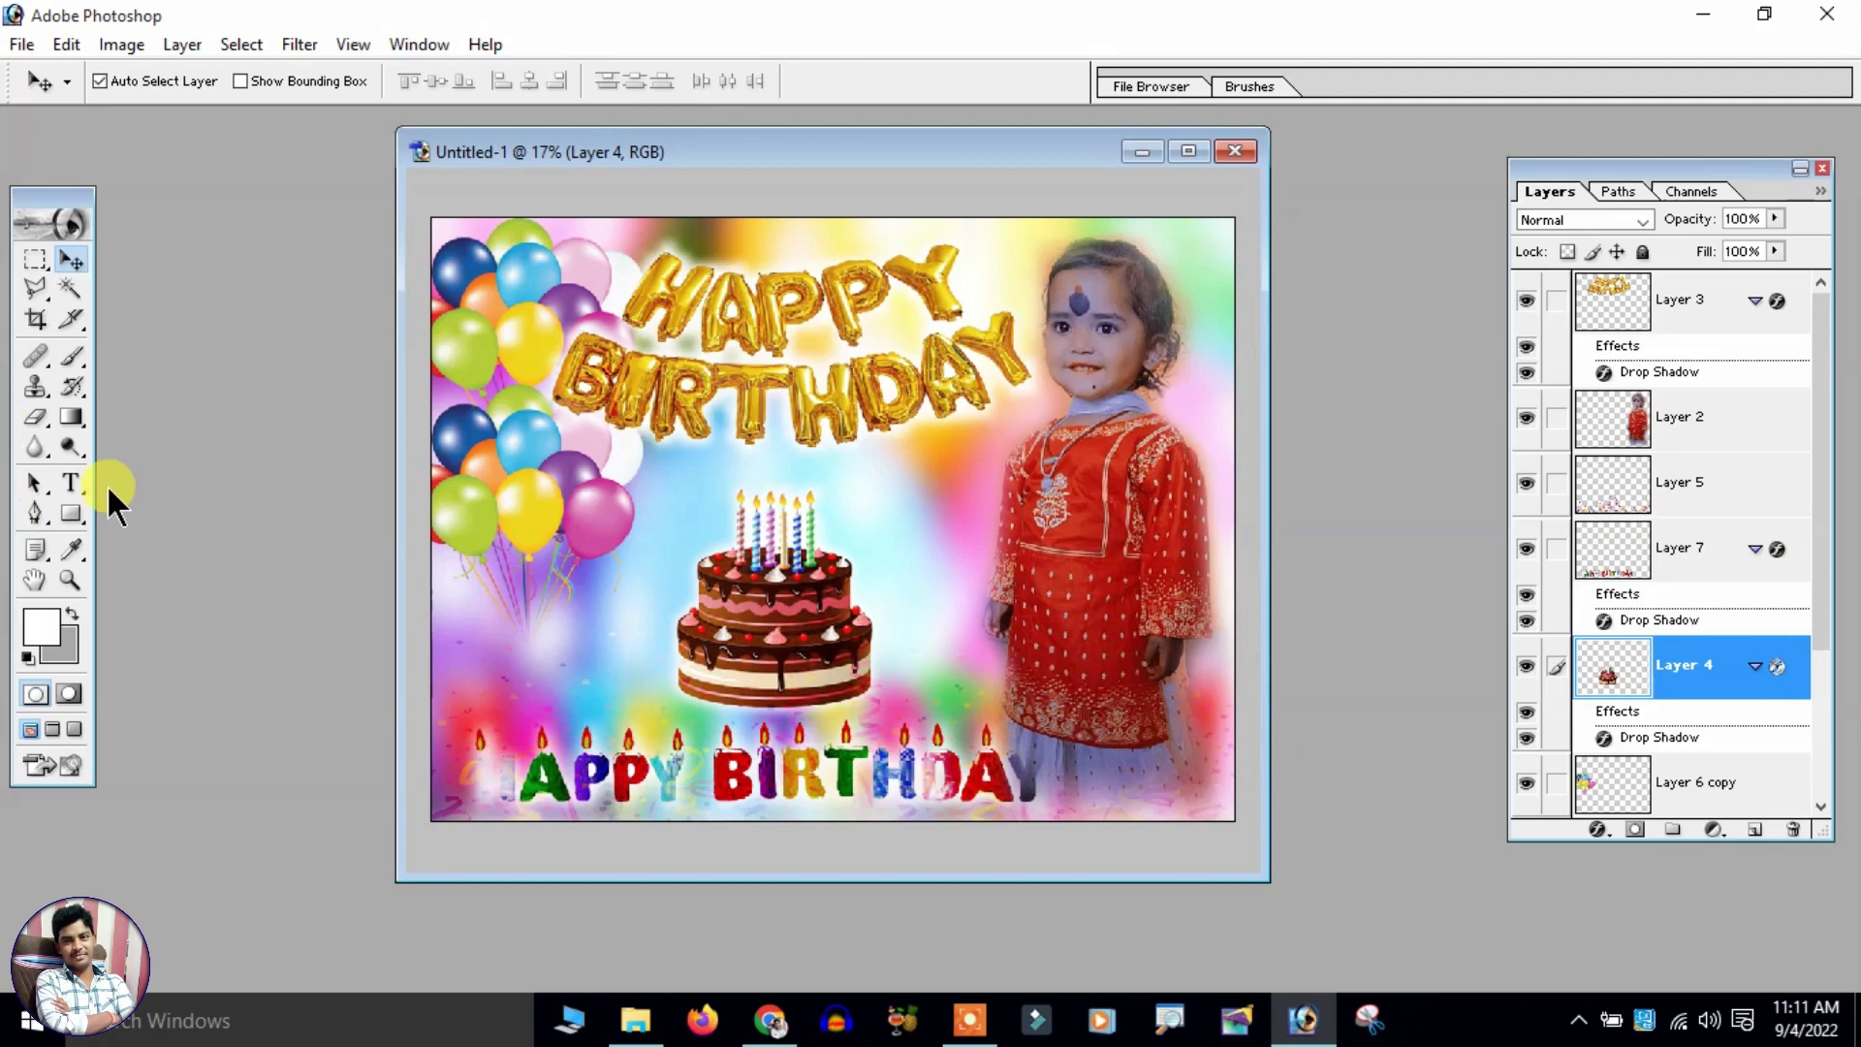
{"action": "left_click", "coordinate": [78, 482]}
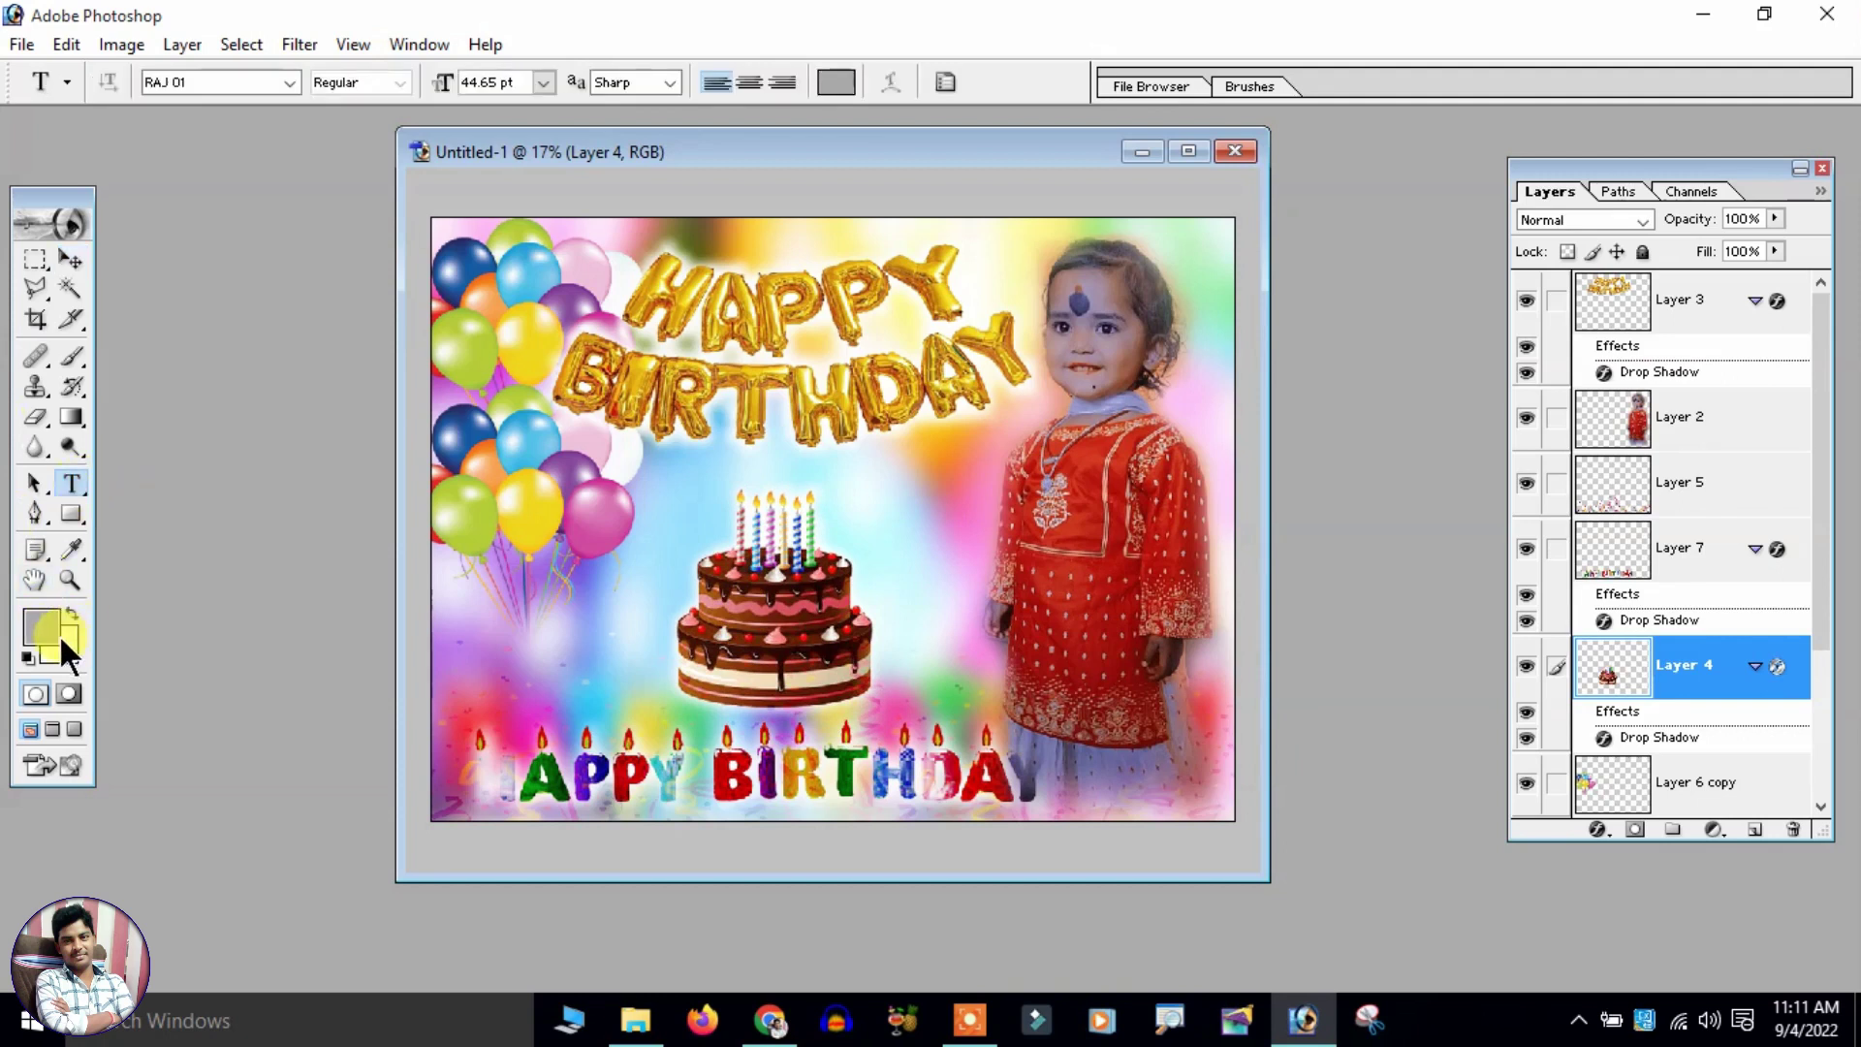
{"action": "left_click", "coordinate": [61, 634]}
{"action": "left_click_drag", "start_coordinate": [1358, 519], "coordinate": [1197, 670]}
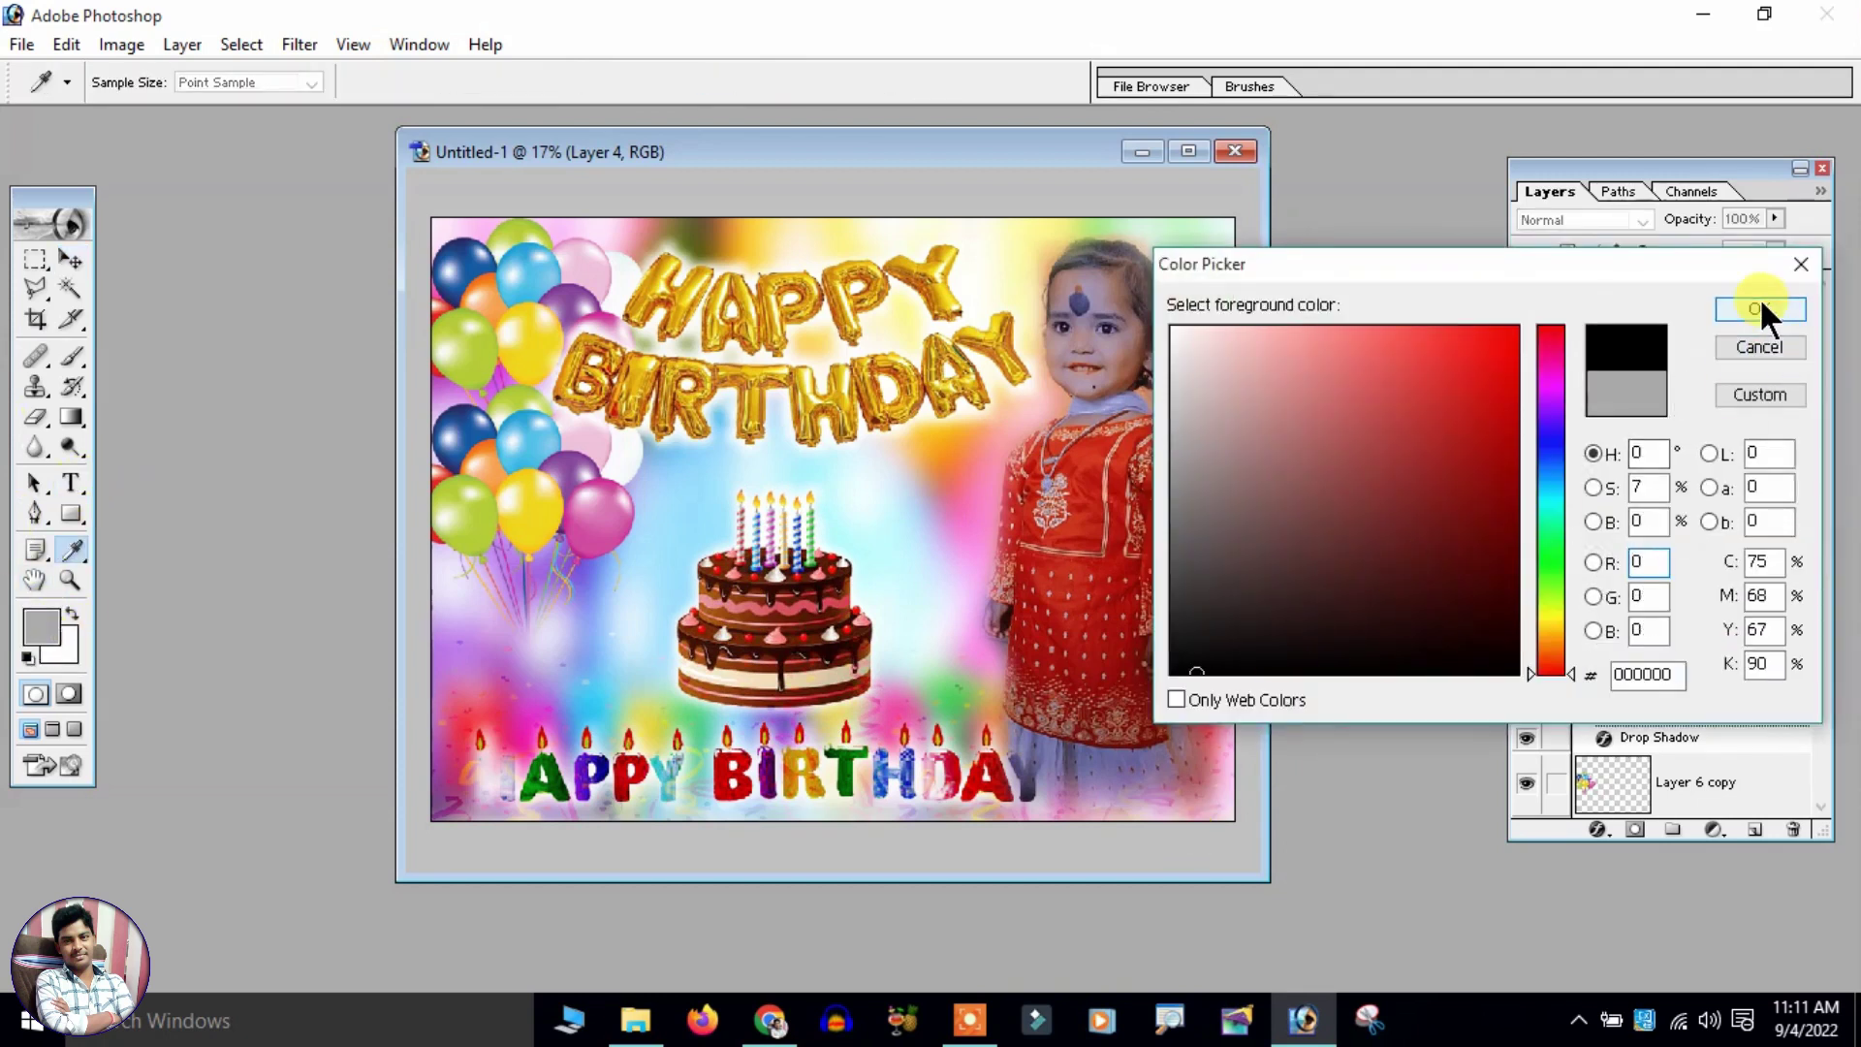
{"action": "left_click", "coordinate": [1759, 308]}
Type the child's name in Hindi right of the cake, in large text with wider line spacing
{"action": "left_click", "coordinate": [938, 496]}
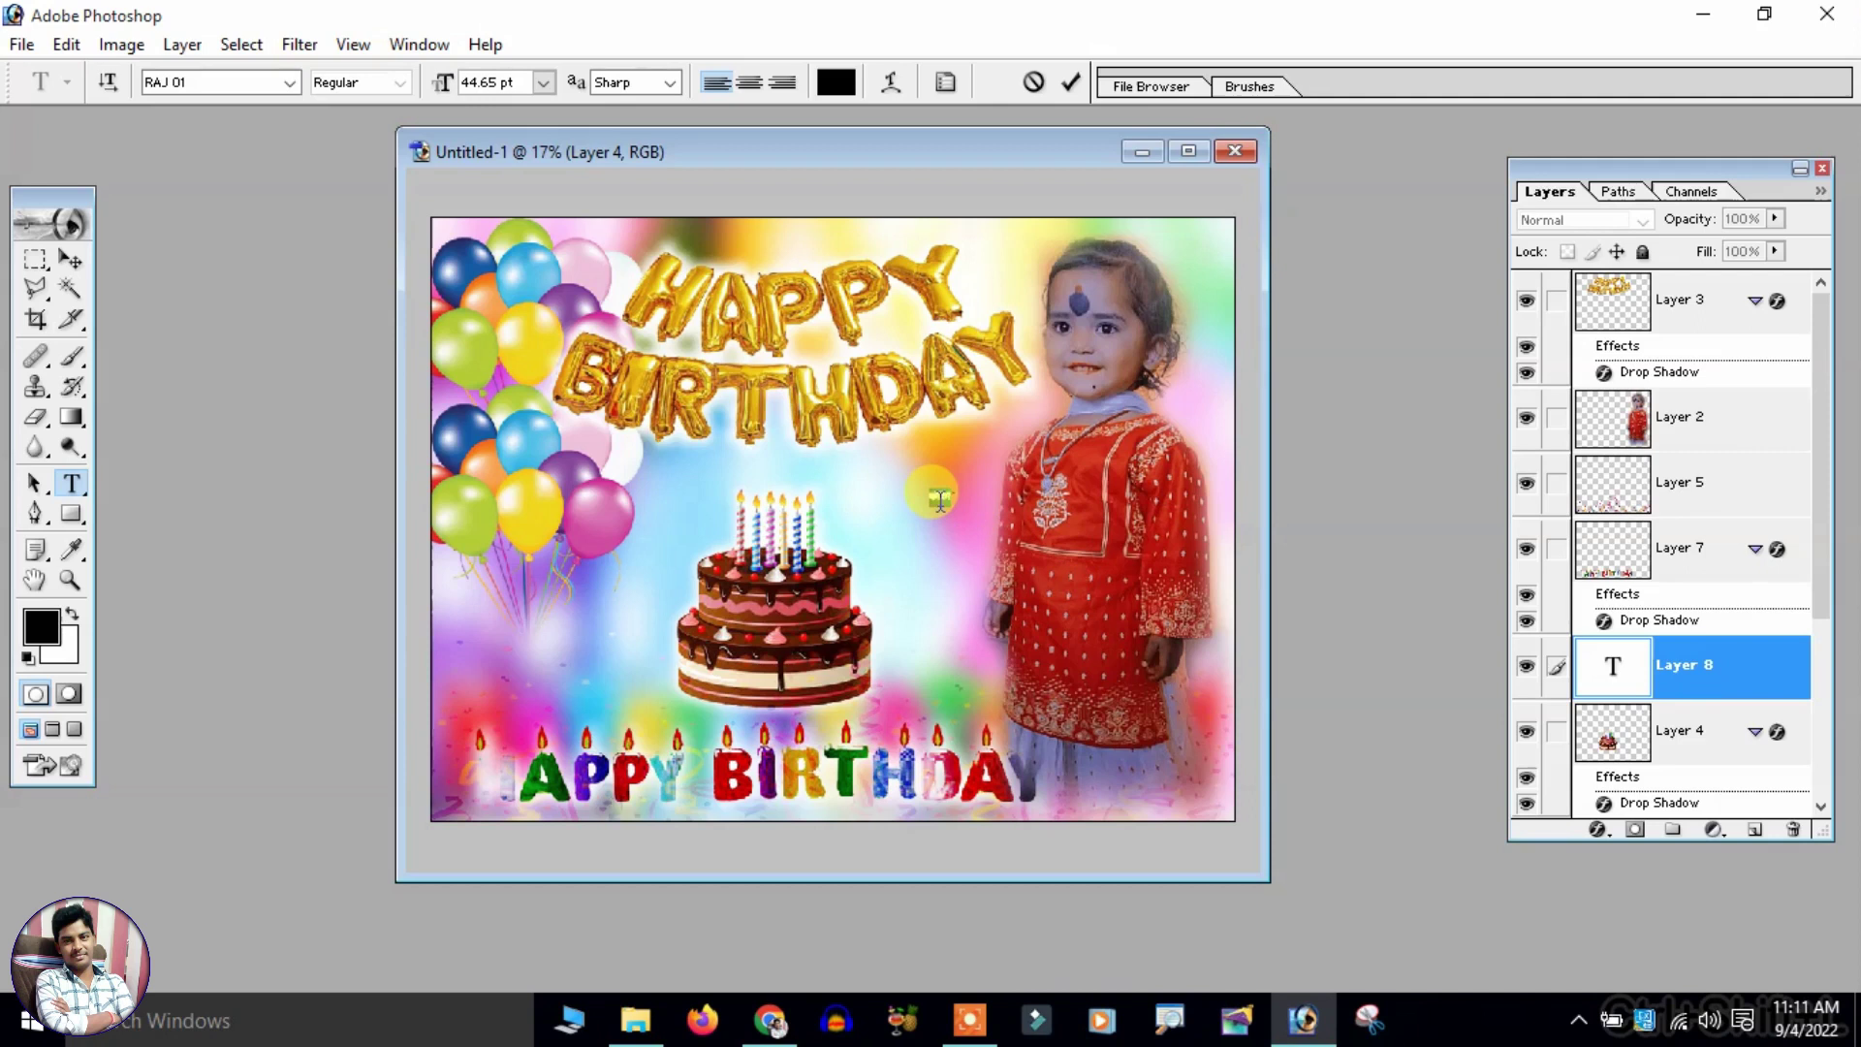
{"action": "key", "text": "ctrl+shift+period"}
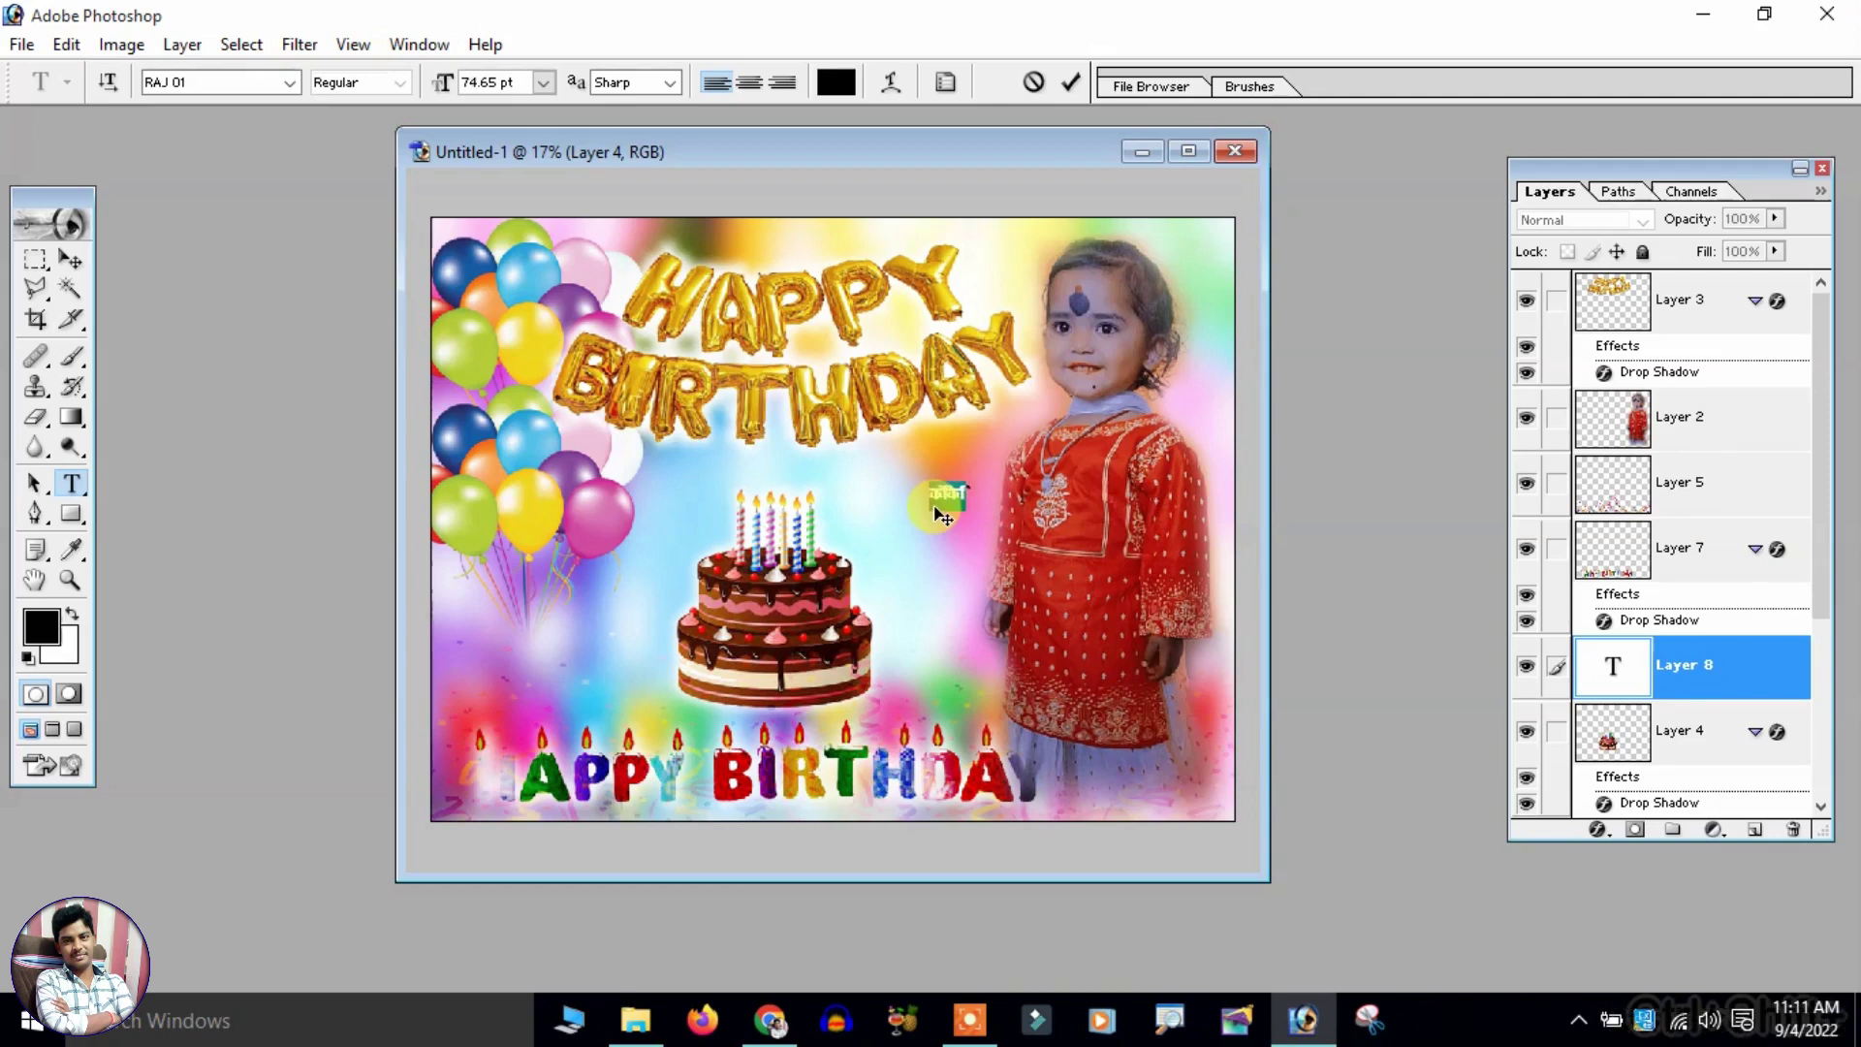
{"action": "key", "text": "ctrl+shift+period"}
{"action": "key", "text": "ctrl+shift+period"}
{"action": "key", "text": "ctrl+shift+period"}
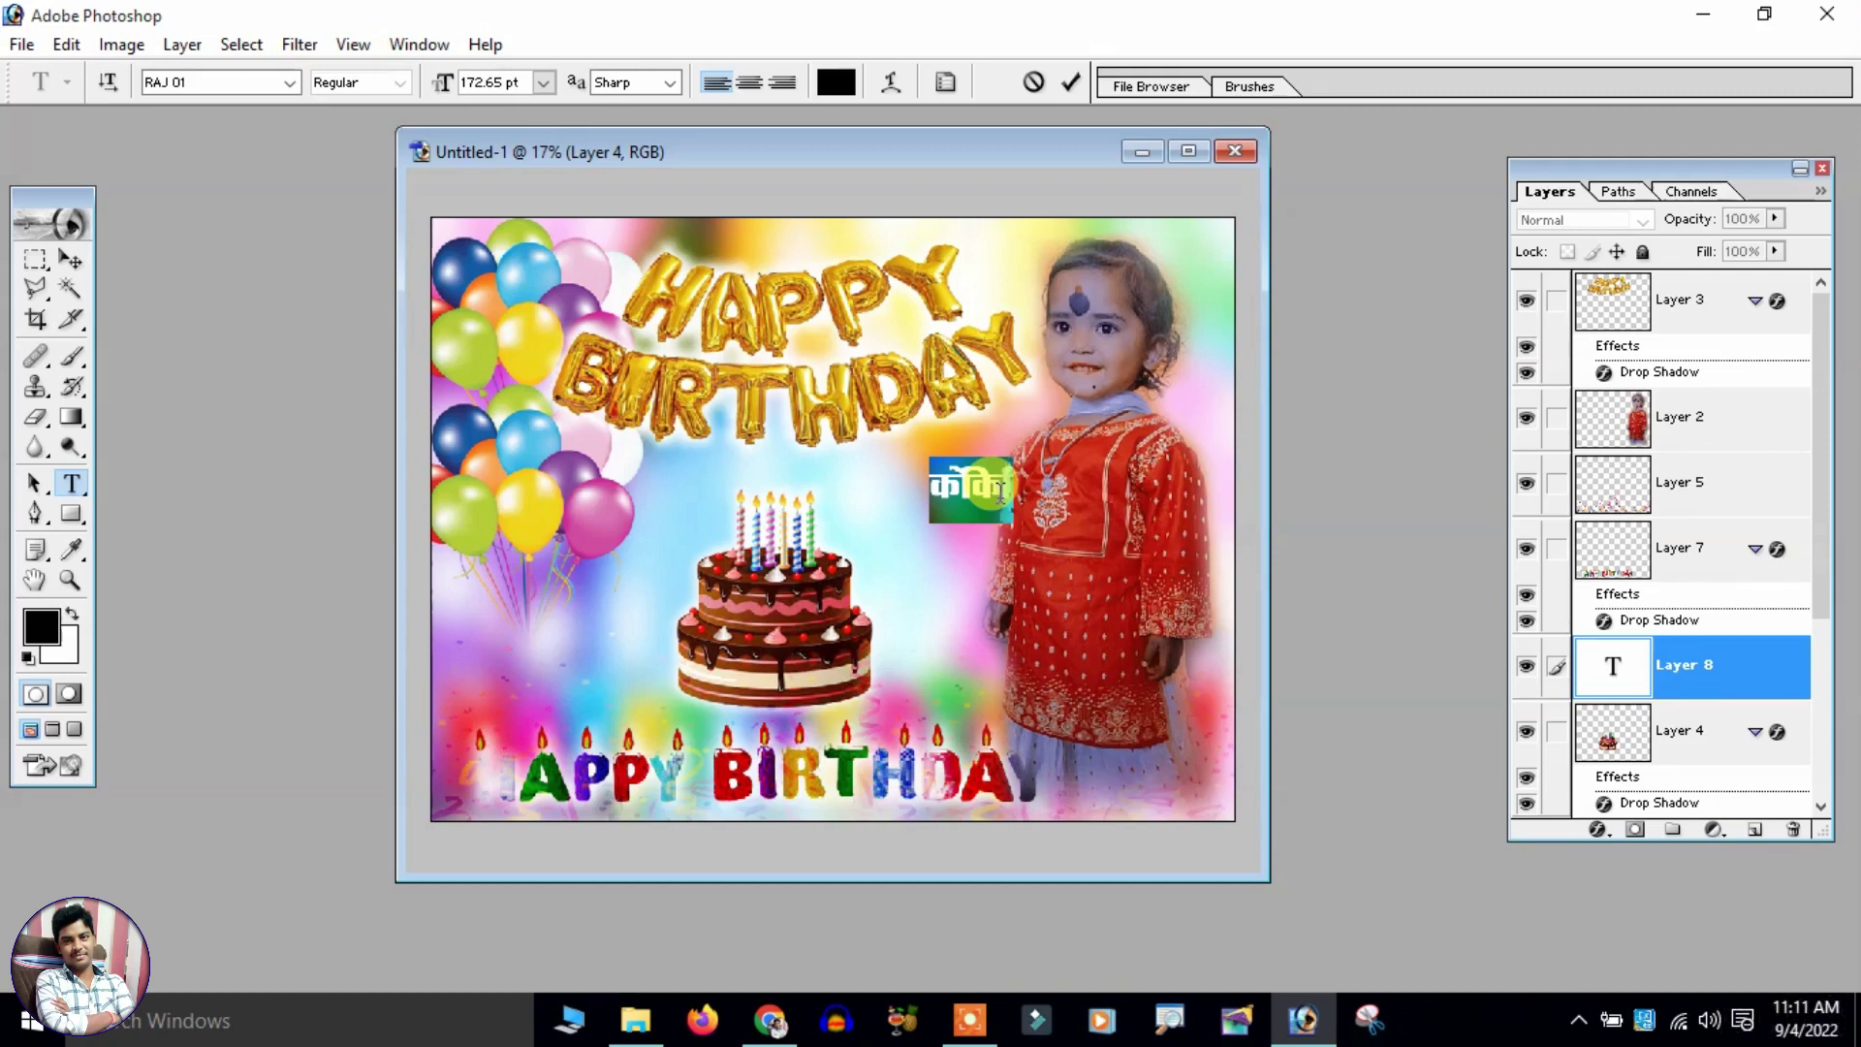
{"action": "type", "text": "fl"}
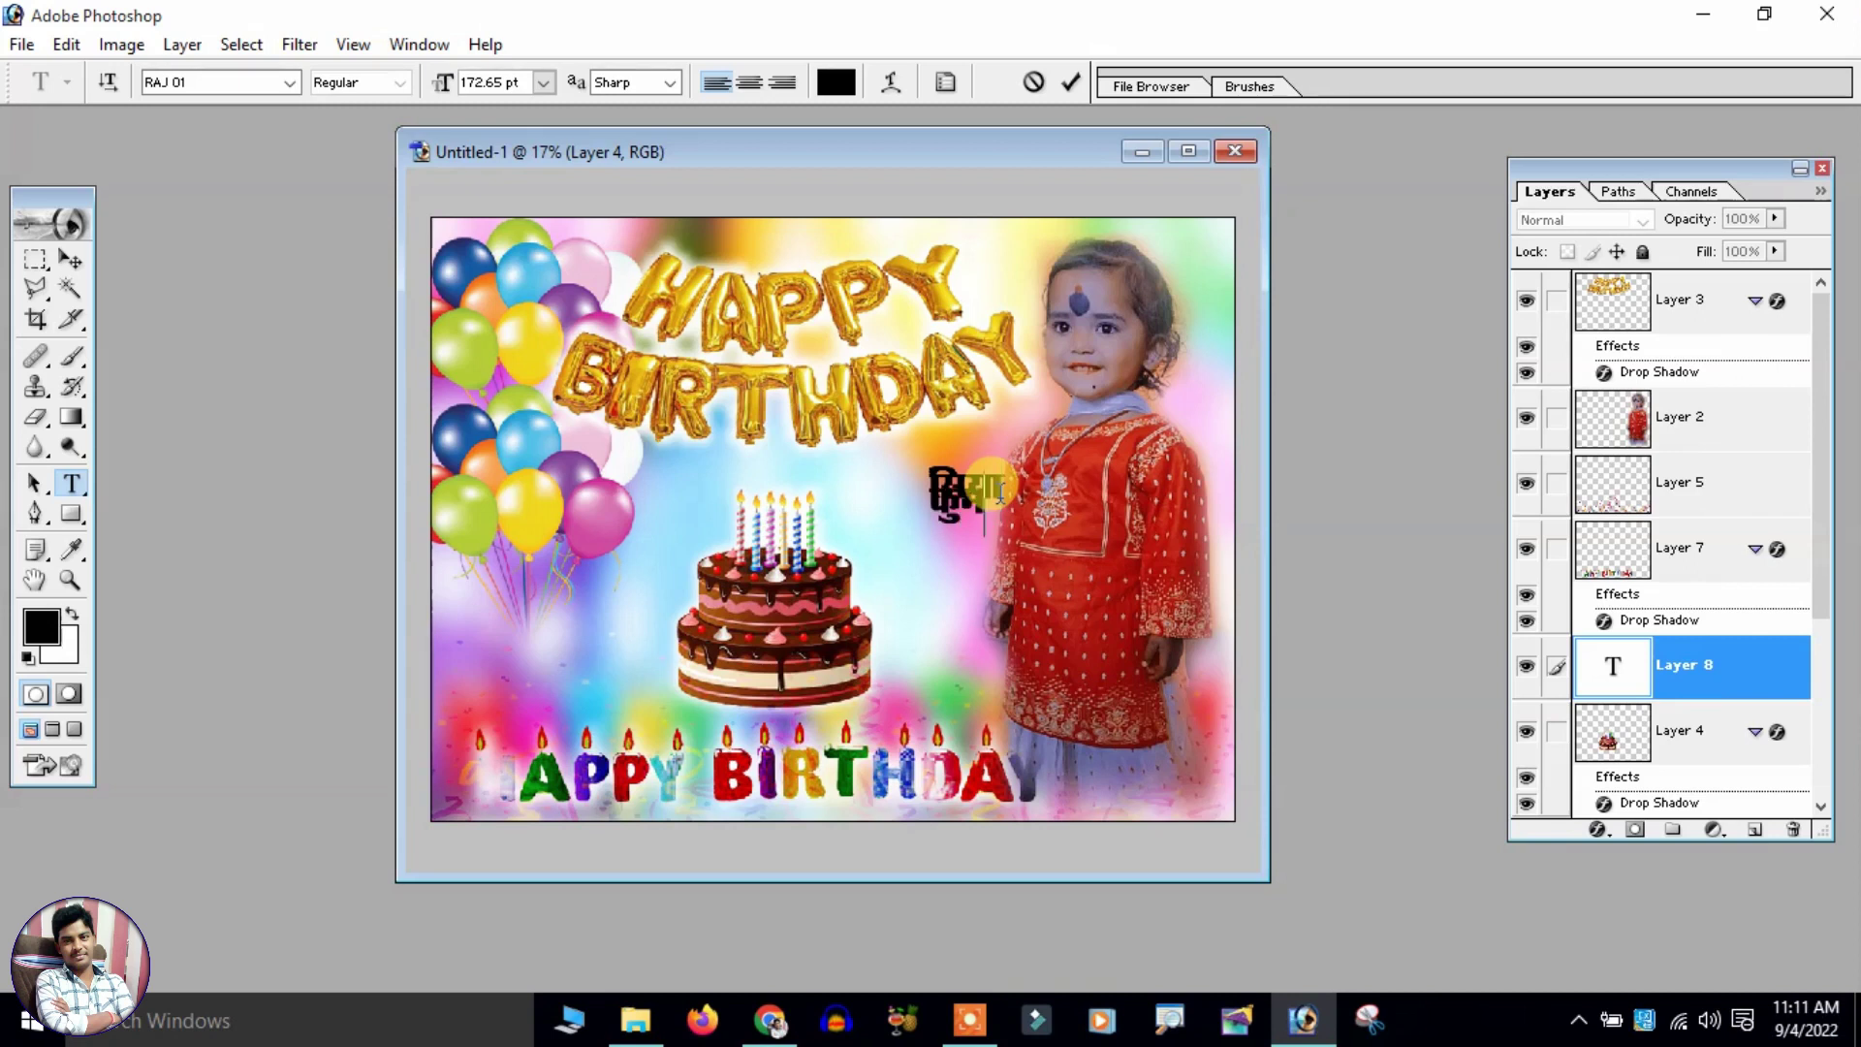
{"action": "double_click", "coordinate": [1000, 492]}
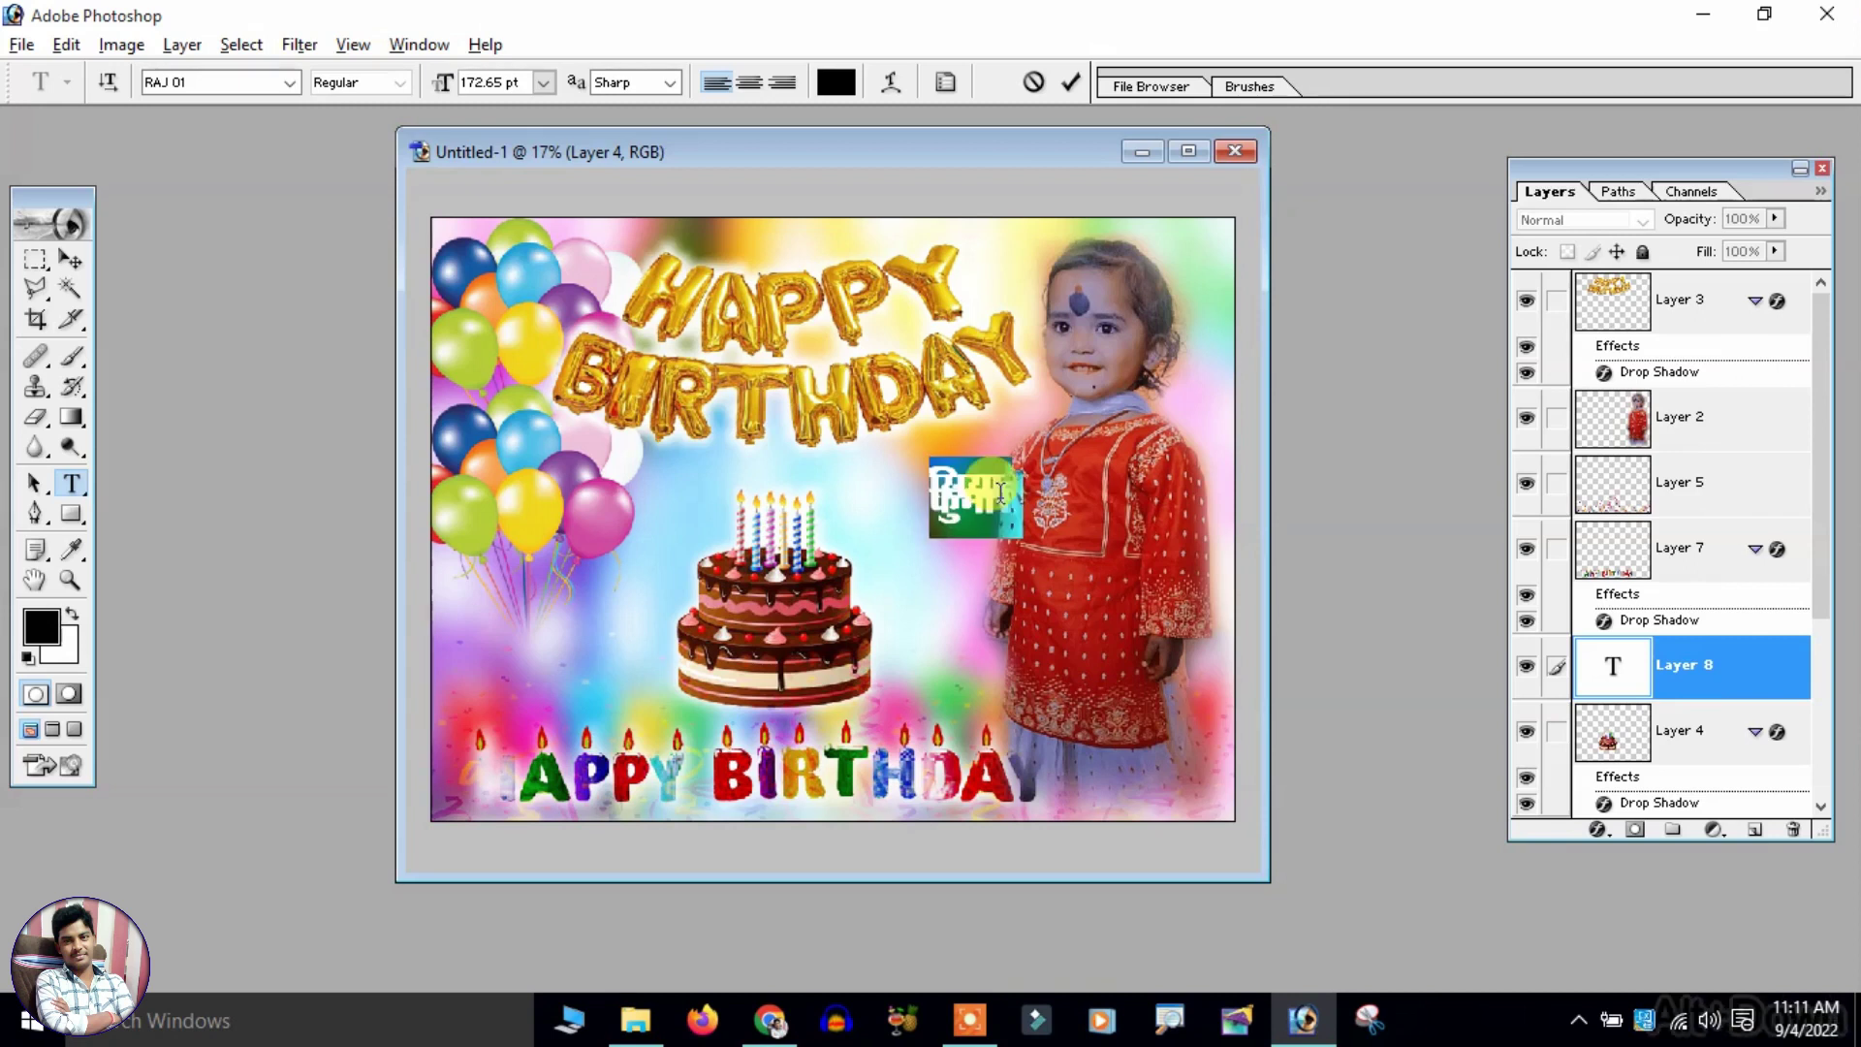
{"action": "key", "text": "alt+Down"}
{"action": "key", "text": "alt+Down"}
{"action": "key", "text": "alt+Down"}
{"action": "key", "text": "alt+Down"}
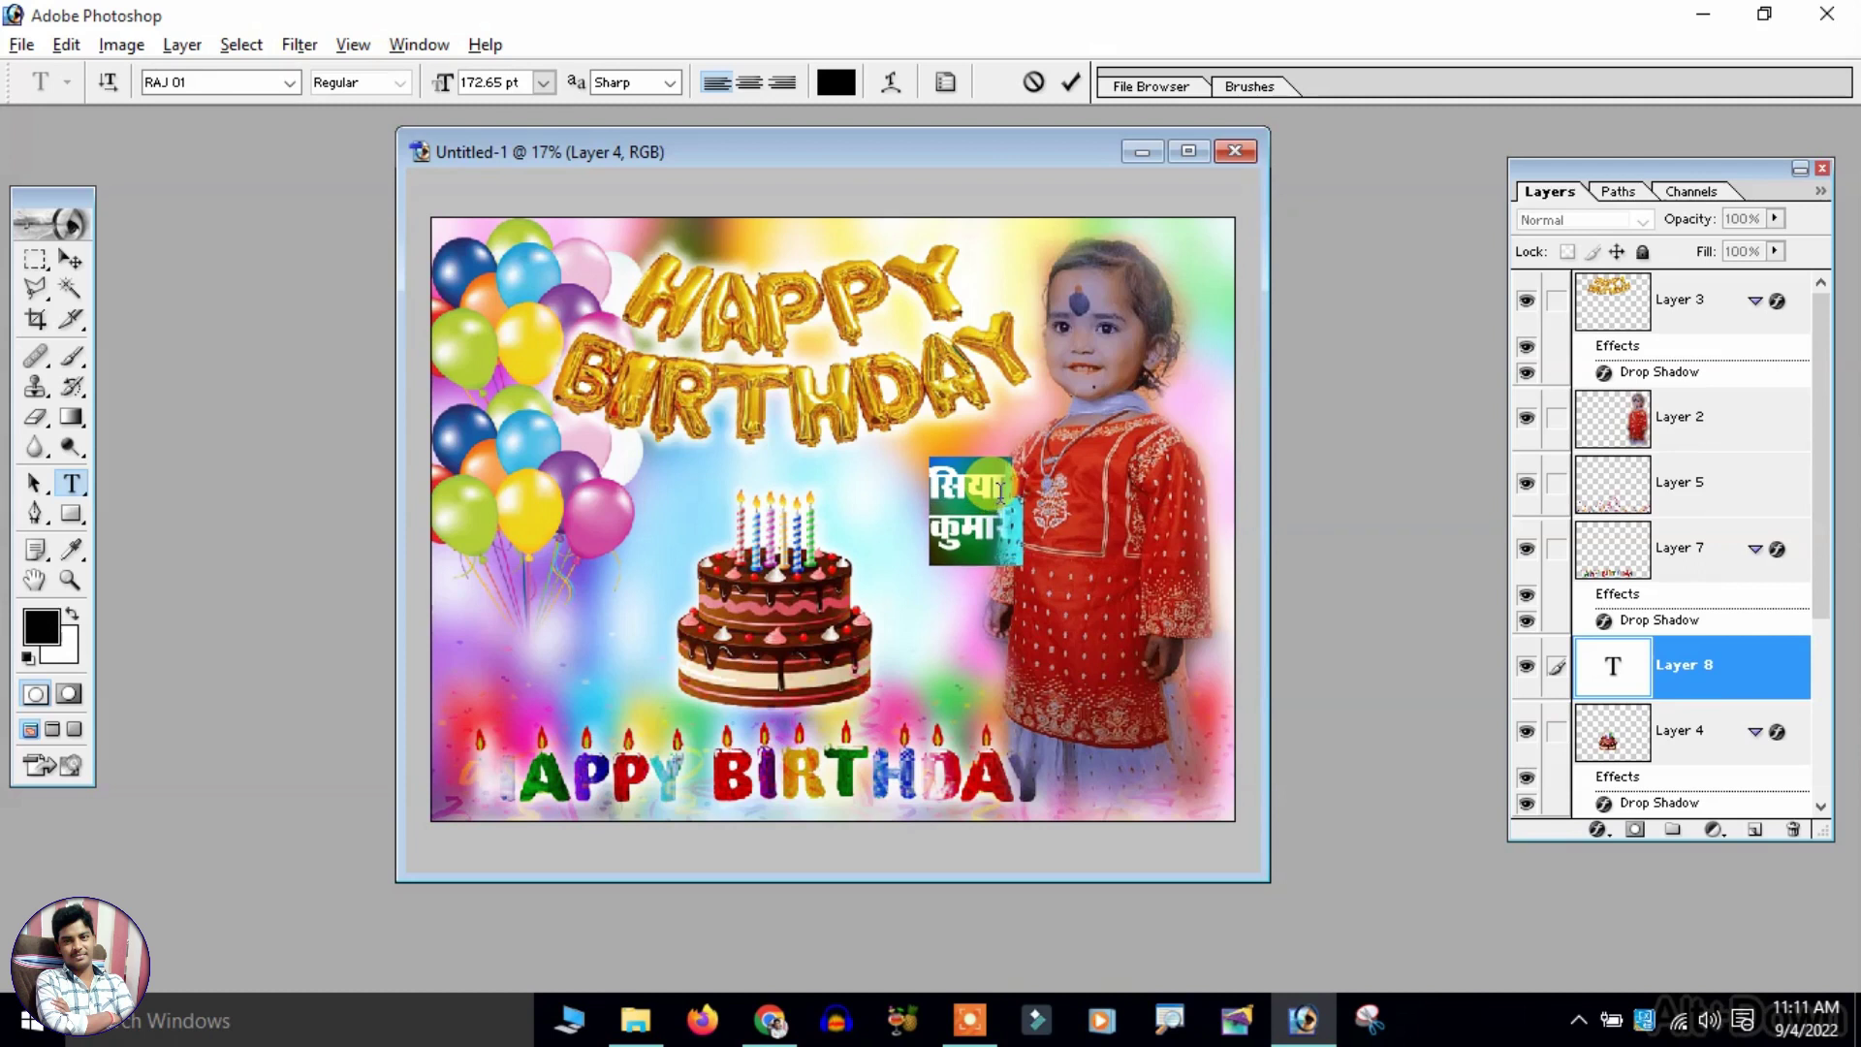
{"action": "left_click", "coordinate": [70, 259]}
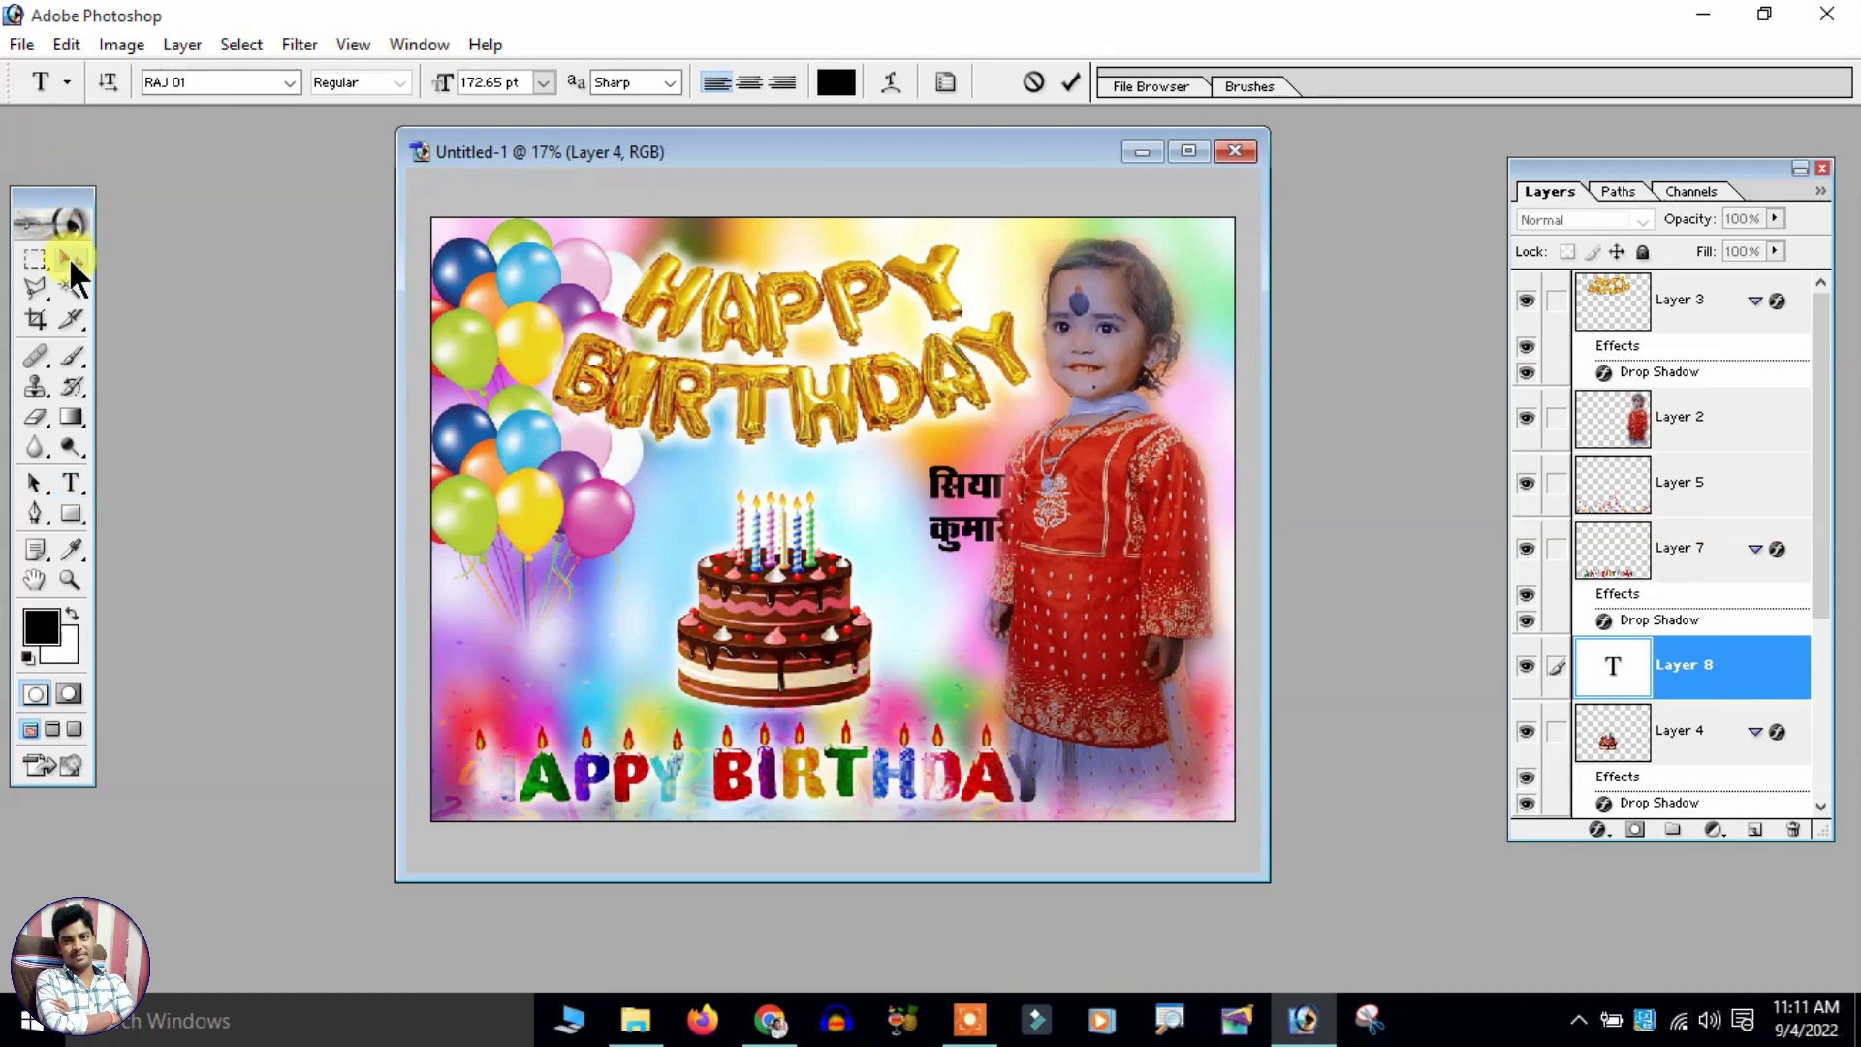
Bring the name text layer to the top, move it right and down, and centre-align both lines
{"action": "mouse_move", "coordinate": [964, 499]}
{"action": "left_mouse_down"}
{"action": "mouse_move", "coordinate": [931, 538]}
{"action": "mouse_move", "coordinate": [1073, 443]}
{"action": "left_mouse_up"}
{"action": "key", "text": "ctrl+t"}
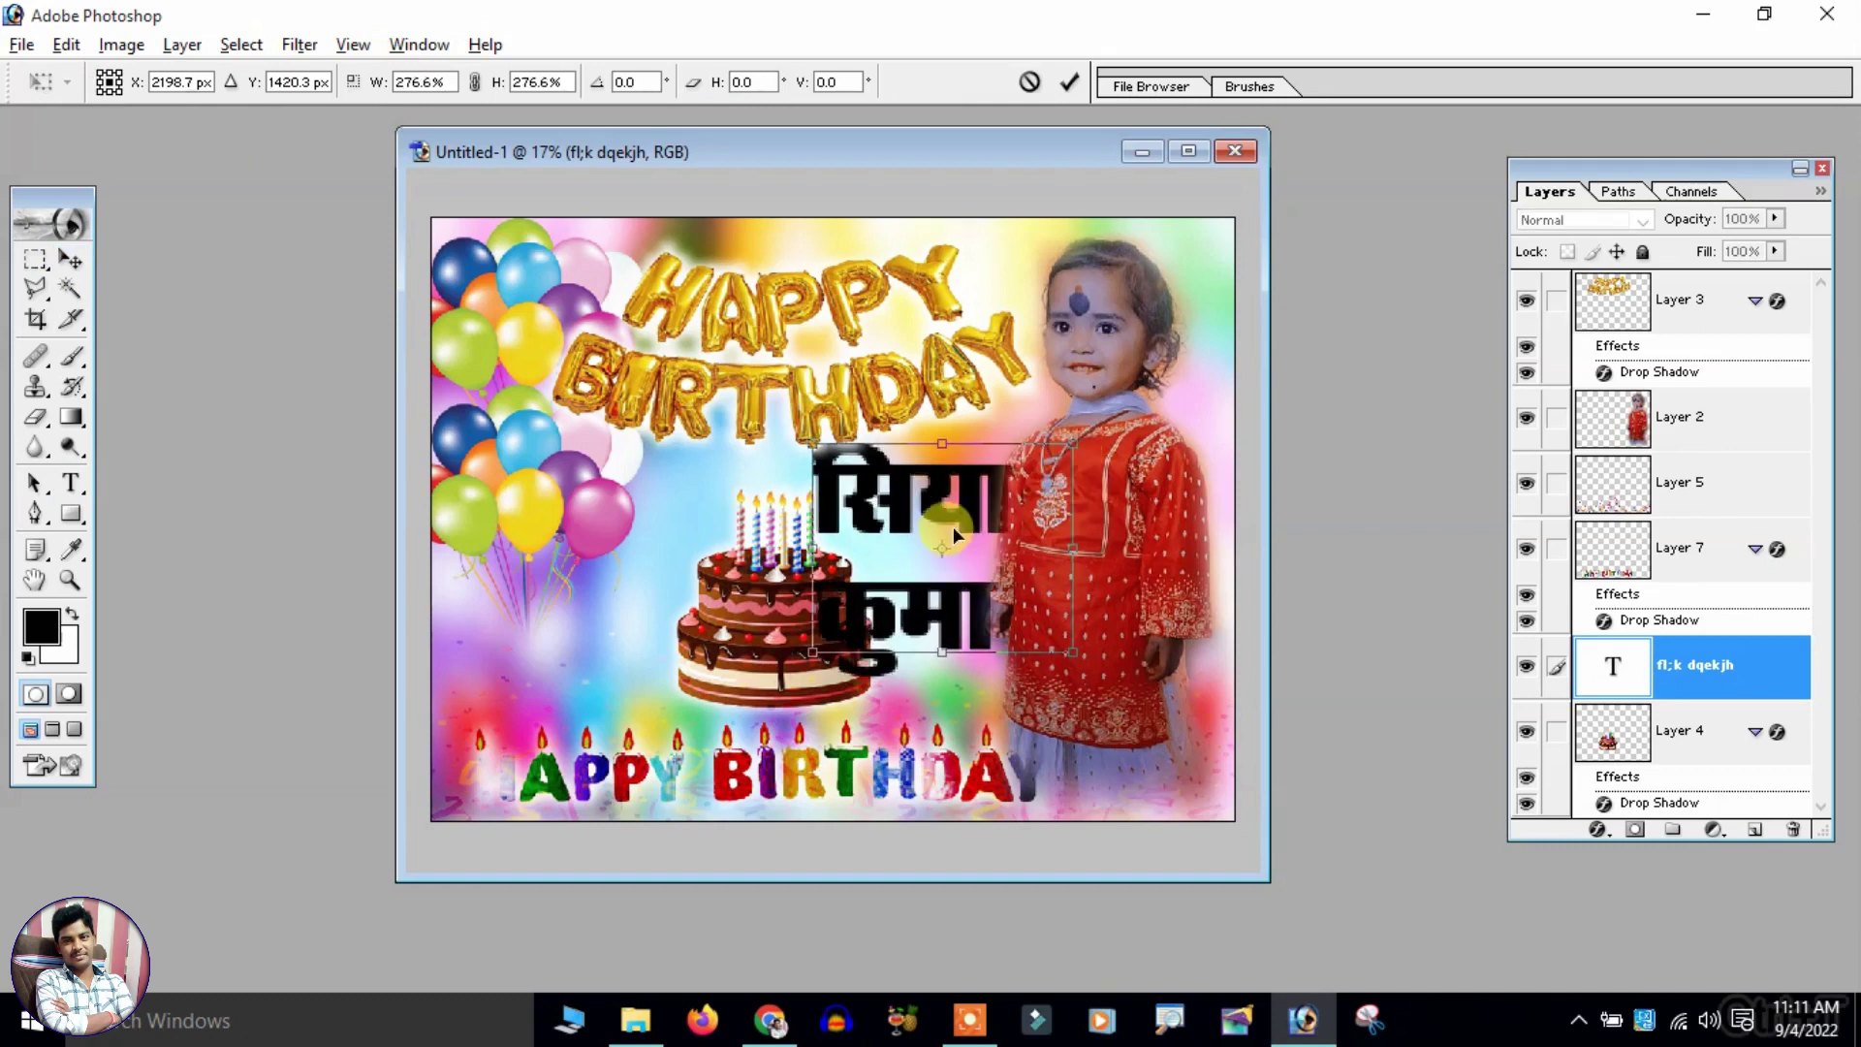
{"action": "key", "text": "Return"}
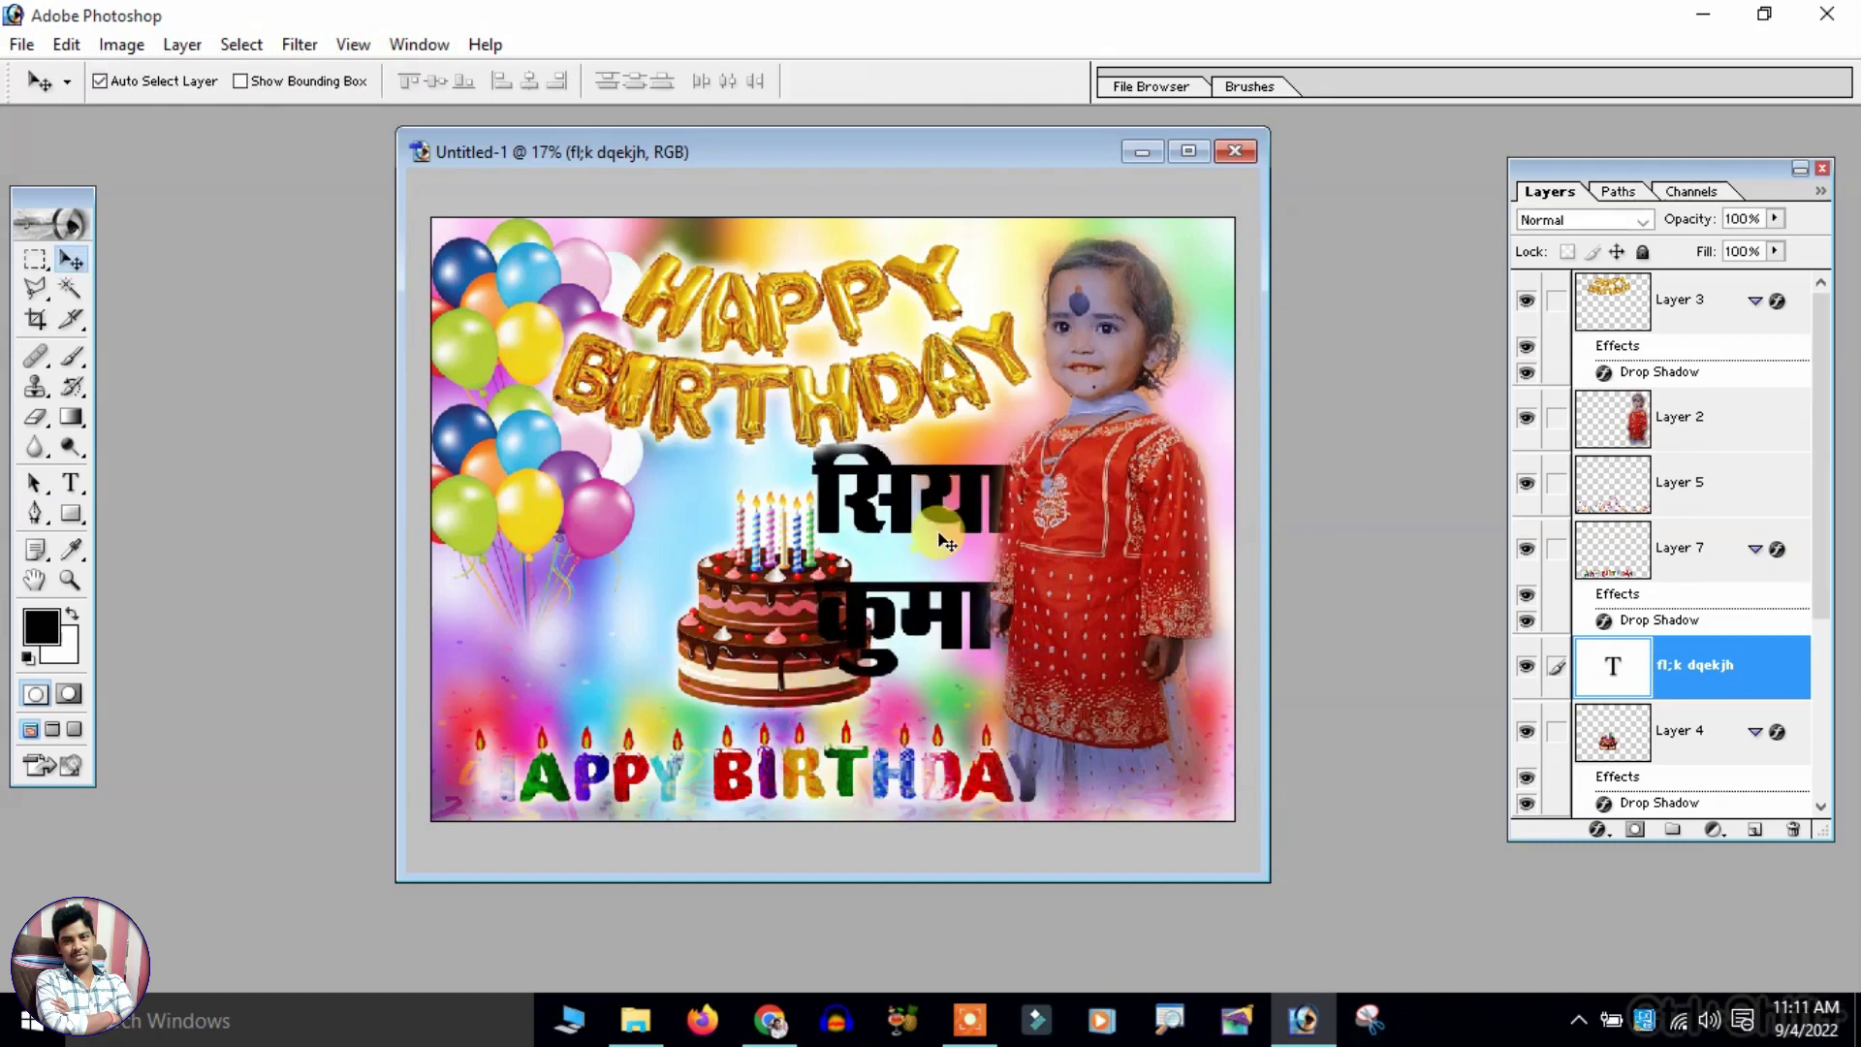
{"action": "key", "text": "ctrl+shift+bracketright"}
{"action": "left_click_drag", "start_coordinate": [953, 527], "coordinate": [1050, 555]}
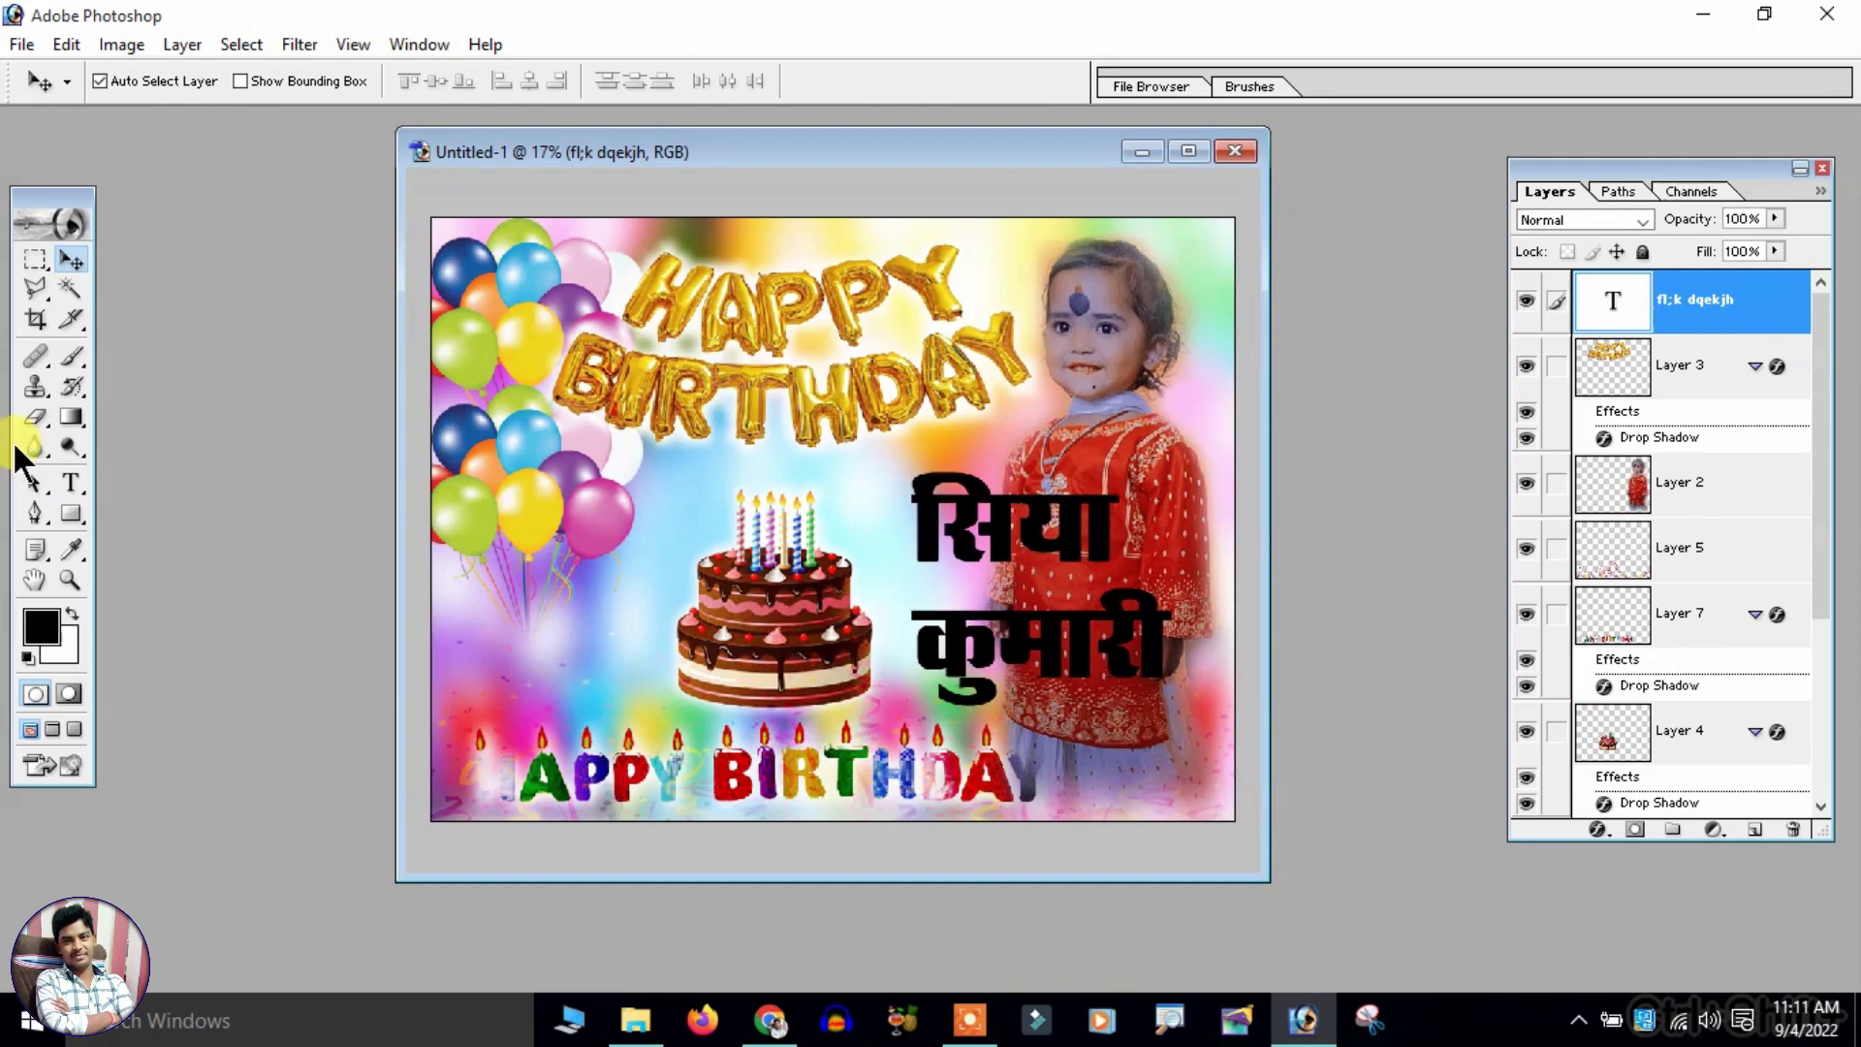
{"action": "left_click", "coordinate": [70, 483]}
{"action": "left_click", "coordinate": [1124, 565]}
{"action": "key", "text": "ctrl+a"}
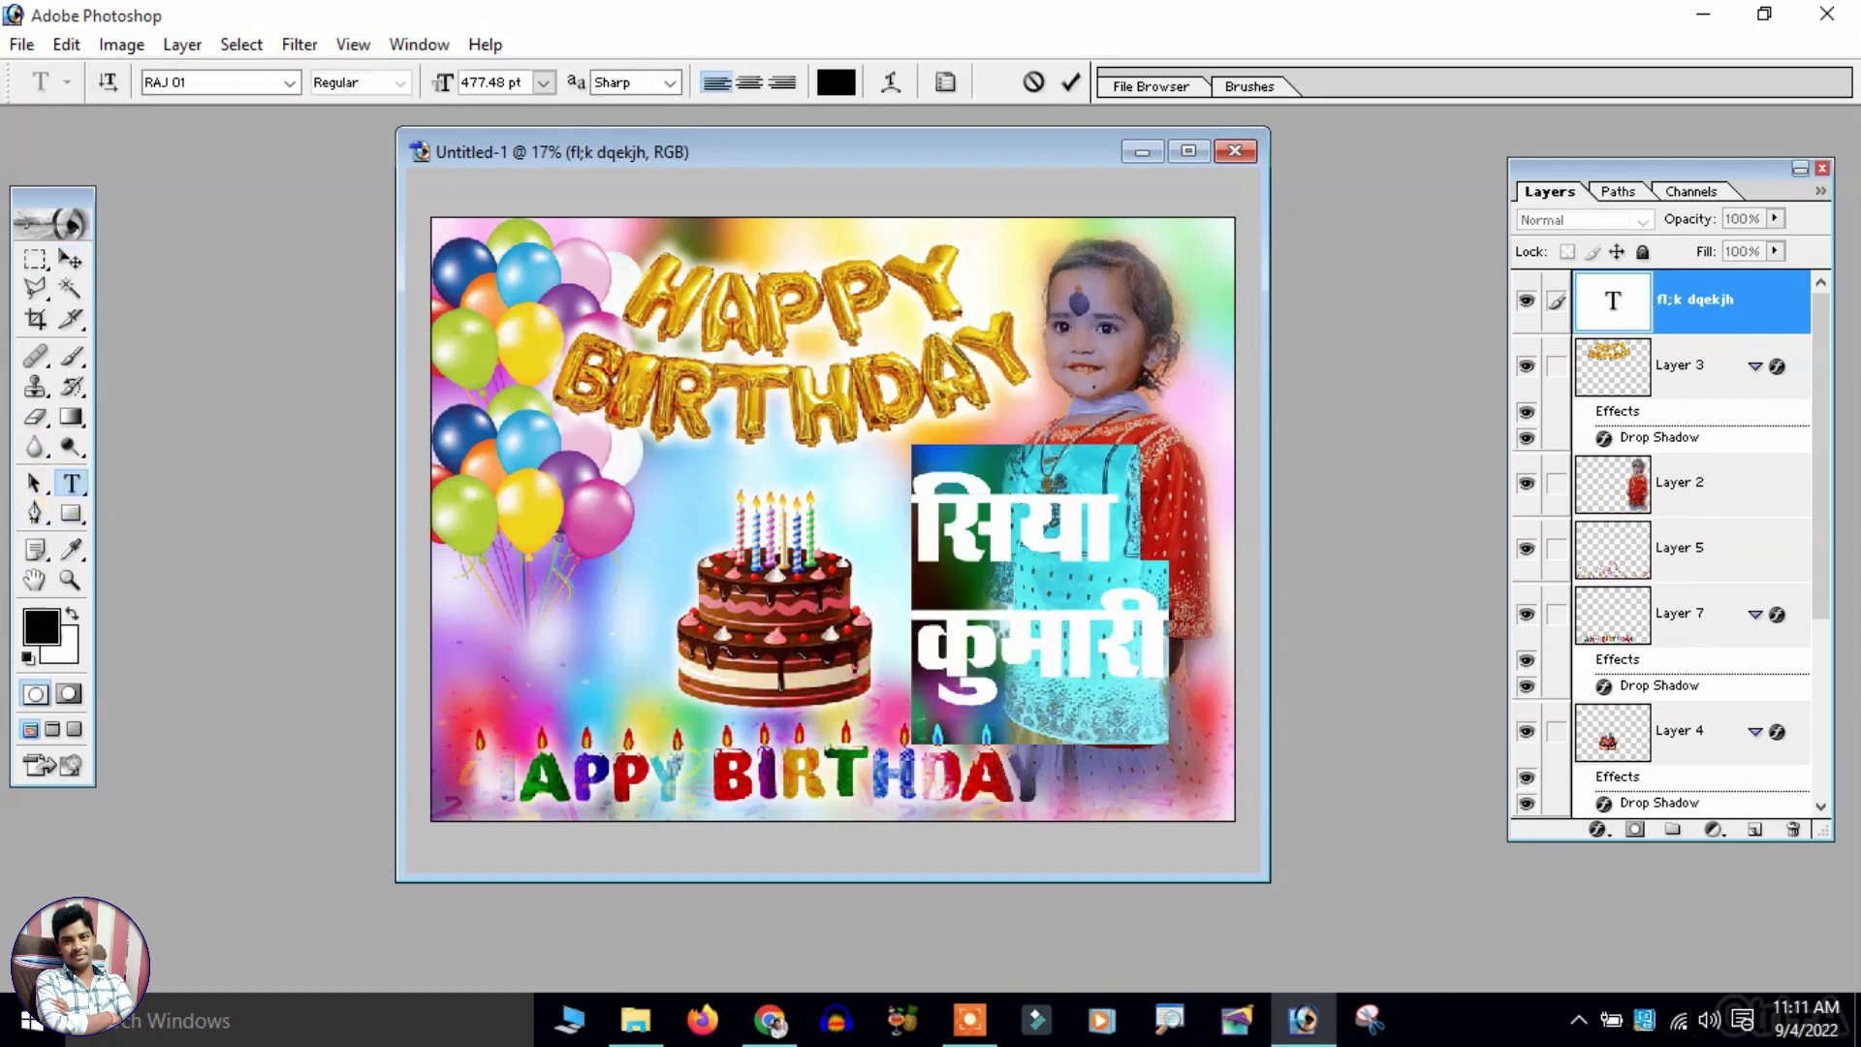
{"action": "left_click", "coordinate": [741, 83]}
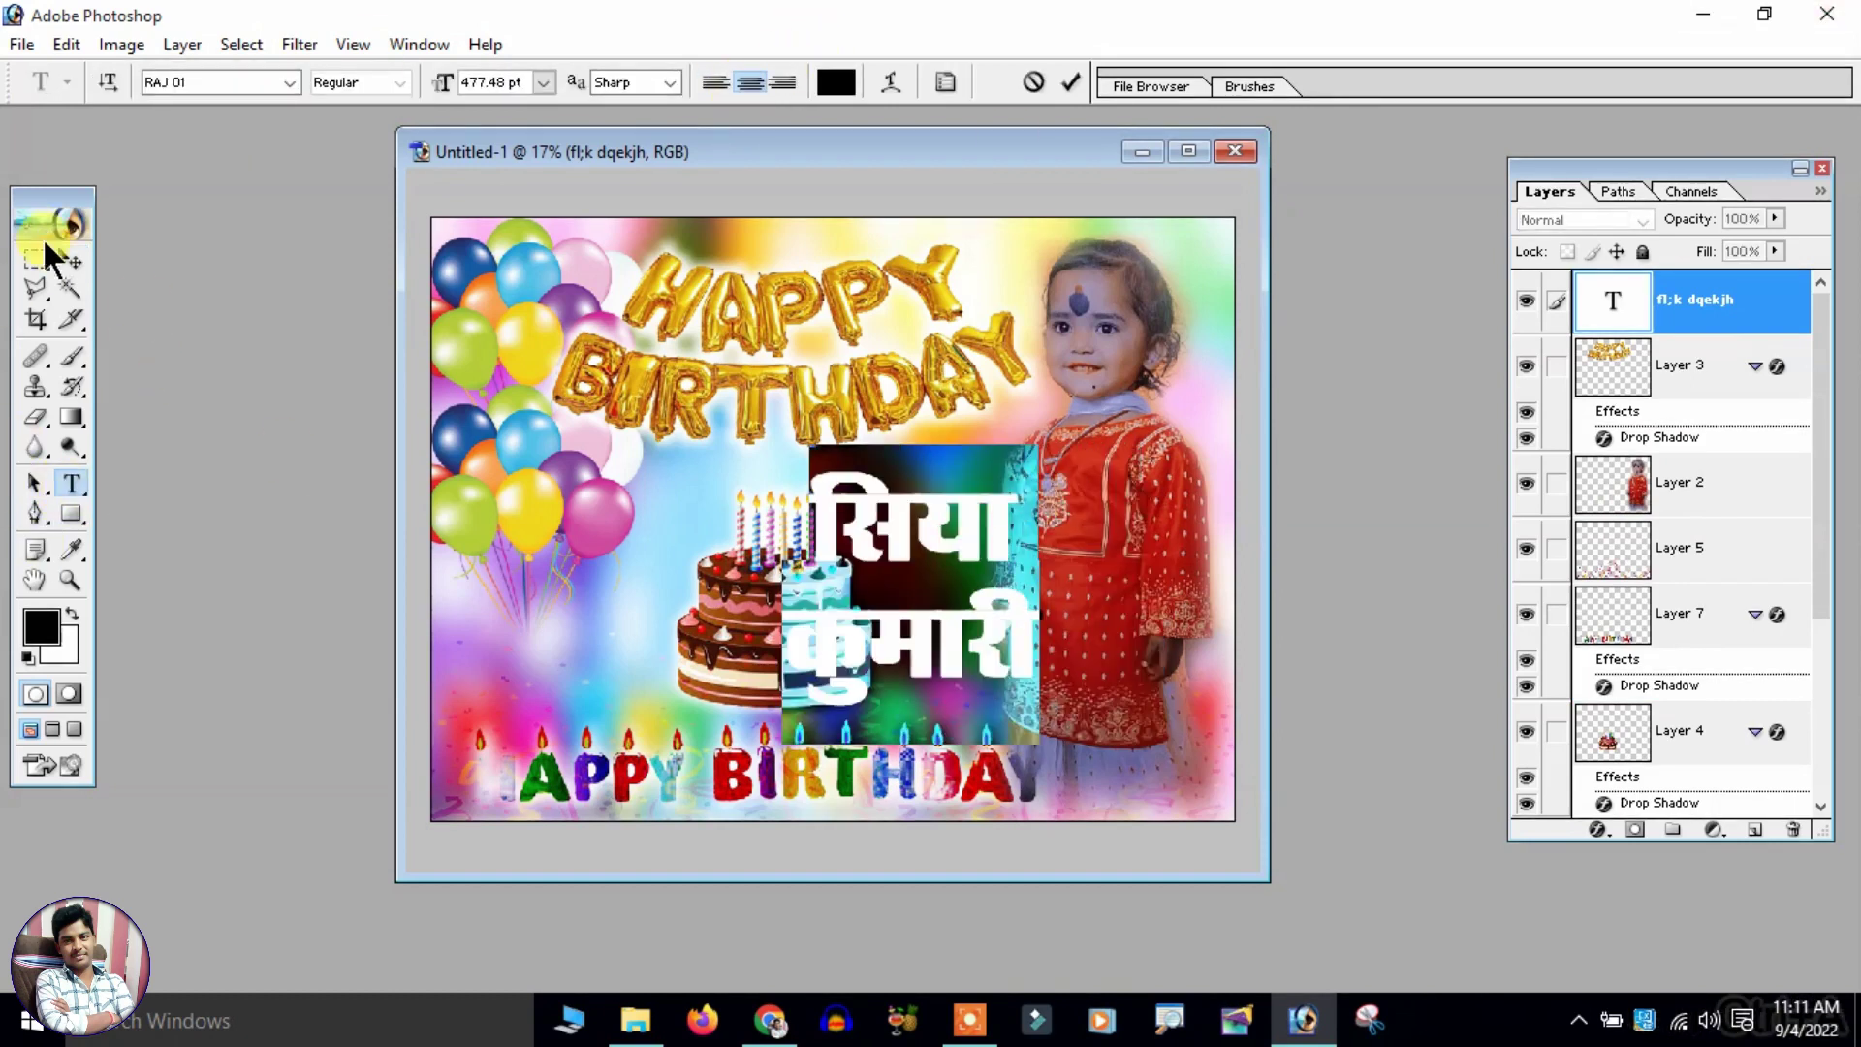
{"action": "left_click", "coordinate": [70, 260]}
Shift the name text right over the girl's dress, discarding the trial tilt
{"action": "left_click_drag", "start_coordinate": [962, 546], "coordinate": [1014, 541]}
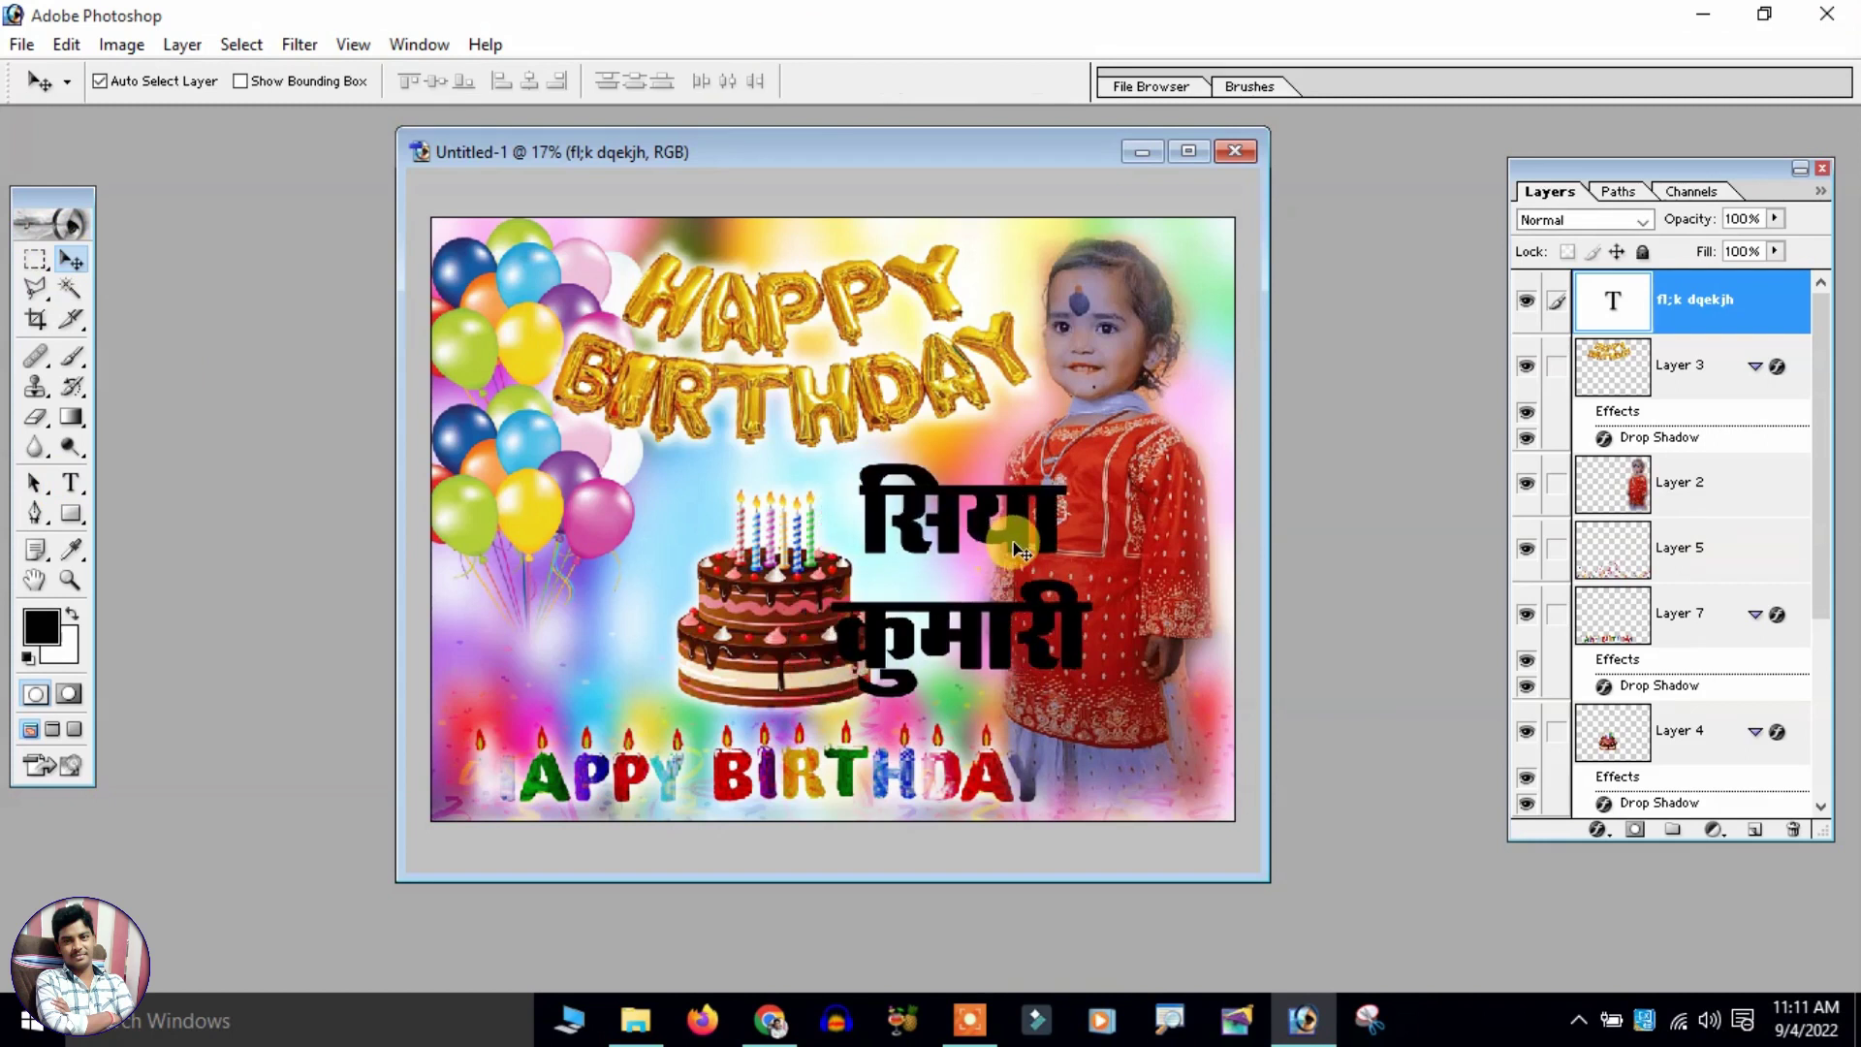
{"action": "key", "text": "ctrl+t"}
{"action": "left_click_drag", "start_coordinate": [1086, 475], "coordinate": [1096, 447]}
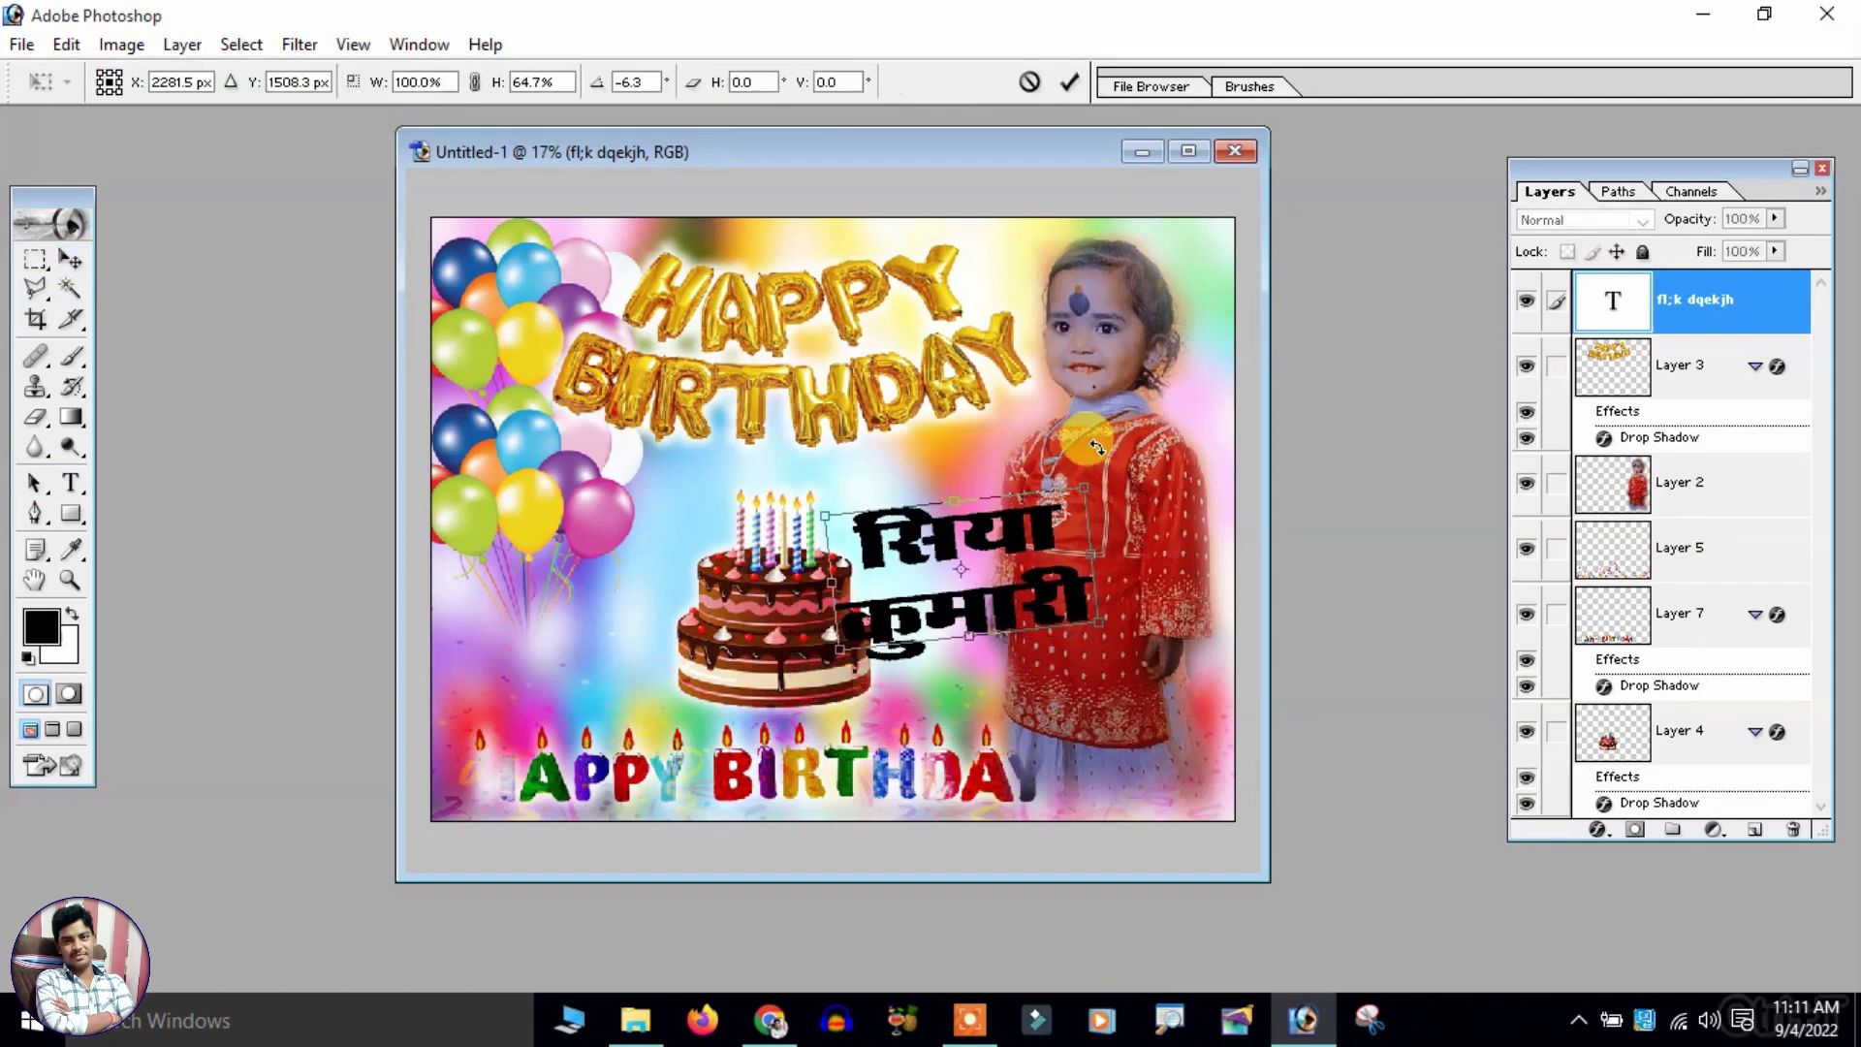
{"action": "left_click_drag", "start_coordinate": [1018, 502], "coordinate": [1058, 524]}
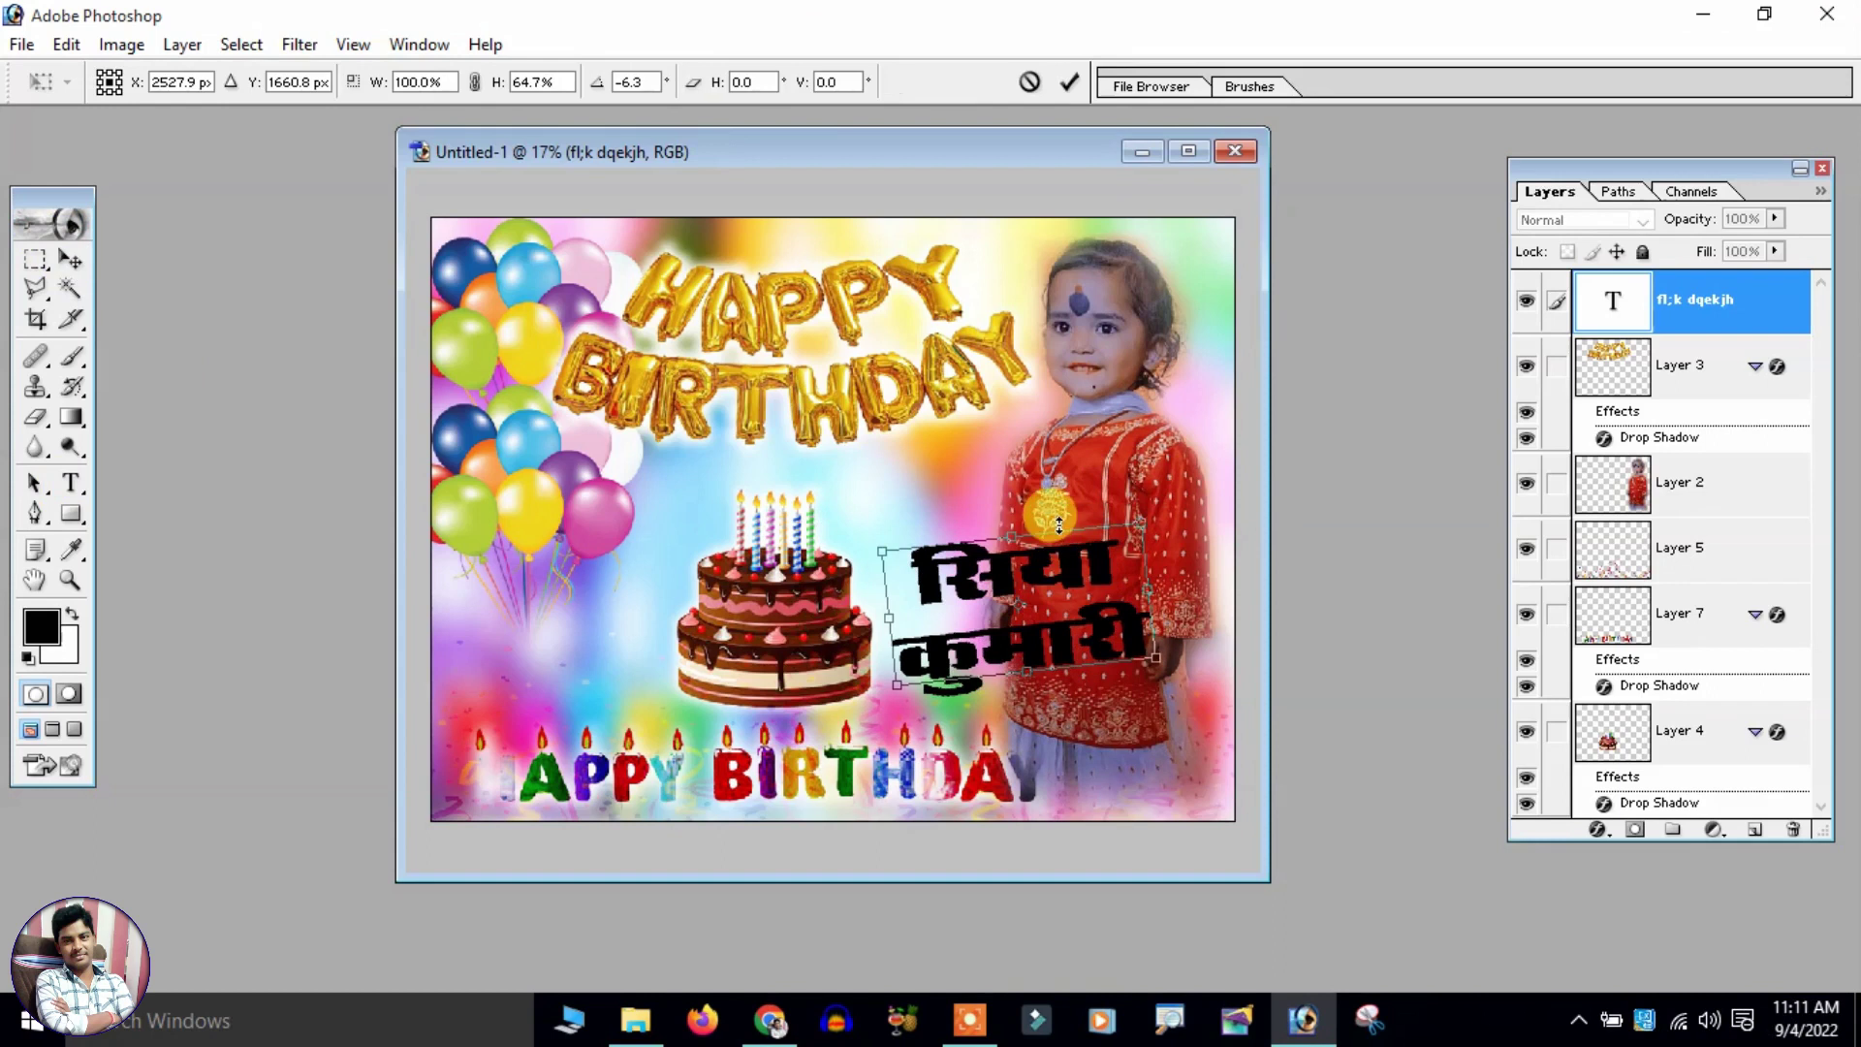
{"action": "key", "text": "Escape"}
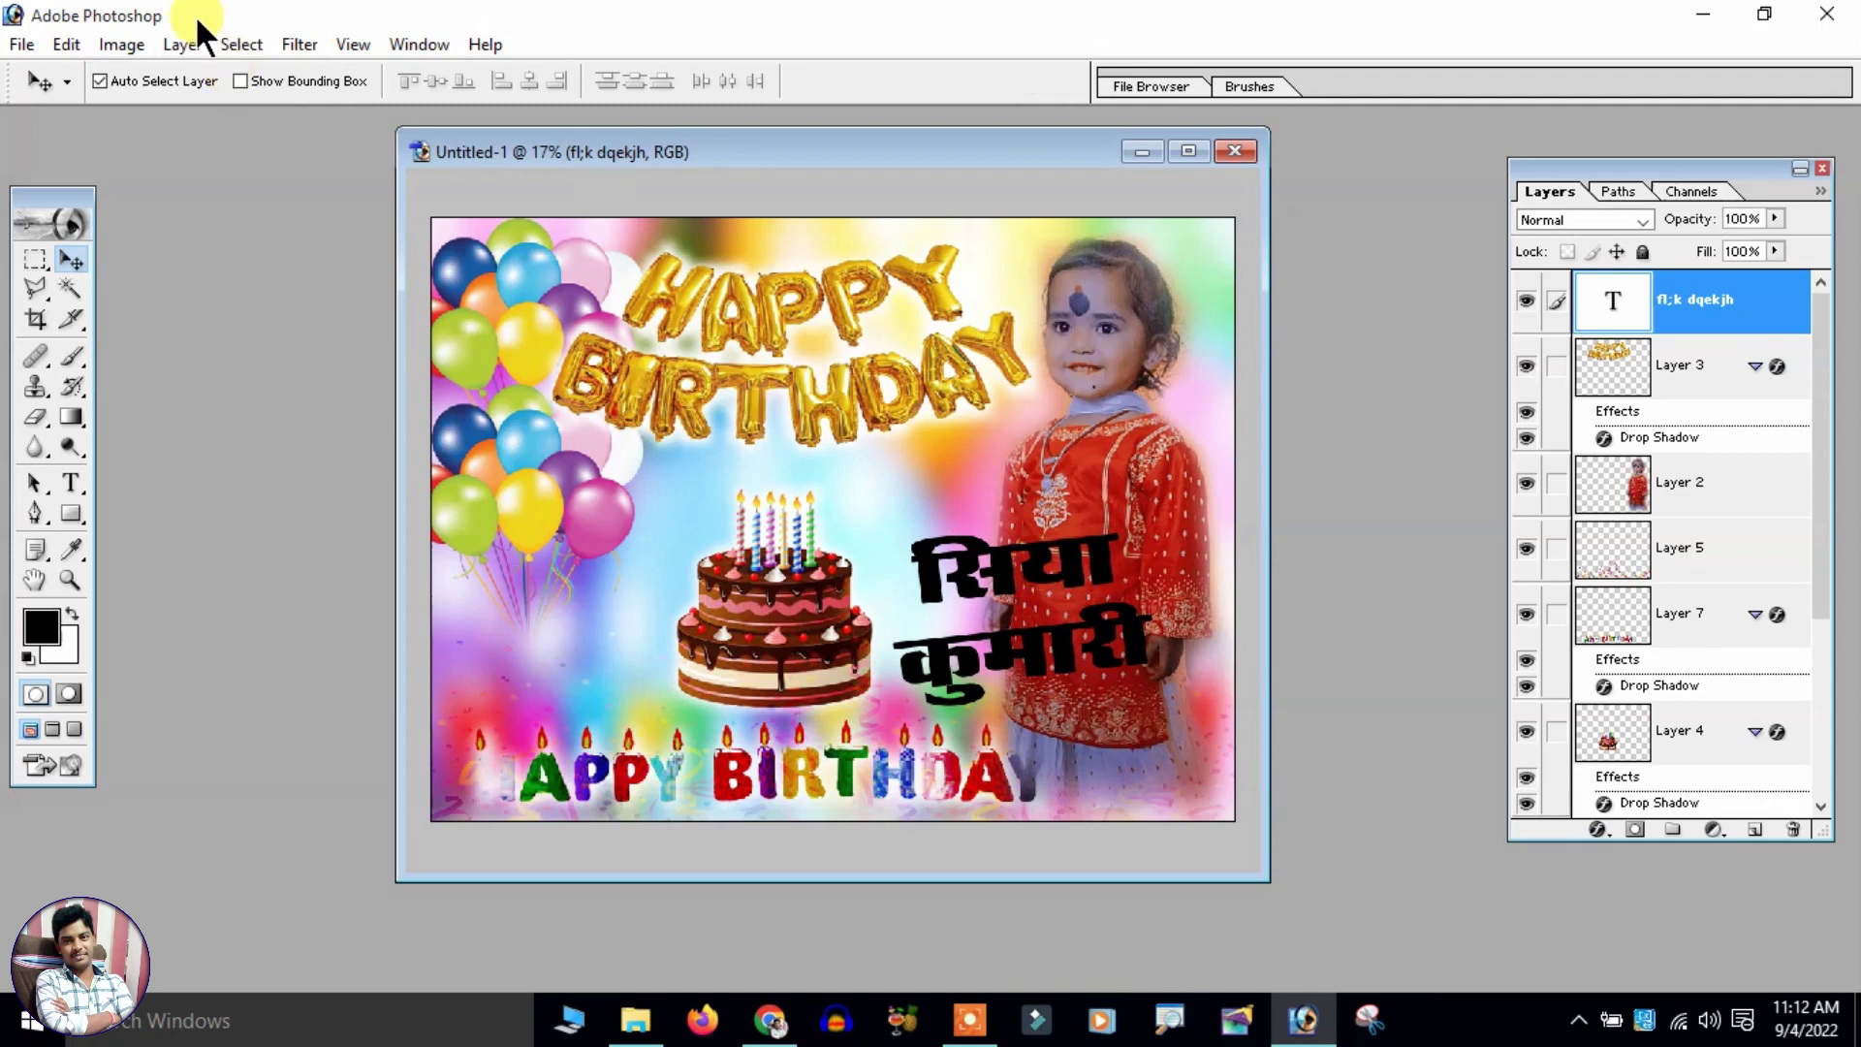
Add a red Color Overlay and a 16 px white Stroke to the Hindi name text
{"action": "left_click", "coordinate": [182, 41]}
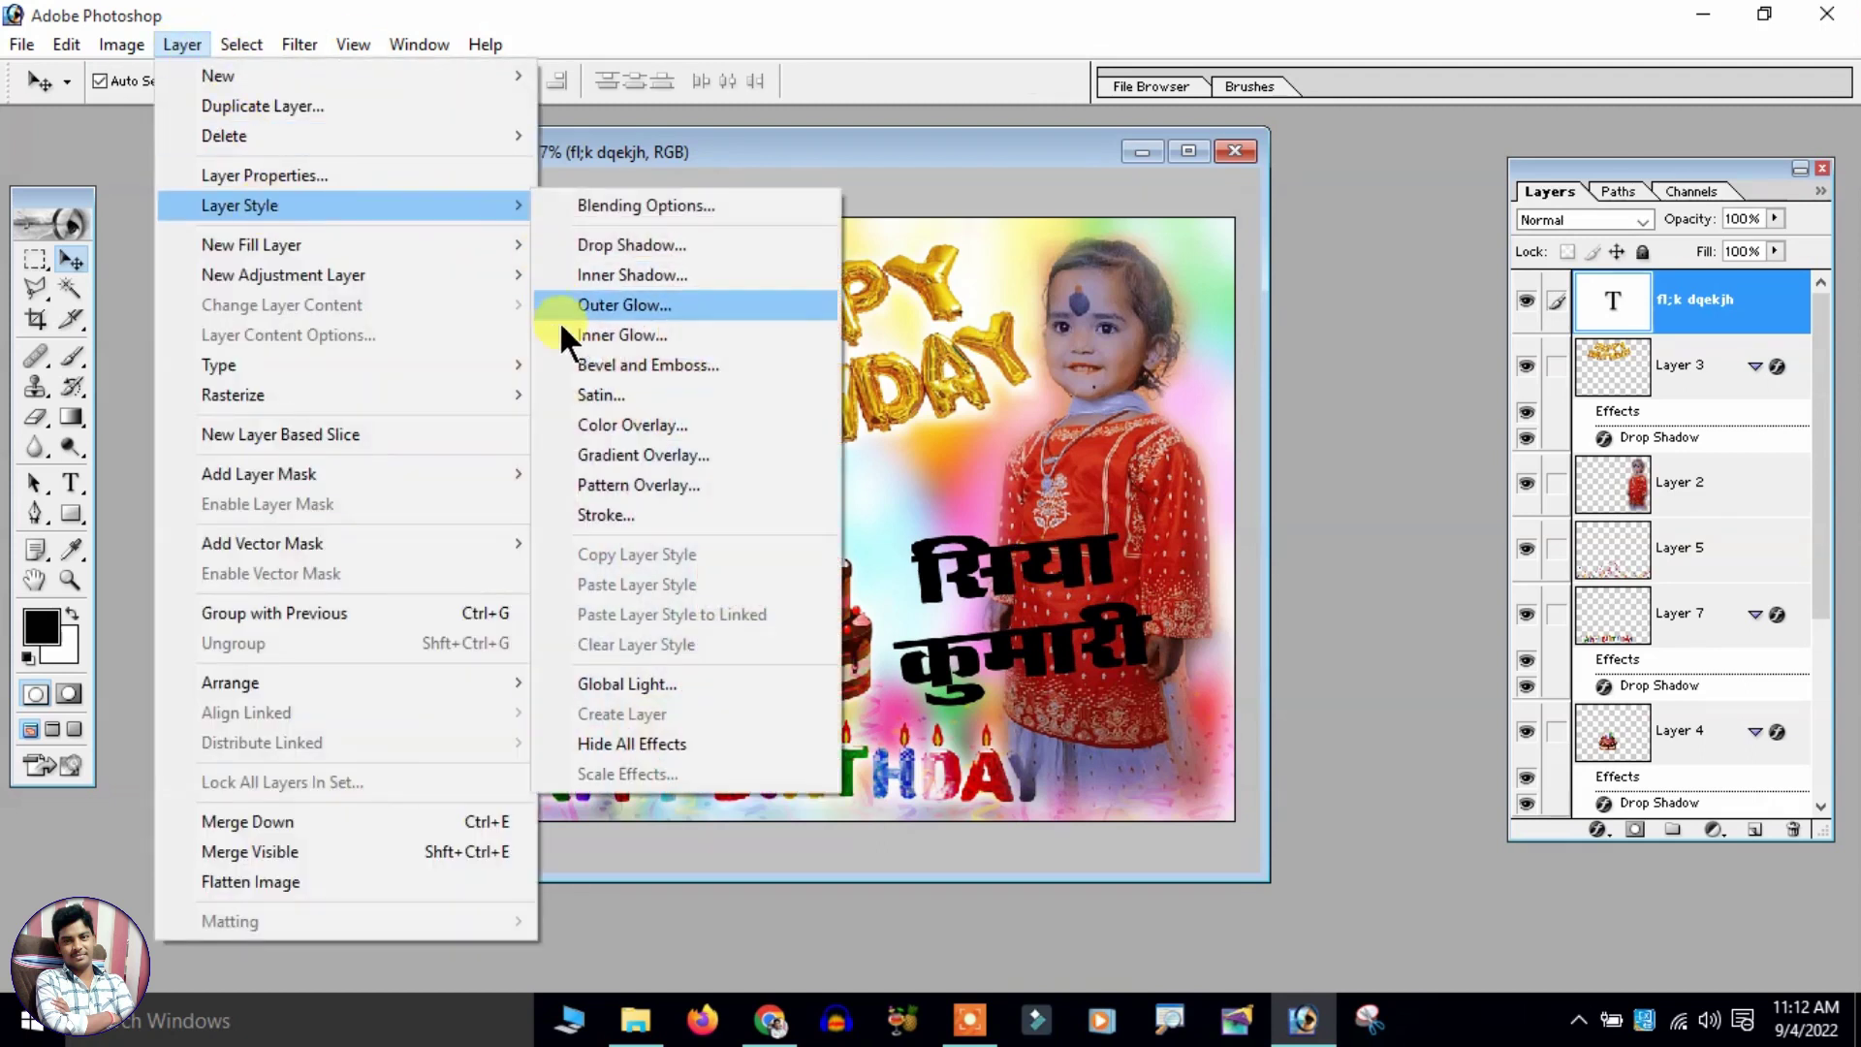
{"action": "left_click", "coordinate": [675, 426]}
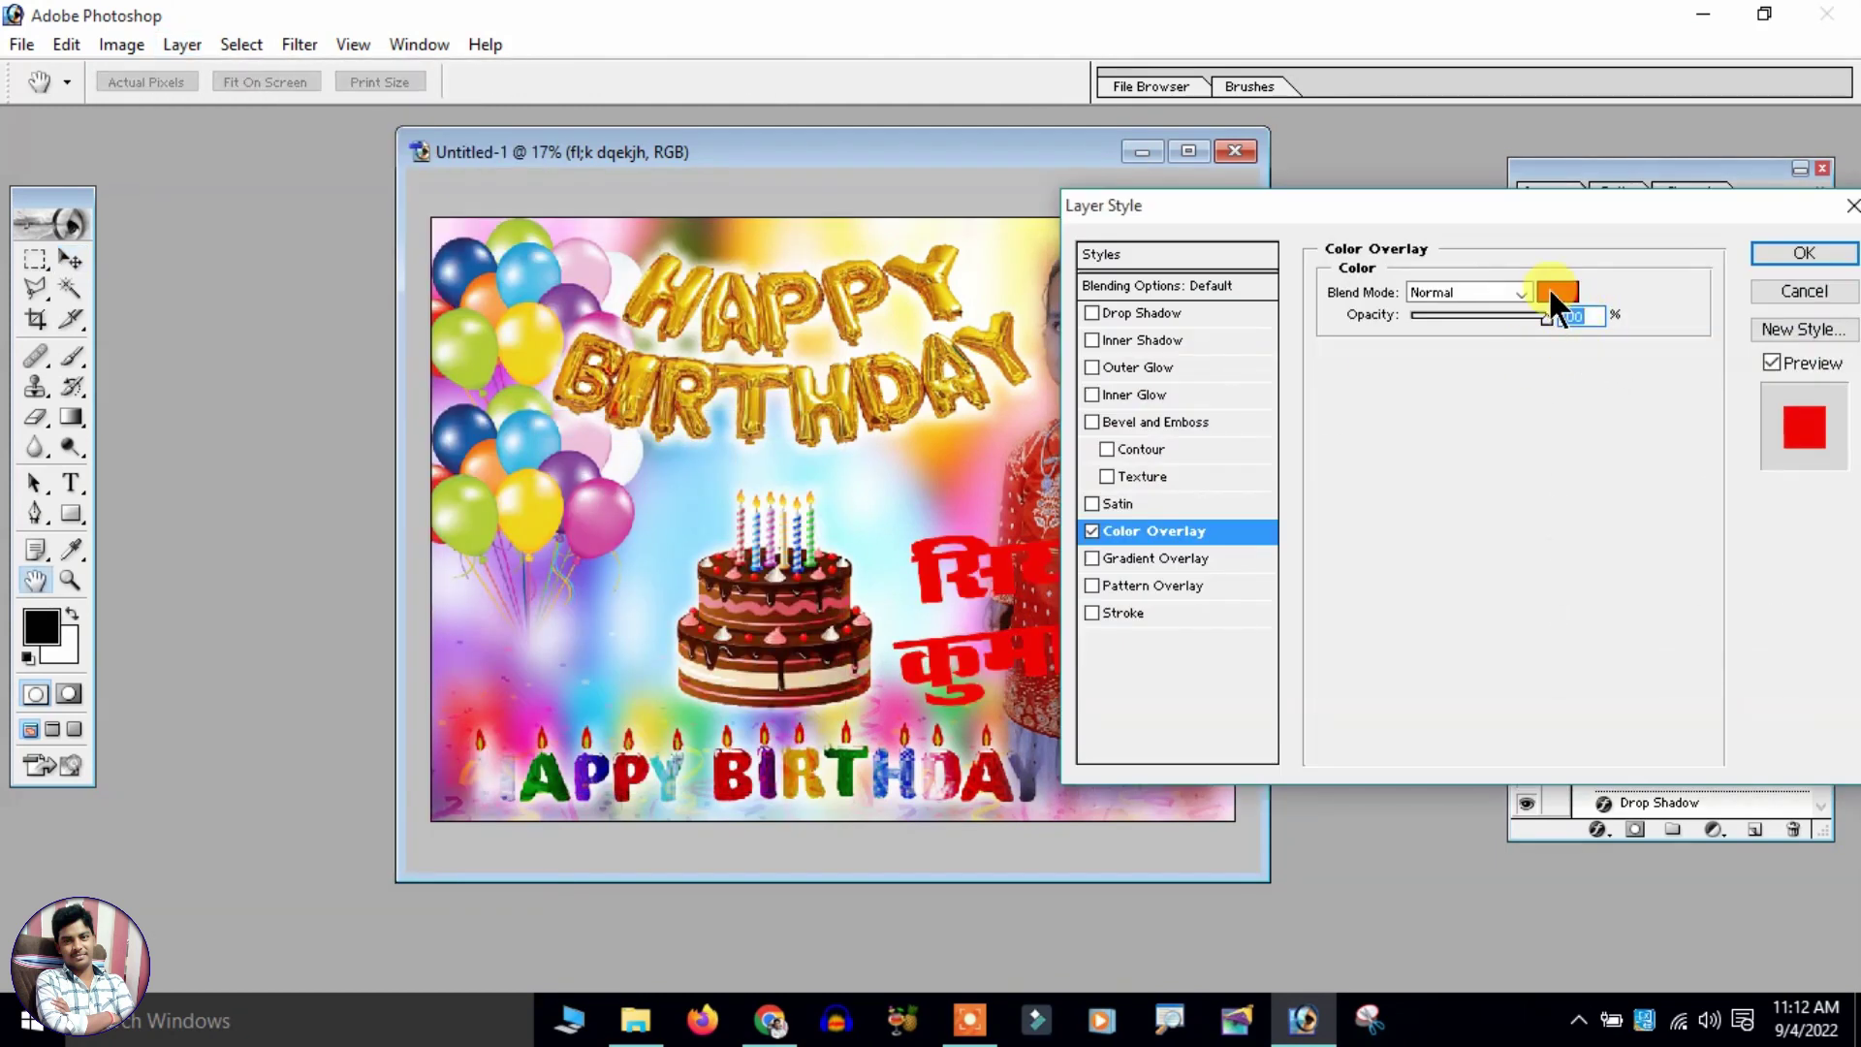
{"action": "left_click", "coordinate": [1184, 610]}
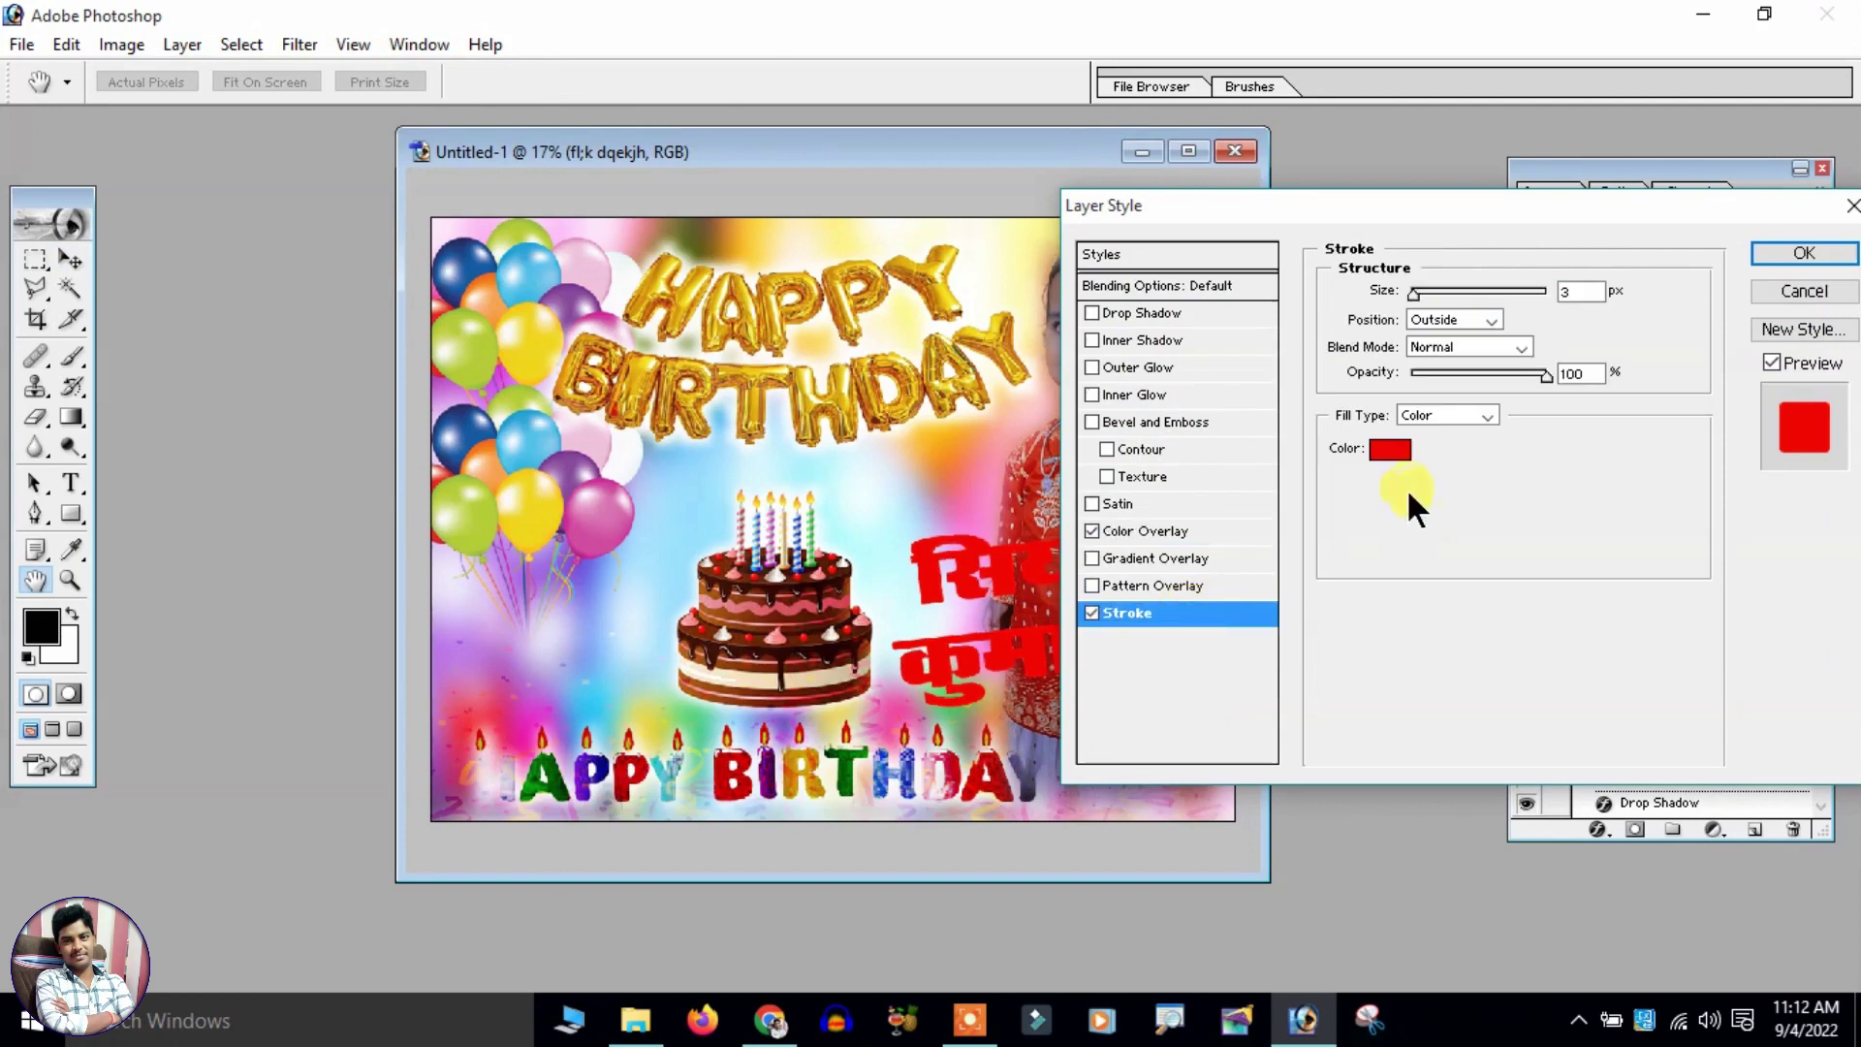
{"action": "left_click", "coordinate": [1390, 450]}
{"action": "left_click", "coordinate": [974, 161]}
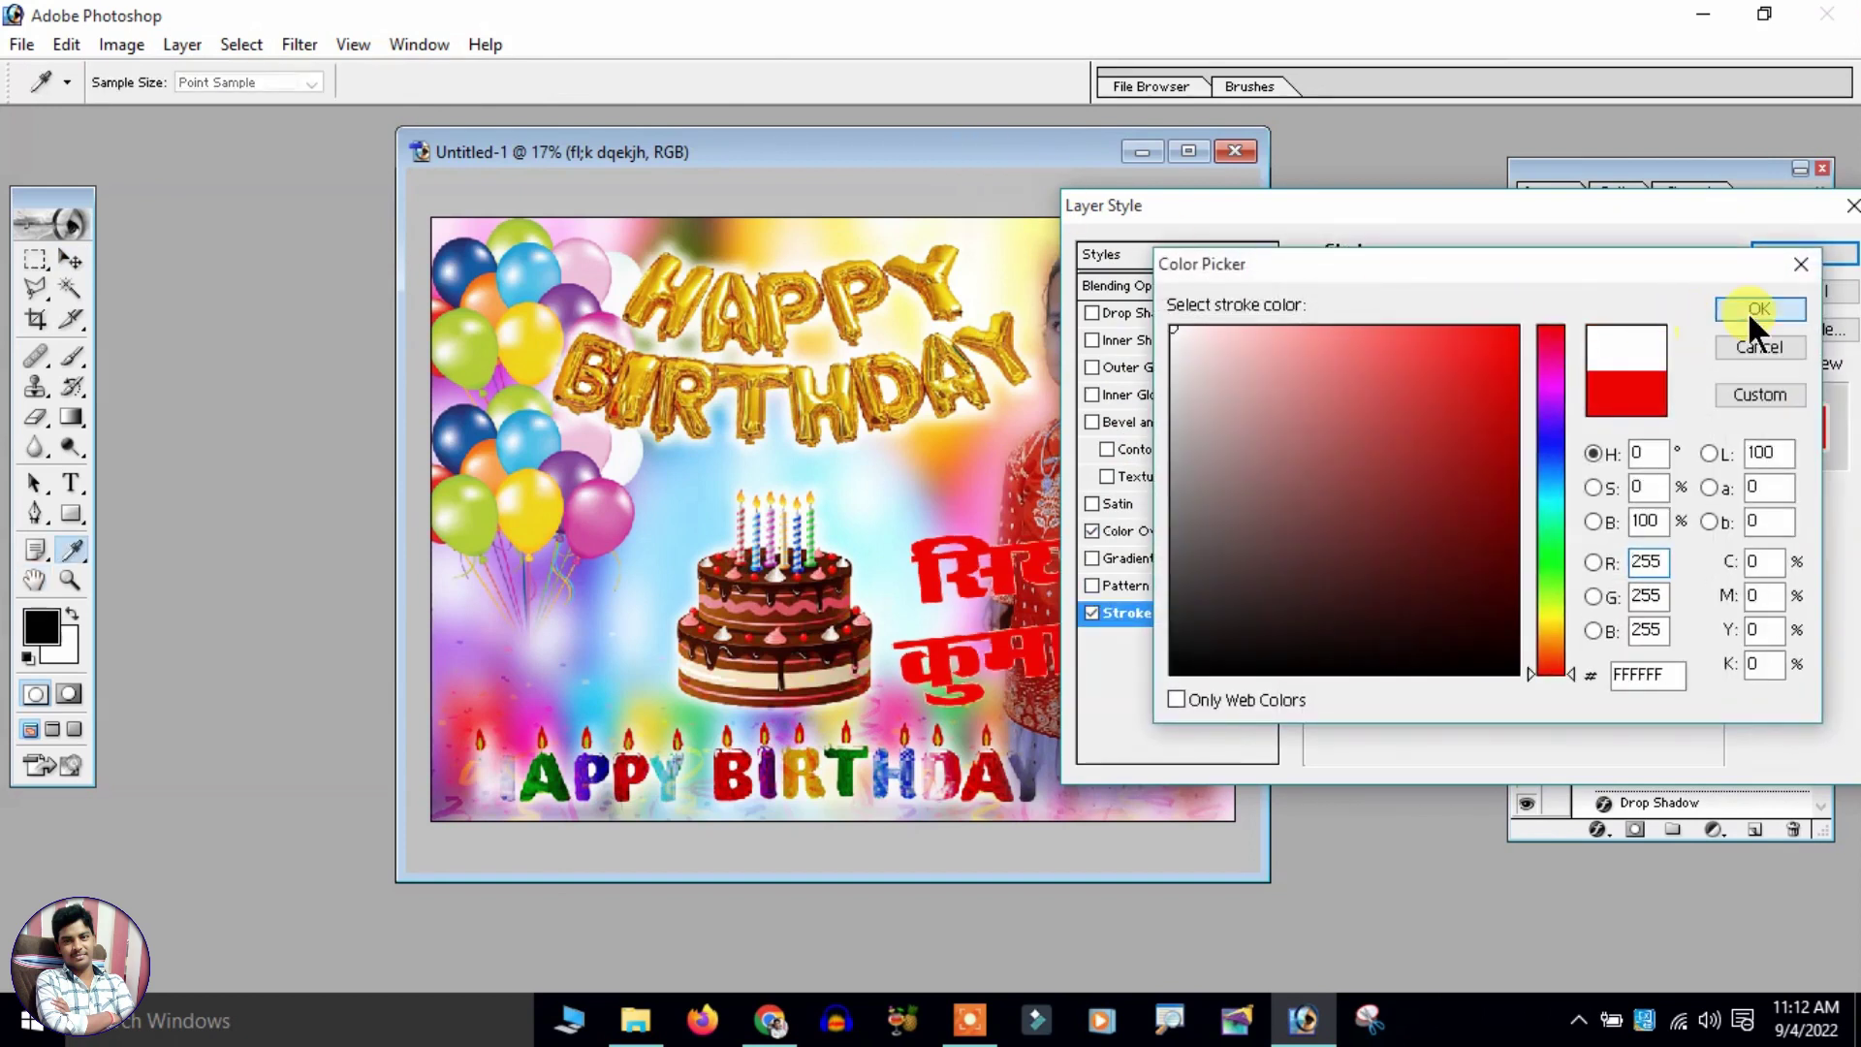
{"action": "left_click", "coordinate": [1749, 313]}
{"action": "left_click_drag", "start_coordinate": [1411, 293], "coordinate": [1427, 293]}
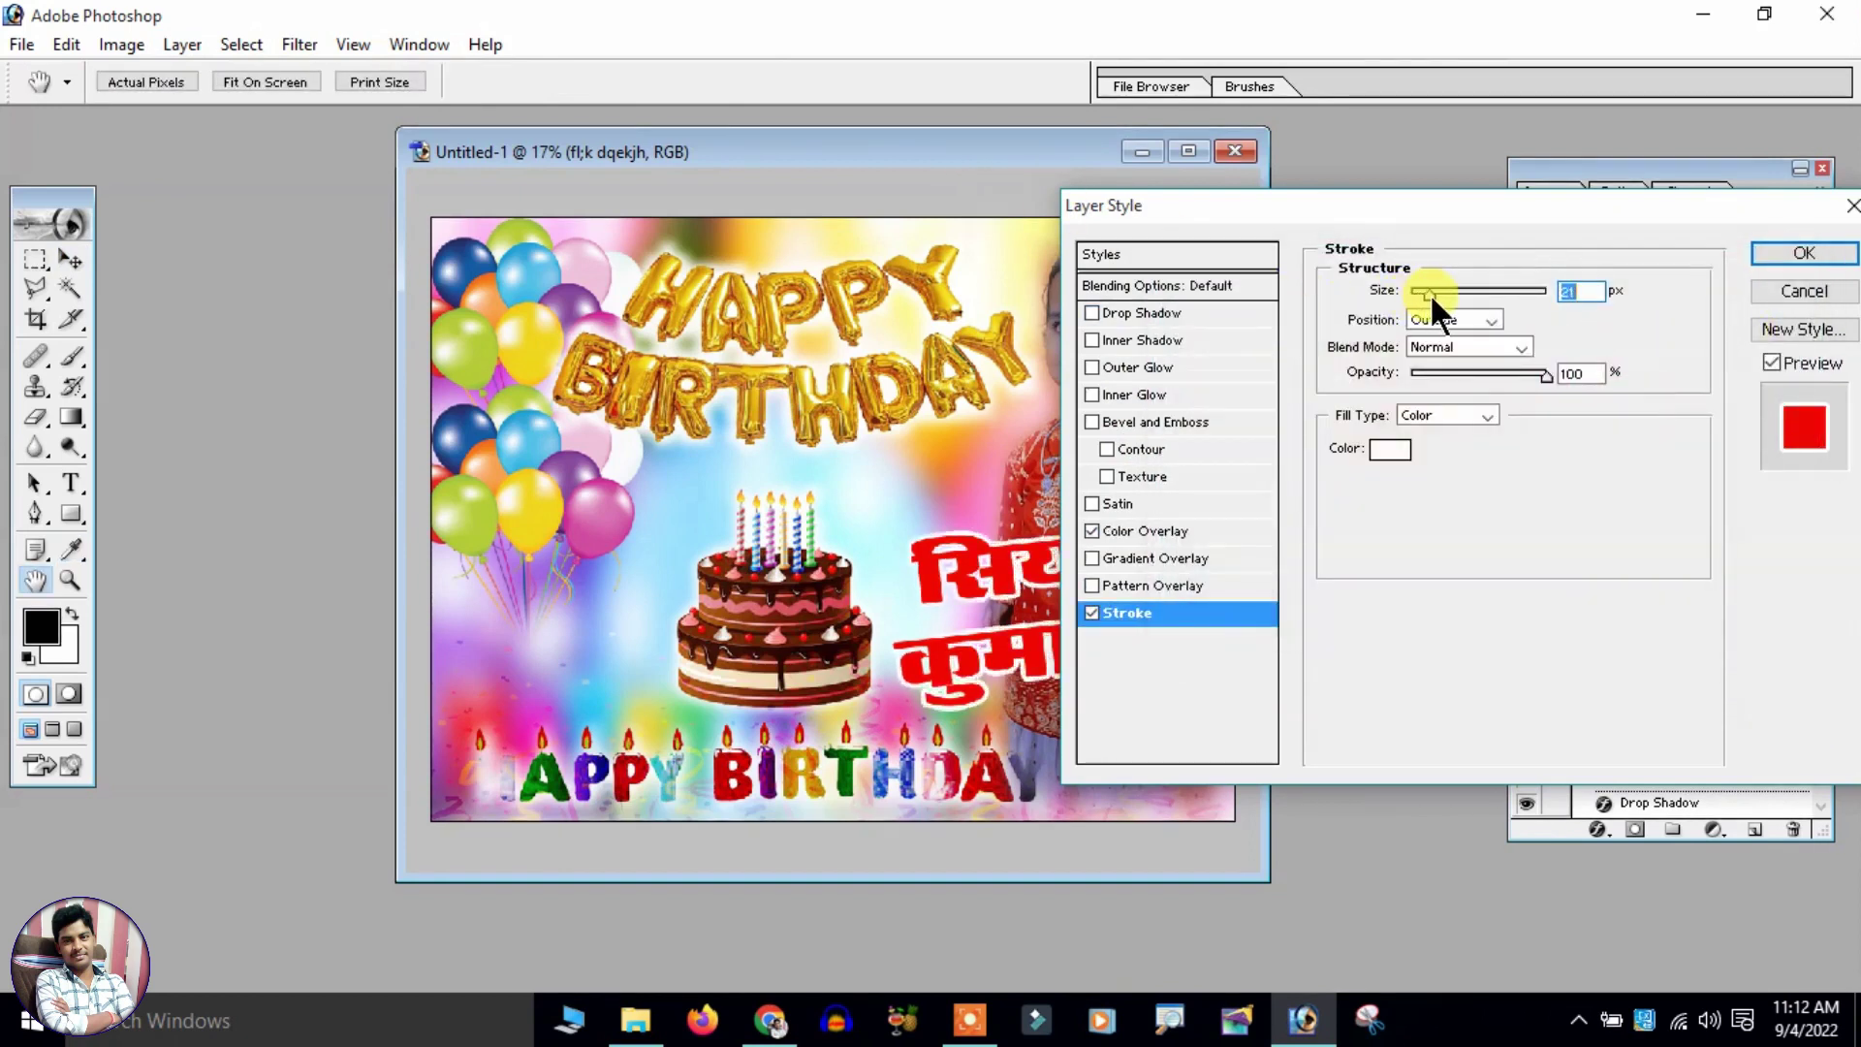
{"action": "left_click", "coordinate": [1777, 247]}
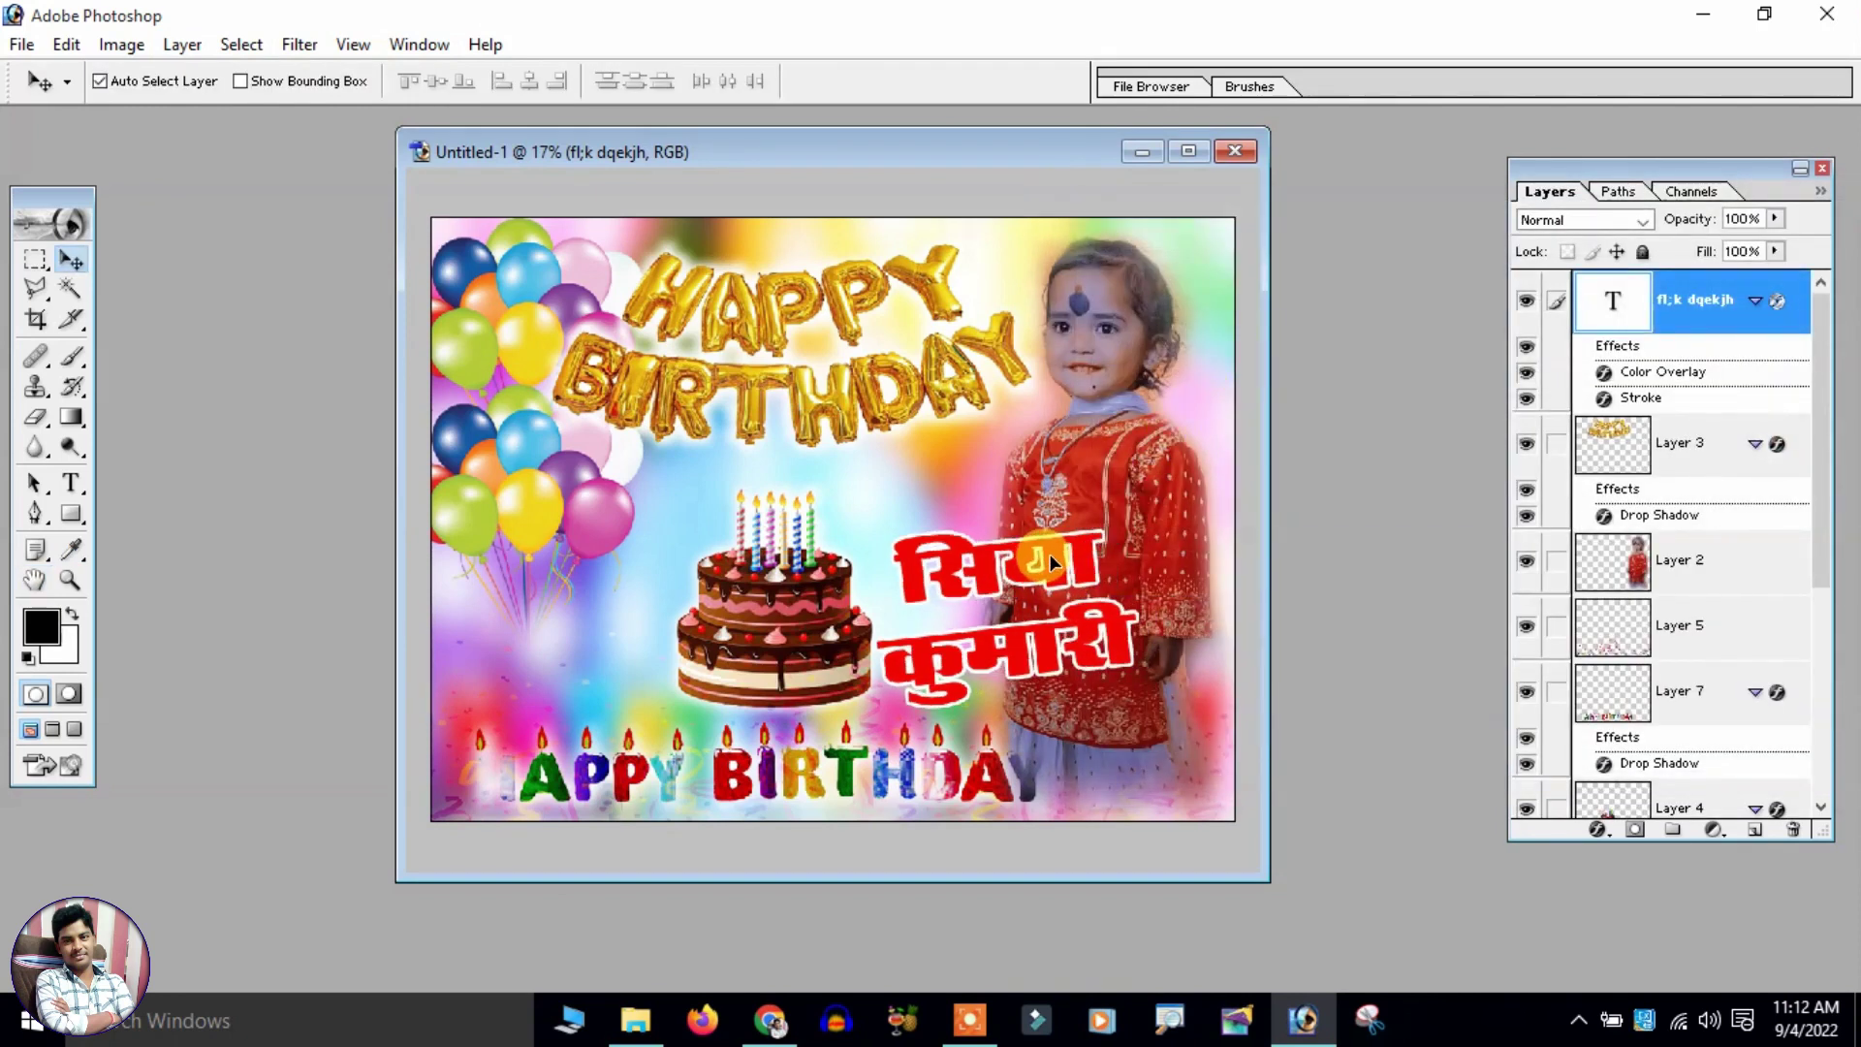
Select the HAPPY BIRTHDAY balloon lettering and commit a Free Transform on it
{"action": "key", "text": "ctrl+minus"}
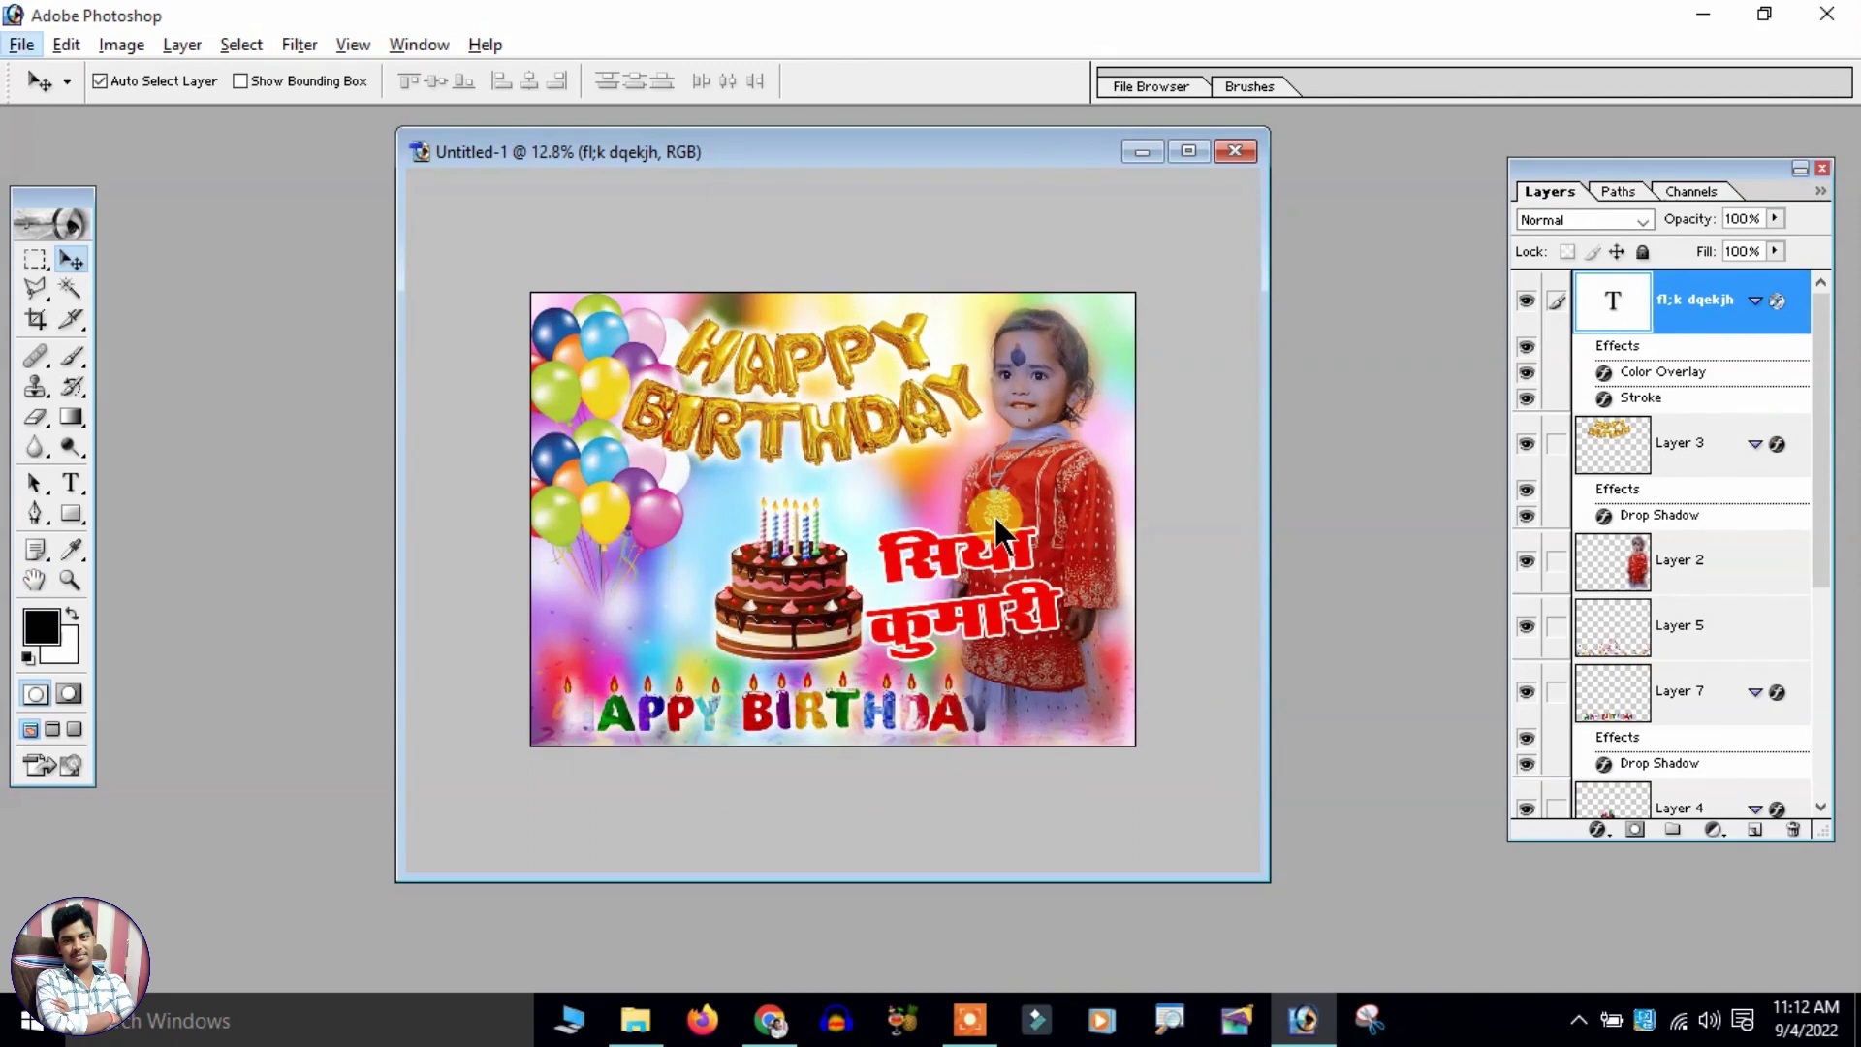
{"action": "left_click", "coordinate": [839, 425]}
{"action": "key", "text": "ctrl+t"}
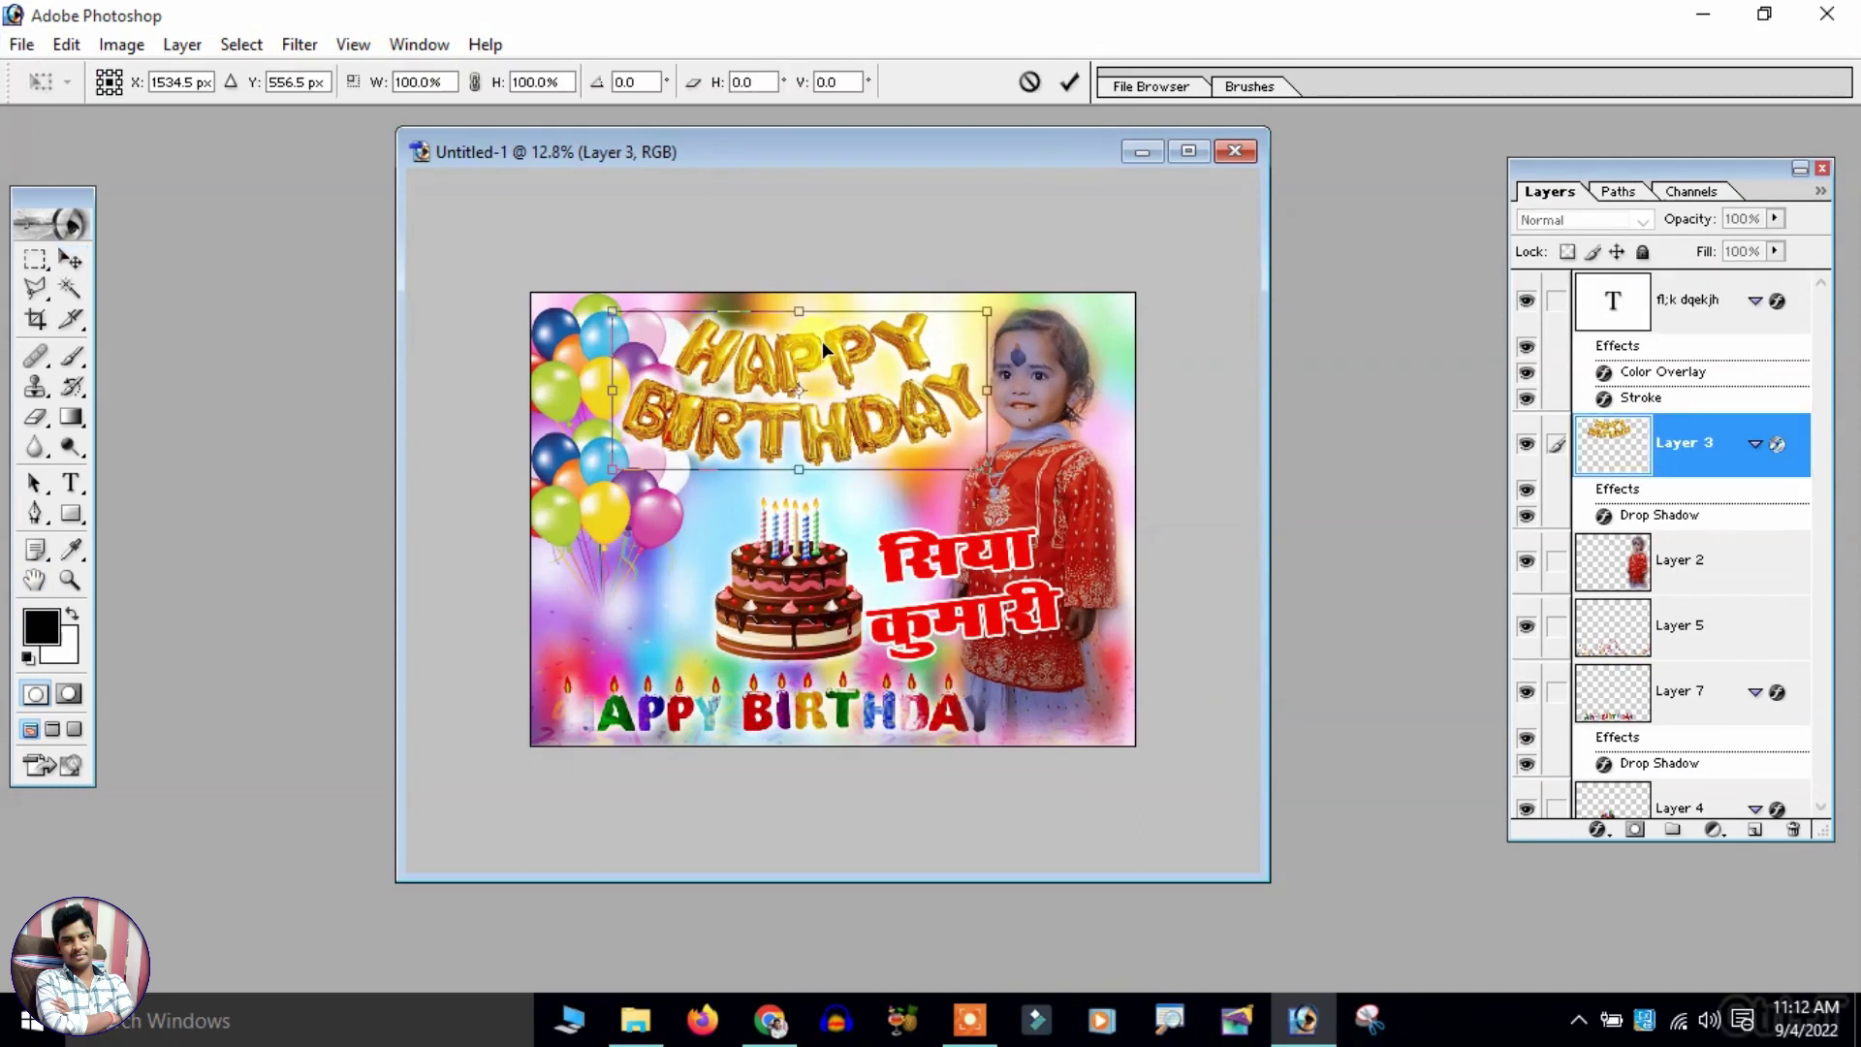
{"action": "key", "text": "Return"}
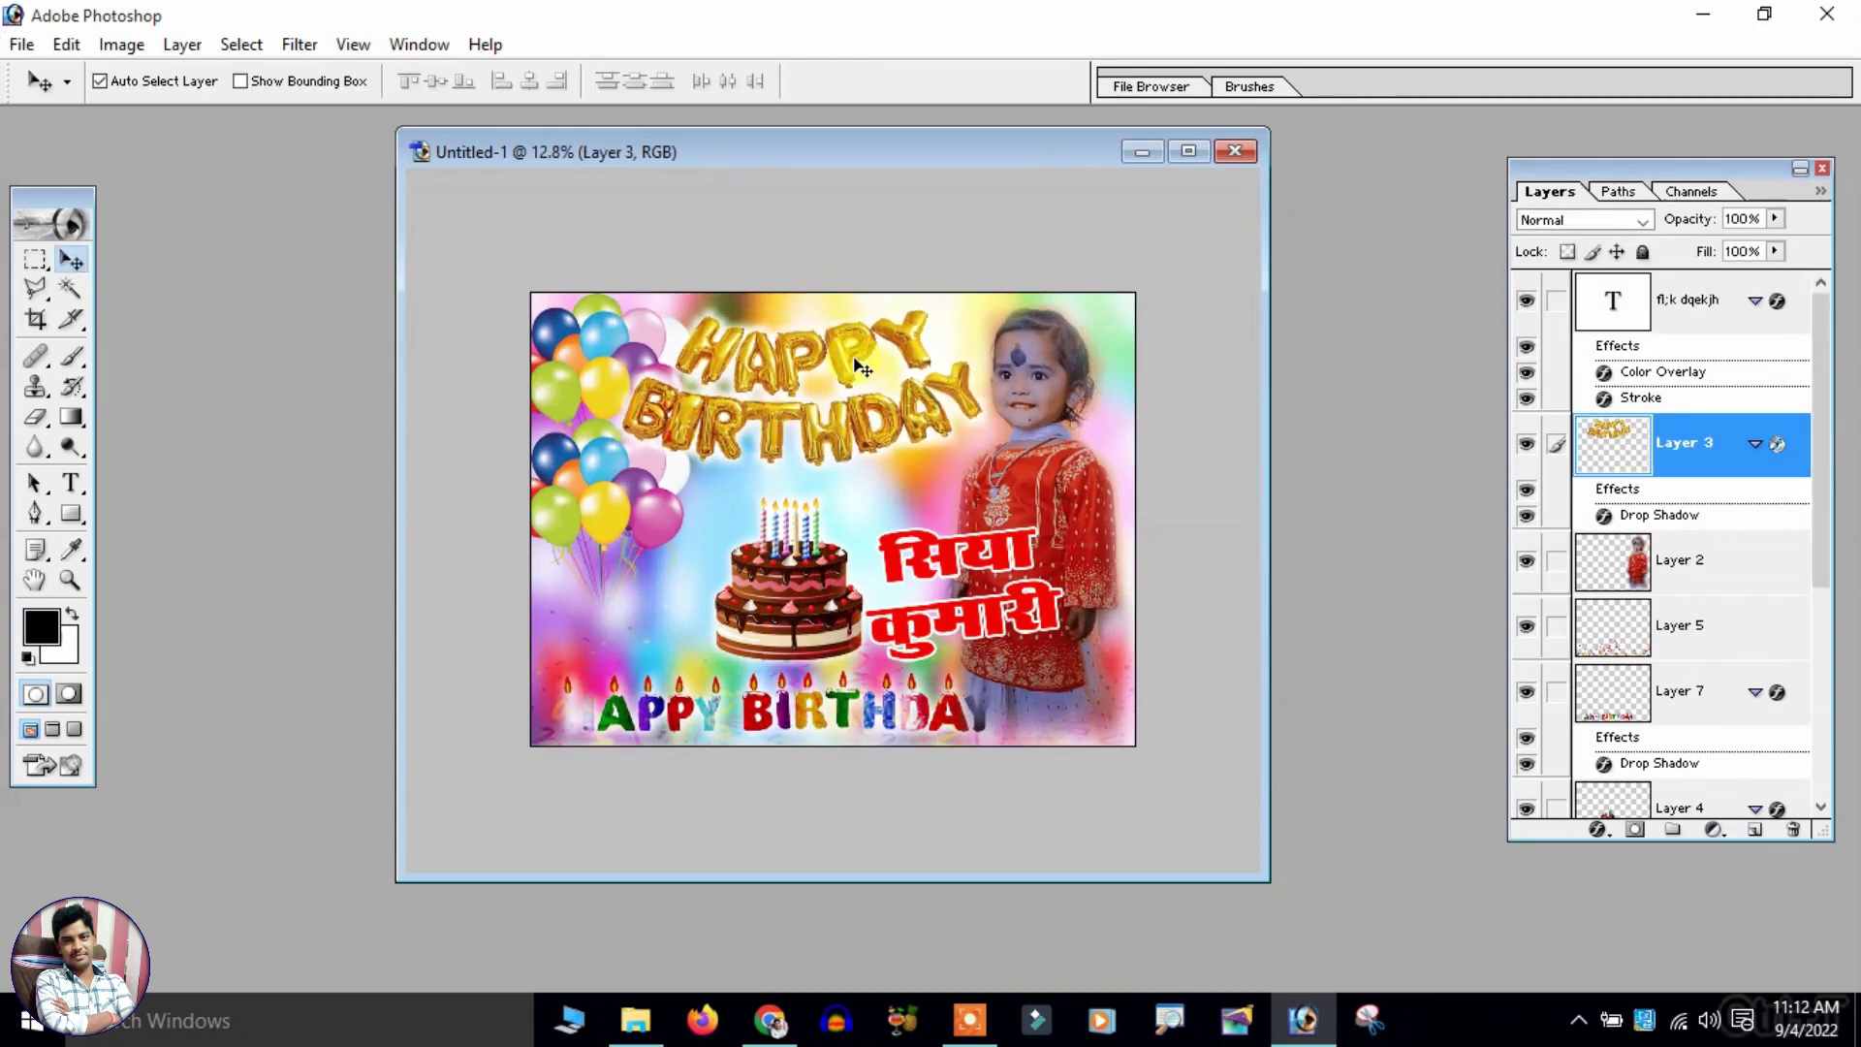
{"action": "key", "text": "ctrl+plus"}
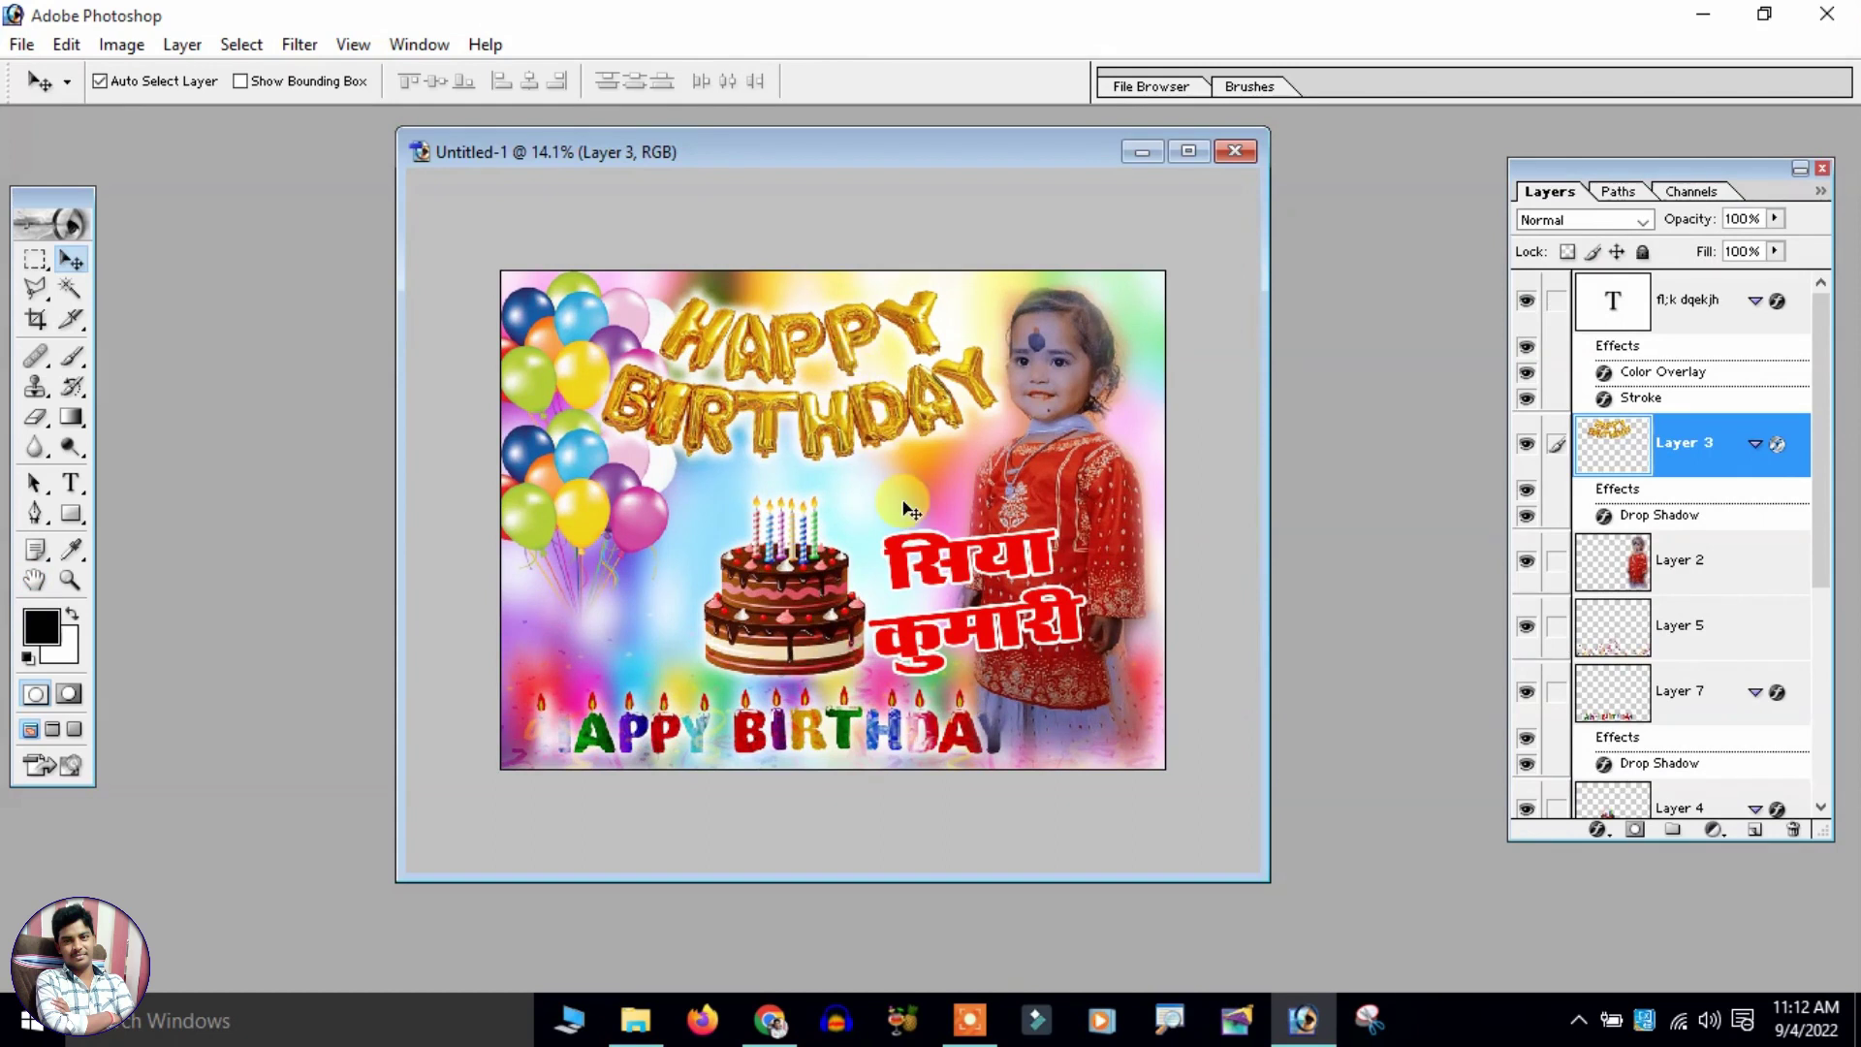
Alt-drag a copy of the name text left of the cake and retype it as 5
{"action": "mouse_move", "coordinate": [967, 564]}
{"action": "left_mouse_down"}
{"action": "mouse_move", "coordinate": [547, 582]}
{"action": "mouse_move", "coordinate": [570, 599]}
{"action": "left_mouse_up"}
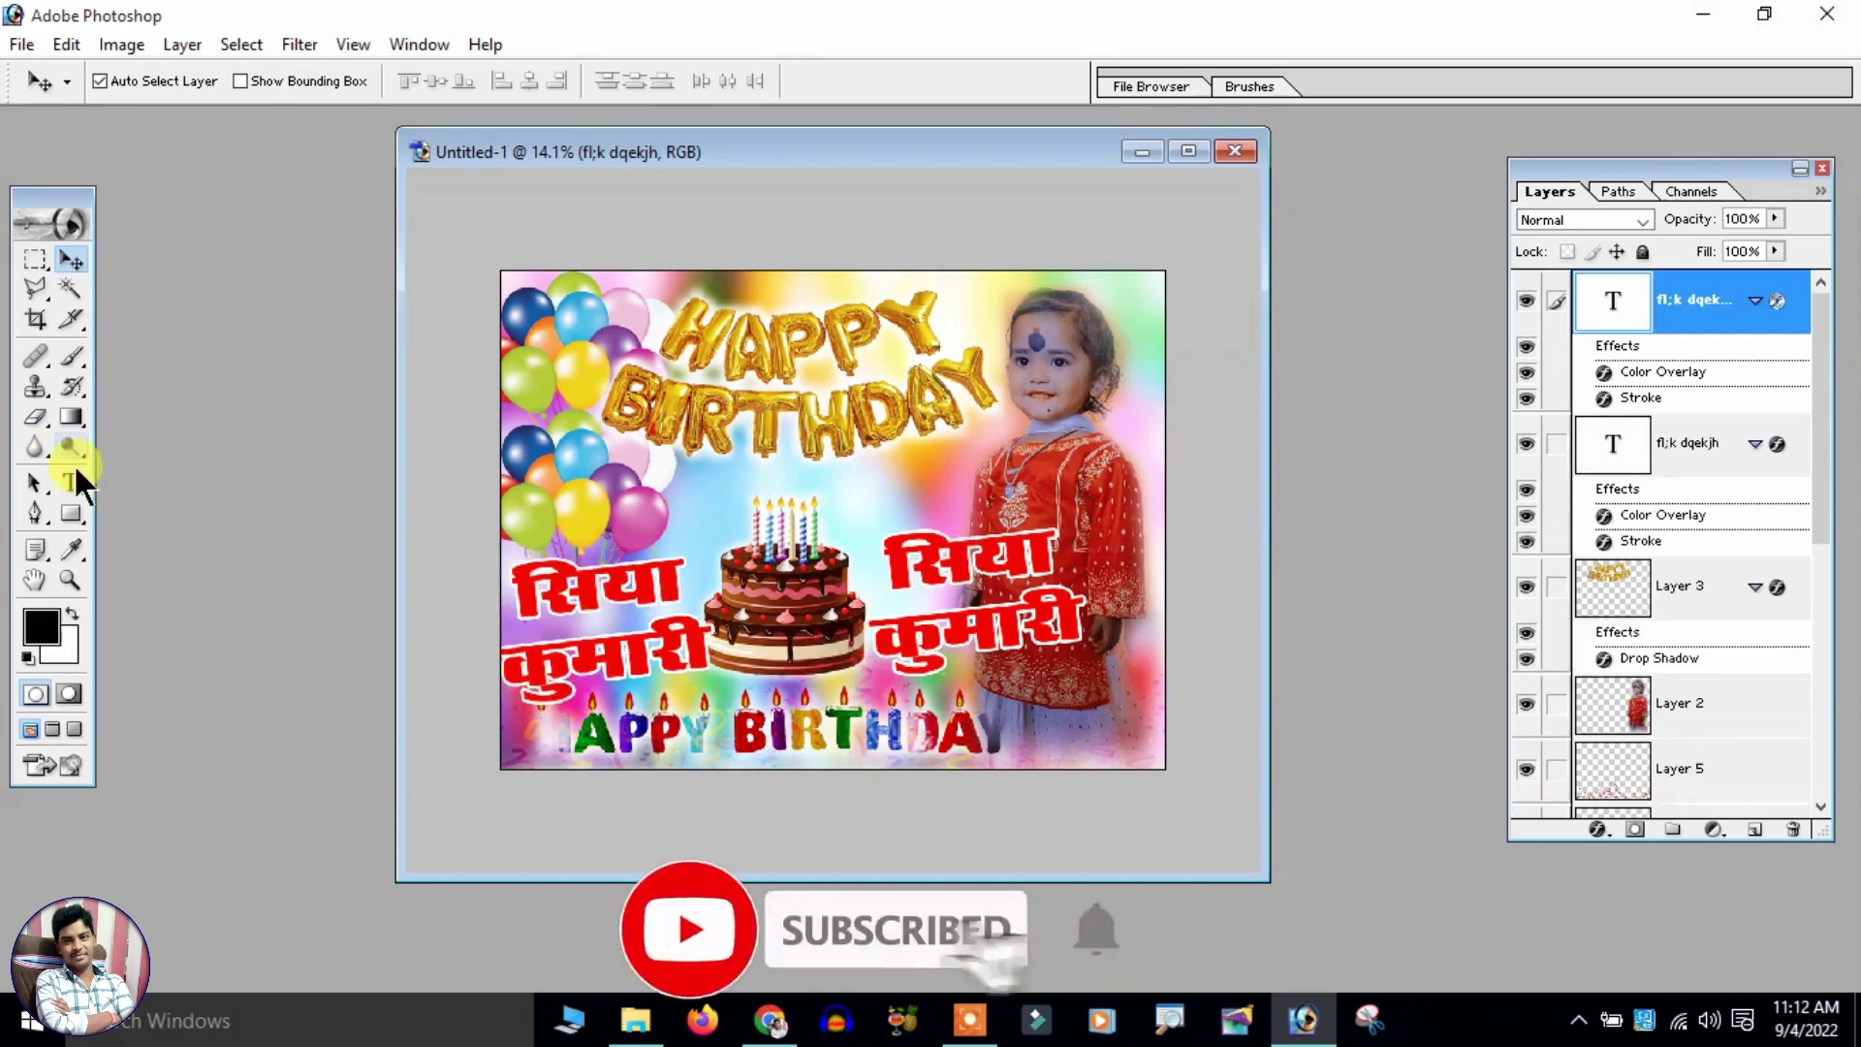
{"action": "left_click", "coordinate": [71, 482]}
{"action": "left_click", "coordinate": [576, 593]}
{"action": "key", "text": "ctrl+a"}
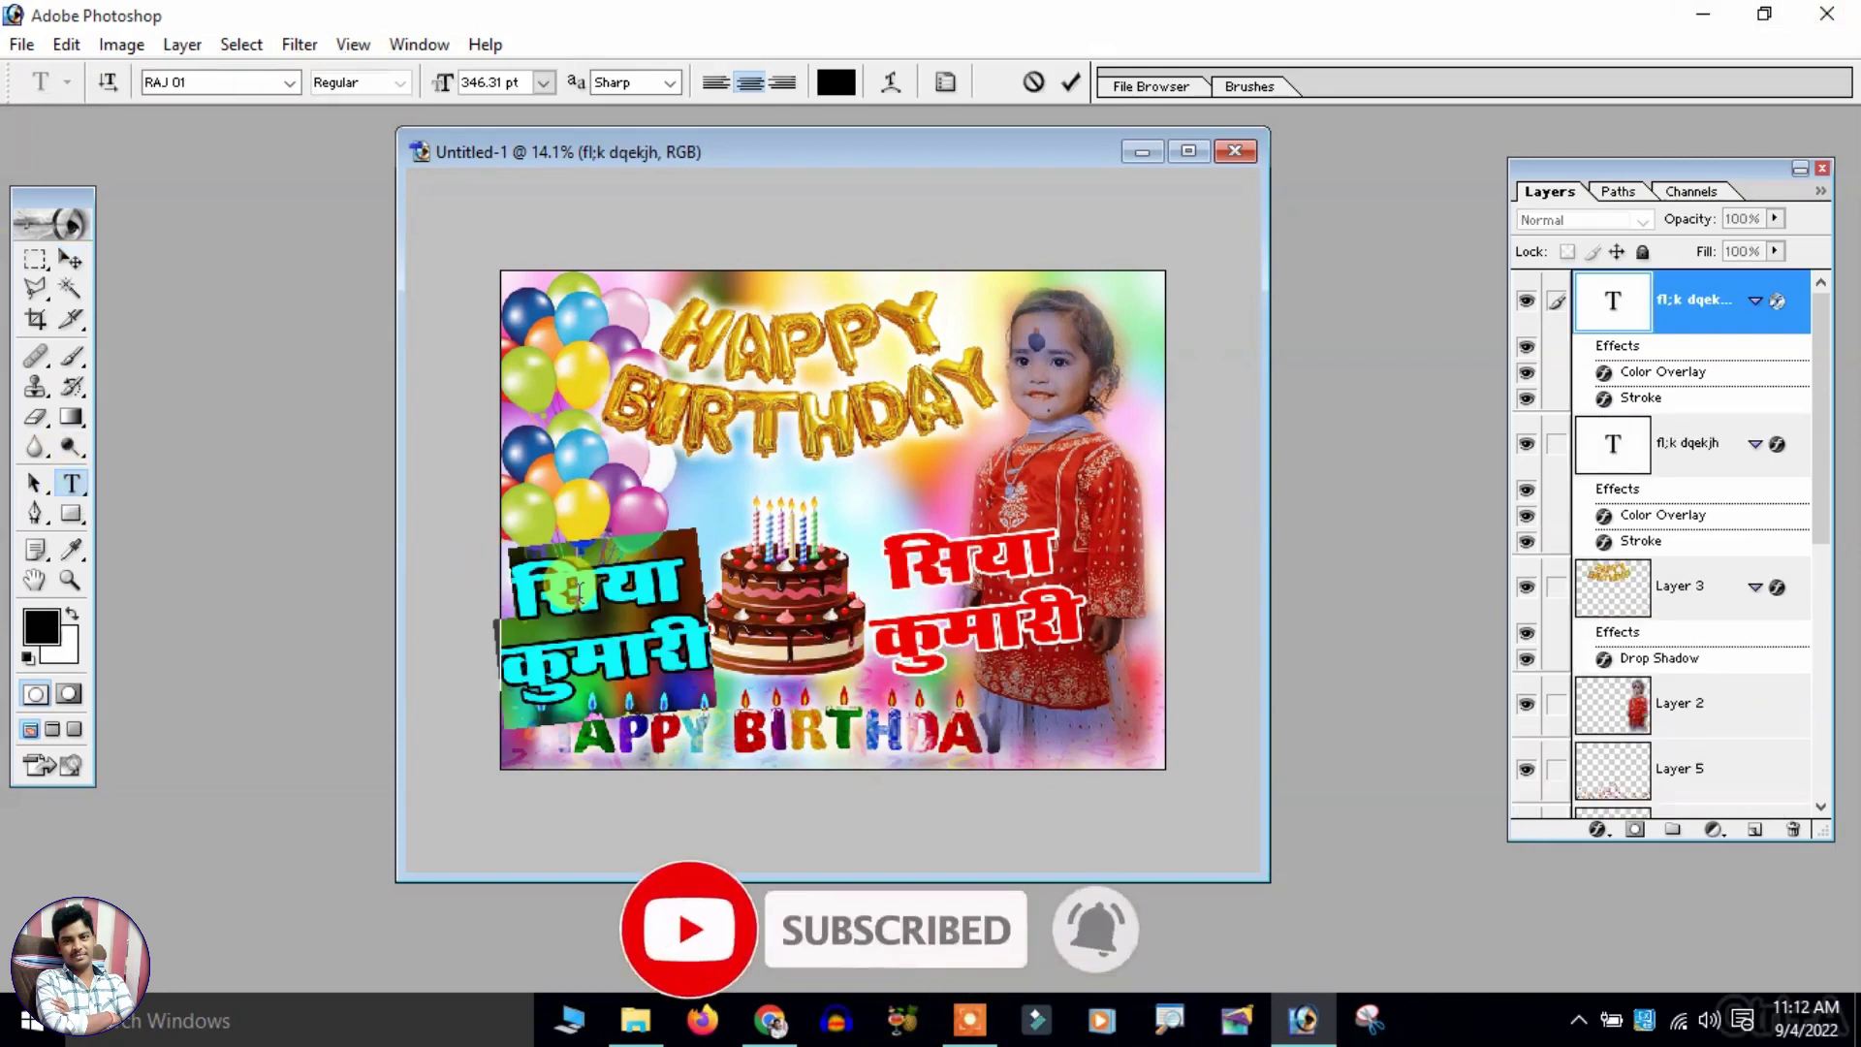
{"action": "type", "text": "5"}
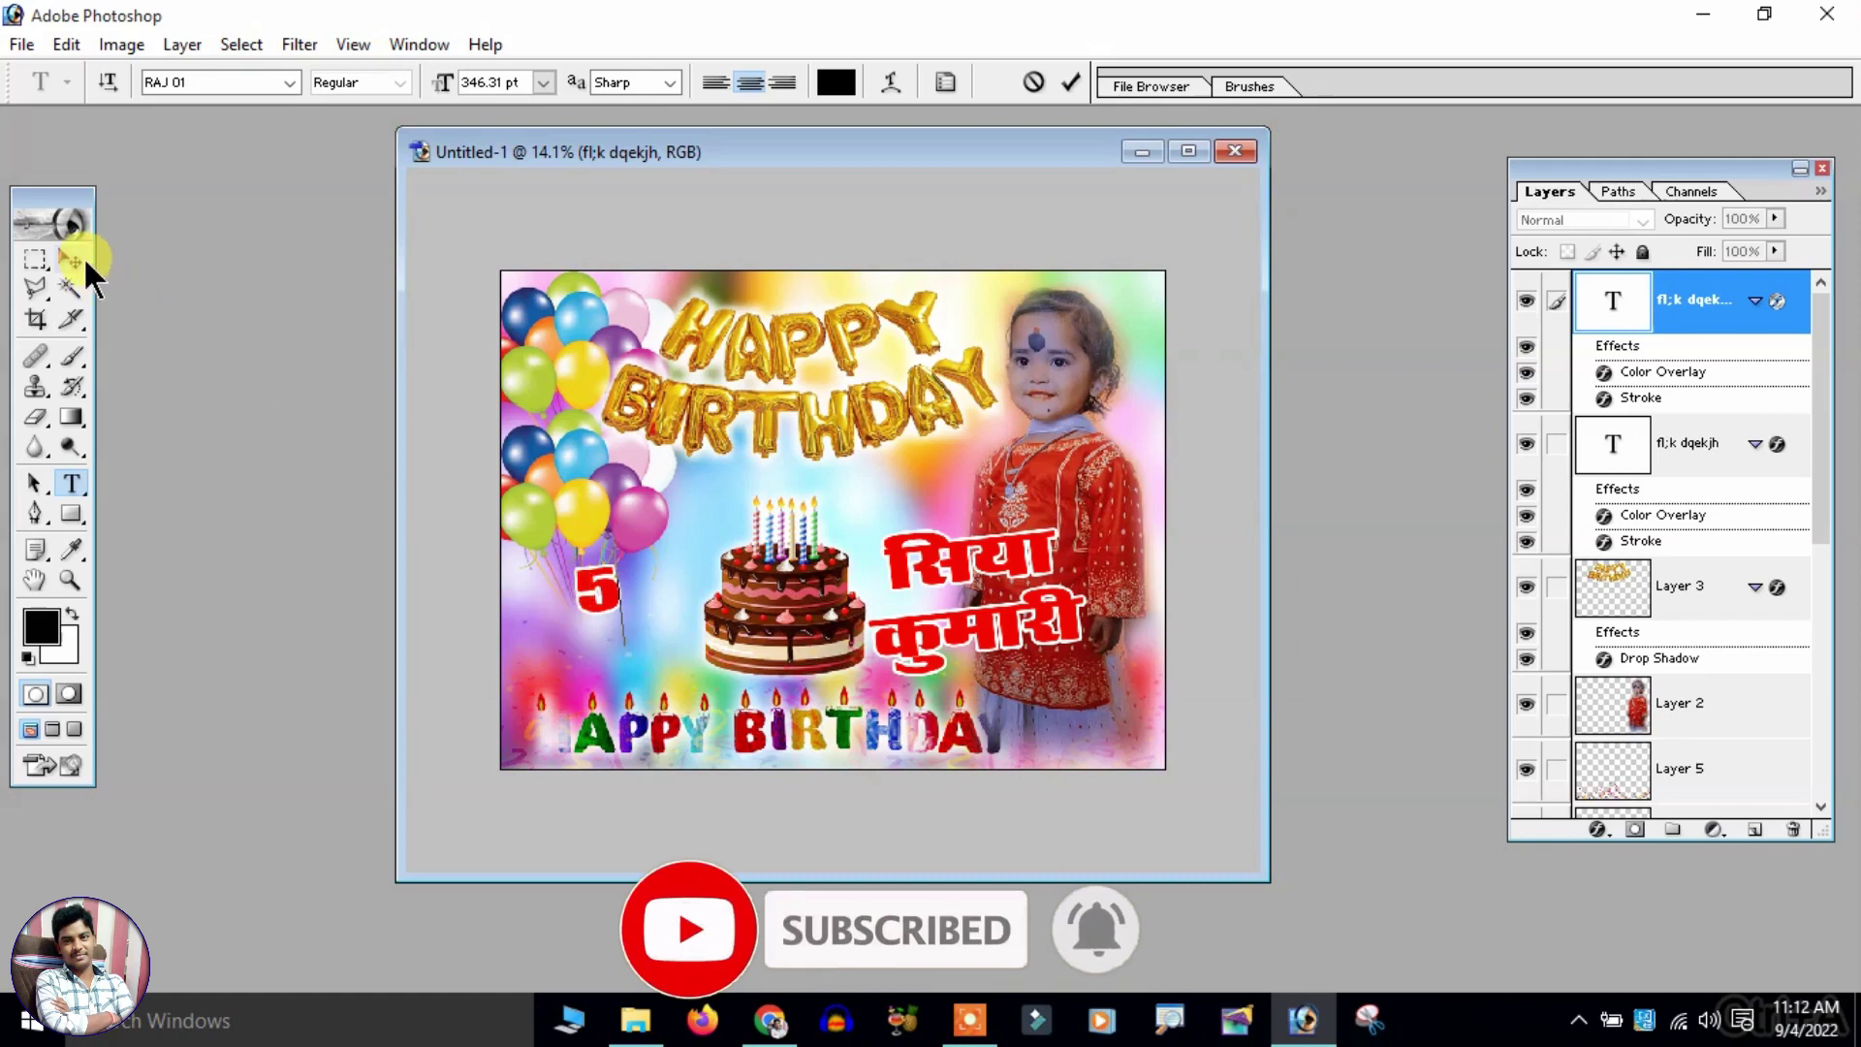
{"action": "left_click", "coordinate": [71, 259]}
Enlarge the 5 about threefold, then scale it back to about 70%
{"action": "key", "text": "ctrl+t"}
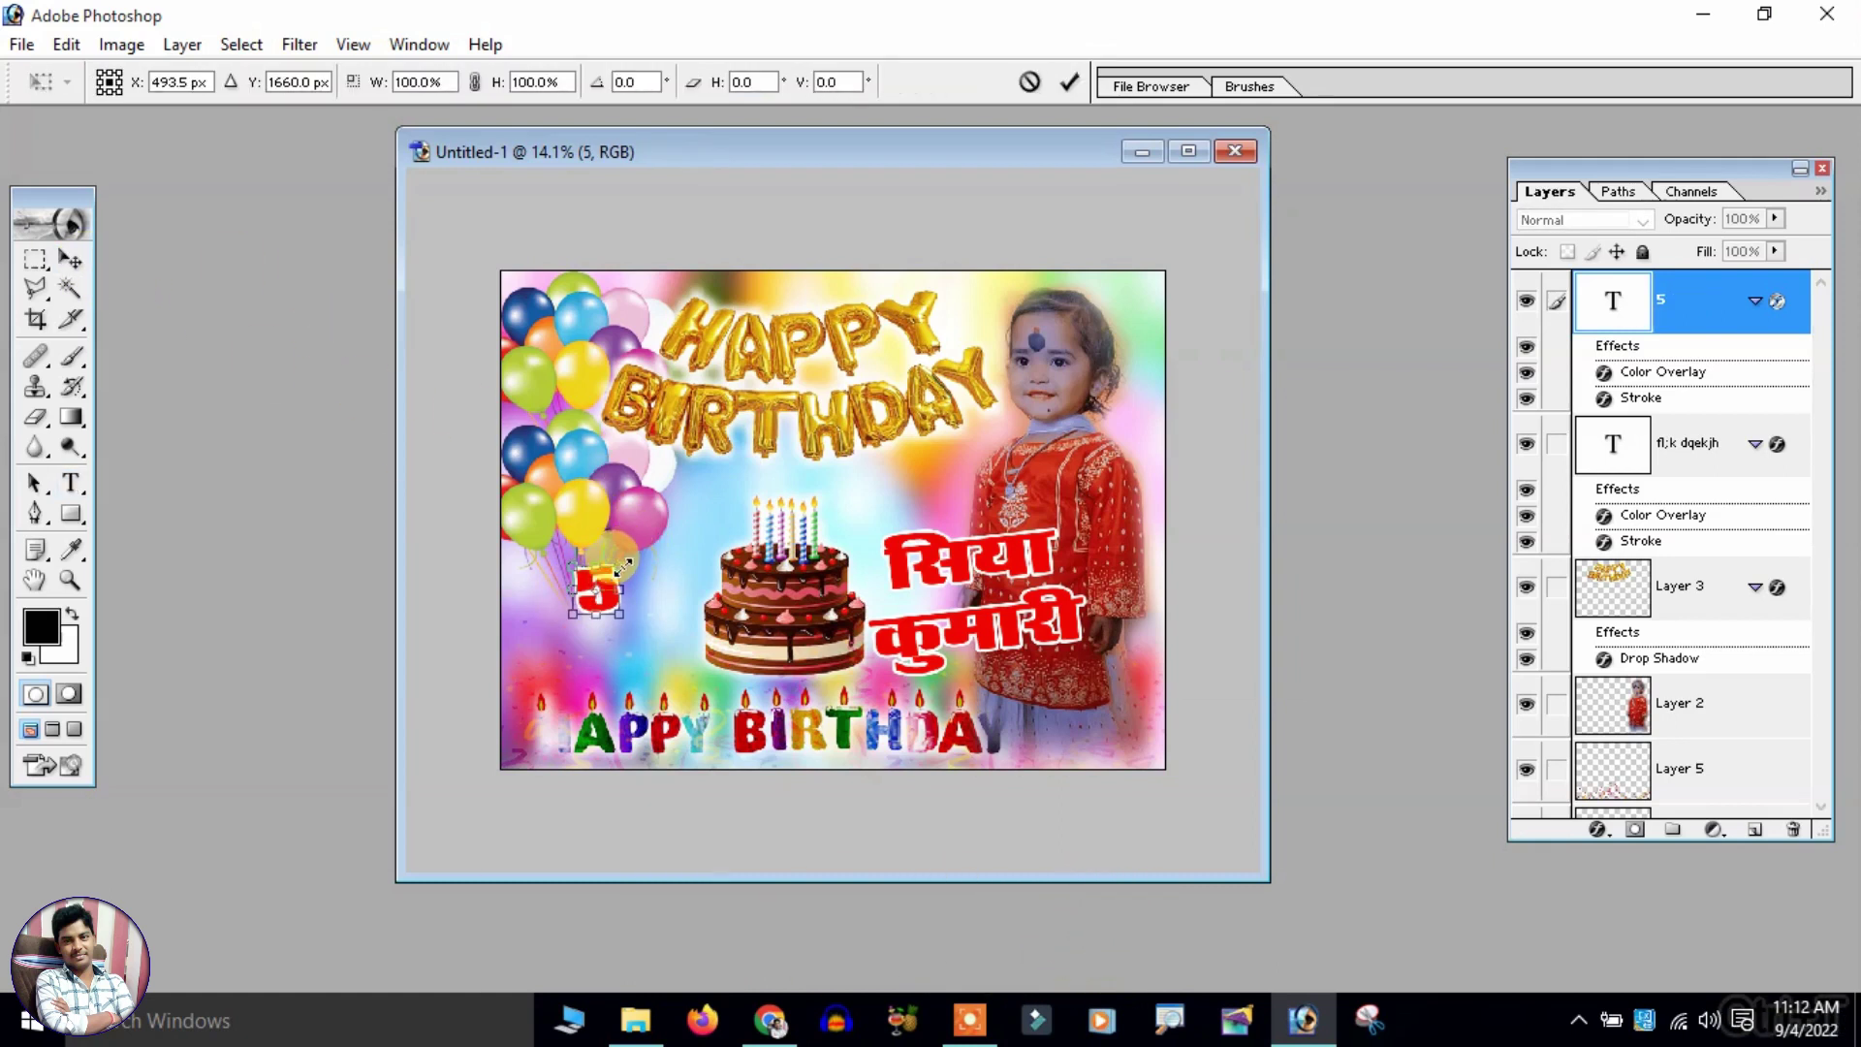
{"action": "left_click_drag", "start_coordinate": [623, 566], "coordinate": [639, 566]}
{"action": "key", "text": "Return"}
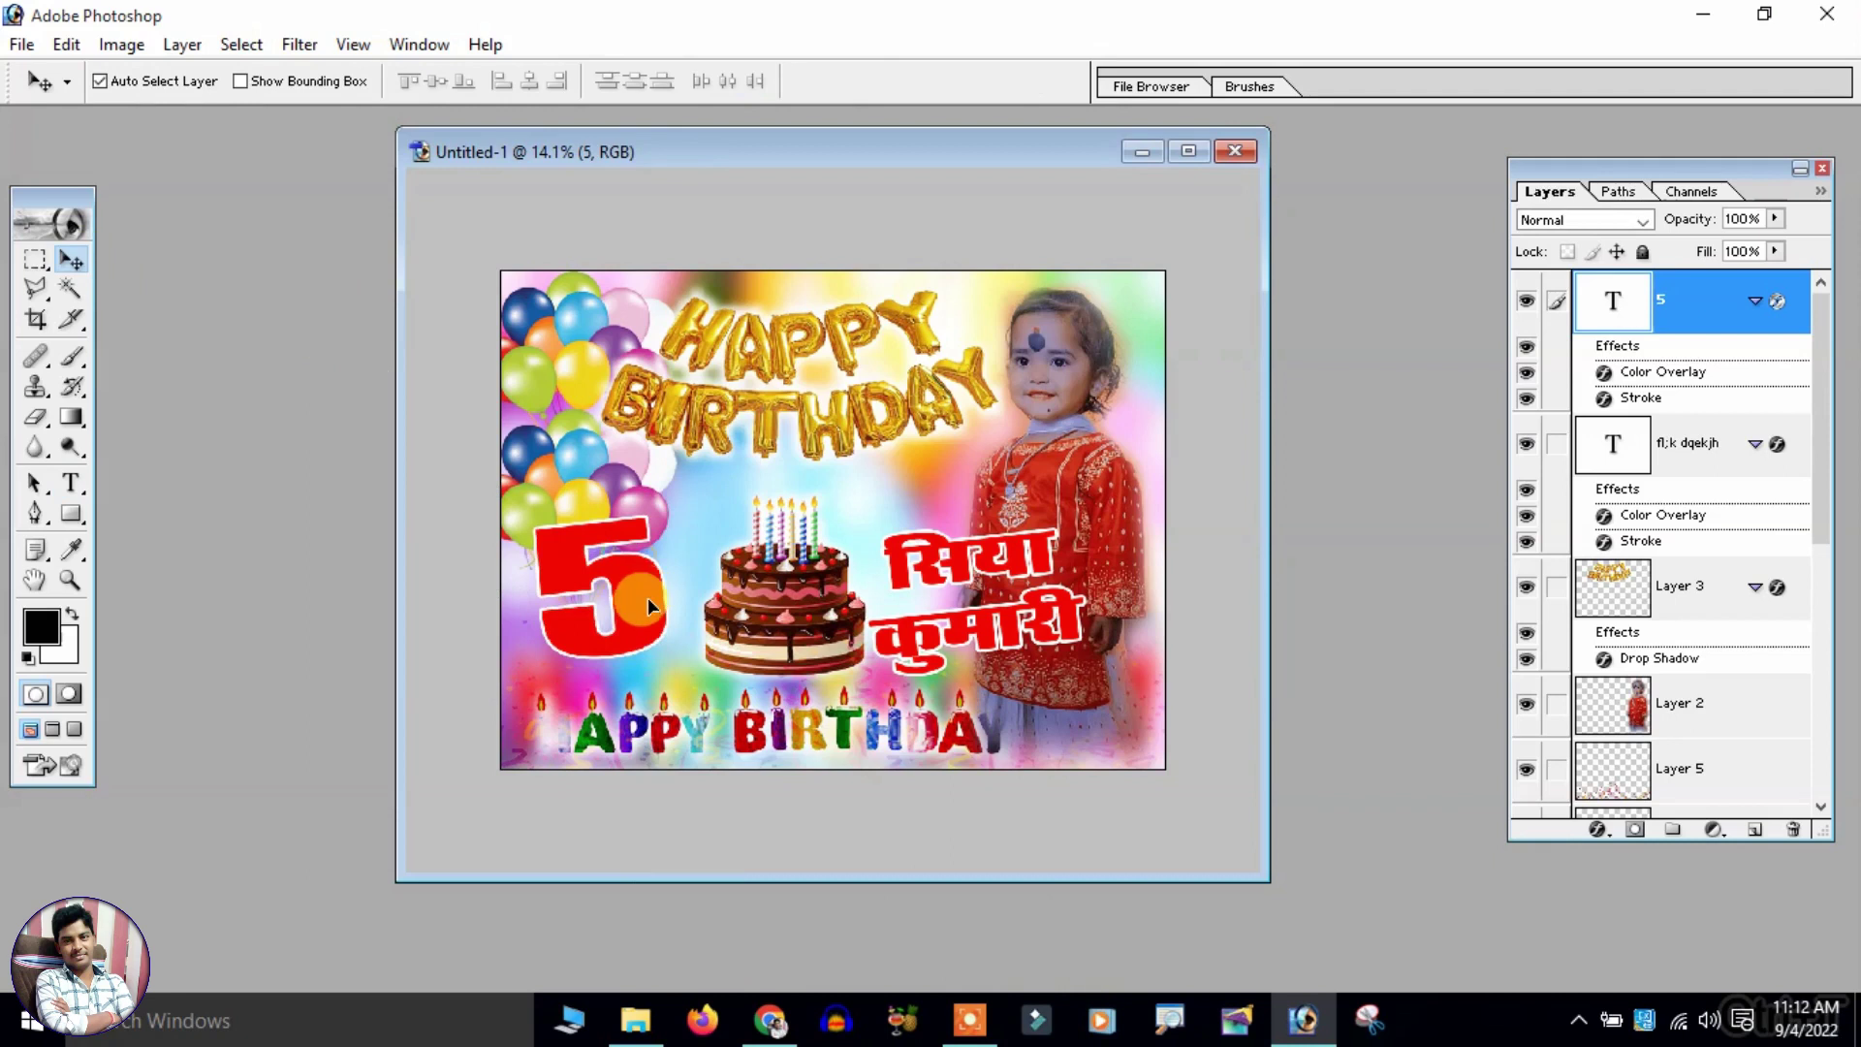
{"action": "key", "text": "ctrl+minus"}
{"action": "key", "text": "ctrl+plus"}
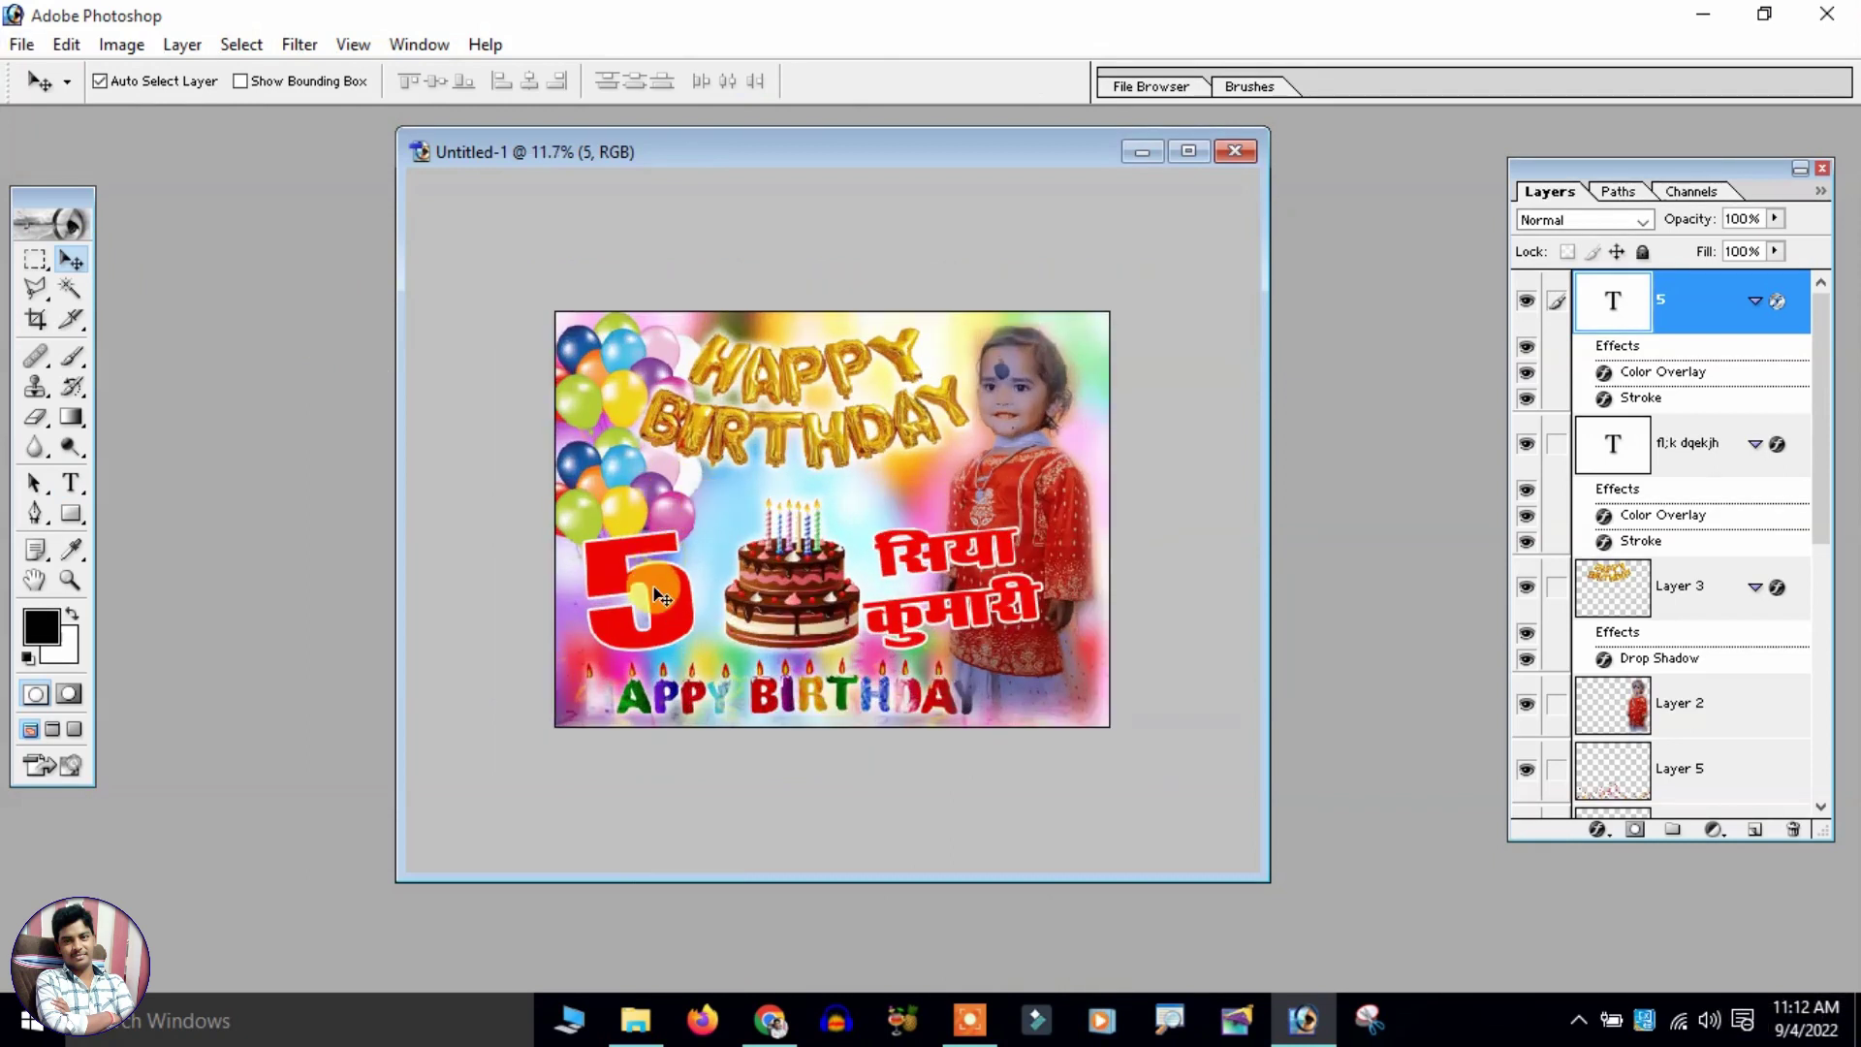
{"action": "key", "text": "ctrl+t"}
{"action": "left_click_drag", "start_coordinate": [695, 533], "coordinate": [678, 550]}
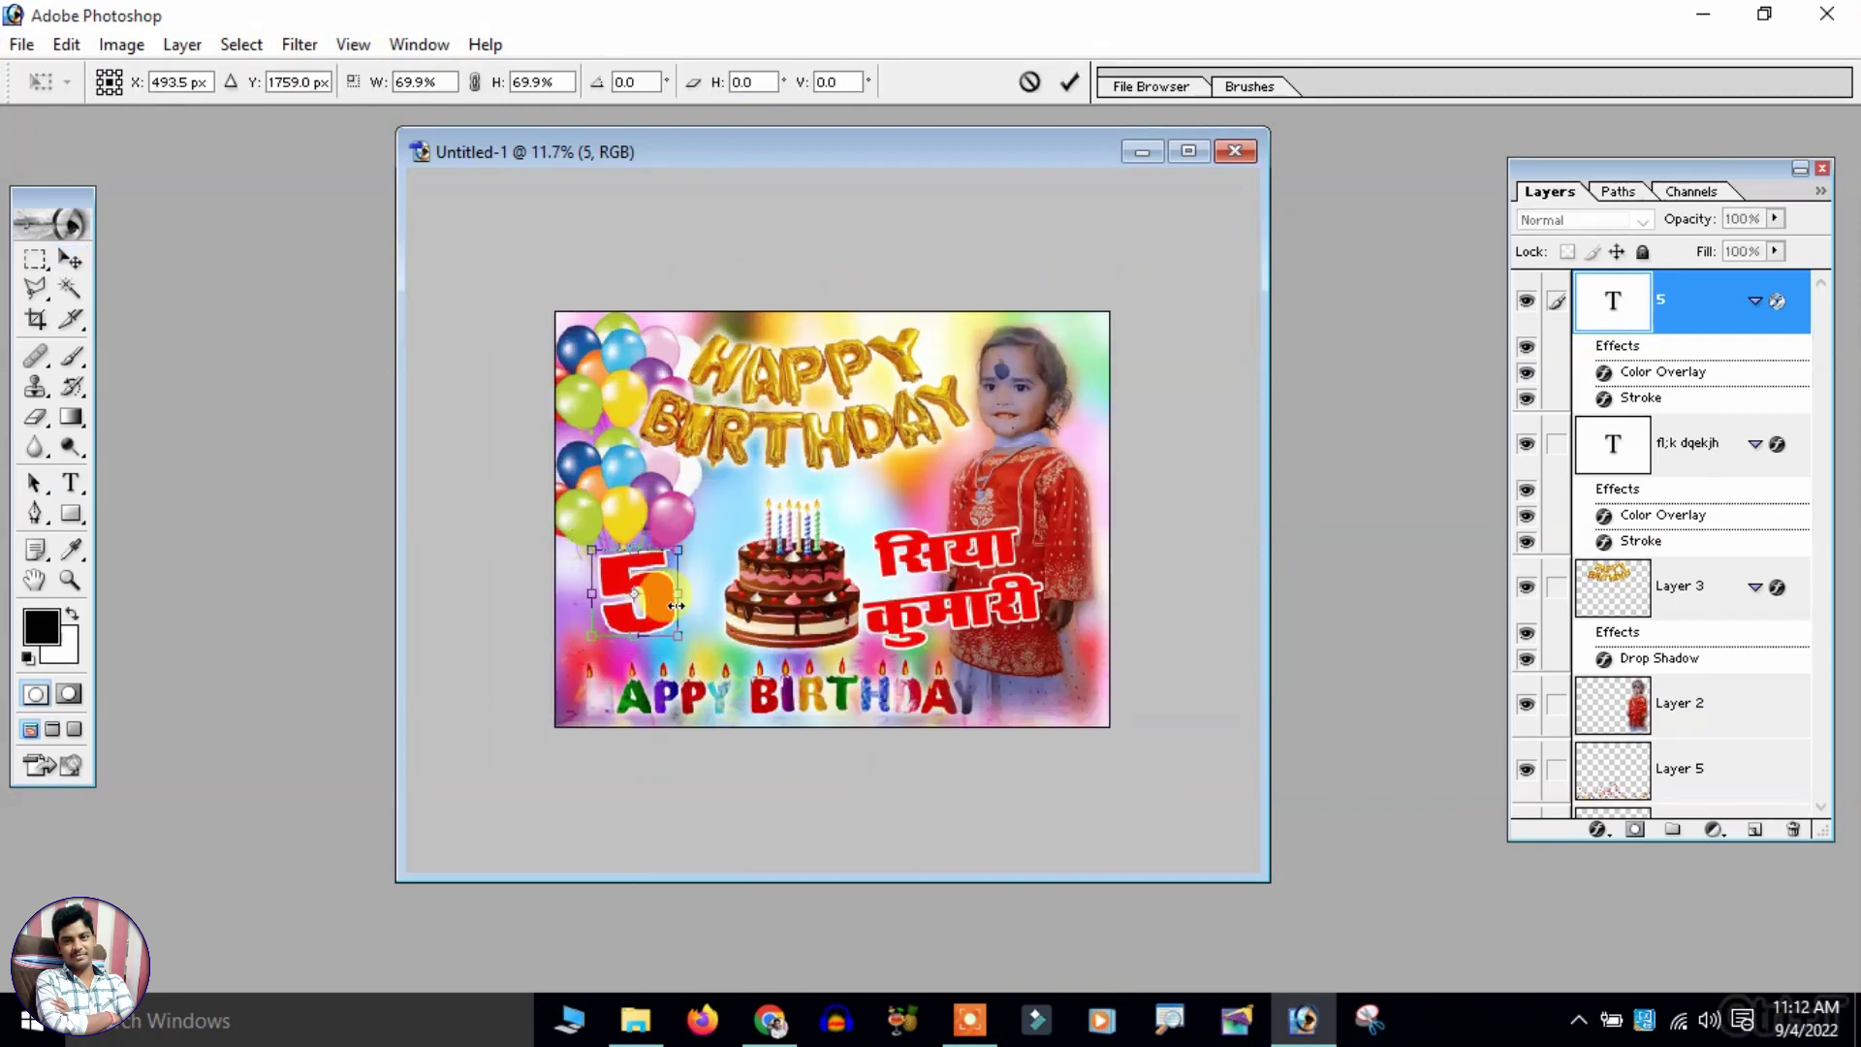
{"action": "key", "text": "Return"}
Try a yellow Color Overlay on the 5, cancel to keep it red, and reposition it
{"action": "key", "text": "alt+l"}
{"action": "key", "text": "y"}
{"action": "key", "text": "s"}
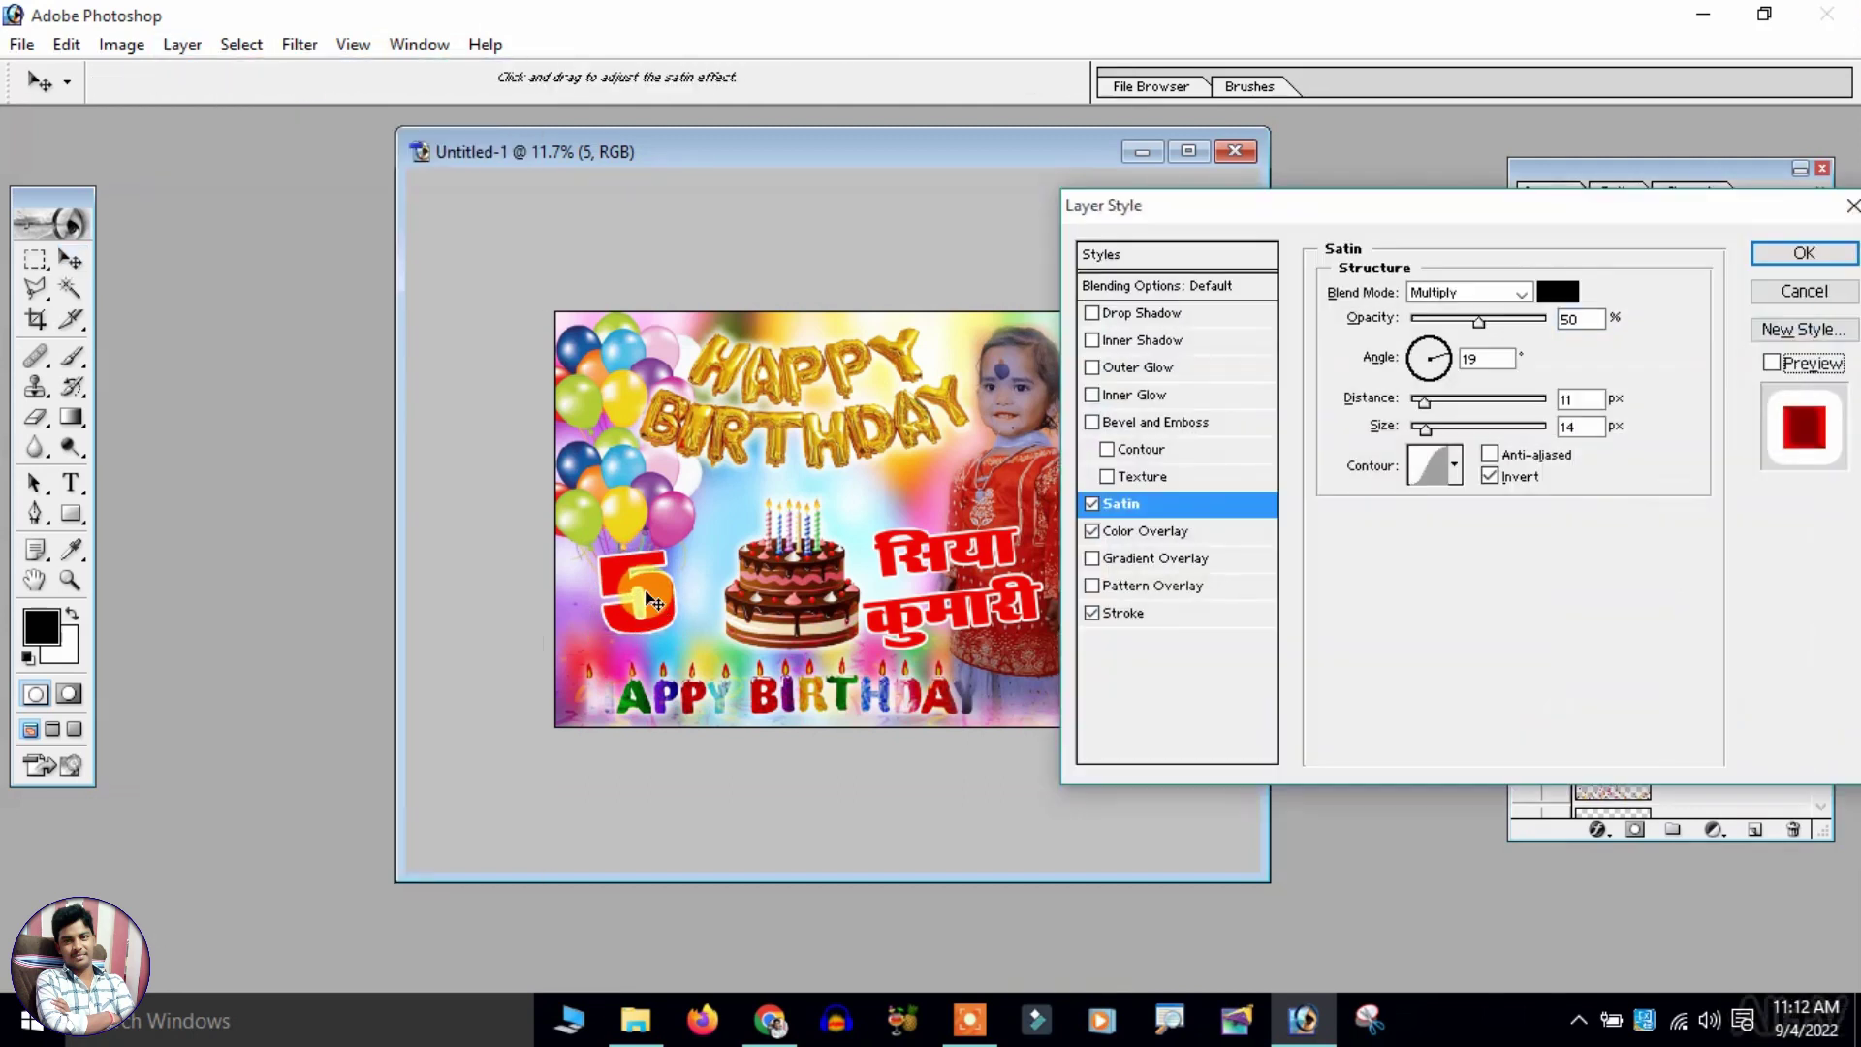
{"action": "left_click", "coordinate": [1091, 505]}
{"action": "left_click", "coordinate": [1154, 530]}
{"action": "left_click", "coordinate": [1551, 290]}
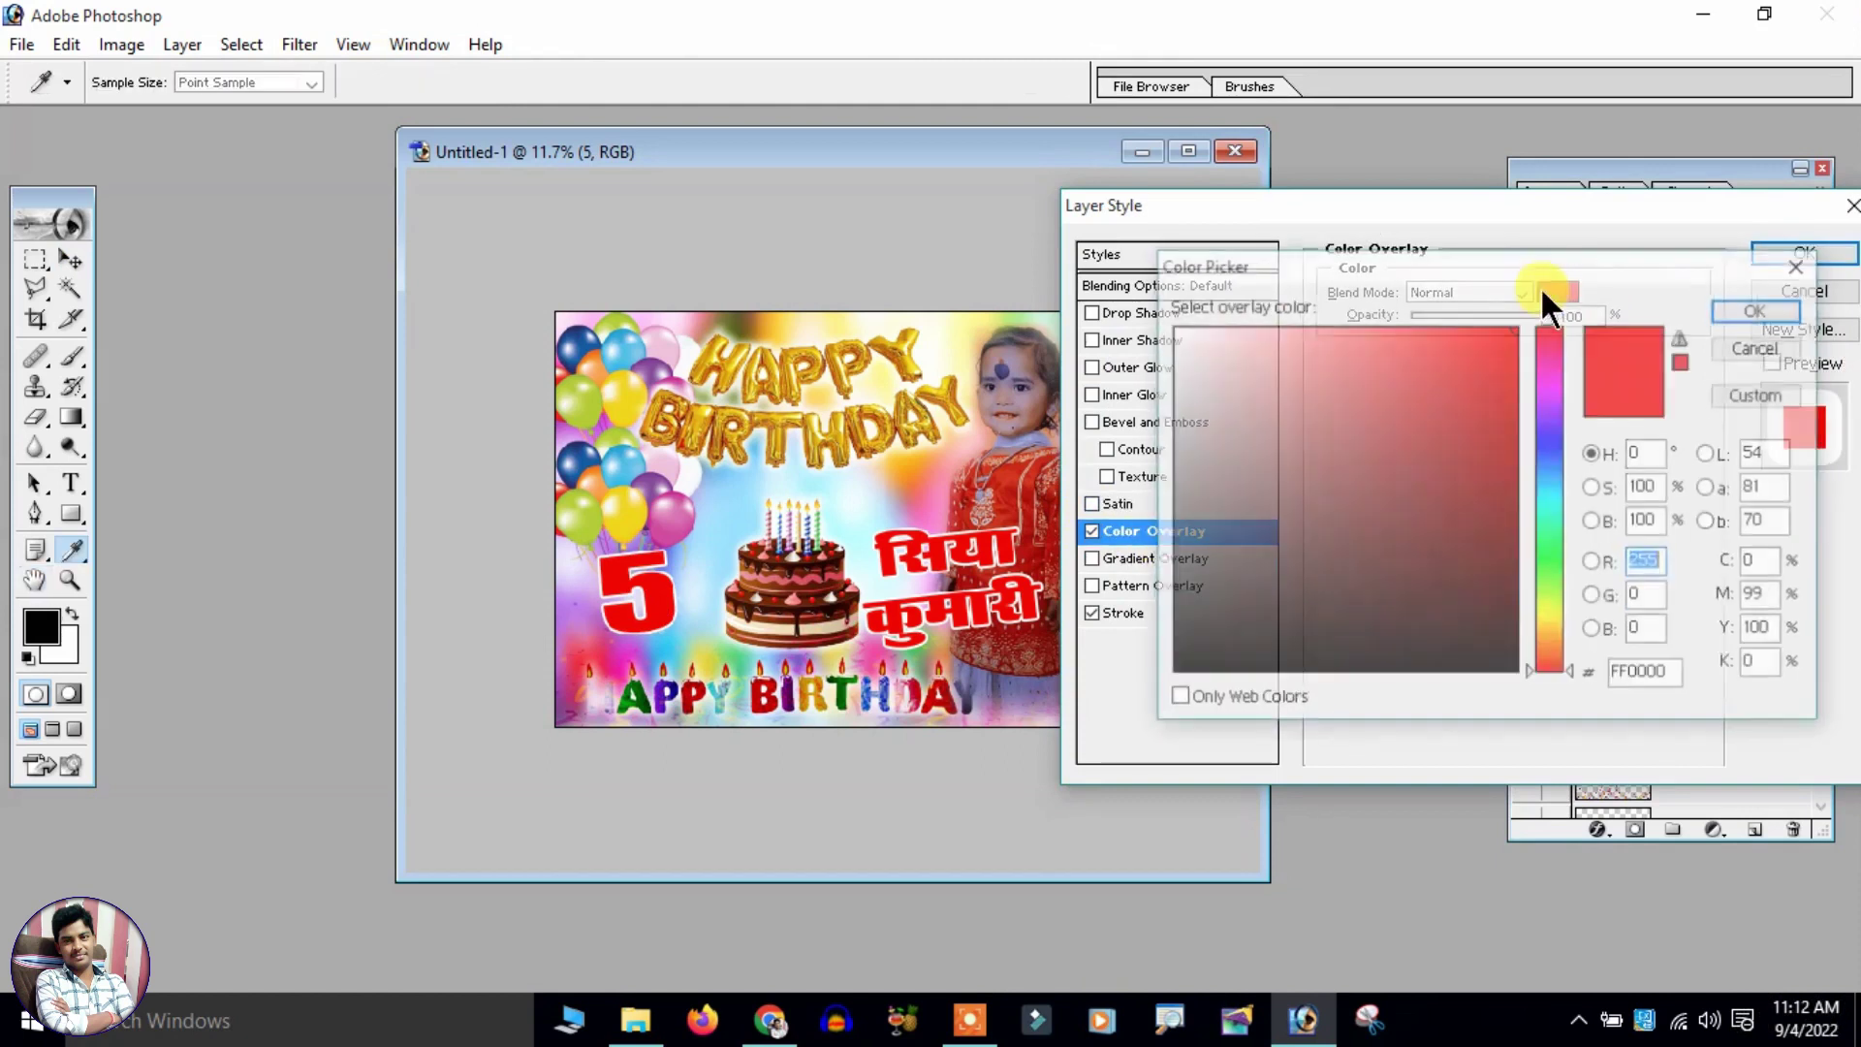
{"action": "left_click", "coordinate": [781, 370]}
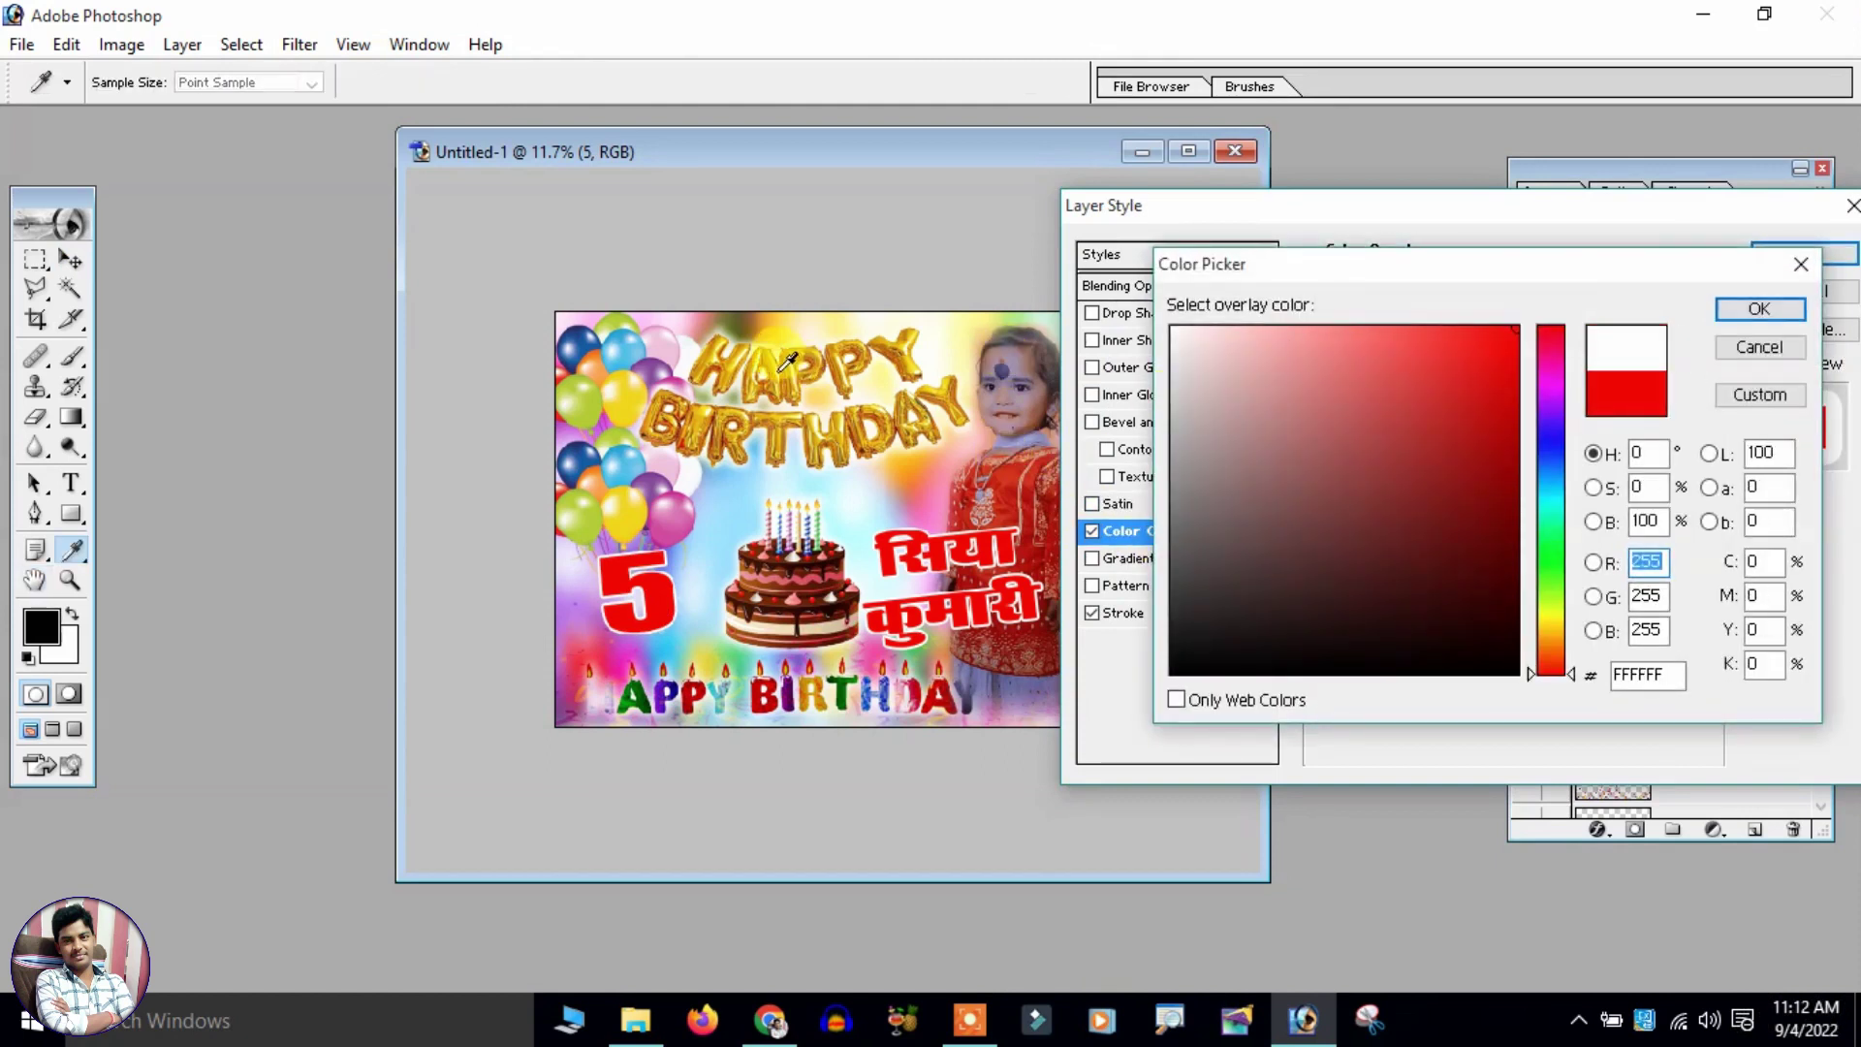
{"action": "left_click", "coordinate": [790, 360]}
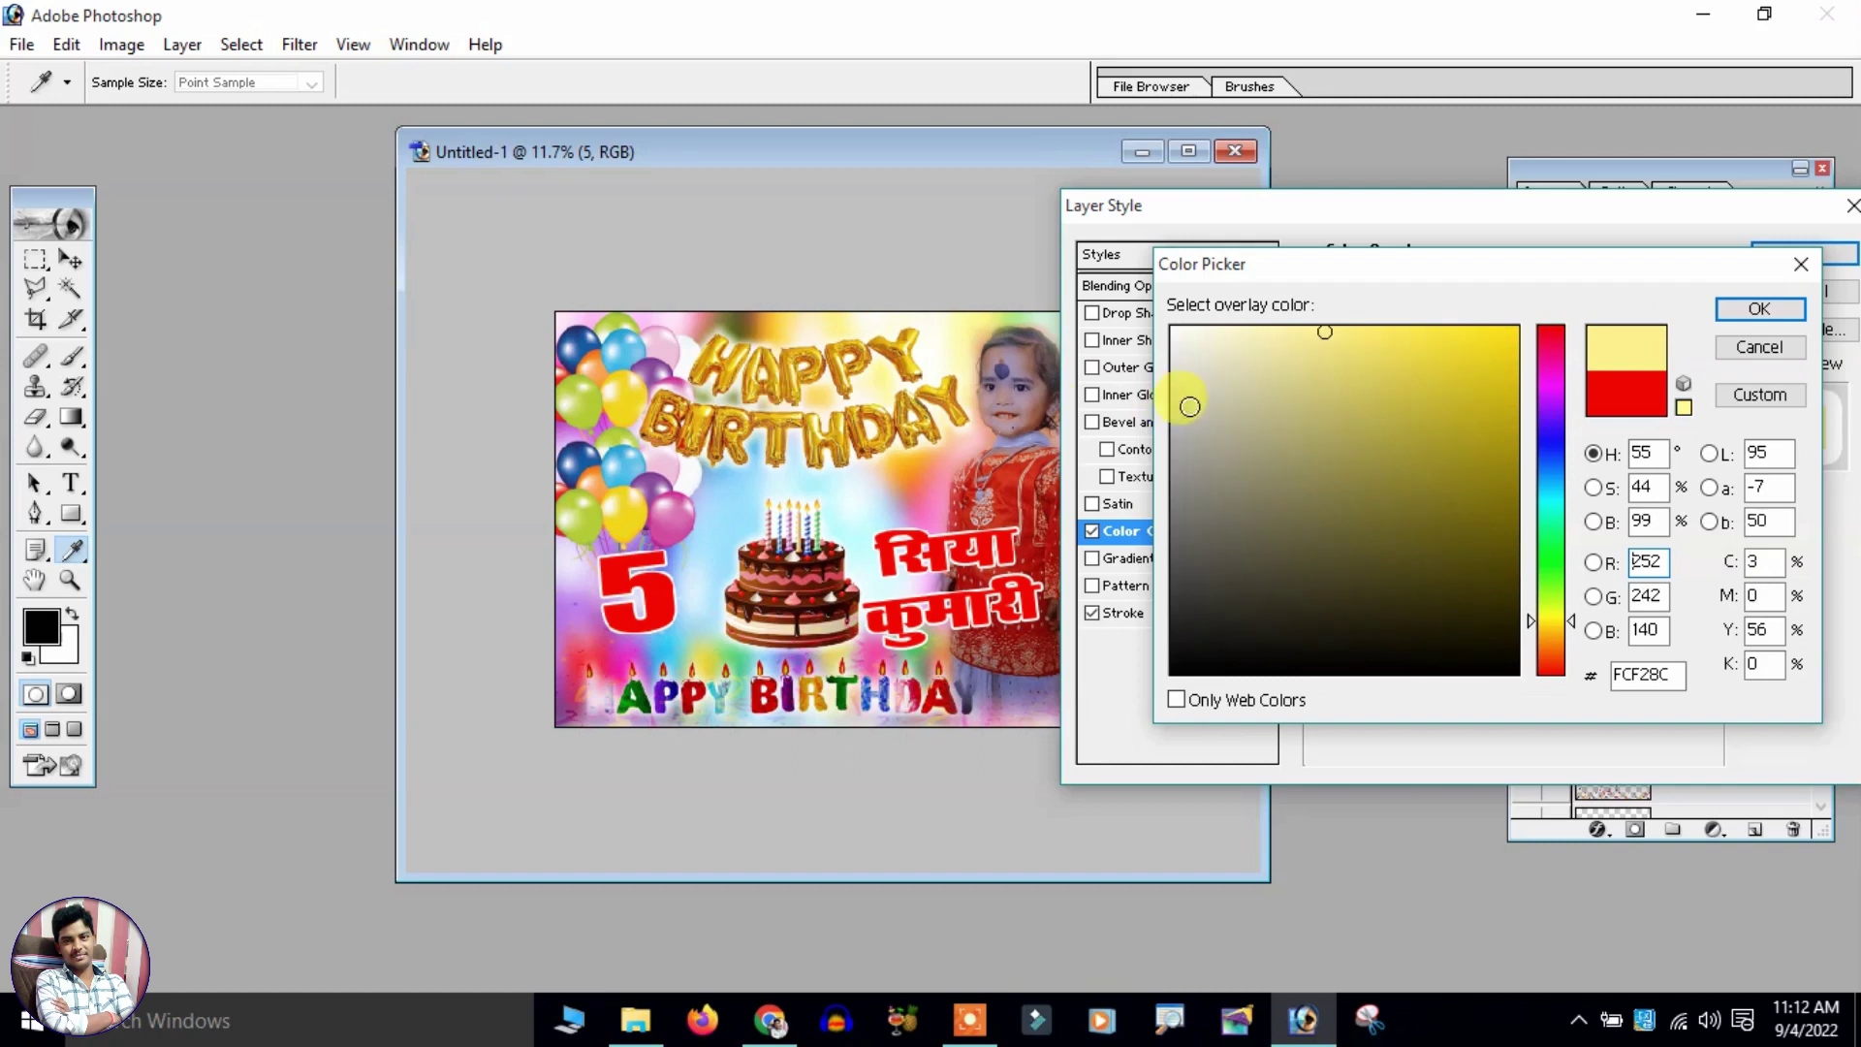
{"action": "left_click_drag", "start_coordinate": [1184, 403], "coordinate": [1756, 271]}
{"action": "left_click", "coordinate": [1762, 306]}
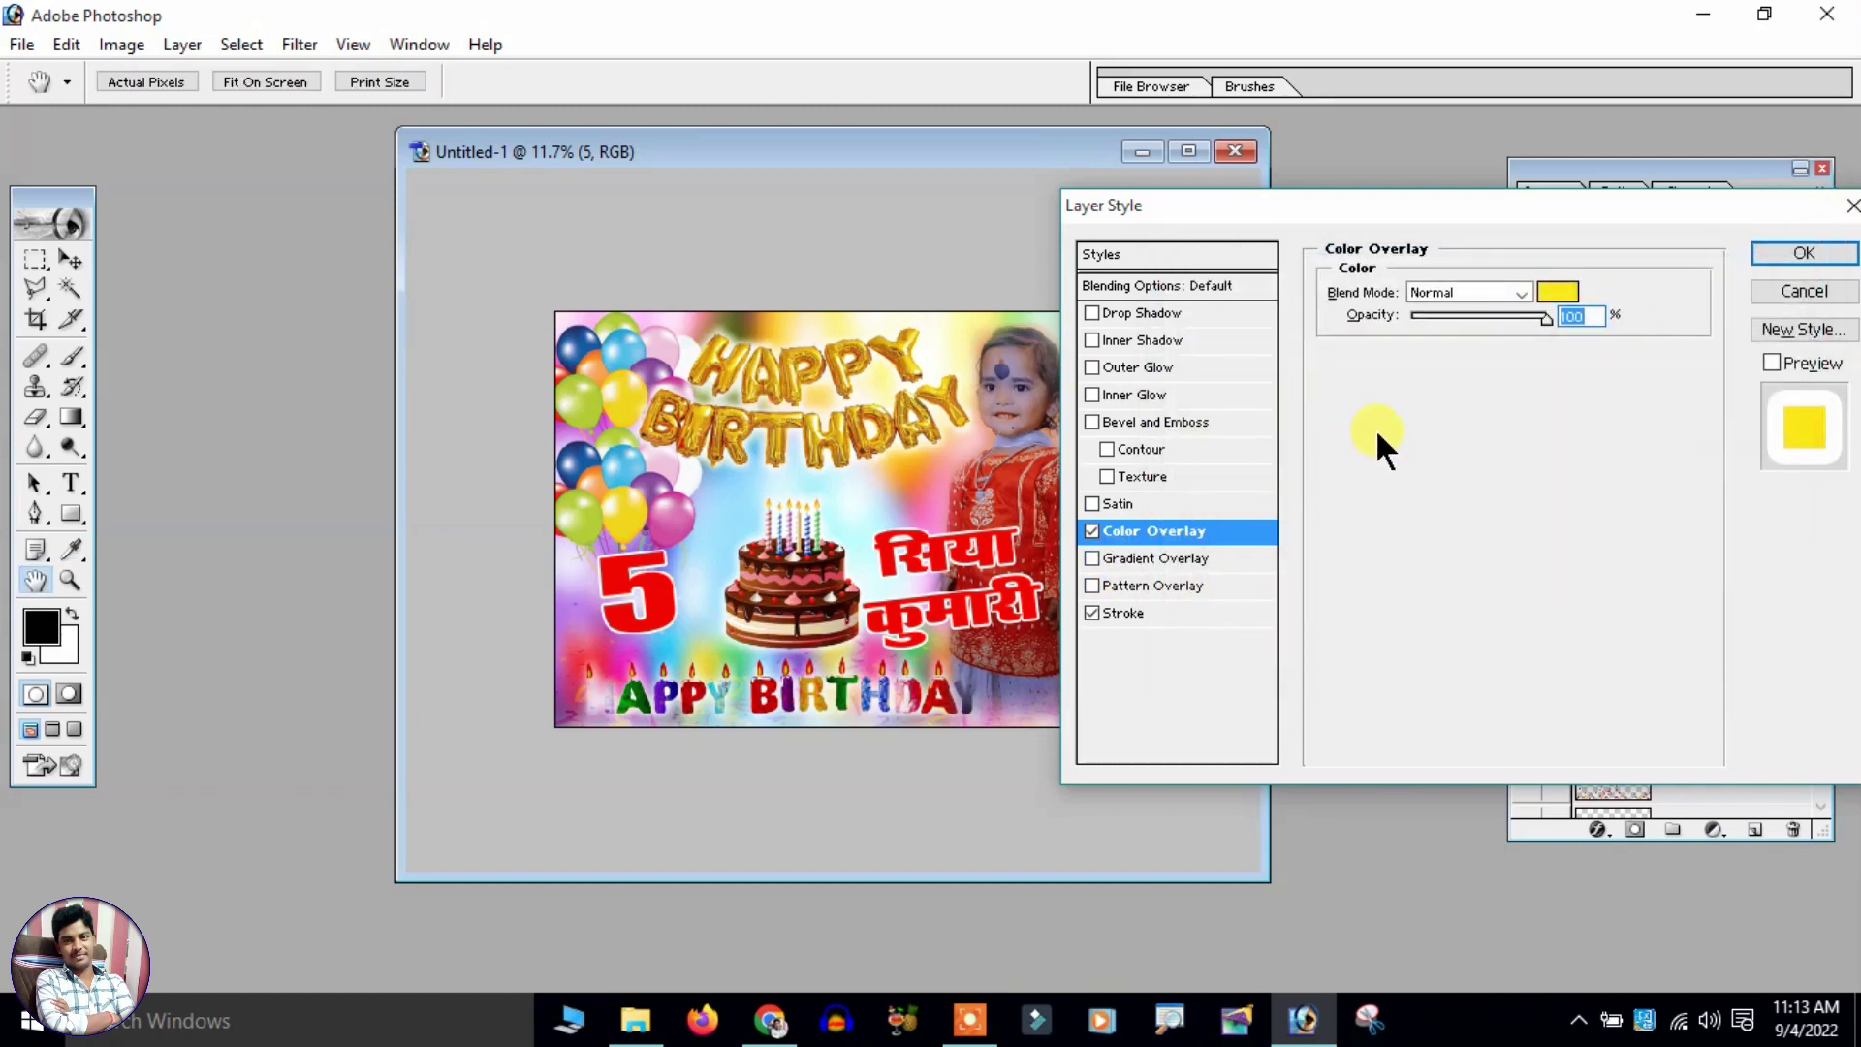
{"action": "left_click", "coordinate": [1804, 290]}
{"action": "mouse_move", "coordinate": [635, 475]}
{"action": "left_mouse_down"}
{"action": "mouse_move", "coordinate": [679, 612]}
{"action": "mouse_move", "coordinate": [665, 632]}
{"action": "left_mouse_up"}
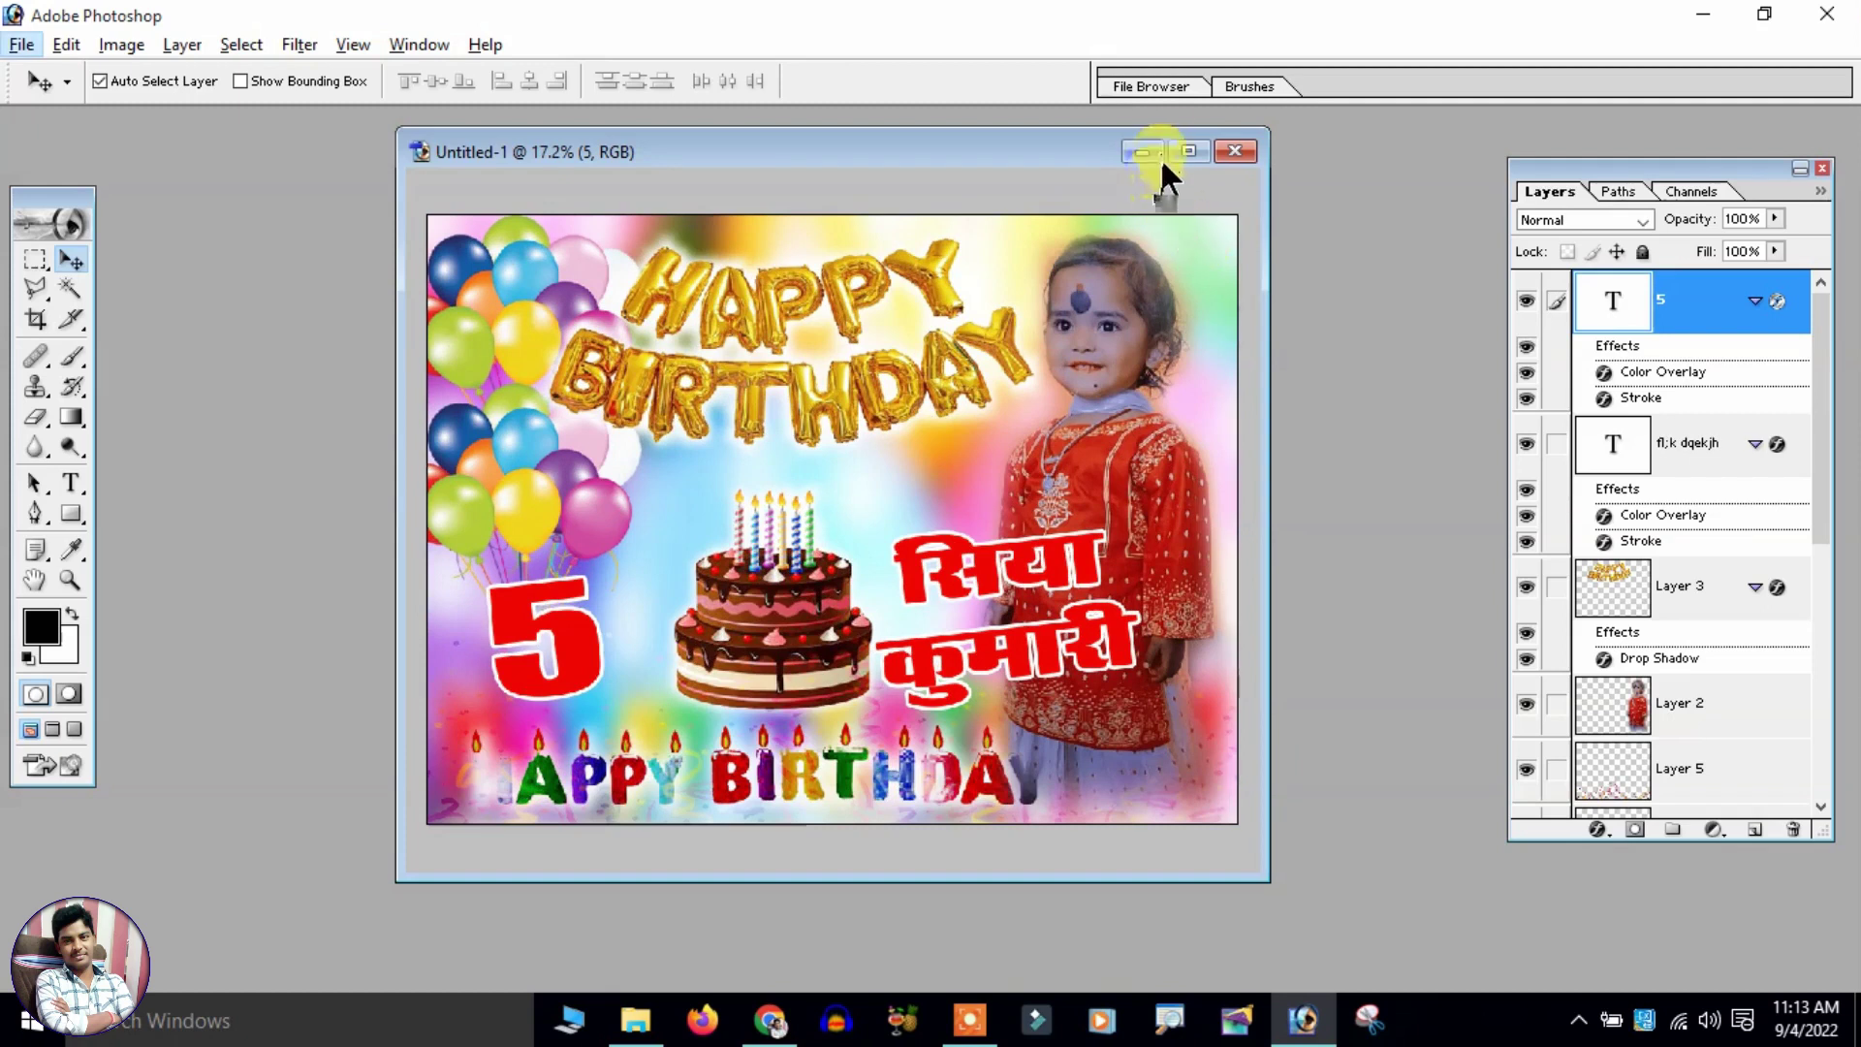
Tilt the HAPPY BIRTHDAY balloon lettering (Layer 3) about 2° and shift the girl's photo (Layer 2) right
{"action": "left_click", "coordinate": [1188, 150]}
{"action": "key", "text": "ctrl+0"}
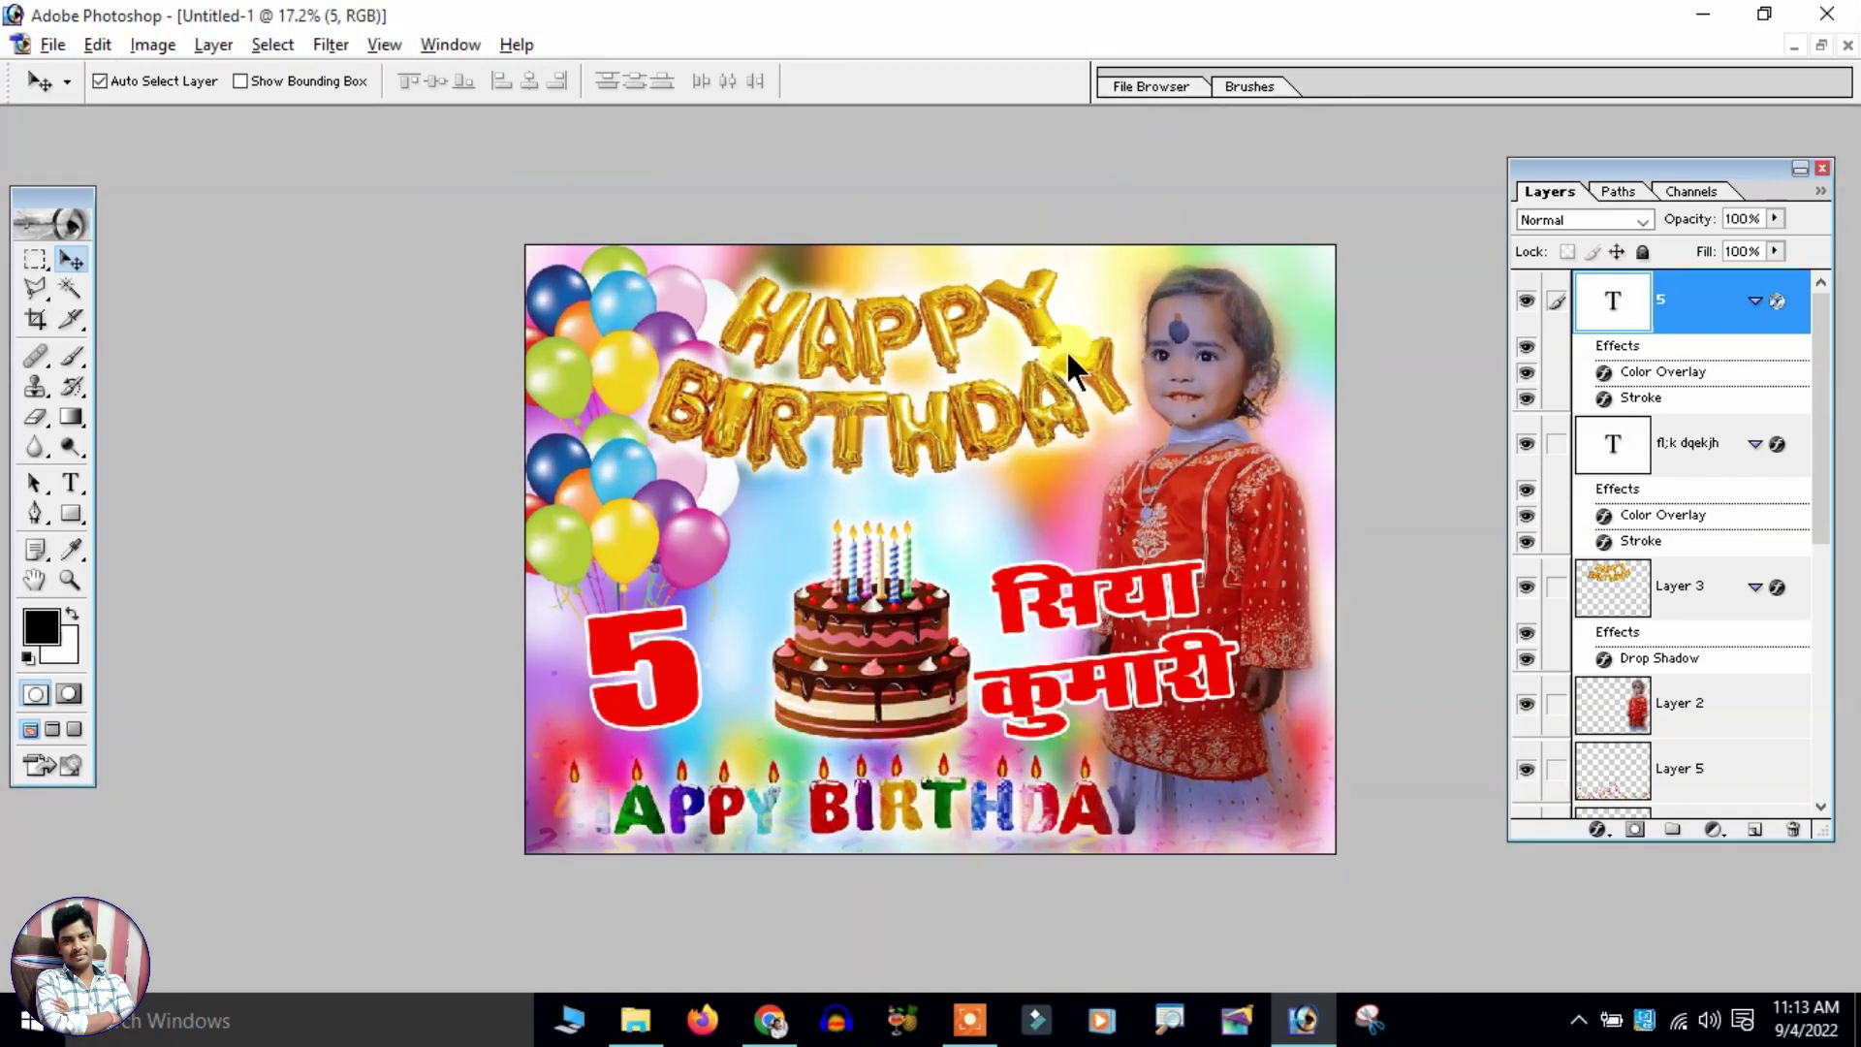
{"action": "left_click", "coordinate": [1102, 379]}
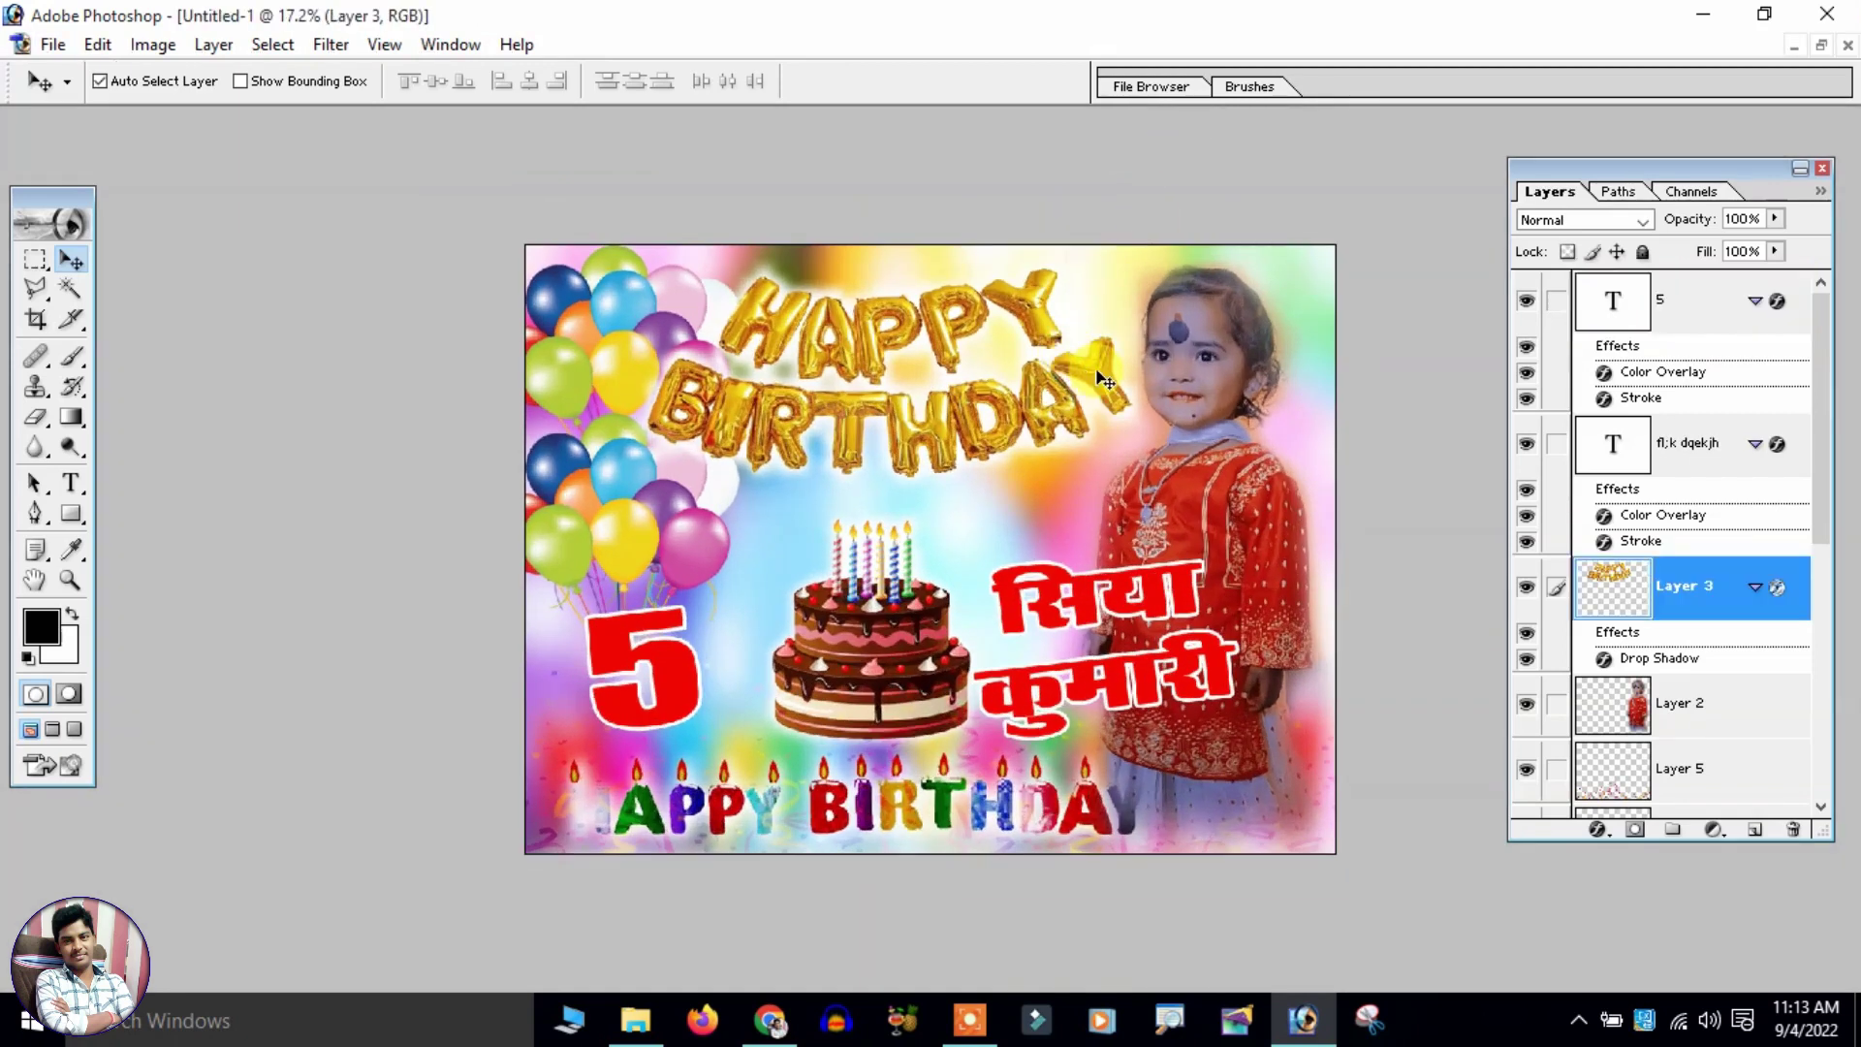
{"action": "key", "text": "ctrl+t"}
{"action": "left_click_drag", "start_coordinate": [1204, 249], "coordinate": [1226, 262]}
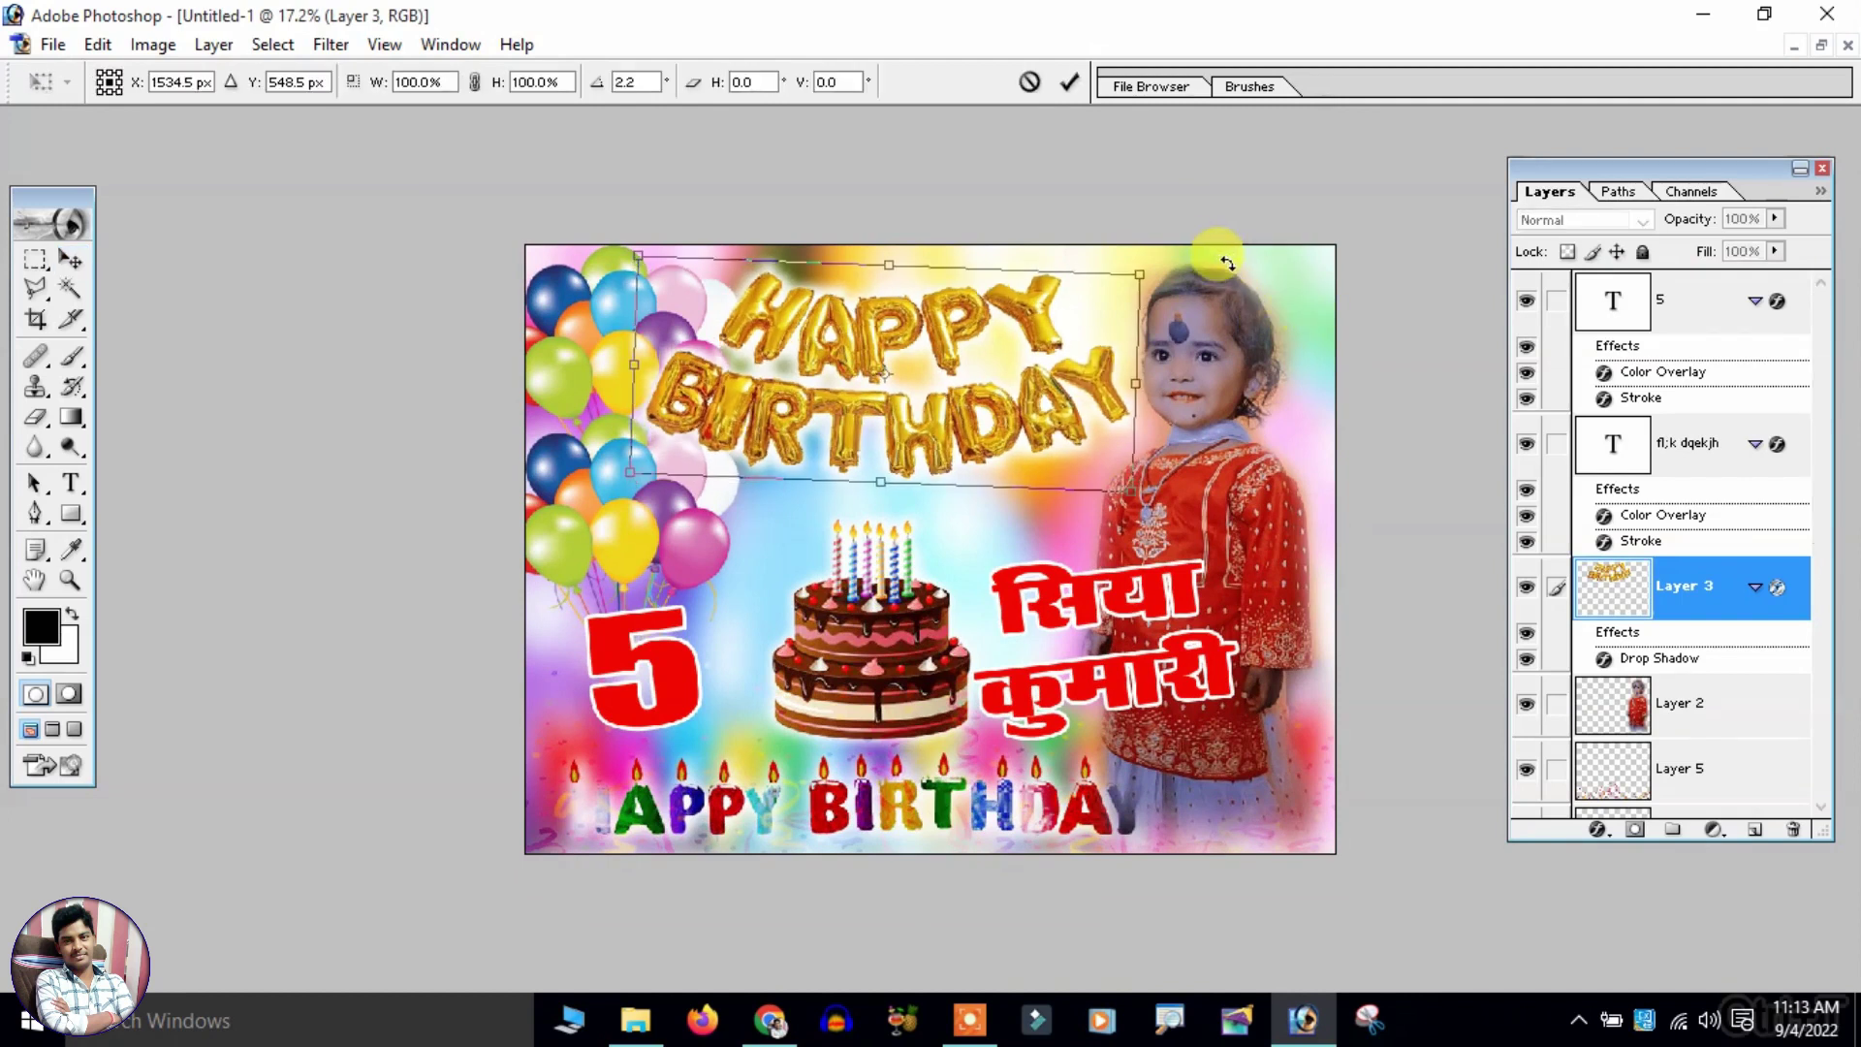
{"action": "key", "text": "Return"}
{"action": "left_click_drag", "start_coordinate": [1209, 412], "coordinate": [1233, 419]}
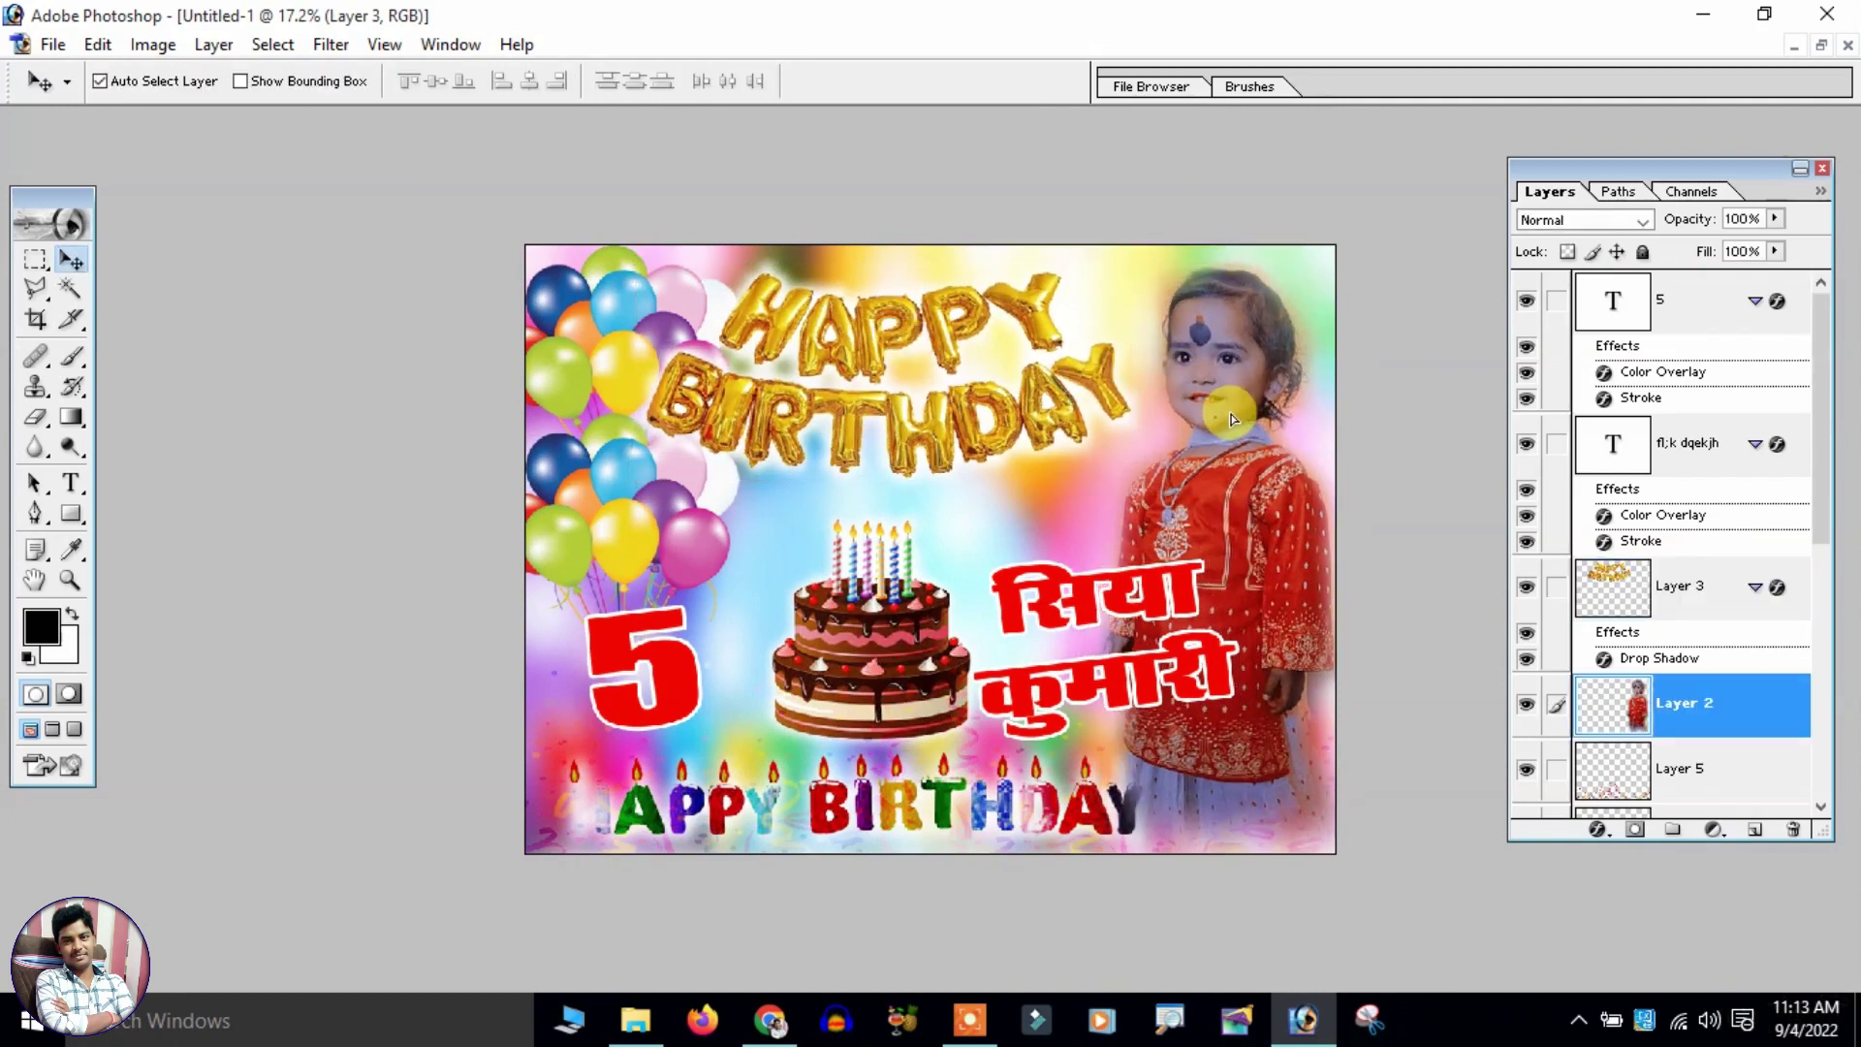